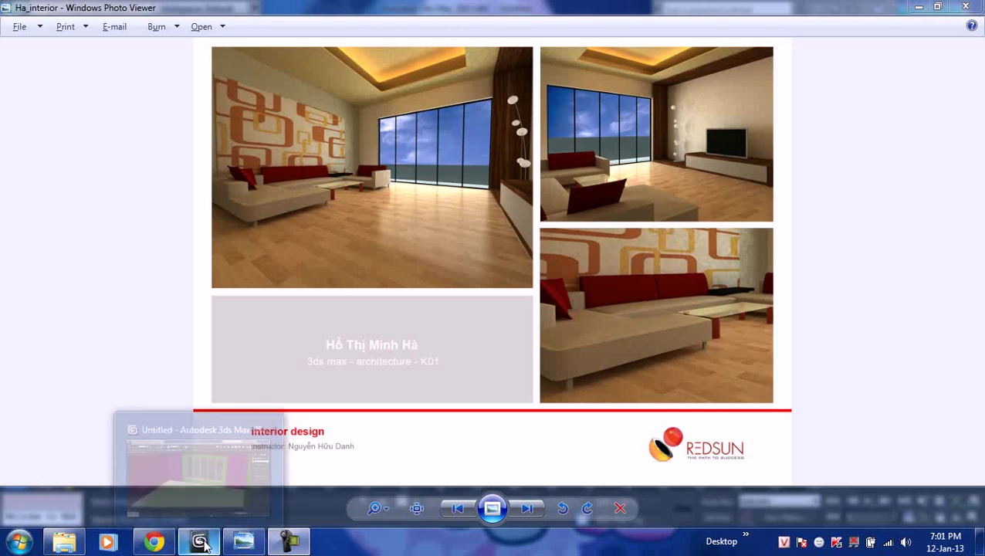
- Minimize the Ha_interior image in Windows Photo Viewer to reveal the 3ds Max room
click(141, 149)
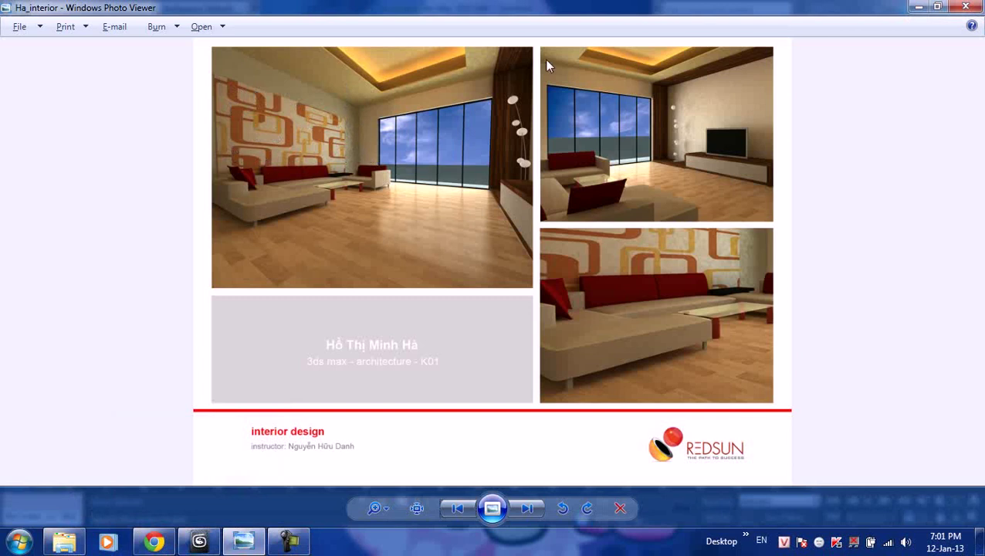
click(918, 7)
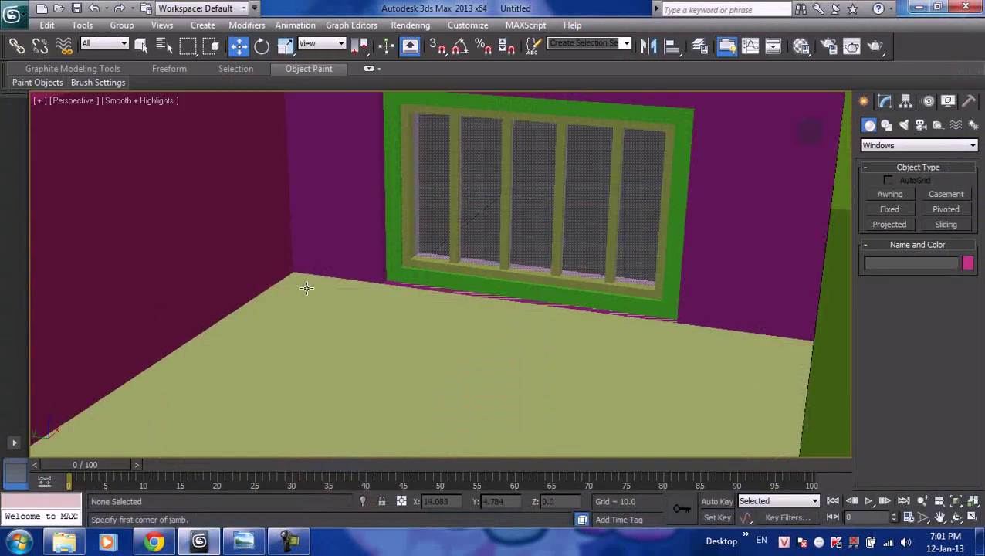
- Draw a thin flat Standard Primitives box on the left wall with AutoGrid enabled
middle_drag(403, 304, 482, 299)
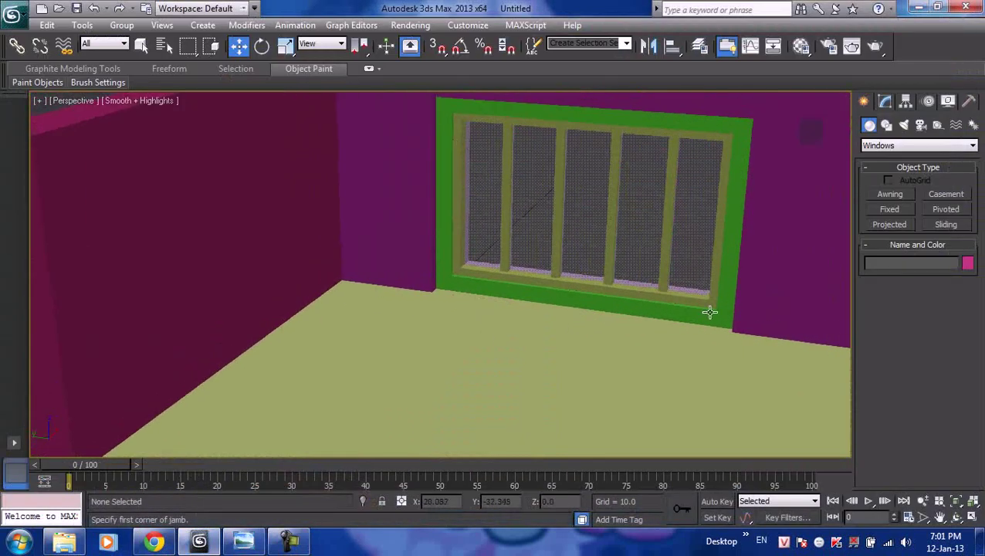
scroll(648, 295, down, 2)
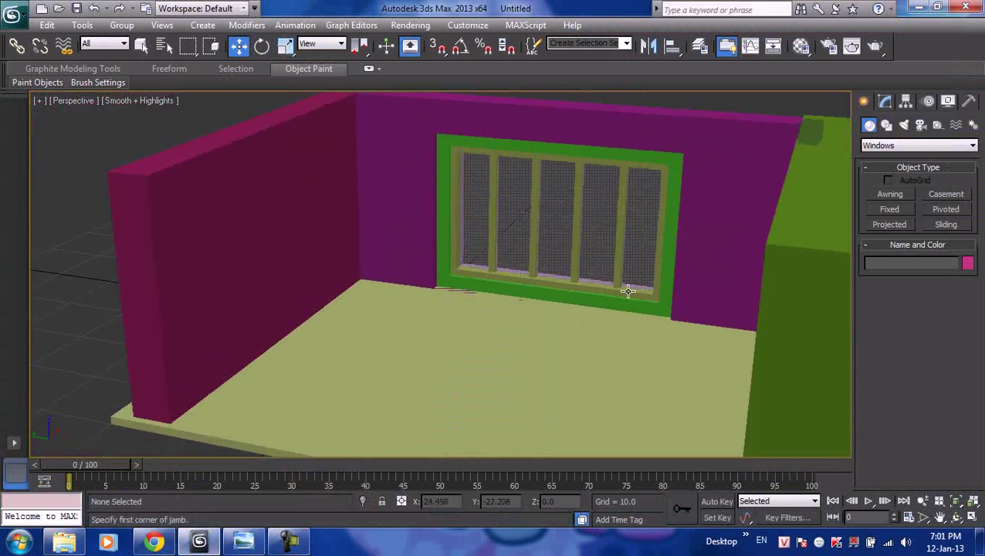
click(878, 145)
click(887, 156)
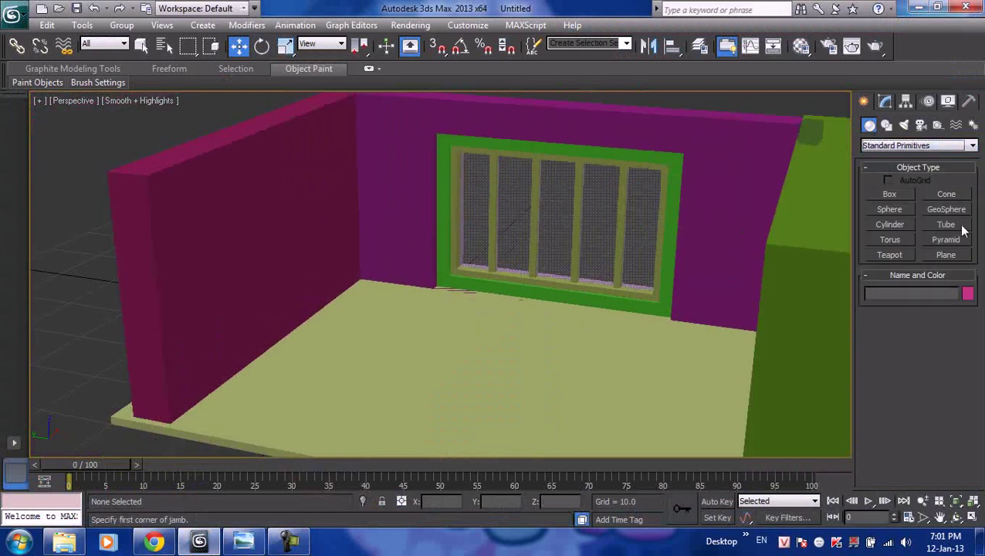
click(889, 194)
click(888, 180)
drag(200, 222, 345, 280)
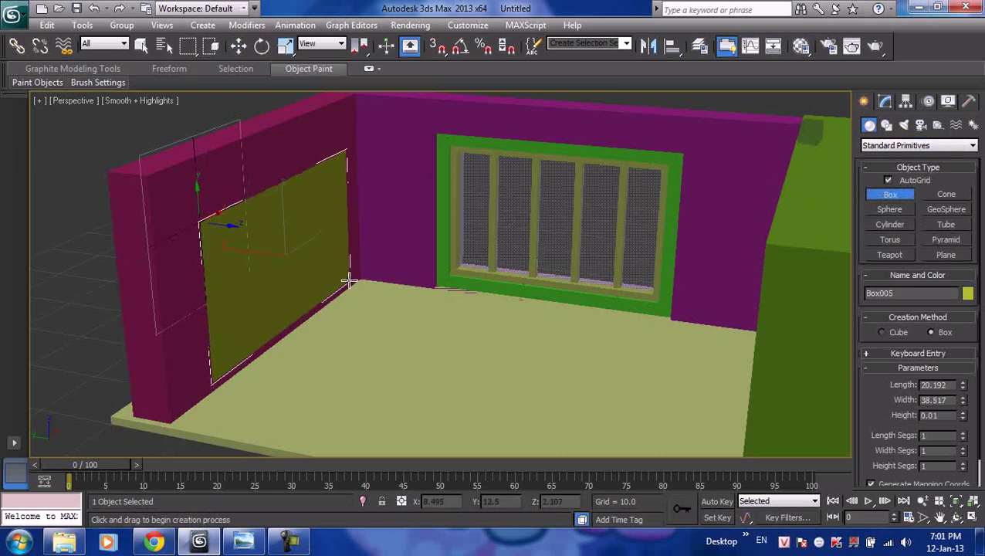
click(351, 288)
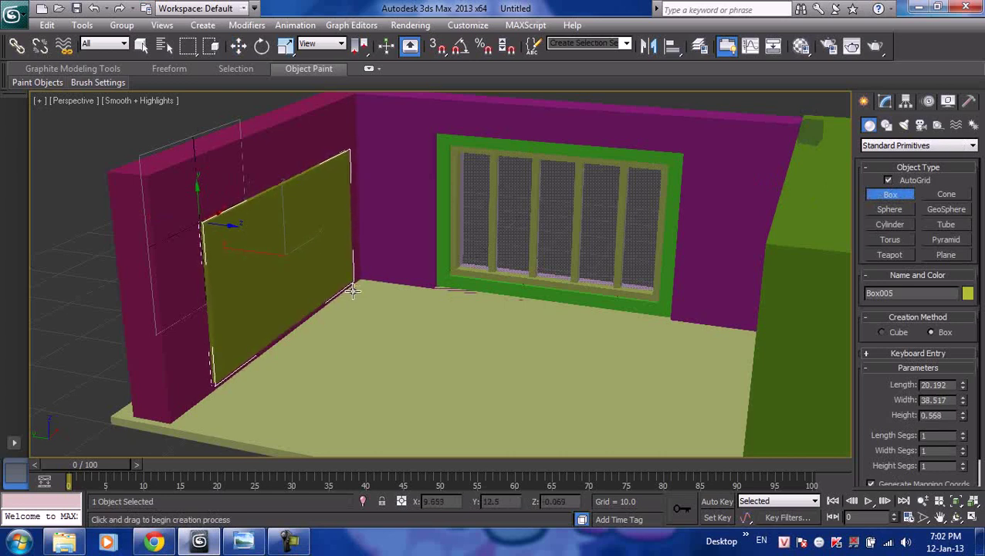
- Zoom to the whole room and orbit the view to check the new wall panel
key(w)
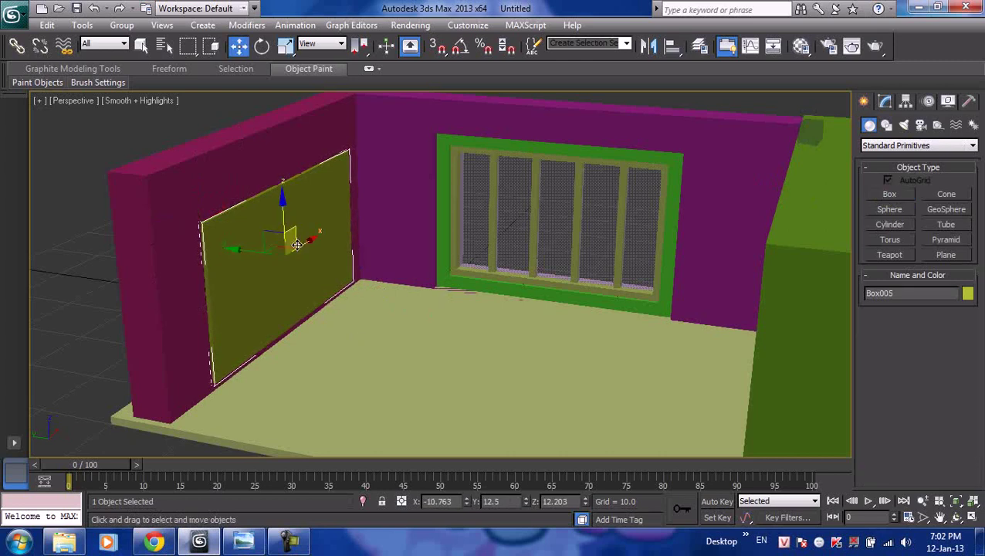
key(ctrl+shift+z)
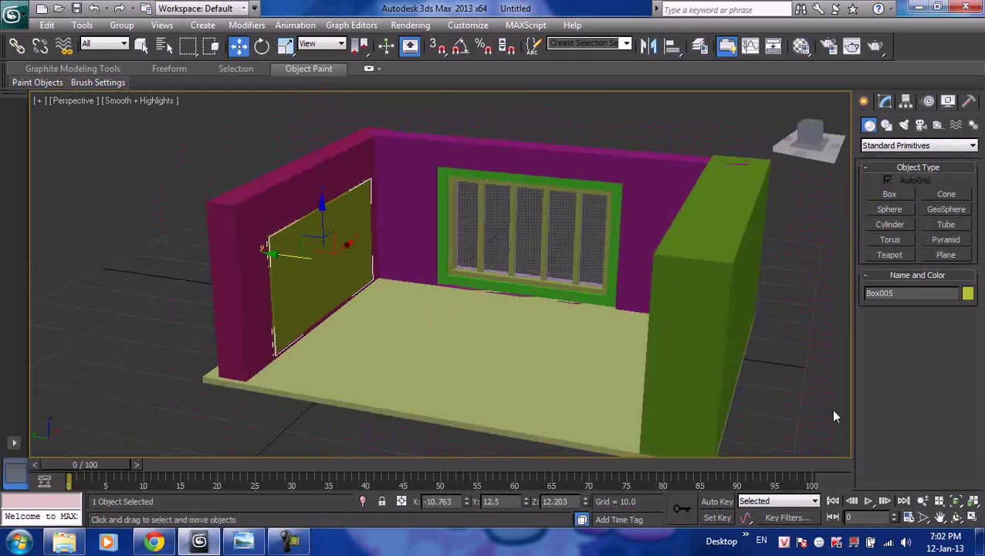
click(956, 517)
mouse_move(548, 340)
mouse_down()
mouse_move(532, 325)
mouse_move(512, 334)
mouse_up()
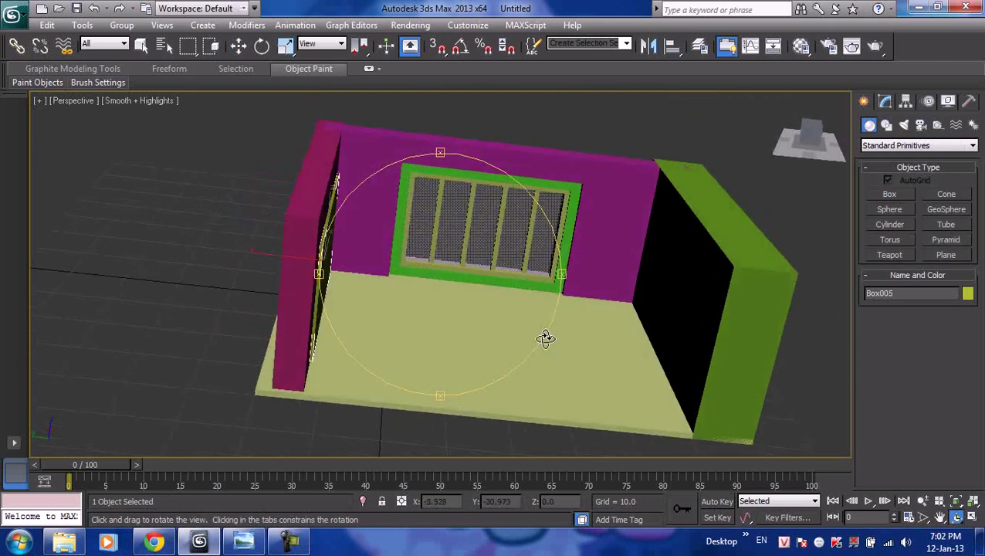
key(w)
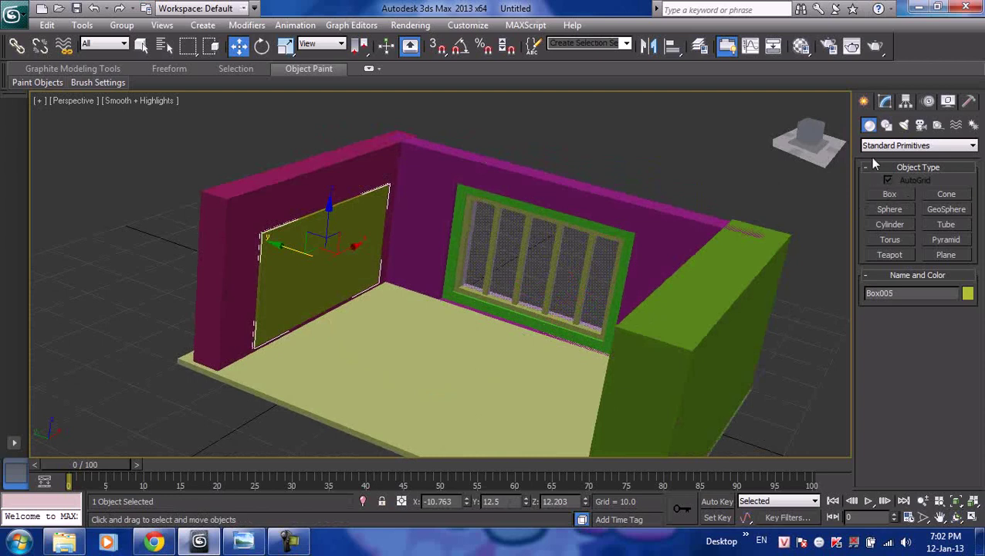
click(896, 194)
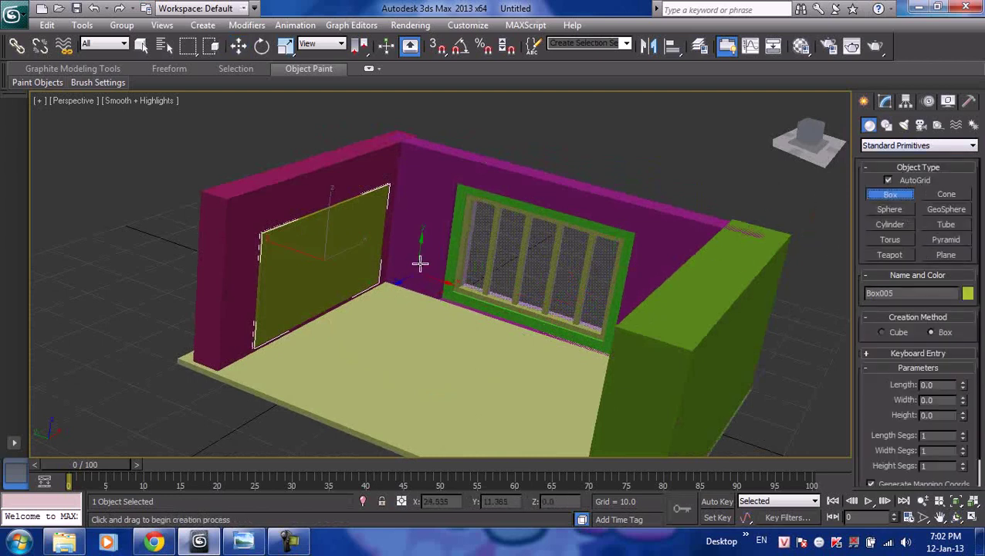
- Draw a low flat slab box across the floor
click(413, 319)
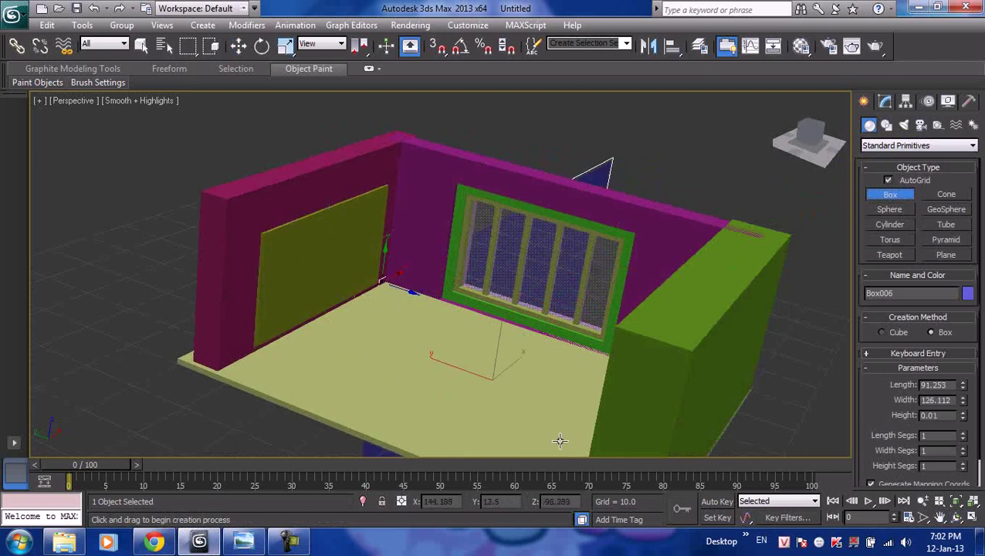
drag(414, 318, 513, 387)
right_click(452, 319)
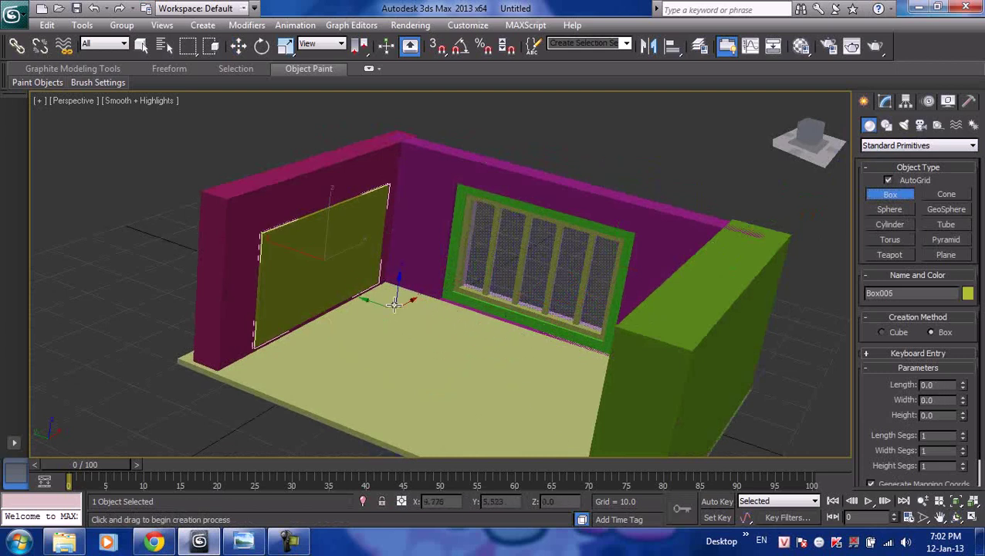
mouse_move(390, 292)
mouse_down()
mouse_move(536, 465)
mouse_move(545, 460)
mouse_up()
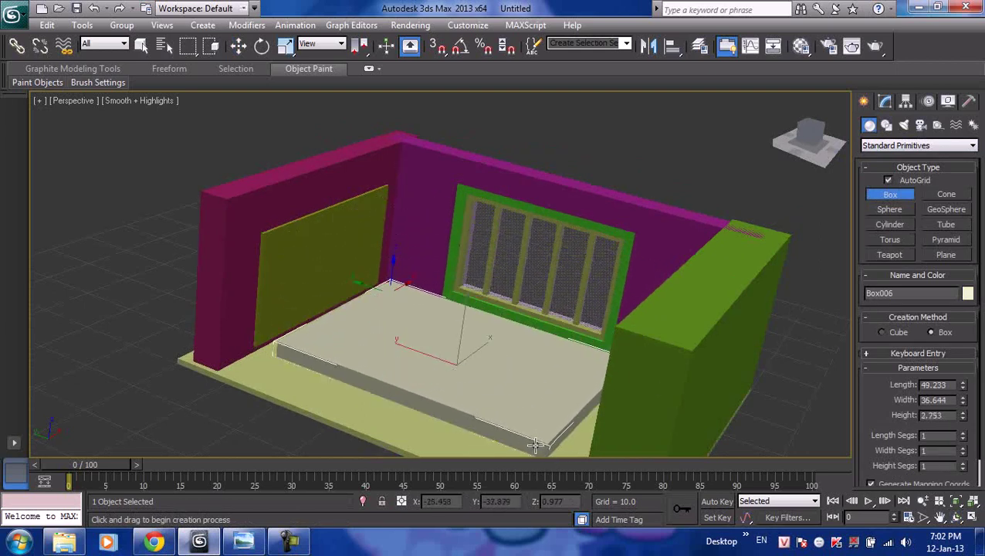
click(504, 385)
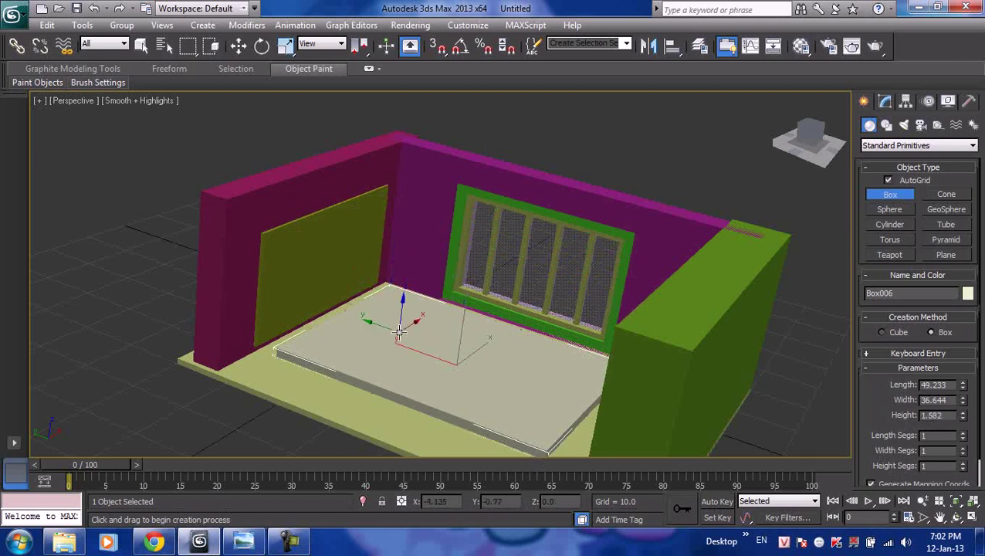
- Stack a taller box on top of the slab, then select the lower slab
drag(398, 302, 541, 429)
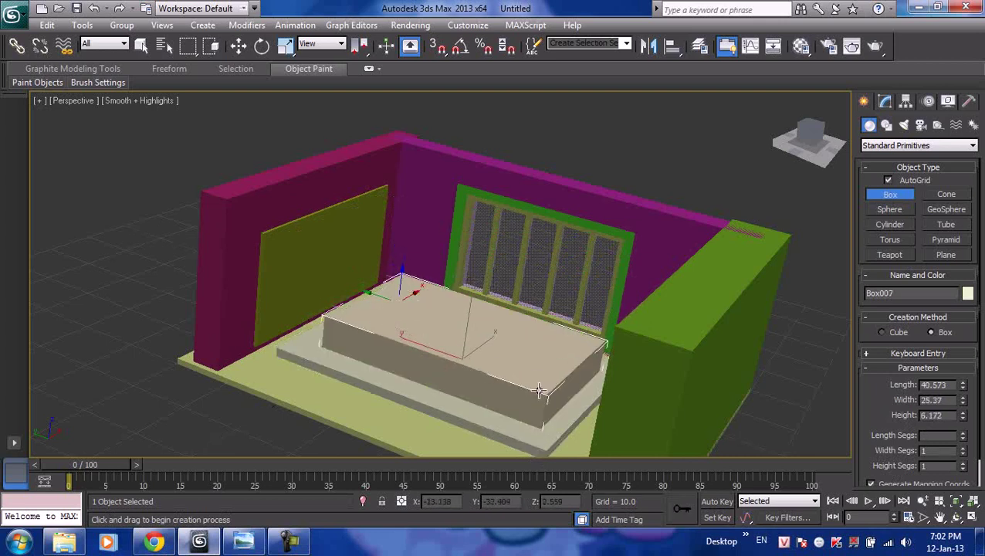
click(537, 380)
key(w)
click(392, 389)
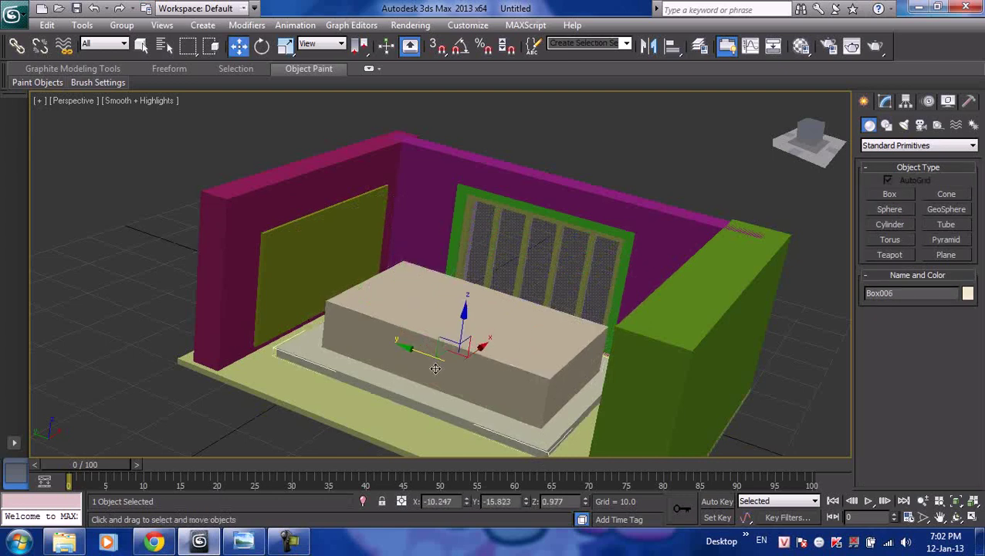
- Try a Compound Objects Boolean subtracting the tall box from the slab, then undo it
click(886, 125)
click(869, 125)
click(878, 145)
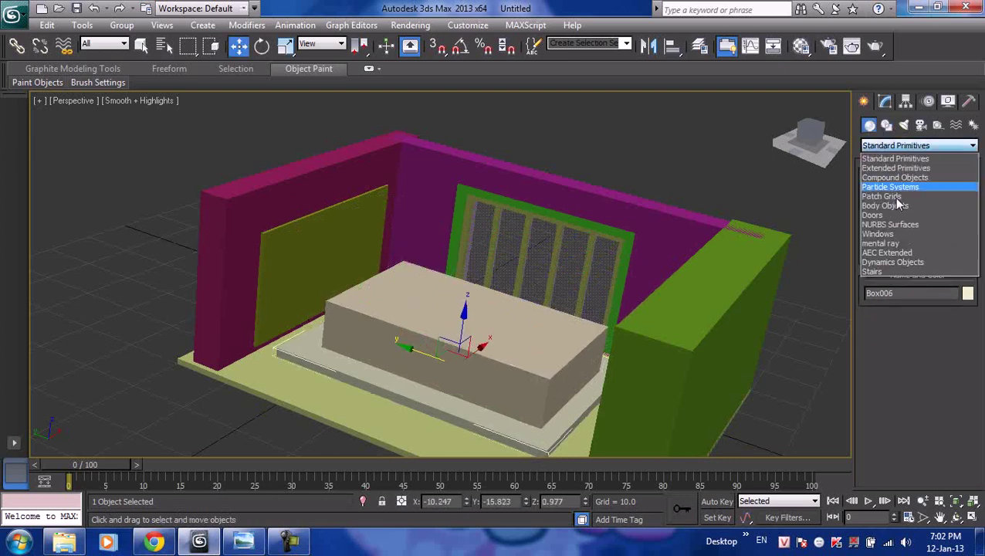
click(891, 177)
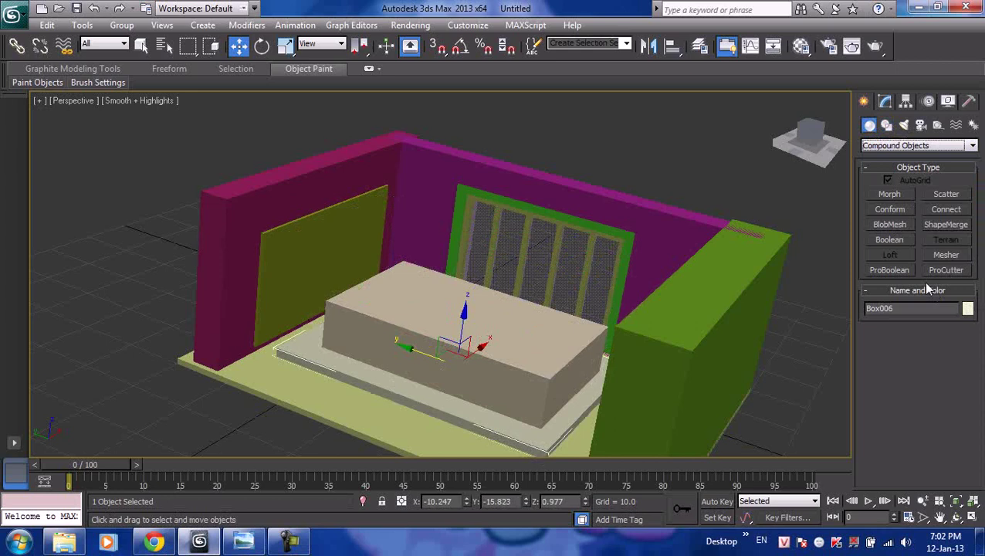
click(898, 240)
click(917, 351)
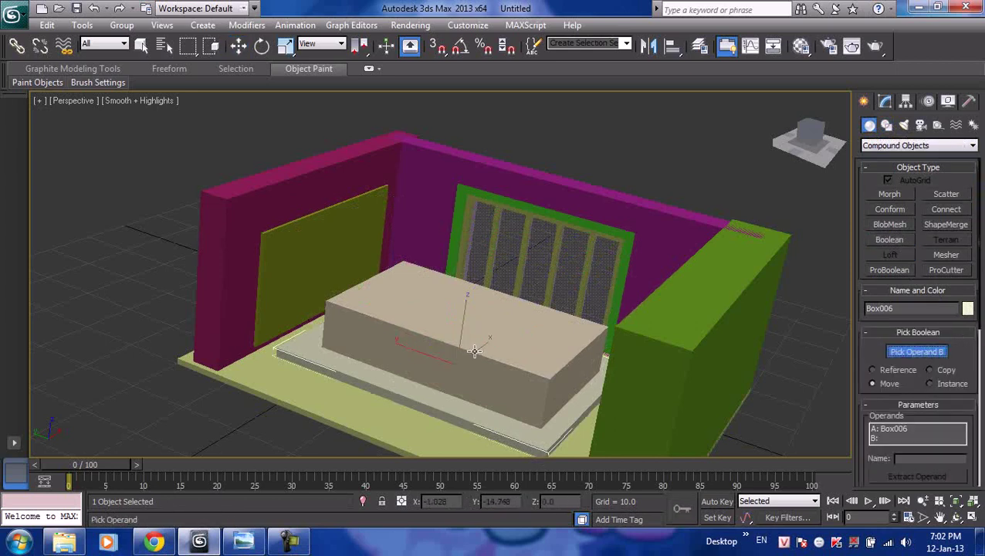
click(475, 351)
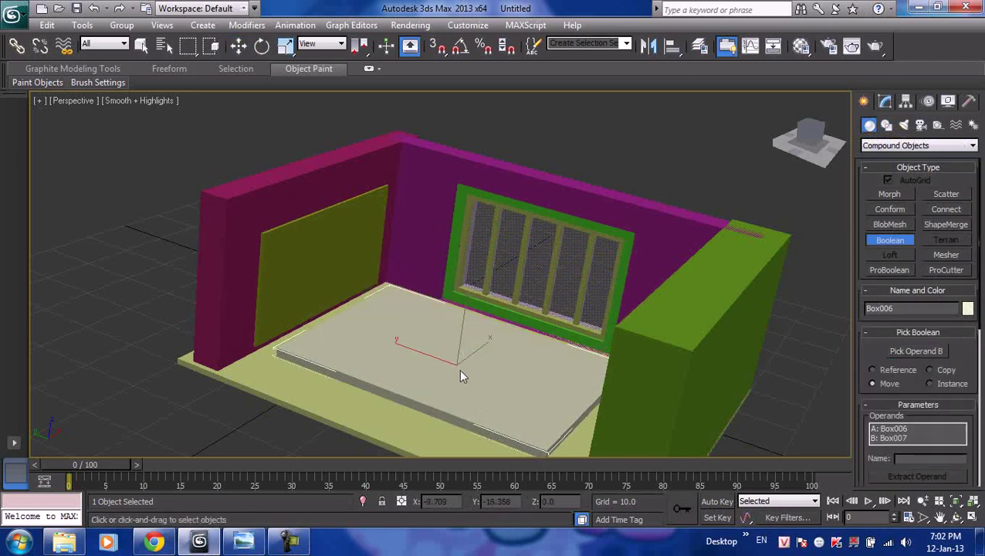
key(ctrl+z)
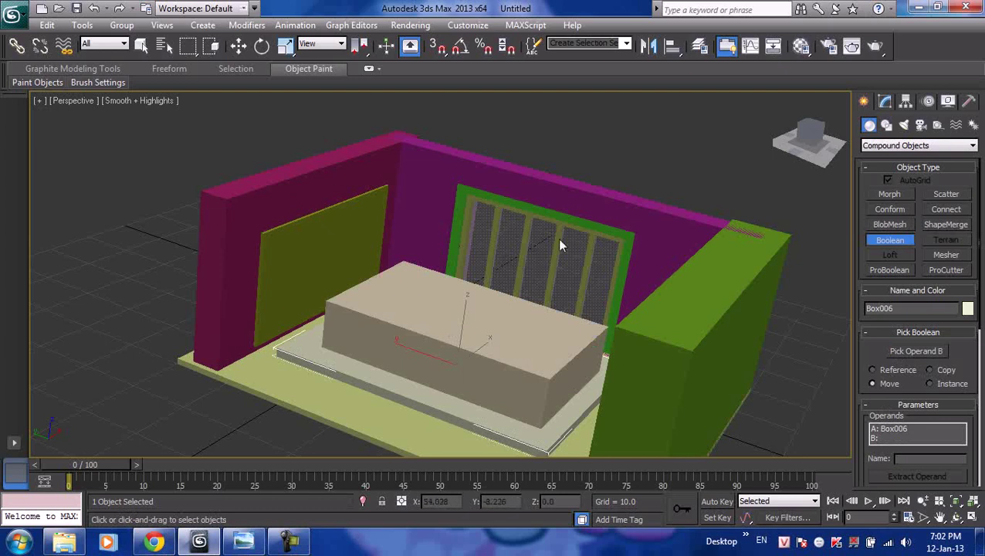
- Lower the tall box into the slab and Boolean-subtract it, leaving a hollow frame
key(w)
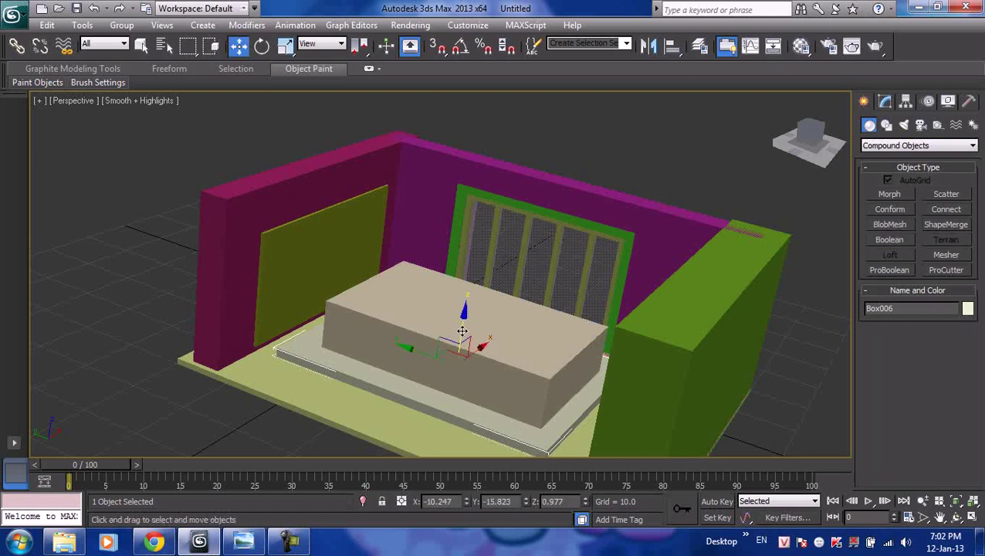
click(357, 312)
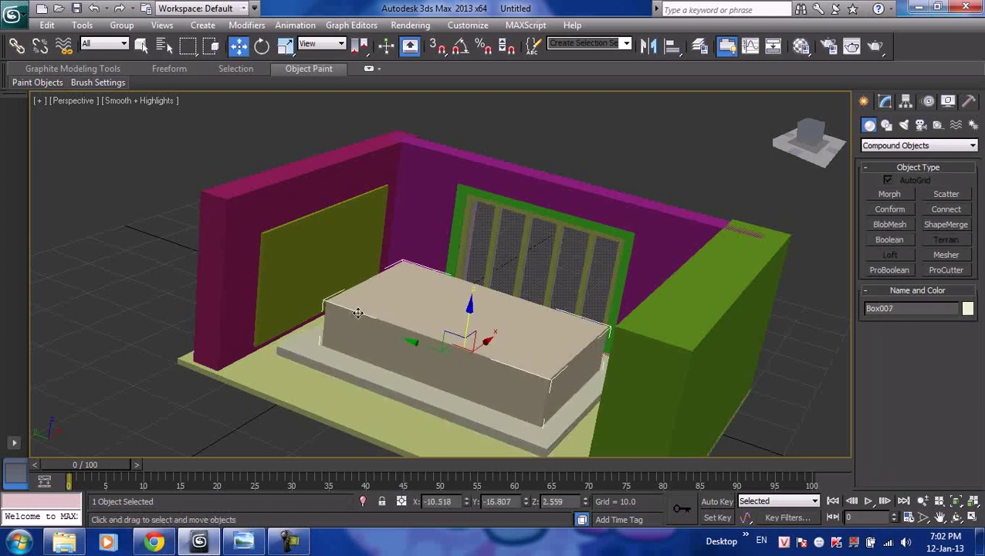
drag(469, 301, 468, 317)
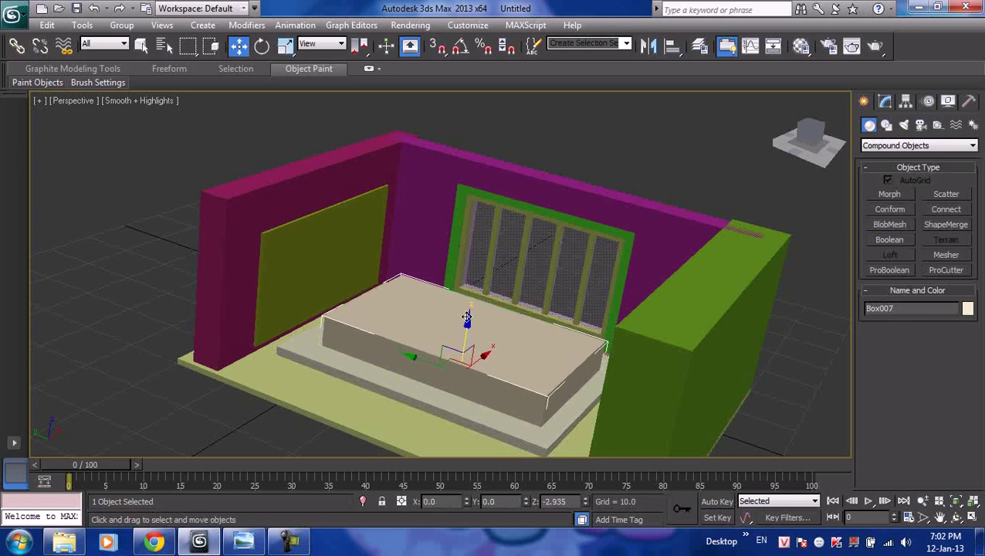
click(359, 373)
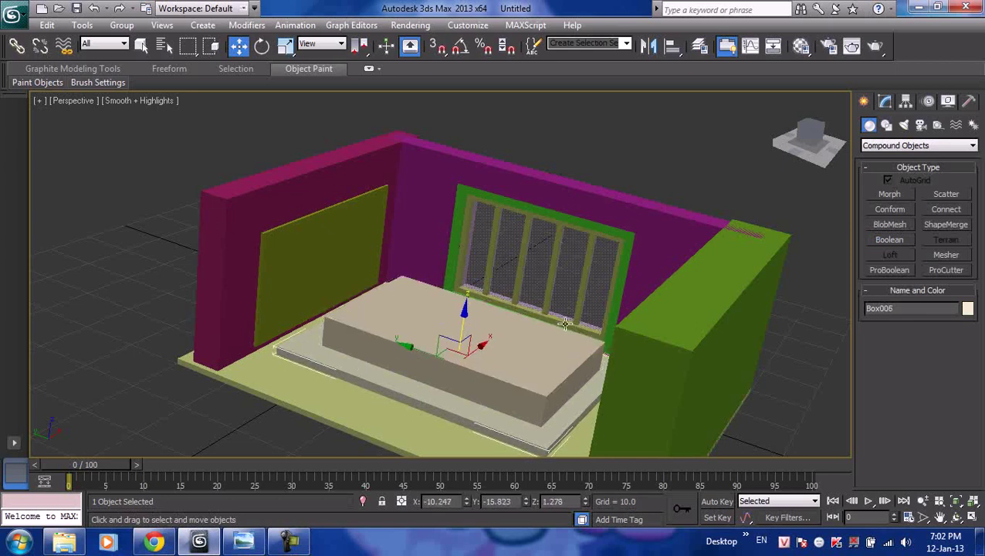
click(889, 240)
click(914, 352)
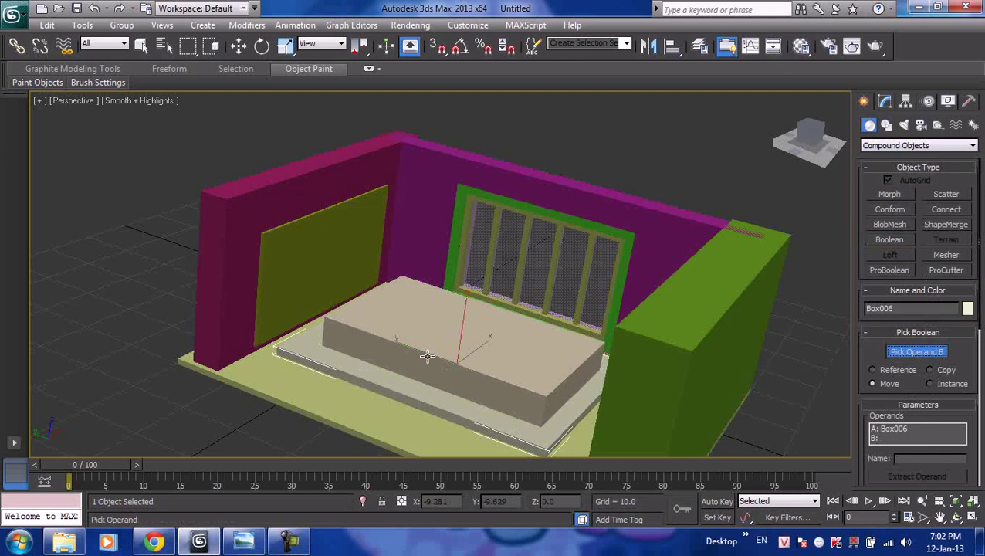
click(427, 356)
alt+middle_drag(504, 354, 511, 318)
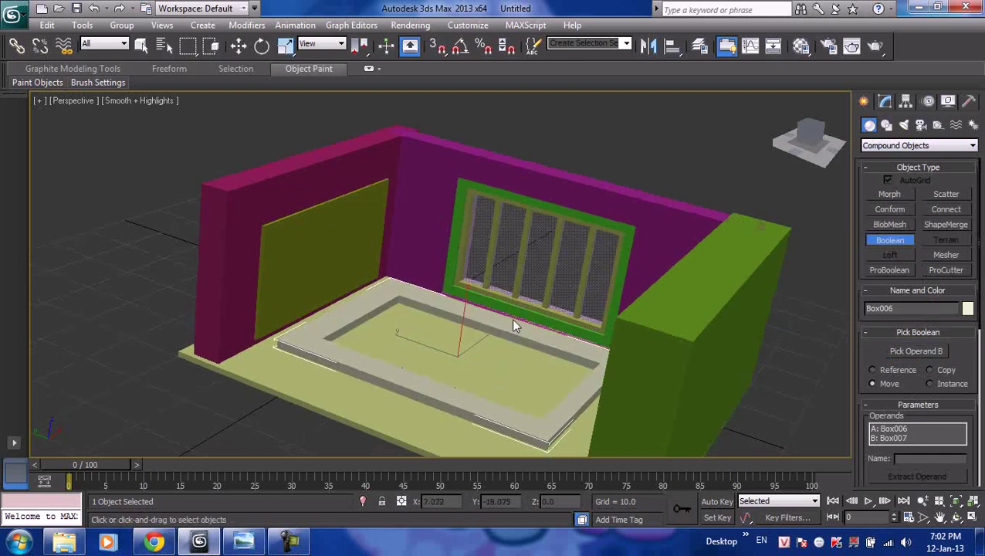
click(285, 47)
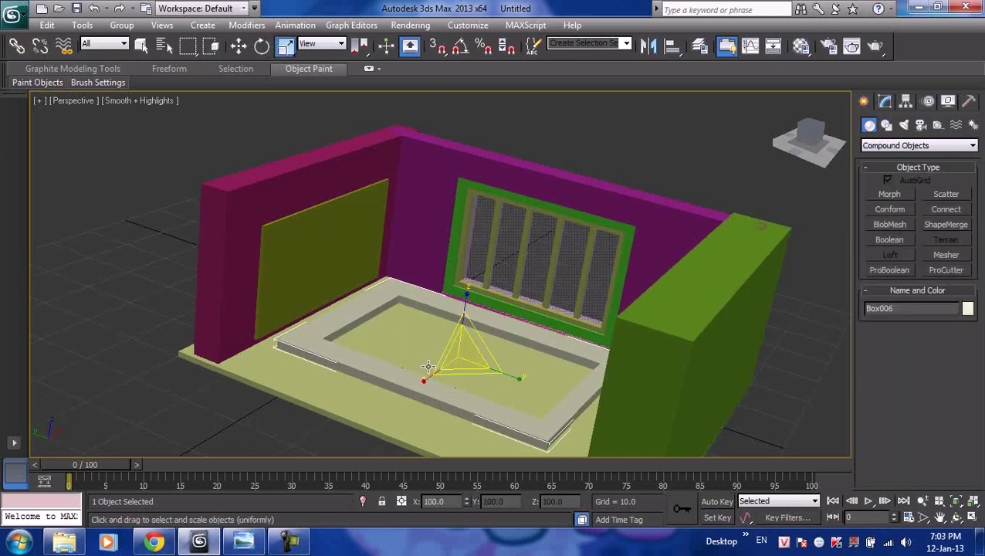
- Scale the hollow frame, lift it to about 26 units, and shrink it to fit the walls
drag(457, 354, 460, 344)
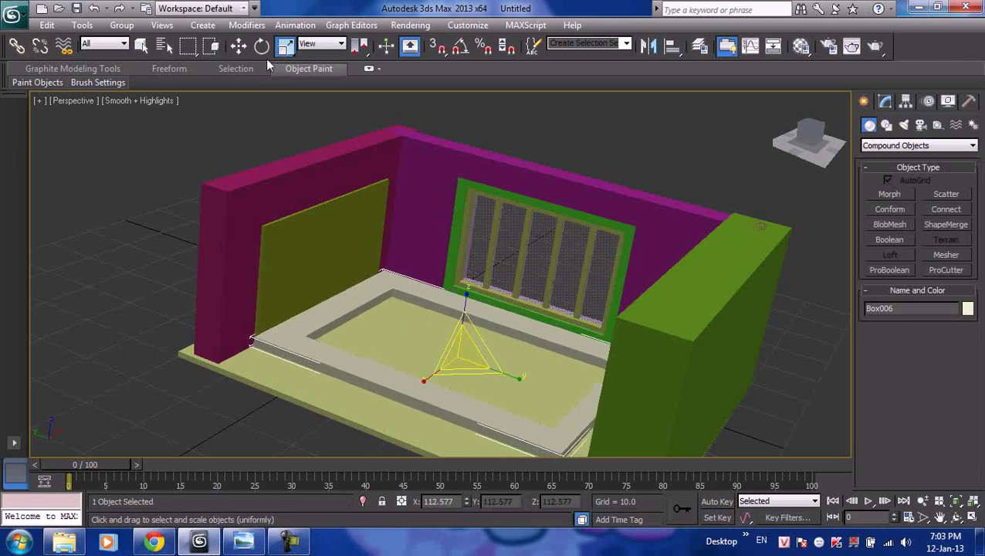
click(239, 46)
drag(466, 329, 490, 192)
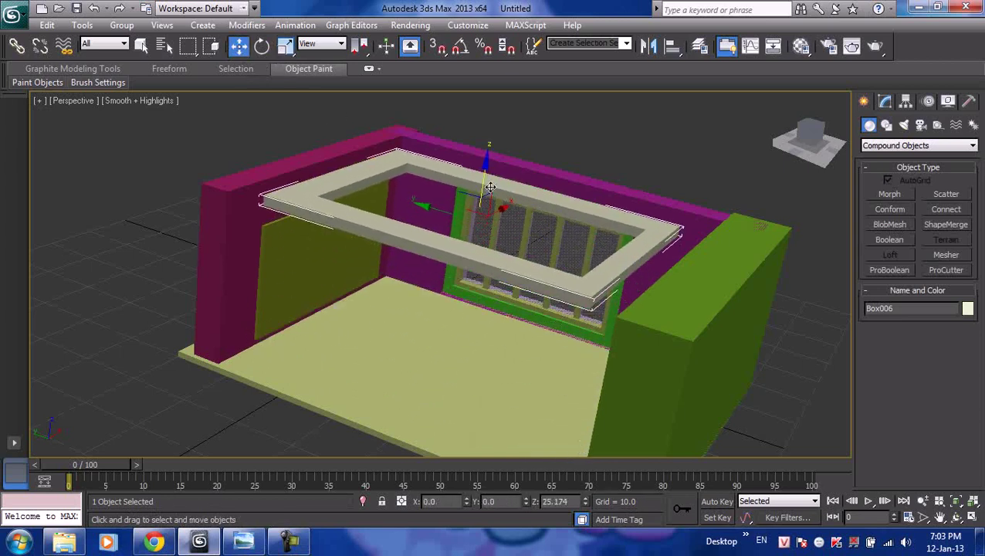
click(285, 46)
mouse_move(501, 224)
mouse_down()
mouse_move(517, 234)
mouse_move(501, 193)
mouse_move(501, 233)
mouse_up()
- Nudge the frame into place, deselect it, and orbit toward the room's right wall
click(238, 46)
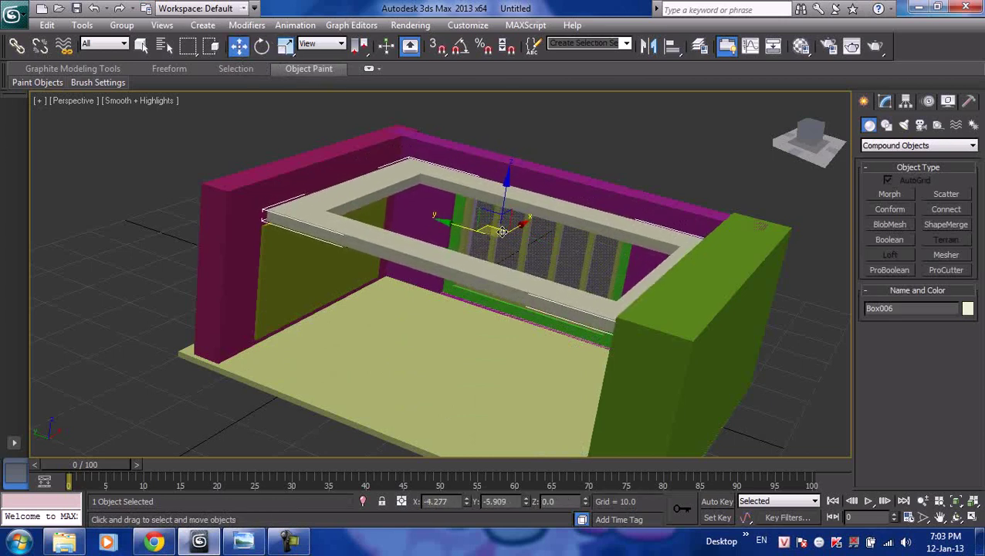
click(634, 133)
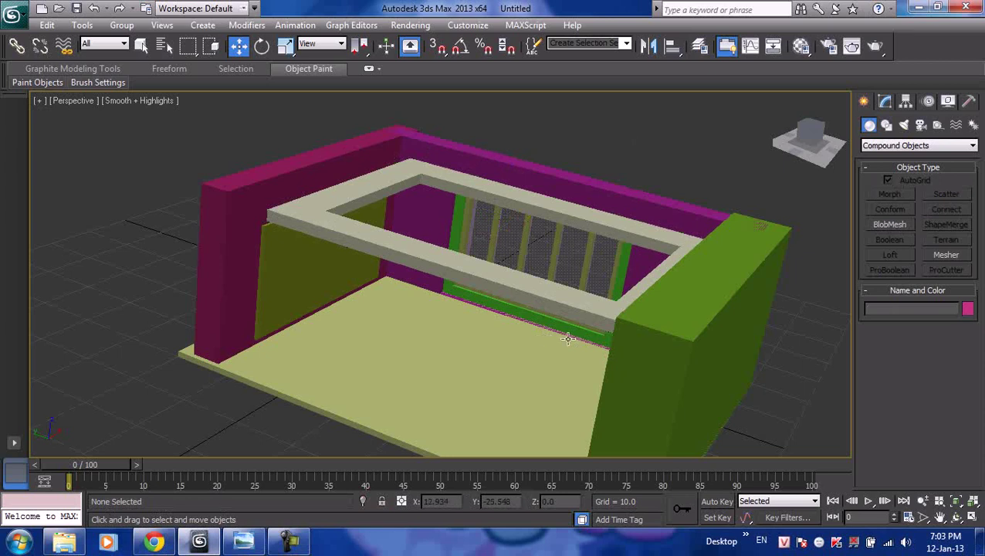
click(956, 516)
mouse_move(428, 386)
mouse_down()
mouse_move(448, 363)
mouse_move(488, 351)
mouse_up()
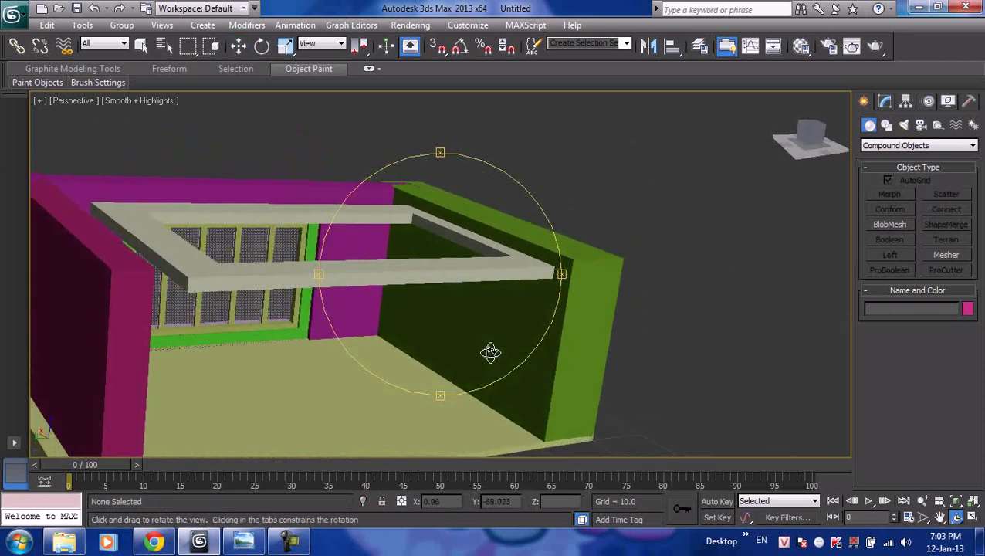
- Draw an Extended Splines WRectangle across the dark green right wall
right_click(581, 165)
click(886, 125)
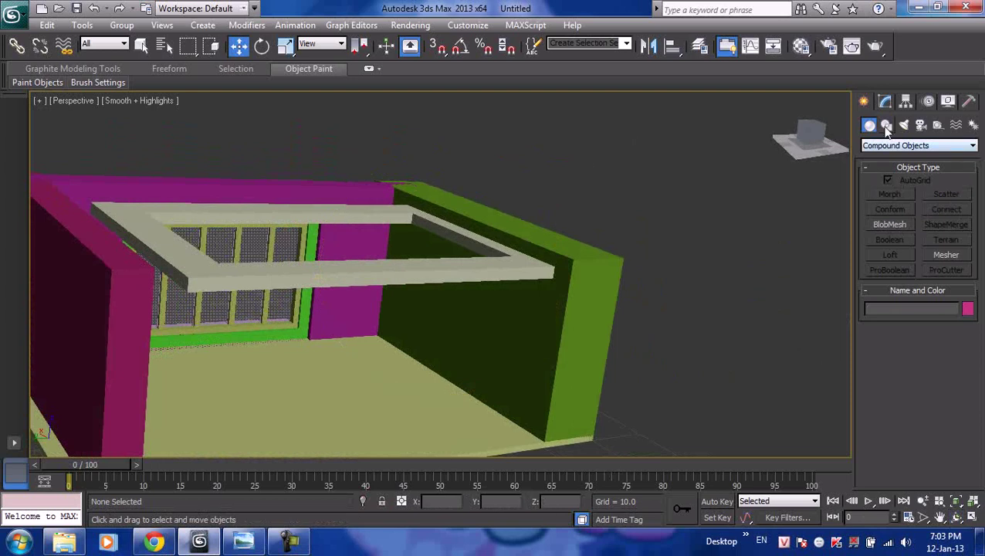
click(895, 147)
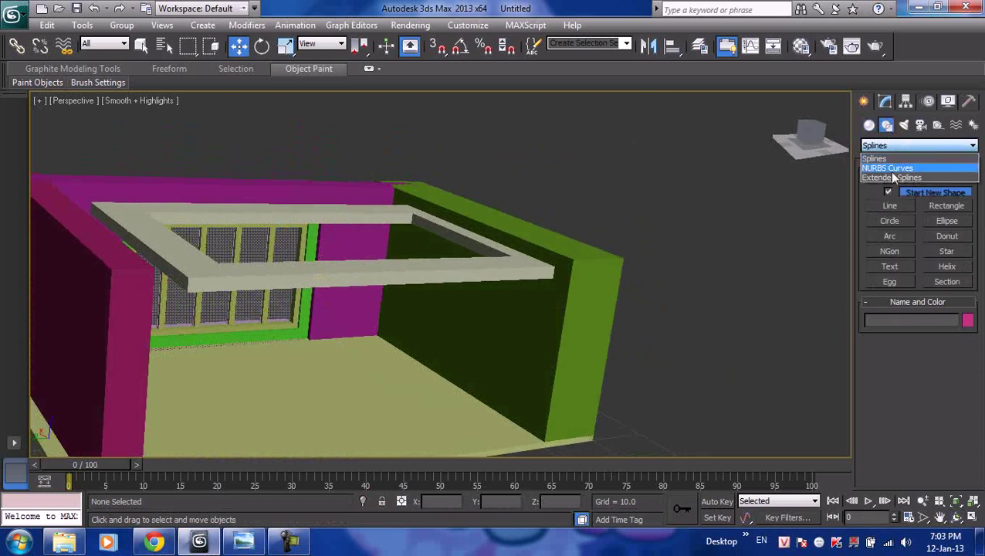
click(887, 177)
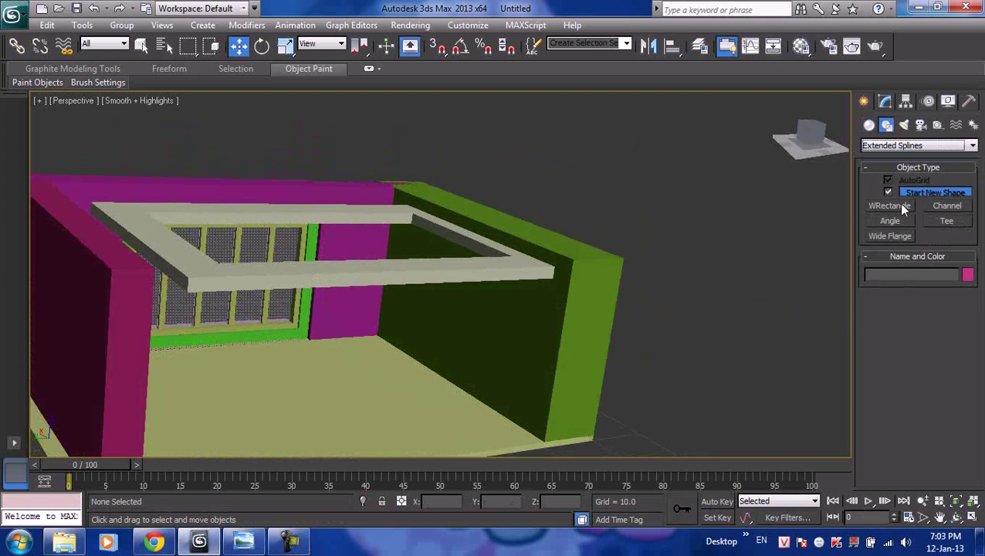
click(897, 203)
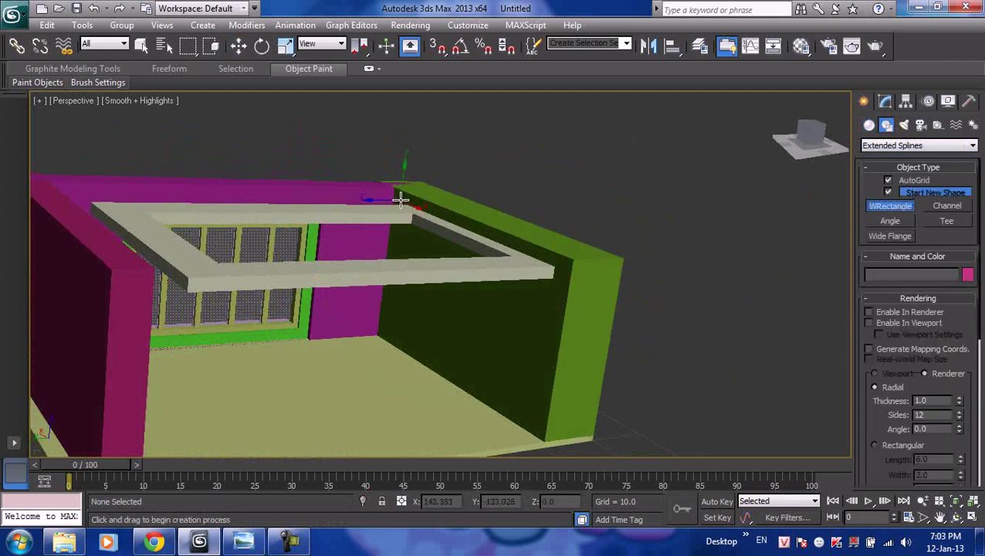
drag(396, 189, 541, 437)
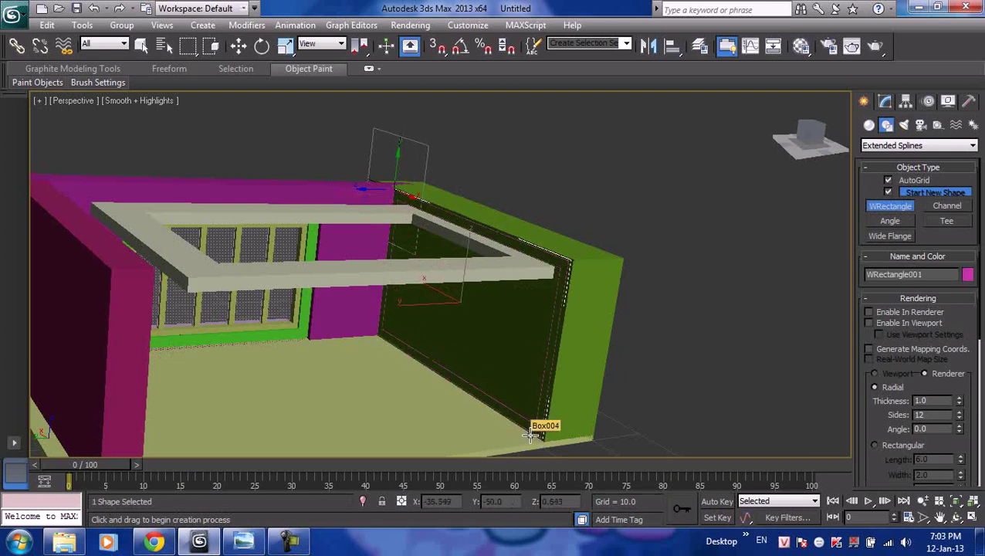
click(530, 434)
key(w)
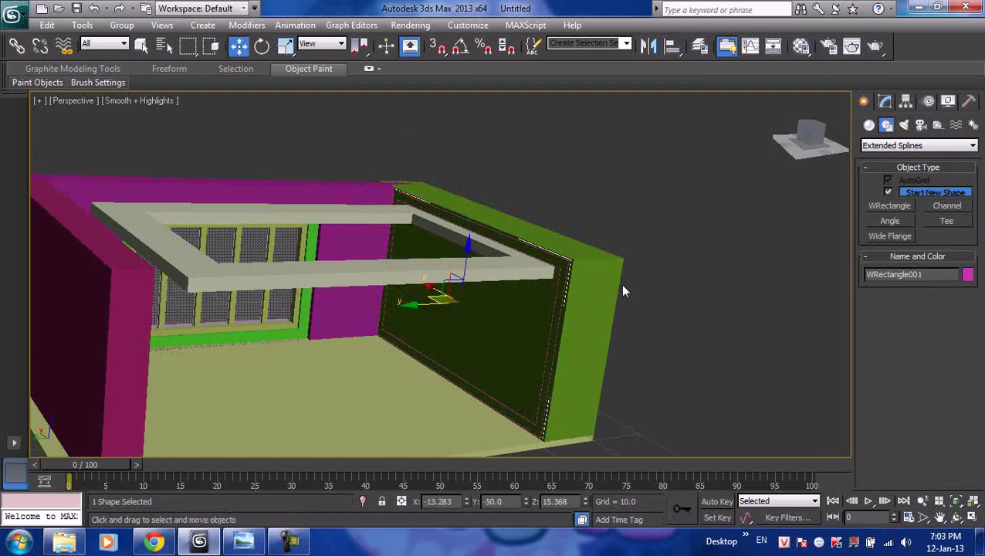
- Extrude the WRectangle with Amount 3.5, then bring up the interior renders
click(884, 102)
click(891, 141)
scroll(888, 239, down, 10)
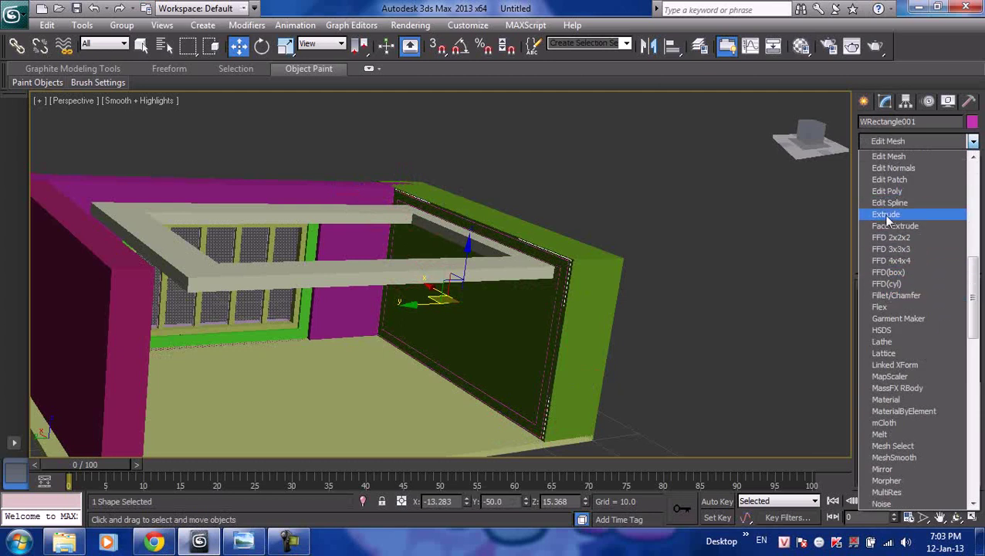
click(887, 214)
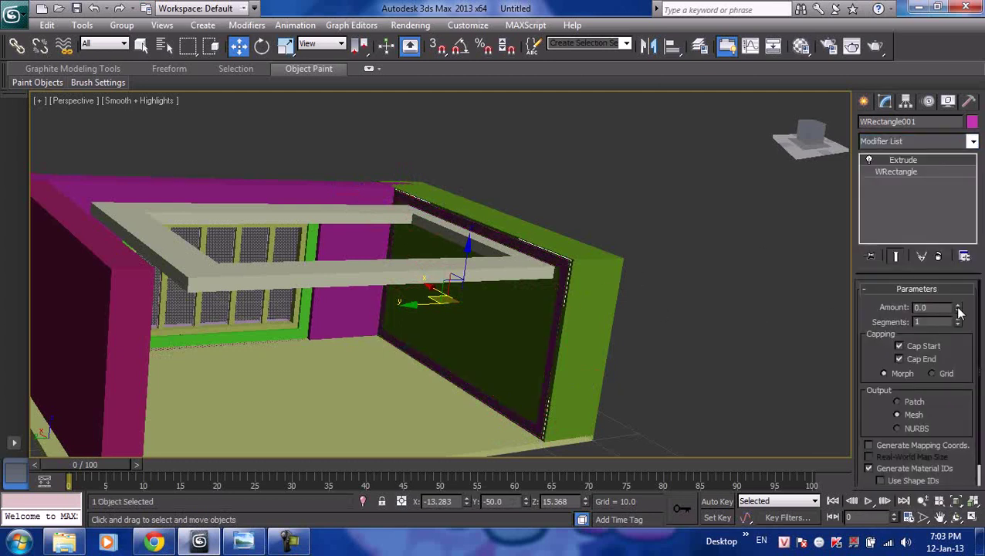
drag(958, 310, 959, 304)
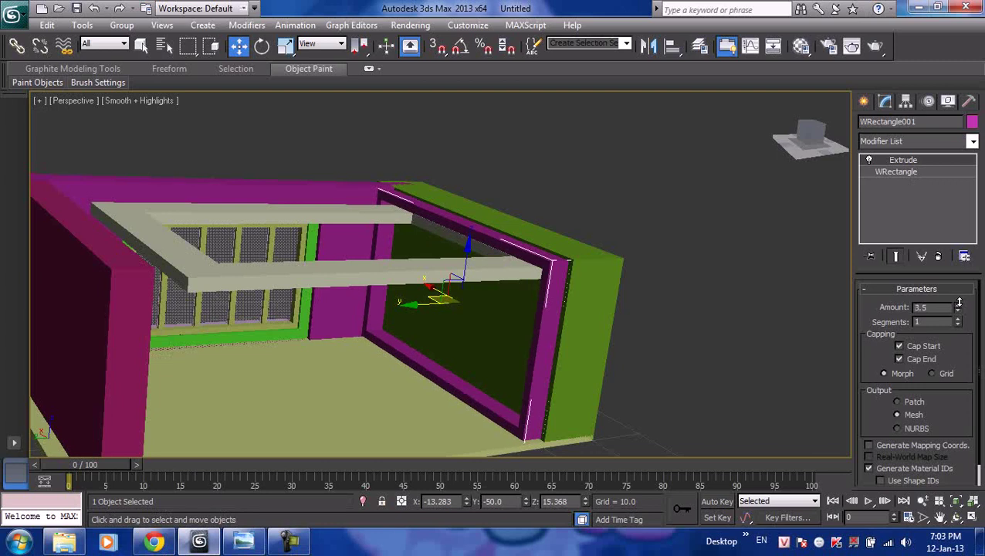
click(760, 223)
click(243, 541)
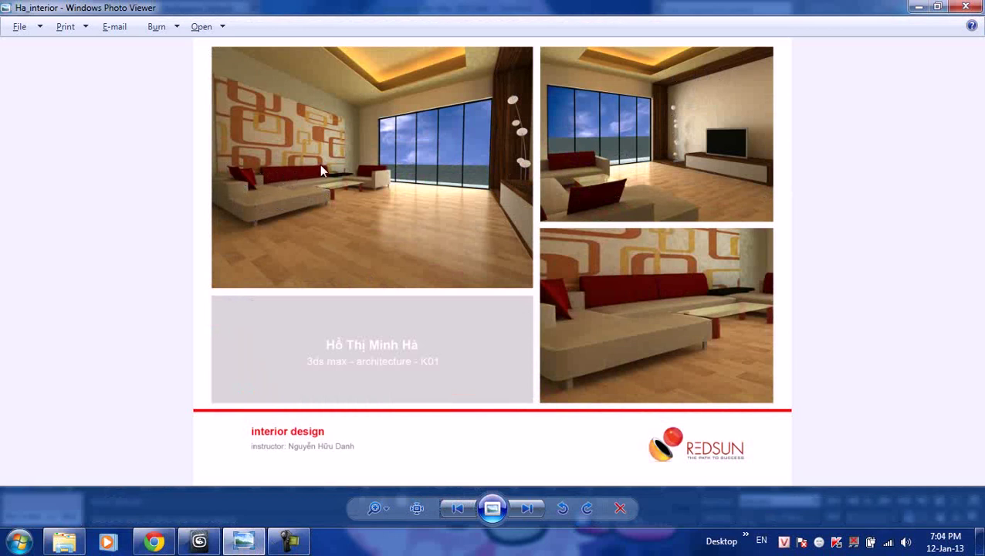
- Minimize the Ha_interior renders to return to the 3ds Max scene
click(918, 8)
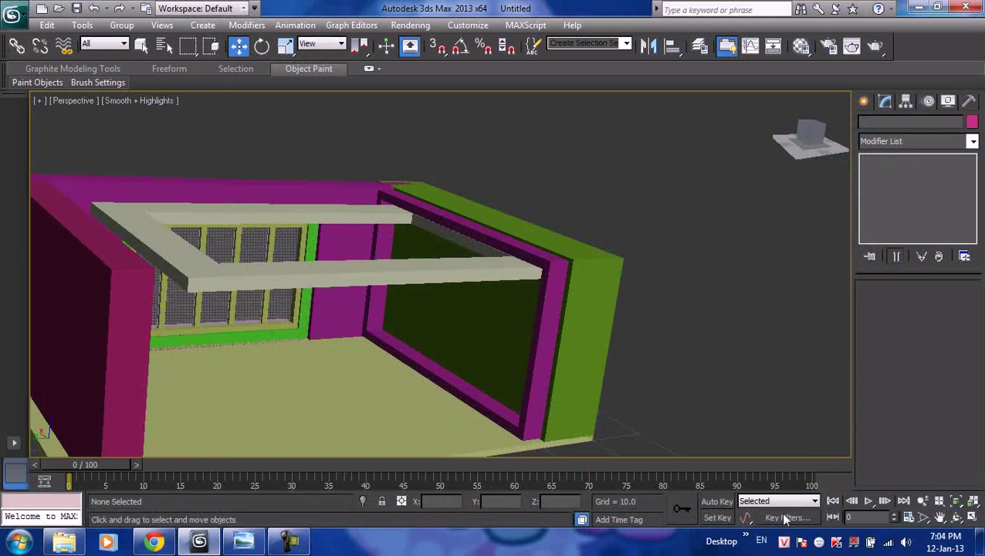
- Orbit the view back to the room's front and switch to Extended Primitives
click(956, 517)
drag(470, 378, 383, 383)
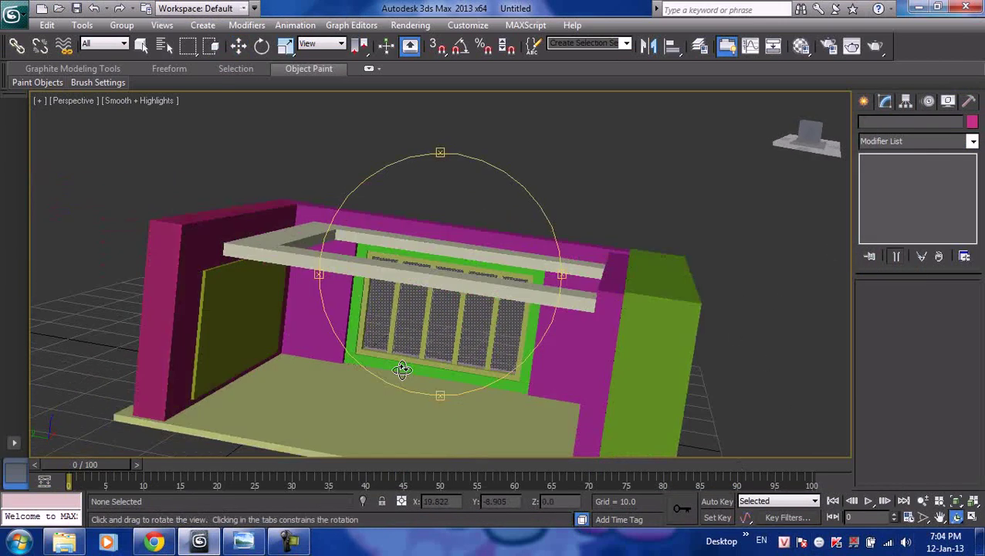
right_click(545, 164)
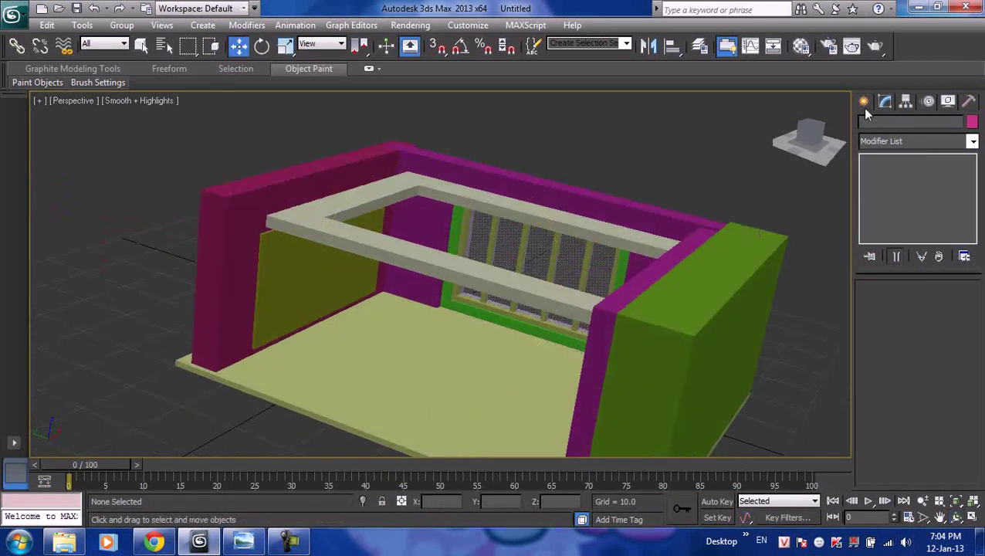
click(864, 102)
click(870, 125)
click(886, 145)
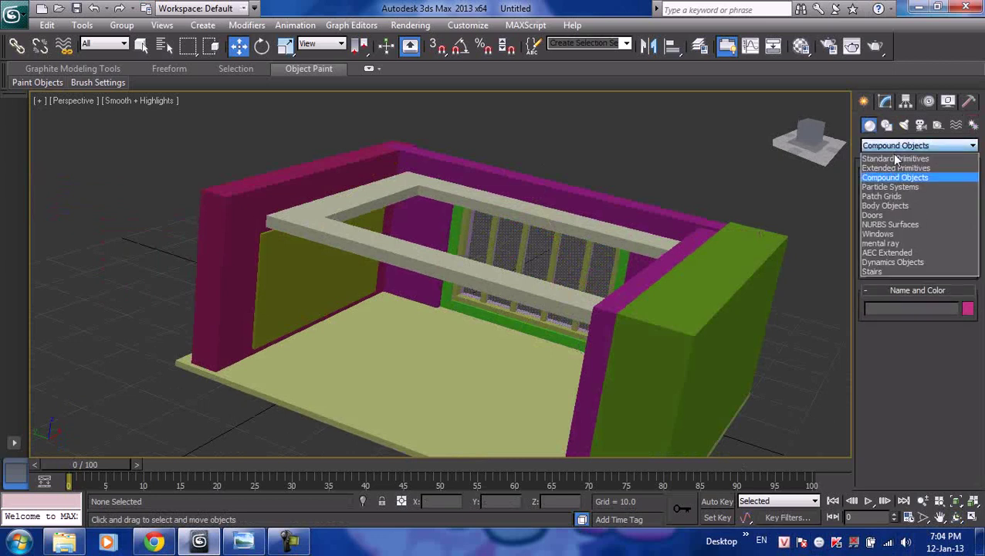
click(887, 168)
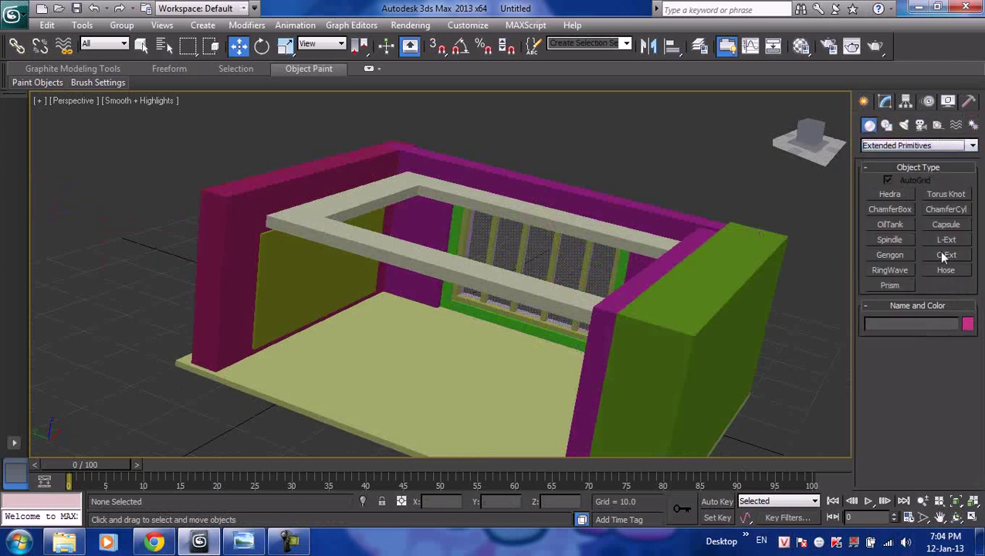
- Draw a ChamferBox, height 1.766 and fillet 1.586, on the ground left of the room
click(907, 215)
drag(114, 360, 116, 417)
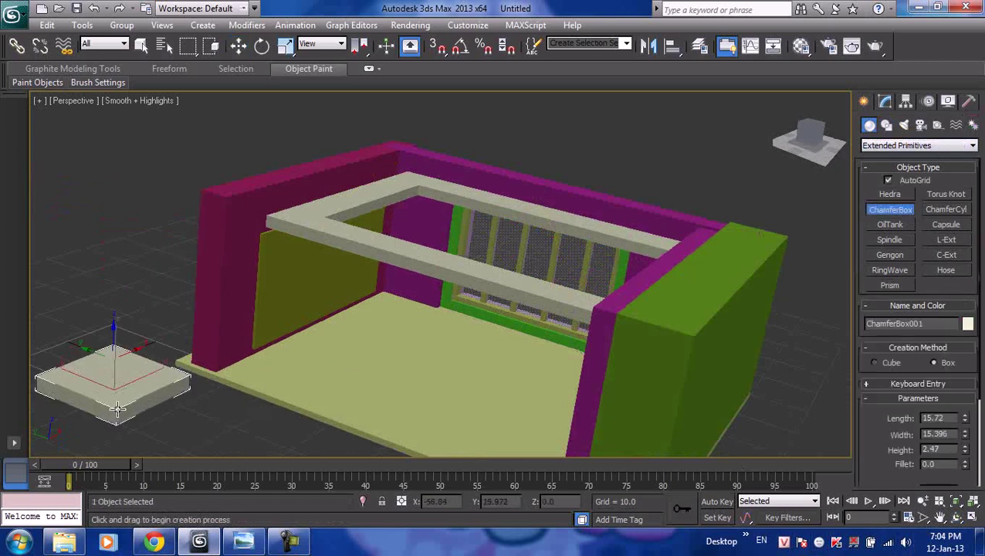
right_click(115, 397)
drag(108, 367, 115, 420)
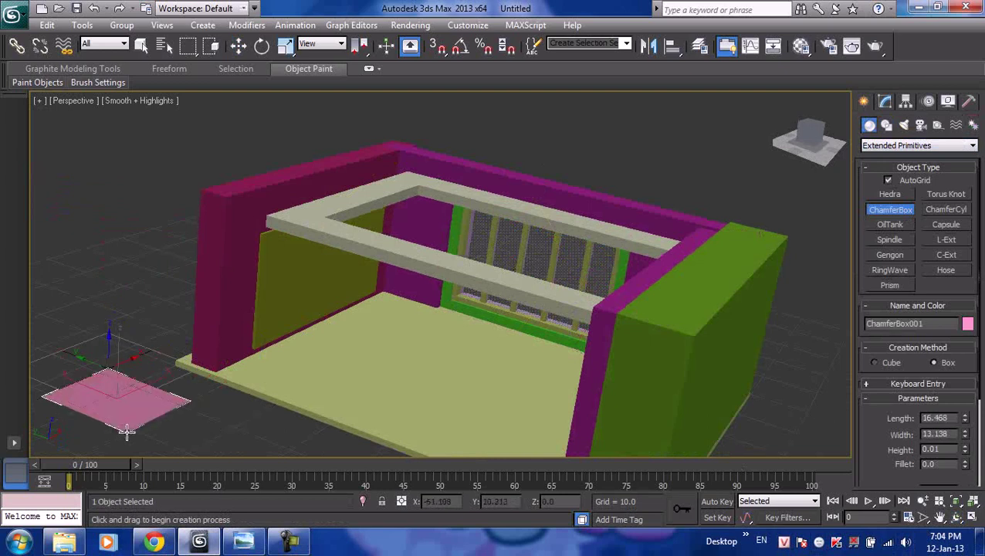
click(114, 421)
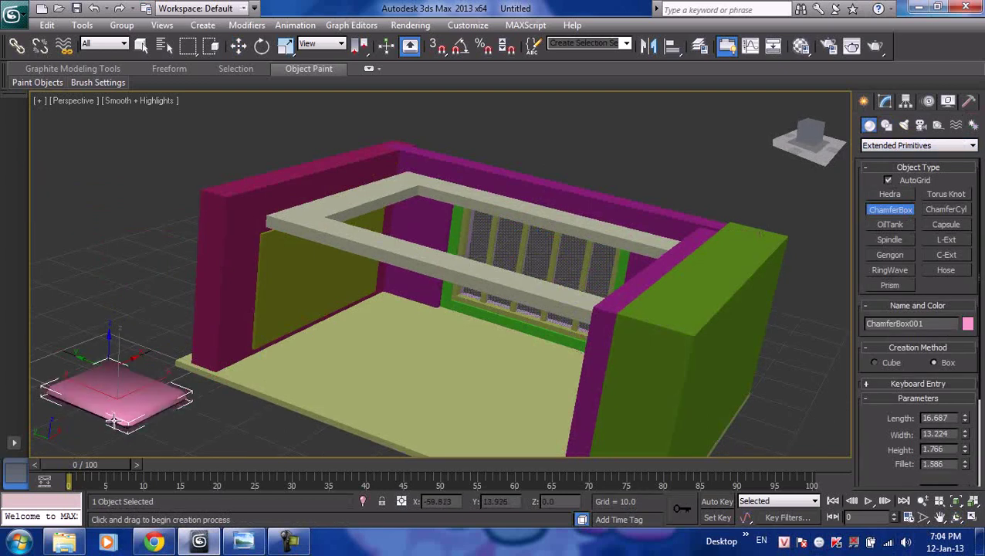
key(w)
scroll(160, 397, up, 3)
mouse_move(285, 378)
middle_down()
mouse_move(455, 257)
mouse_move(359, 344)
mouse_move(412, 332)
middle_up()
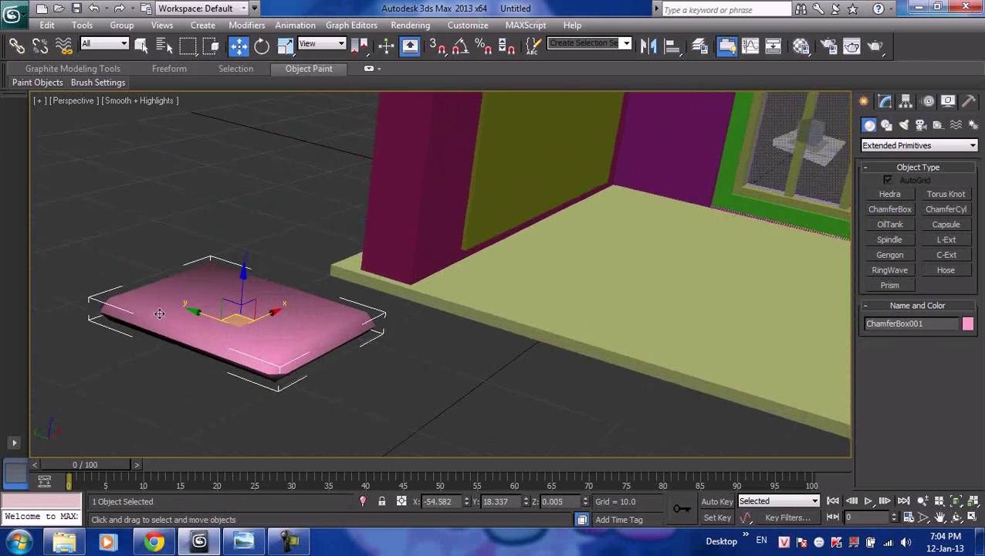
- Add an Edit Mesh modifier to ChamferBox001 and enter Vertex sub-object mode
right_click(171, 288)
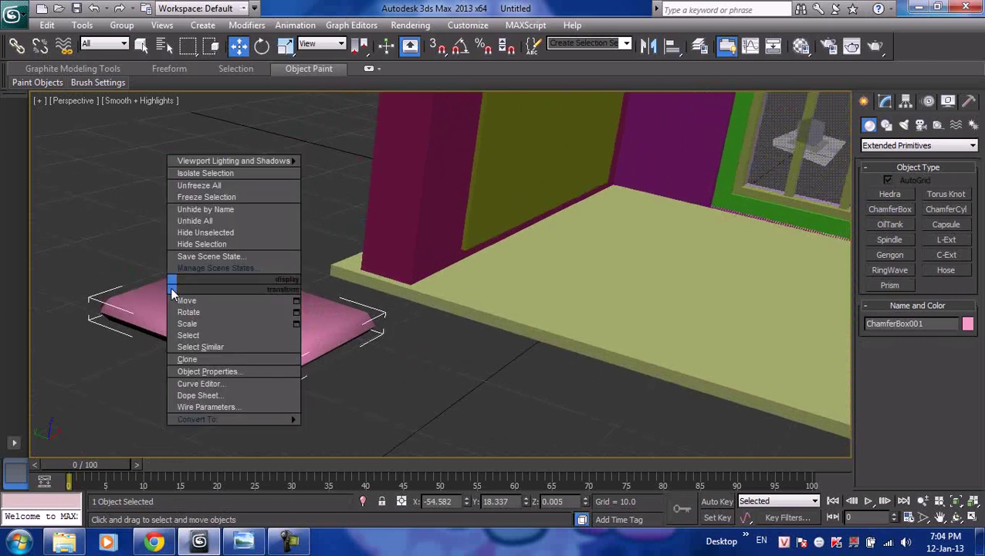
click(884, 113)
click(886, 105)
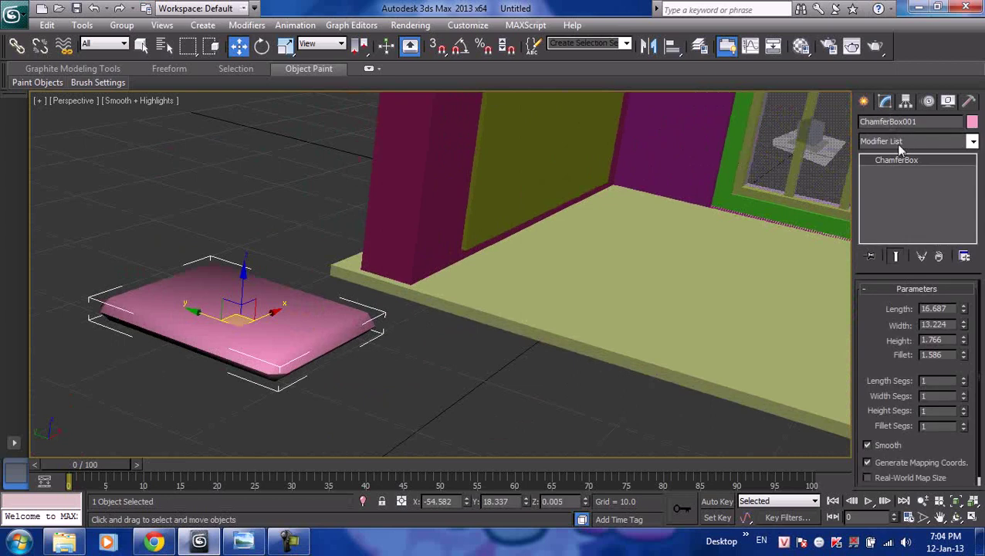
click(901, 144)
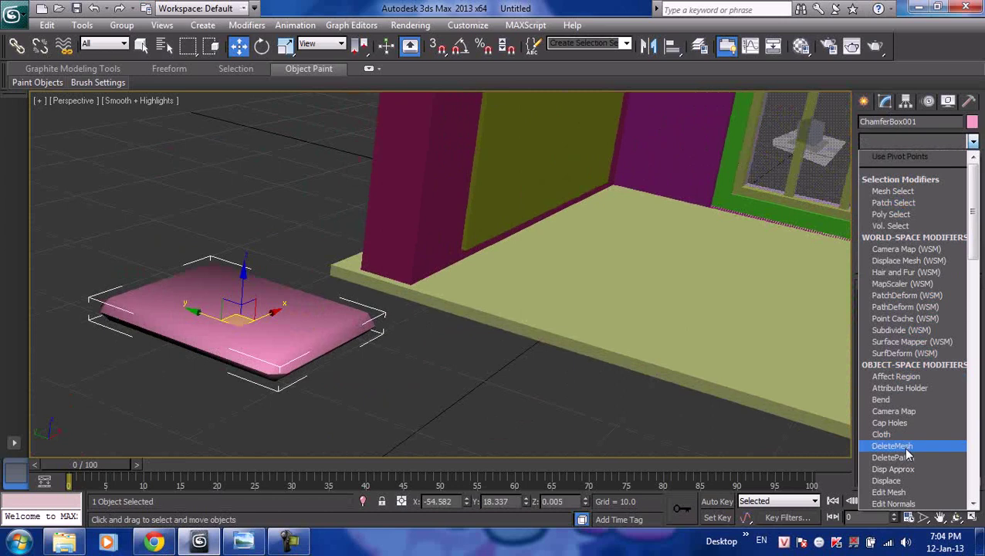
scroll(911, 370, down, 10)
click(896, 156)
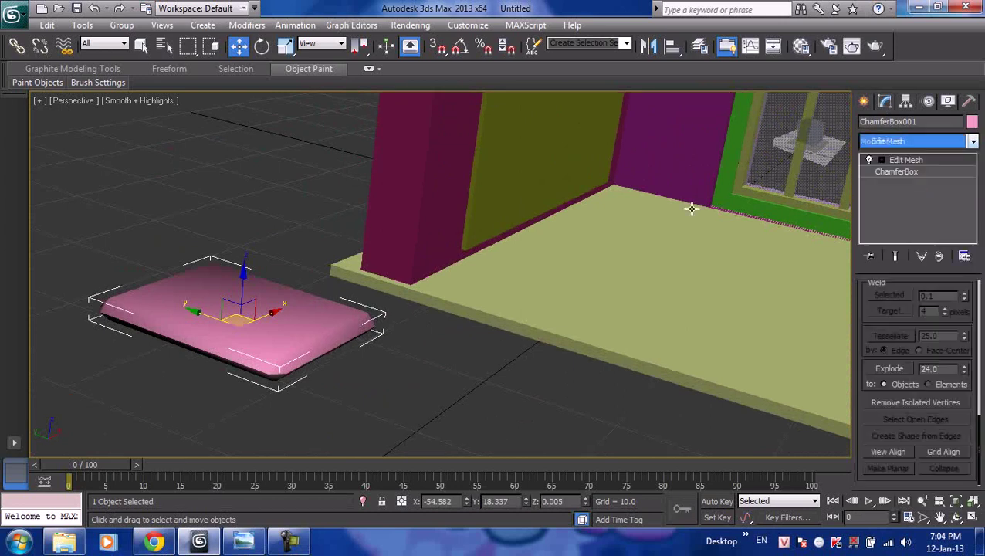
click(882, 160)
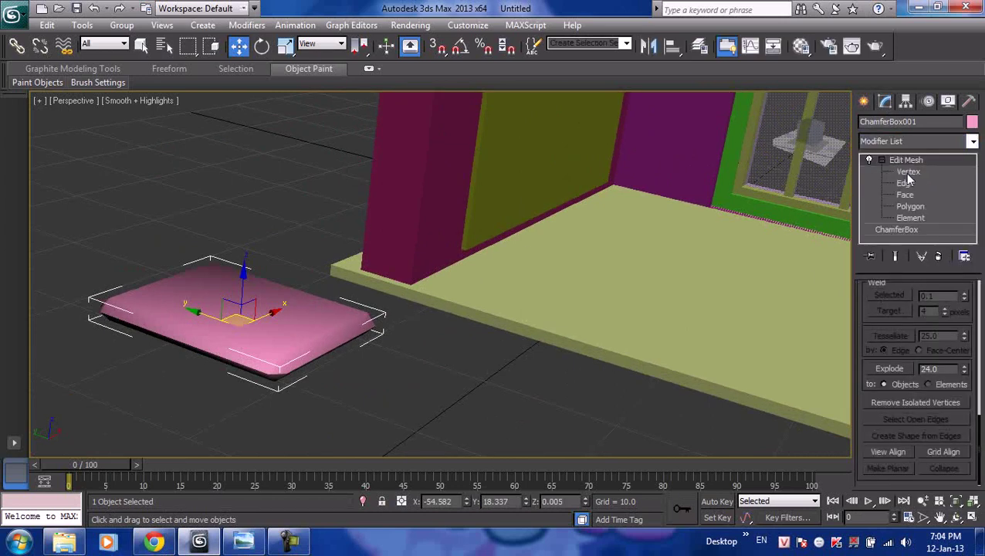
click(908, 171)
- In wireframe view, select the box's left-corner vertices and scale them vertically
click(133, 101)
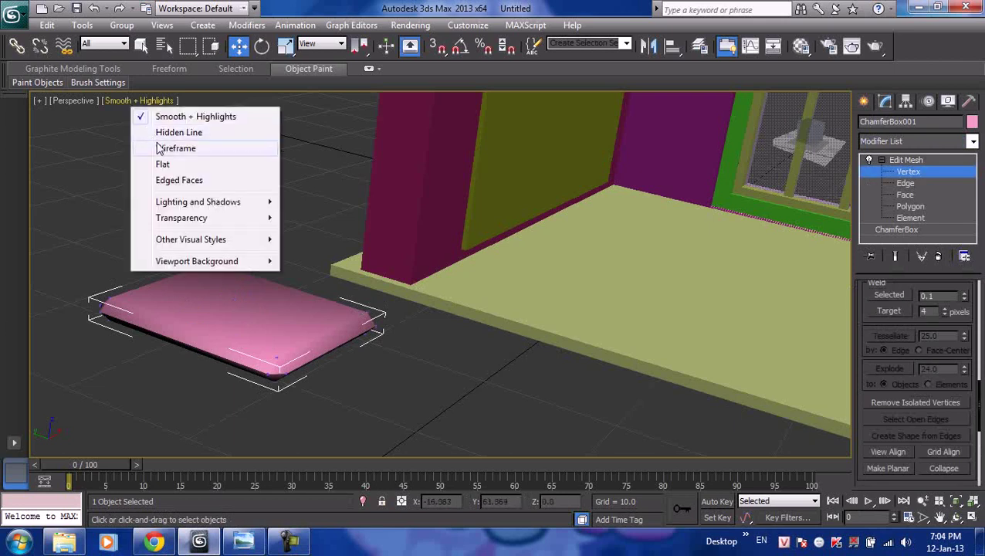
click(160, 146)
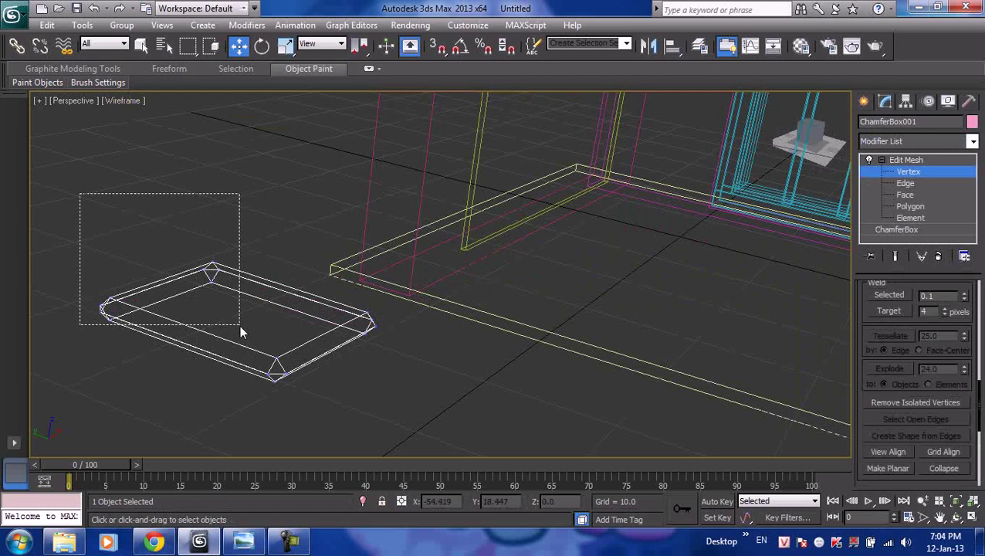
drag(104, 232, 239, 328)
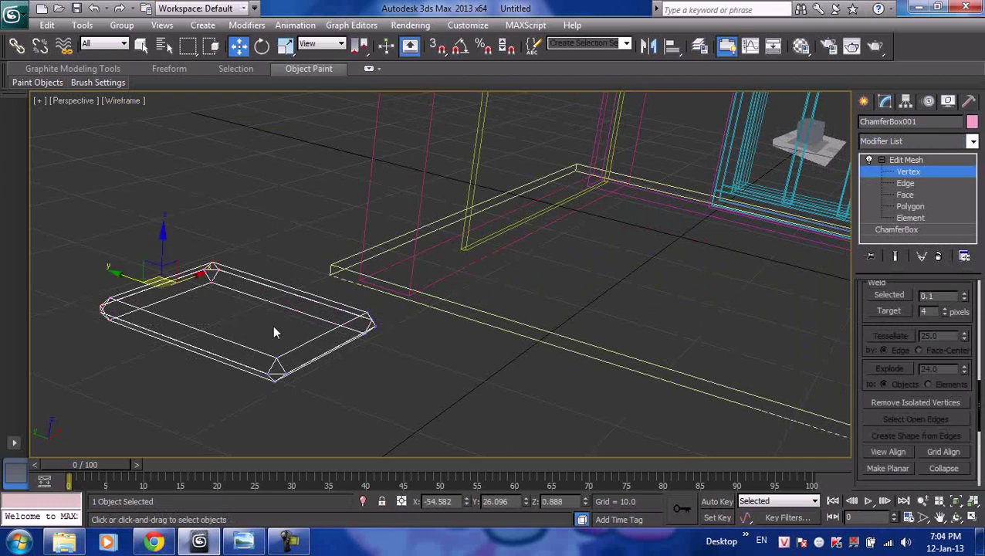
click(285, 46)
drag(164, 224, 164, 256)
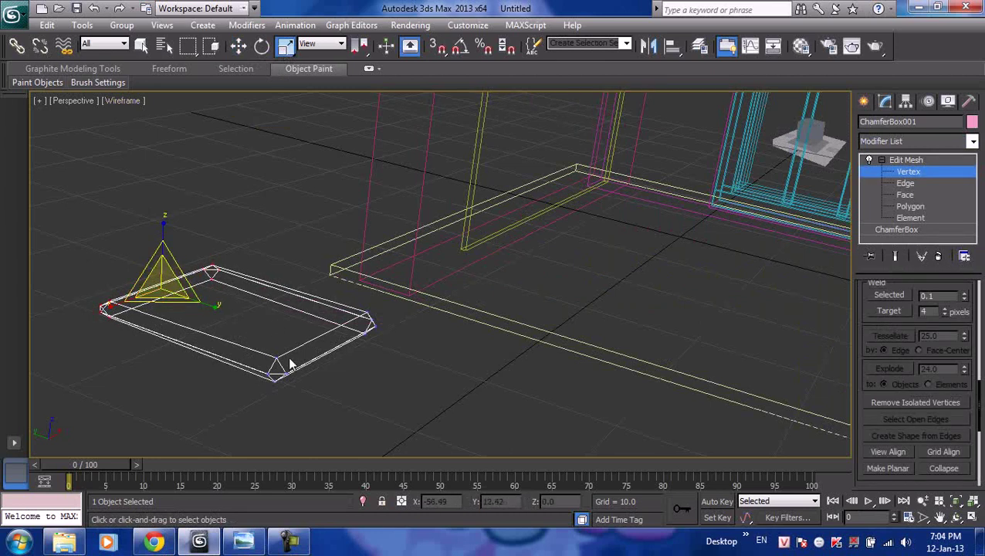
- Clear the vertex selection, review and minimize the Ha_interior renders, then orbit the room
click(403, 446)
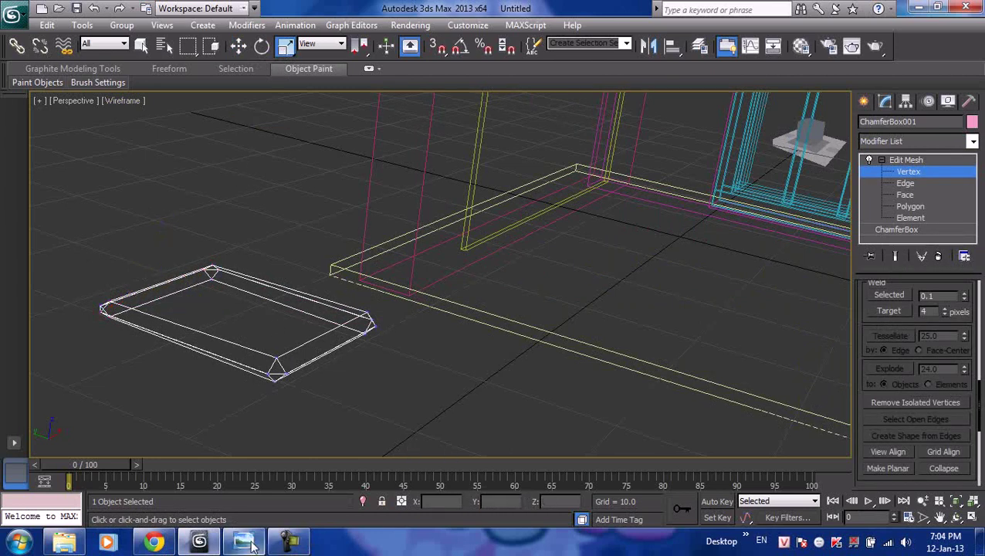
click(243, 540)
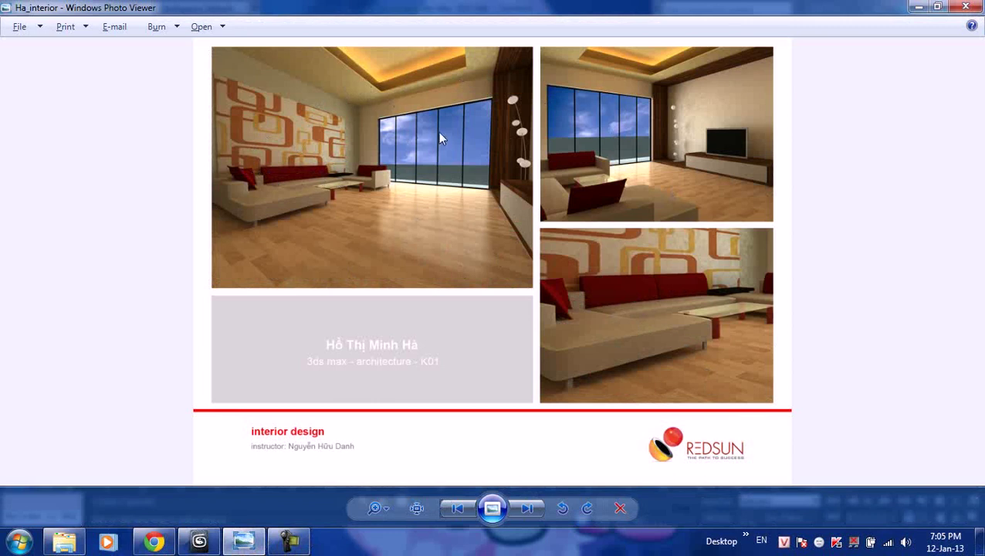
click(916, 11)
mouse_move(589, 250)
alt+middle_down()
mouse_move(457, 281)
mouse_move(437, 339)
alt+middle_up()
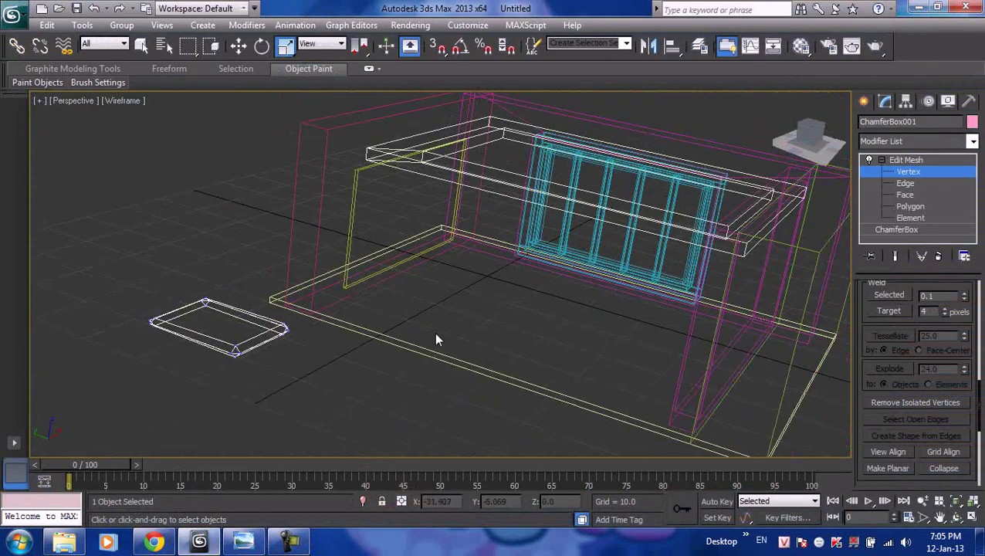
- Create a pivot door at lower left beside the room, redrawing it after a cancelled first attempt
click(958, 519)
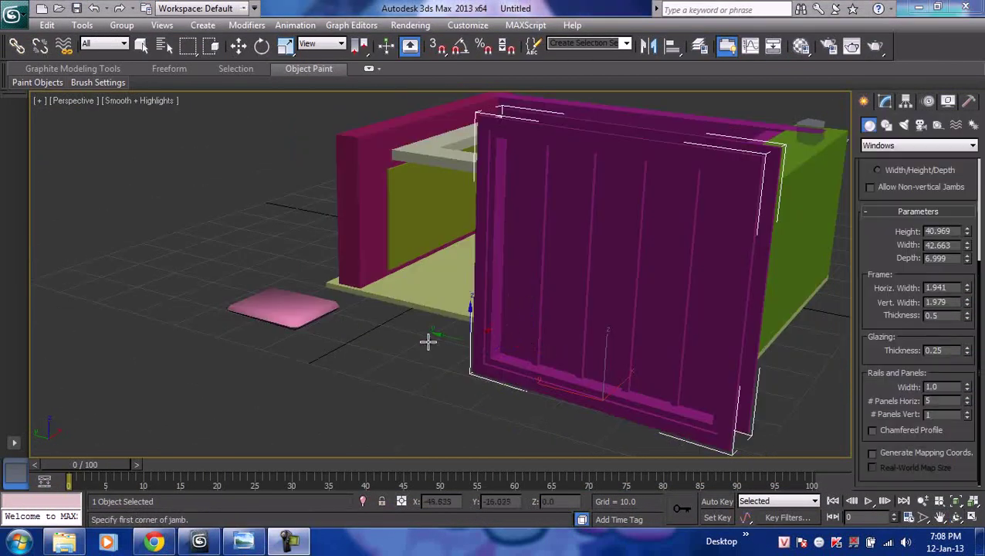
click(876, 144)
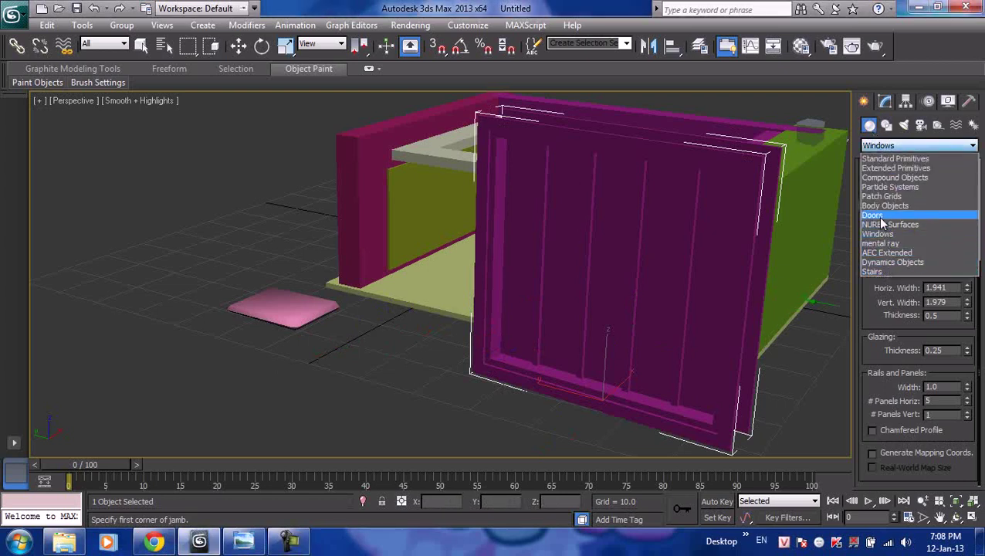
click(872, 215)
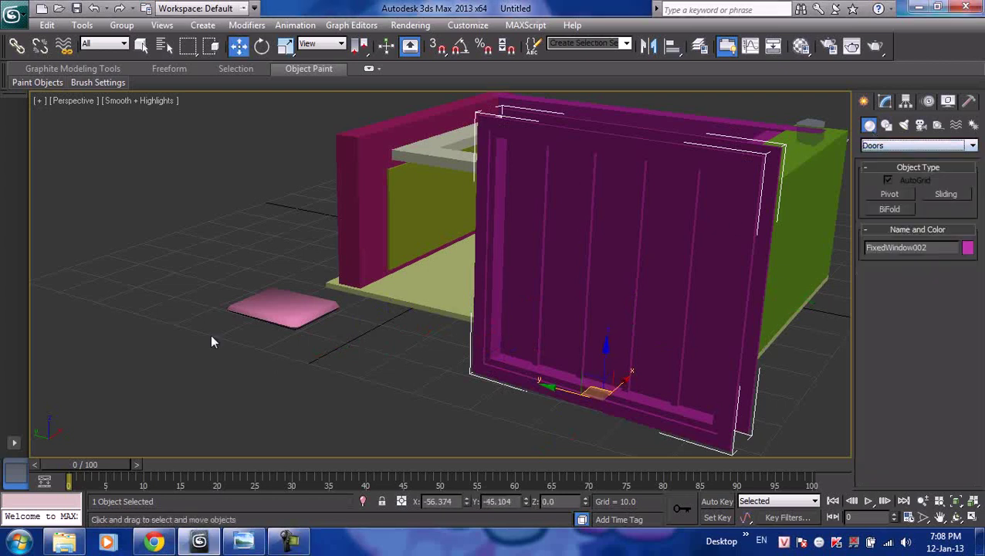
click(891, 194)
drag(118, 386, 298, 392)
click(286, 384)
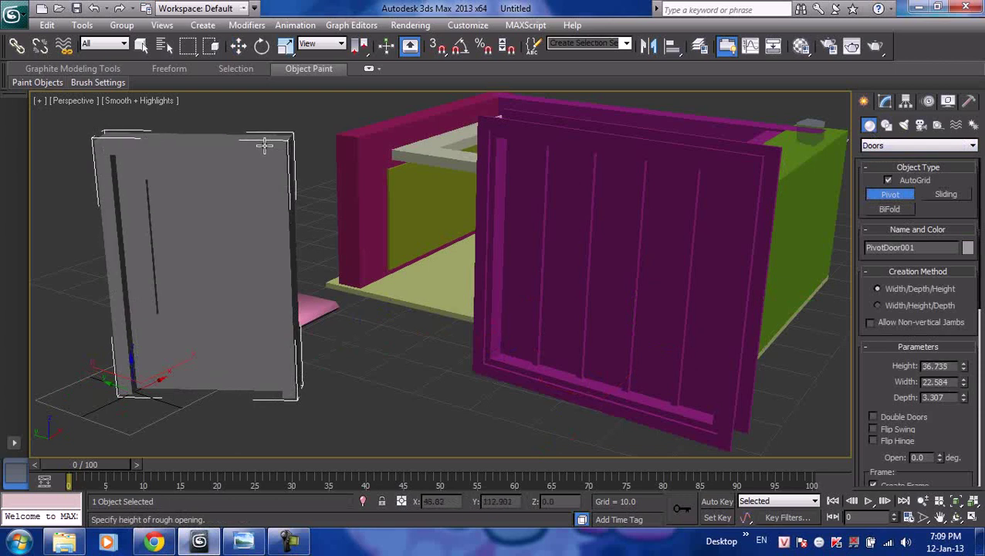
right_click(256, 174)
drag(116, 377, 309, 379)
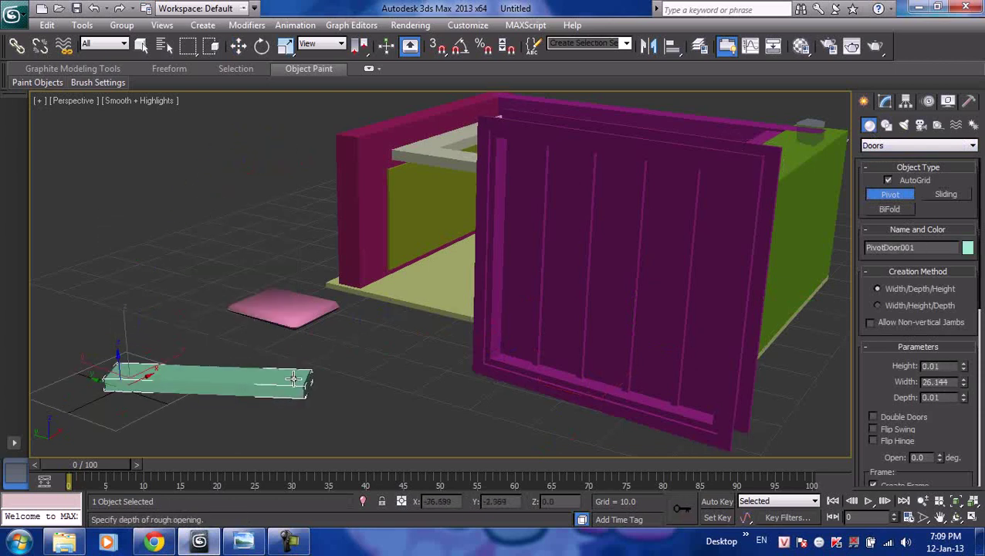
click(291, 375)
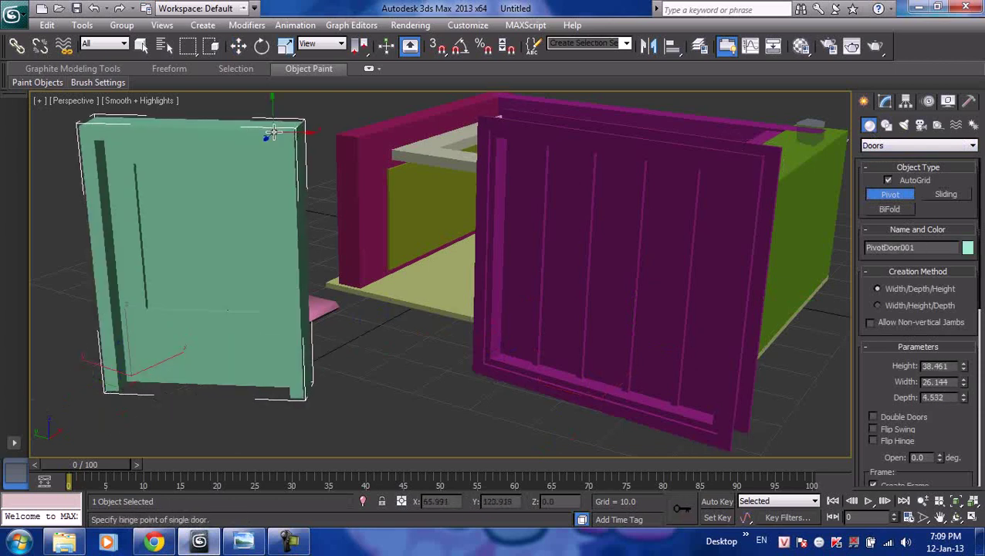
click(266, 131)
- Set the door's Open amount to 35 degrees and turn on Flip Swing
click(884, 103)
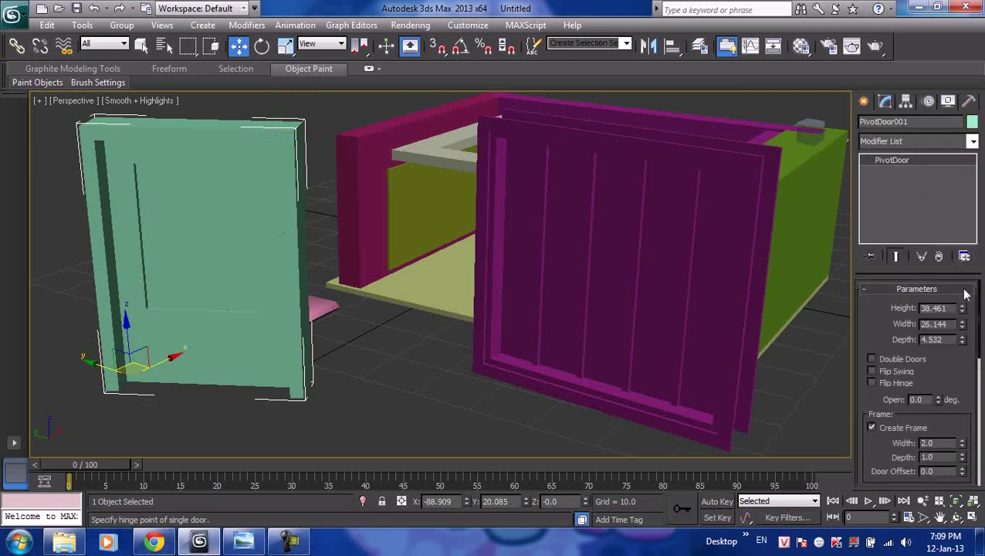
drag(938, 399, 968, 344)
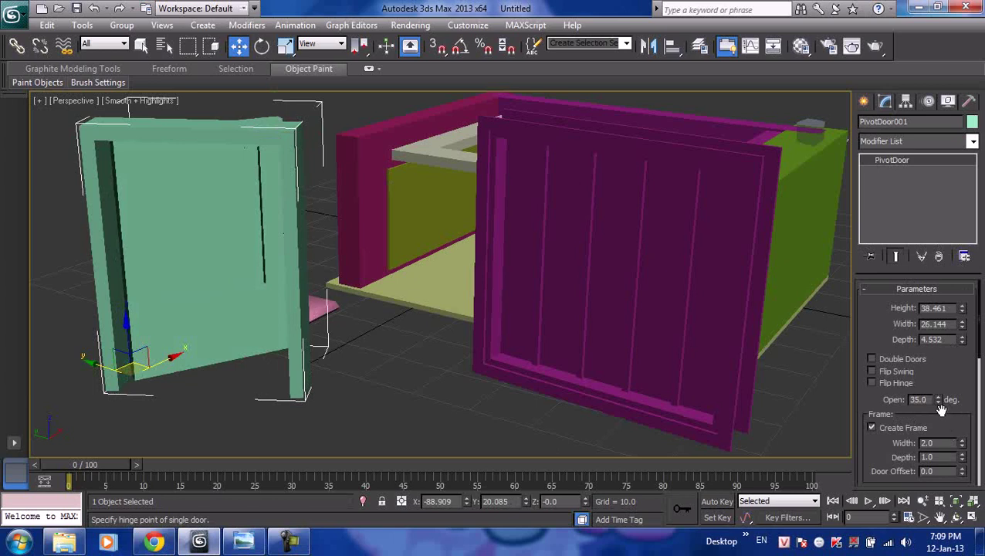
click(873, 372)
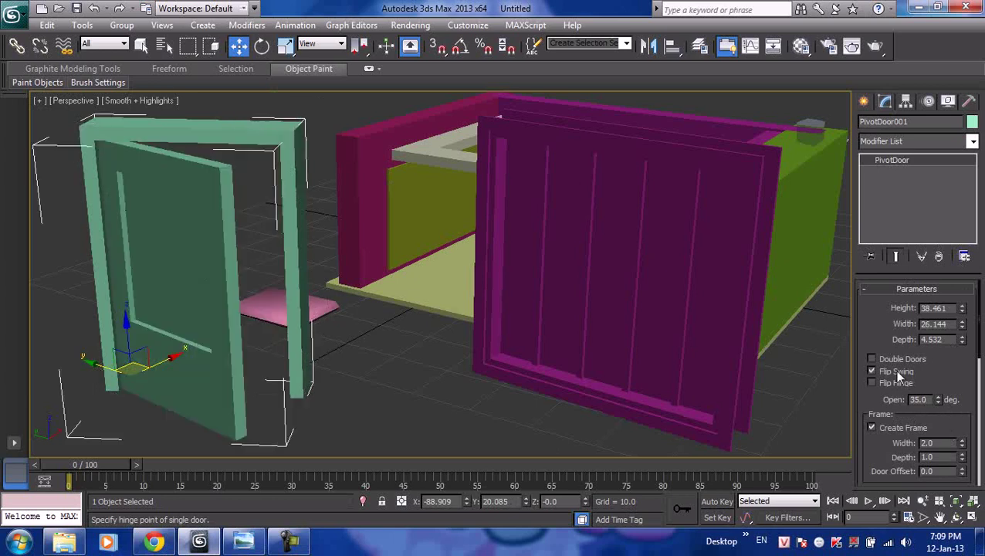
middle_drag(352, 330, 378, 330)
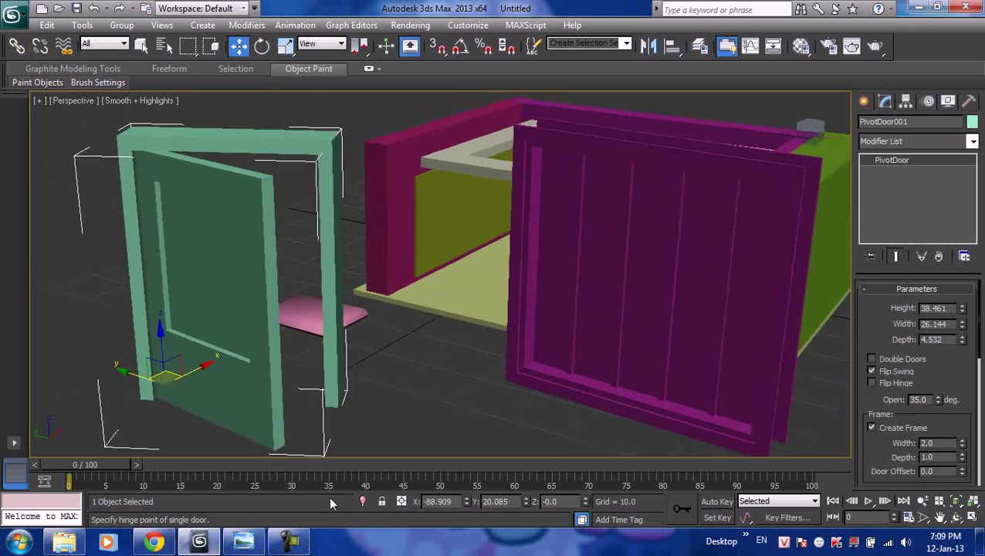
- Open the Architectural Objects > Doors page in 3ds Max Help
click(154, 542)
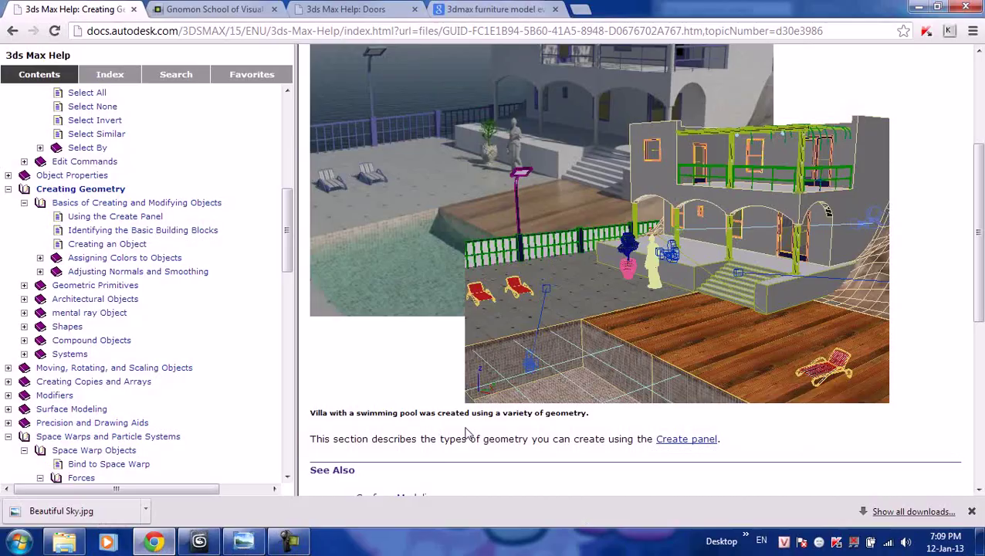
scroll(315, 193, up, 1)
scroll(311, 194, up, 2)
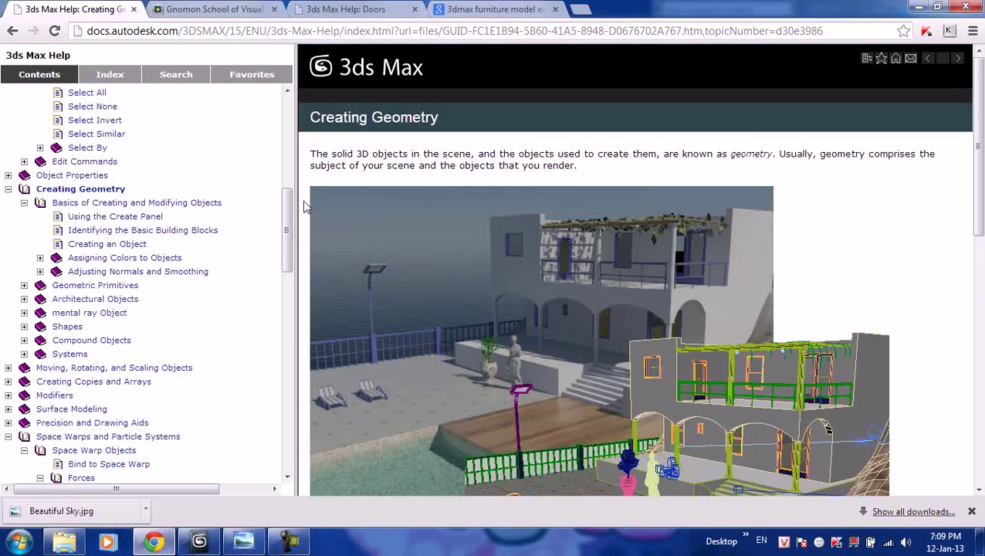
scroll(270, 278, down, 1)
scroll(262, 301, down, 3)
scroll(241, 300, up, 2)
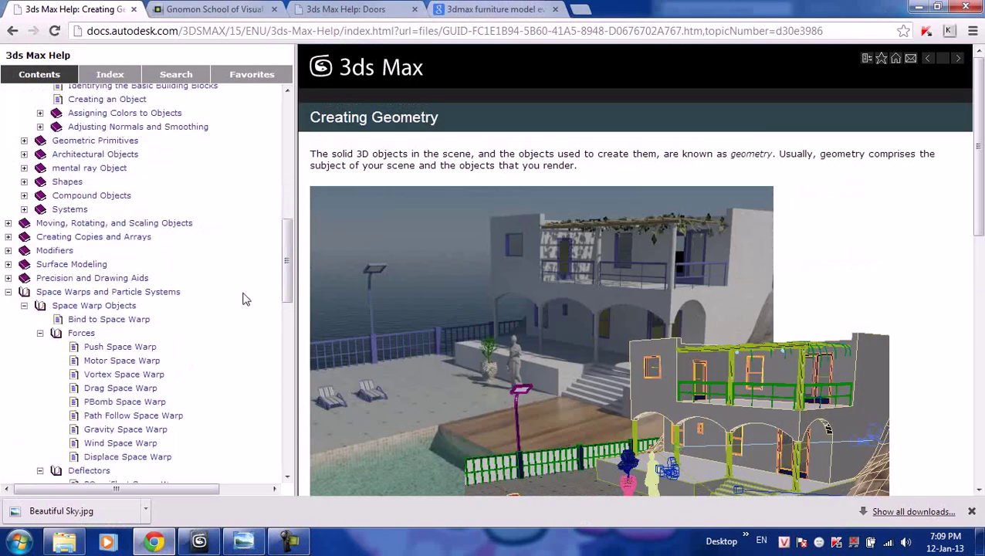
click(109, 155)
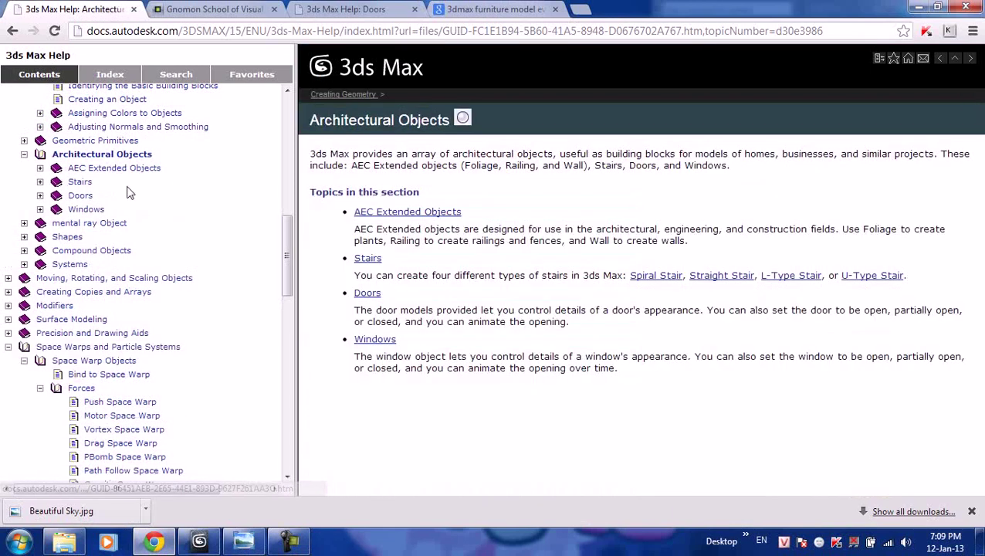
click(80, 195)
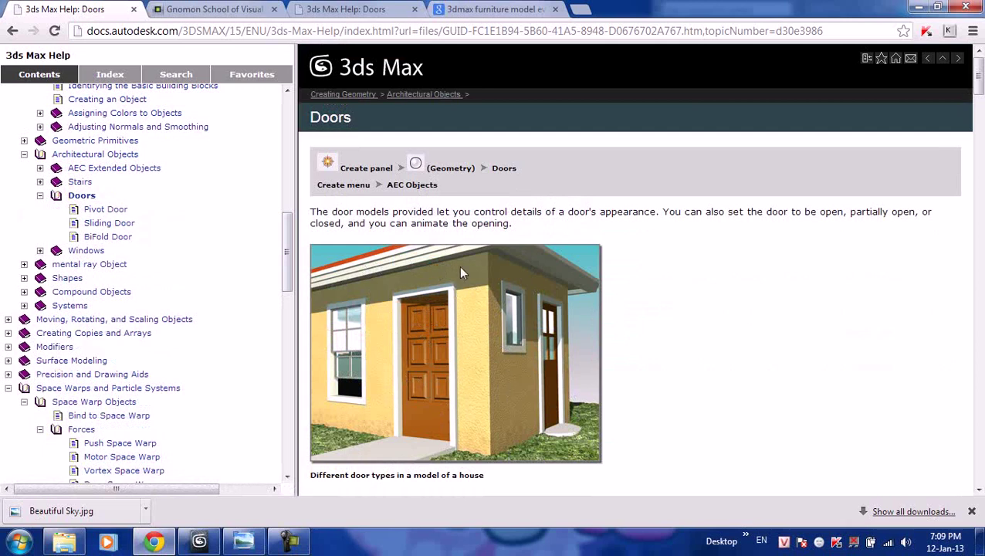
- Read the Doors and Materials ID table, then return to the 3ds Max scene
scroll(503, 306, down, 4)
scroll(502, 307, down, 4)
scroll(506, 313, down, 1)
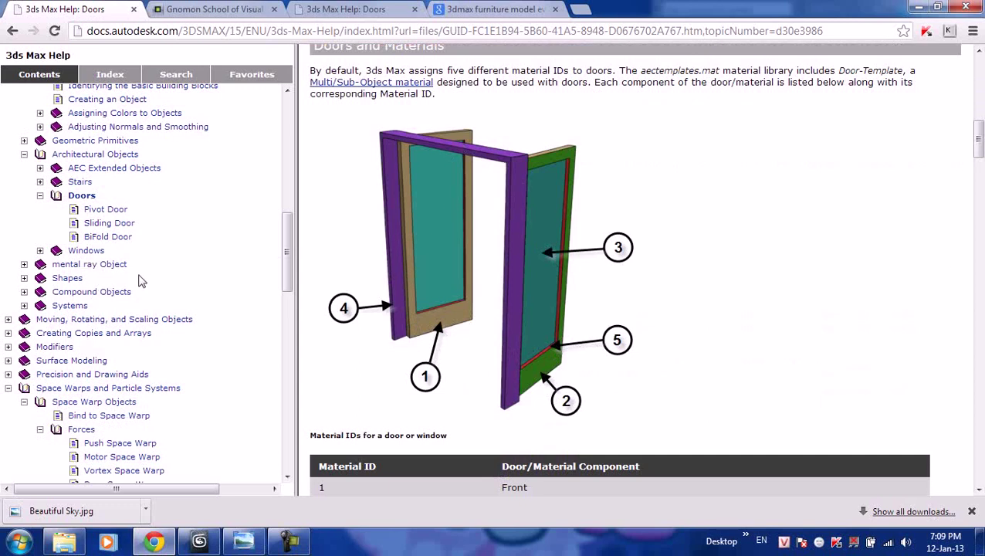
scroll(423, 198, down, 4)
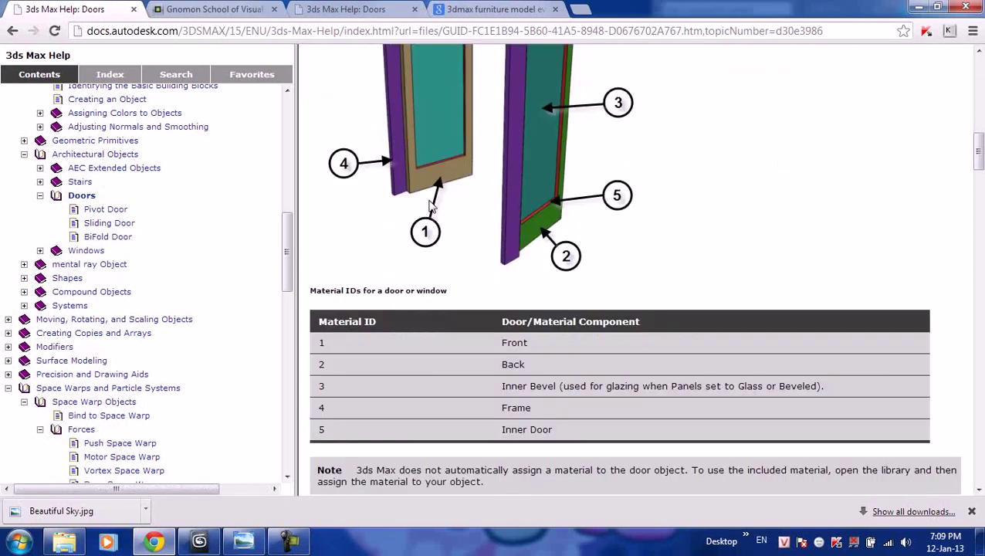
scroll(532, 309, down, 1)
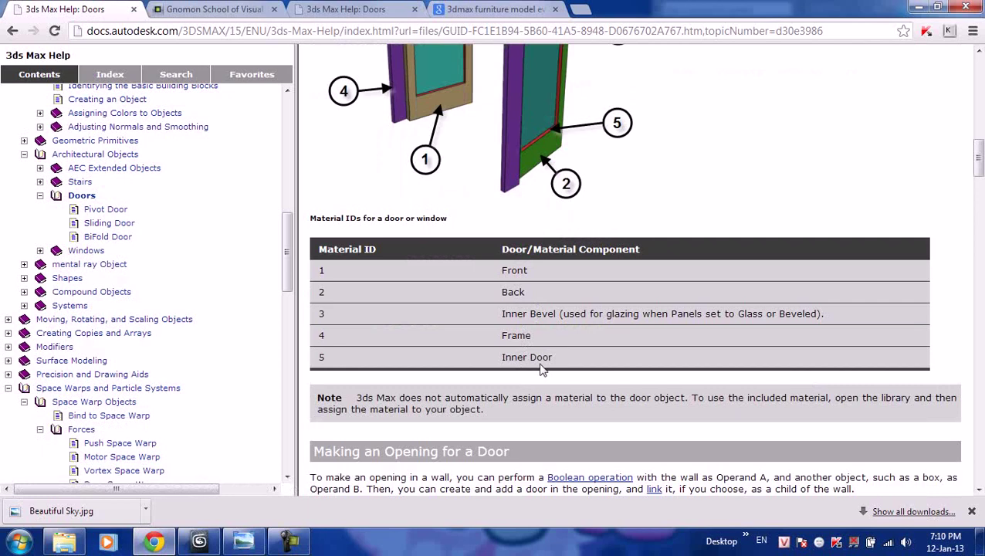
mouse_move(478, 316)
mouse_down()
mouse_move(879, 317)
mouse_move(859, 321)
mouse_up()
scroll(695, 232, up, 4)
scroll(689, 240, down, 1)
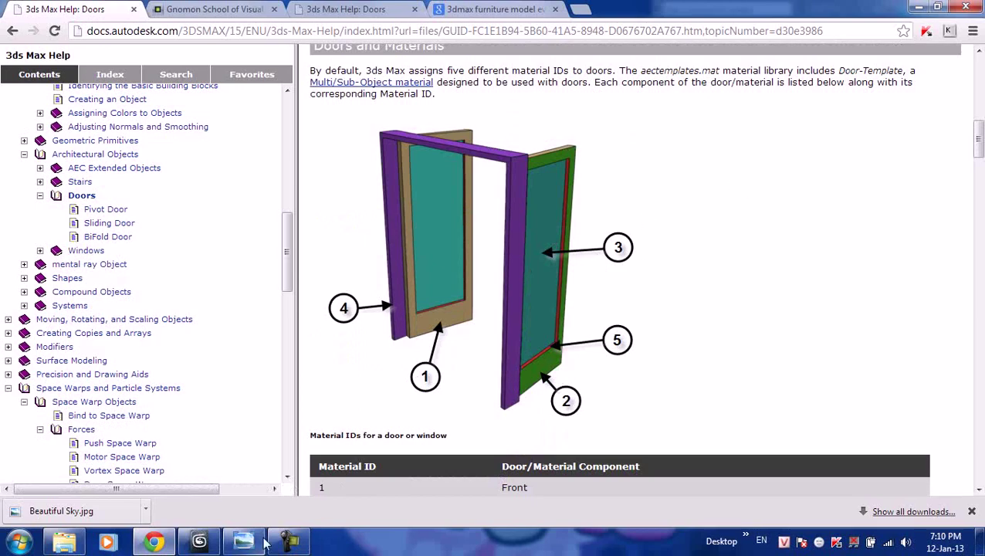
click(205, 543)
- Reselect the green door and open the Material Editor with M
click(438, 405)
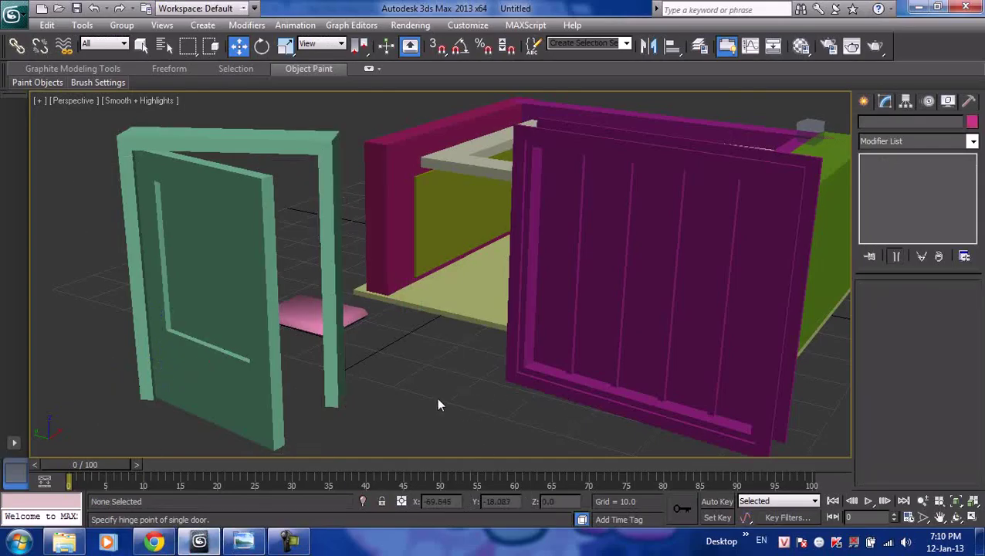
scroll(417, 381, down, 3)
scroll(410, 386, up, 1)
scroll(408, 388, up, 3)
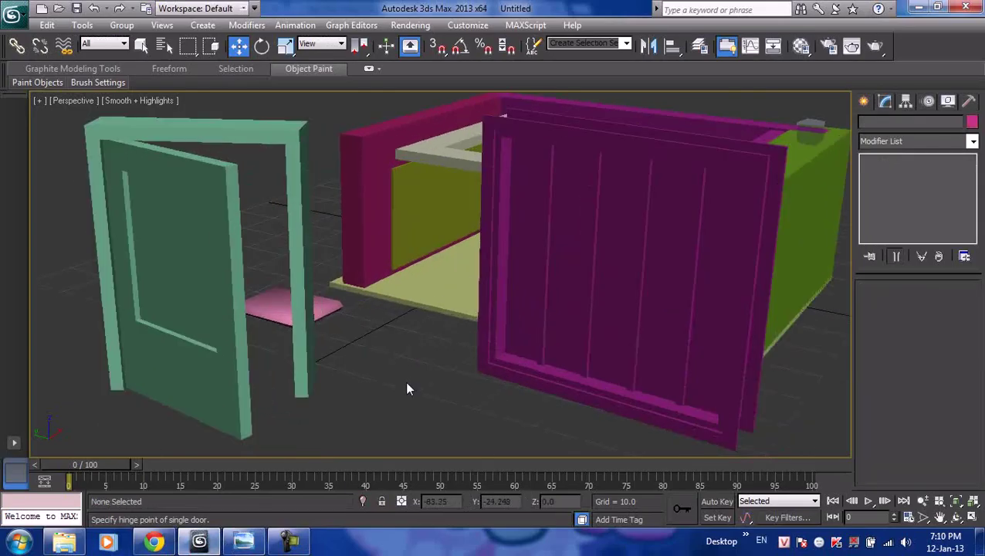
click(230, 134)
key(m)
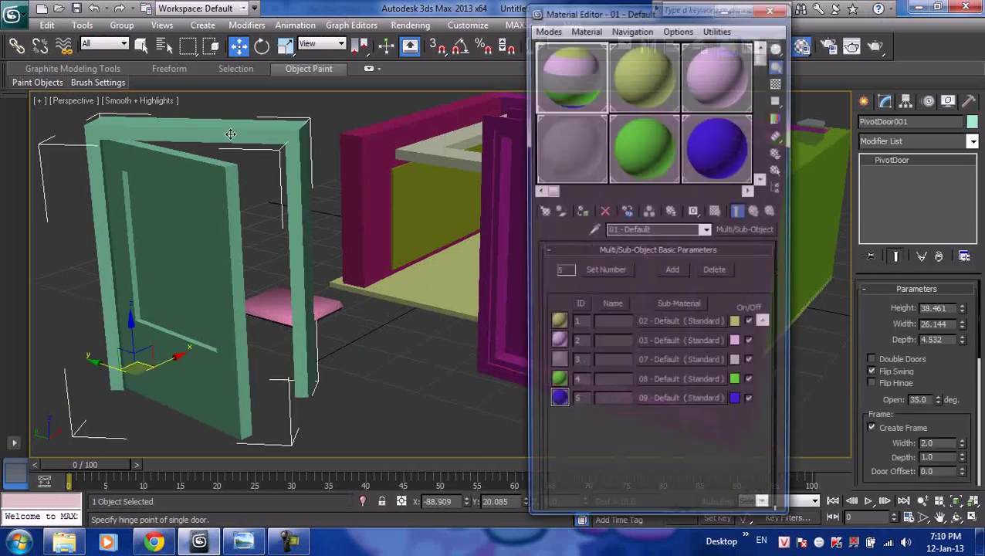
- Move the editor left, keep Compact mode, and activate the grey 13 - Default slot
drag(643, 4, 630, 14)
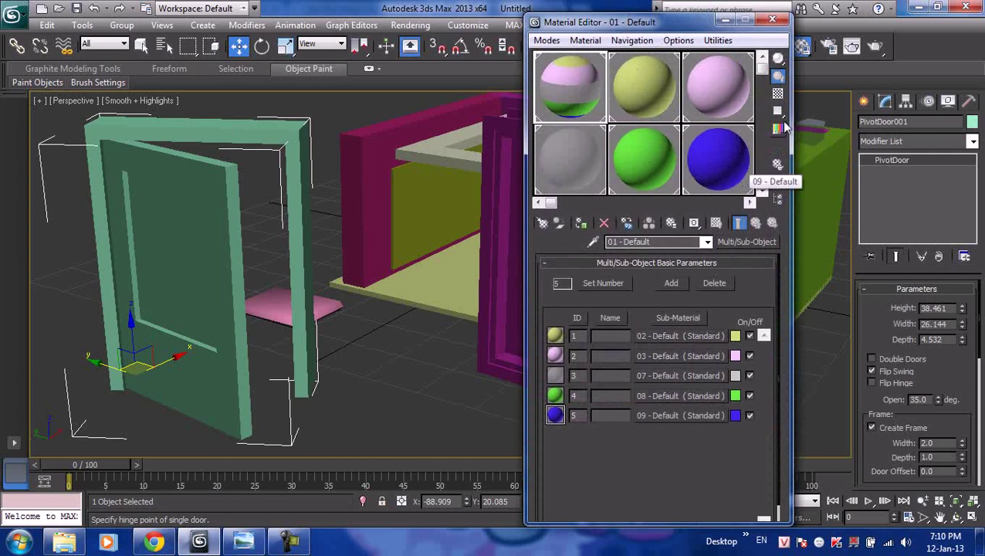
drag(570, 23, 400, 20)
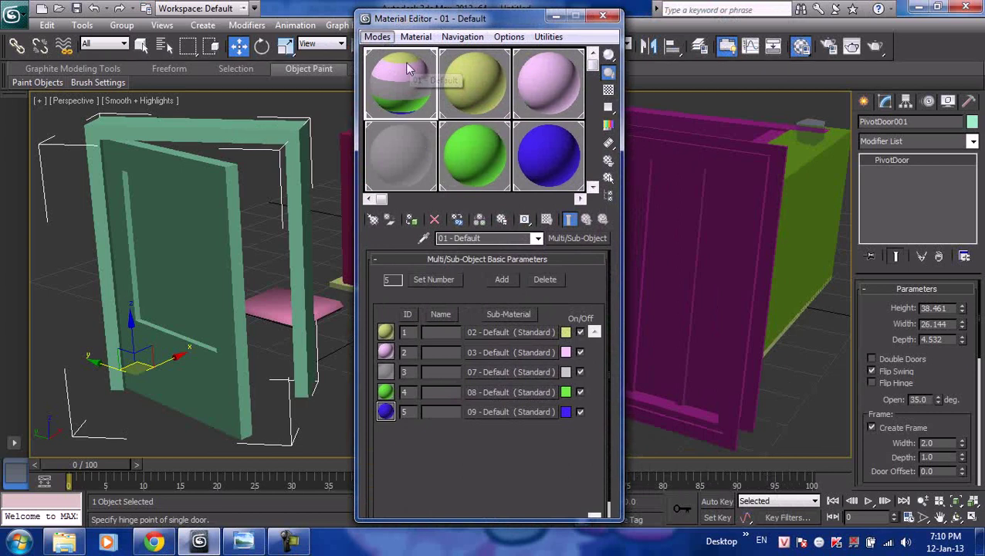
click(377, 39)
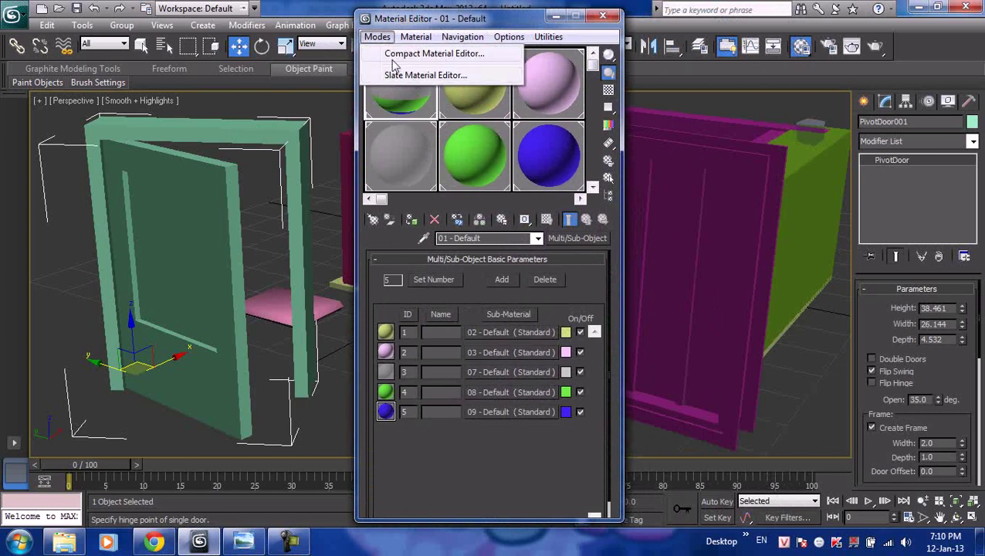
click(394, 58)
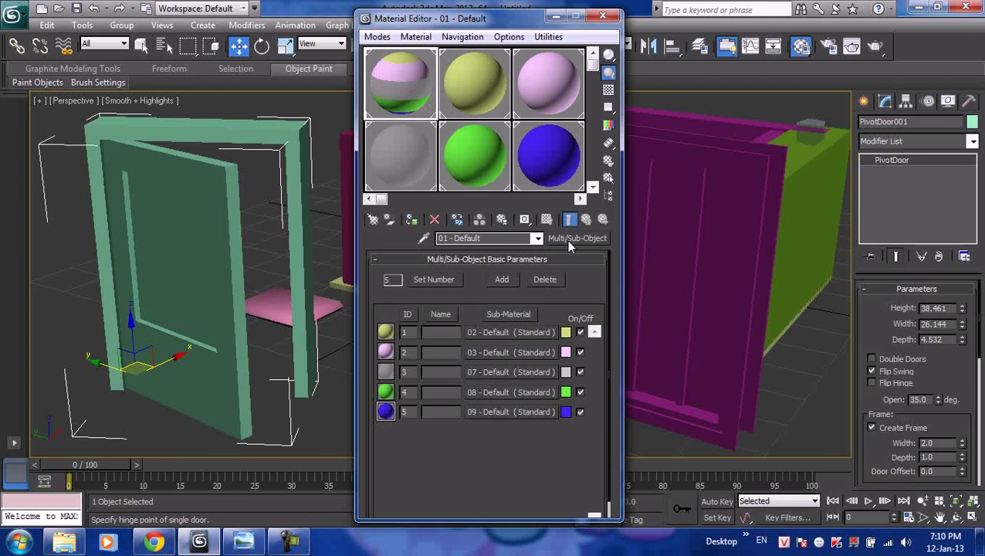
click(592, 186)
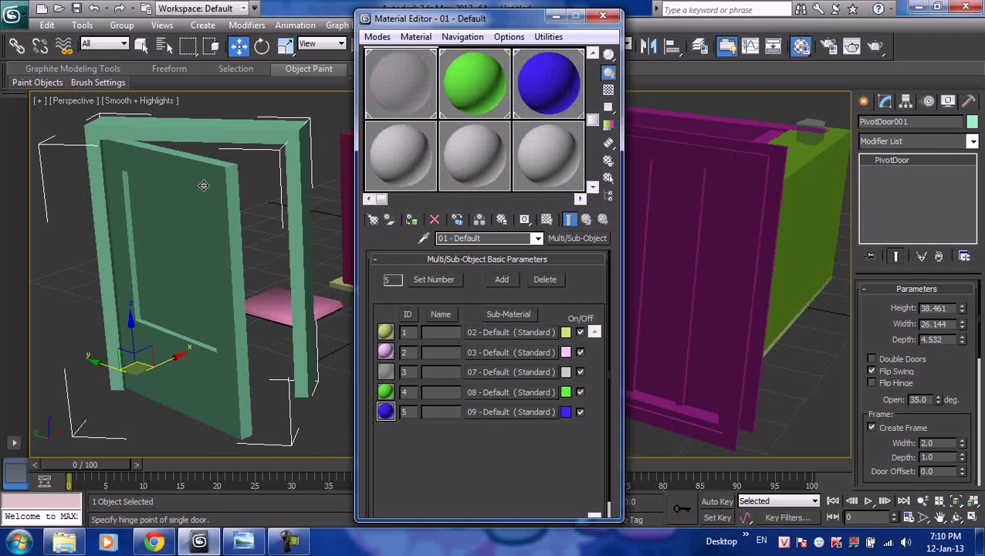
click(401, 152)
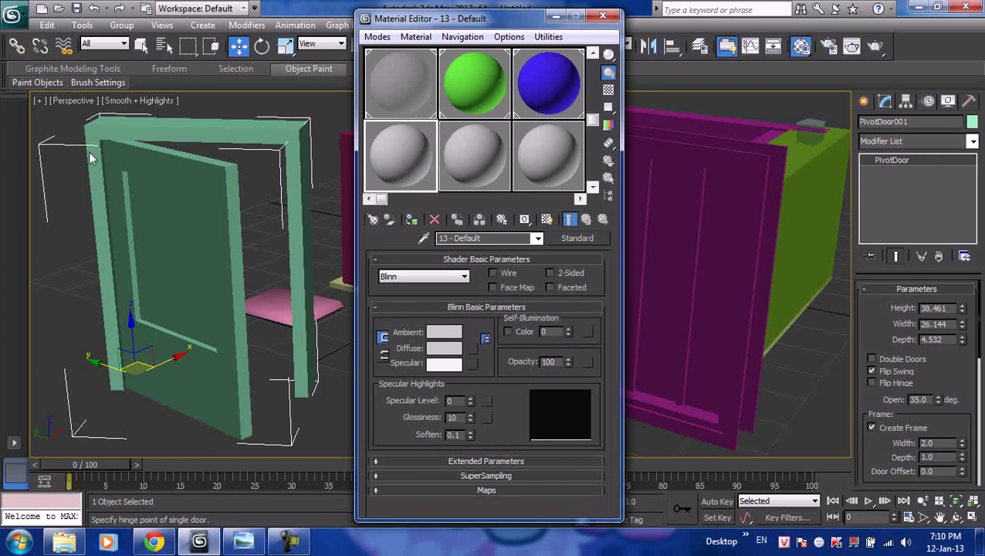
- Browse the material type list and the first slot's enlarged preview without changing anything
click(578, 240)
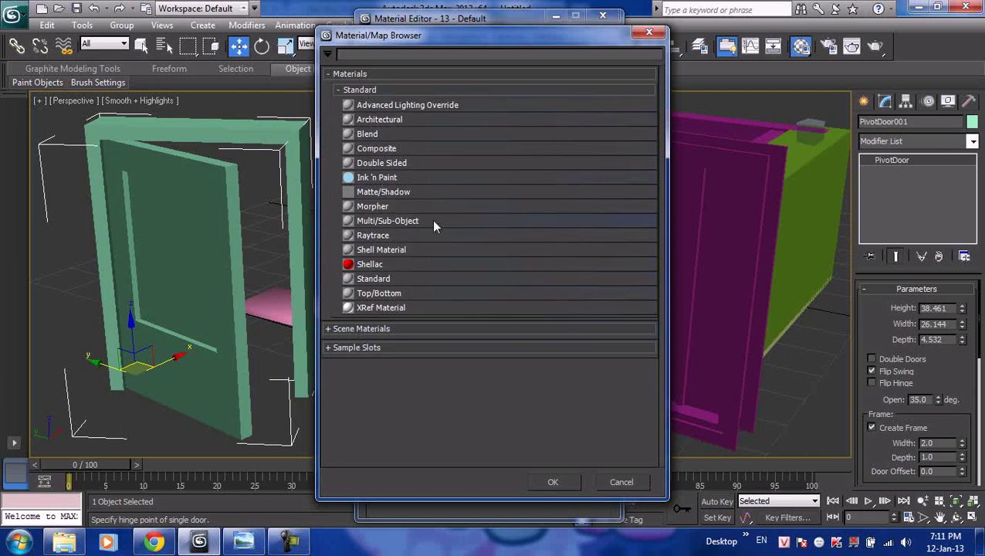
click(621, 482)
click(406, 97)
double_click(406, 97)
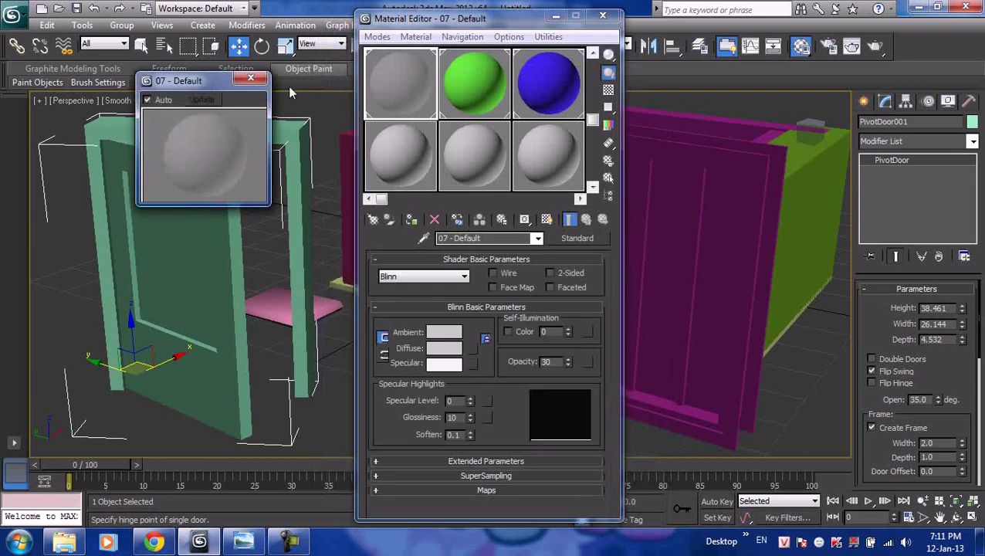
click(257, 79)
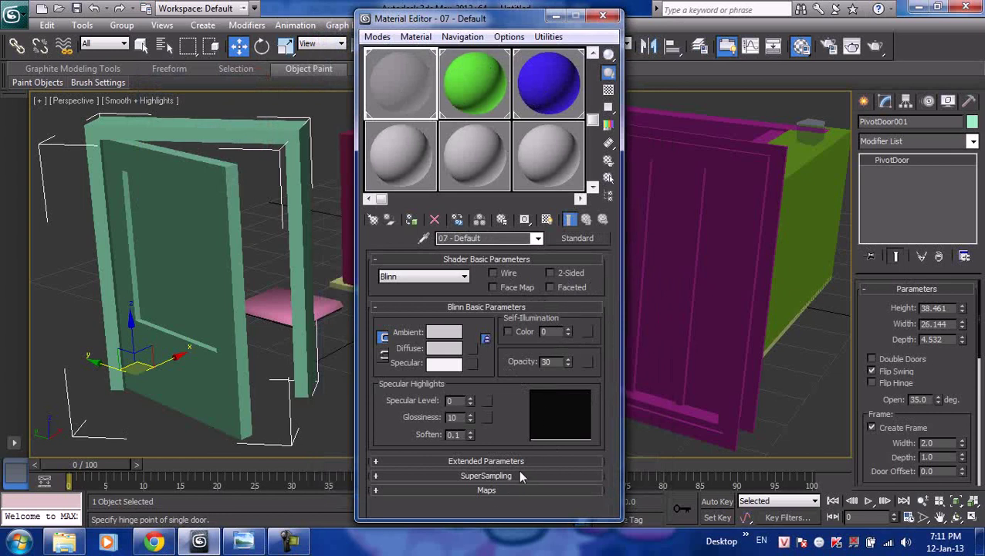
- Expand and collapse the map settings, then reselect 13 - Default and list material types
click(489, 489)
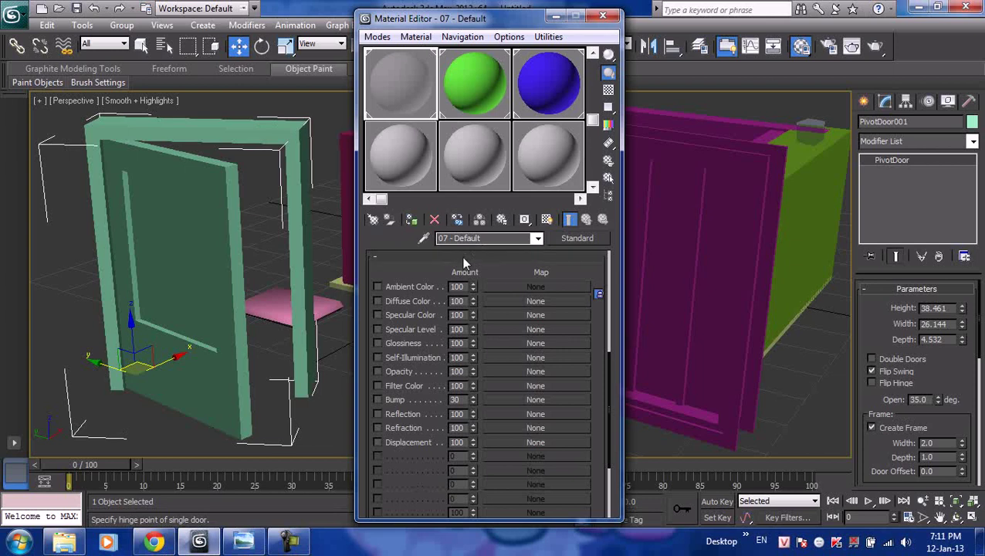
click(376, 259)
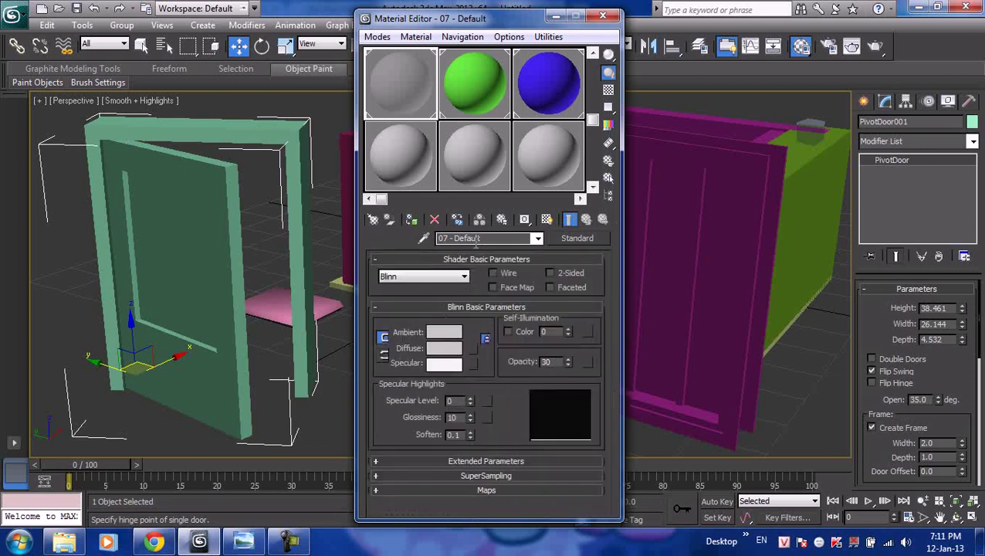
click(400, 150)
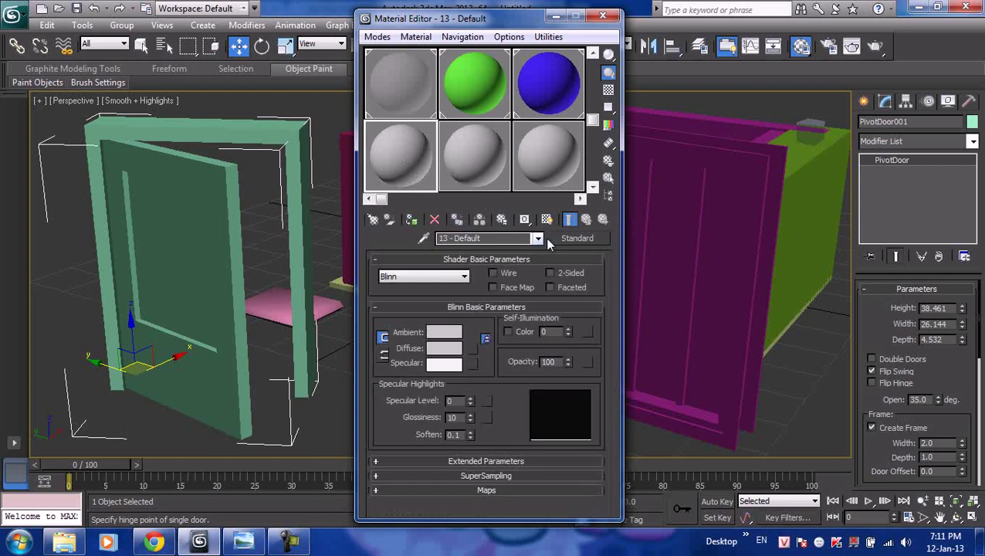
click(571, 237)
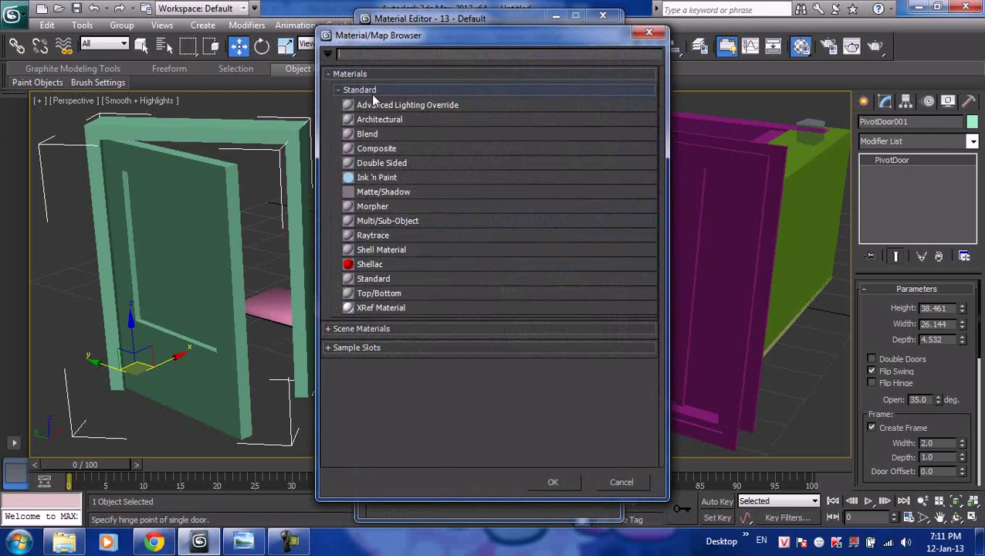
- Convert 13 - Default to Multi/Sub-Object, discarding the old material, and set the number to 5
double_click(374, 222)
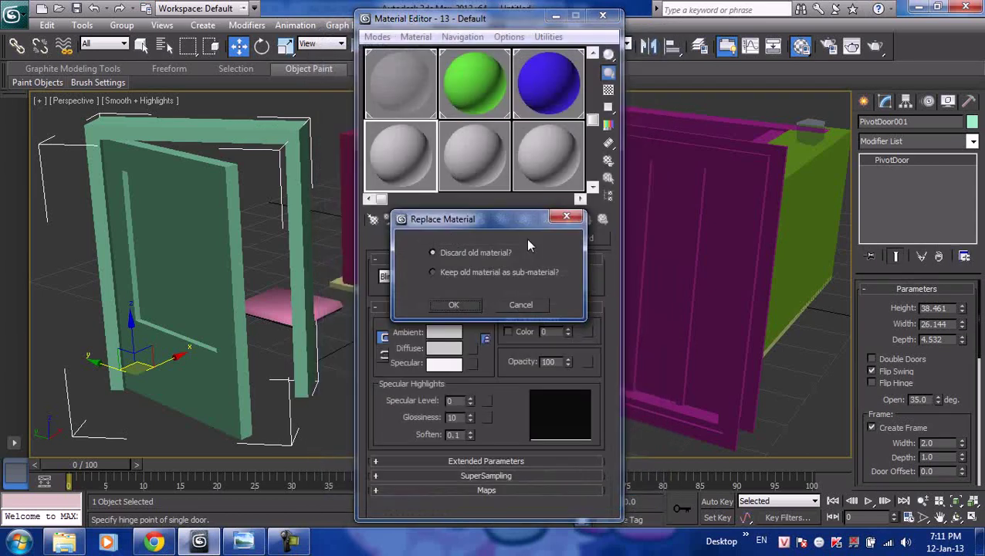
click(454, 305)
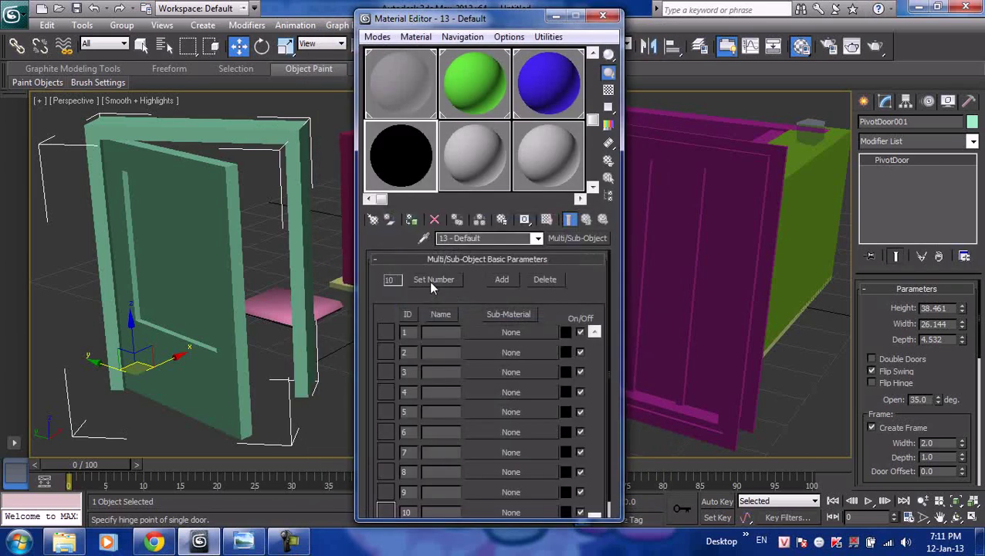
click(423, 281)
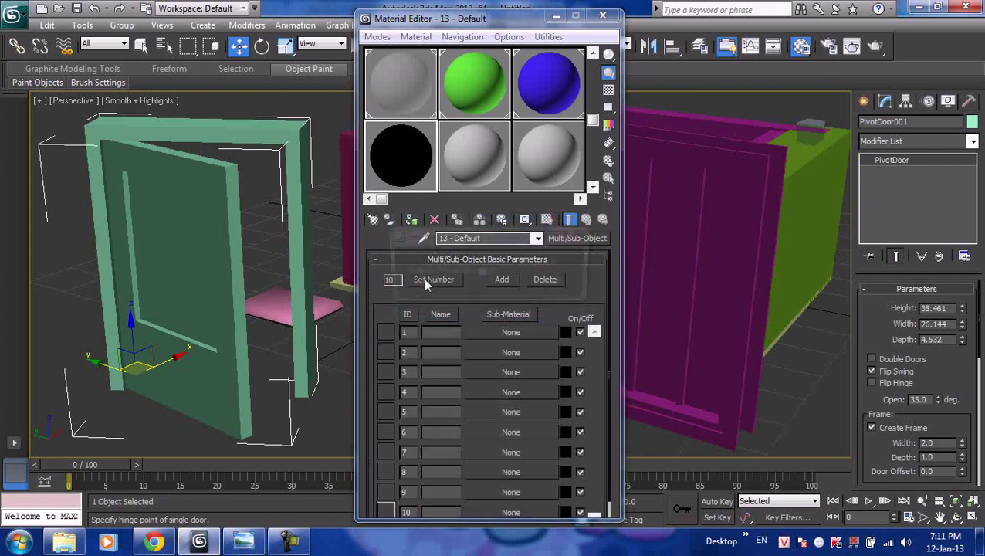
text(5)
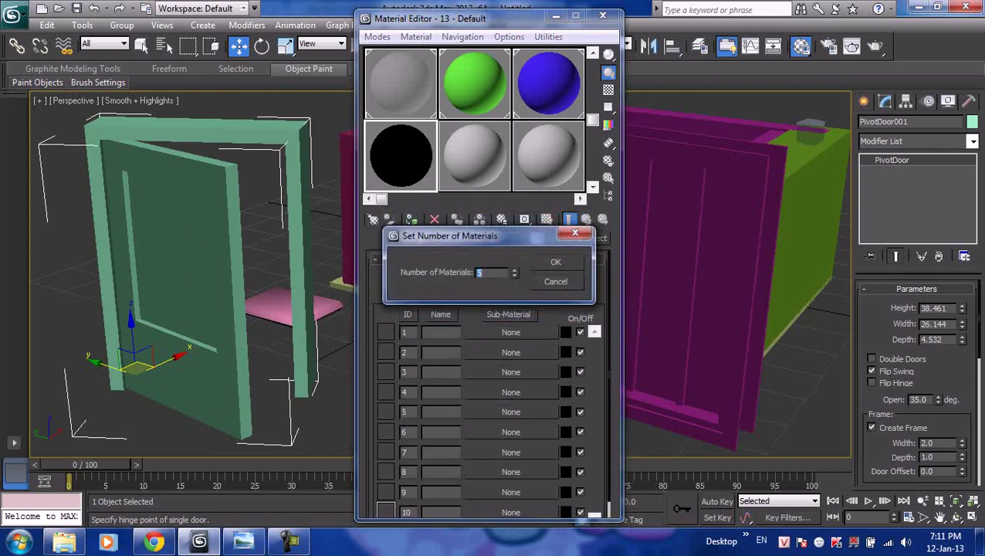
key(Return)
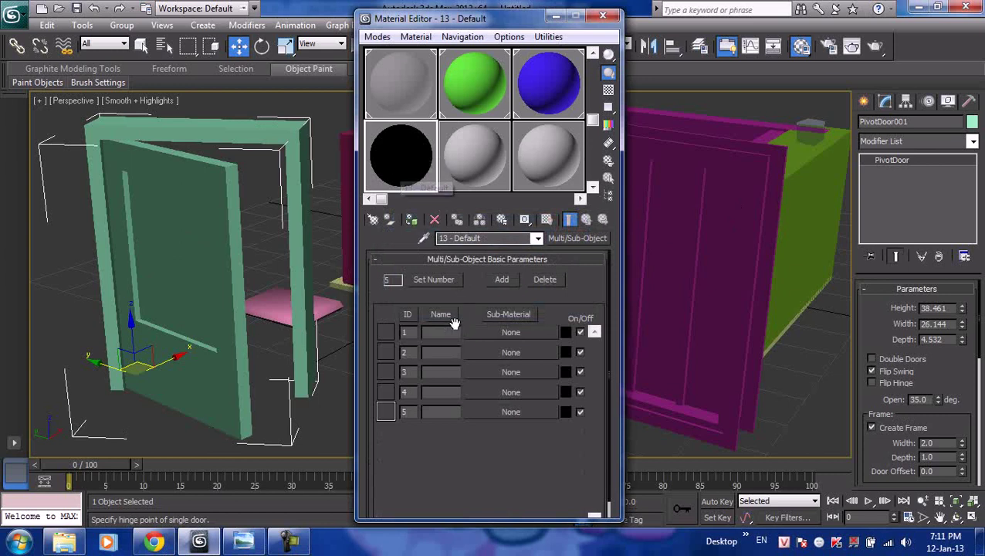
click(409, 333)
click(403, 353)
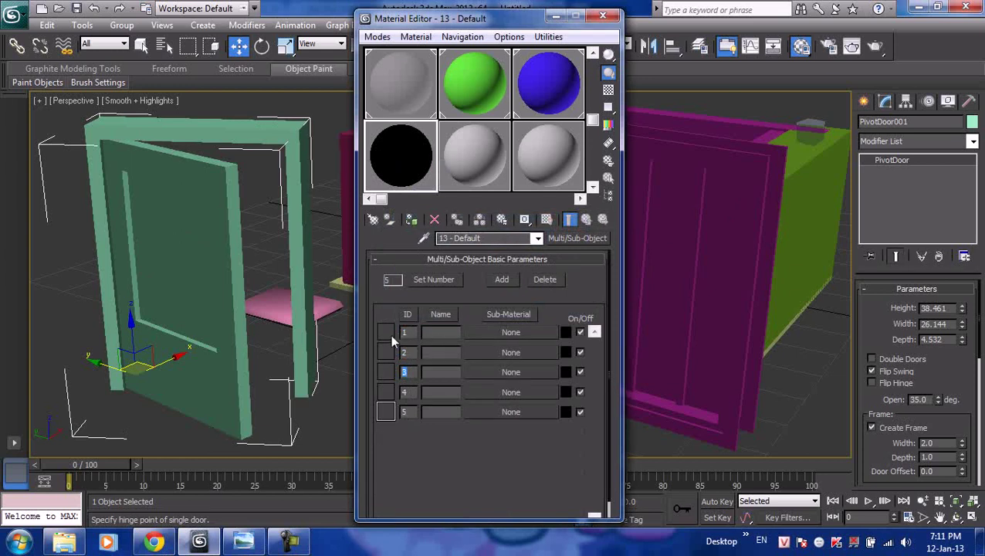
- Give 14 - Default a saturated yellow diffuse colour
click(485, 158)
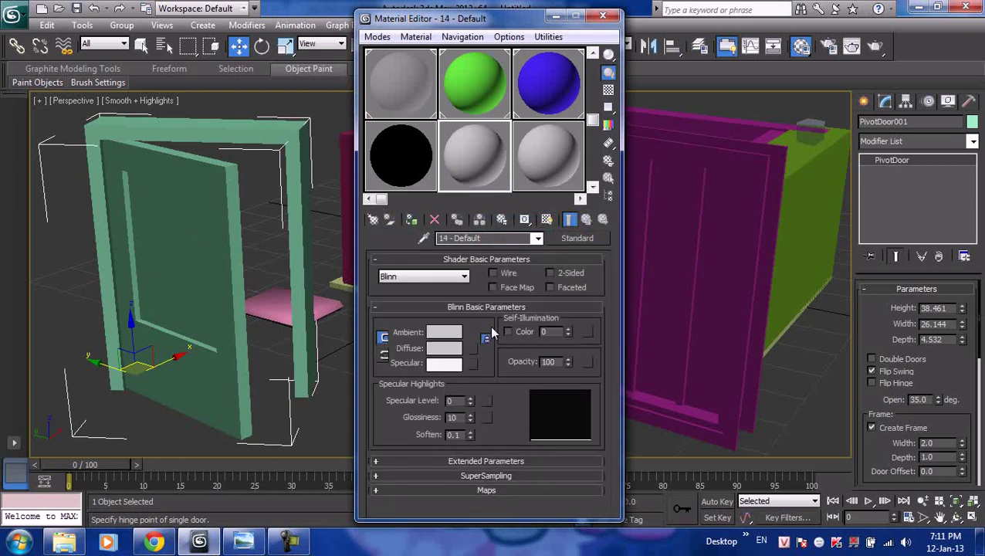
click(444, 349)
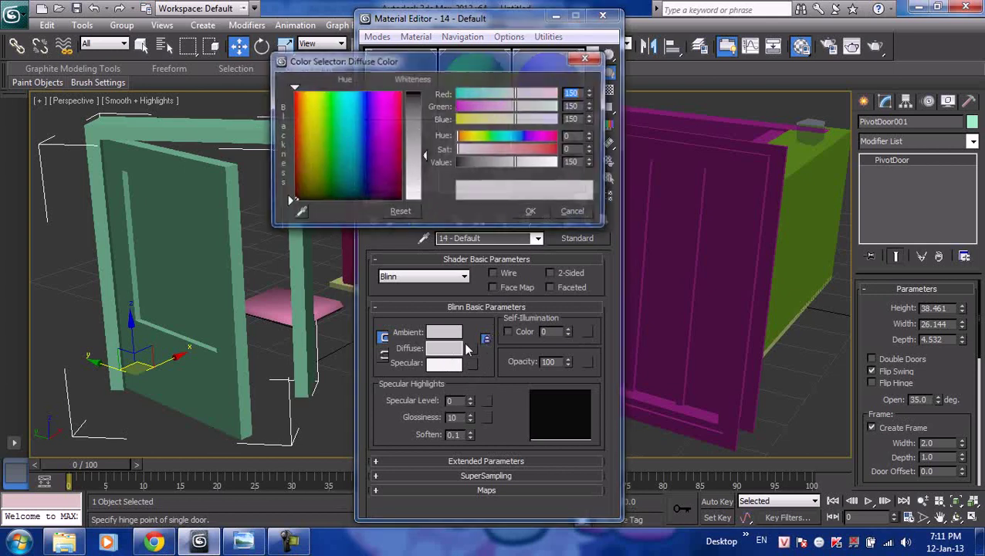
click(312, 129)
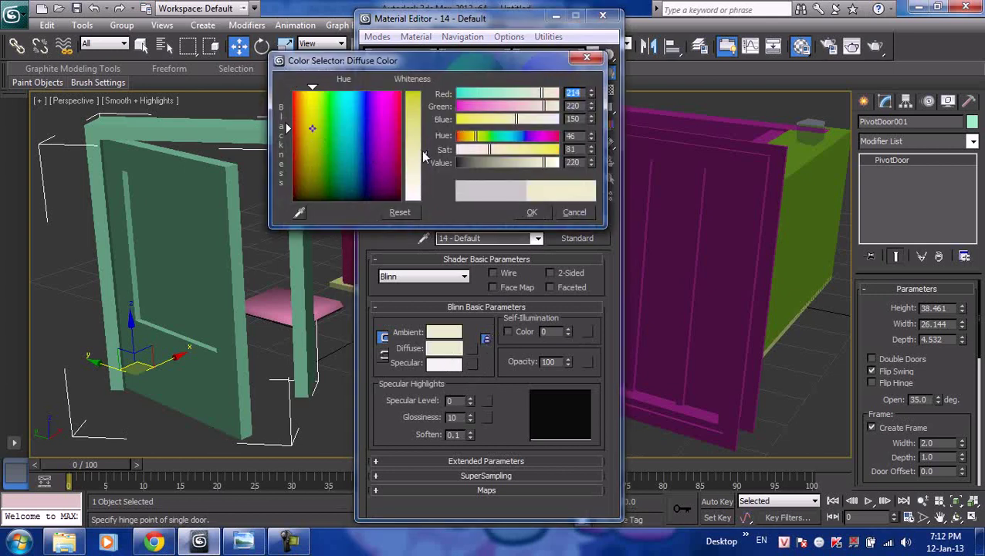
drag(423, 156, 423, 110)
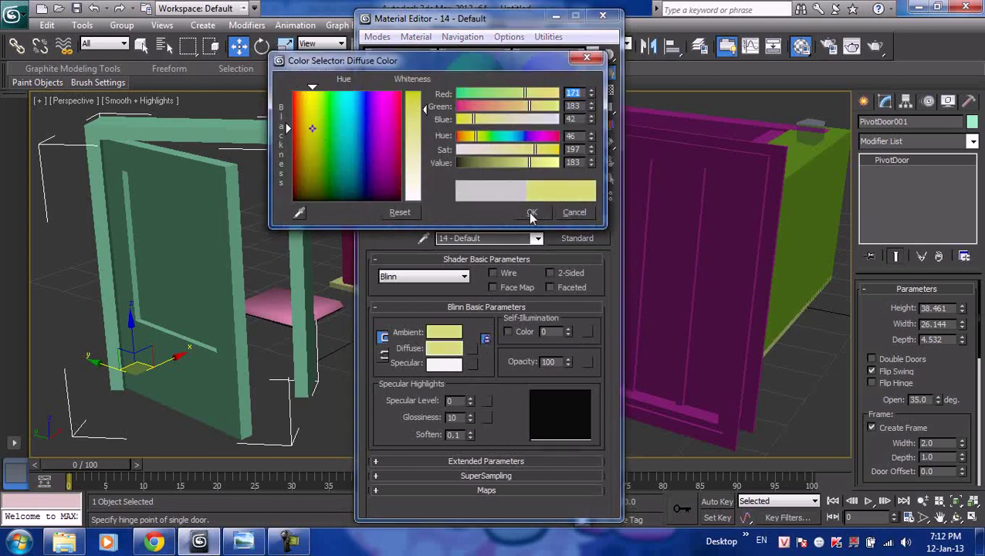
click(531, 214)
- Give 15 - Default a yellow-green diffuse colour
click(549, 152)
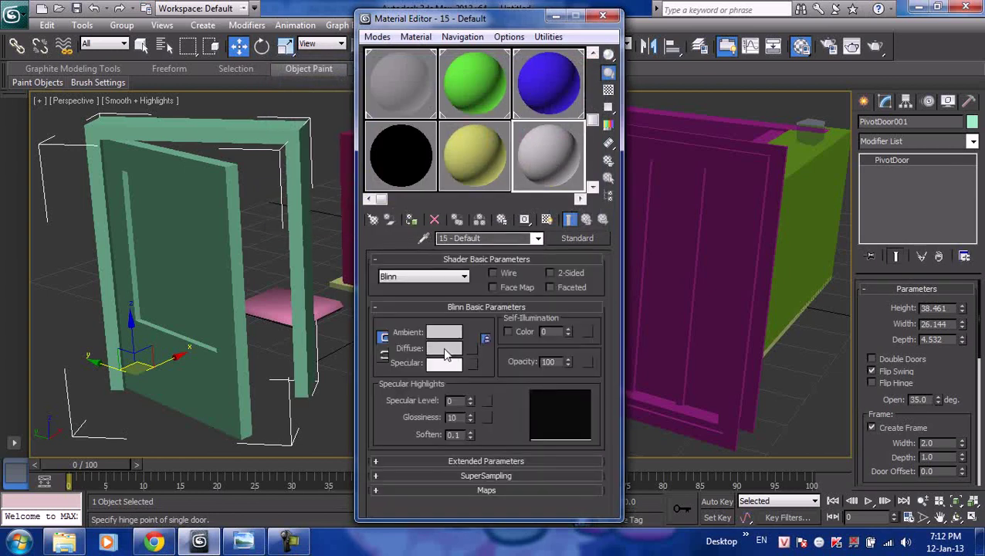
click(444, 348)
drag(325, 128, 317, 111)
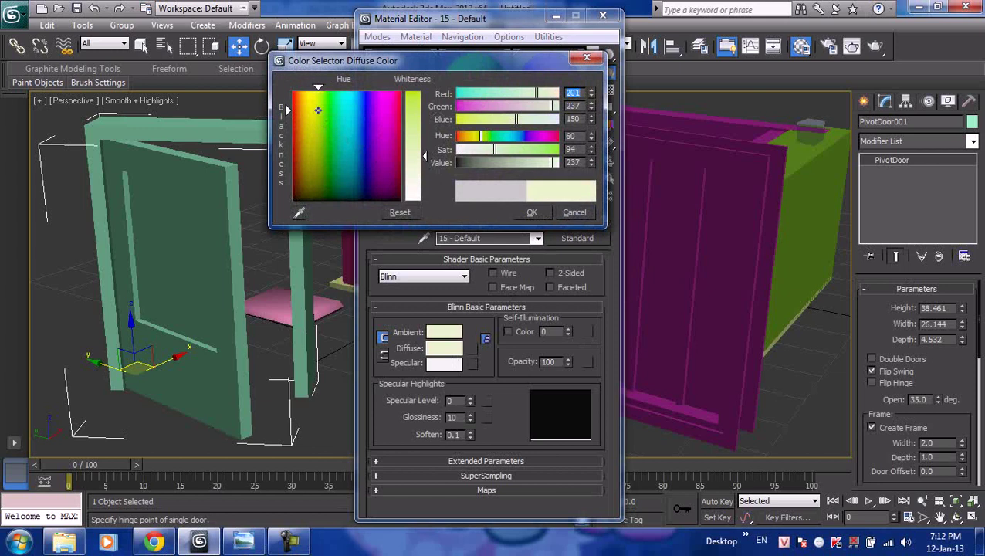
drag(426, 159, 431, 153)
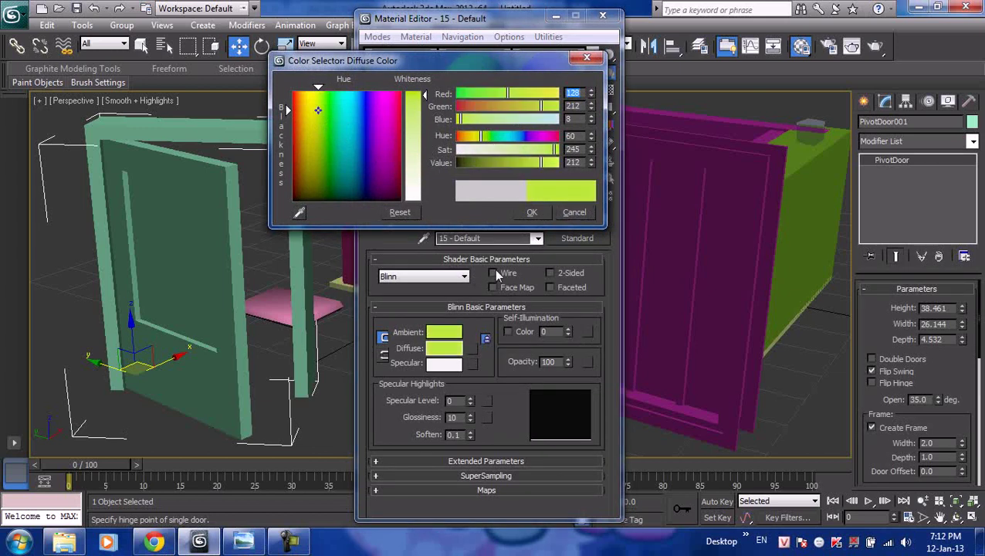
click(531, 212)
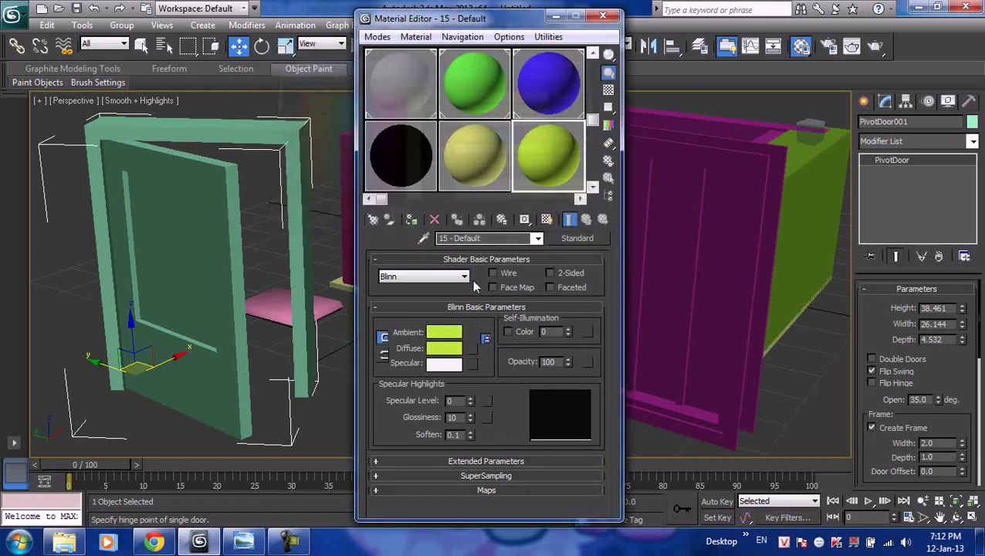
- Give 19 - Default a saturated magenta diffuse colour
click(593, 187)
click(405, 162)
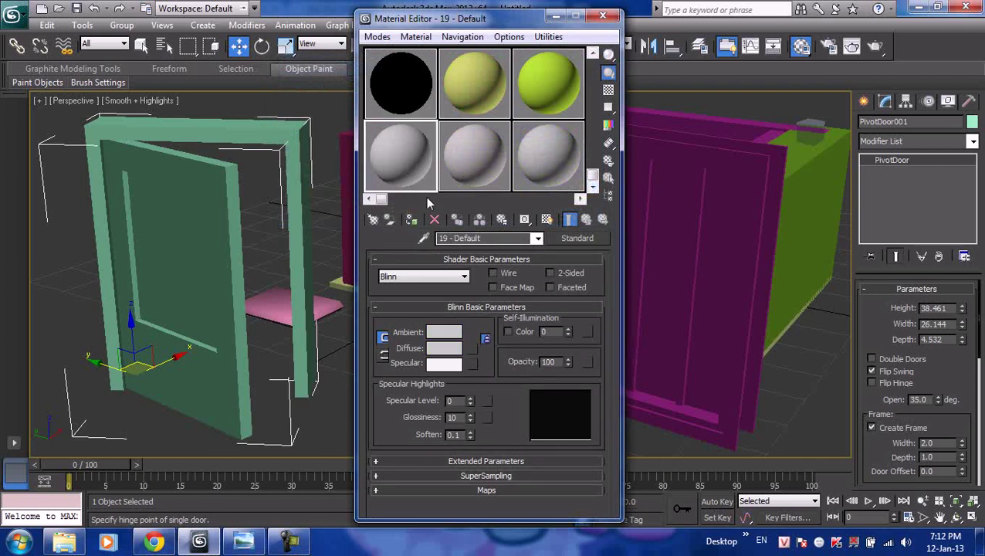
click(447, 348)
drag(389, 115, 386, 110)
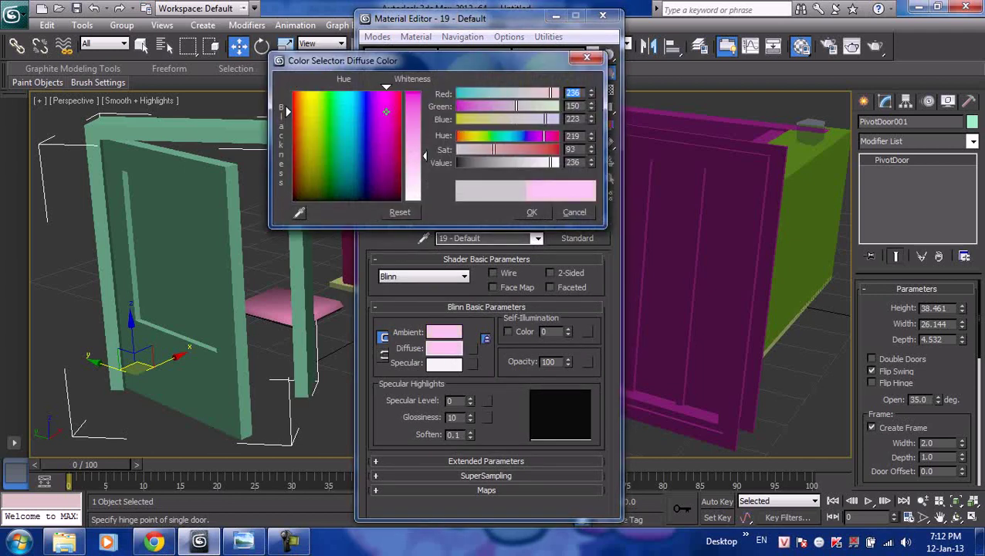
drag(424, 154, 424, 130)
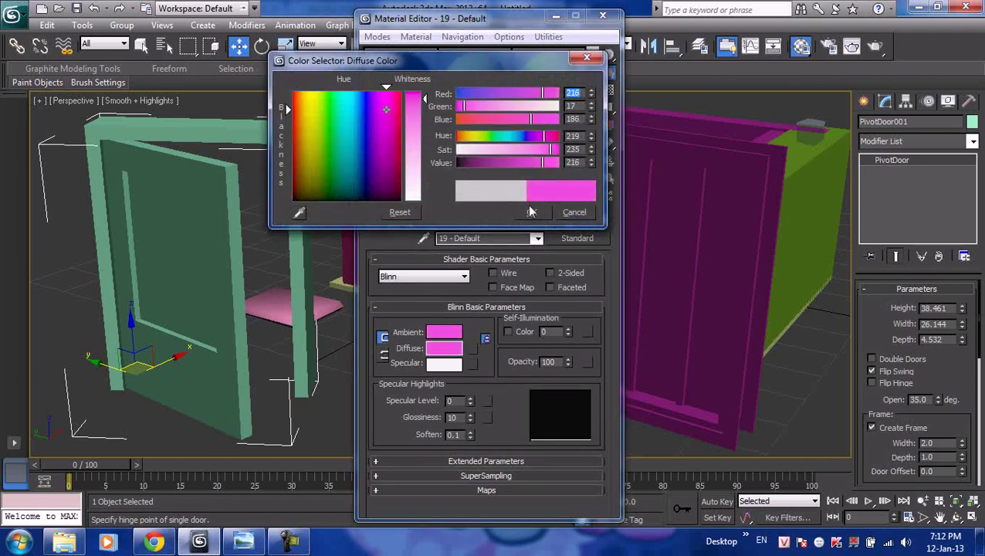
click(532, 211)
- Give 19 - Default an opacity of 30 and a pale green diffuse colour
click(479, 142)
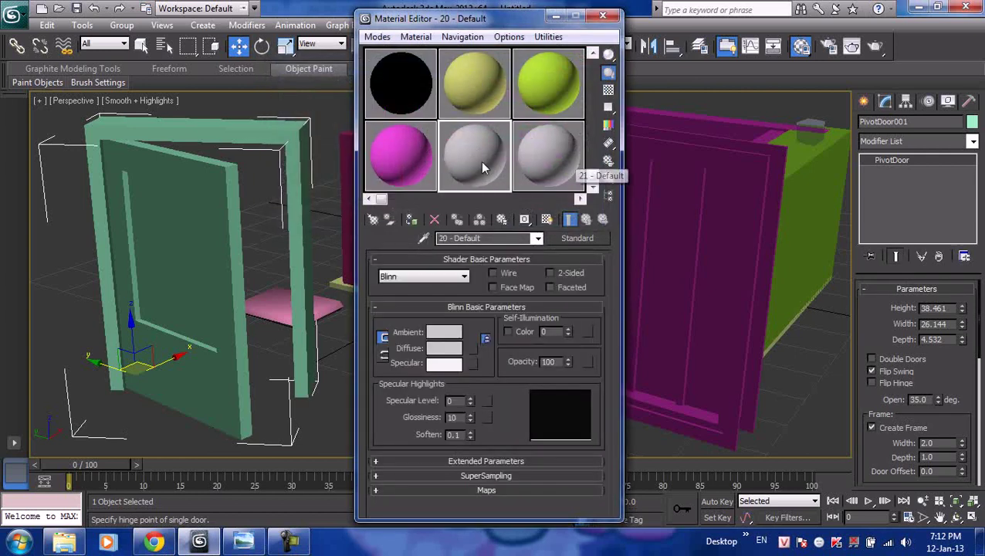
click(416, 169)
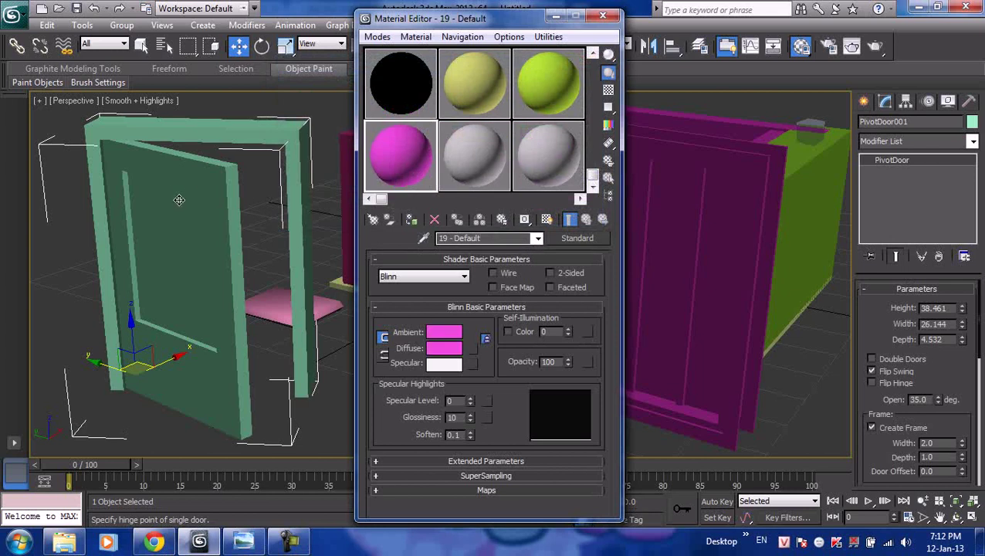
click(553, 360)
text(30)
key(Return)
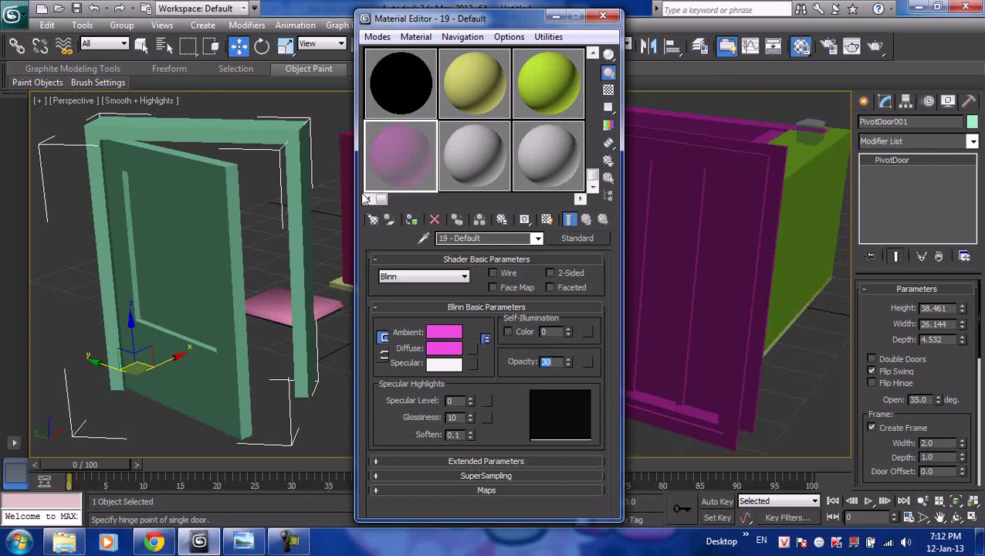
click(448, 349)
click(330, 117)
drag(423, 98, 423, 119)
click(532, 212)
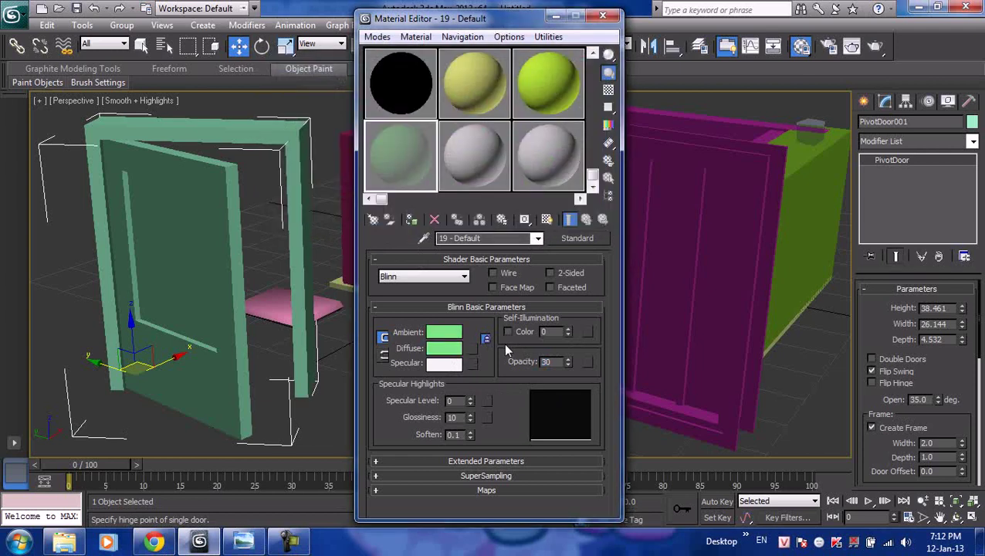
- Set the diffuse colour of 20 - Default to a bright magenta
click(484, 156)
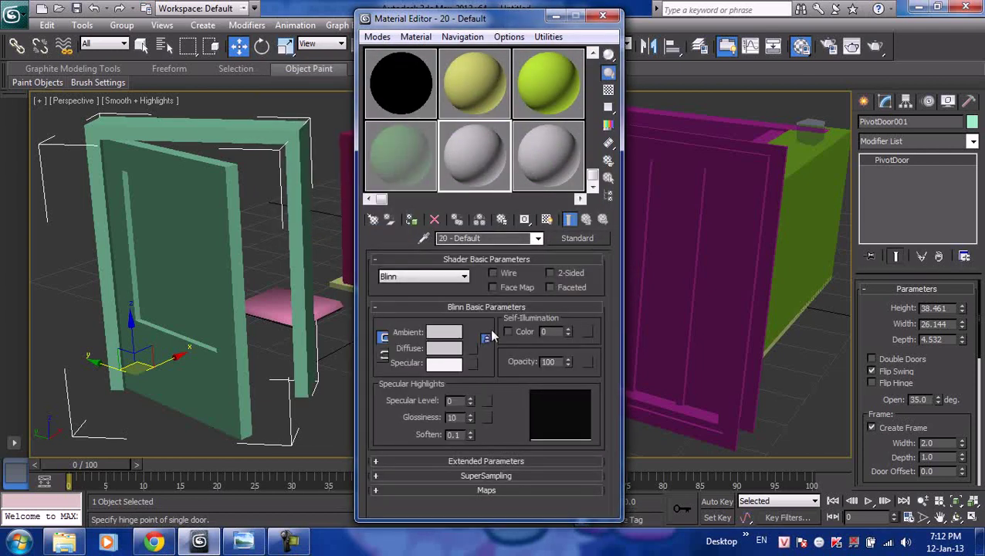
click(448, 349)
click(382, 129)
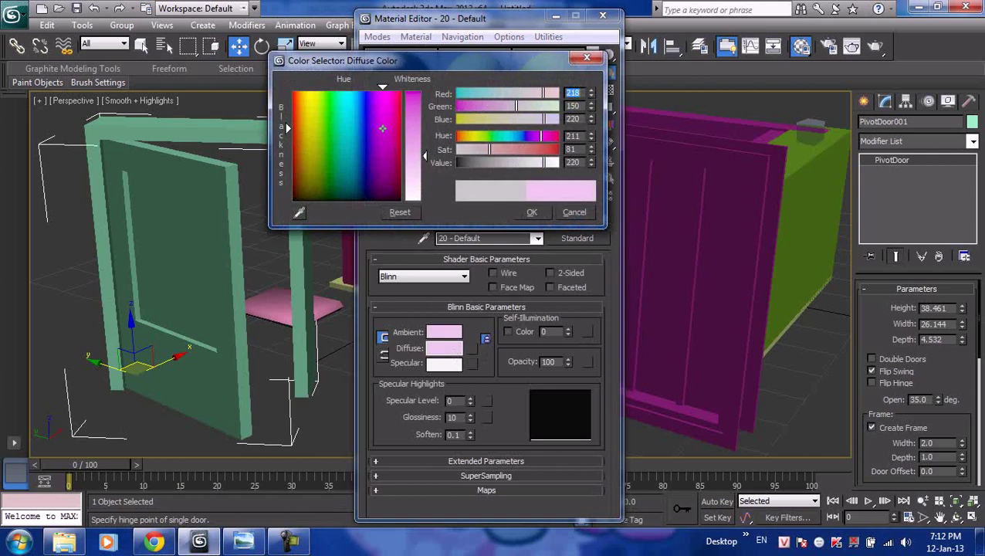
drag(425, 152, 424, 100)
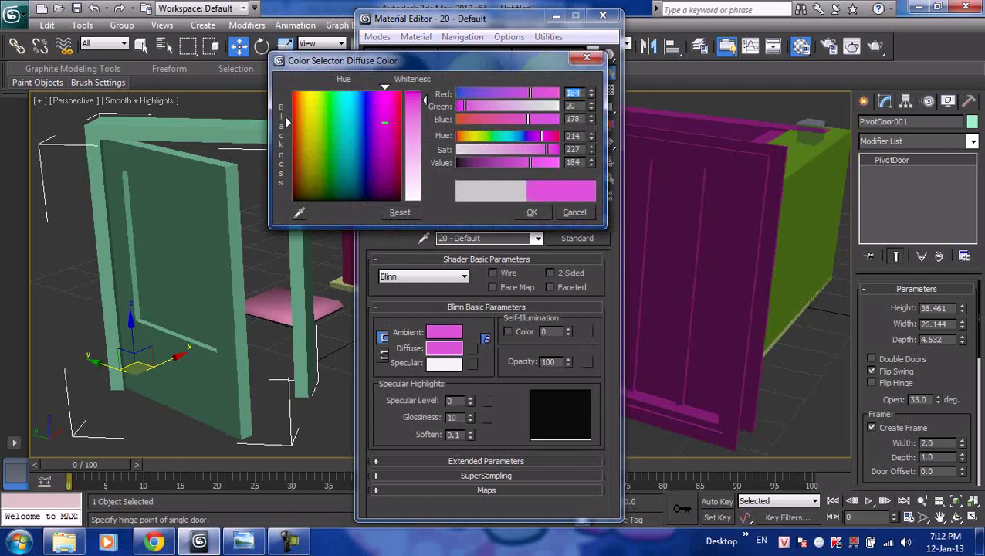
drag(383, 129, 381, 105)
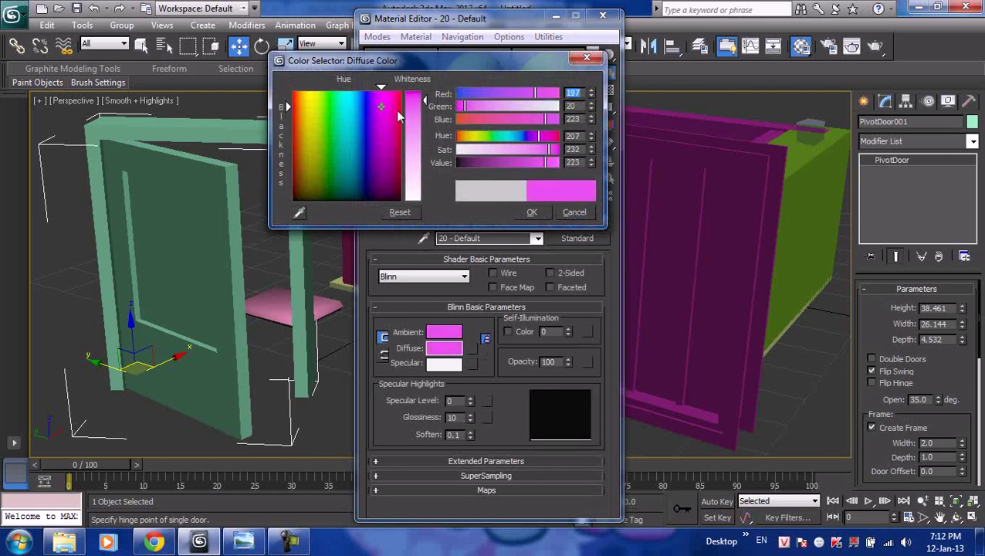
click(531, 212)
- Set the diffuse colour of 21 - Default to a fully saturated deep blue
click(550, 152)
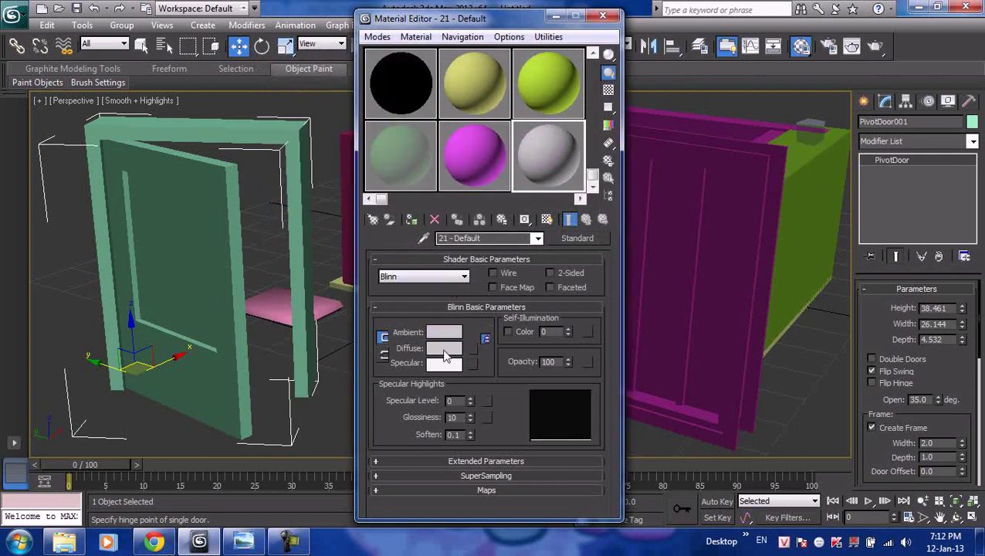
click(445, 348)
click(366, 130)
drag(366, 129, 366, 120)
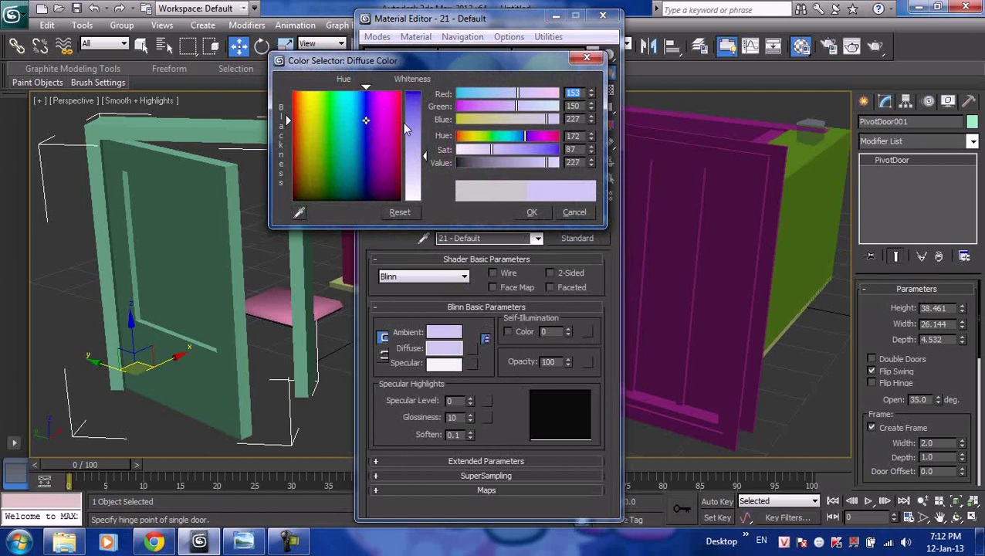
drag(425, 156, 425, 92)
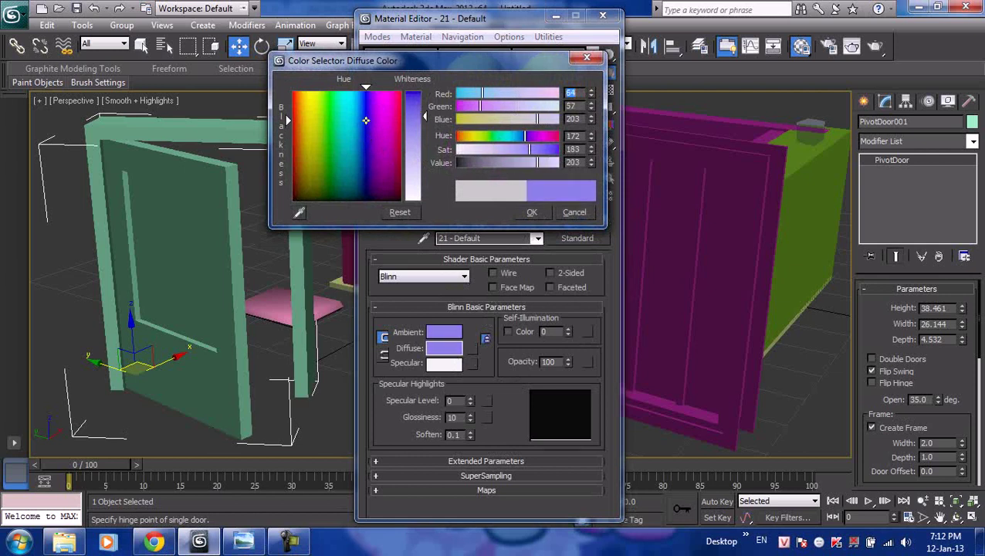
click(532, 212)
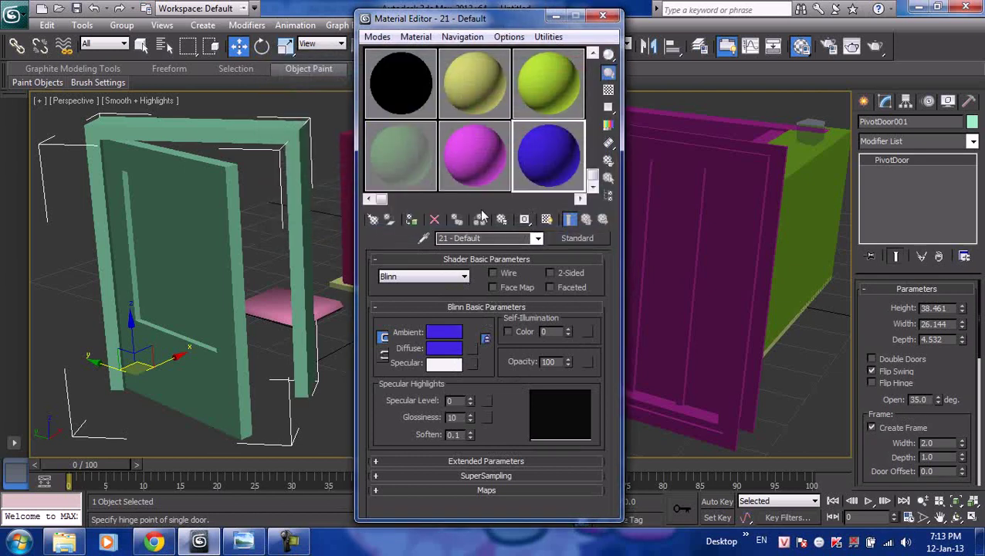
- Instance 14, 15, 19, 20 and 21 - Default into Sub-Materials 1–5 of 13 - Default
click(400, 70)
drag(480, 70, 503, 334)
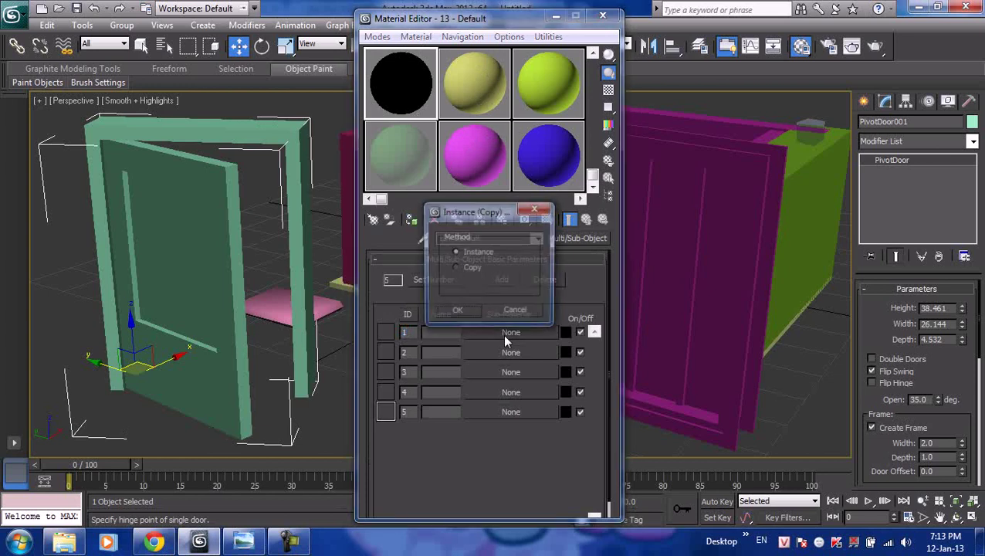
click(456, 312)
drag(545, 84, 502, 352)
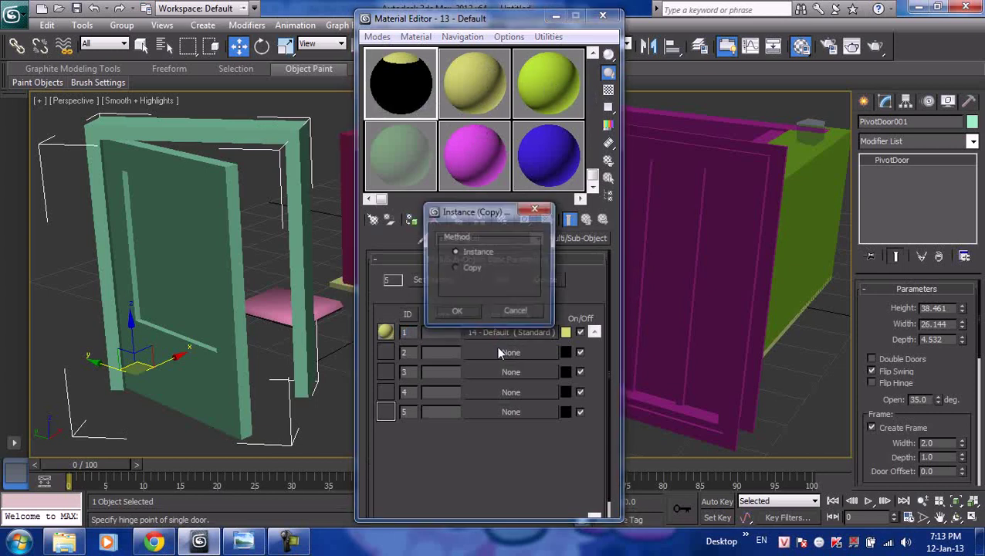
click(457, 310)
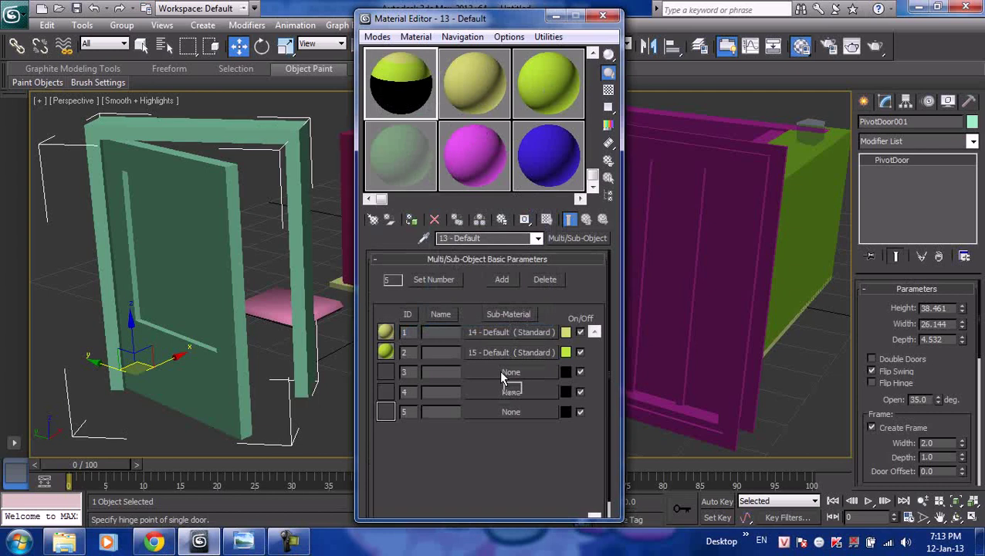
drag(422, 179, 498, 369)
click(458, 312)
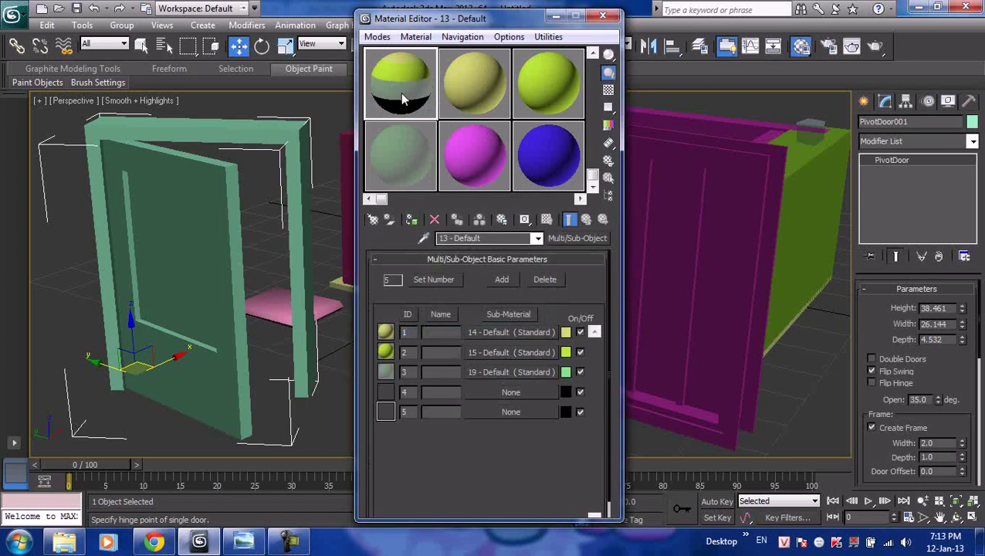
drag(479, 158, 491, 383)
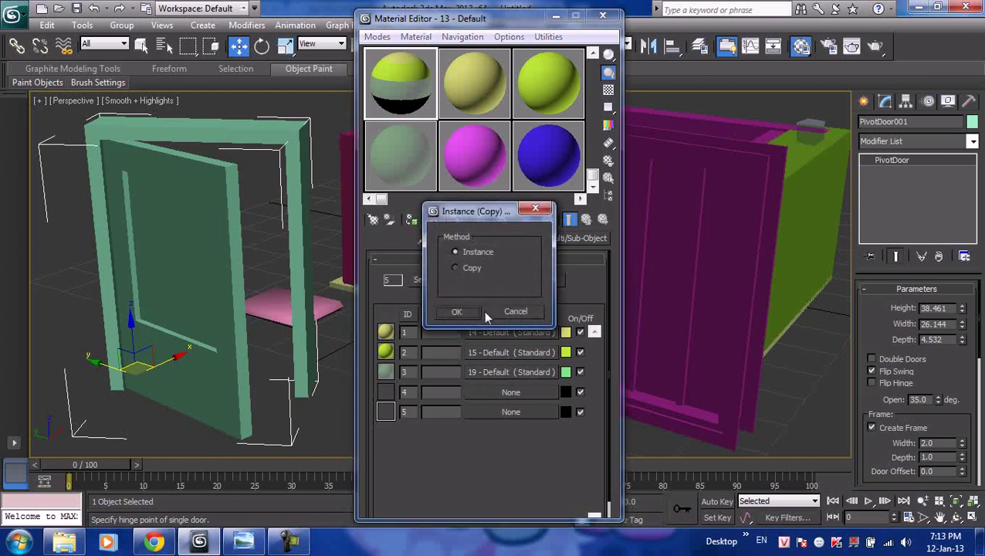
click(471, 312)
drag(531, 302, 501, 410)
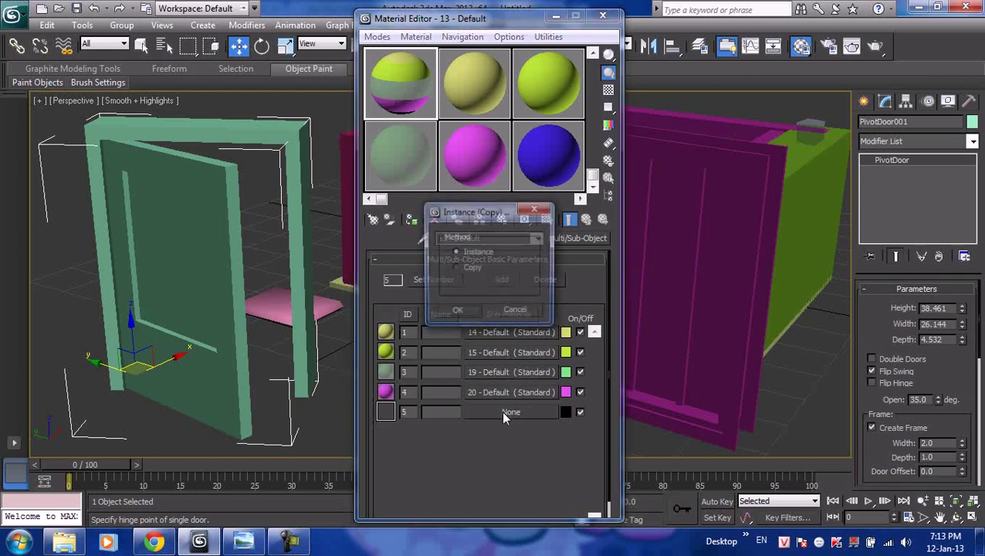
click(470, 310)
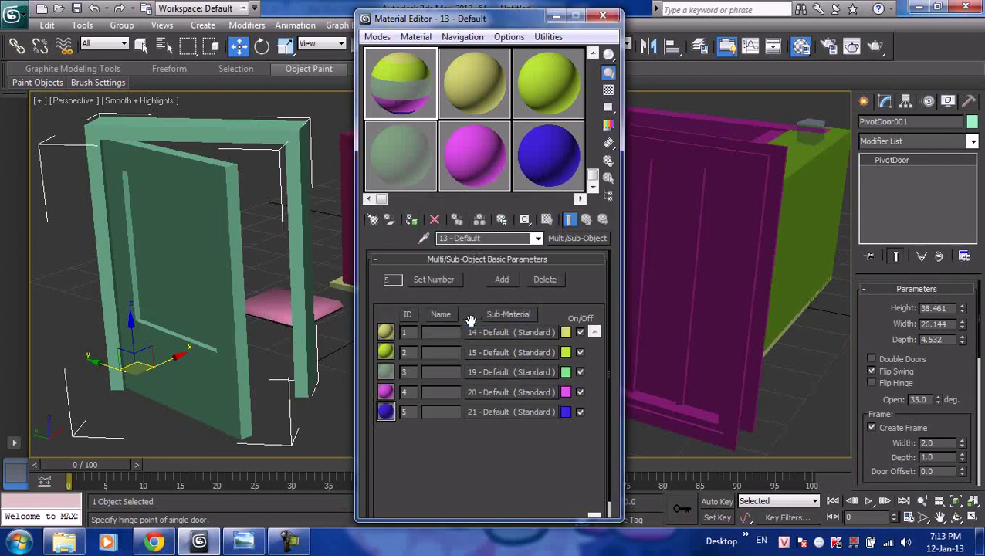
- Assign the multi-material to the door and the large window, then move the window left
click(413, 221)
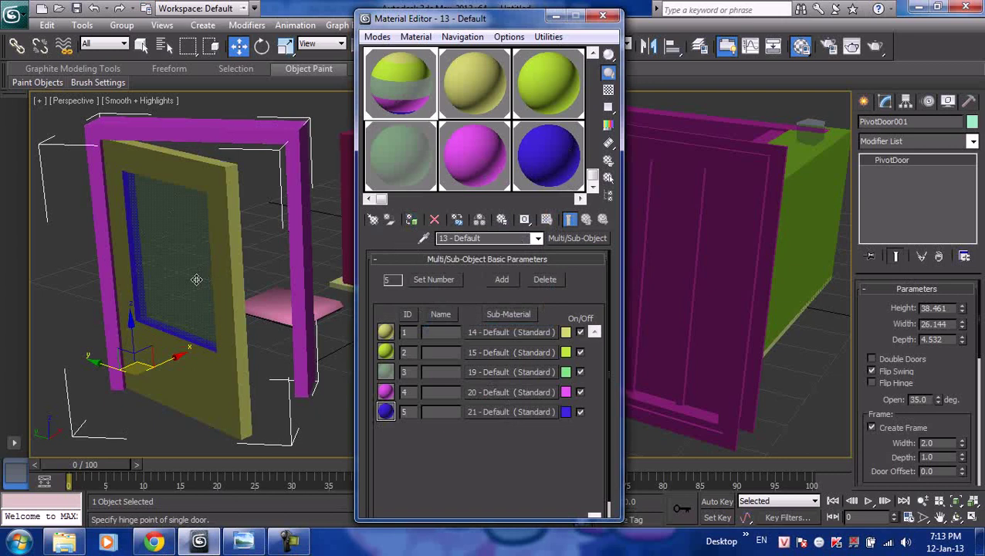
click(556, 15)
click(550, 206)
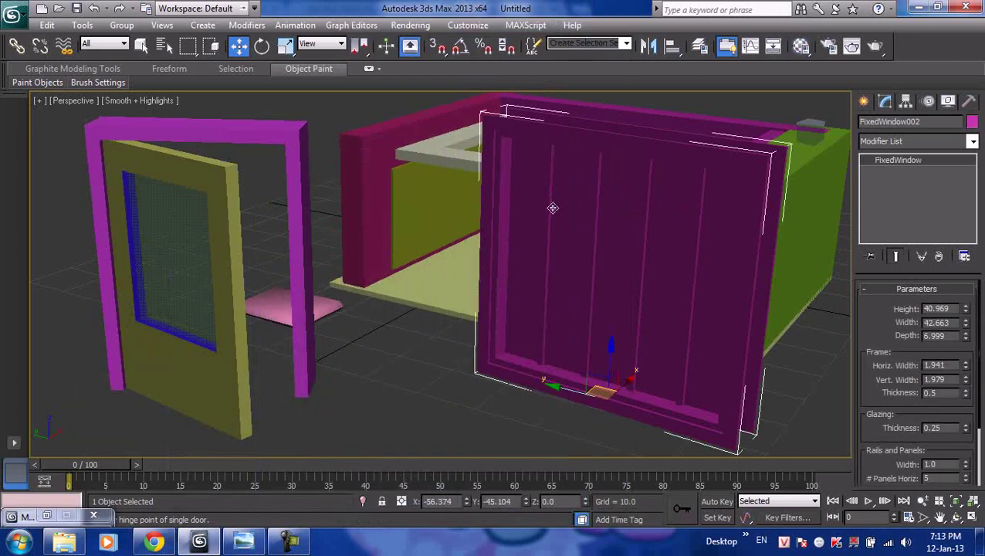
click(46, 515)
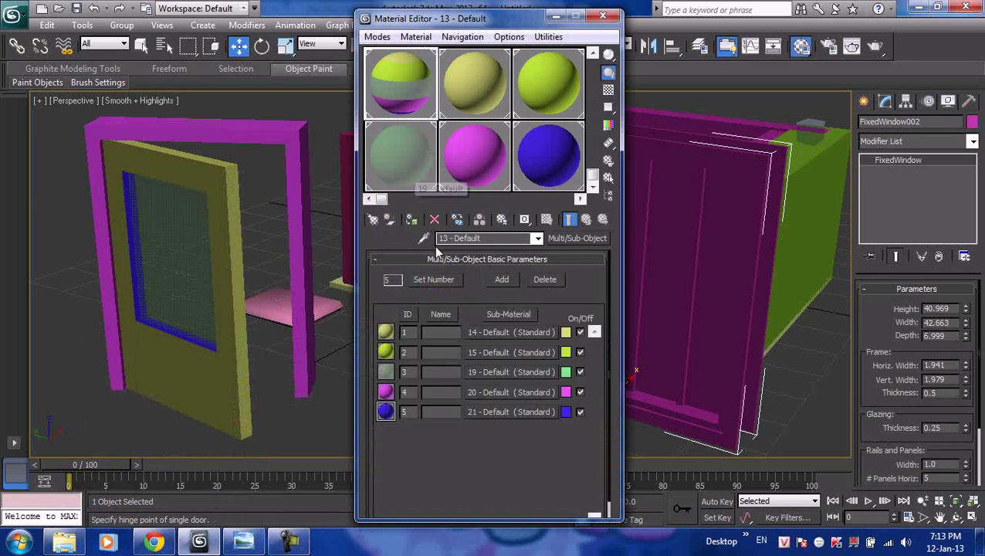
click(411, 220)
click(556, 15)
drag(639, 138, 619, 156)
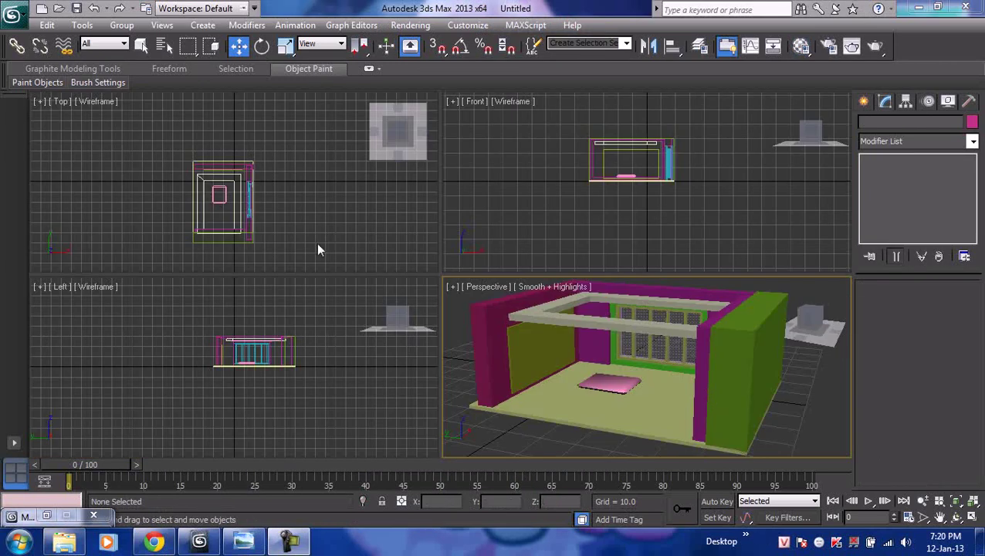
- Frame the room in the Top view and choose the Standard Target Spot light
click(286, 197)
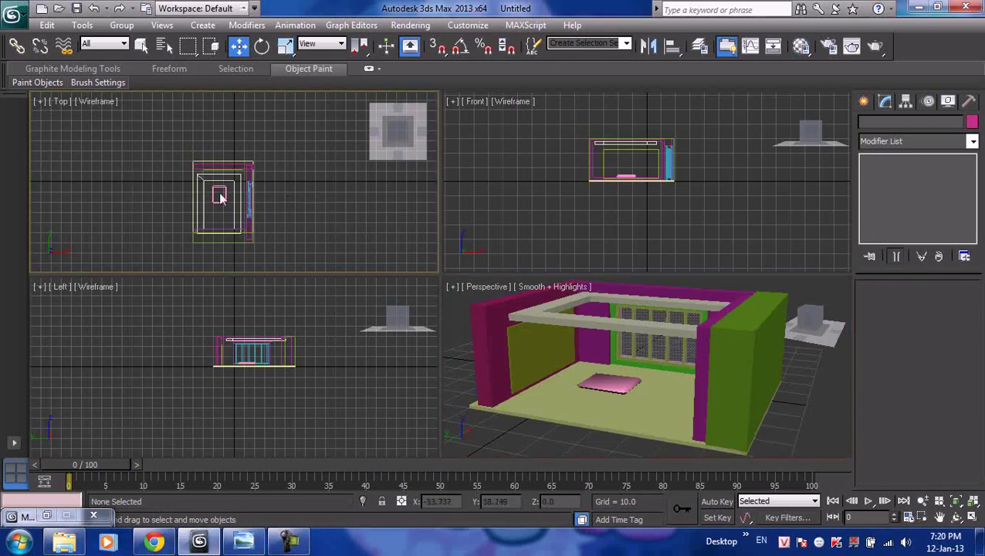
middle_drag(243, 220, 264, 185)
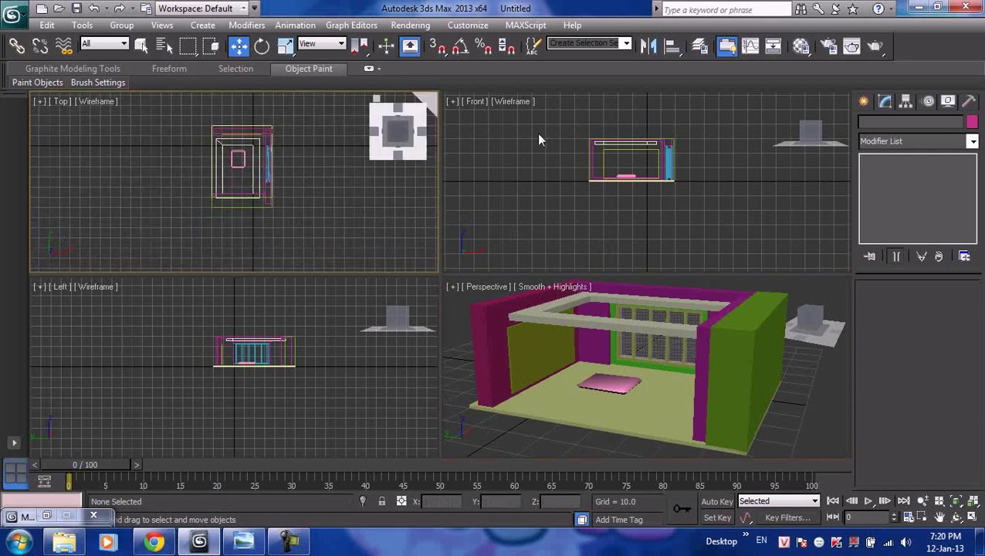
click(863, 102)
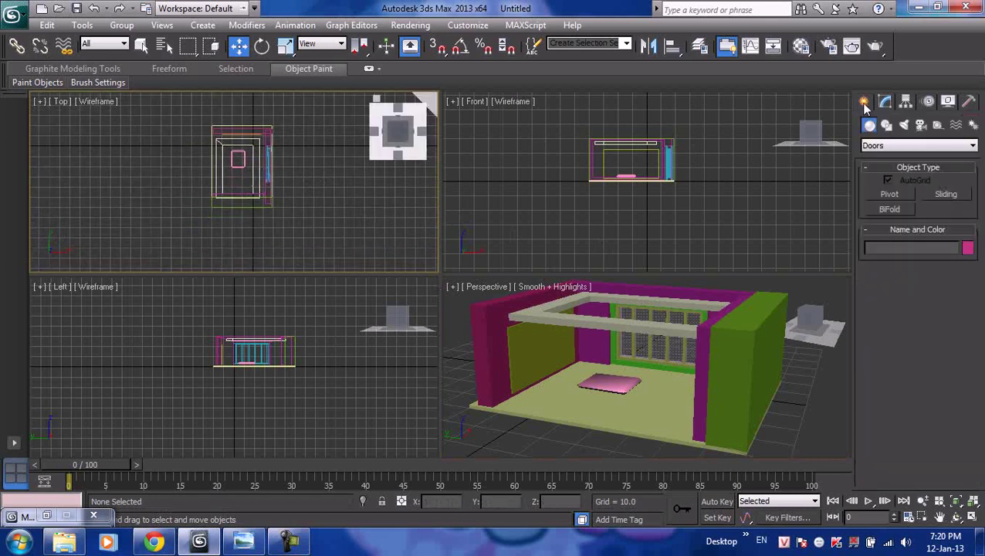
click(904, 124)
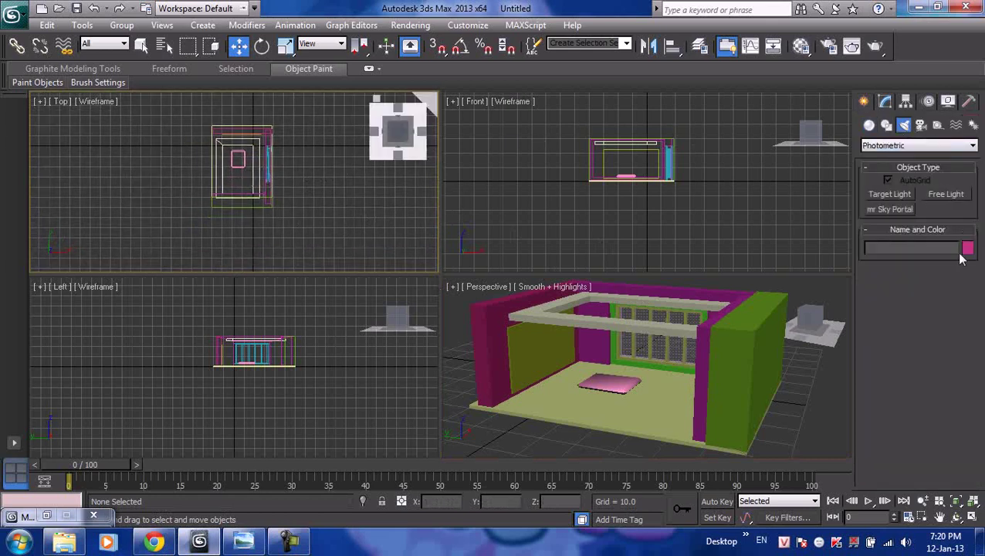
click(880, 146)
click(895, 169)
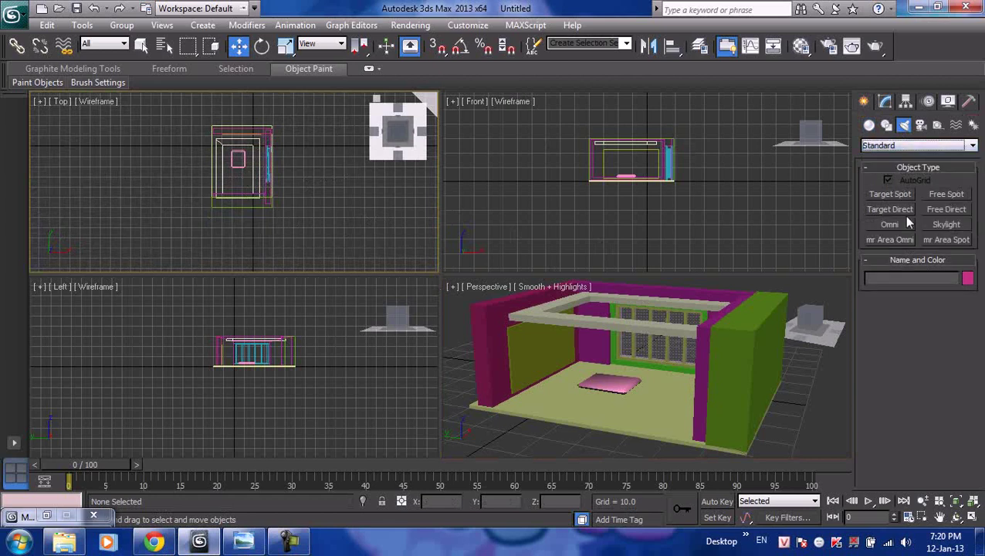
click(906, 198)
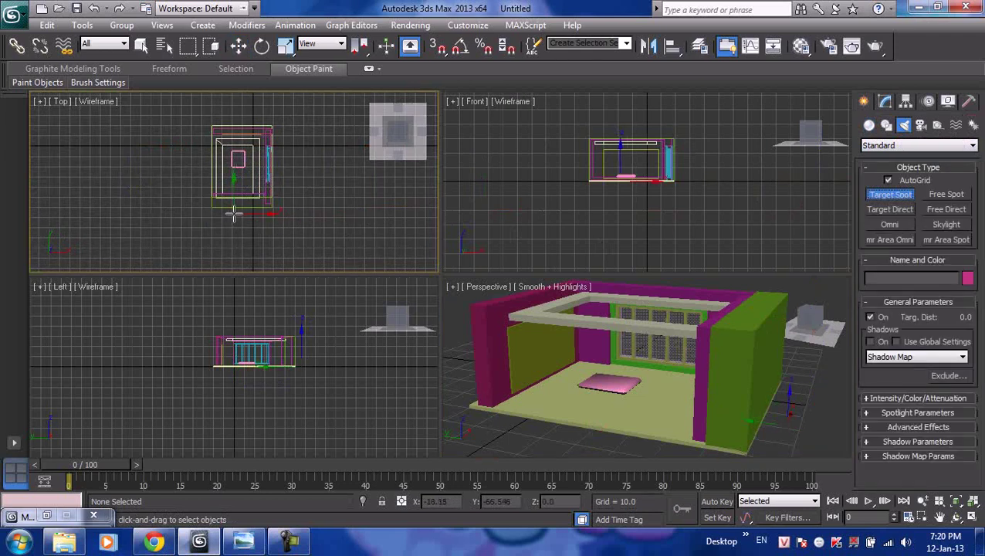
- Drag a target spotlight over the room, undo it, and switch to Cameras
drag(235, 207, 241, 136)
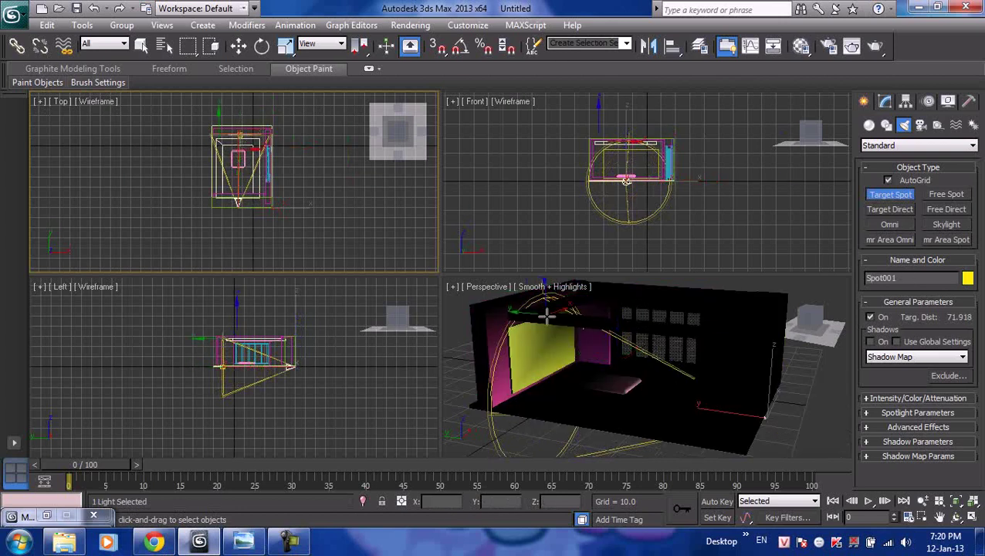
key(ctrl+z)
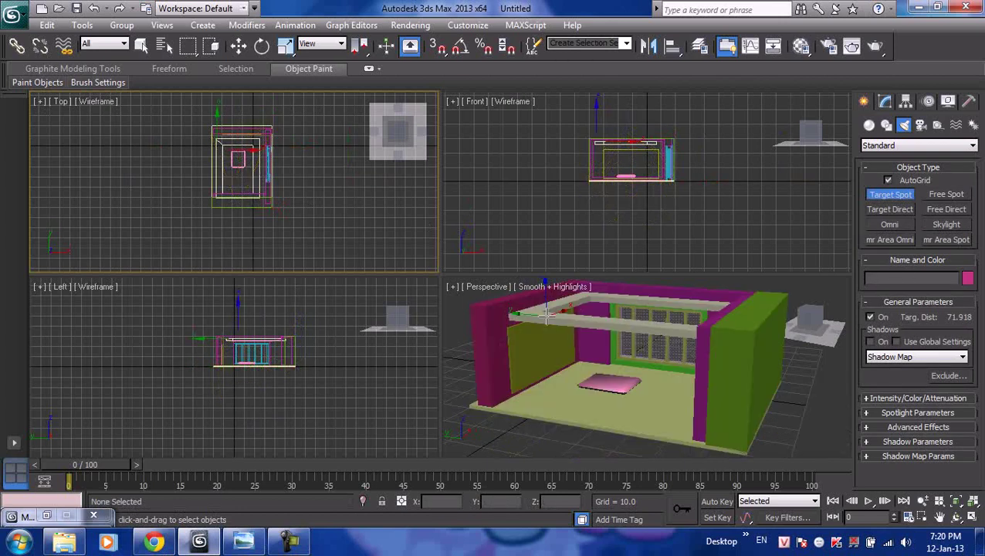
click(920, 125)
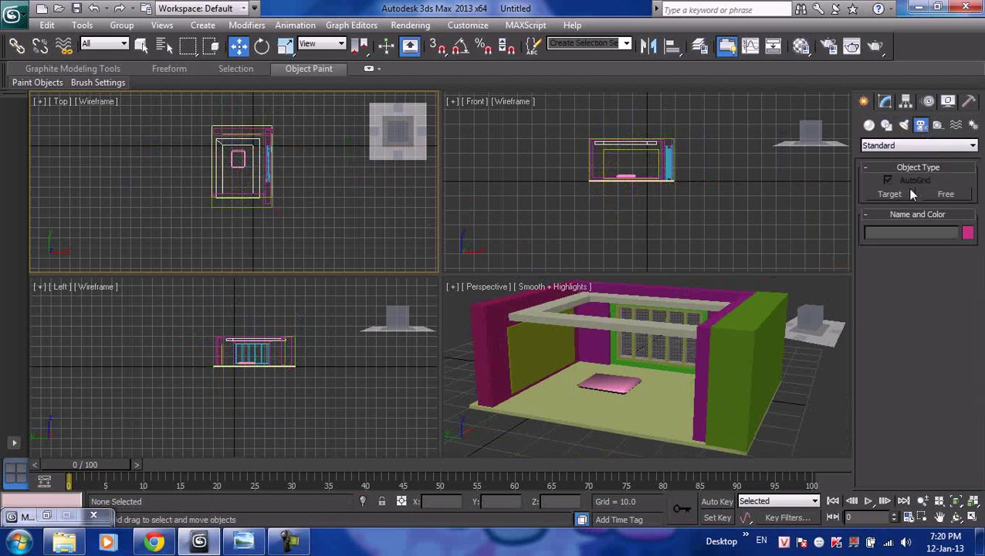
- Place a target camera in the Top view aimed into the room
click(919, 145)
click(895, 194)
drag(238, 215, 237, 139)
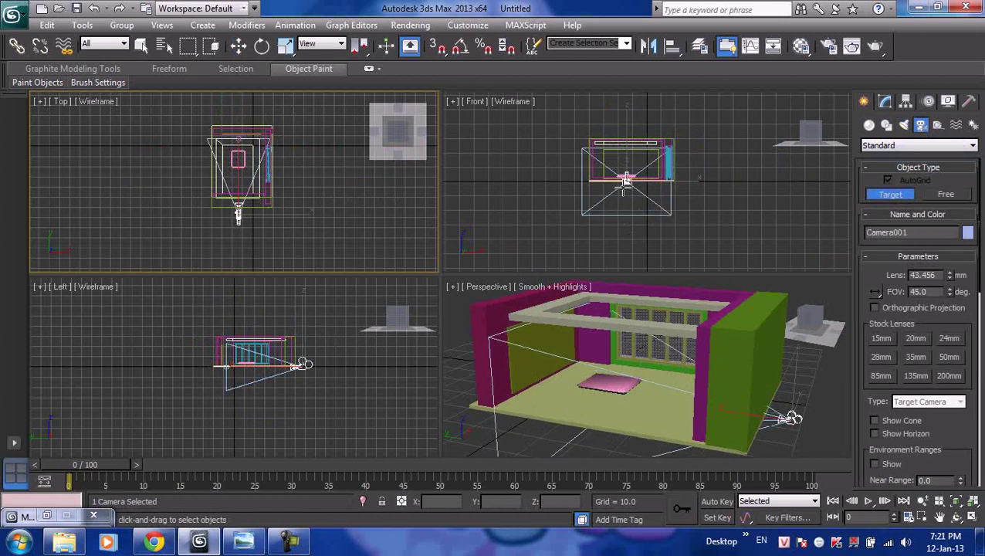
- Select Camera001 by name and raise it in the Front view
right_click(511, 166)
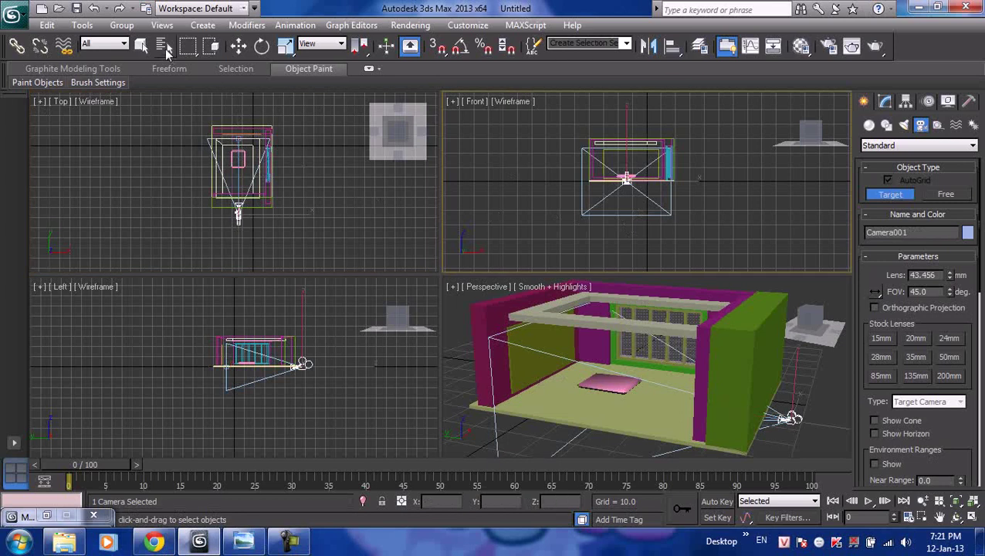
click(165, 46)
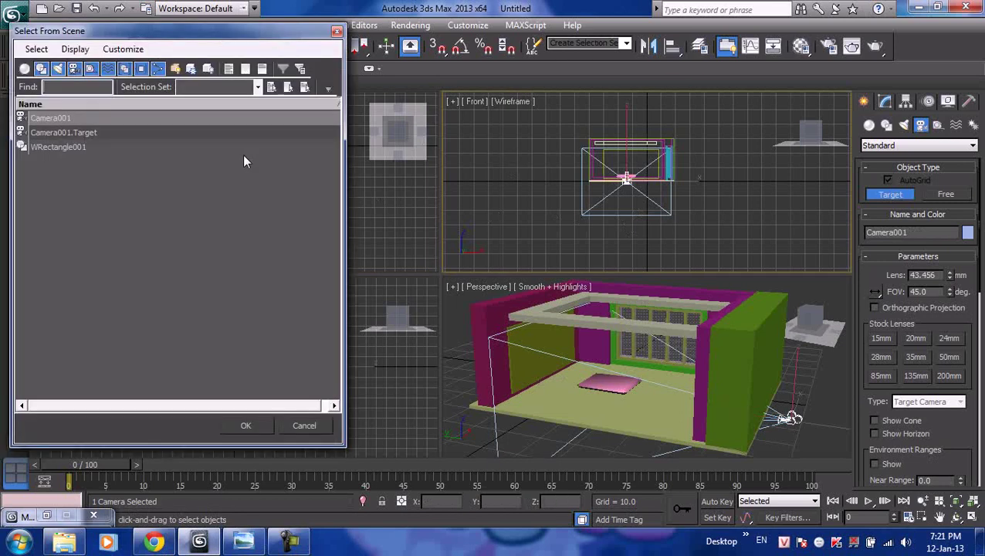
click(44, 120)
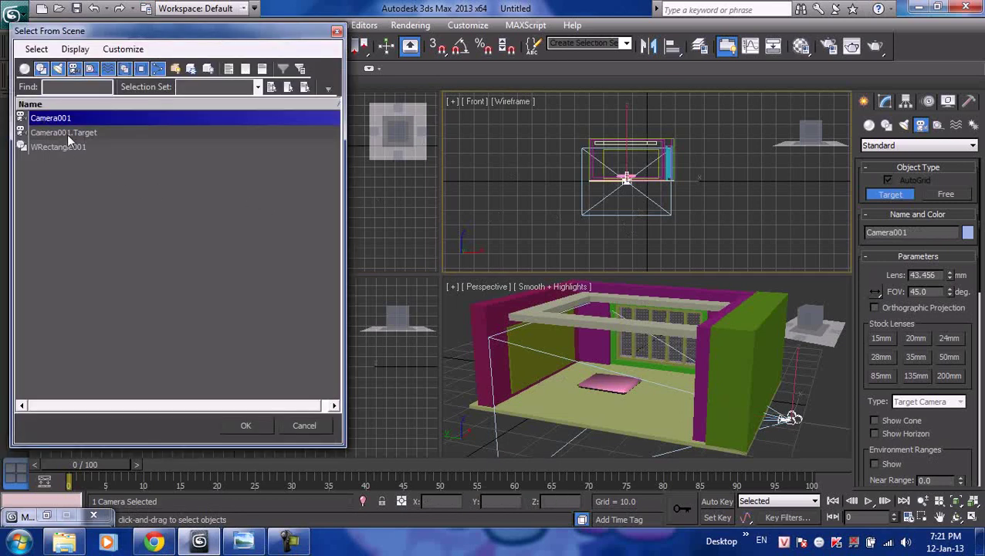
click(246, 425)
click(627, 160)
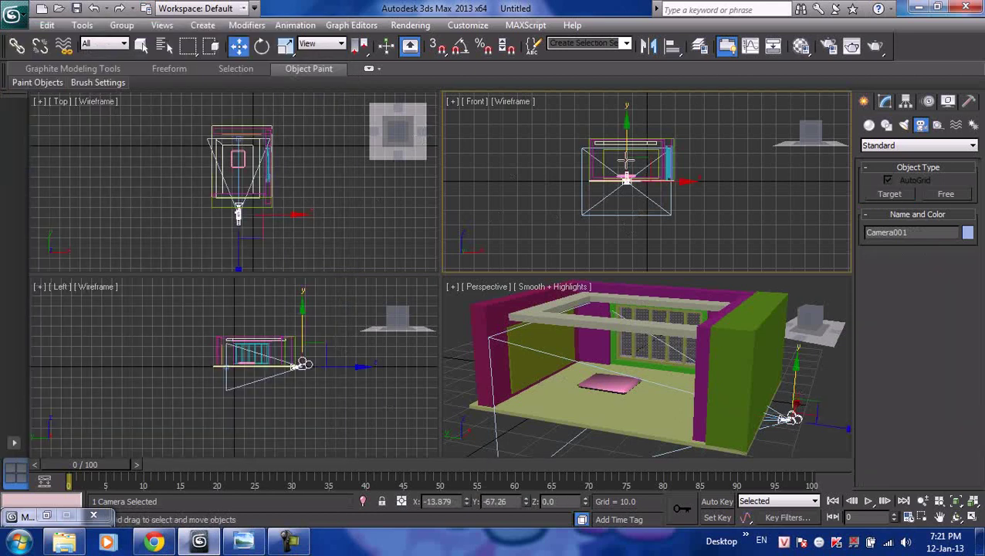
mouse_move(627, 136)
mouse_down()
mouse_move(628, 124)
mouse_move(626, 191)
mouse_up()
- Offset Camera001 by 16, then 160 units with Move Transform Type-In; cancel a further move
right_click(240, 46)
double_click(728, 296)
text(16)
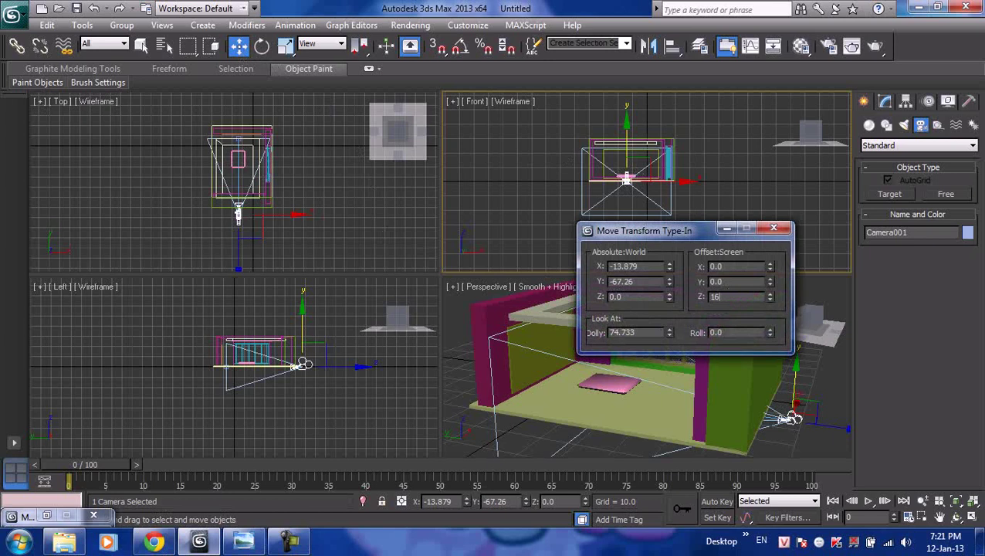
key(Return)
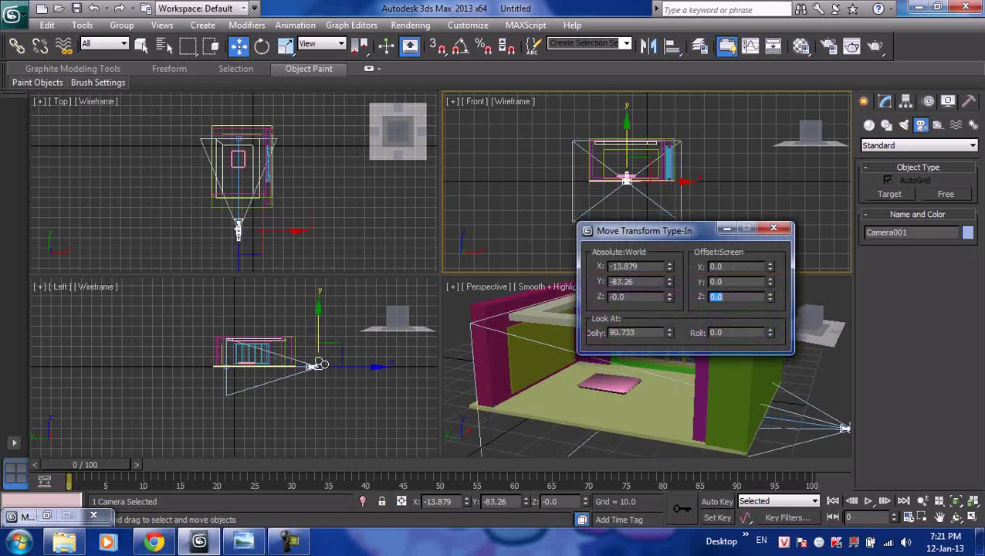
click(738, 282)
key(Tab)
text(1)
key(Return)
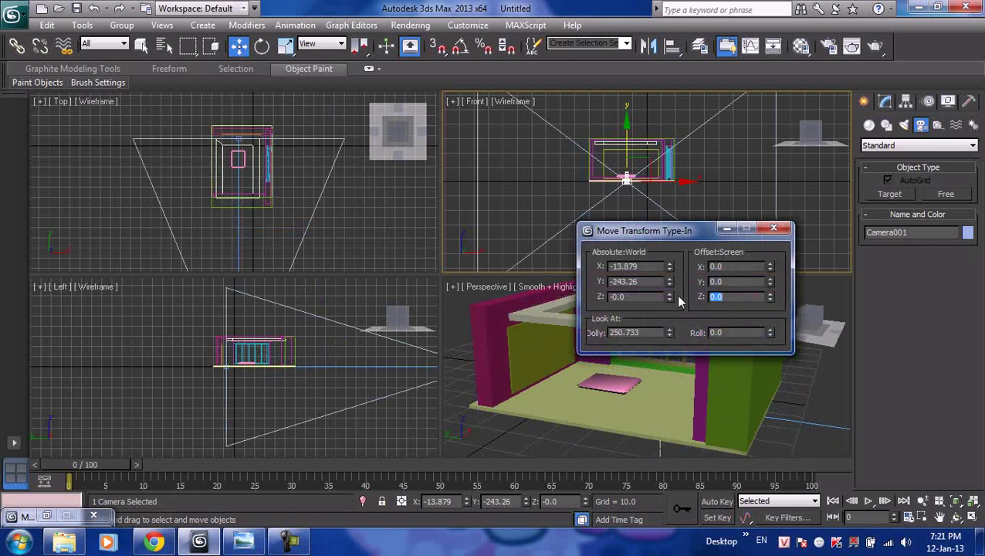
click(773, 227)
drag(629, 152, 631, 108)
right_click(629, 132)
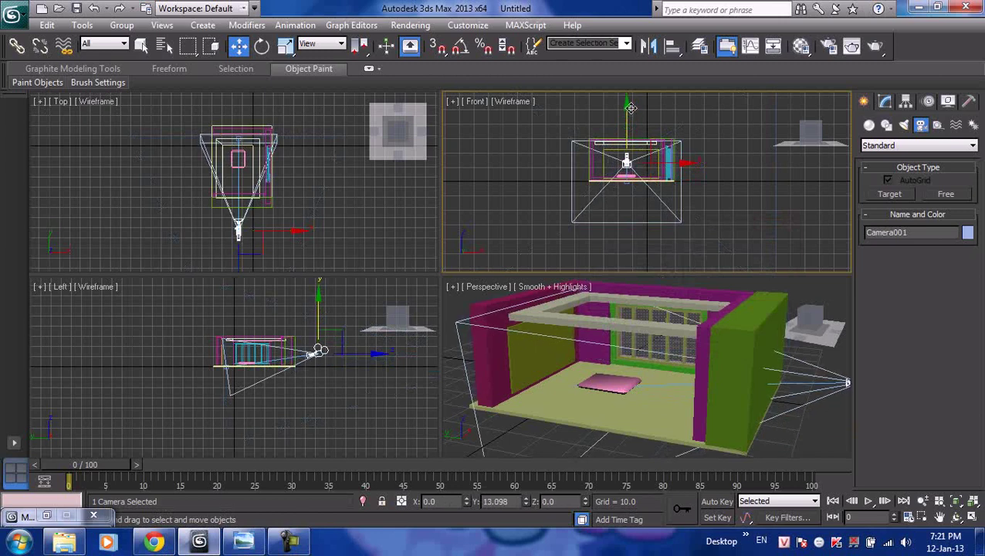
- Rotate the camera slightly in the Top view, then delete it
click(262, 45)
right_click(287, 209)
drag(290, 215, 285, 216)
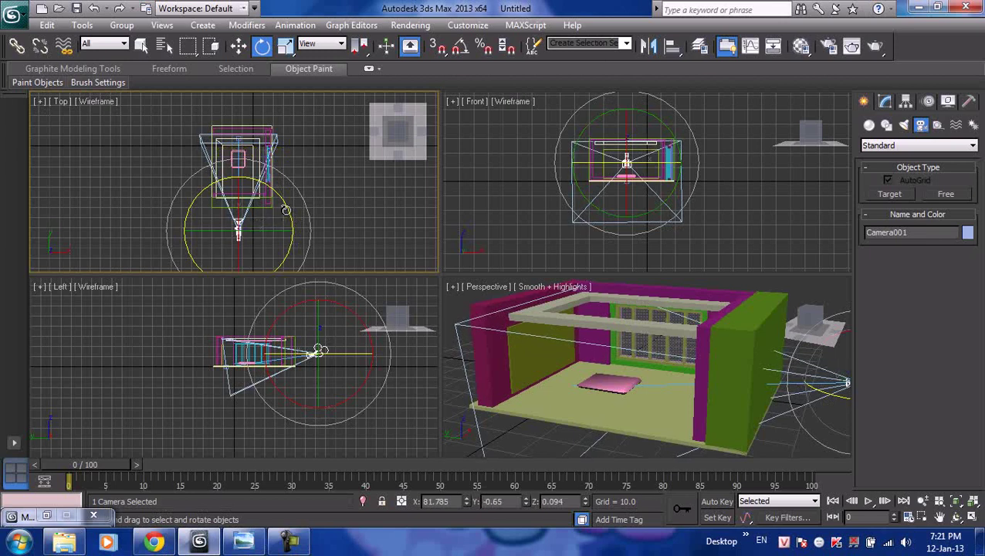
drag(286, 210, 317, 221)
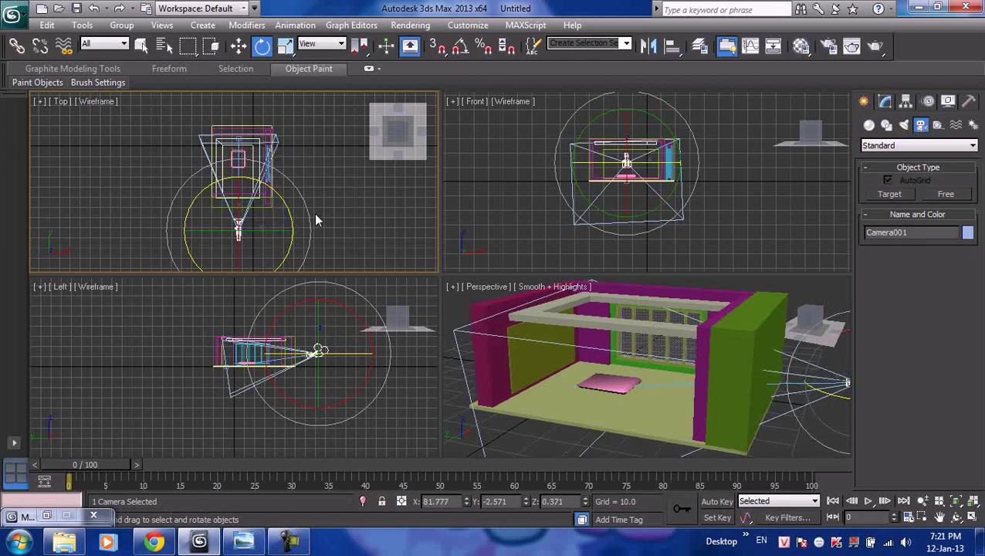
key(Delete)
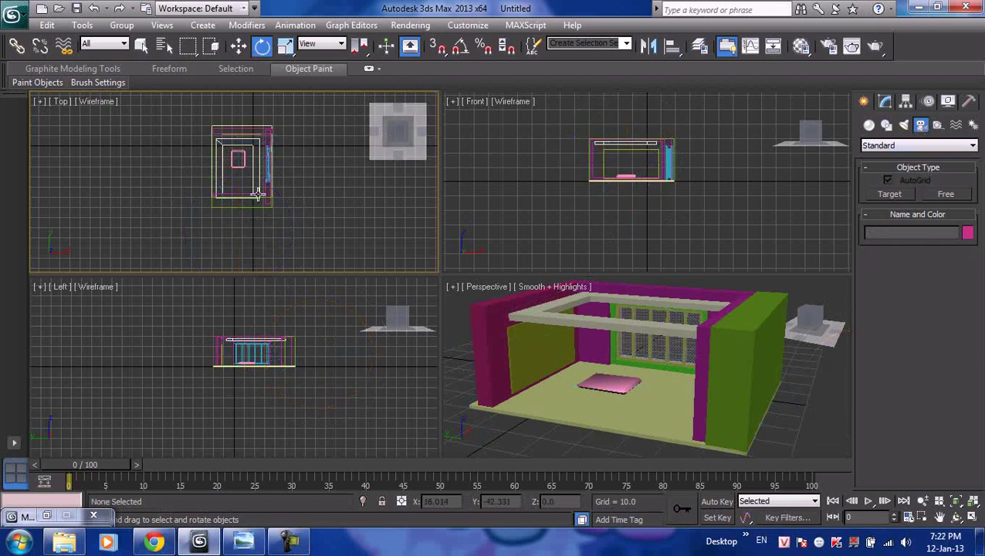
- Create a new target camera left of the room and raise it above the floor
click(898, 195)
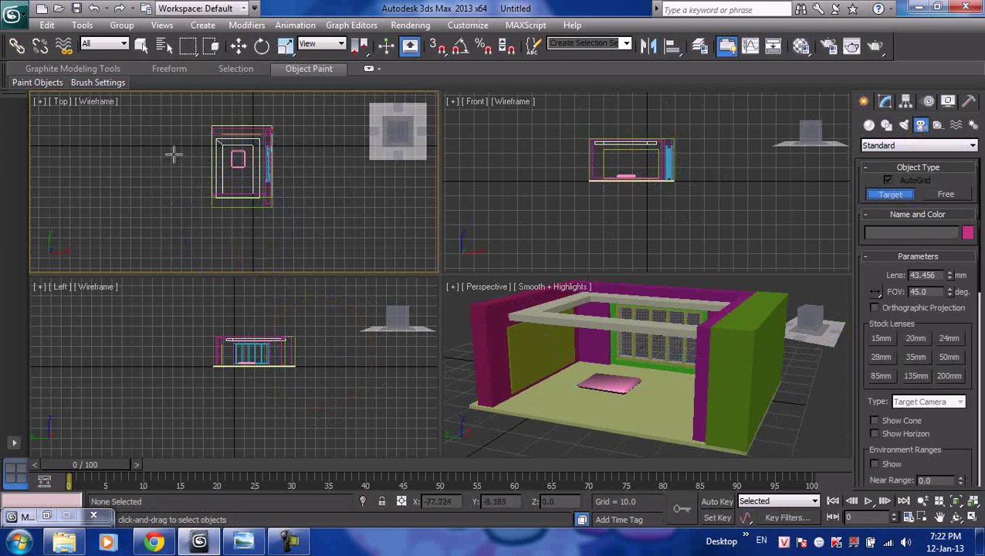
drag(185, 160, 240, 159)
right_click(573, 169)
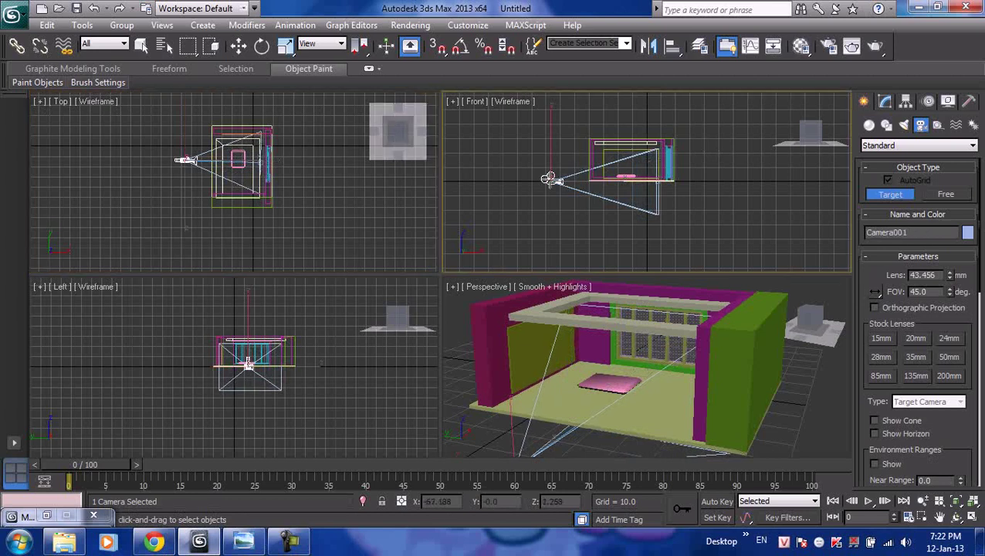
key(e)
click(239, 46)
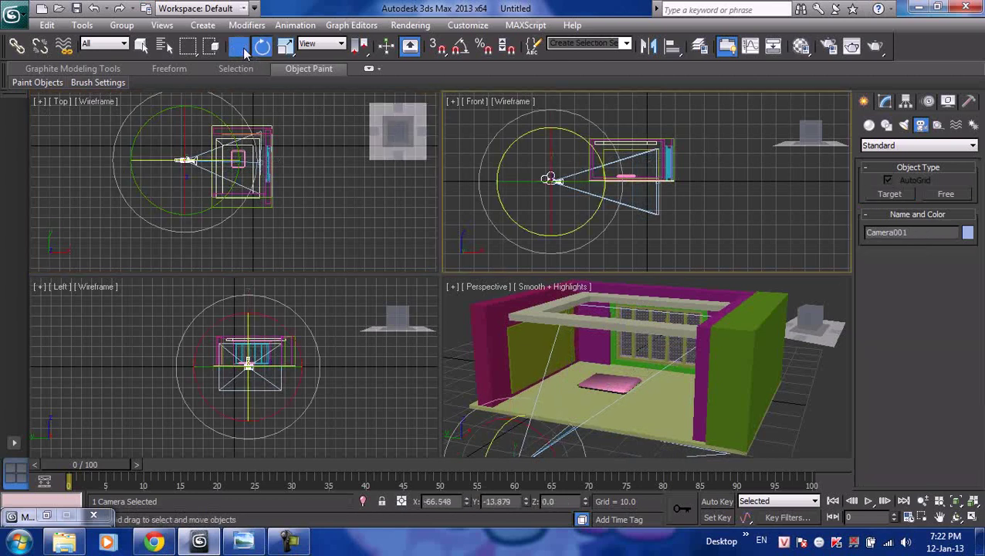
drag(553, 146, 550, 130)
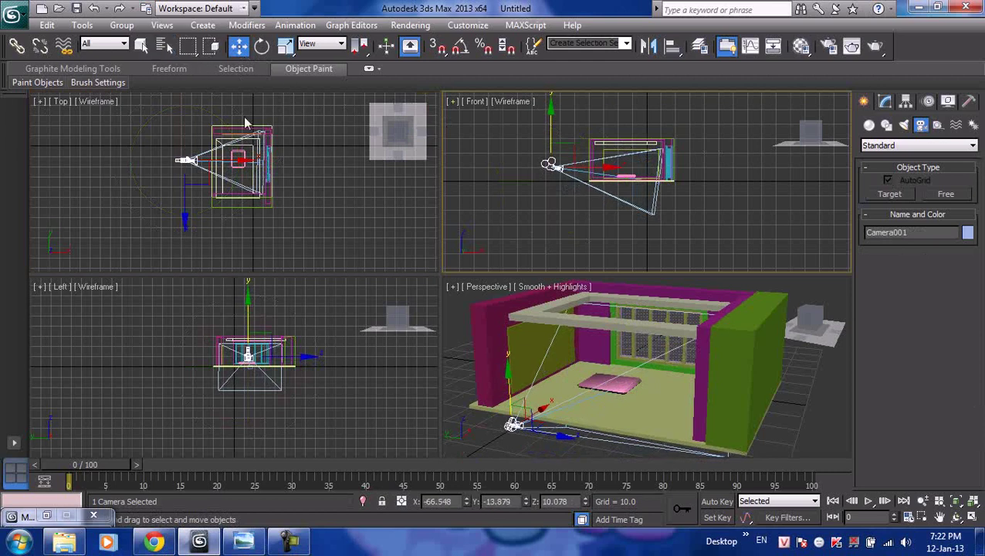
- Raise Camera001.Target and switch the Perspective view to Camera001 with C
click(164, 46)
click(67, 134)
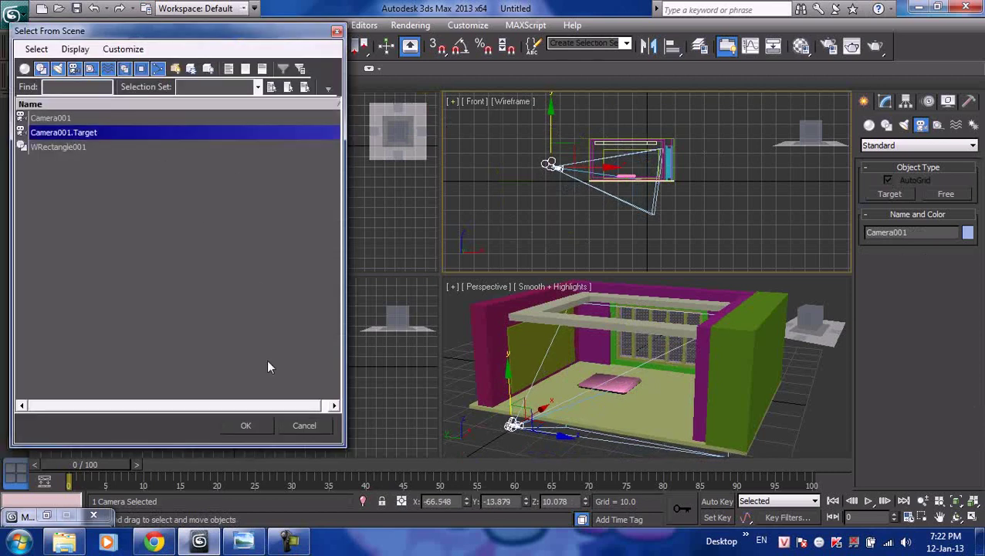
click(245, 426)
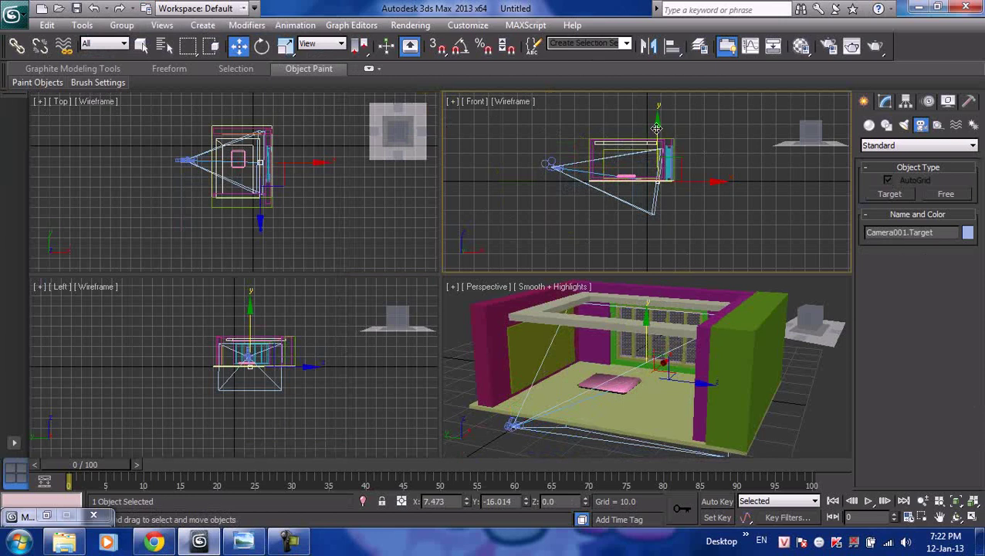
drag(656, 128, 658, 118)
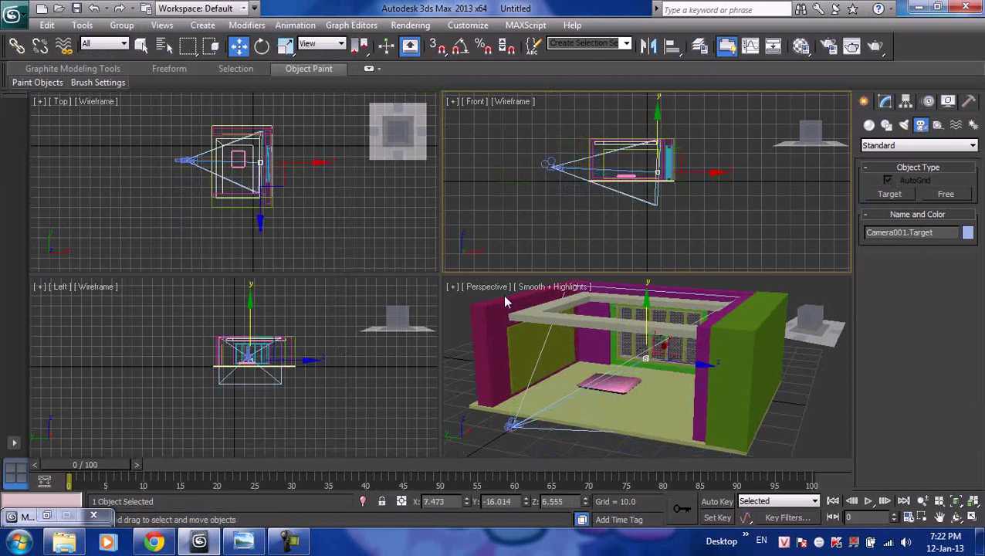
click(459, 315)
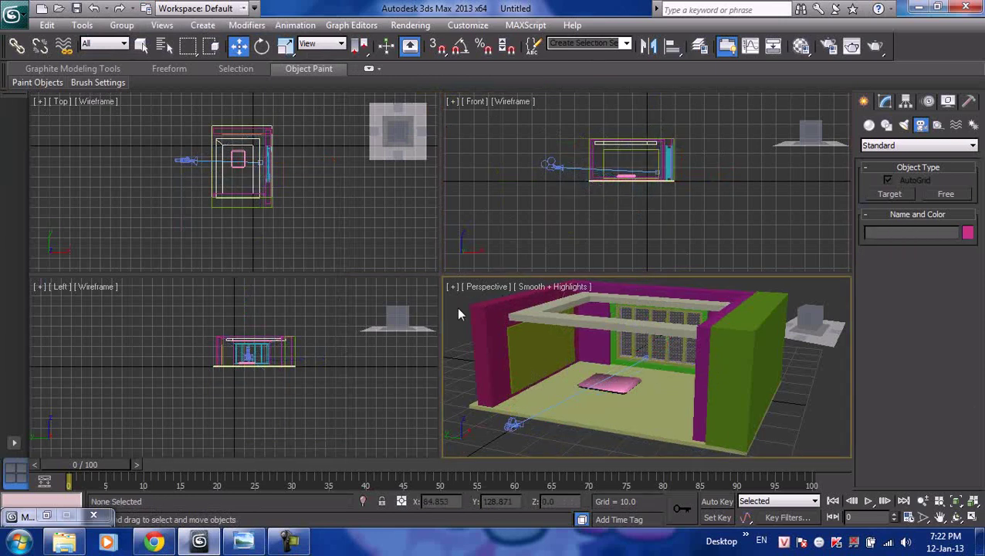
key(c)
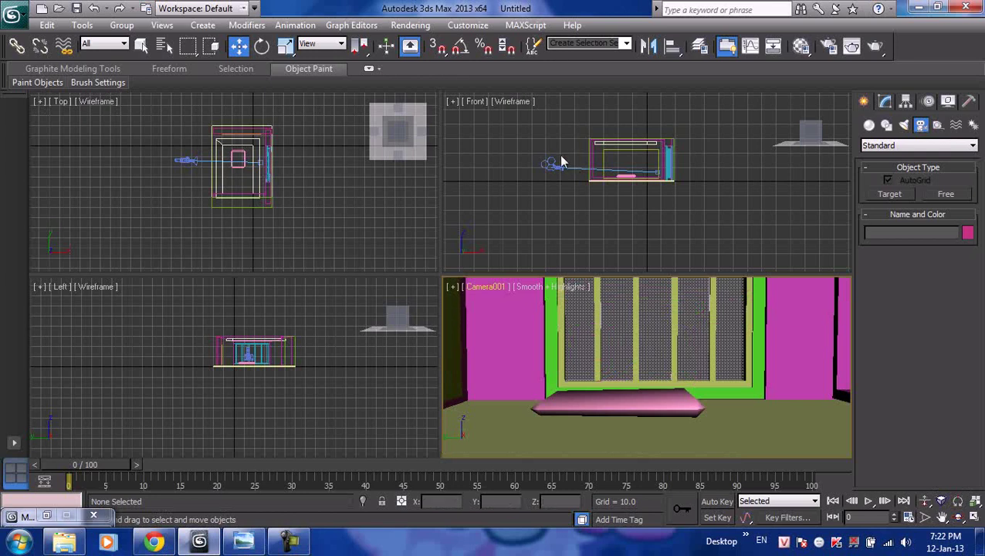
- Raise Camera001 slightly and lift Camera001.Target to tilt the view up
click(552, 164)
drag(551, 132, 554, 121)
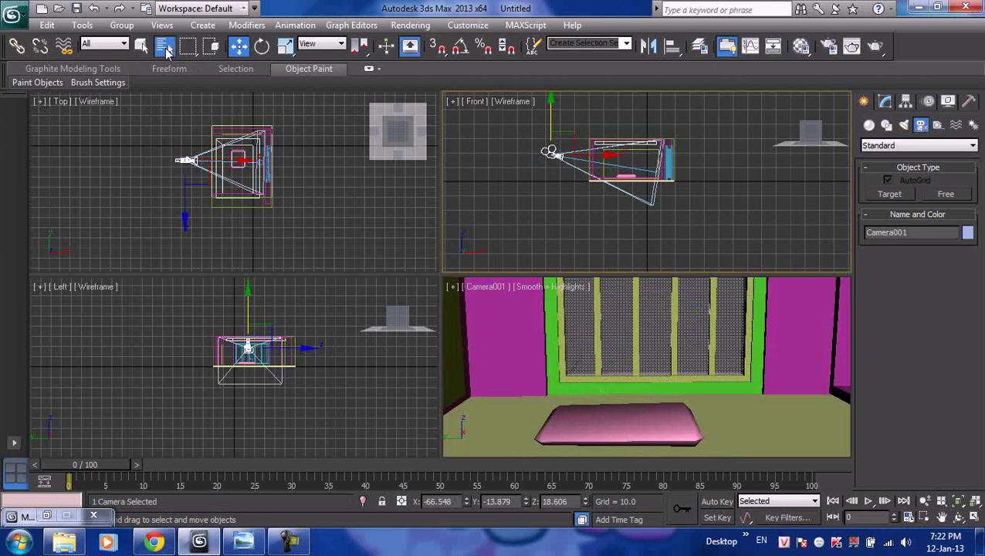
click(165, 48)
click(66, 133)
click(242, 425)
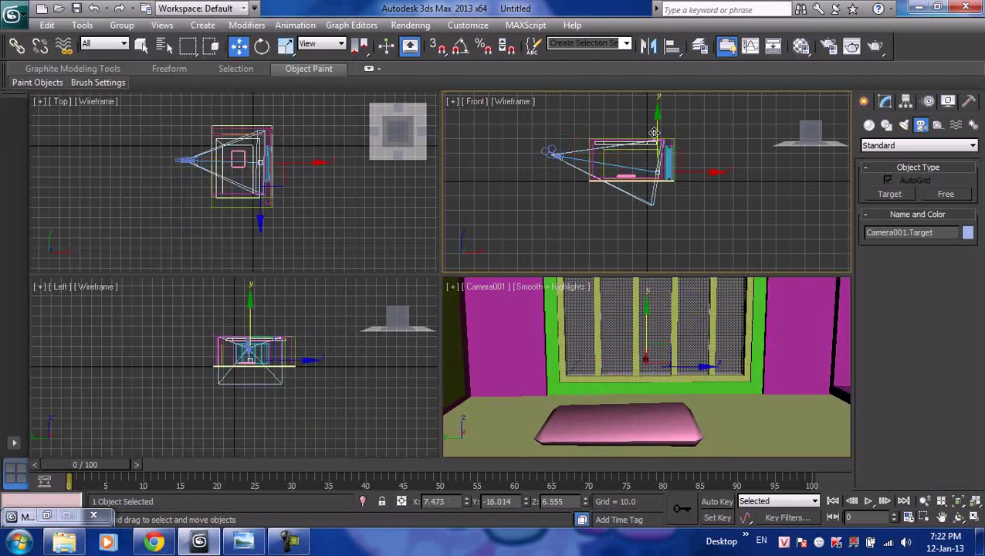
drag(656, 133, 656, 129)
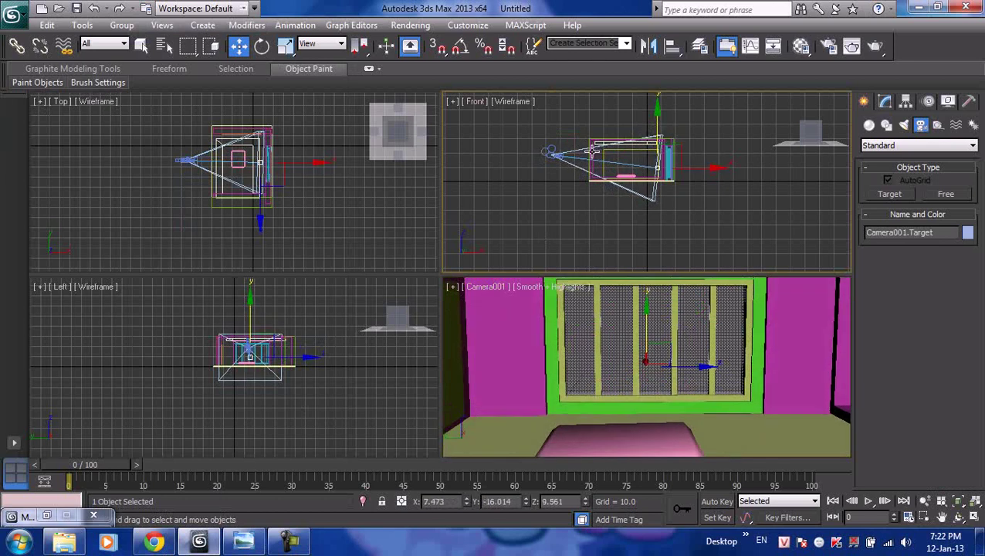
- Shift the camera left in Front and Top views to frame the window, then activate the camera view
click(559, 154)
drag(562, 154, 536, 155)
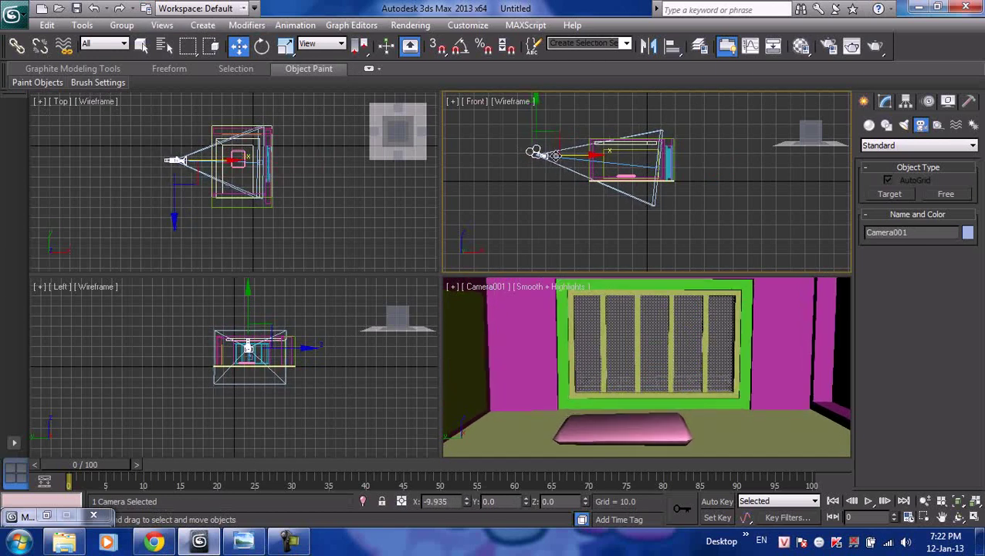
click(160, 208)
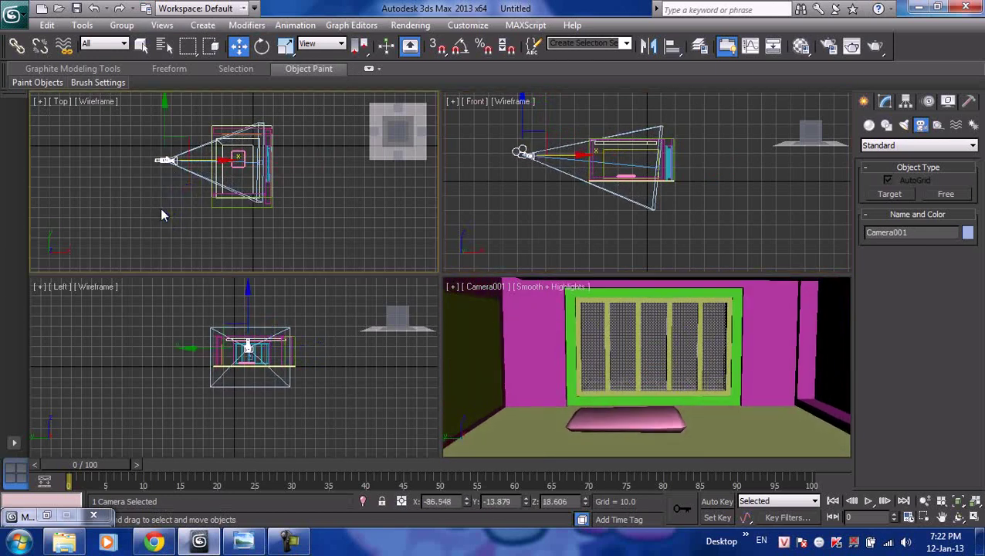
click(164, 162)
mouse_move(165, 126)
mouse_down()
mouse_move(169, 138)
mouse_move(169, 124)
mouse_up()
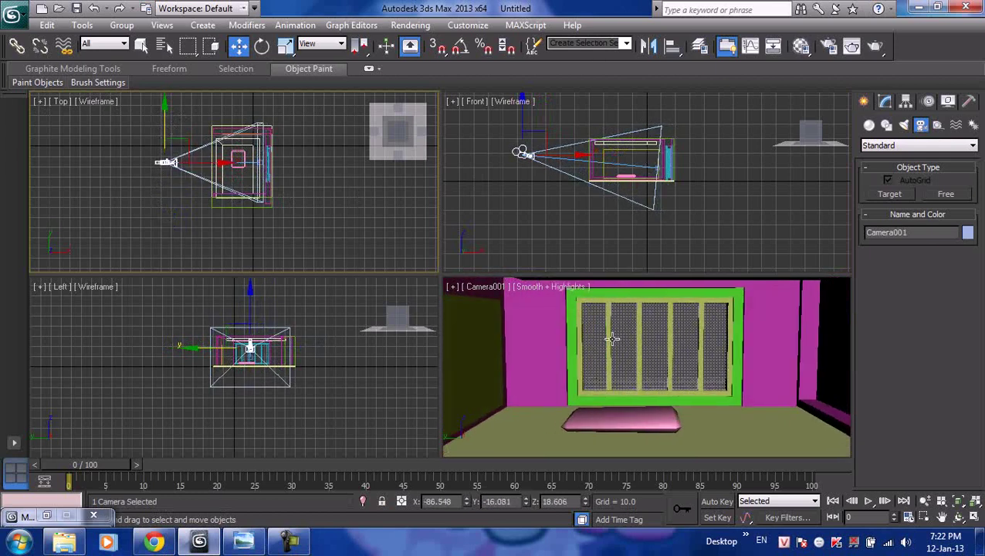
right_click(541, 330)
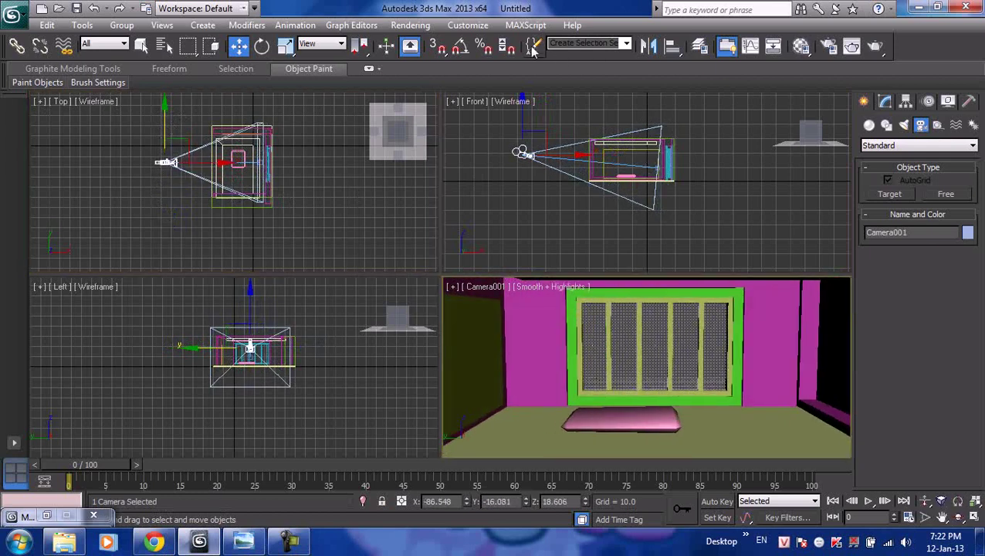
click(410, 24)
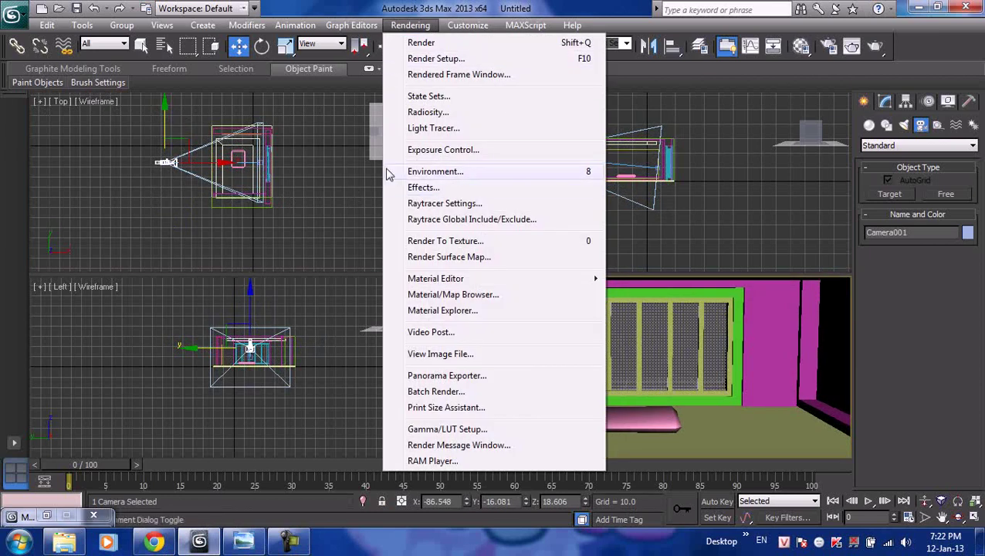
click(455, 177)
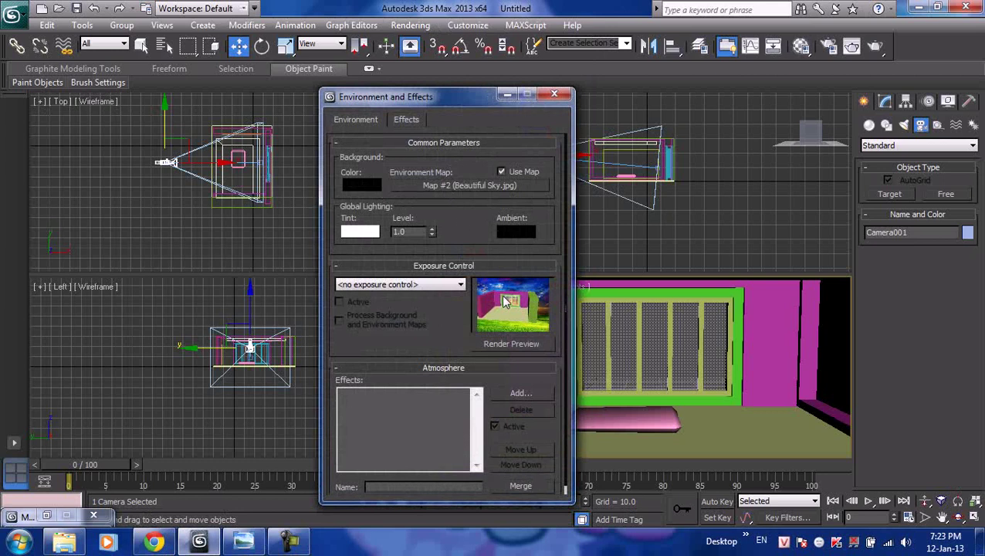
click(470, 187)
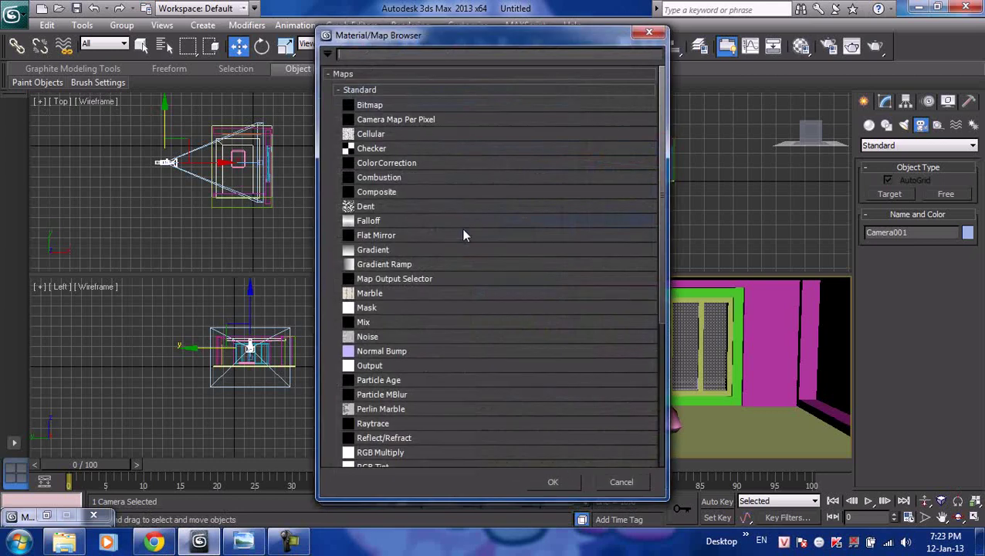
double_click(370, 105)
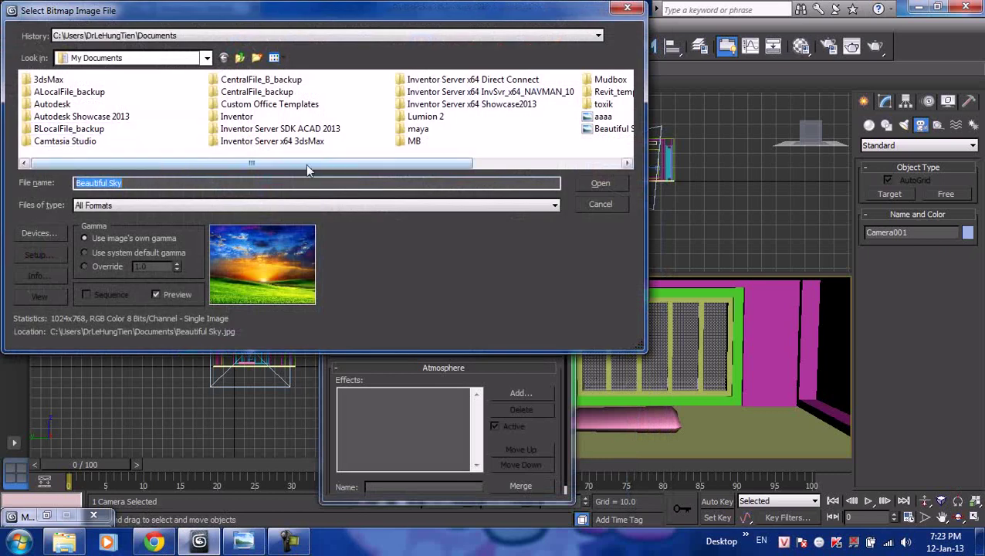
drag(442, 171, 545, 157)
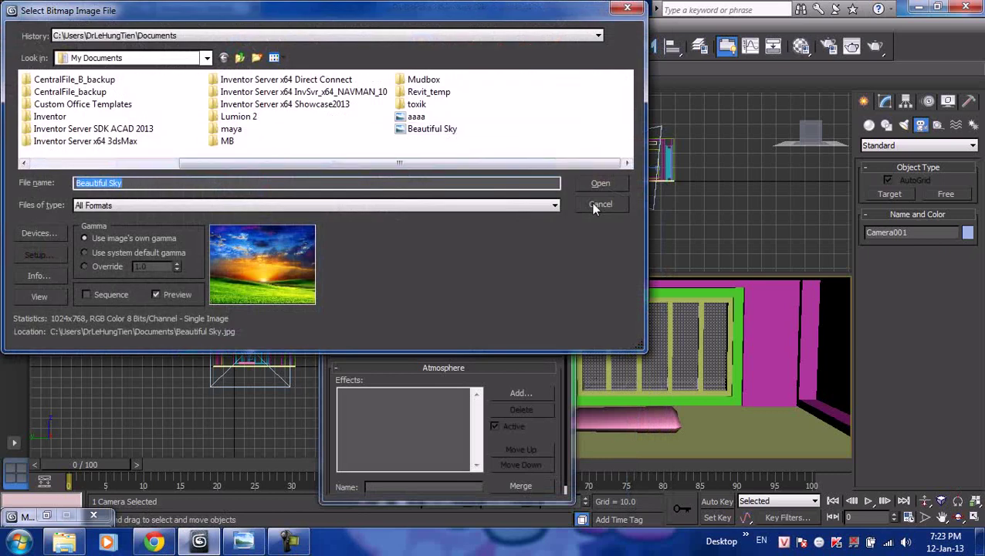
click(595, 205)
- Close Environment and Effects, maximize the camera view and render it
click(561, 96)
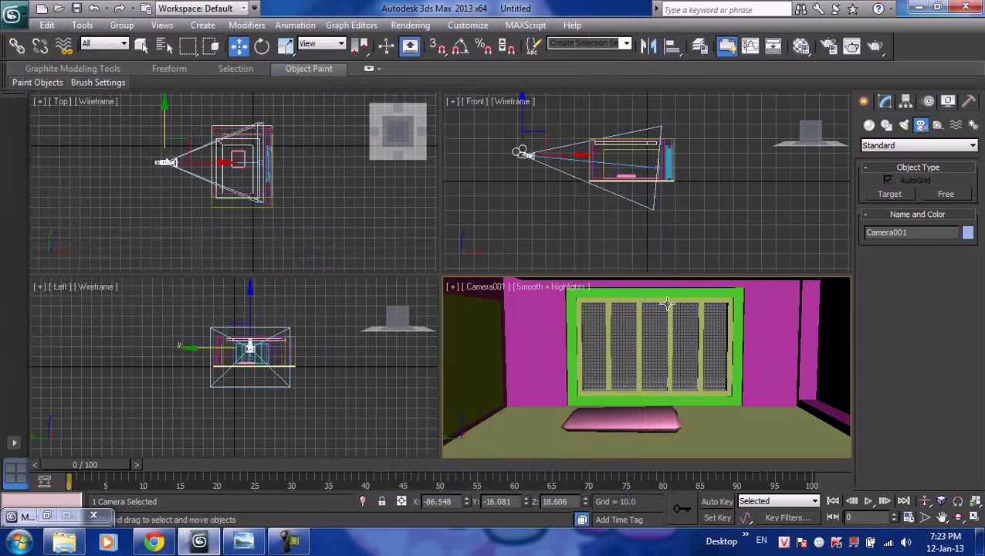
click(974, 516)
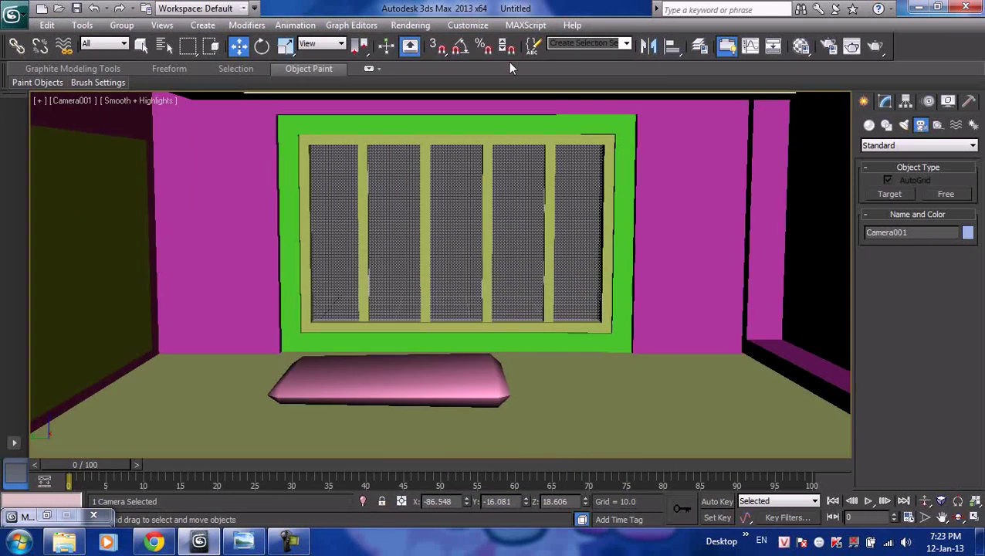
click(410, 25)
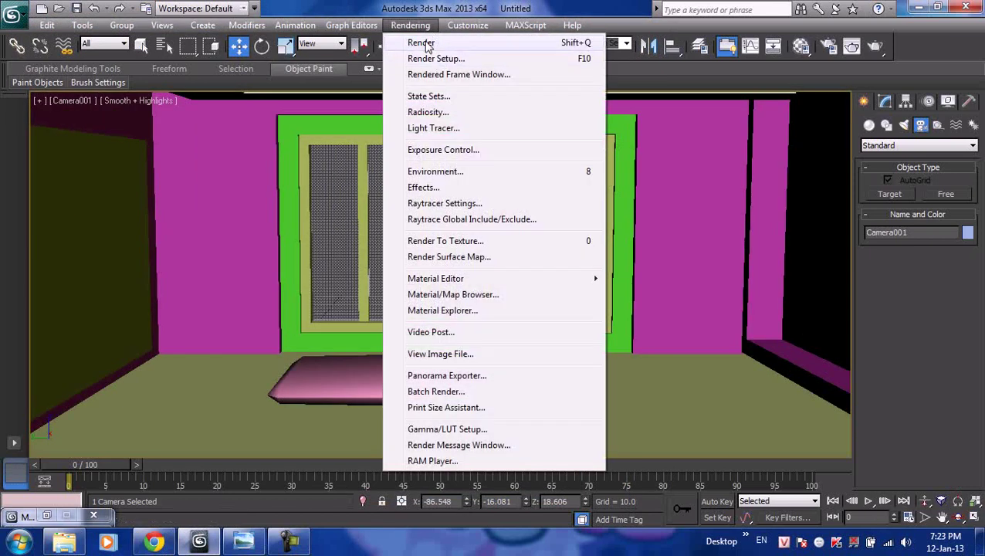
click(426, 44)
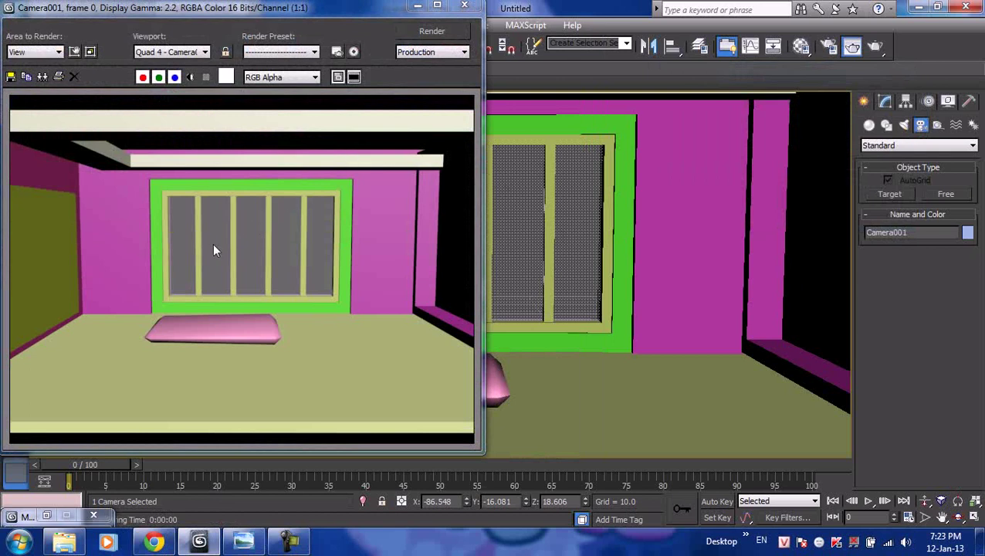
click(463, 7)
- Render the camera view again from Render Setup, then close both windows
click(409, 24)
click(478, 59)
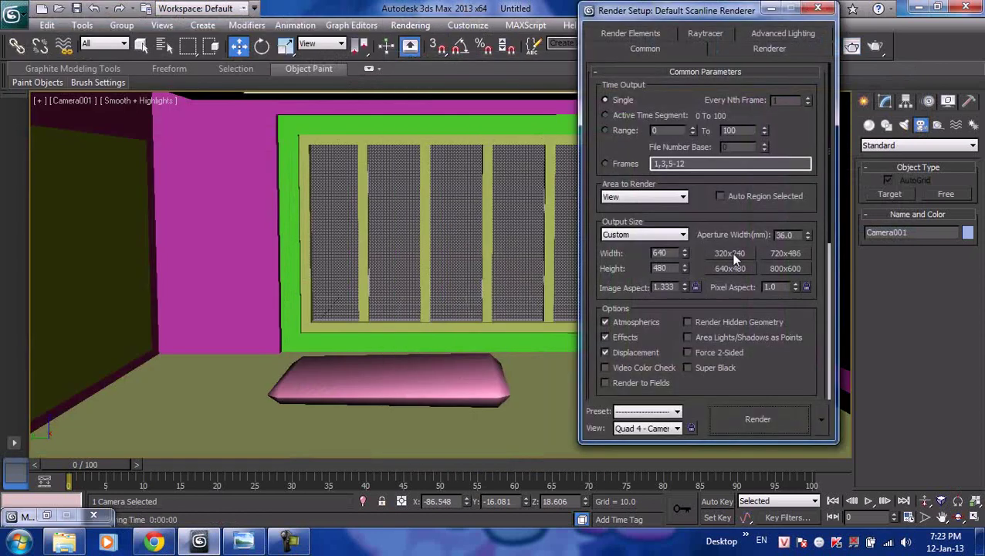
click(747, 425)
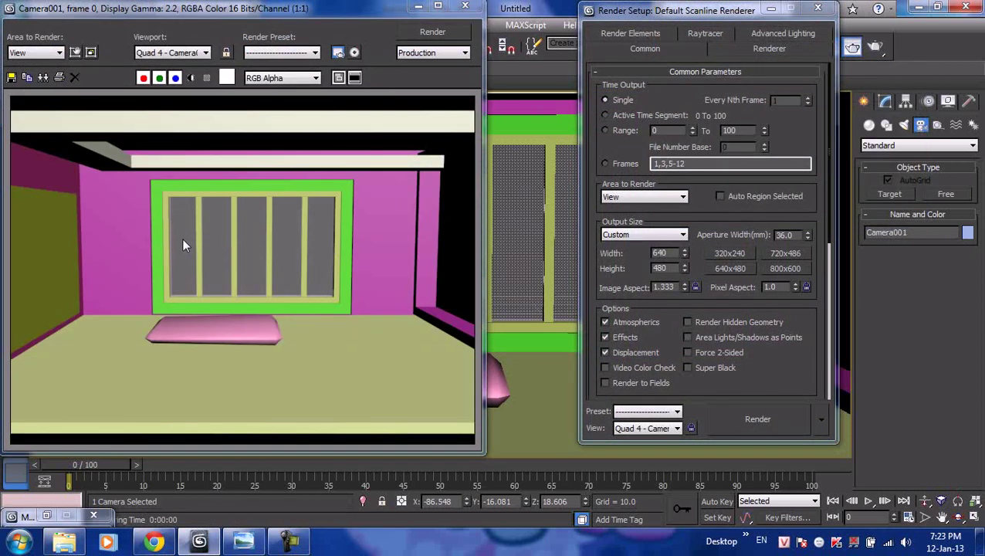
click(817, 9)
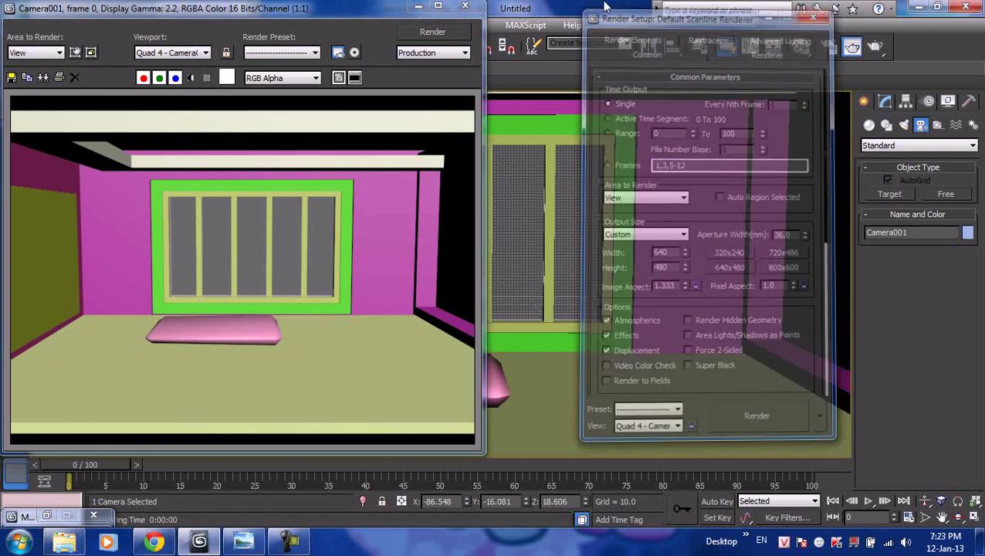
click(465, 6)
- Open the Material Editor, browse the sample slots and select the 07-Default material
key(m)
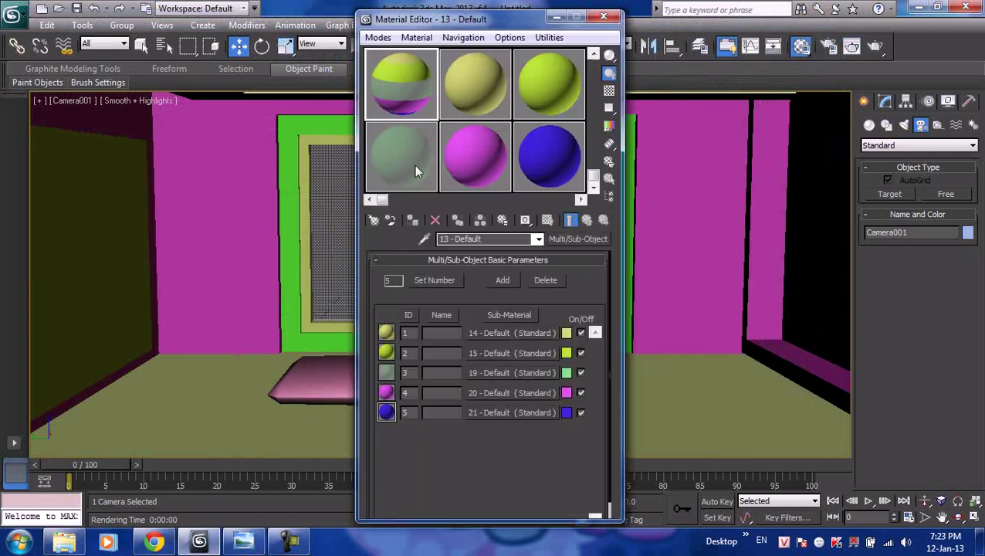
scroll(596, 71, up, 1)
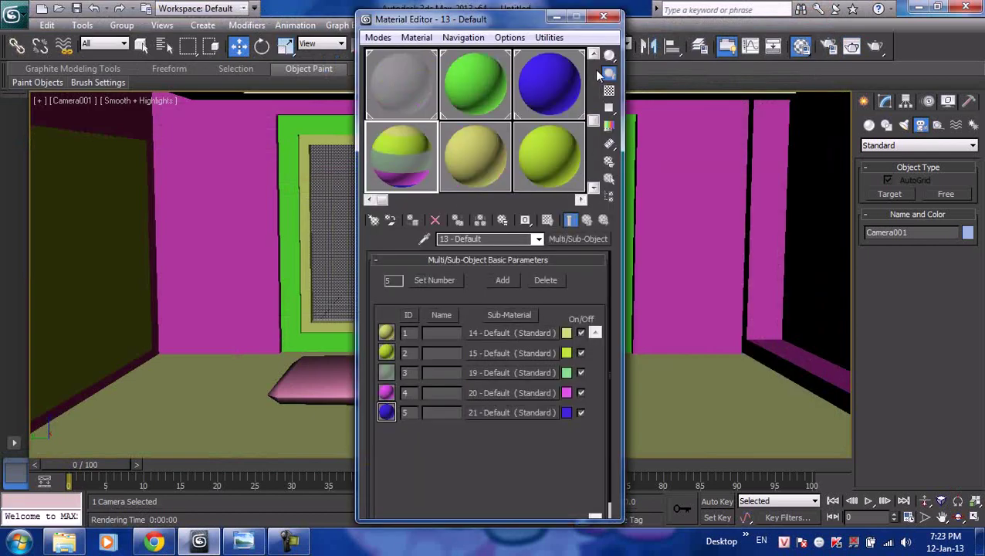
click(382, 80)
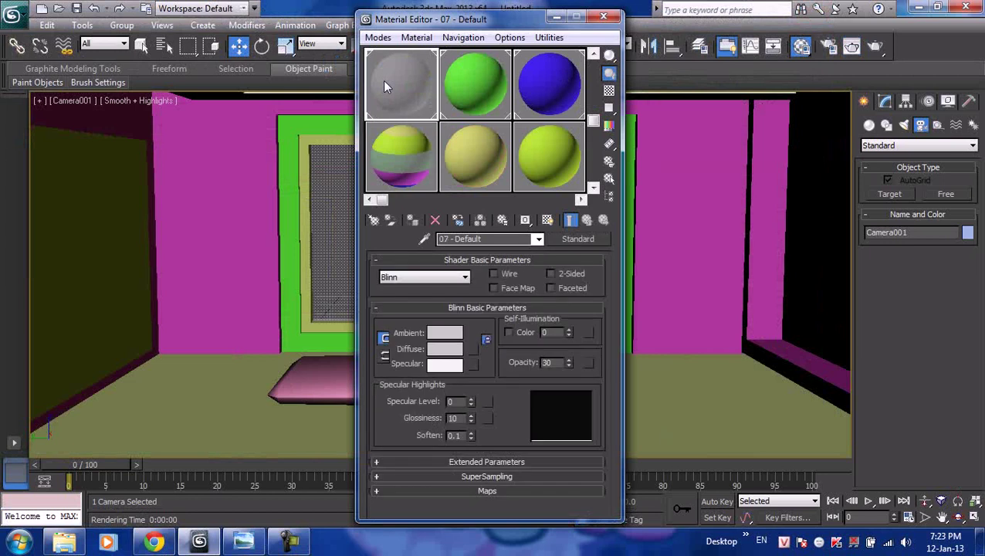
click(593, 54)
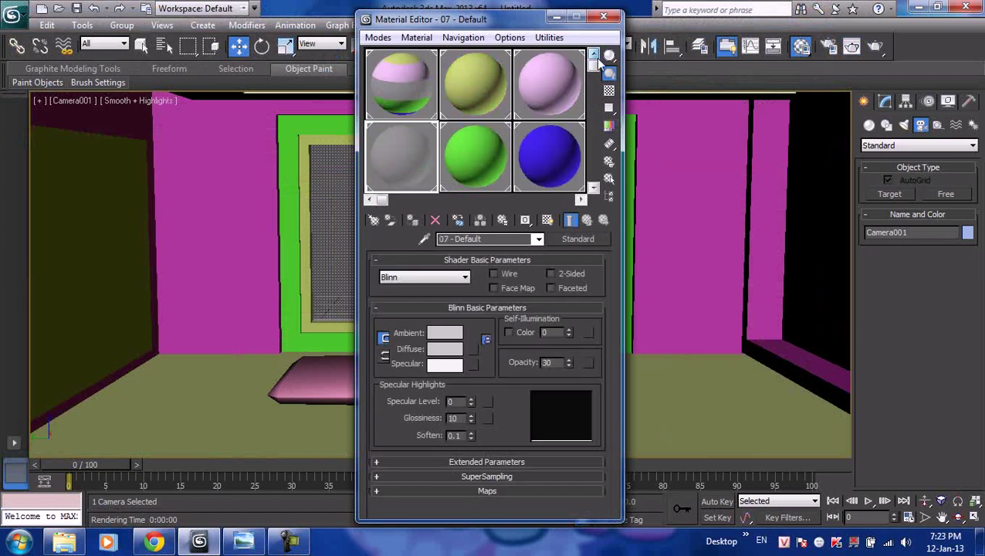
click(413, 77)
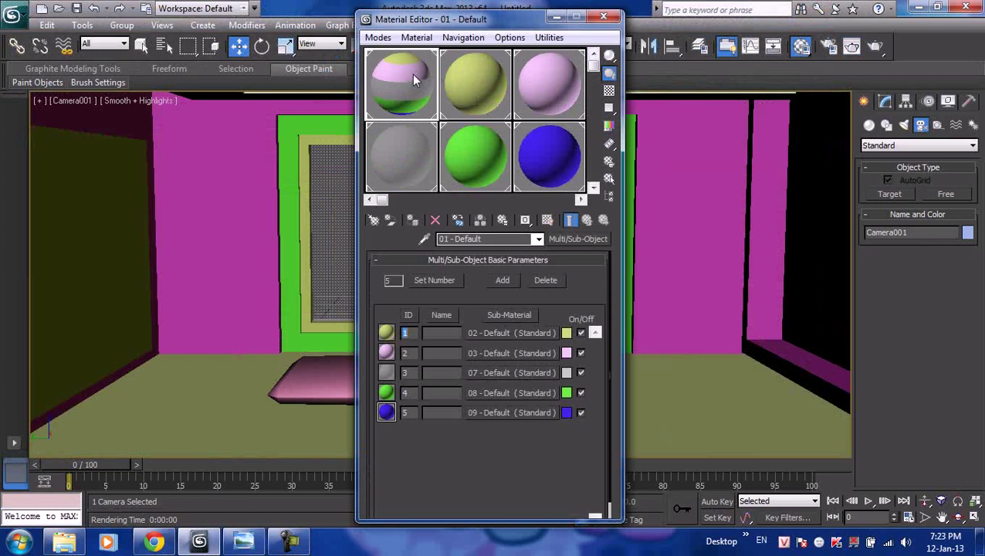
click(425, 157)
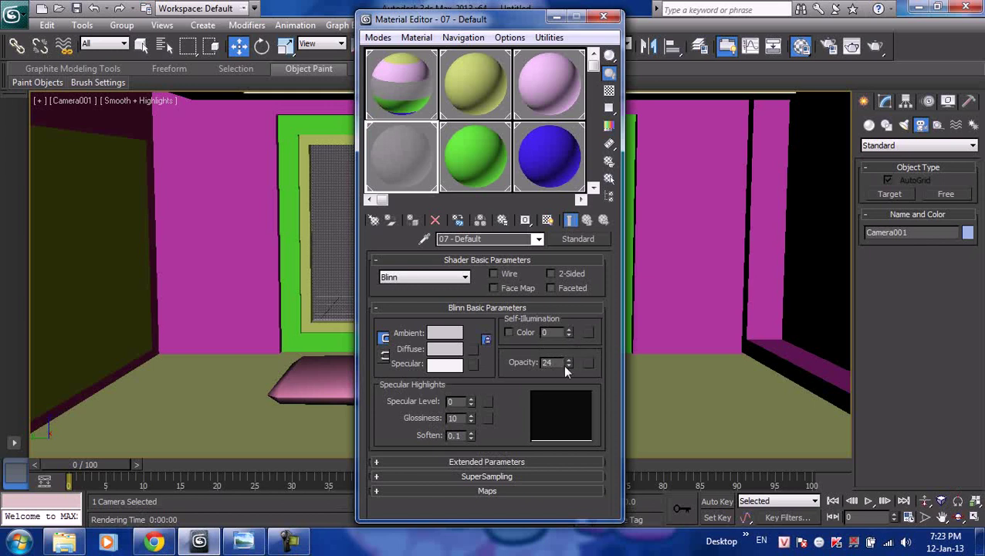
- Lighten 07-Default's diffuse to 203 grey, set opacity to 15 and close the editor
click(445, 351)
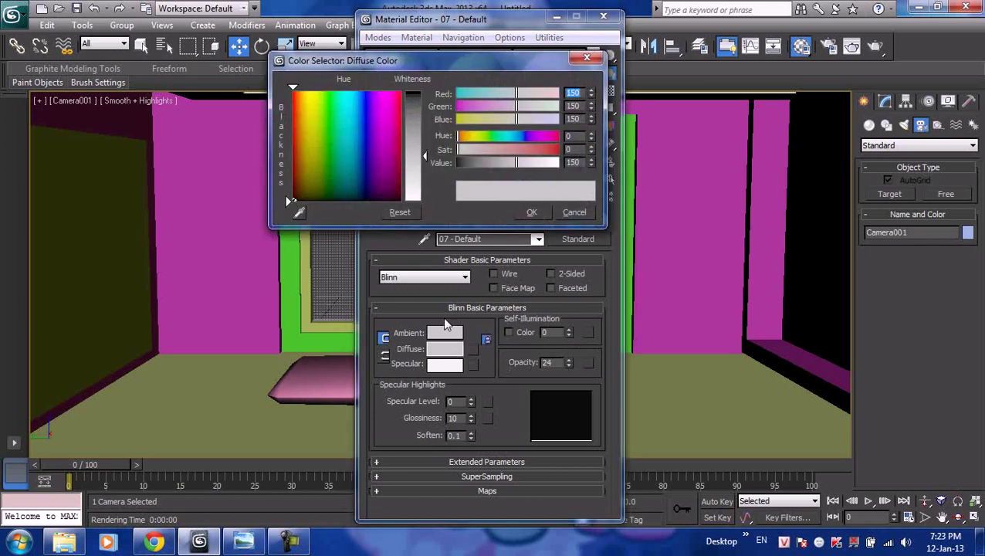
drag(424, 159, 425, 165)
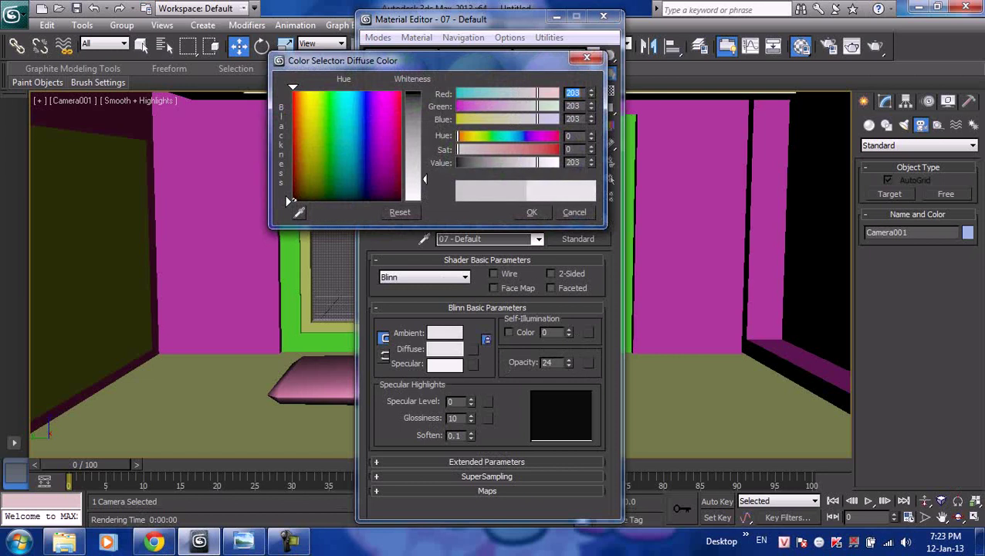
click(532, 212)
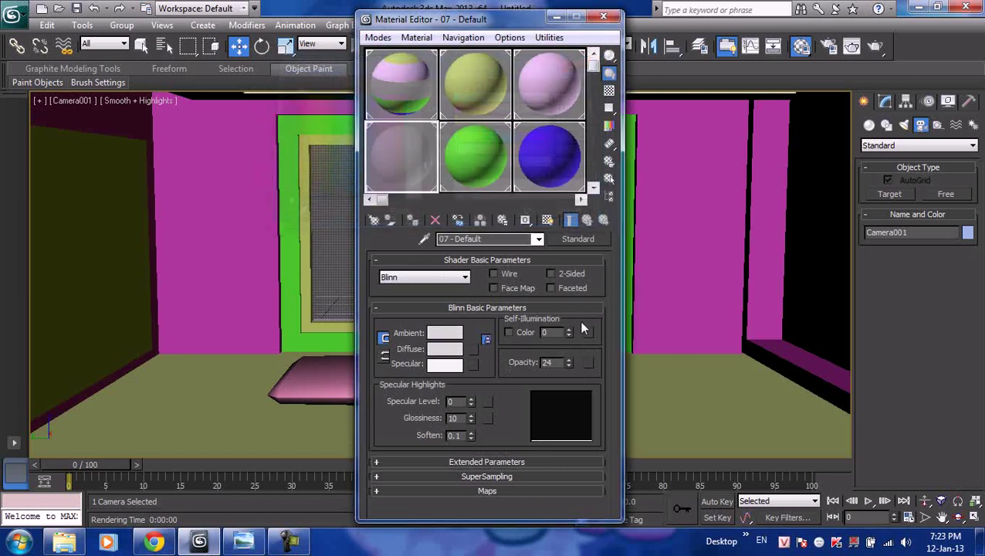
text(15)
key(Return)
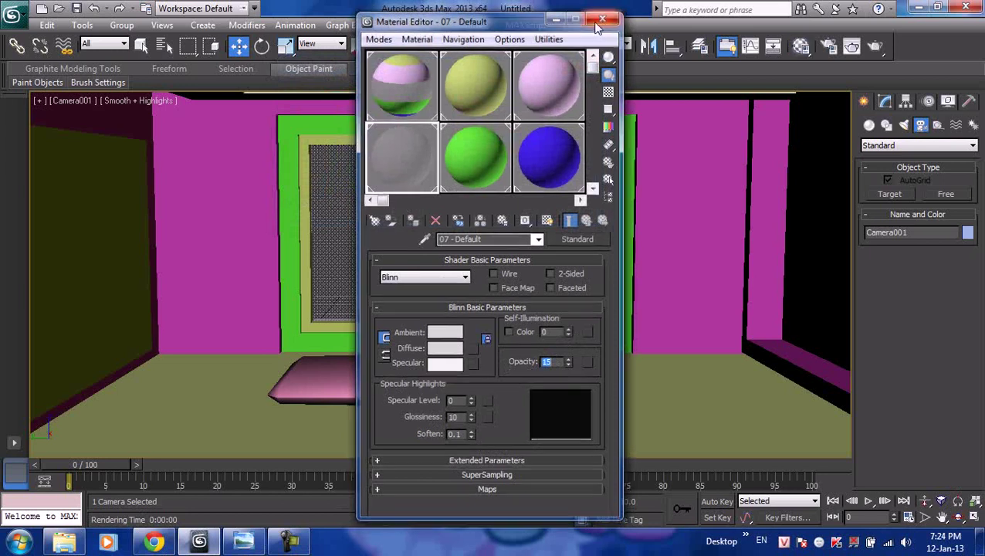
click(600, 21)
click(410, 24)
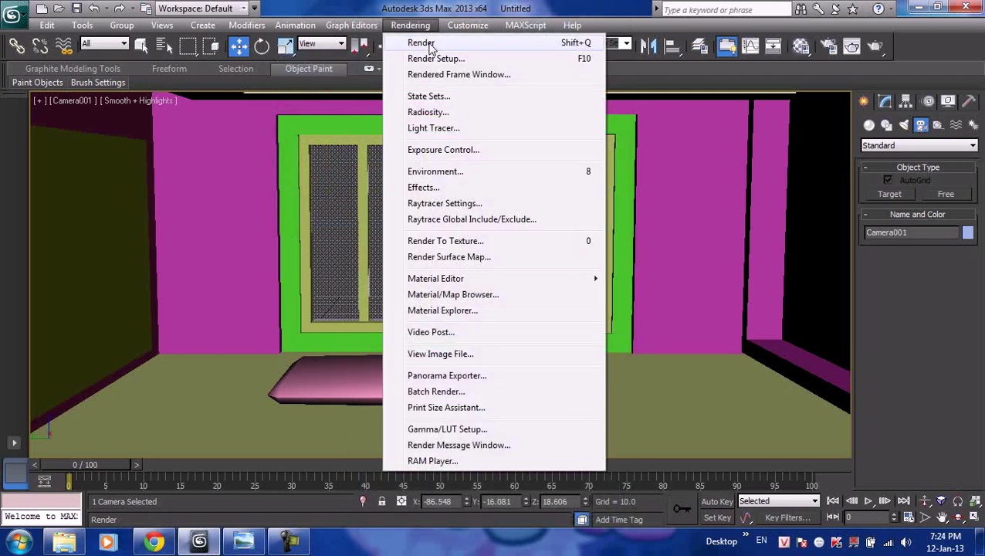
- Render the Camera001 view with the updated glass material
click(423, 43)
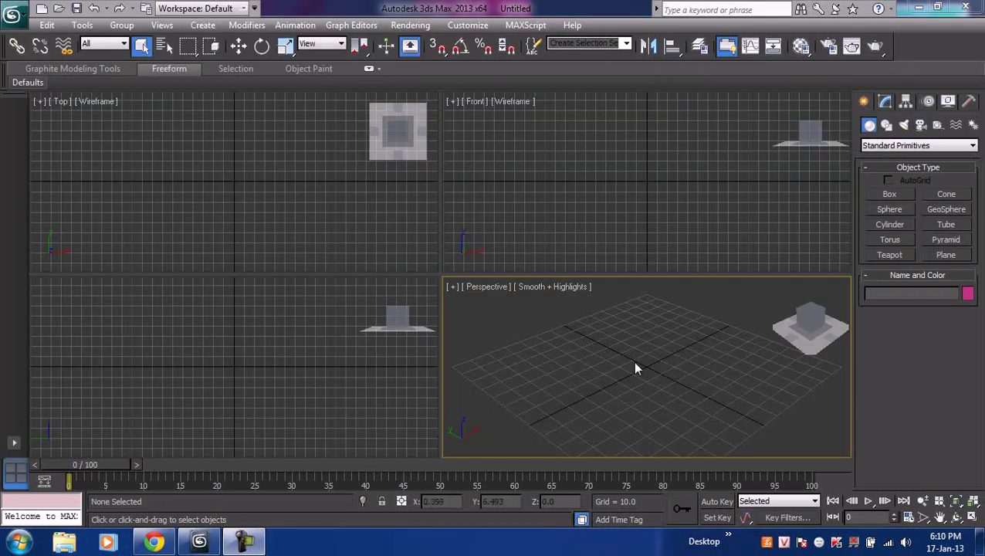
- Maximize the Perspective view and draw a box, a sphere in front and a cylinder beside it
click(971, 517)
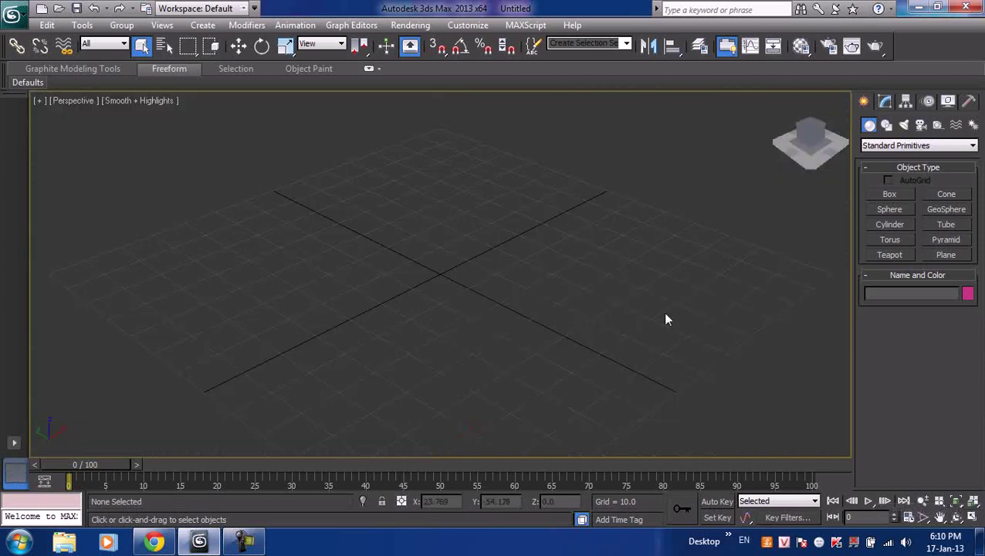
click(890, 194)
mouse_move(369, 175)
mouse_down()
mouse_move(400, 256)
mouse_move(399, 244)
mouse_up()
click(383, 158)
click(895, 210)
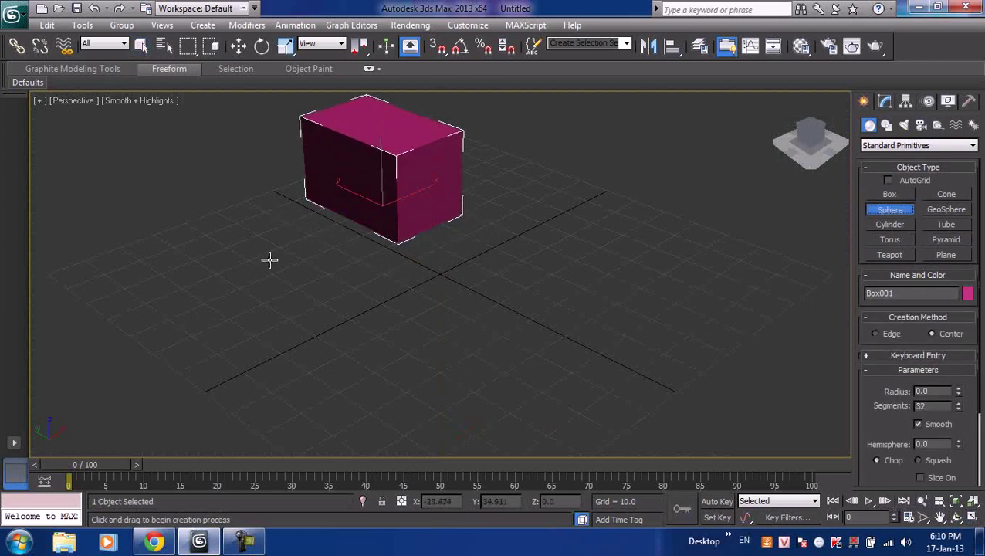
drag(235, 290, 300, 254)
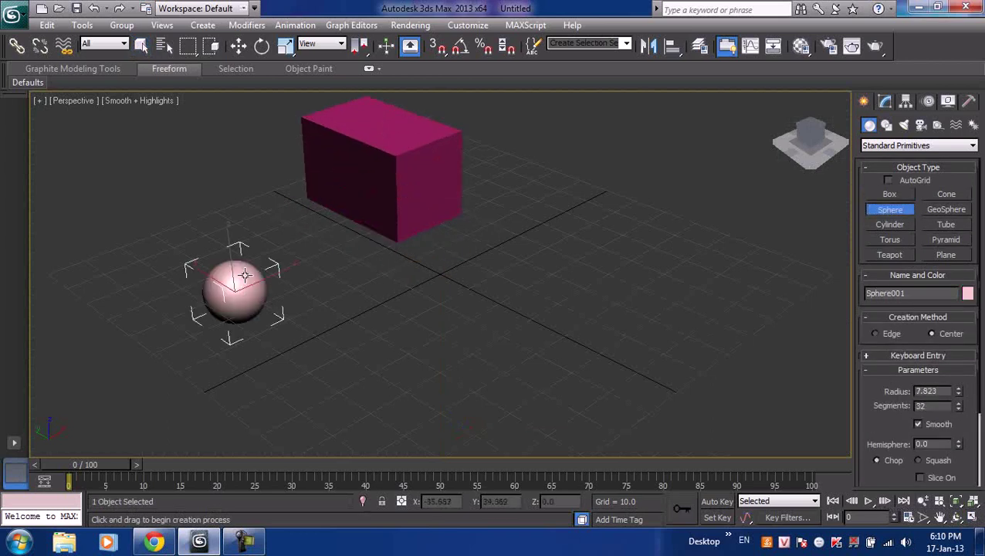
click(894, 224)
drag(534, 295, 591, 288)
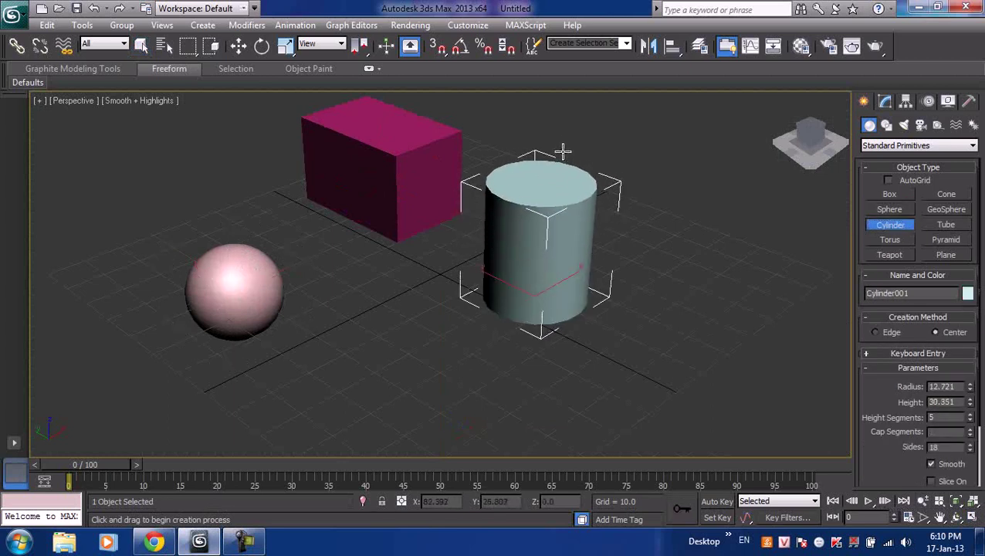
click(568, 155)
right_click(571, 160)
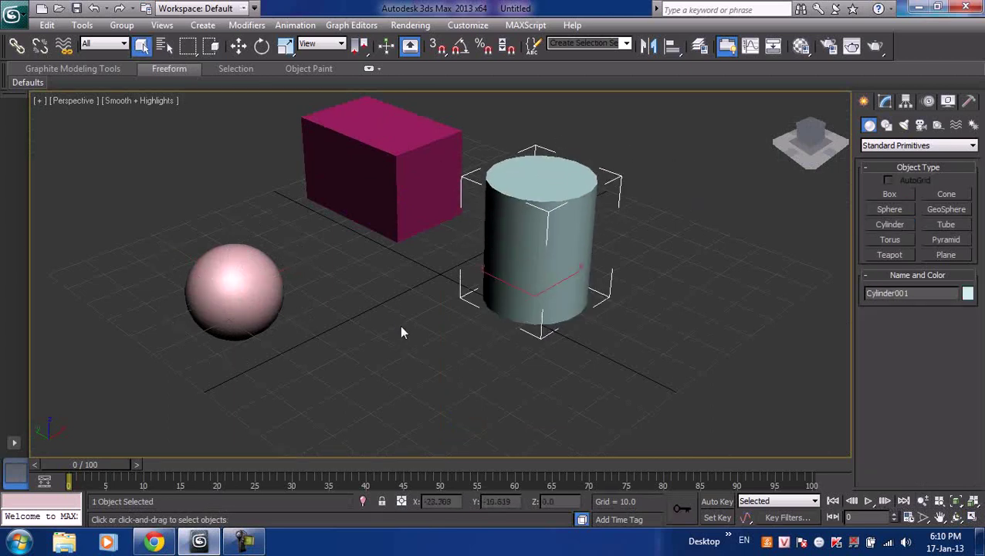
scroll(382, 302, down, 3)
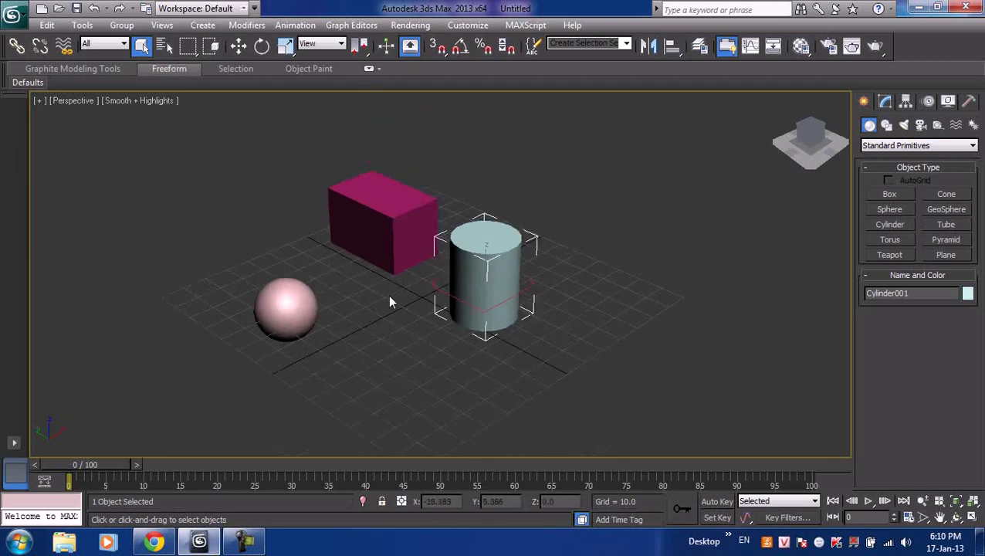
click(410, 25)
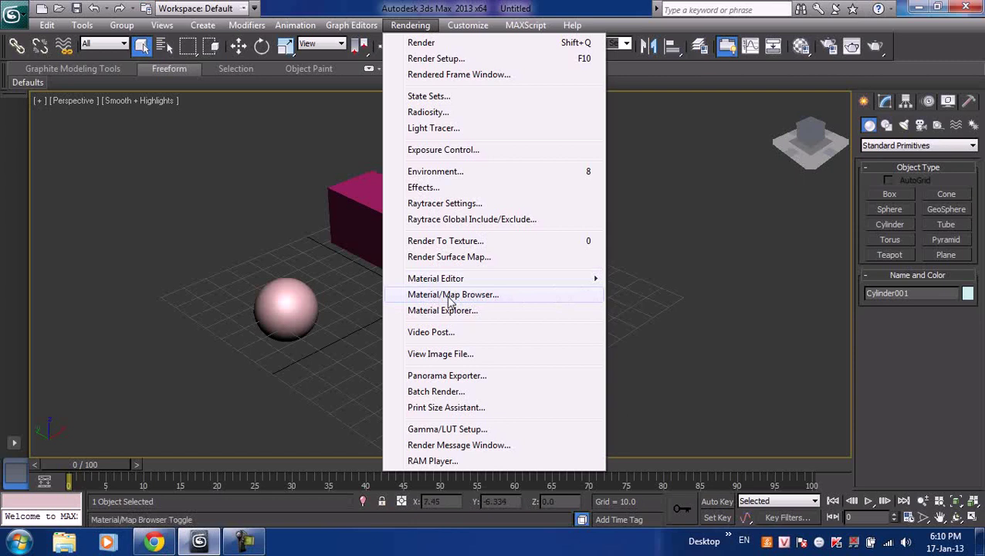
mouse_move(436, 278)
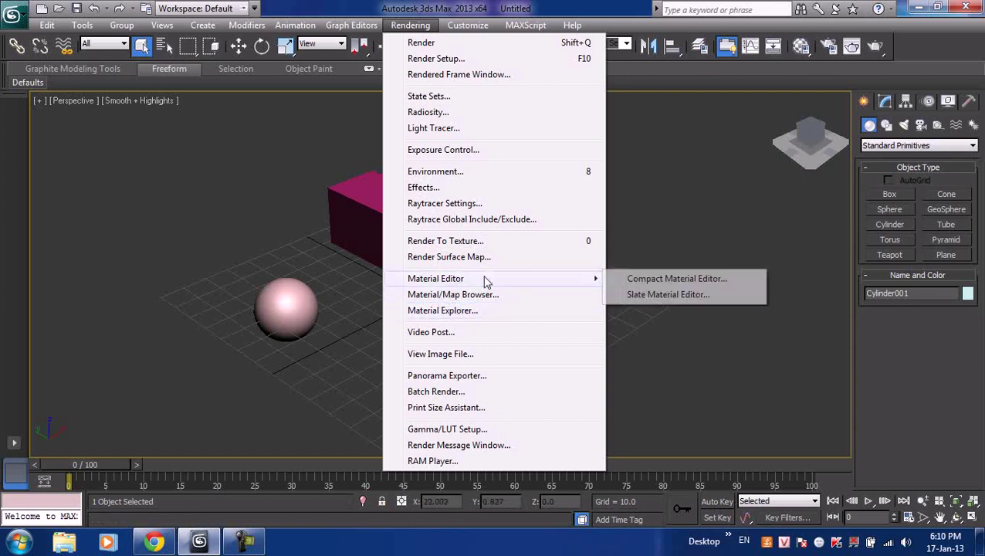
- Deselect the cylinder and open the Compact Material Editor with M
click(708, 212)
click(657, 220)
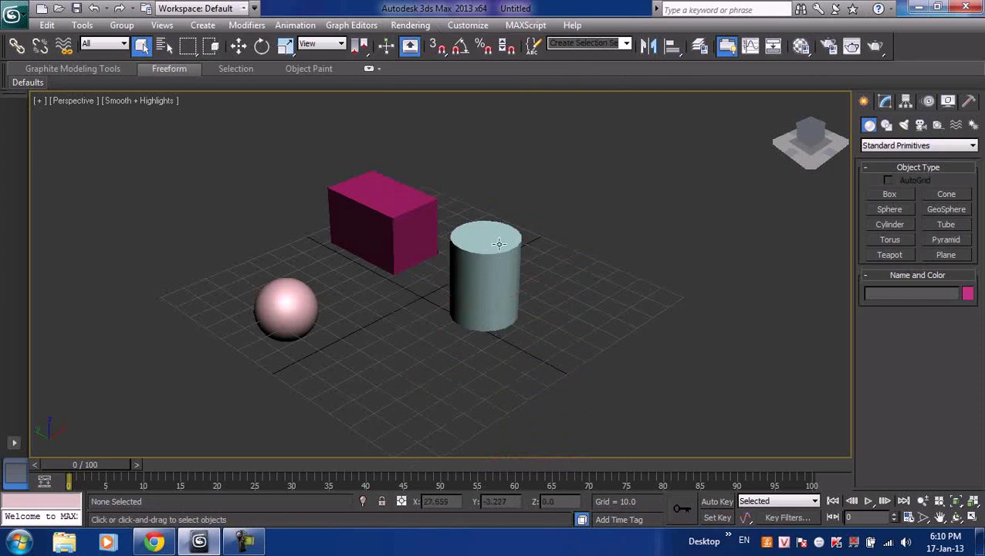
click(410, 24)
click(728, 288)
key(m)
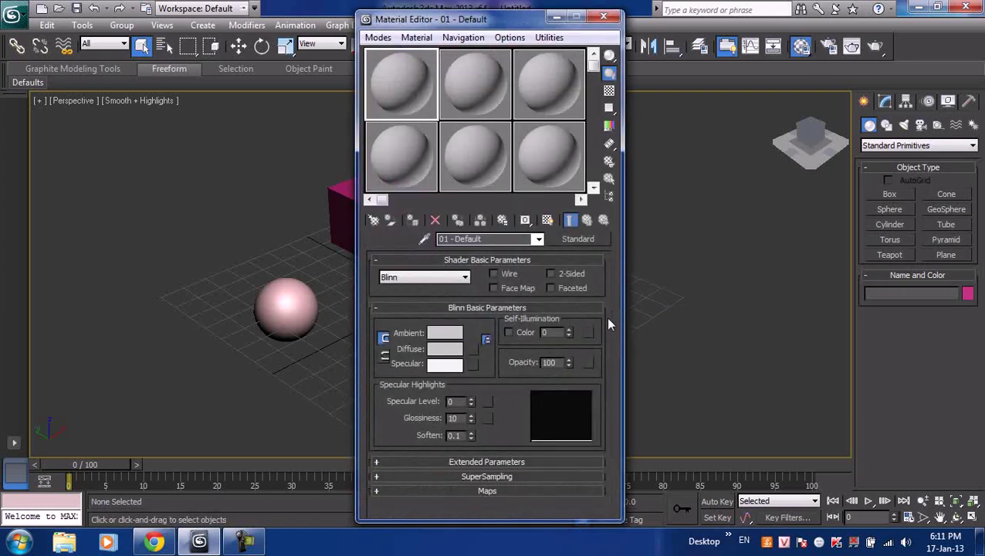
- Choose Slate Material Editor from the Modes menu
click(378, 37)
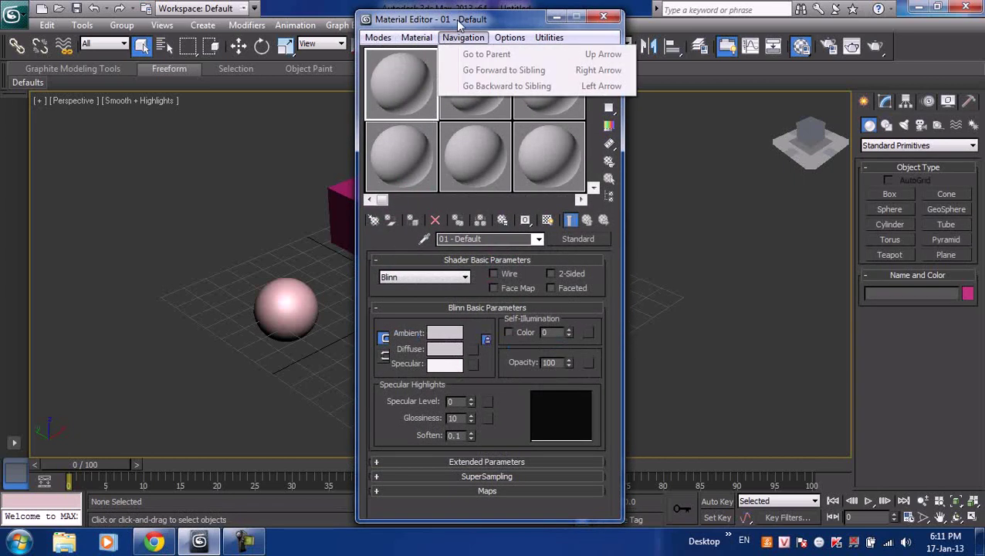
click(378, 37)
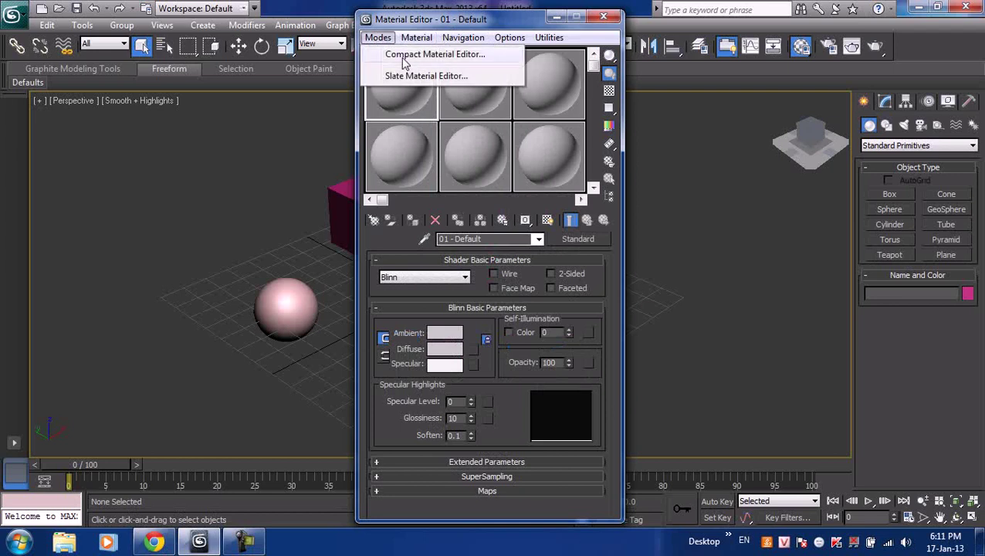
click(429, 55)
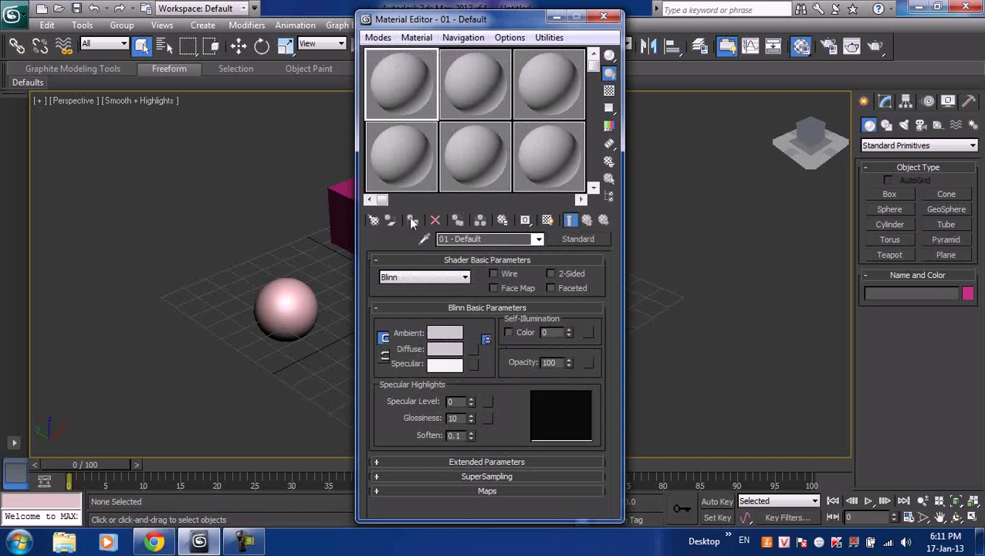
click(377, 37)
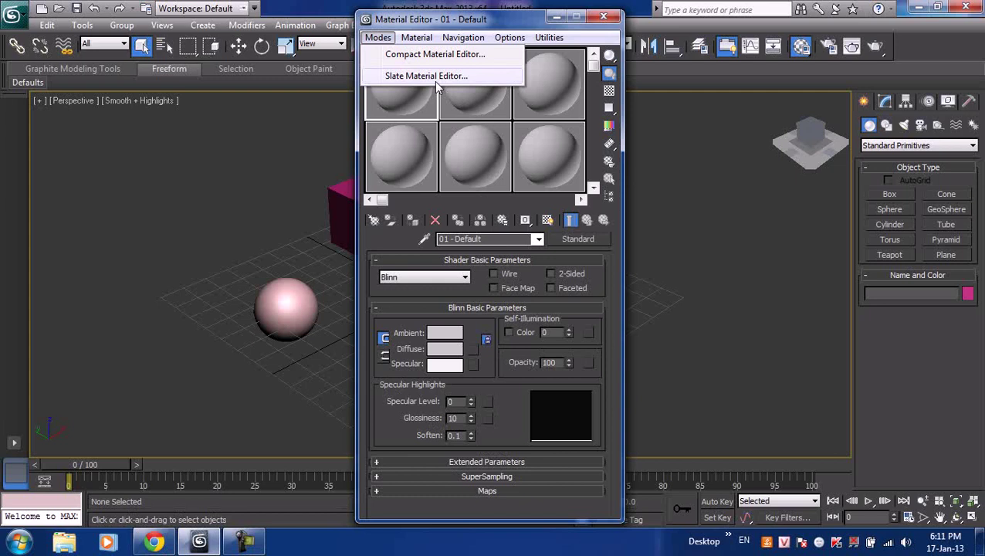
click(437, 81)
- Add Architectural Material #25 and a BARK5 bitmap node wired into its Diffuse Map
key(m)
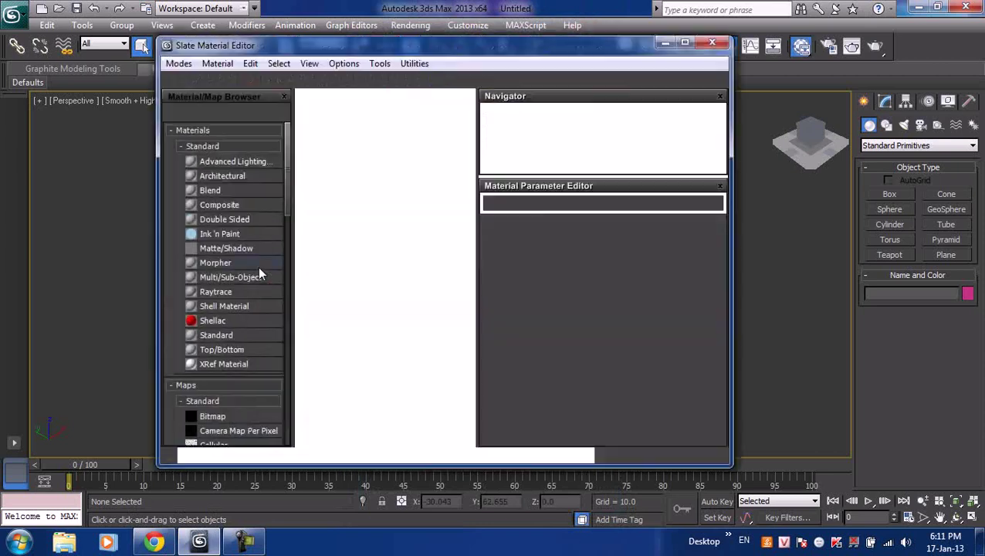
double_click(228, 178)
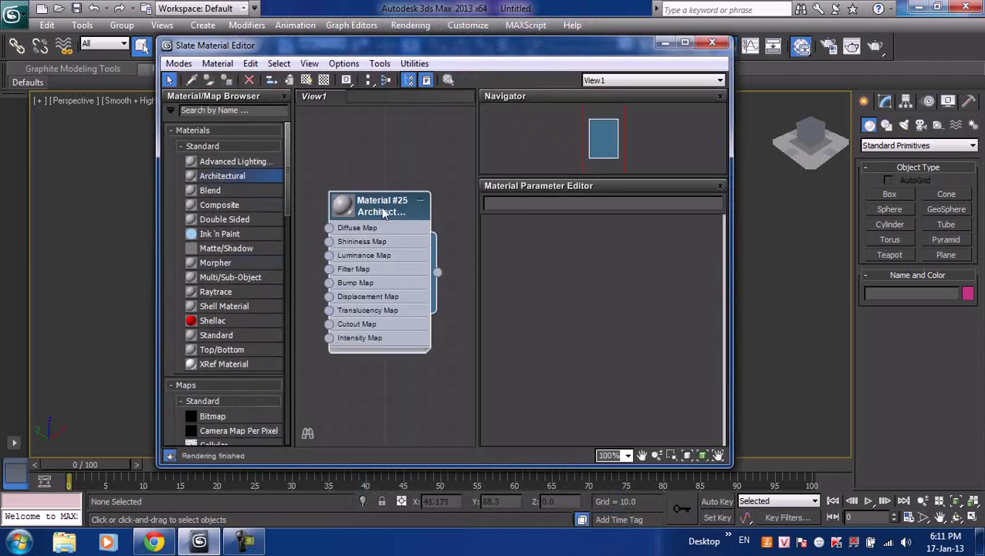
drag(379, 210, 394, 166)
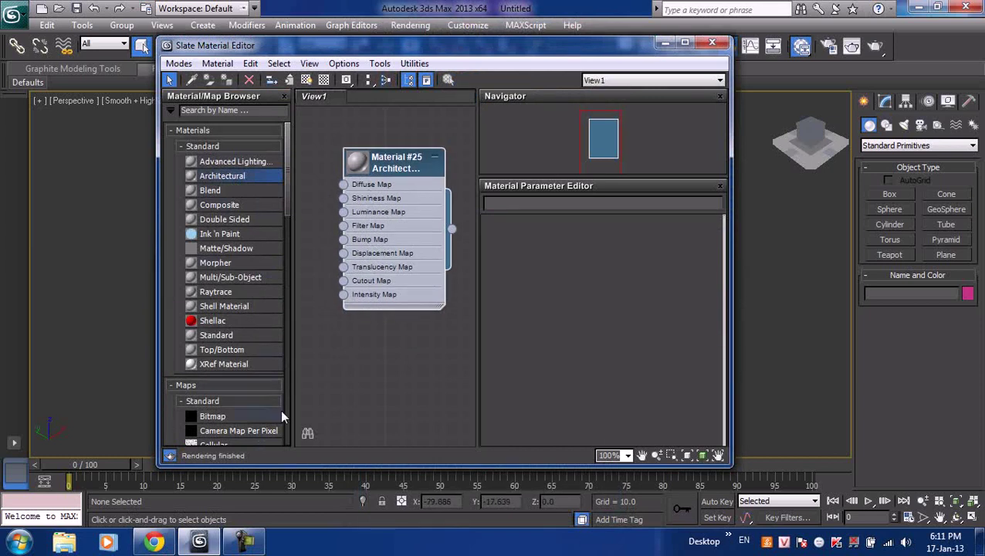
drag(214, 417, 395, 386)
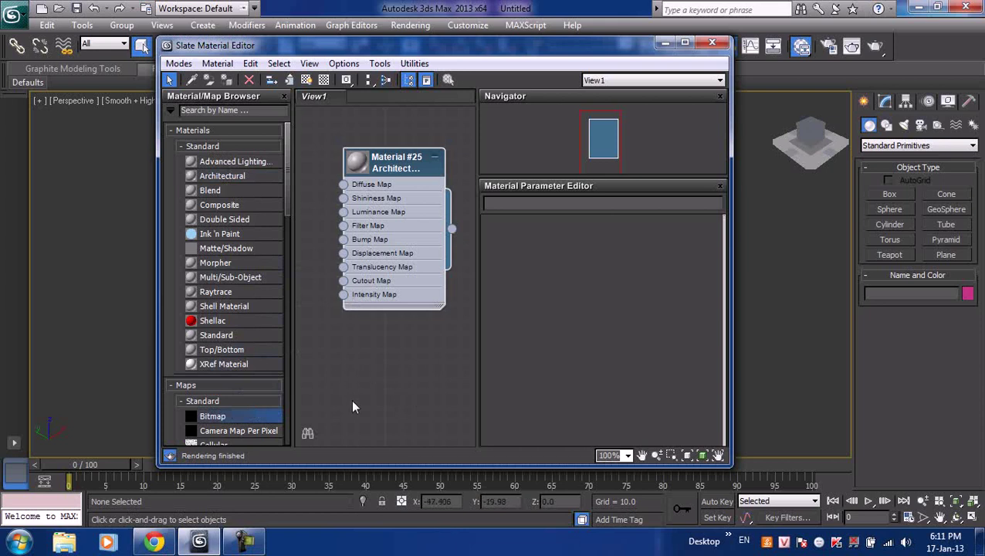
click(134, 109)
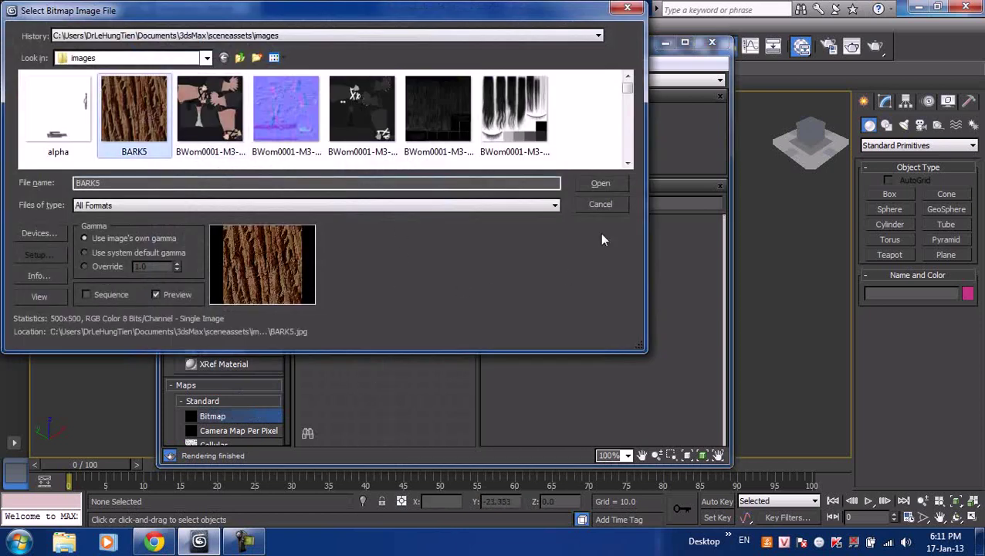
click(600, 183)
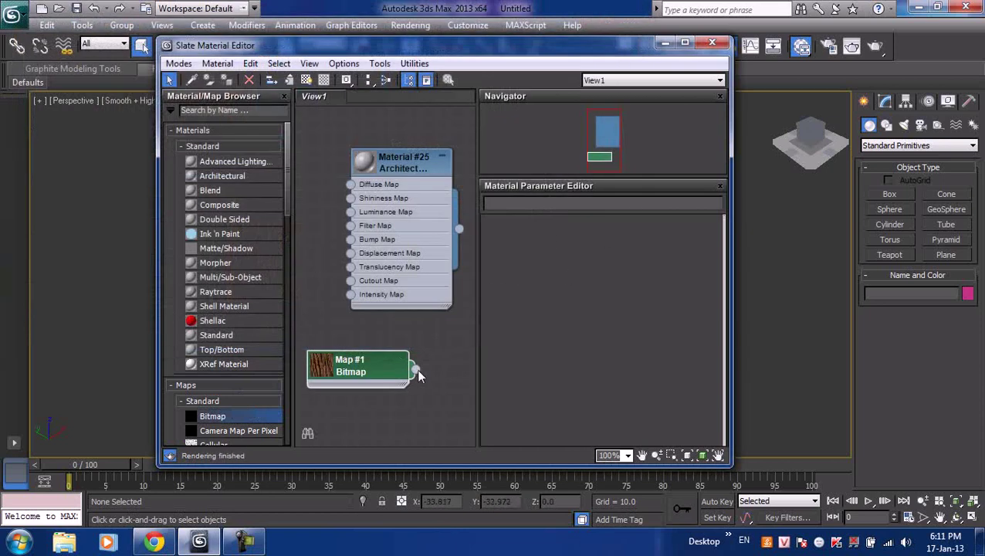
mouse_move(416, 369)
mouse_down()
mouse_move(350, 184)
mouse_move(335, 323)
mouse_up()
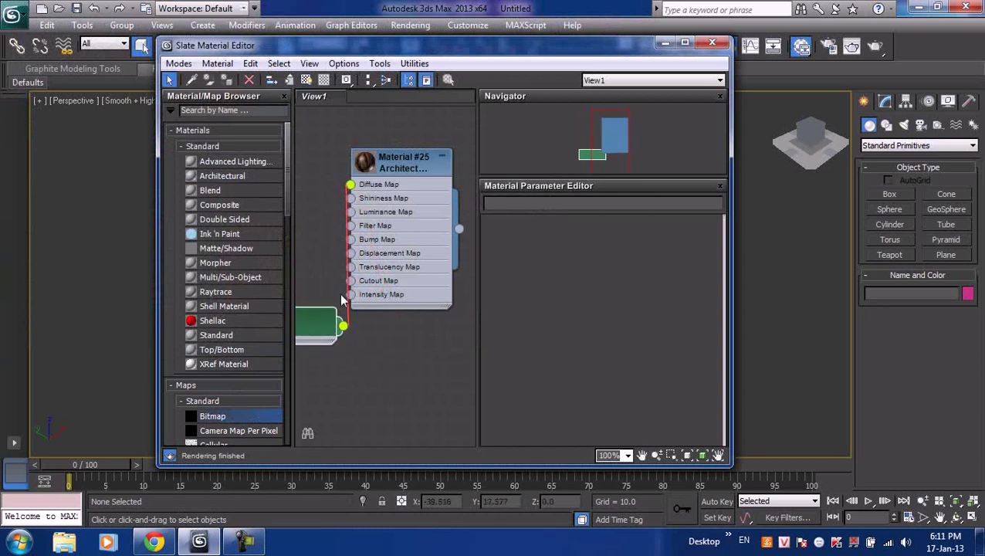
- Rearrange the Material #25 and Map #1 nodes in View1
drag(378, 162, 393, 206)
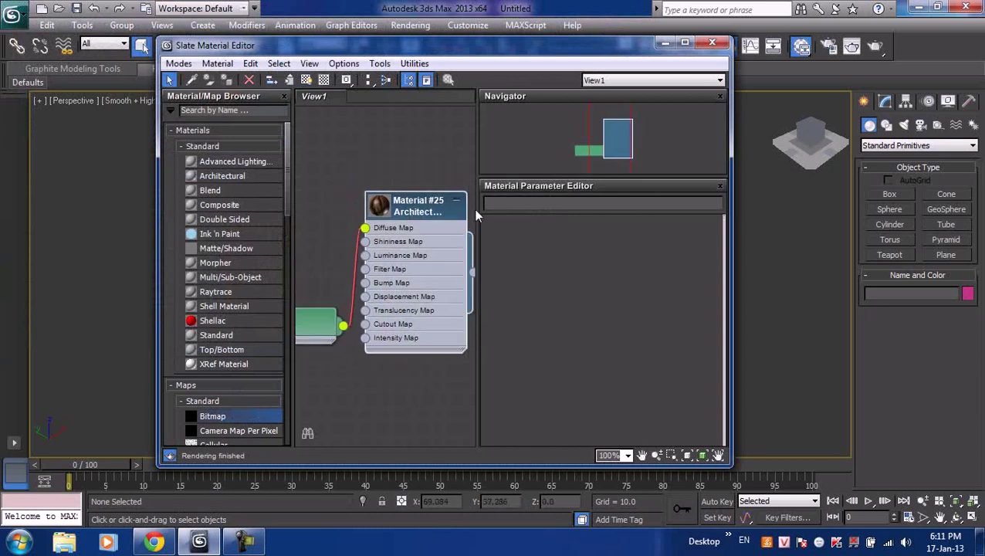
mouse_move(319, 328)
mouse_down()
mouse_move(334, 153)
mouse_move(317, 152)
mouse_up()
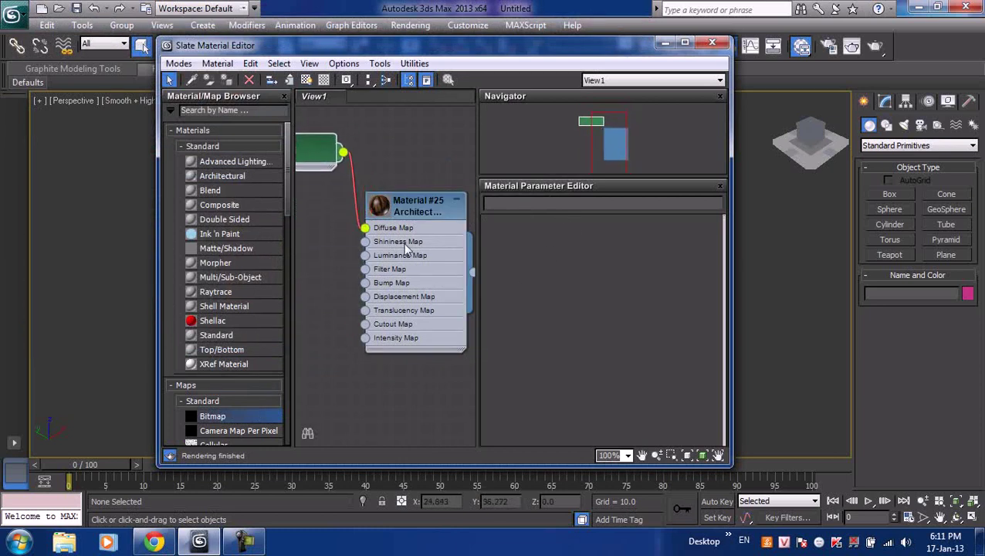
click(412, 209)
scroll(411, 209, down, 1)
scroll(412, 209, down, 1)
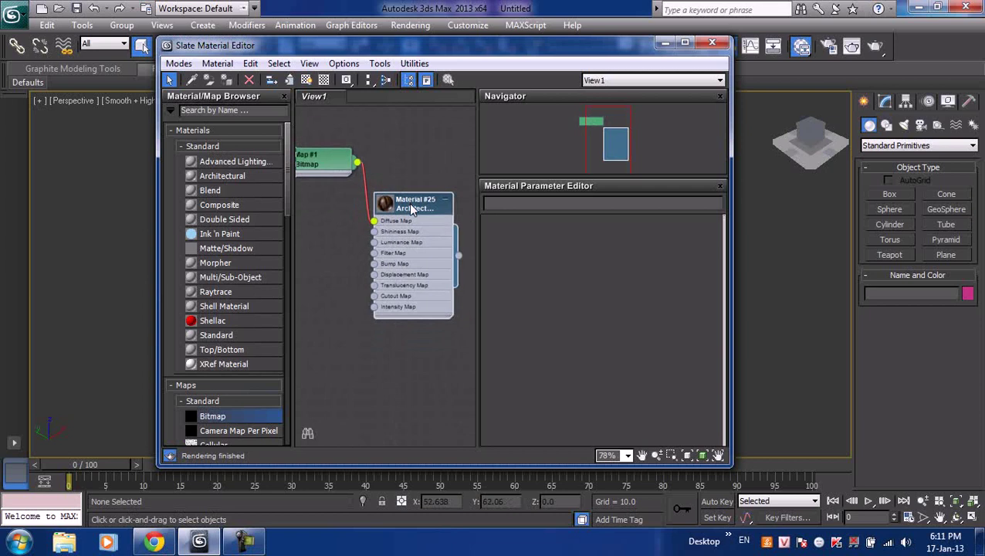
scroll(411, 208, down, 1)
scroll(409, 263, up, 1)
scroll(410, 236, up, 1)
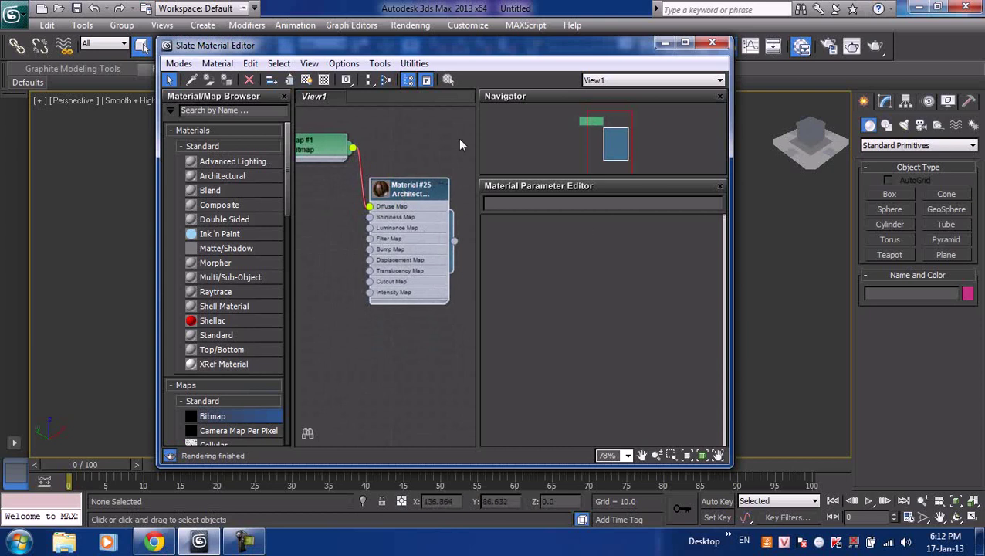
click(179, 64)
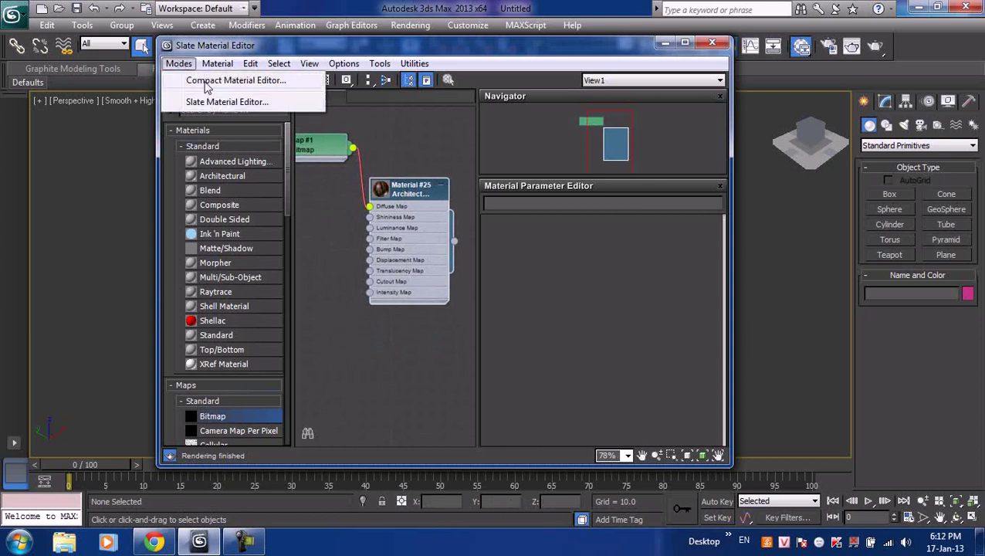
- Switch to the Compact Material Editor and open an enlarged preview of the first sample
click(232, 81)
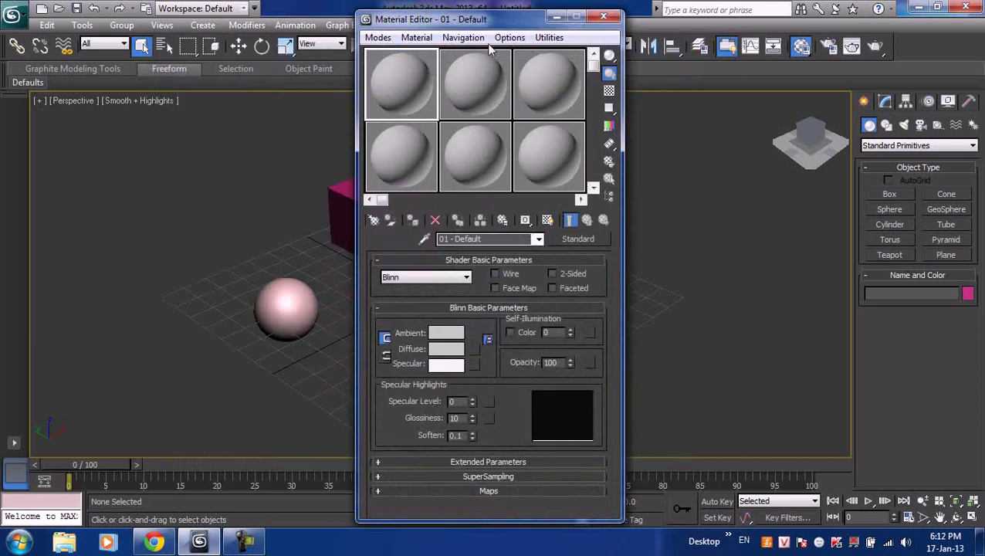
drag(488, 19, 438, 13)
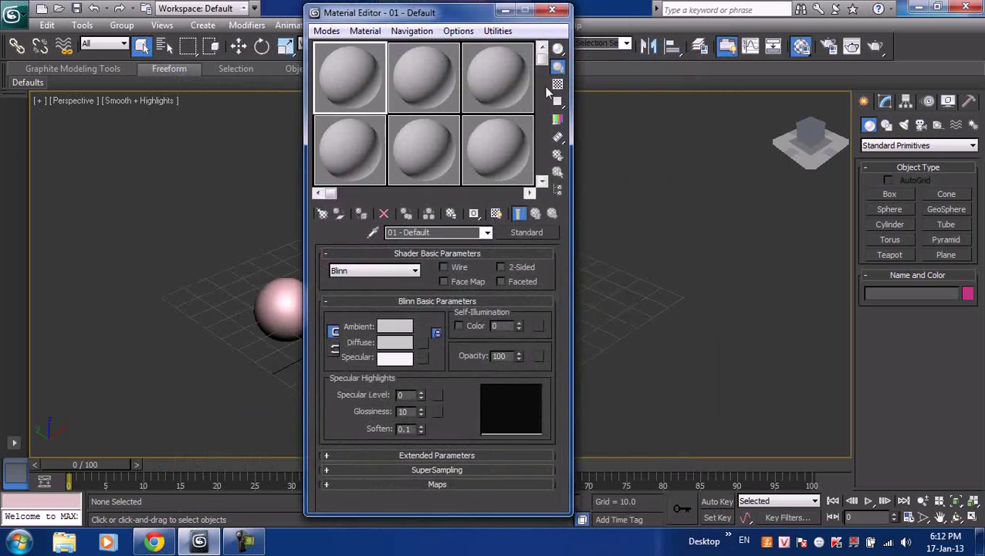
double_click(352, 87)
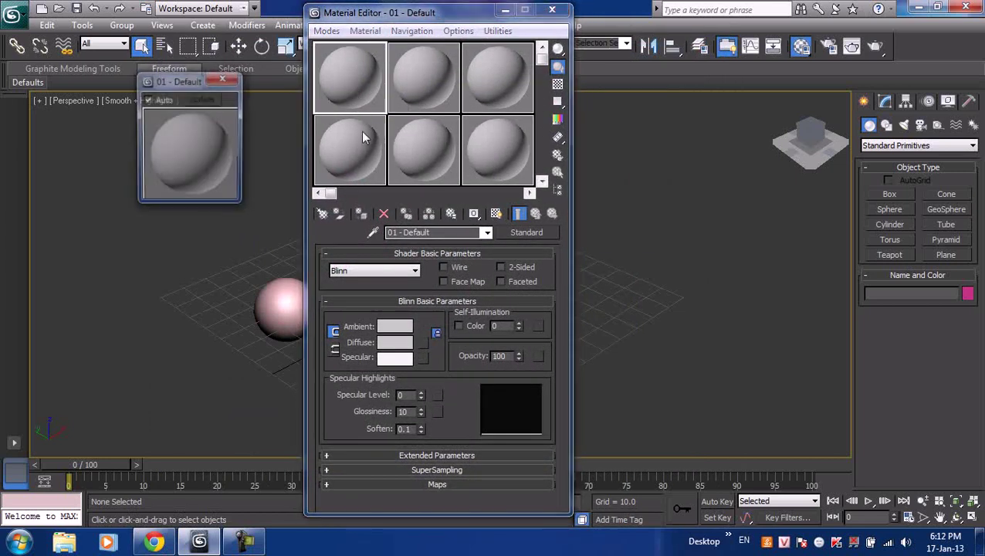
drag(240, 201, 331, 293)
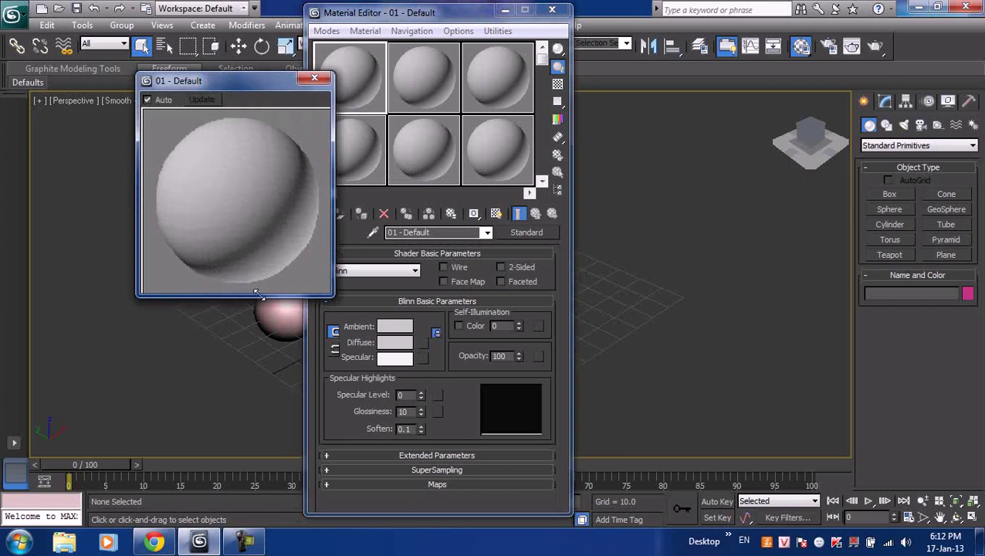
drag(219, 94, 144, 51)
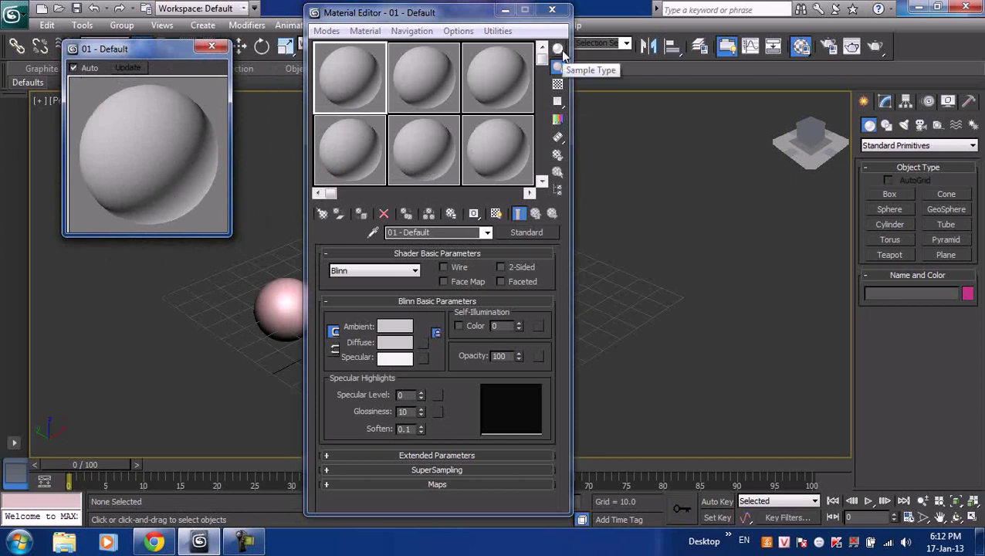
- Pick the sample object shape and turn Backlight on for the sample
click(560, 50)
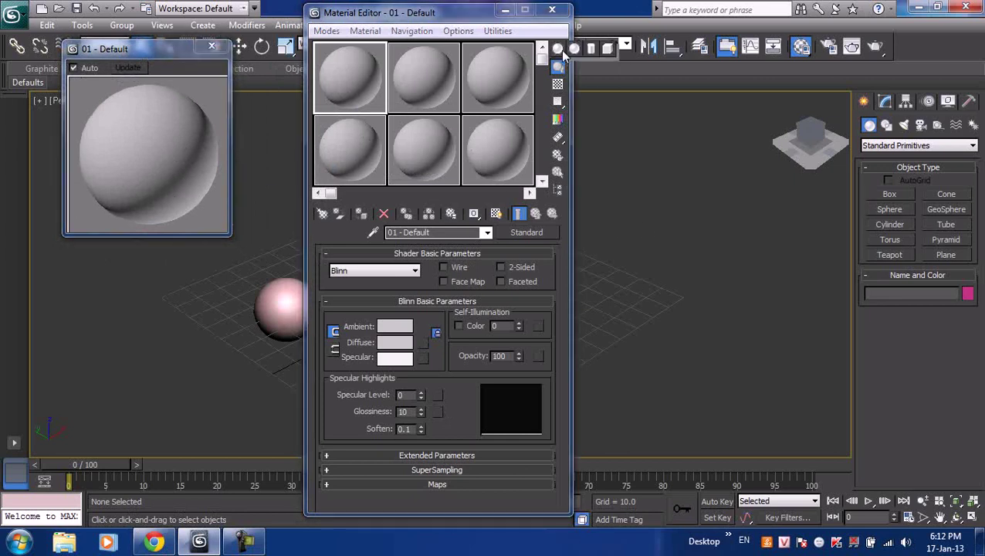
mouse_move(560, 49)
mouse_down()
mouse_move(615, 62)
mouse_move(611, 50)
mouse_move(567, 62)
mouse_move(575, 49)
mouse_up()
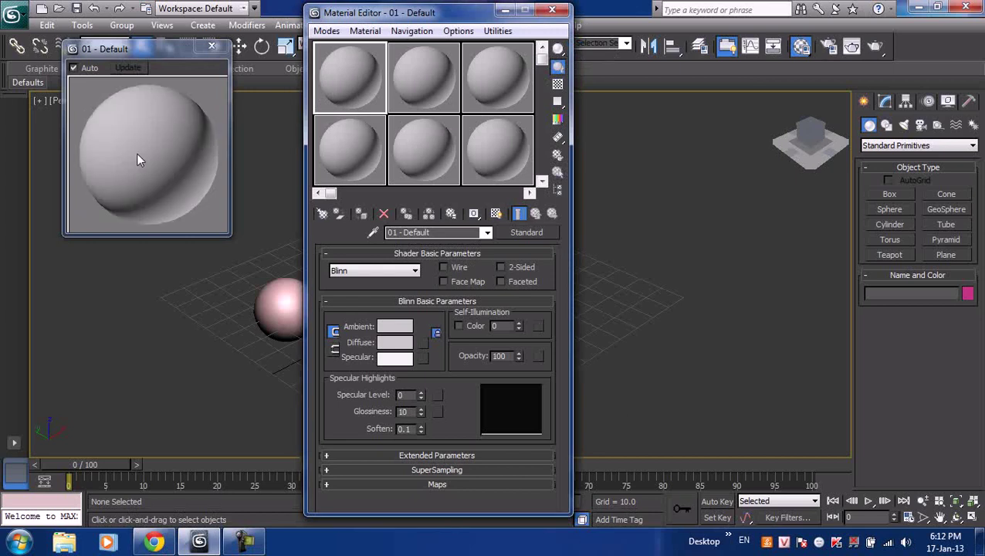
click(558, 69)
click(558, 69)
click(558, 69)
click(558, 69)
click(559, 70)
click(558, 69)
click(558, 70)
click(558, 70)
- Turn on the checkered sample background and leave the material opacity at 100
click(558, 85)
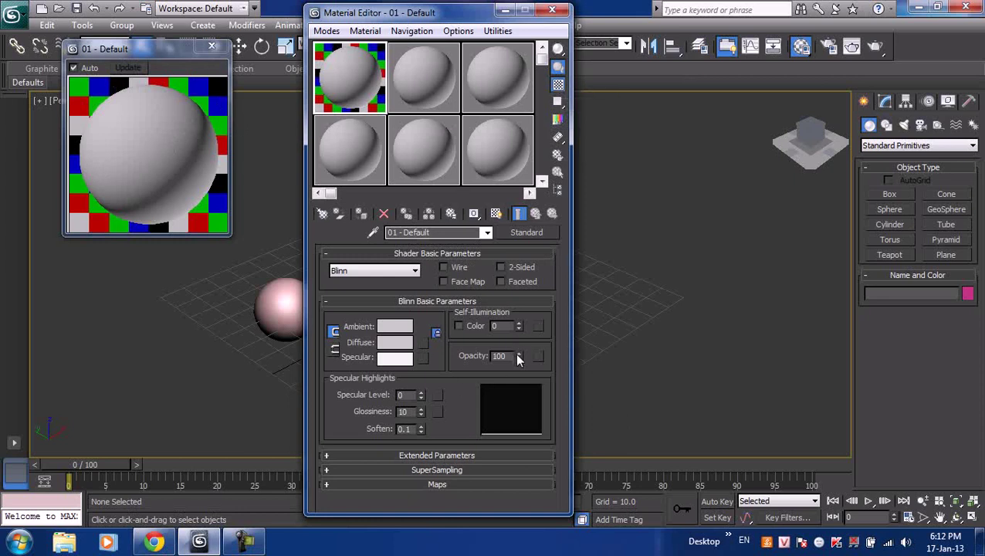
drag(517, 359, 518, 414)
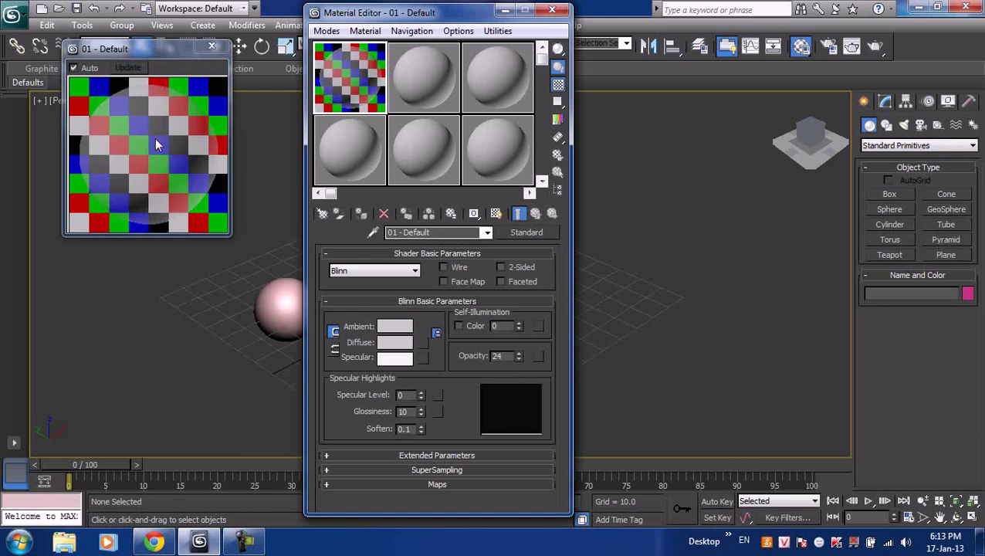
drag(516, 354, 505, 367)
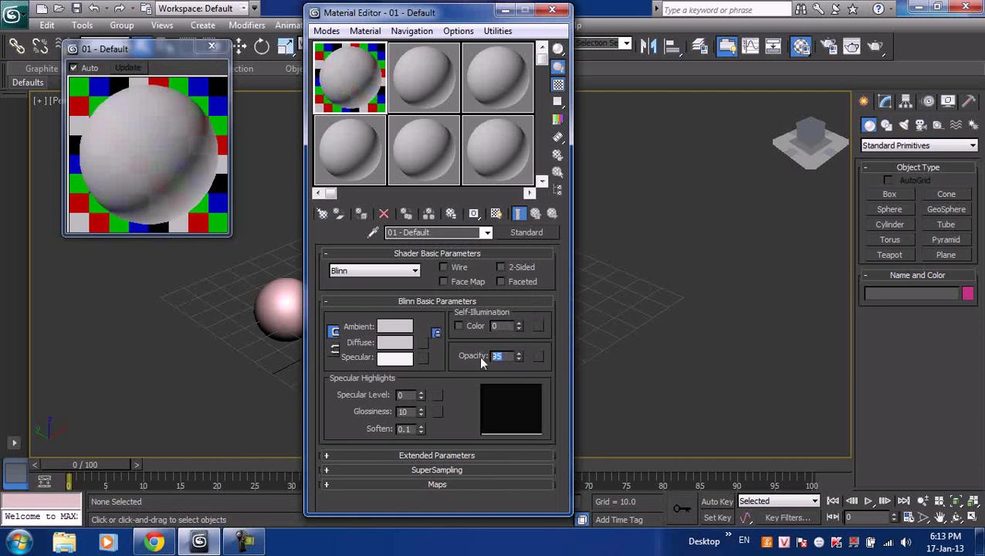
text(100)
key(Return)
- Set the sample UV tiling back to 1x1
click(565, 108)
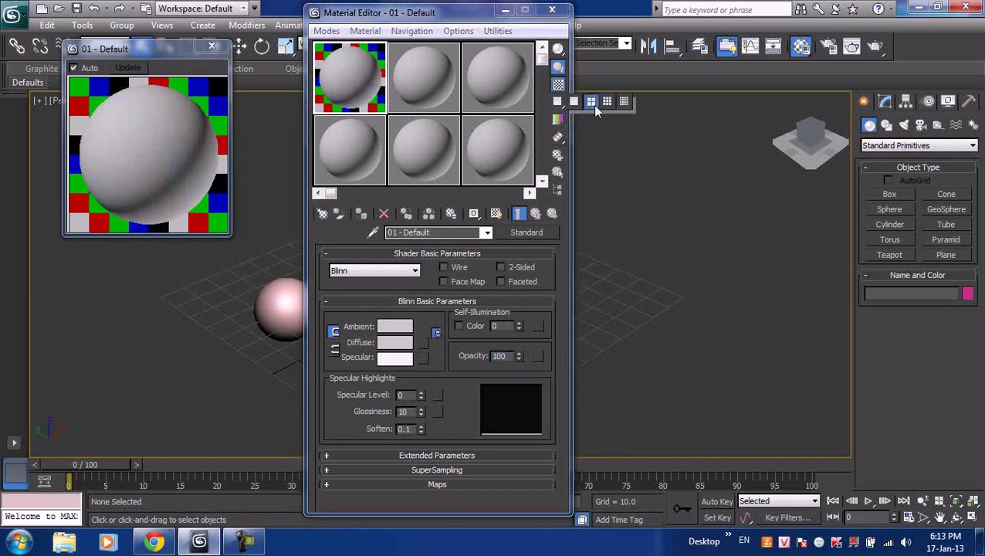
click(608, 103)
click(554, 106)
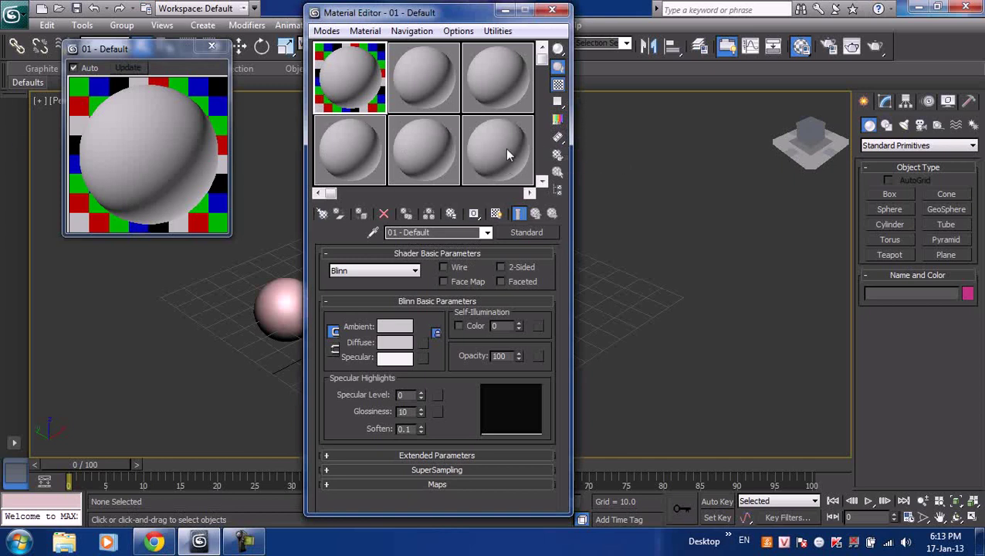
- In the Material Editor Options, change the sample slots to 5X3, then to 6X4
click(557, 155)
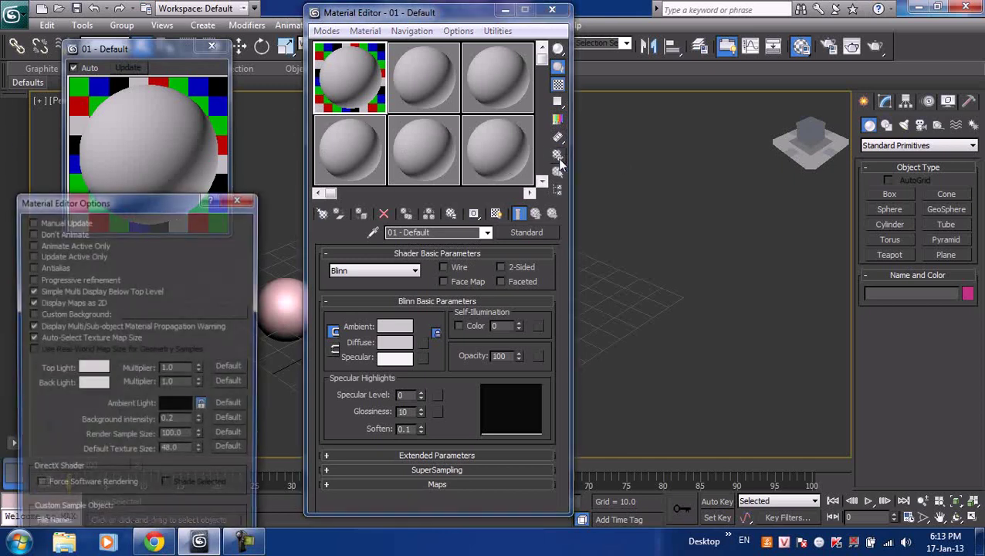
drag(124, 210, 194, 73)
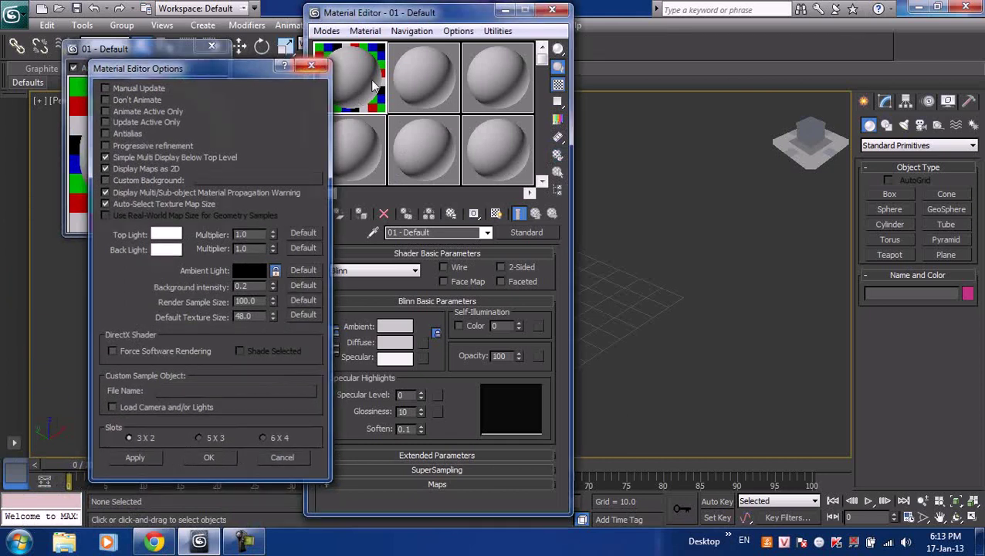
key(Escape)
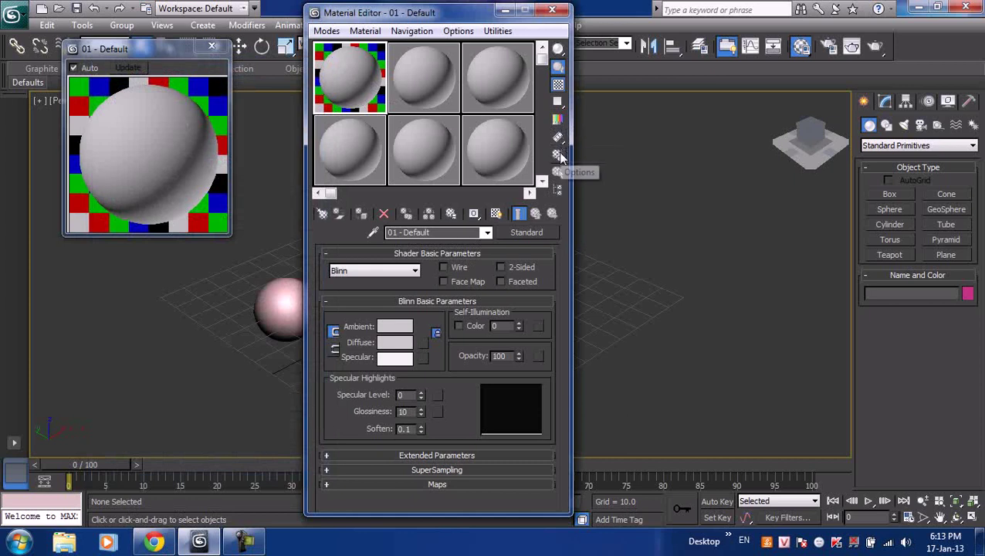
click(558, 155)
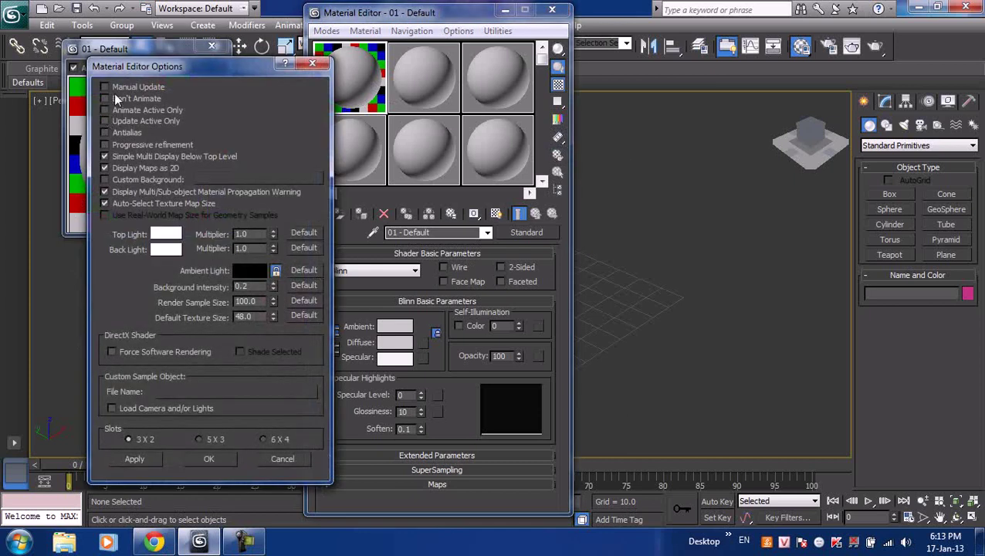
drag(172, 69, 269, 68)
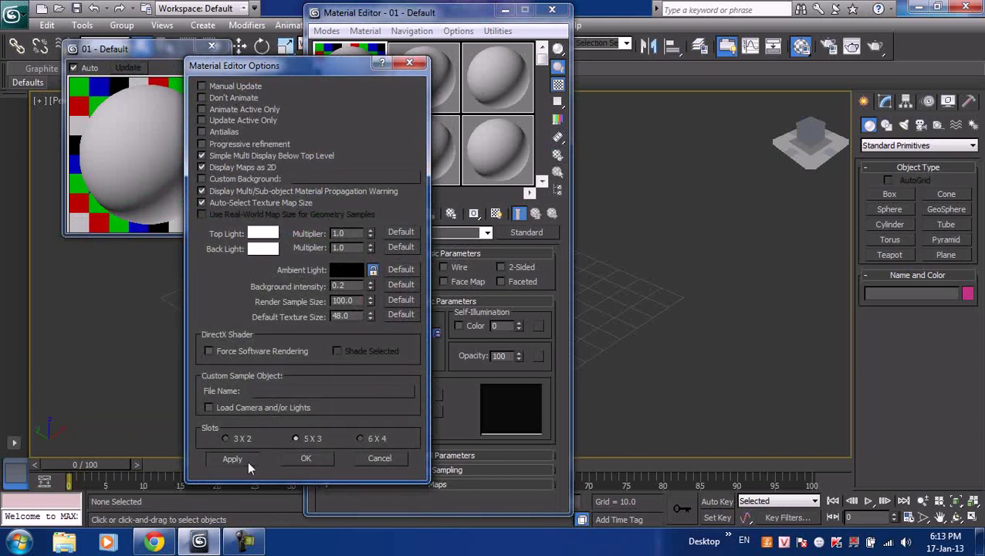
drag(342, 70, 243, 116)
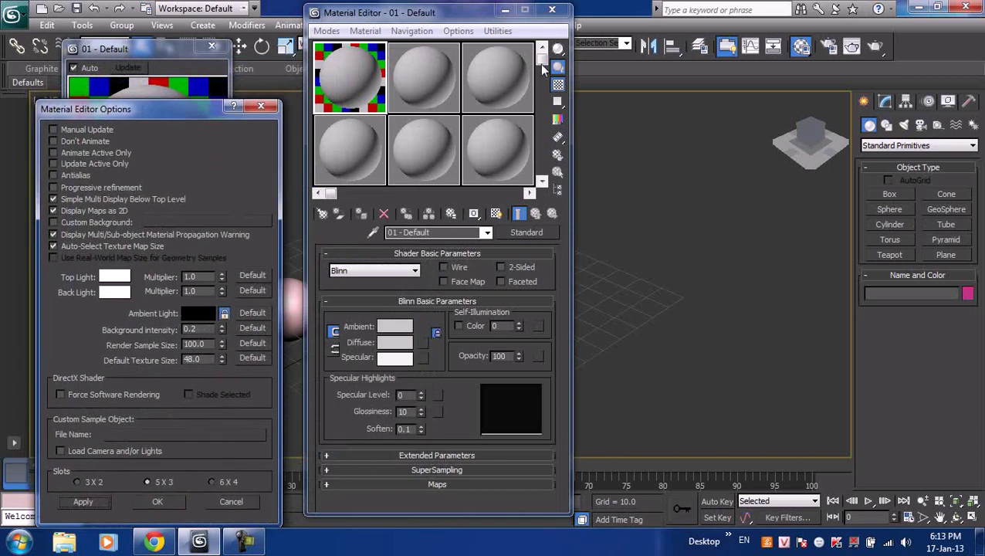
click(157, 502)
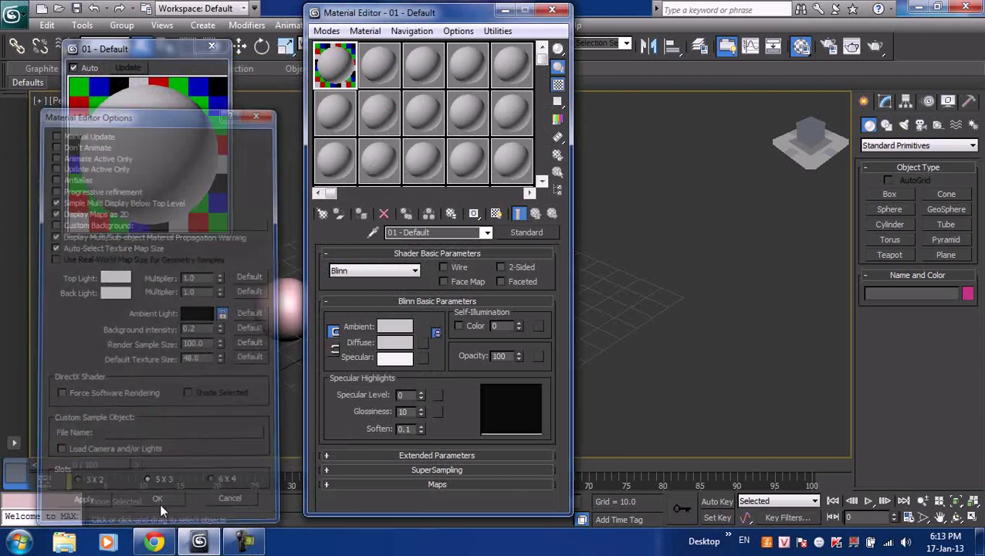
click(557, 154)
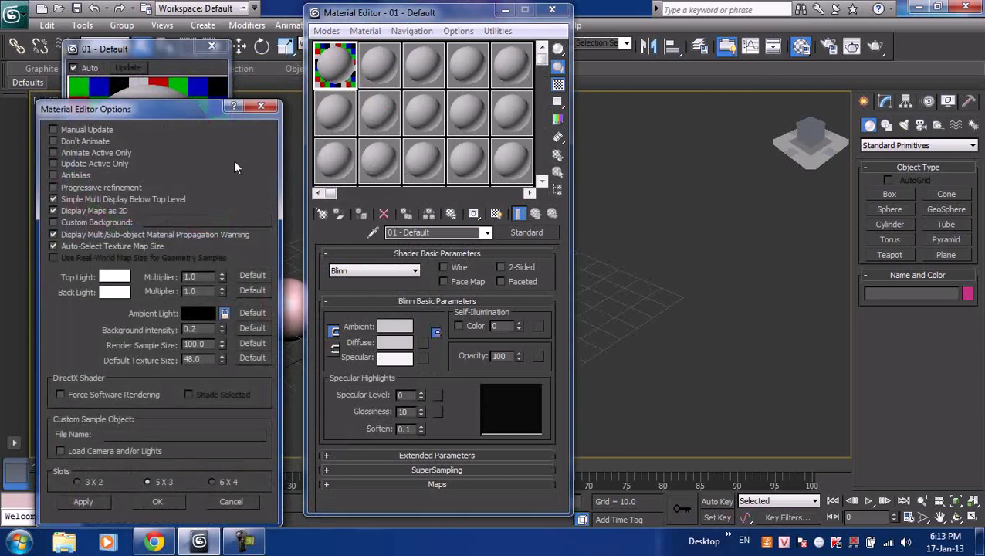
click(159, 502)
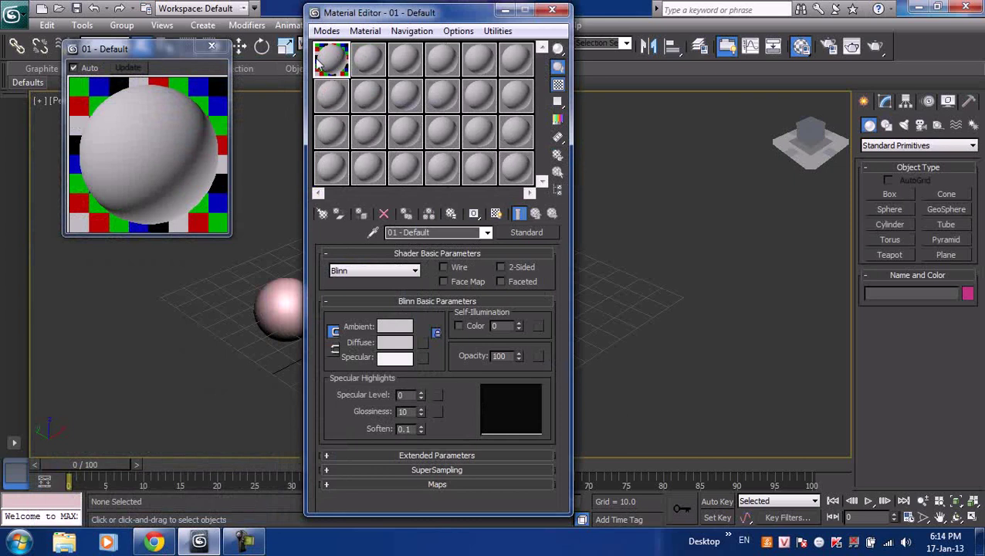
- Enlarge the 01 - Default sample preview and open the Material/Map Navigator listing it
click(211, 45)
double_click(364, 68)
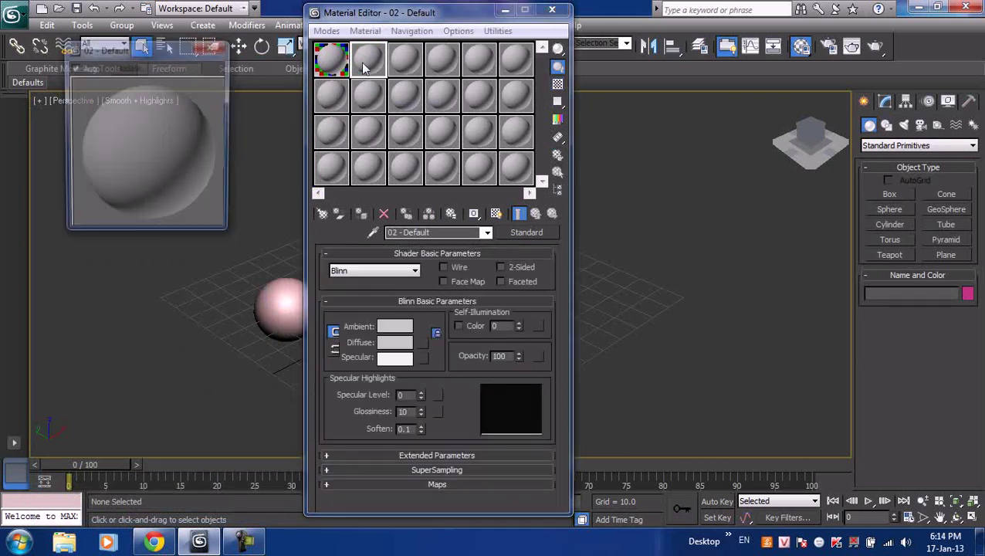
double_click(336, 63)
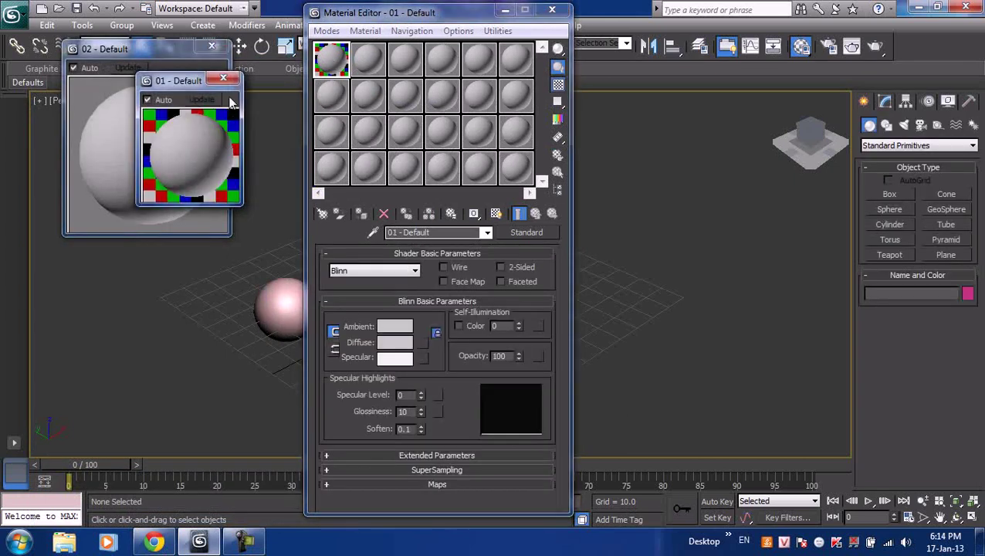
click(223, 78)
click(209, 48)
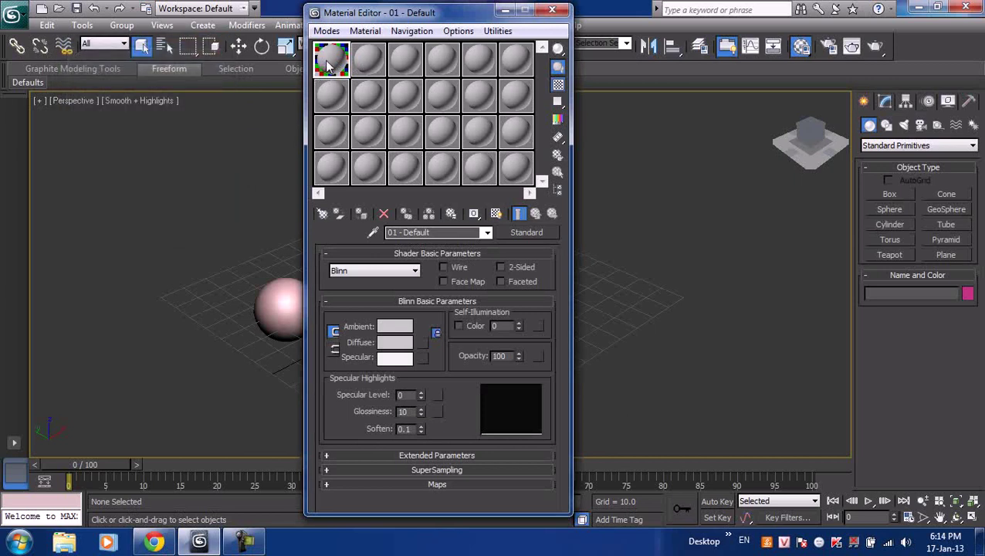
double_click(330, 62)
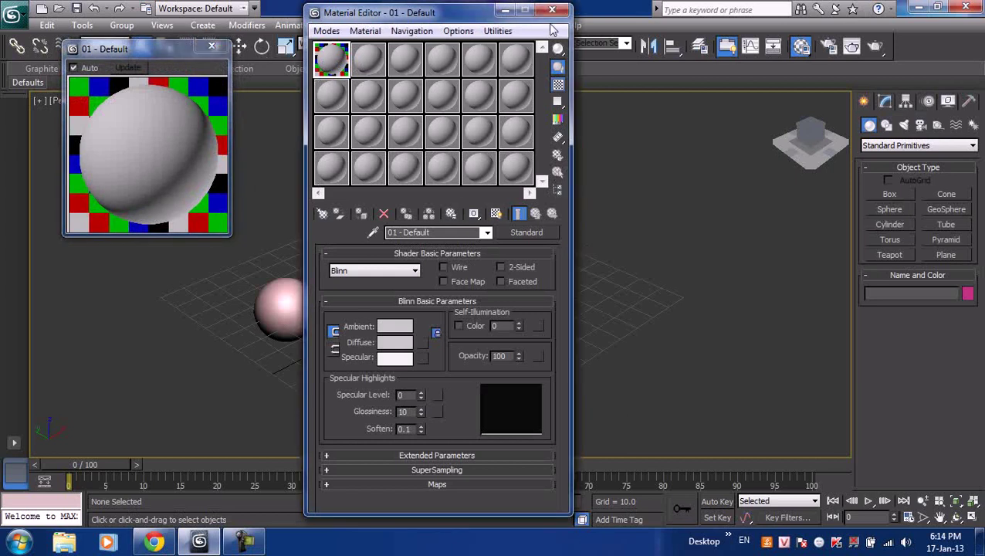
click(551, 213)
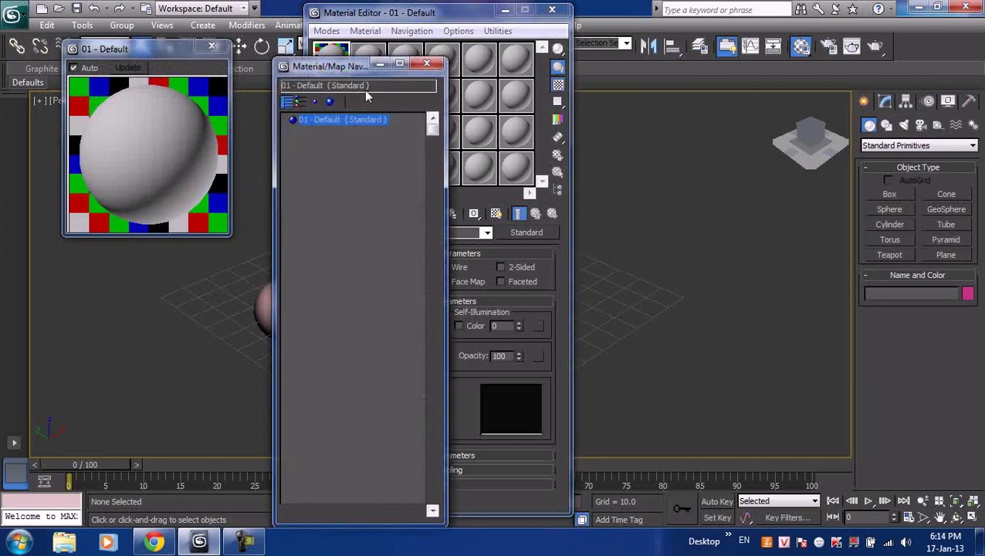
- Move, close, reopen and finally close the Material/Map Navigator
drag(365, 71, 401, 67)
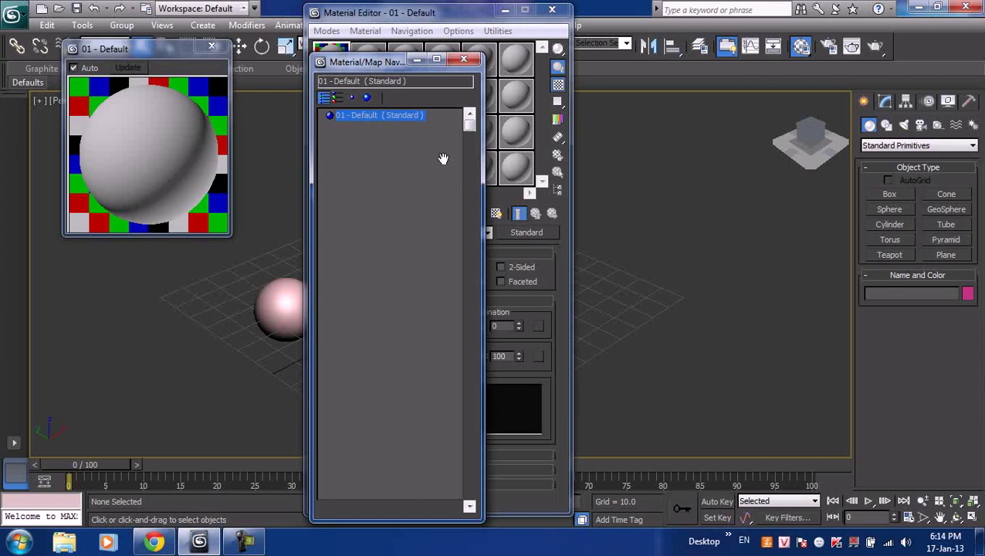
click(464, 62)
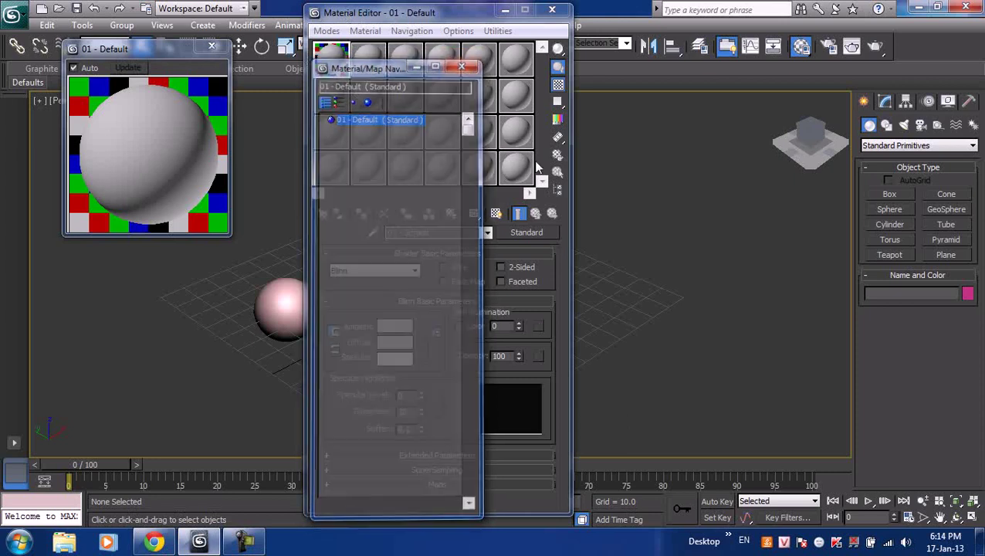
click(557, 189)
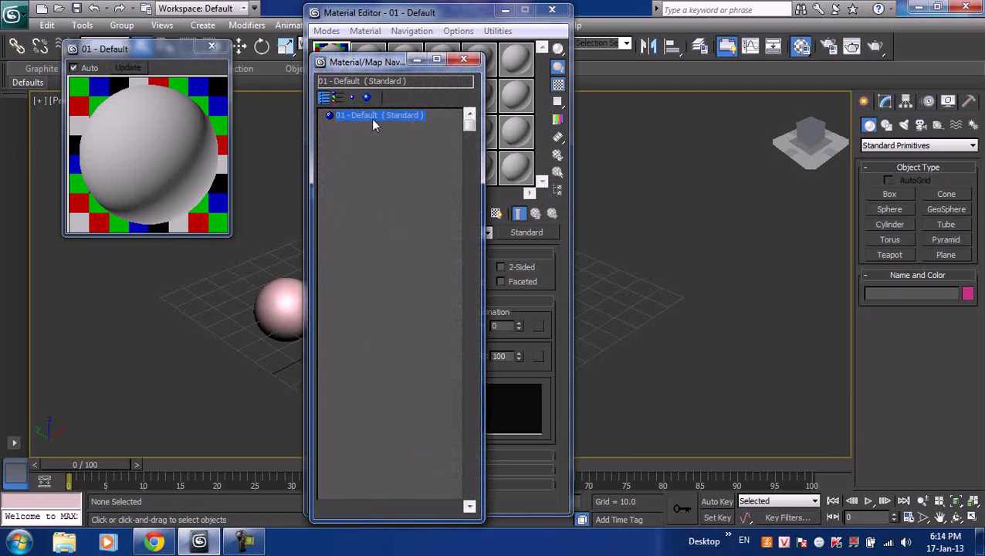
click(470, 65)
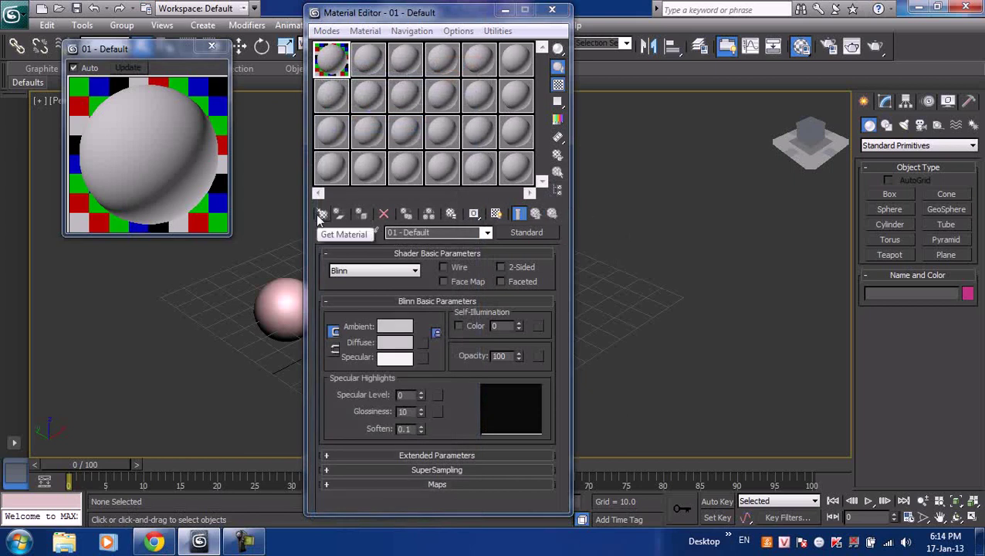
- Give 01 - Default a pale green diffuse colour and assign it to the selected sphere
click(324, 214)
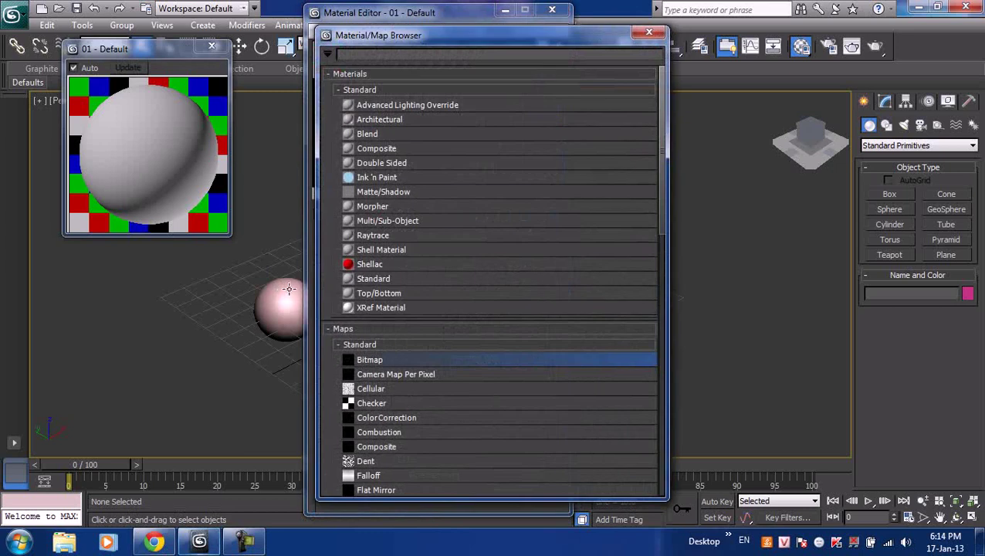
click(649, 32)
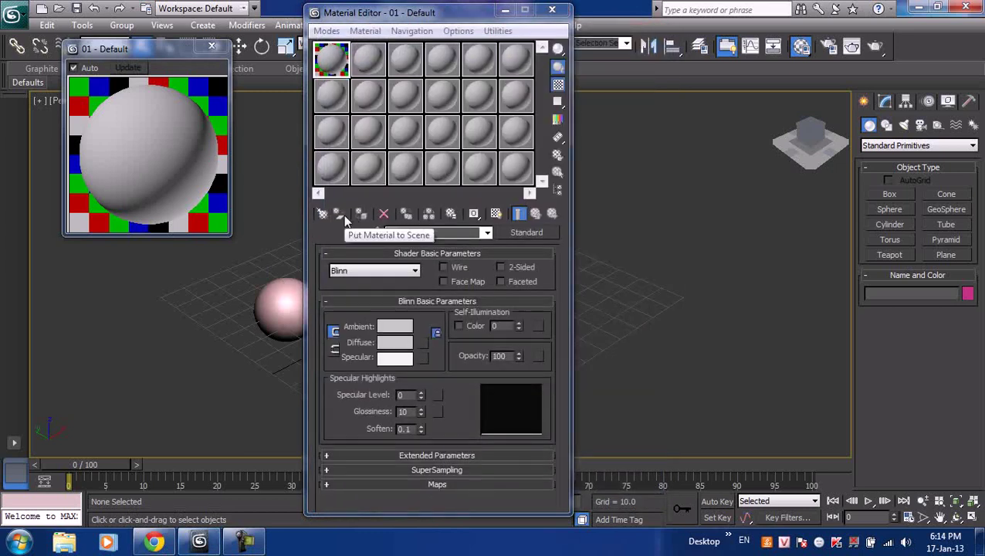
click(296, 319)
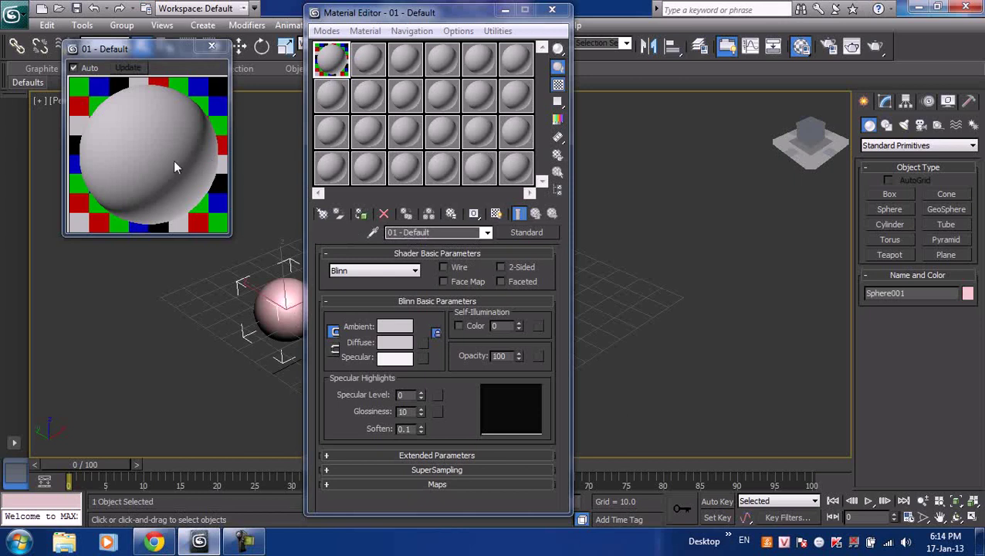
click(394, 342)
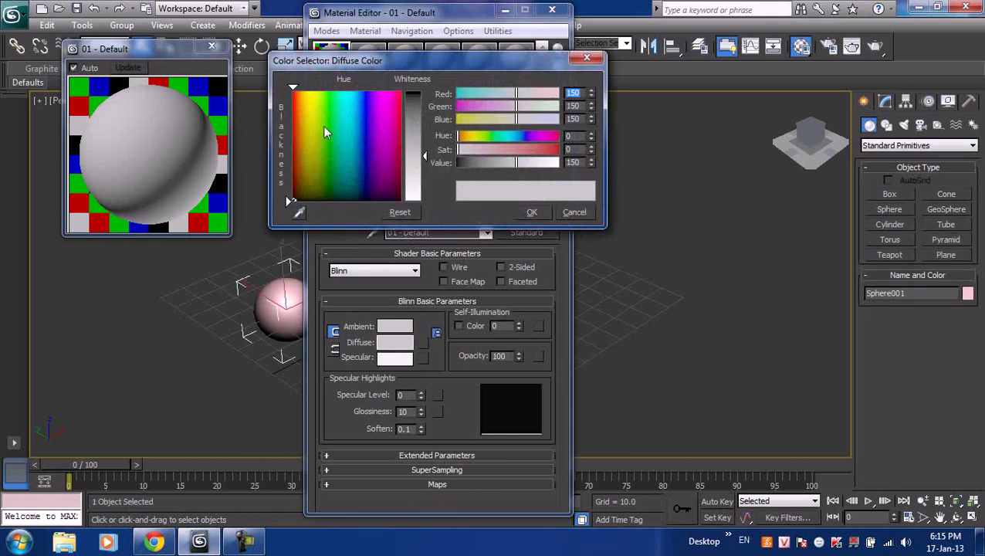
click(323, 120)
click(543, 213)
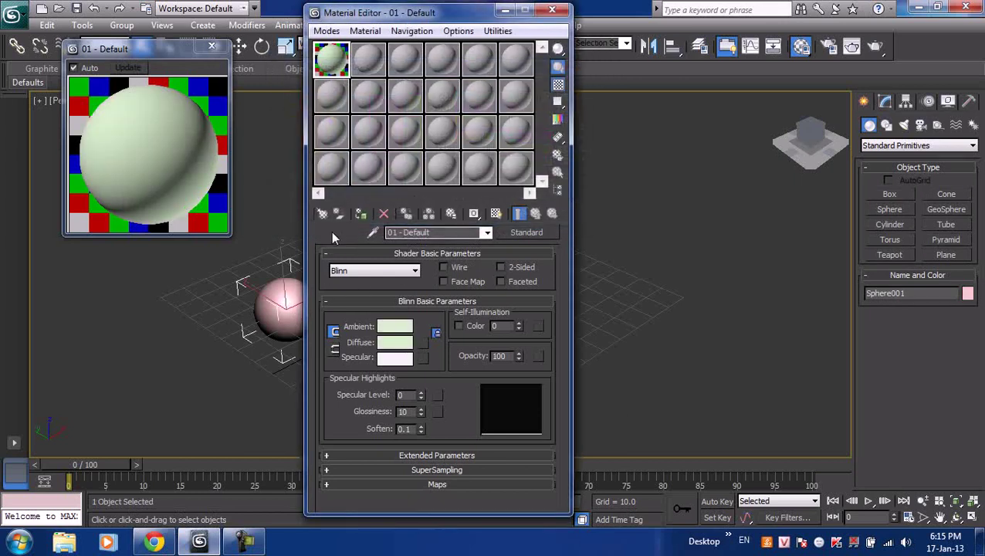
click(341, 216)
middle_drag(263, 301, 216, 290)
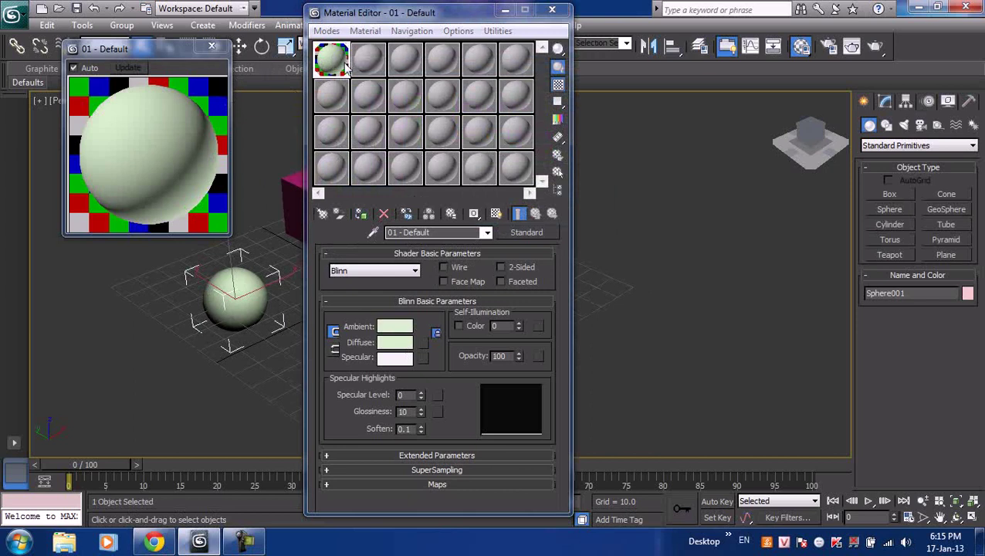
- Try Select by Material and cancel, then set the sample slots to a 3X2 grid
click(559, 173)
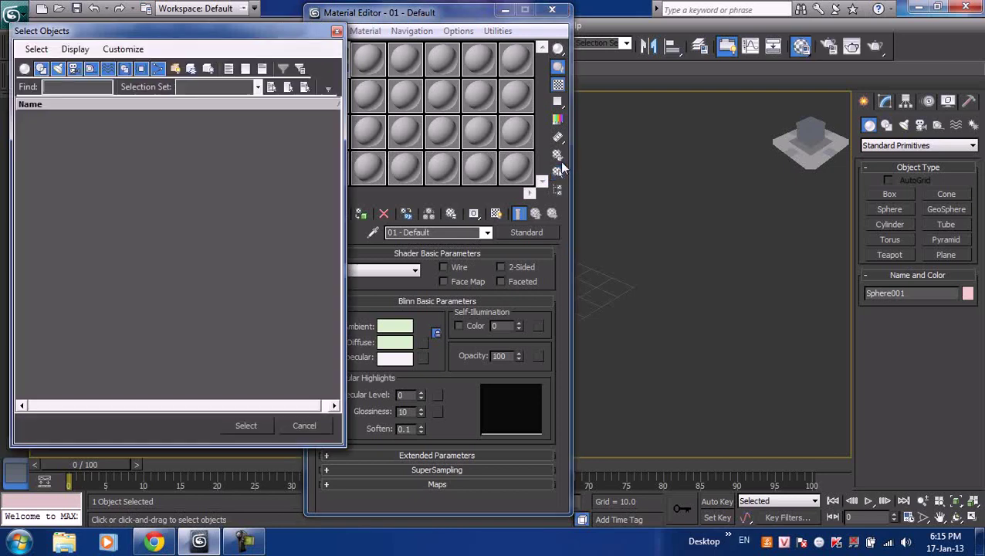
click(336, 34)
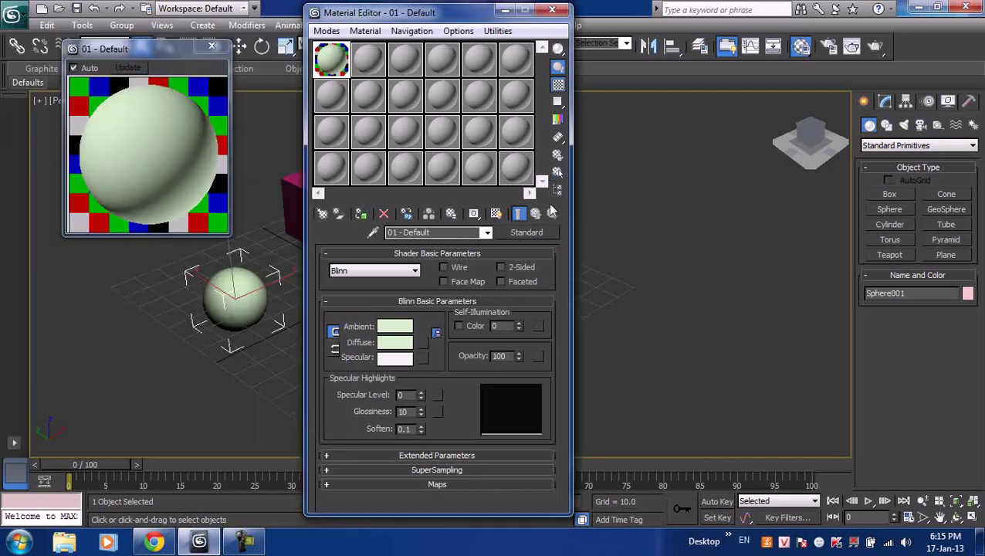
click(557, 154)
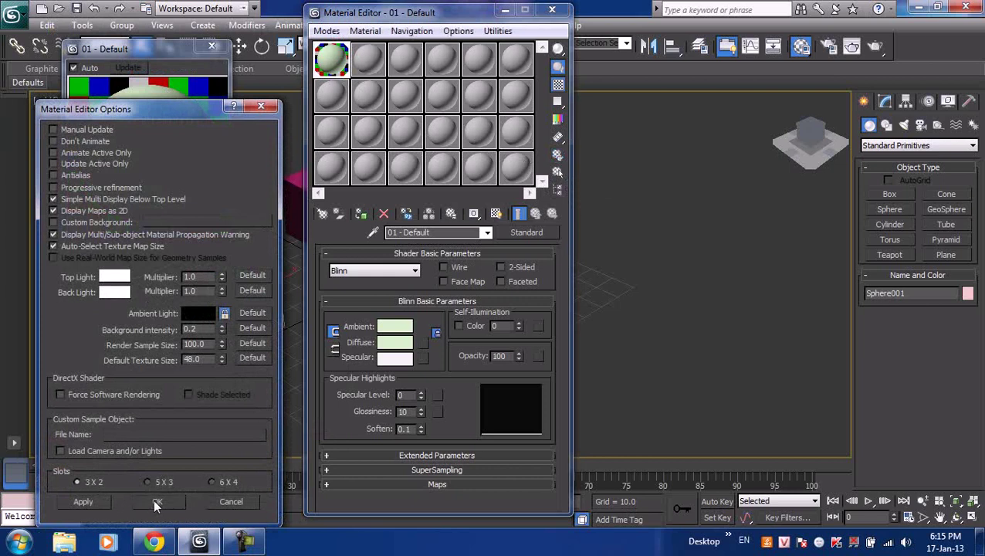
click(153, 500)
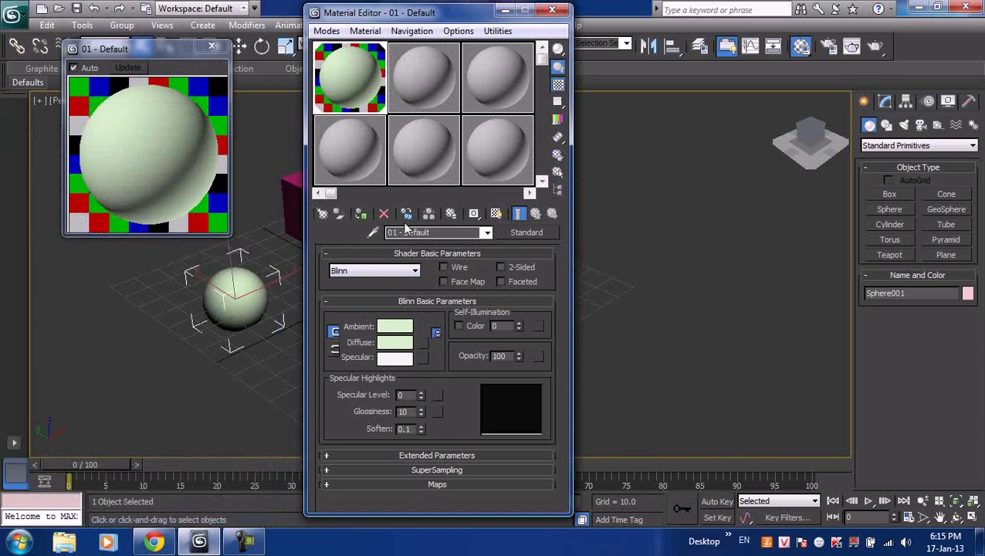
drag(450, 17, 509, 17)
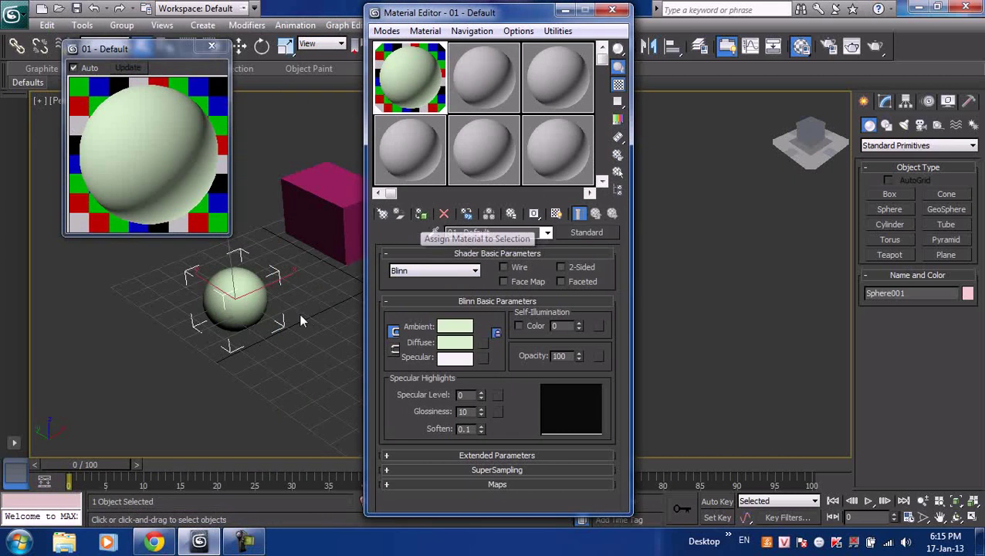
- Rename the pale green material from '01 - Default' to '1'
click(472, 233)
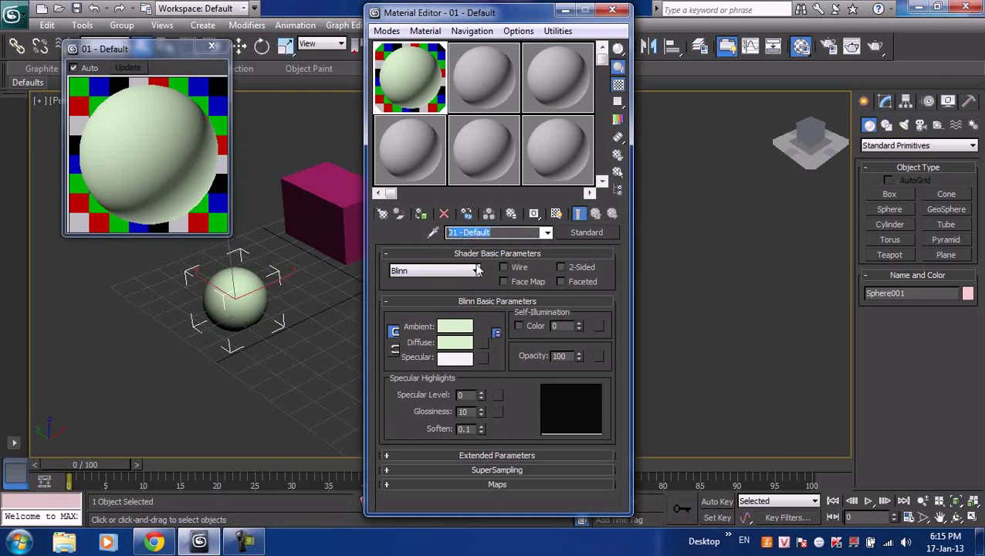
click(433, 233)
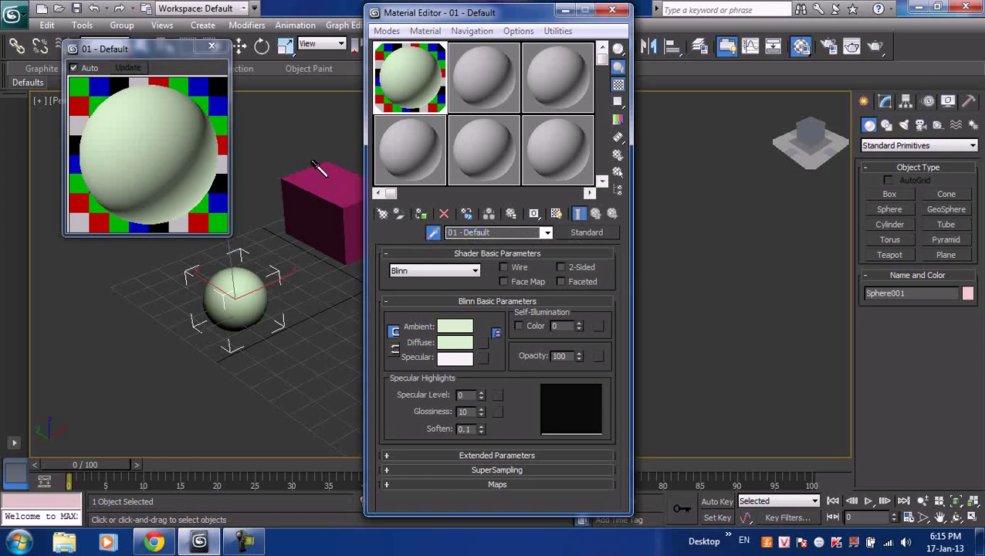
click(433, 233)
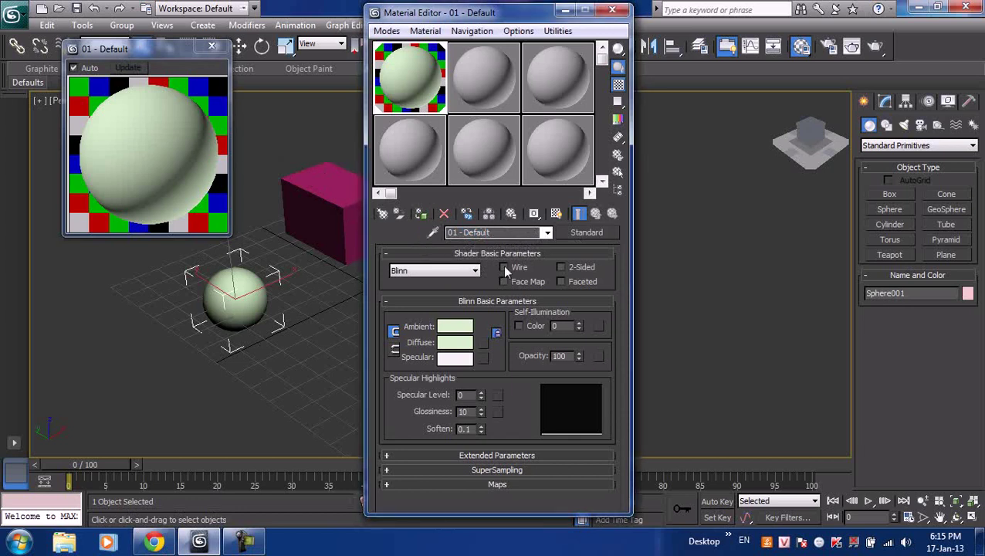
click(513, 232)
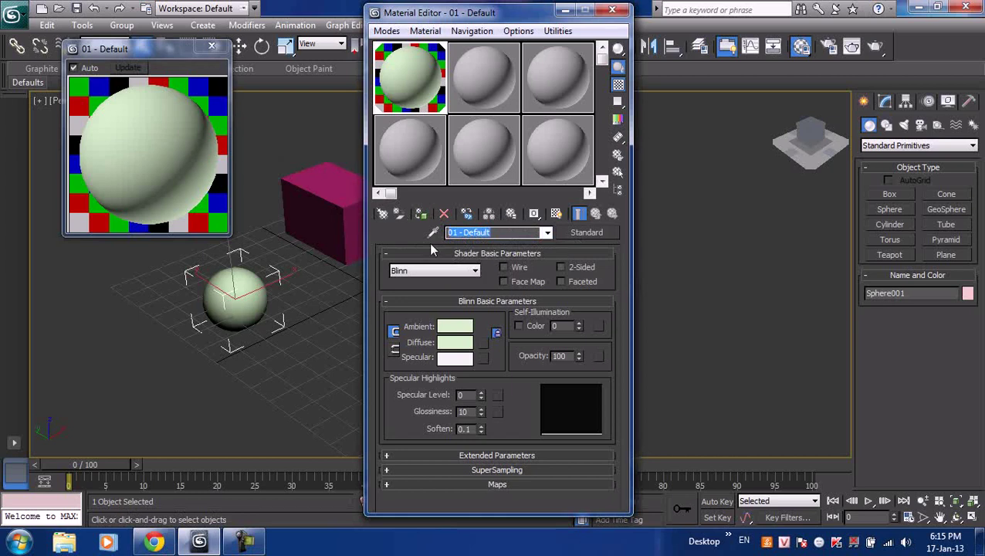
text(1)
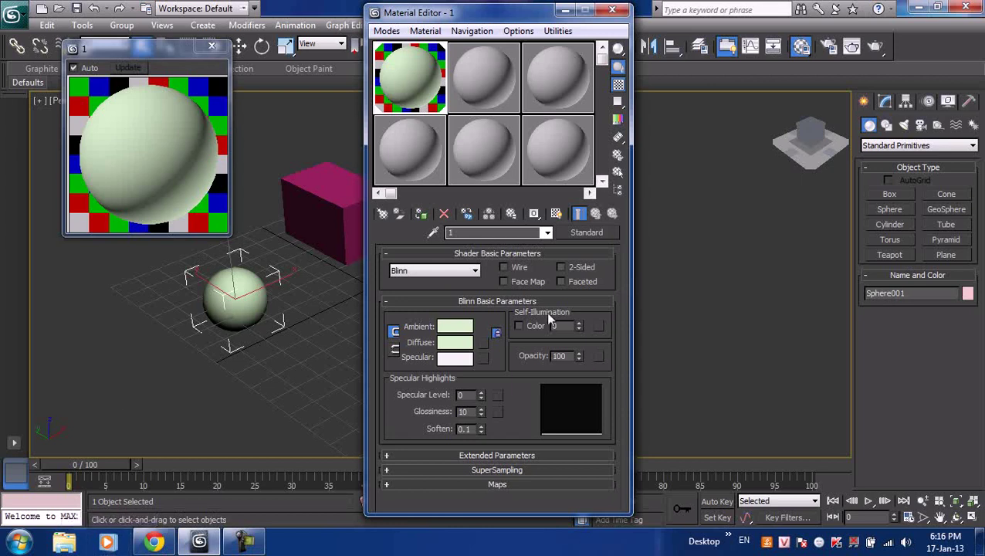
- Change material 1's shader from Blinn to Anisotropic in the Shader Basic Parameters dropdown
click(474, 272)
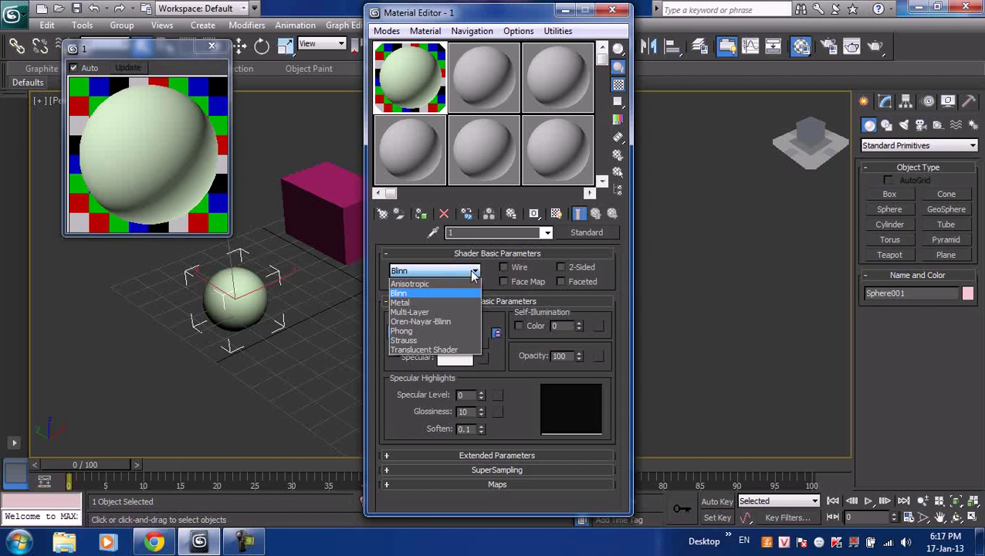
click(473, 272)
click(473, 272)
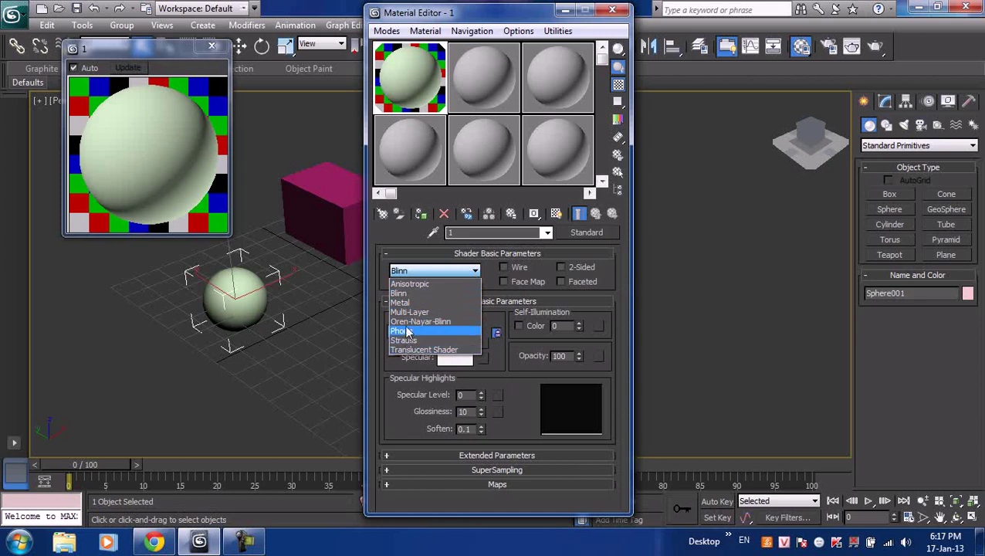
click(422, 266)
click(437, 274)
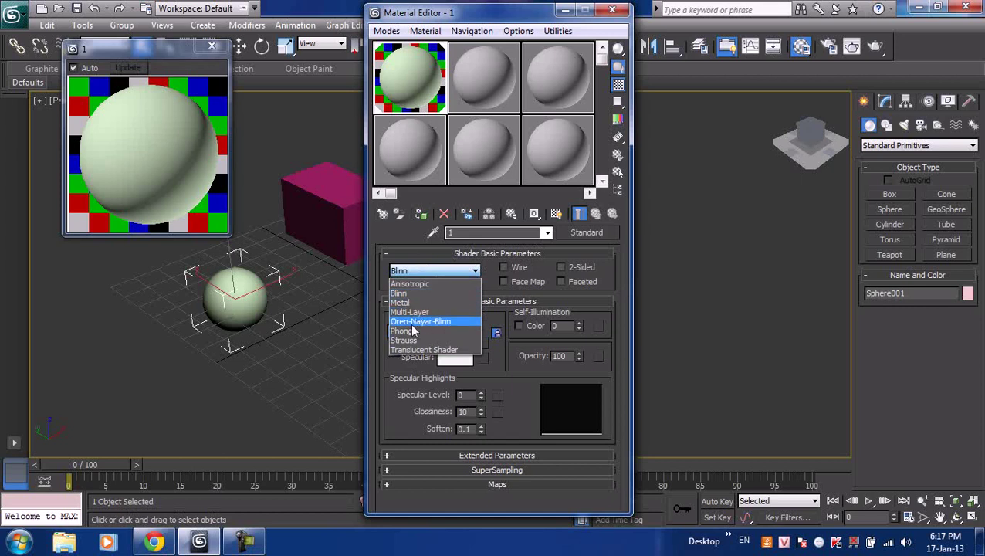
click(421, 268)
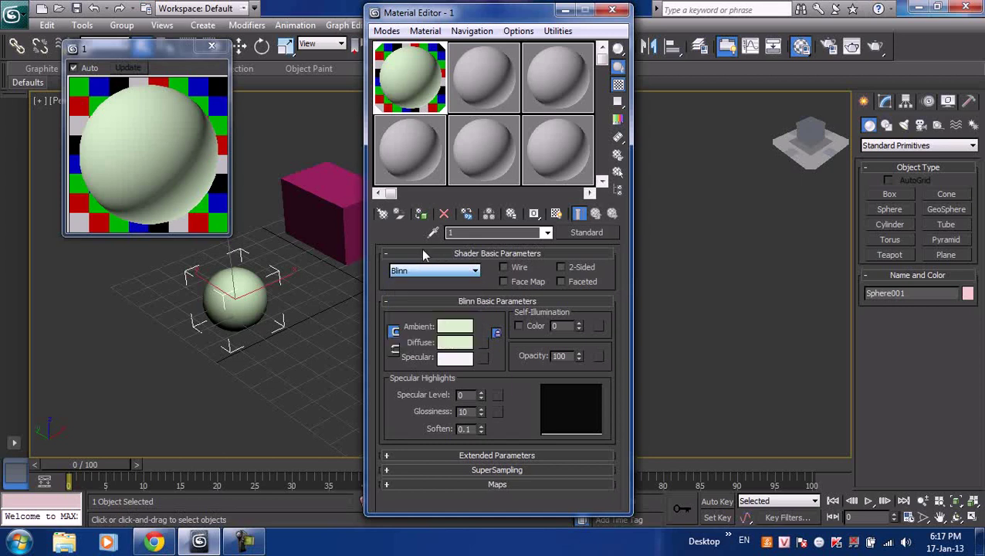
click(421, 271)
click(430, 277)
click(430, 270)
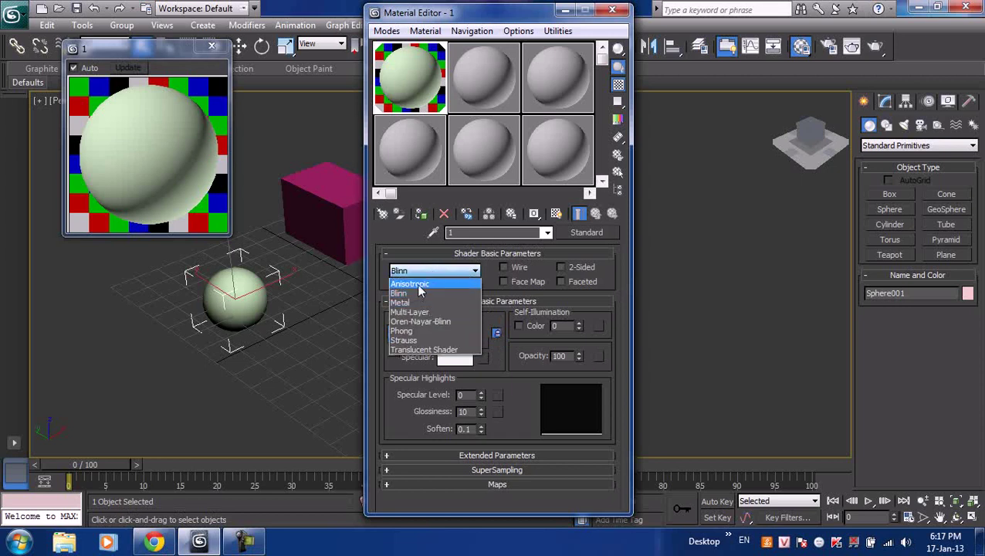
click(411, 283)
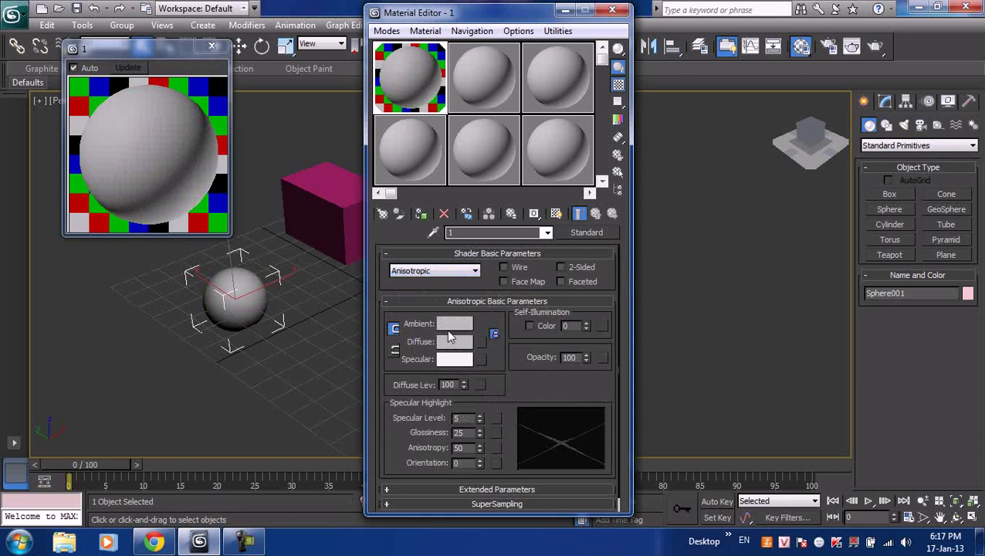
scroll(534, 371, down, 1)
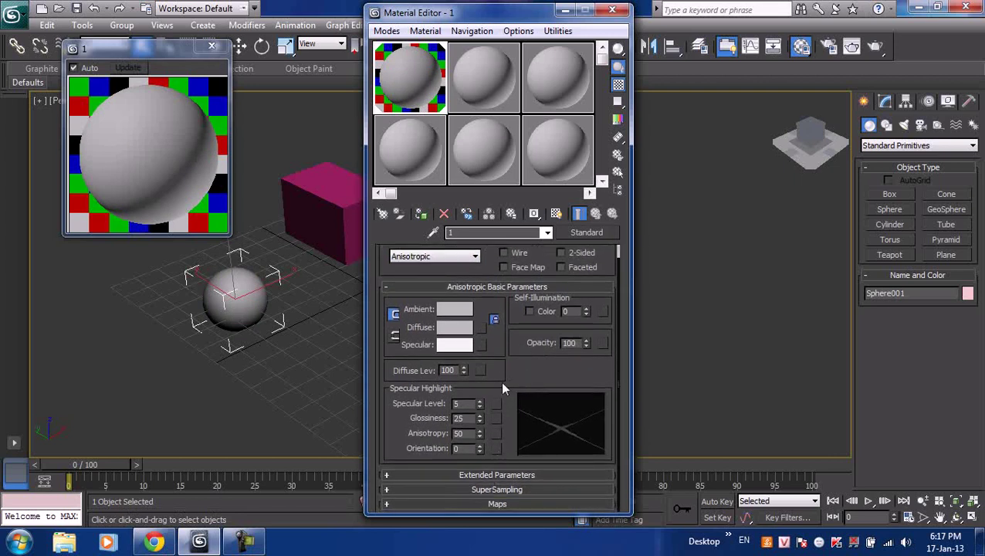
drag(517, 365, 517, 372)
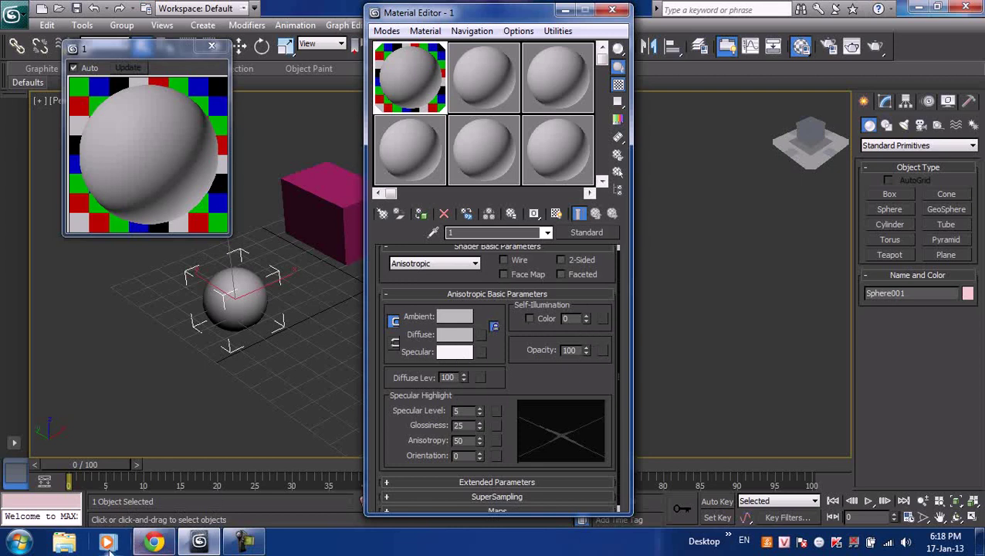
- Browse to D:\3DS MAX RED SUN Vung Tau\BaiCuoiKhoa01_3dkientruc and right-click the Ha_interior image
click(64, 542)
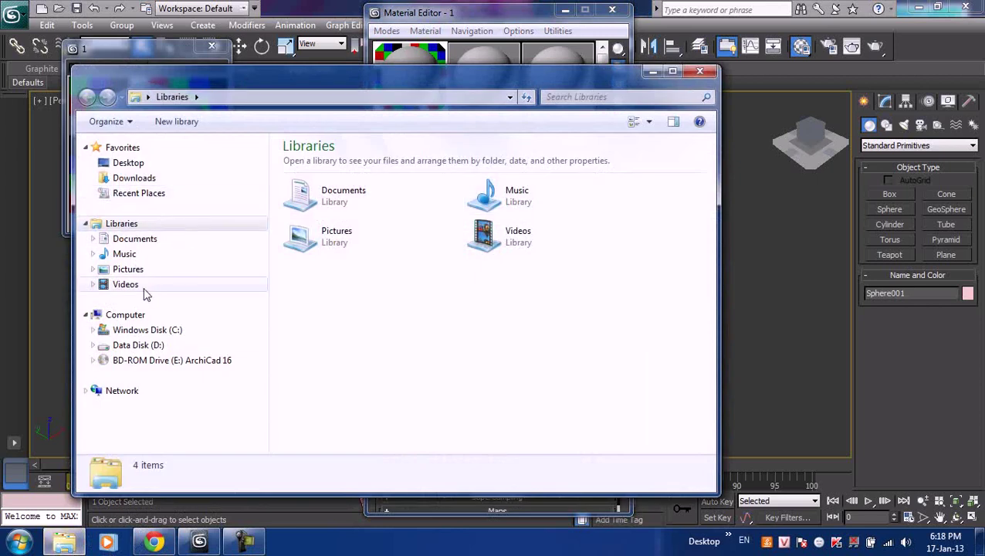
click(137, 345)
double_click(369, 170)
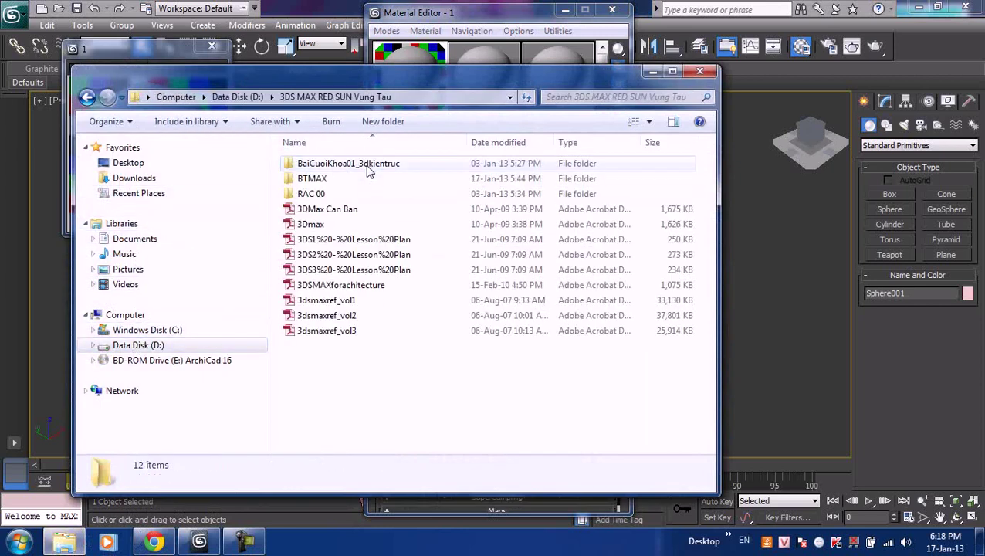
double_click(364, 168)
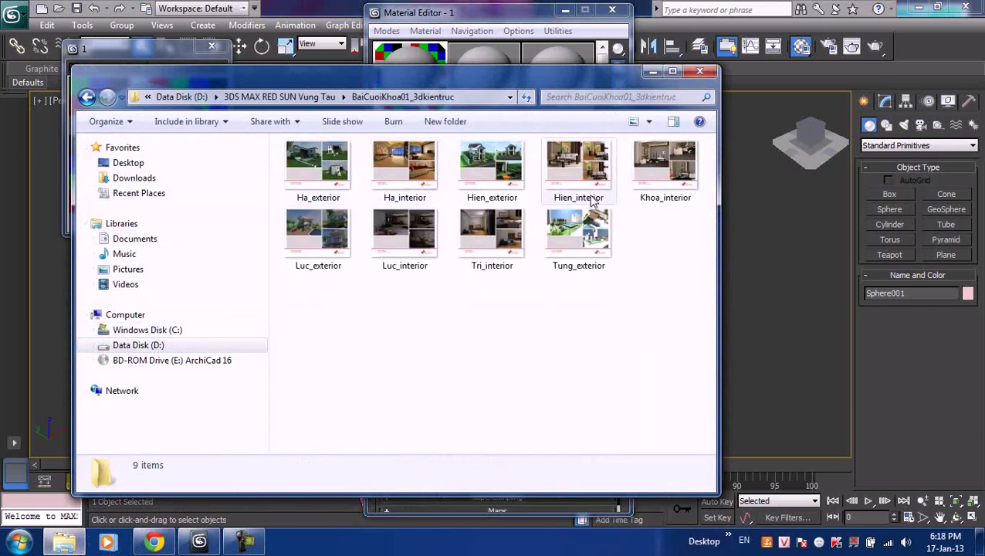
click(412, 159)
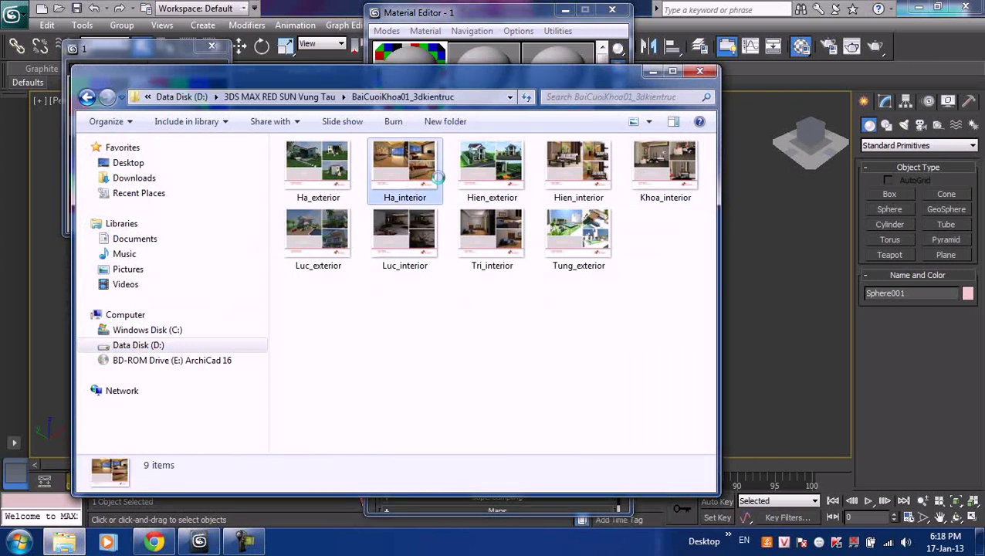
right_click(409, 163)
- Open Ha_interior in Windows Photo Viewer to see the living-room renderings
click(442, 137)
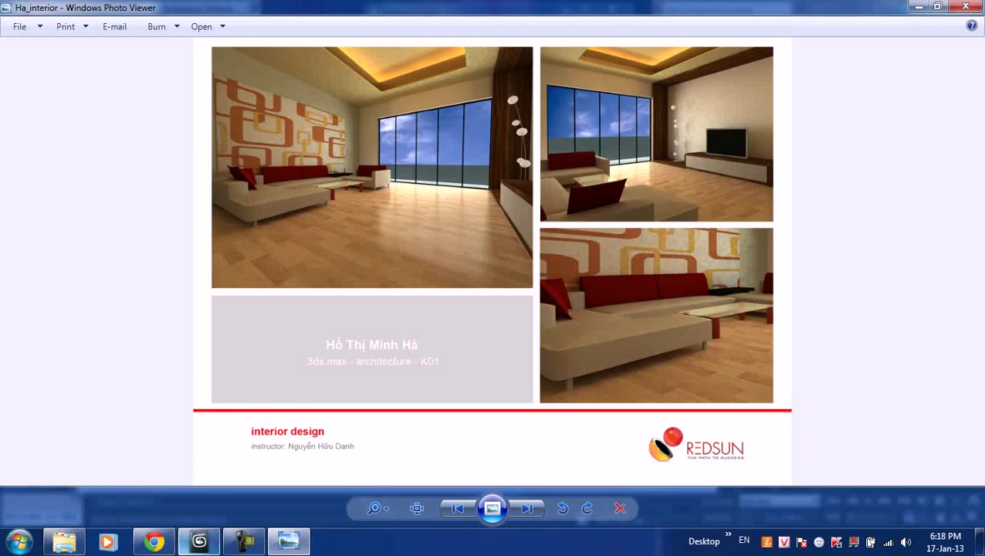
- Back in 3ds Max, toggle Self-Illumination Color on and off and dismiss the map browser
click(199, 540)
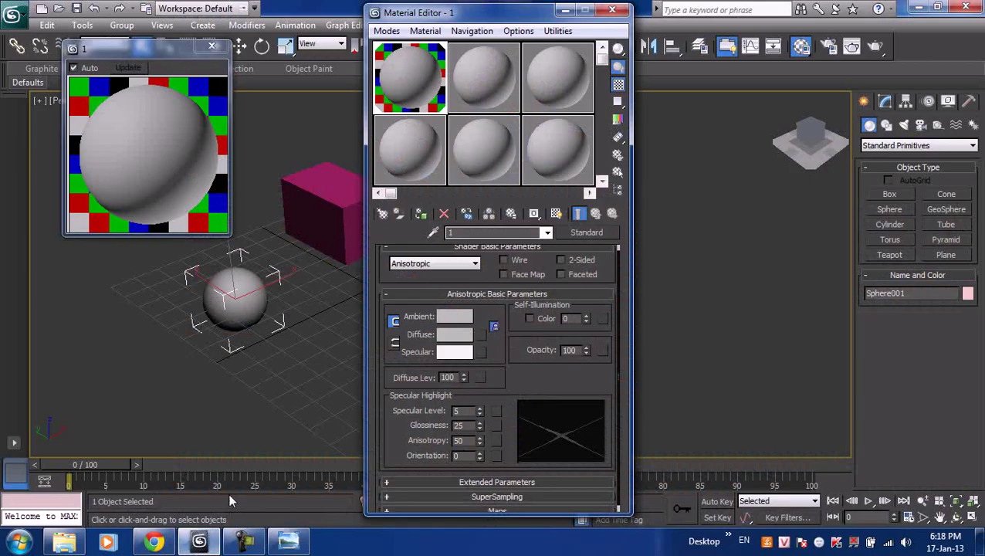
click(544, 320)
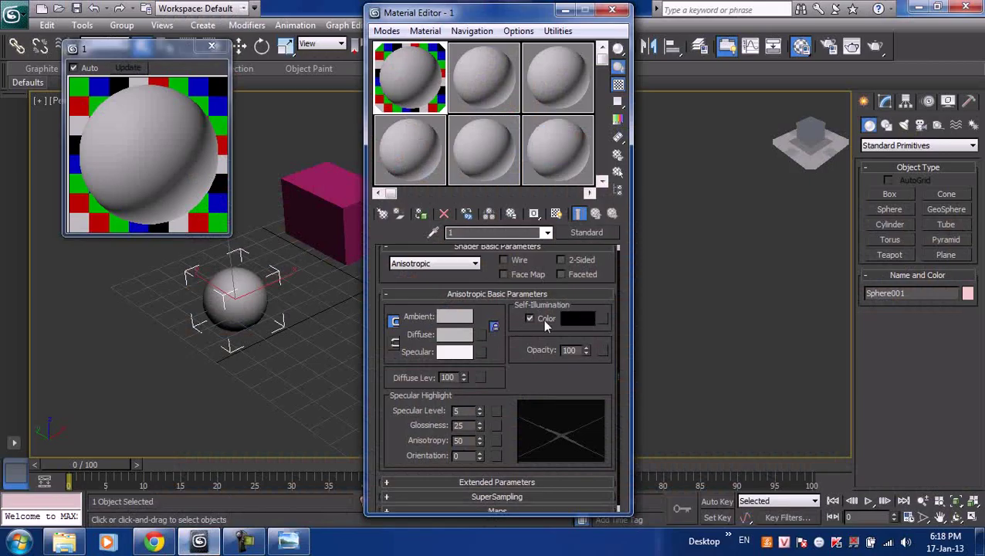
click(543, 319)
click(603, 320)
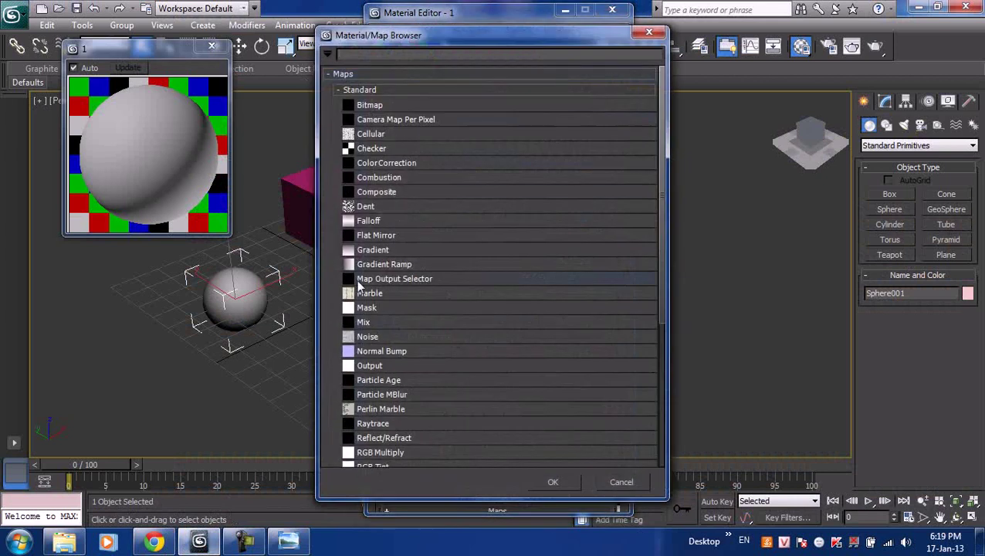
click(622, 481)
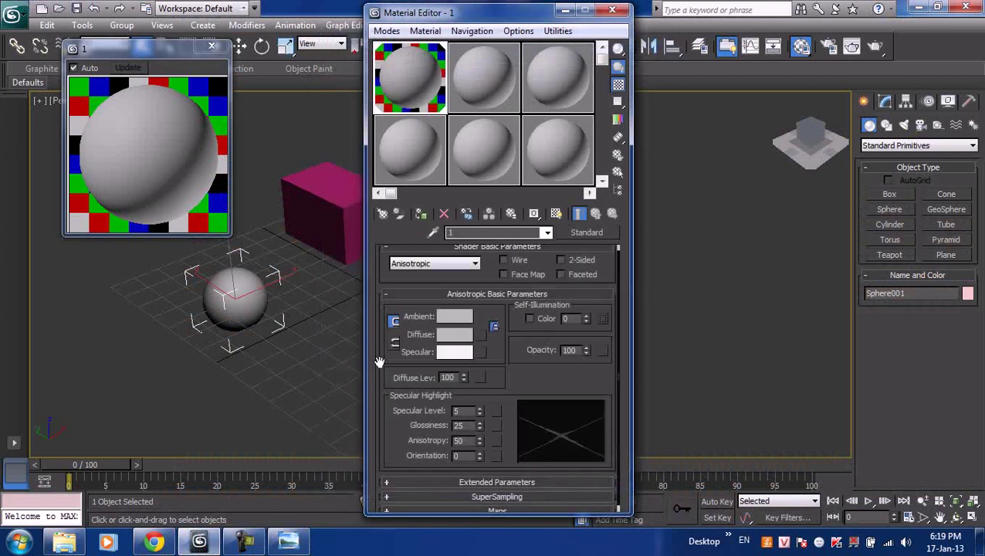
- Lock Ambient and Diffuse together and move Extended Parameters above Anisotropic Basic Parameters
scroll(534, 372, down, 1)
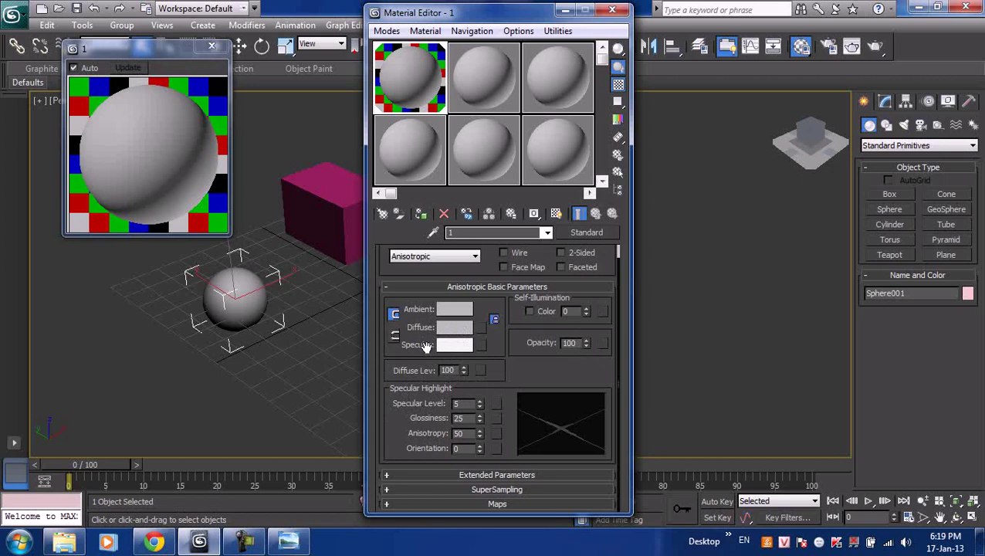
click(393, 314)
drag(498, 472, 510, 448)
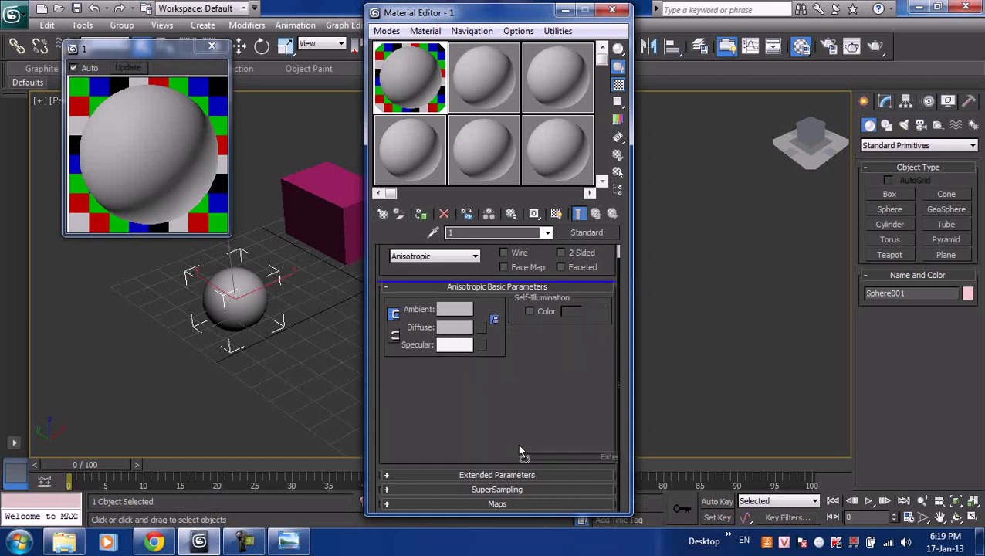
- Cycle the shader through Blinn, Metal and Multi-Layer, scrolling through their parameters
click(452, 257)
click(446, 275)
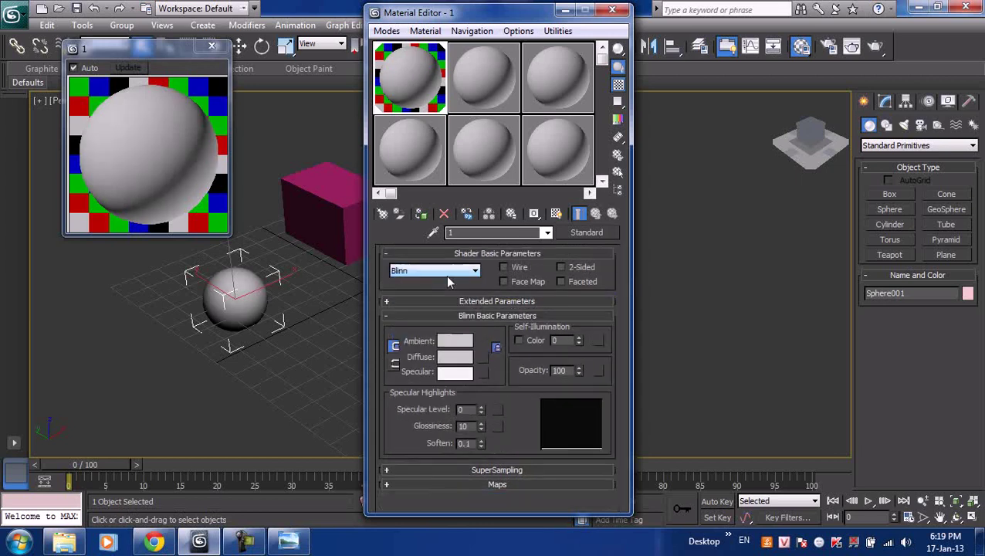
click(449, 274)
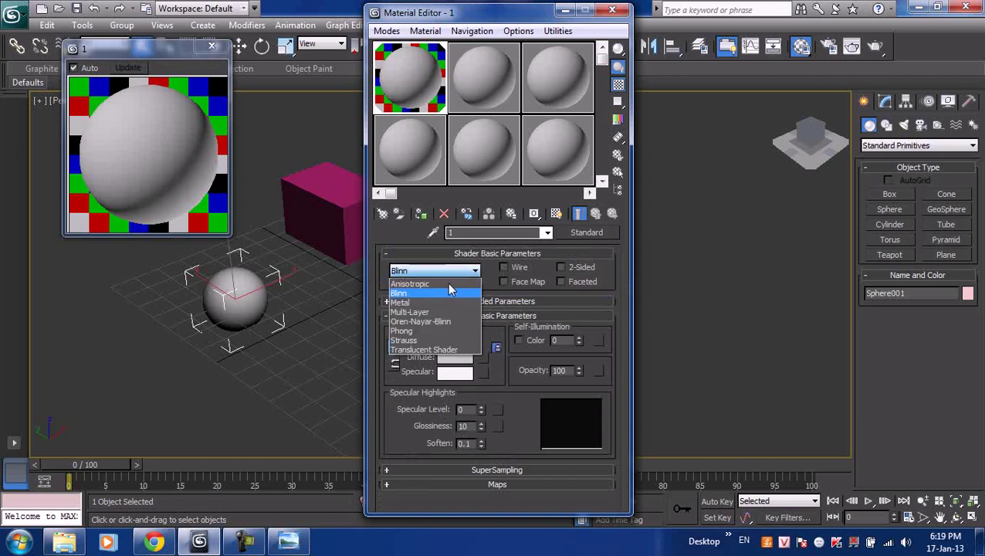
click(428, 302)
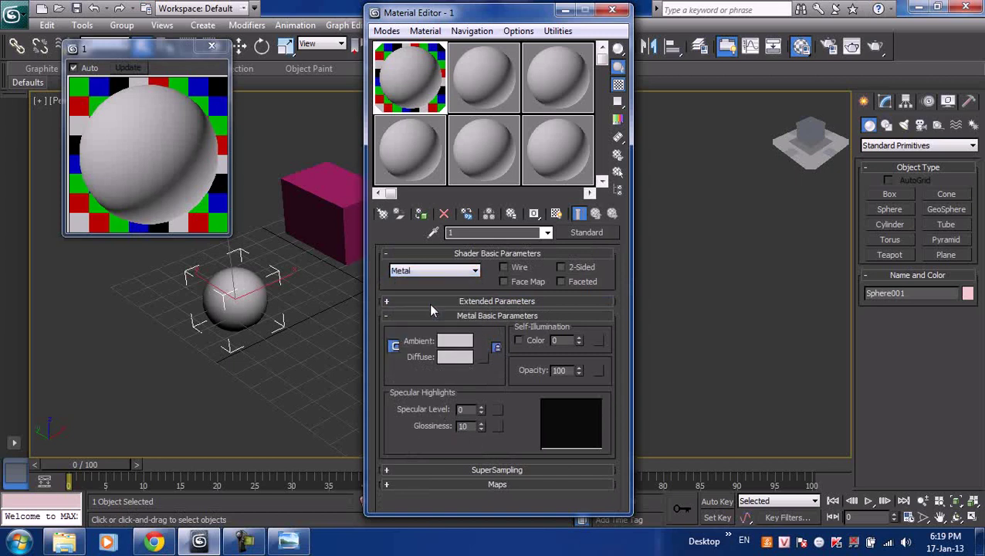
click(428, 271)
click(429, 311)
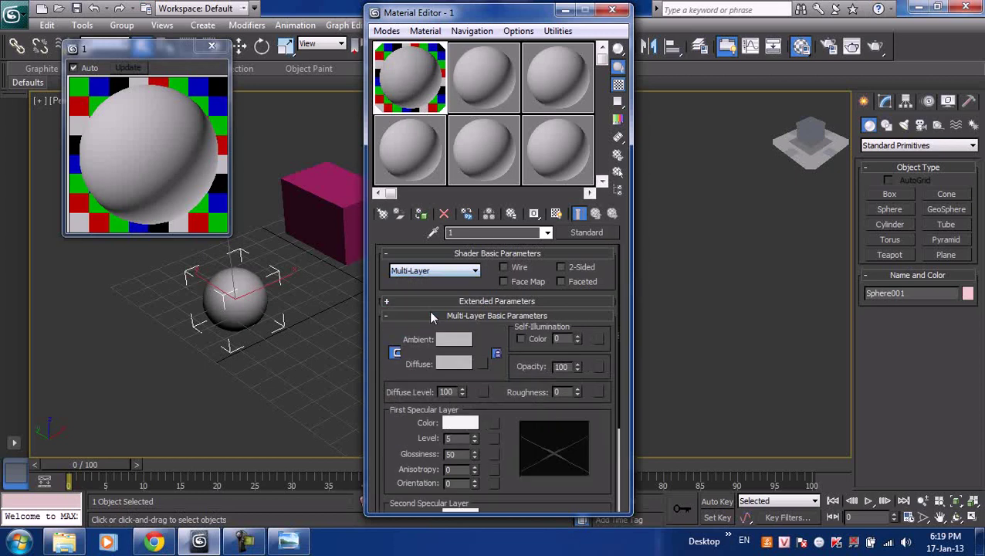
mouse_move(409, 454)
mouse_down()
mouse_move(406, 274)
mouse_move(405, 337)
mouse_up()
- Try the Oren-Nayar-Blinn and Strauss shaders, then settle on Phong
click(432, 270)
click(417, 321)
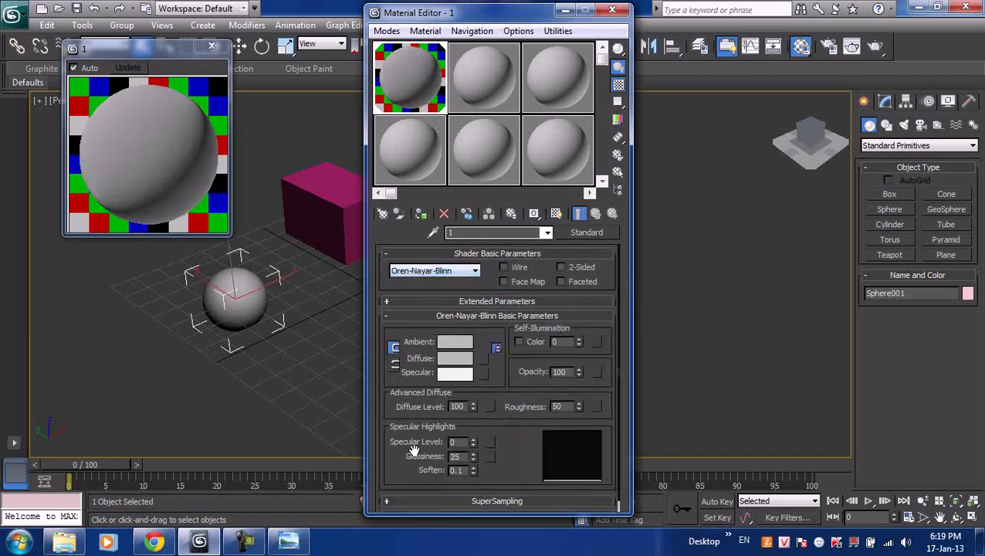
drag(400, 459, 402, 423)
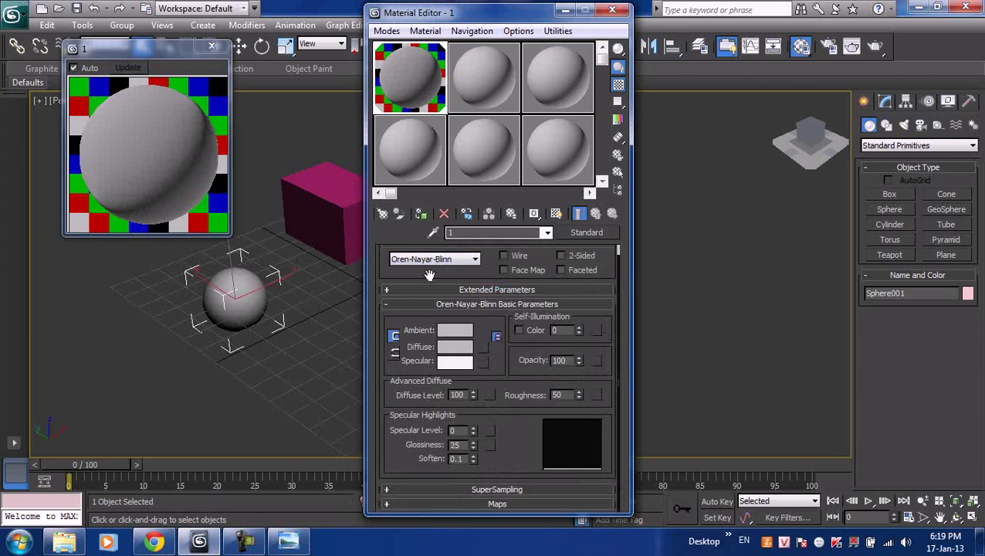
click(434, 261)
click(423, 329)
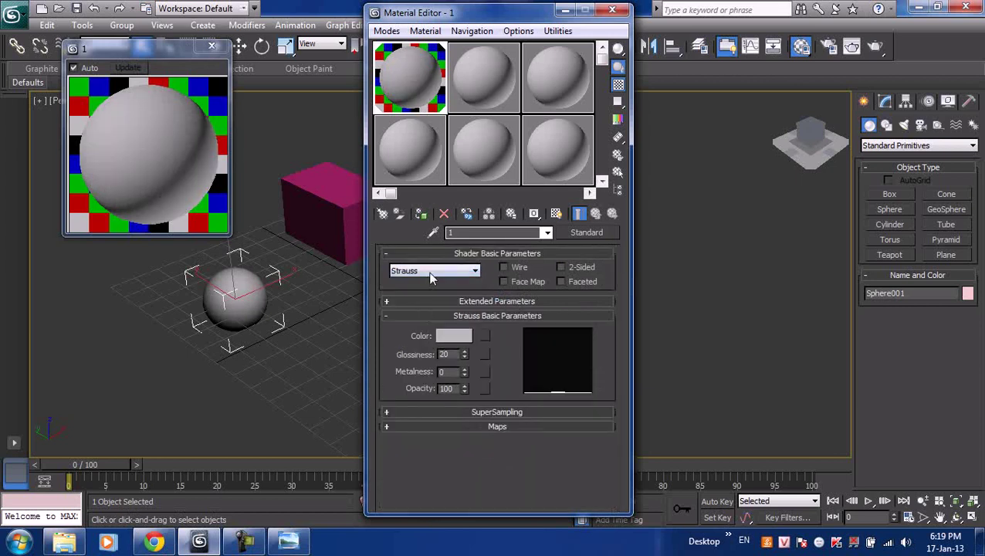
click(434, 271)
click(423, 331)
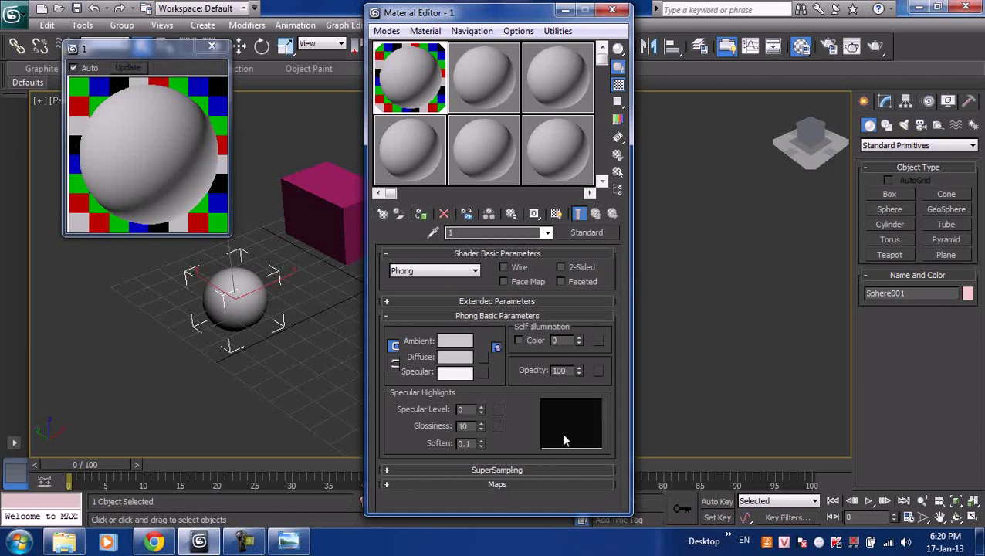
- Expand the Maps rollout to review the map slots, then show the Phong shader list
click(502, 484)
scroll(508, 419, down, 1)
scroll(508, 418, up, 3)
scroll(513, 409, up, 1)
scroll(522, 409, down, 2)
scroll(528, 413, up, 3)
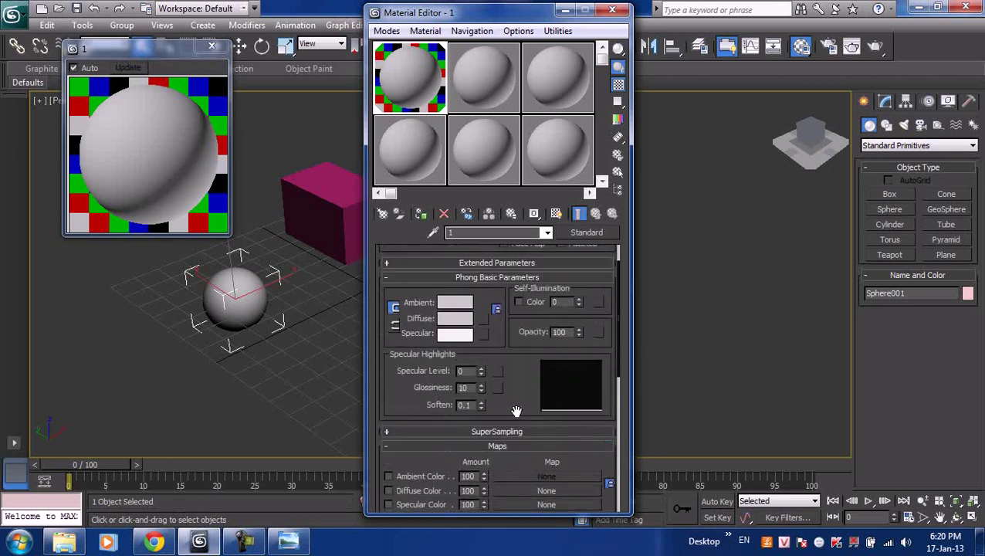
scroll(516, 407, up, 1)
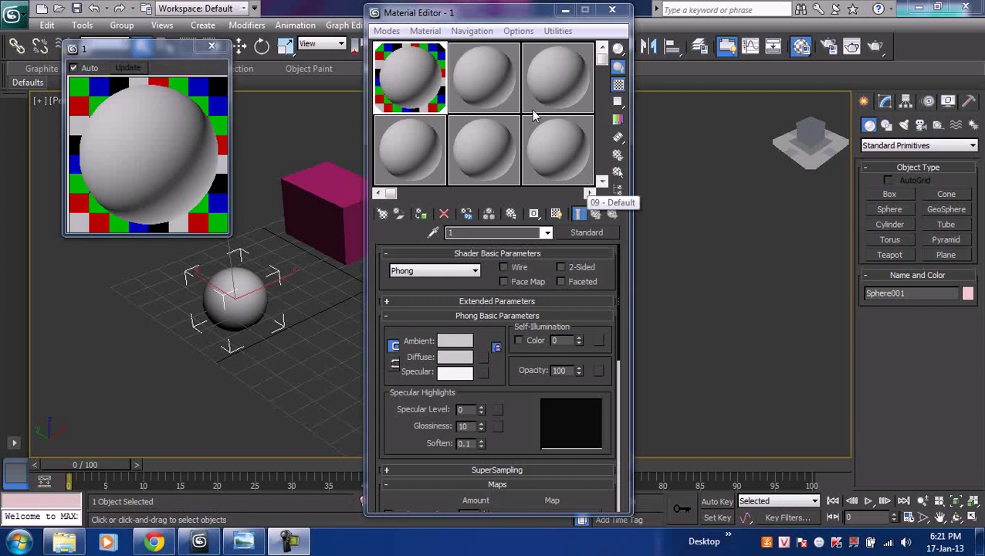
click(474, 11)
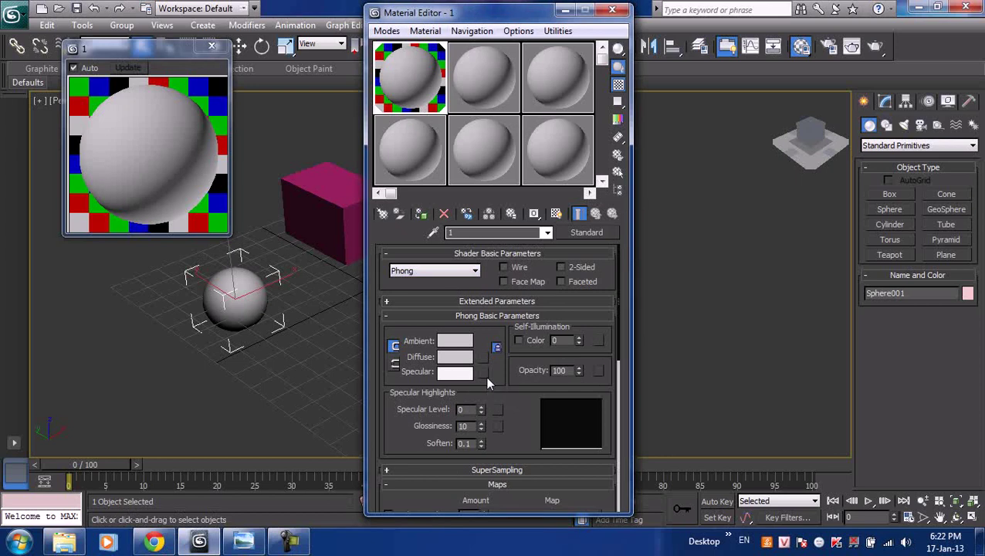
click(465, 274)
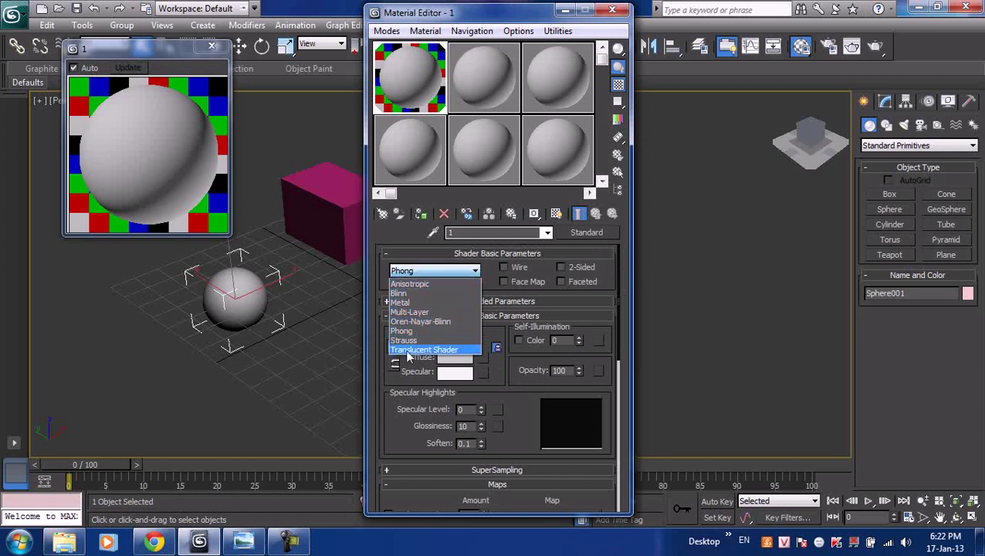
click(373, 244)
click(594, 233)
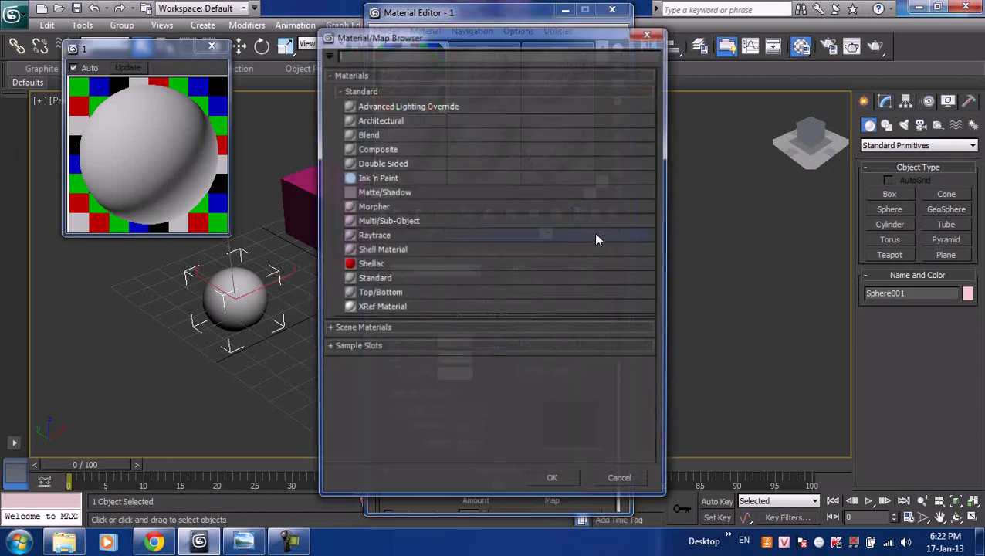
drag(453, 38, 407, 23)
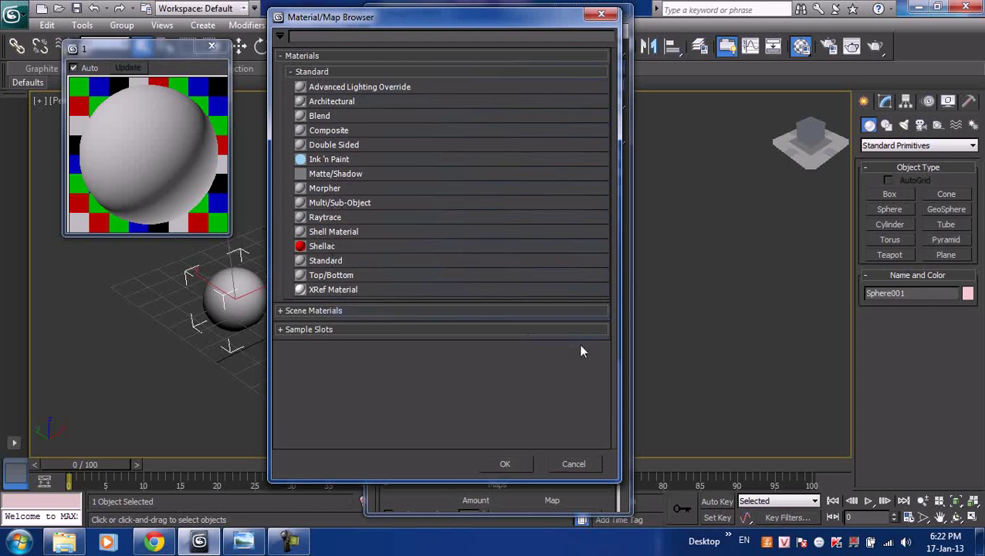
click(570, 464)
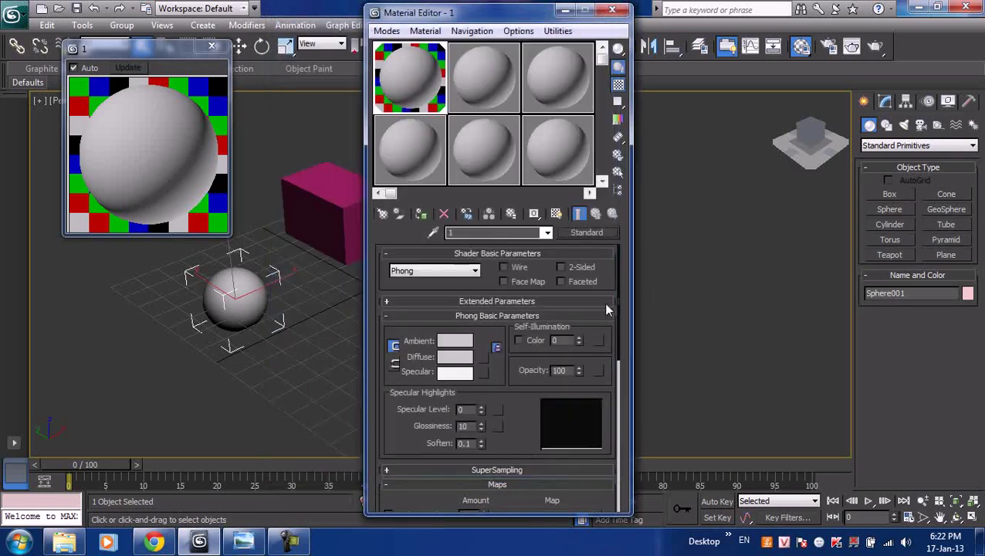
click(465, 272)
click(465, 274)
click(482, 358)
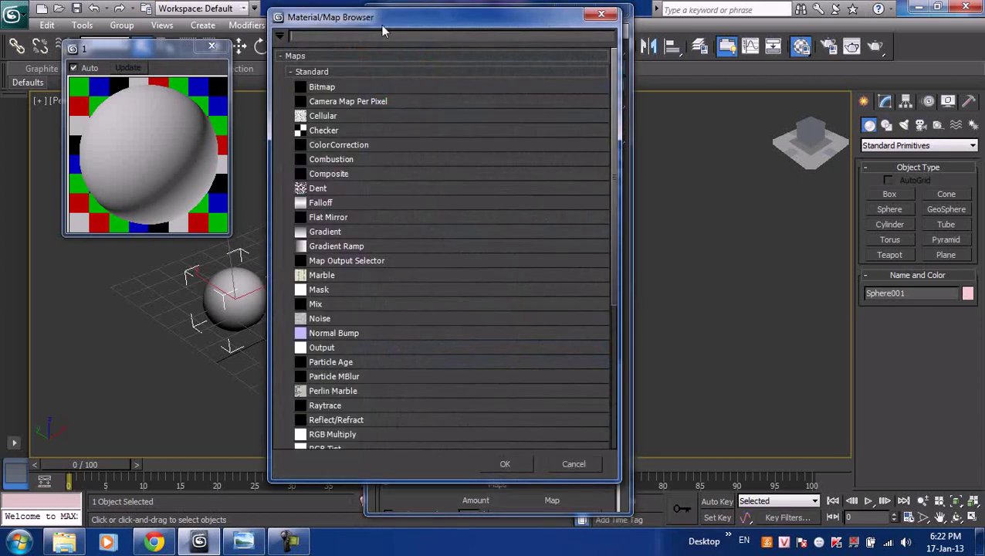
drag(382, 17, 357, 10)
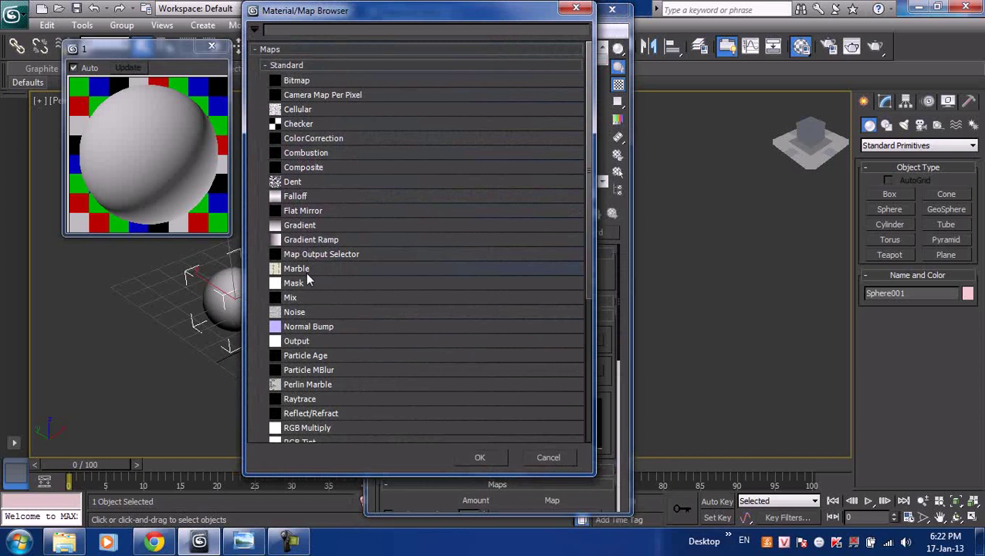
scroll(315, 354, down, 2)
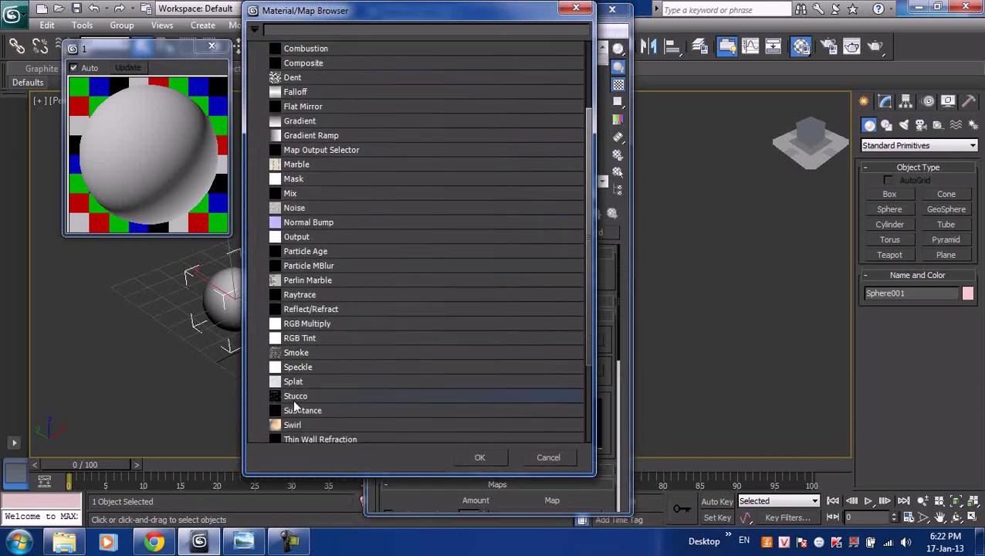
scroll(328, 390, down, 3)
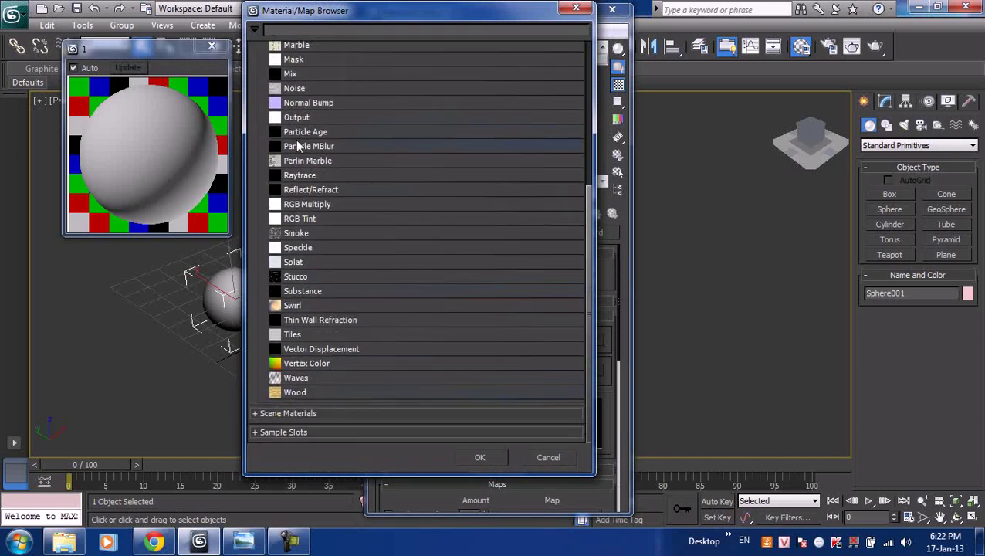
scroll(308, 146, up, 5)
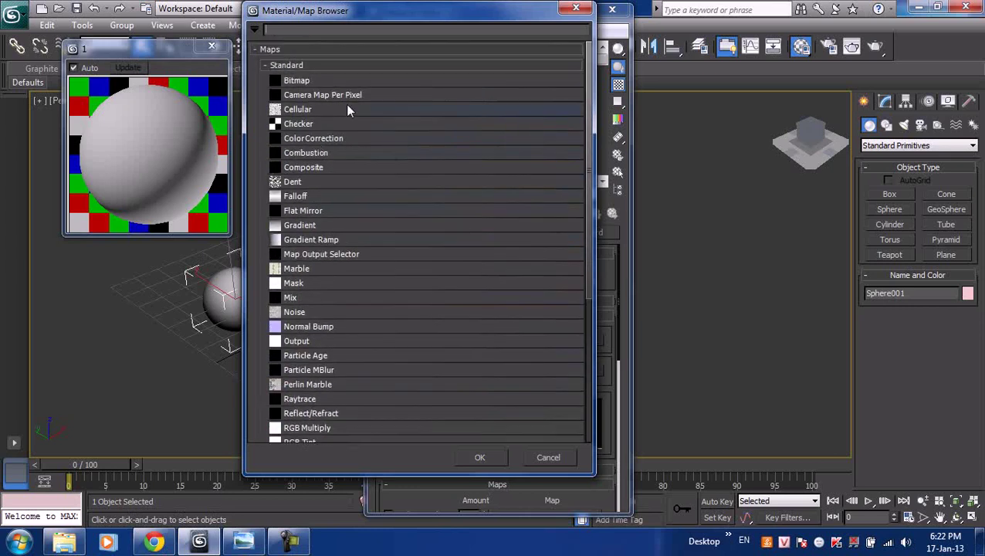
click(576, 9)
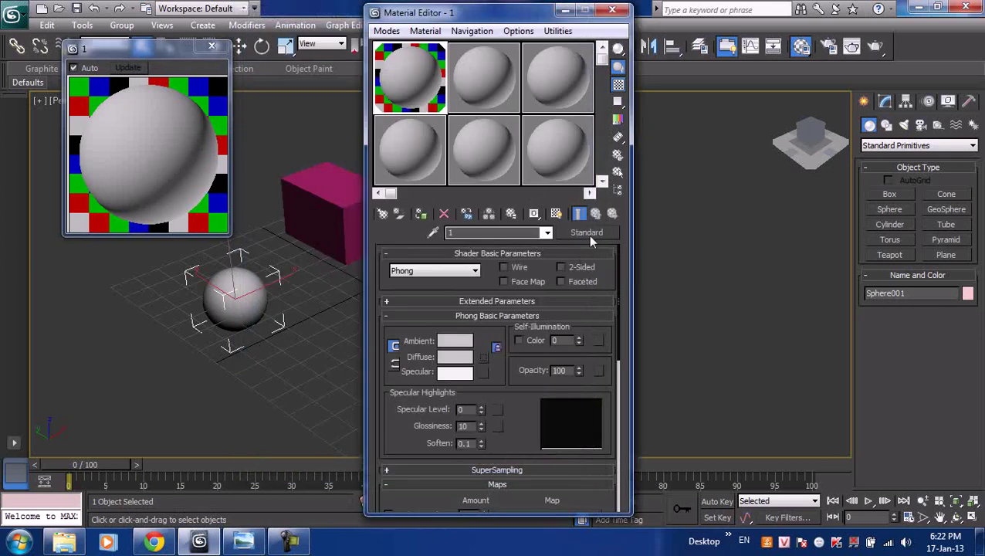
- Move the Material Editor left, then preview and cancel the material-type and Diffuse map browsers
drag(473, 13, 413, 11)
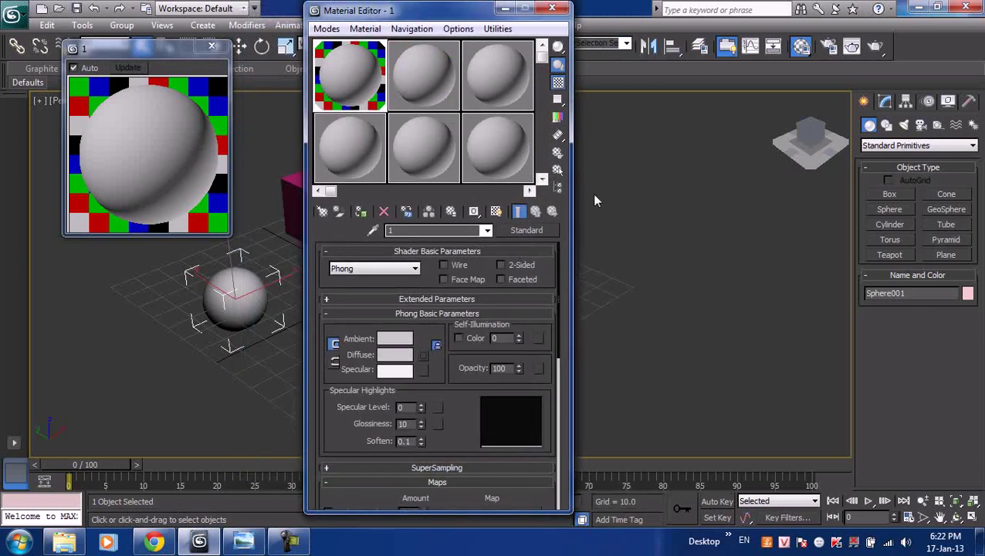
click(542, 230)
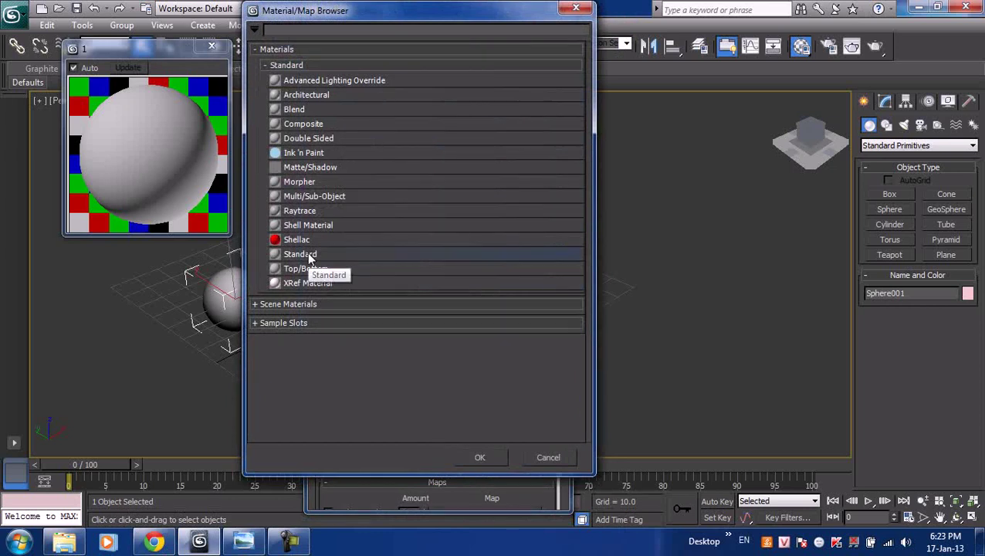
click(548, 458)
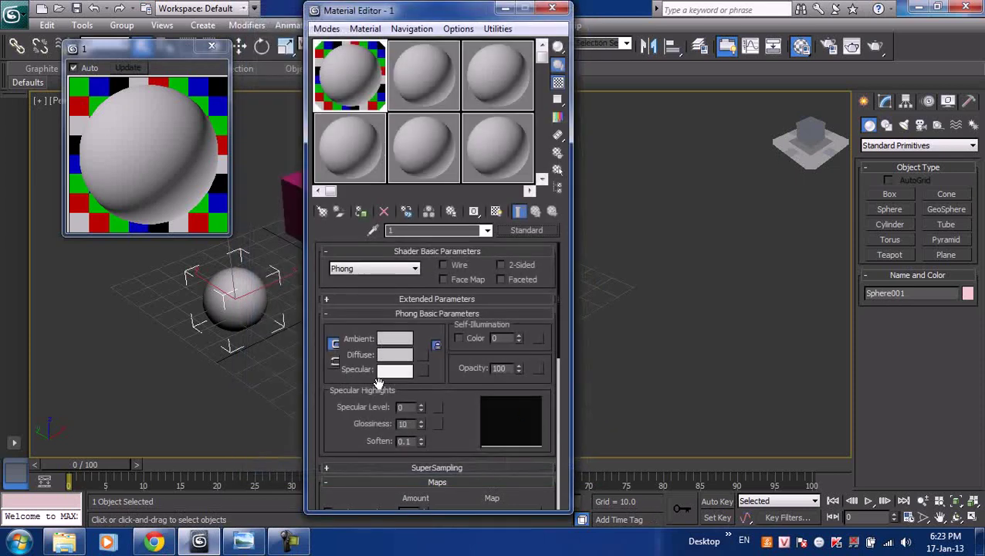
click(423, 356)
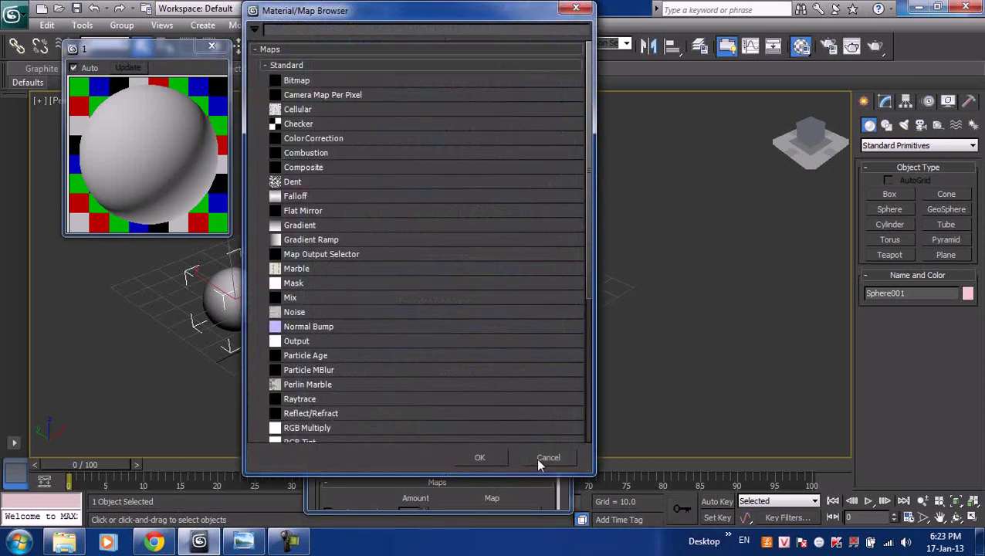
click(538, 458)
- Check the shader list while keeping Phong, then reopen the Standard material-type browser
click(403, 270)
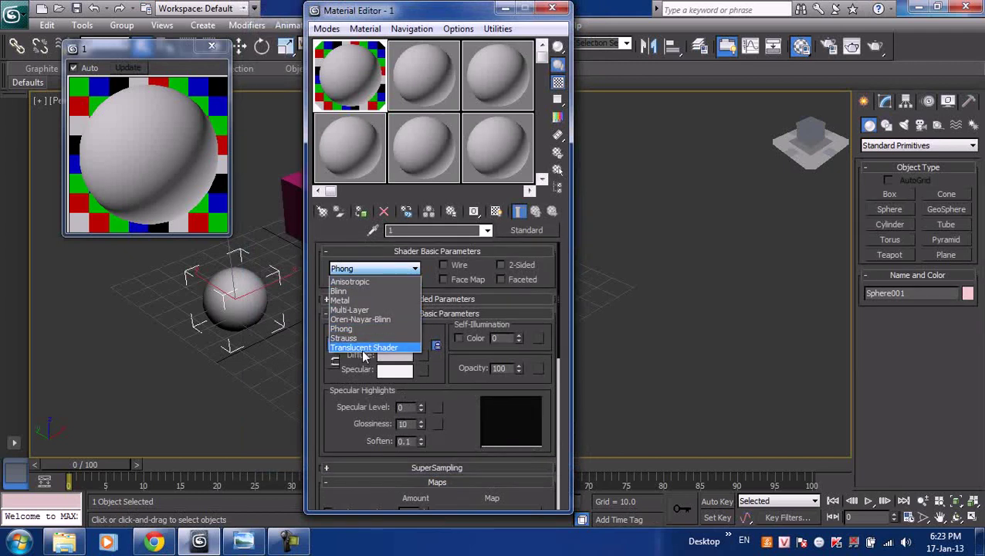
click(374, 268)
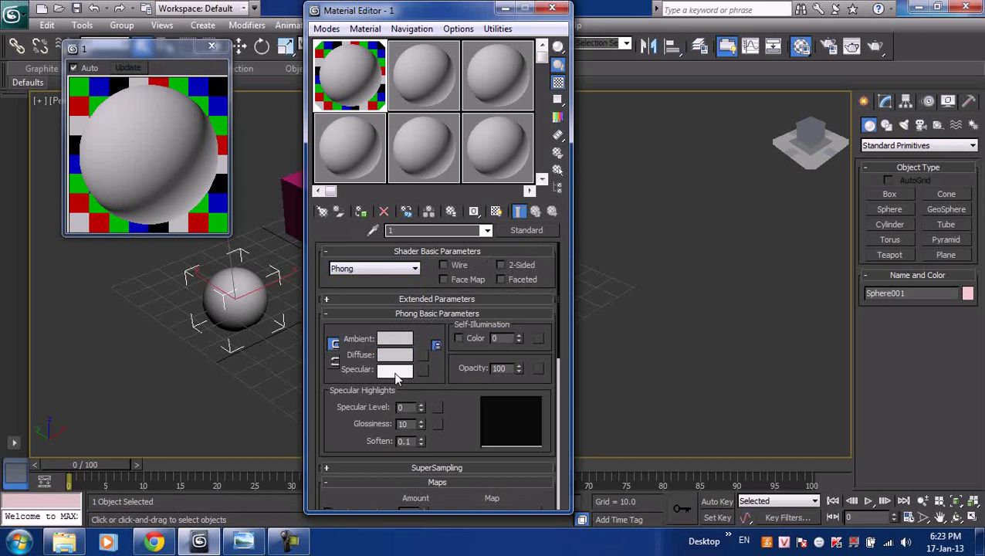
click(532, 231)
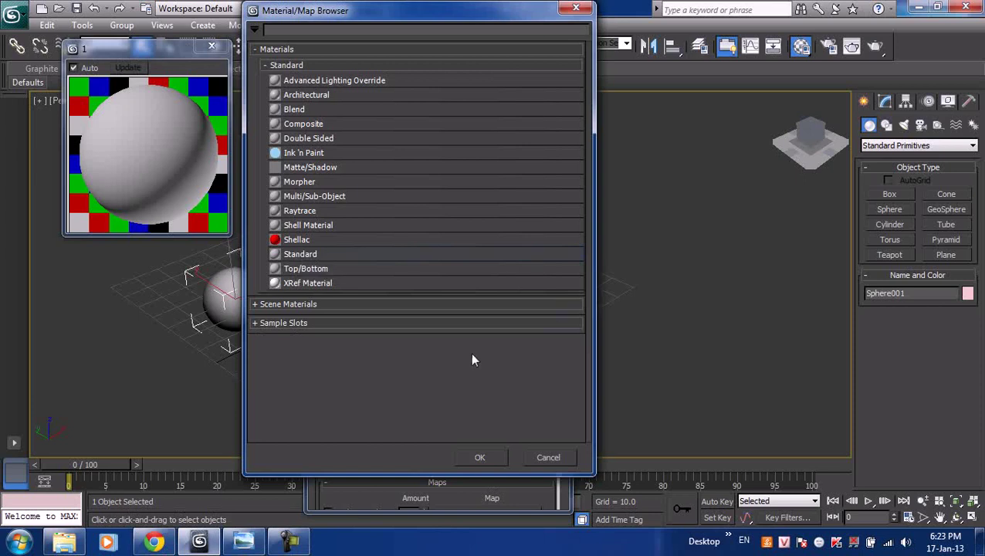
click(576, 9)
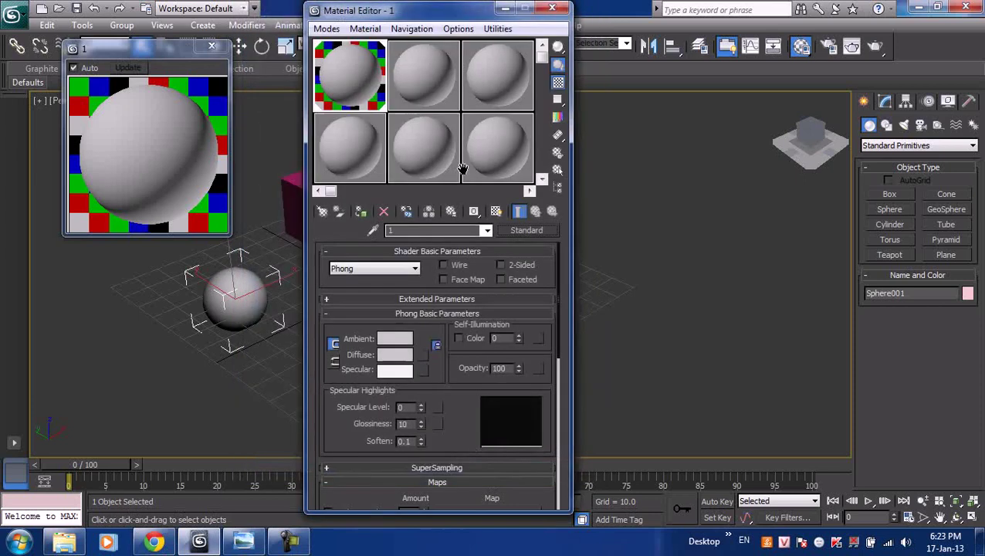
click(539, 230)
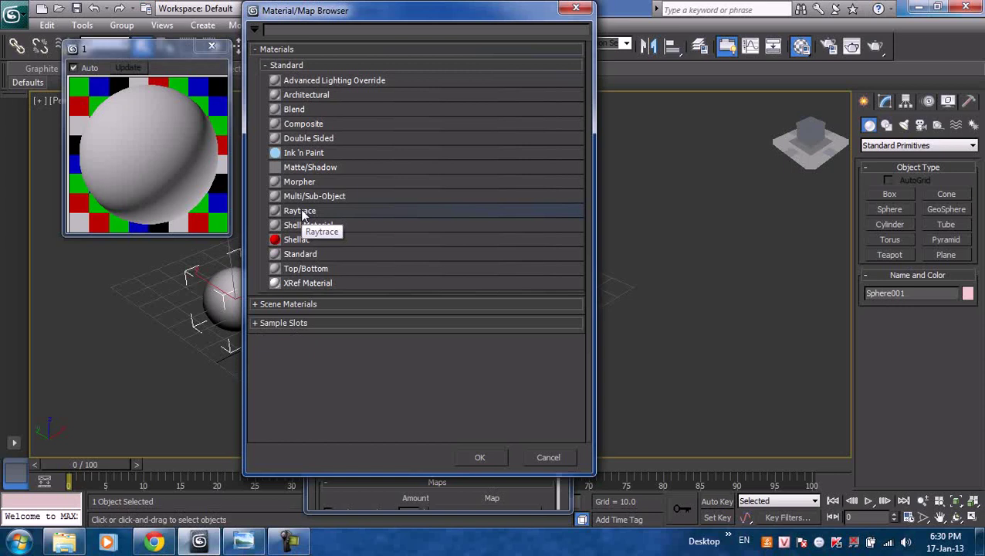
- Cancel the material type browser and bring up the online 3ds Max Help with F1
click(577, 8)
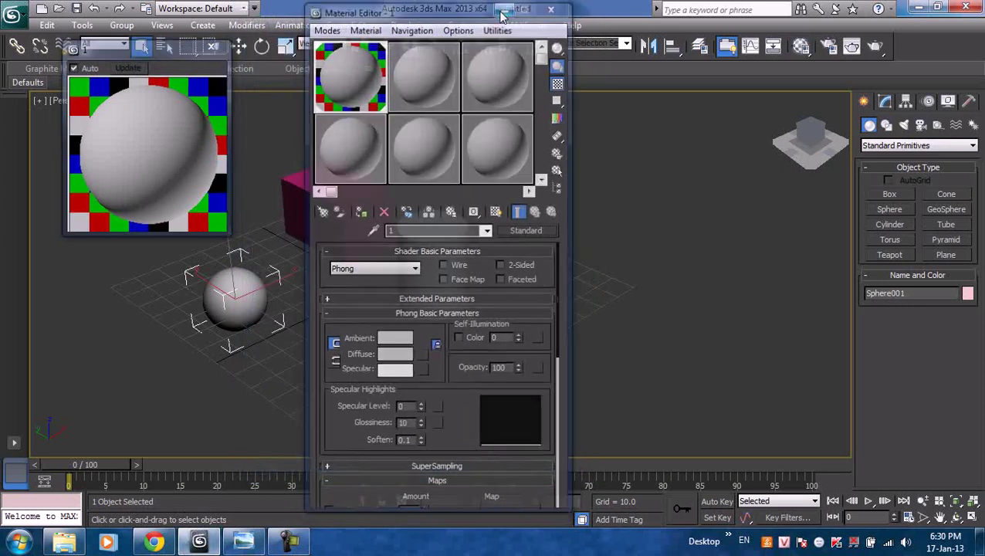
key(F1)
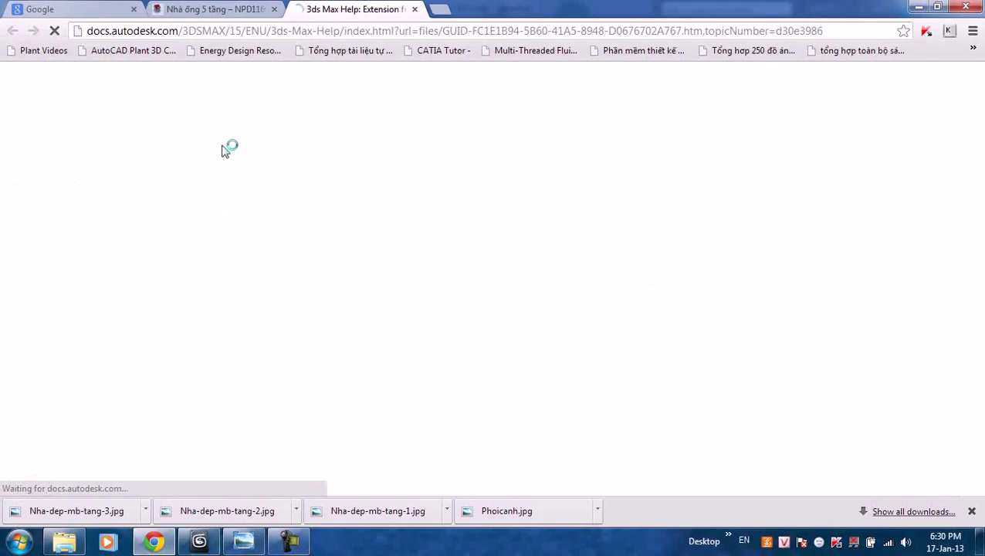
- In the Help contents, go through the Materials topics to the Anisotropic Shader page
scroll(165, 287, down, 2)
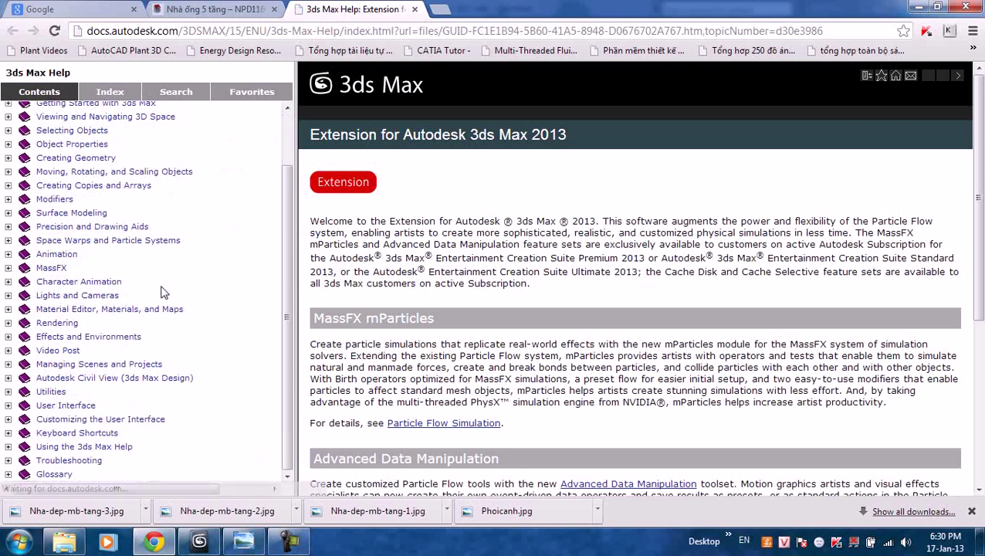
click(82, 309)
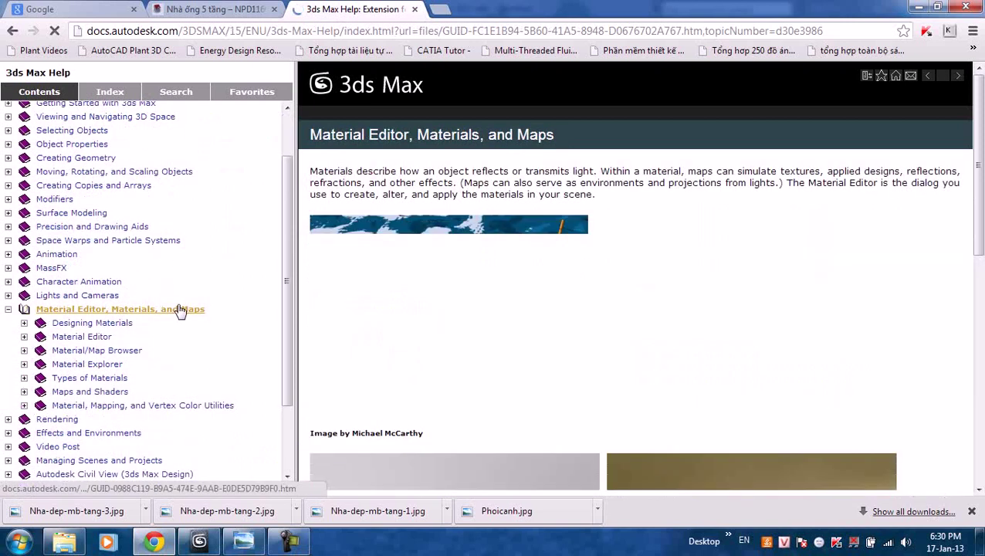
scroll(137, 347, down, 3)
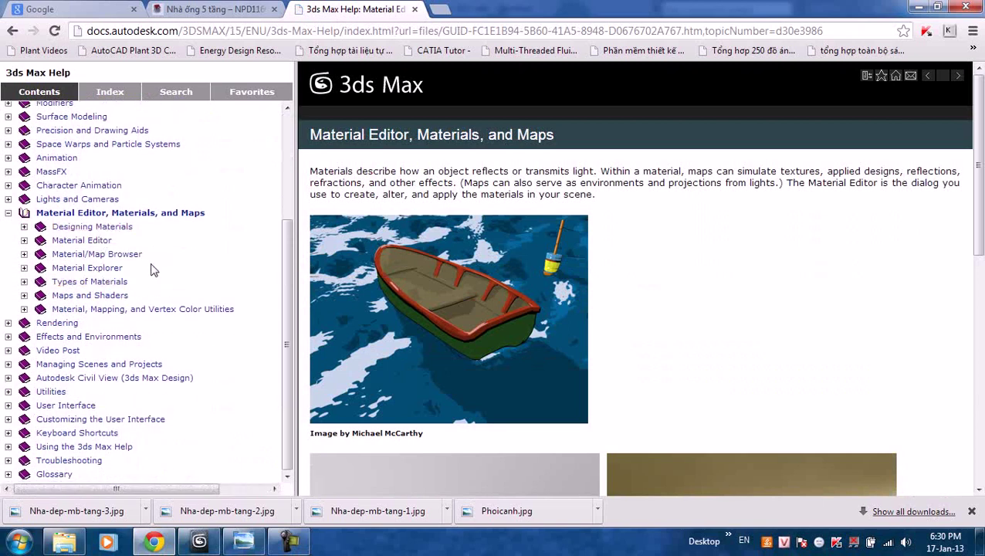
click(108, 282)
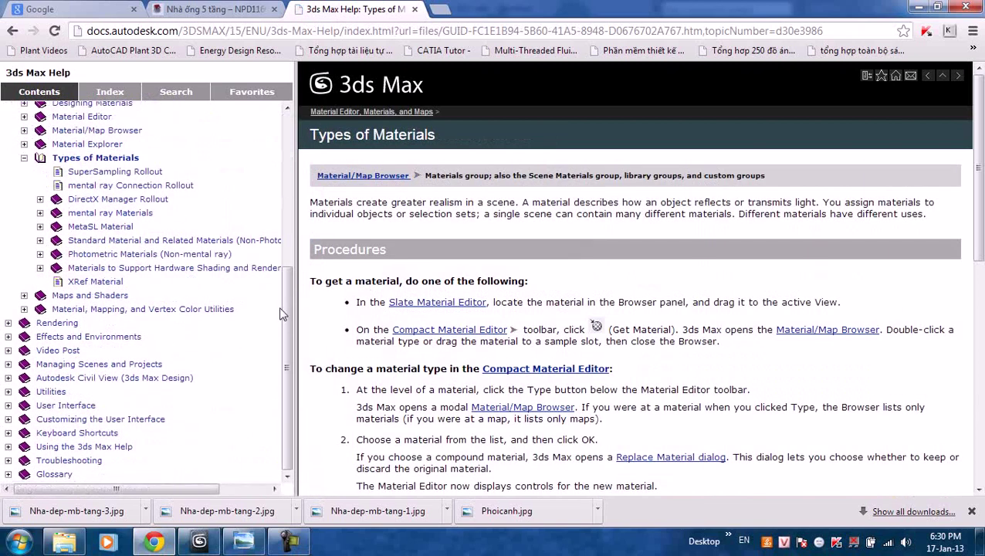
click(125, 246)
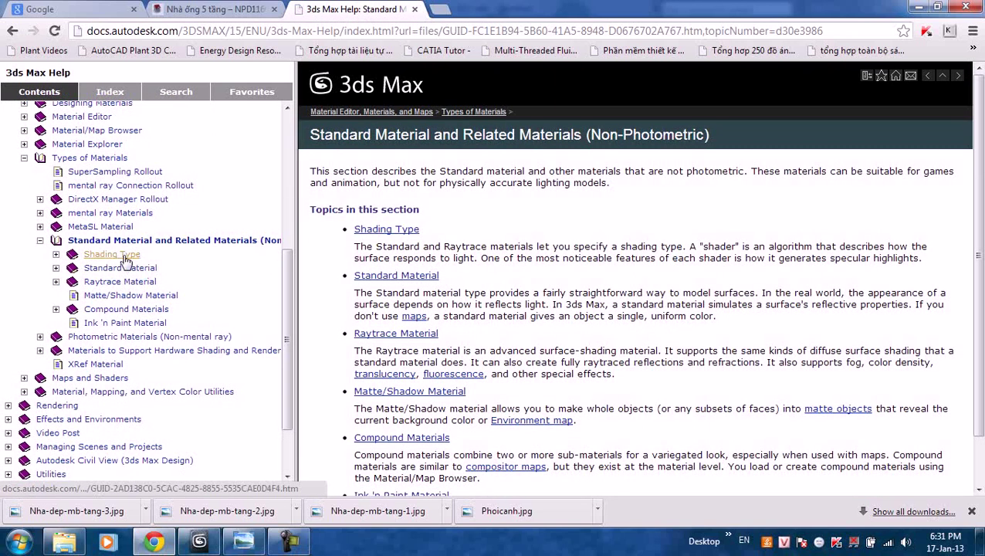
click(124, 256)
click(127, 267)
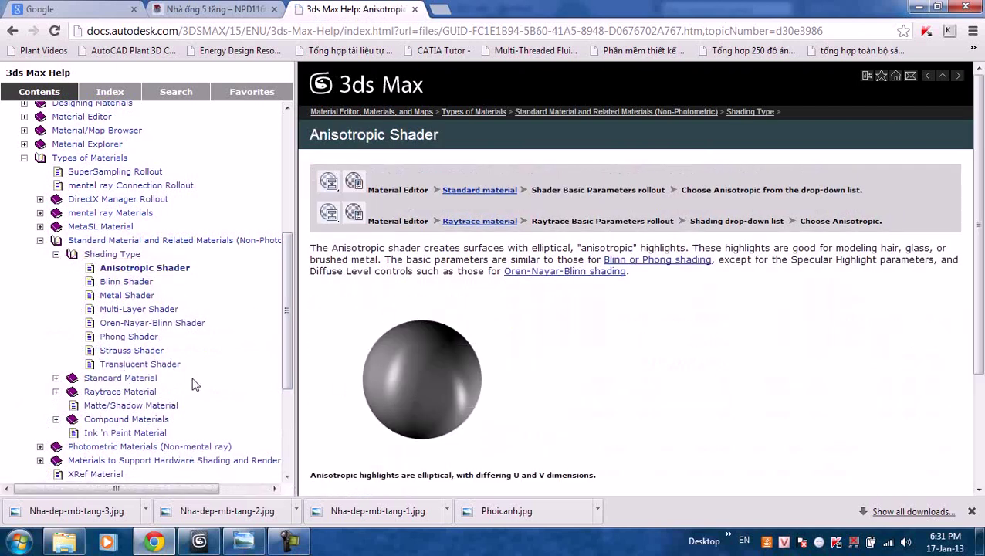
- Open the Standard Material and Raytrace Material pages, read them, then return to 3ds Max
click(145, 382)
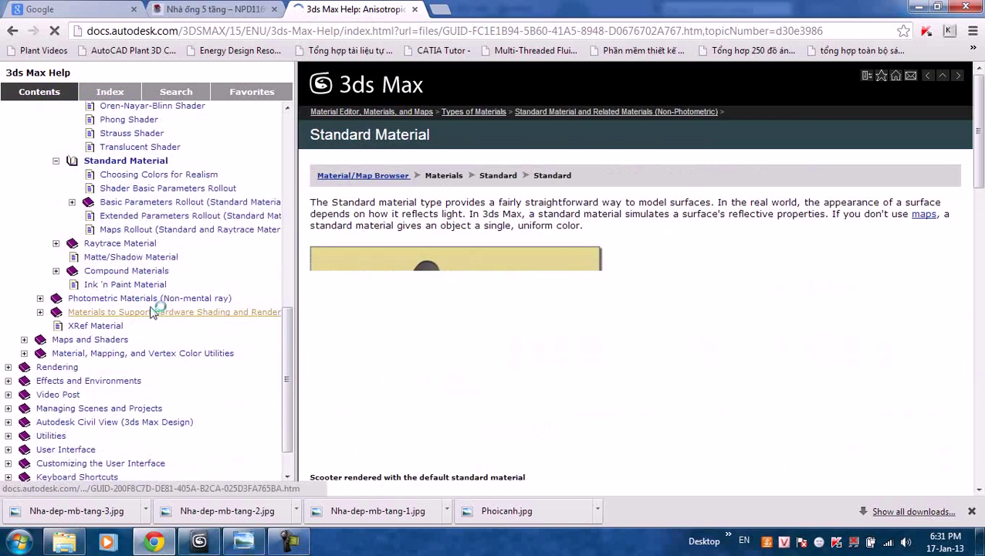
click(137, 245)
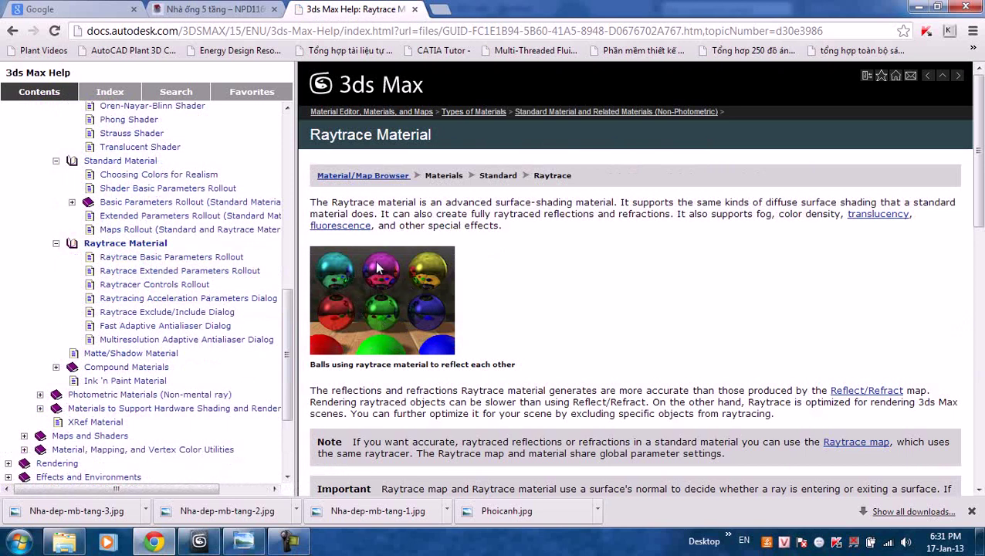
ctrl+scroll(496, 307, up, 1)
ctrl+scroll(495, 307, up, 1)
scroll(487, 344, down, 1)
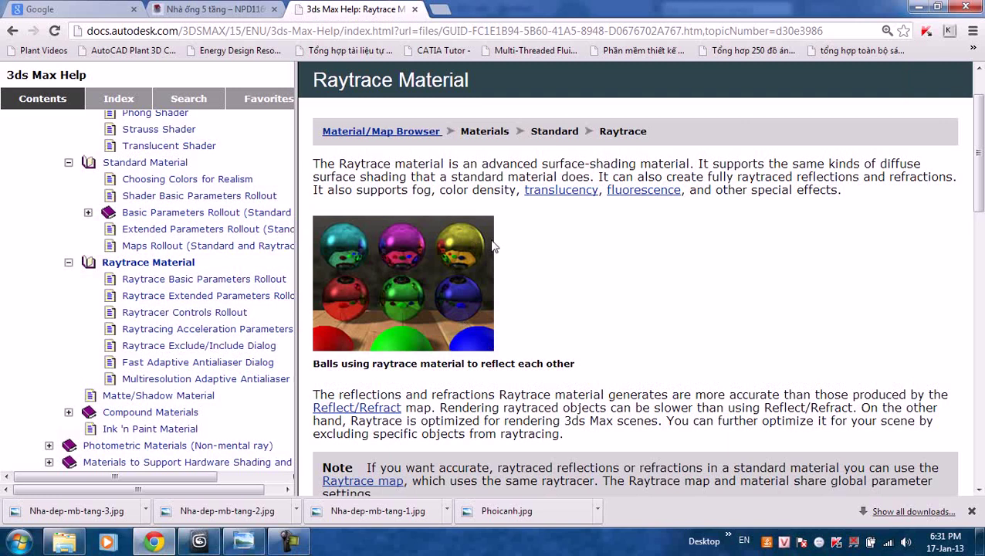
scroll(445, 239, down, 3)
scroll(445, 242, up, 3)
scroll(444, 240, up, 1)
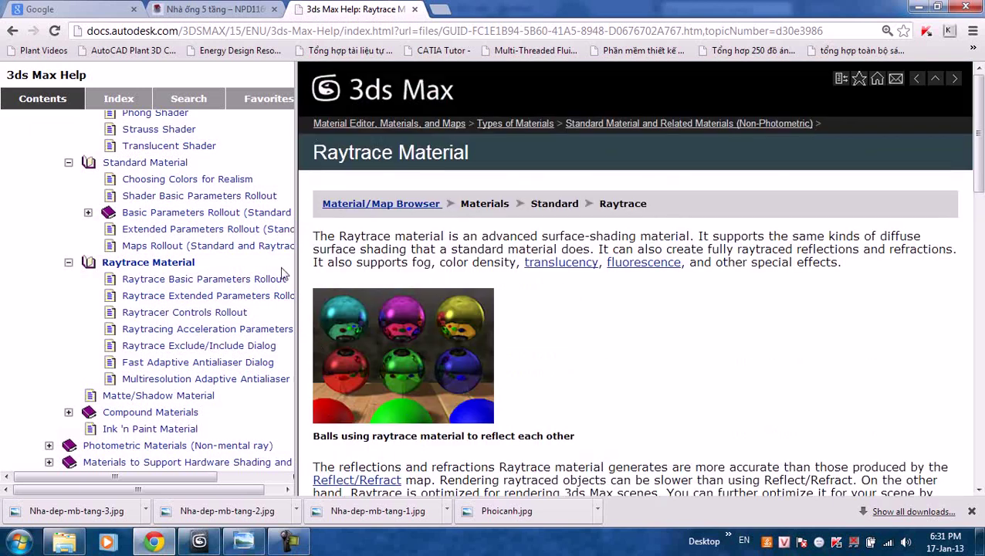
scroll(286, 262, up, 1)
click(199, 541)
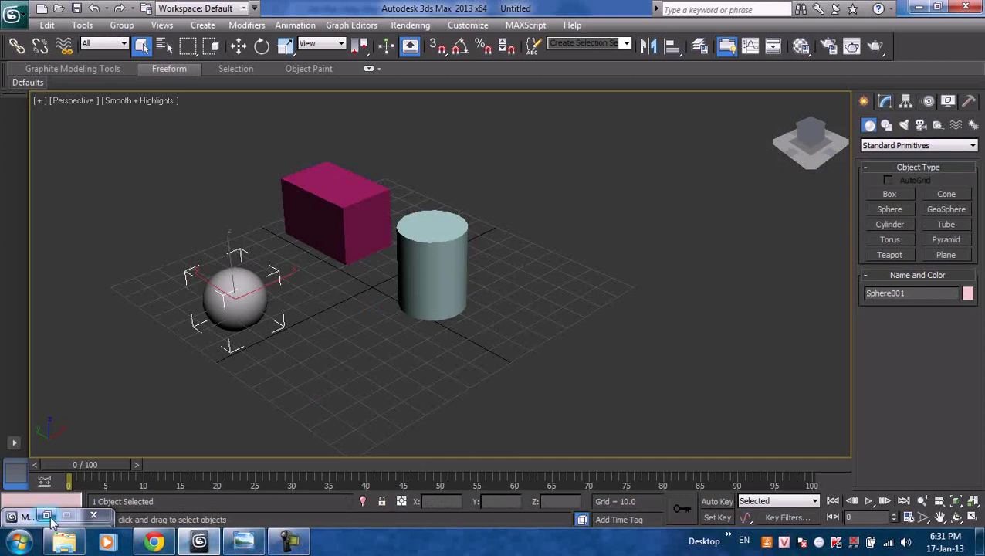
- Open the Material Editor with M, look over the material types, then minimize it
key(m)
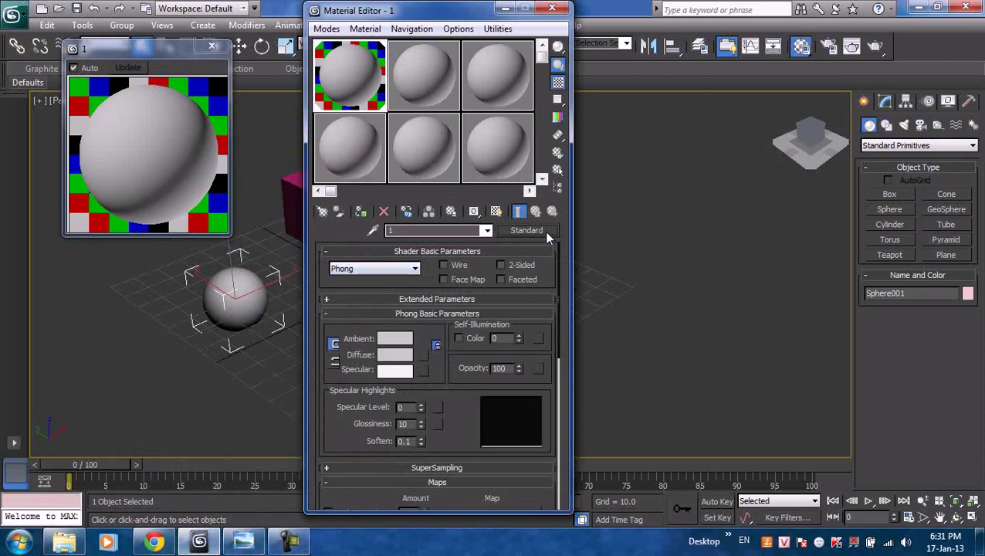
click(544, 233)
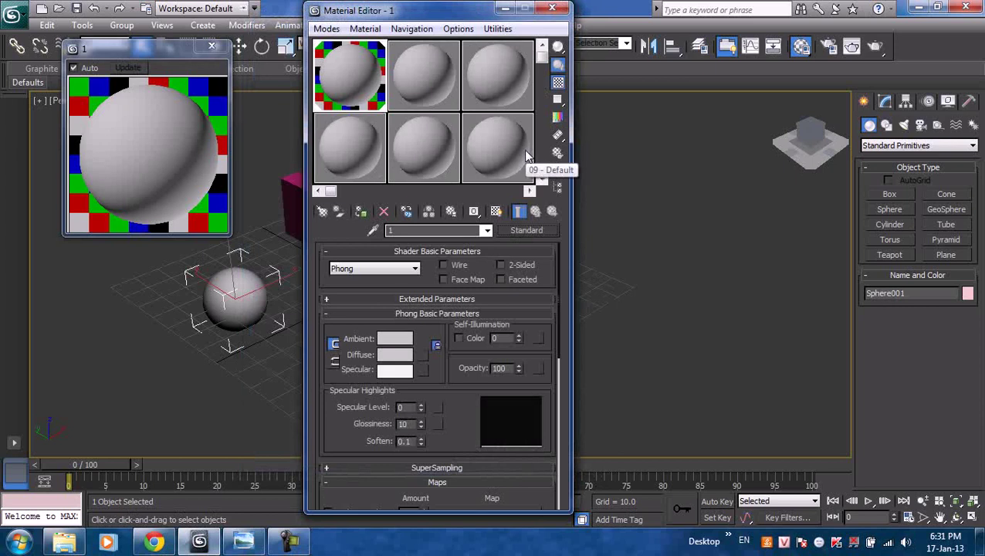
click(504, 8)
mouse_move(40, 516)
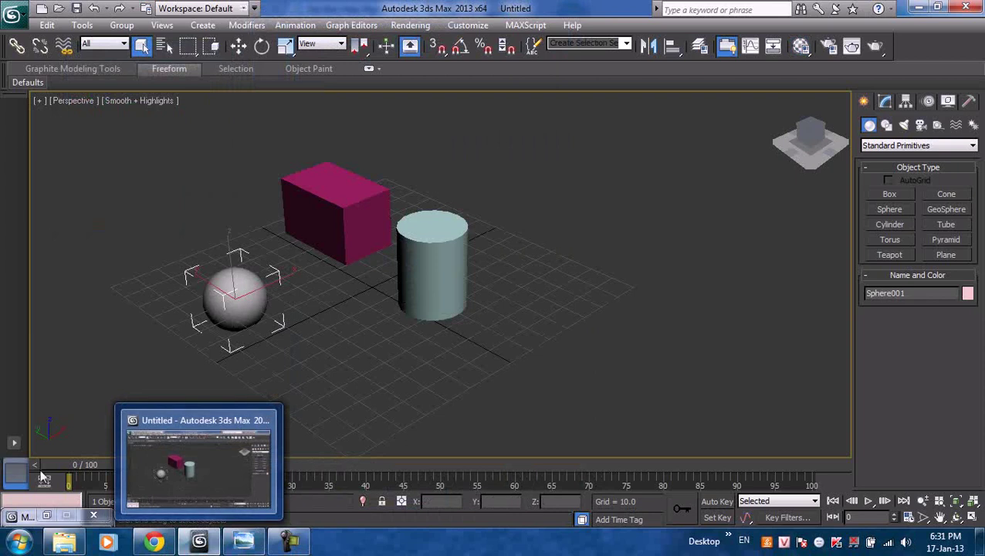
- Restore the Material Editor beside the scene, view the shader list, and return to the Raytrace help page
click(182, 420)
click(46, 515)
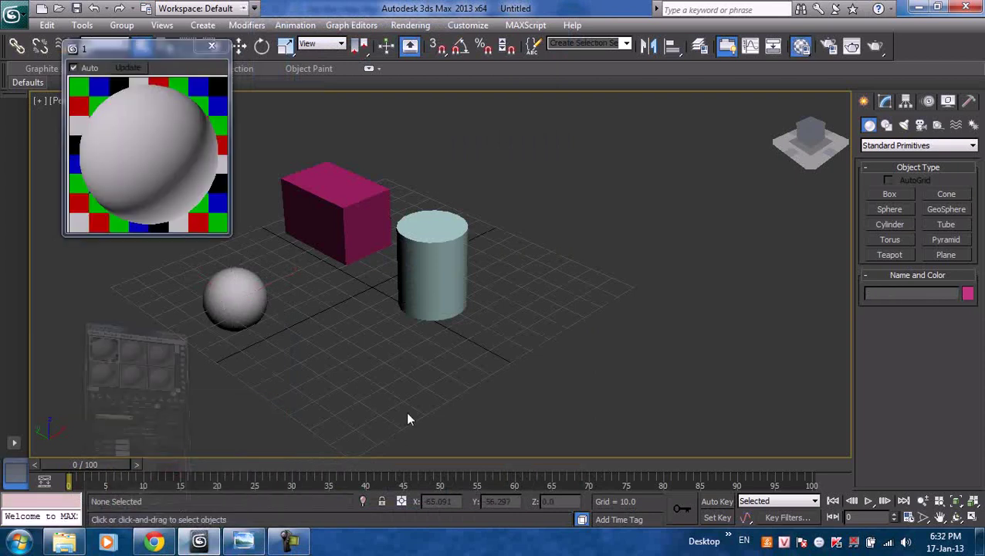
drag(409, 10, 676, 11)
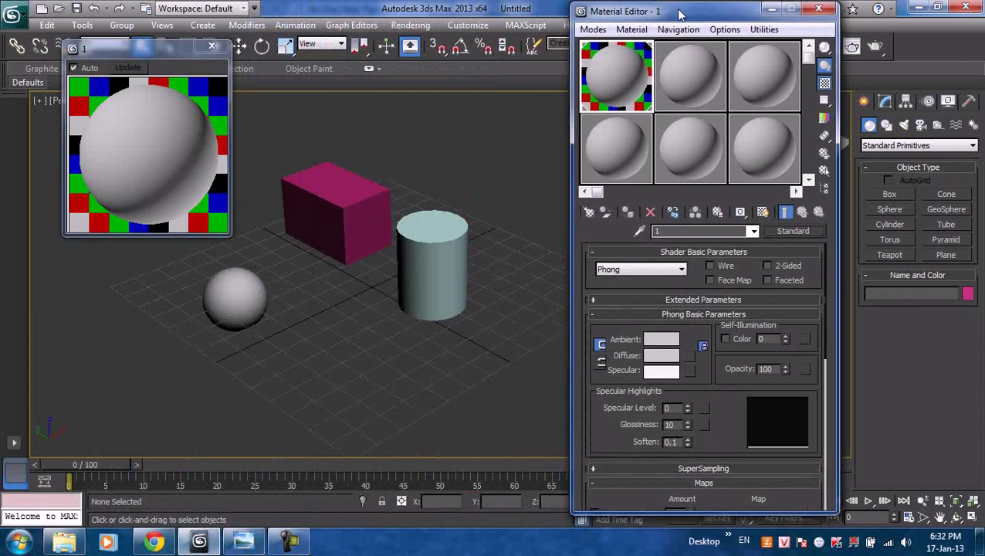
click(618, 268)
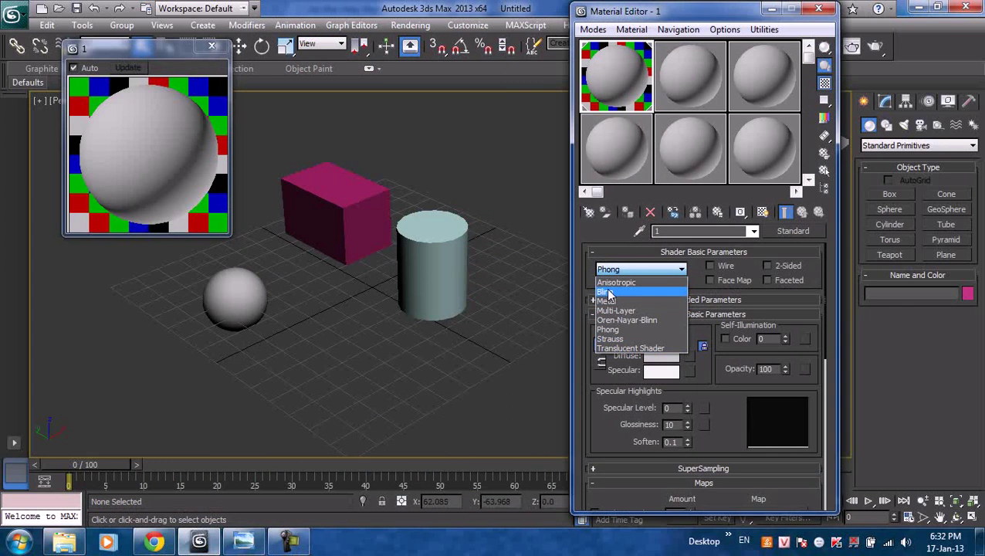
click(155, 542)
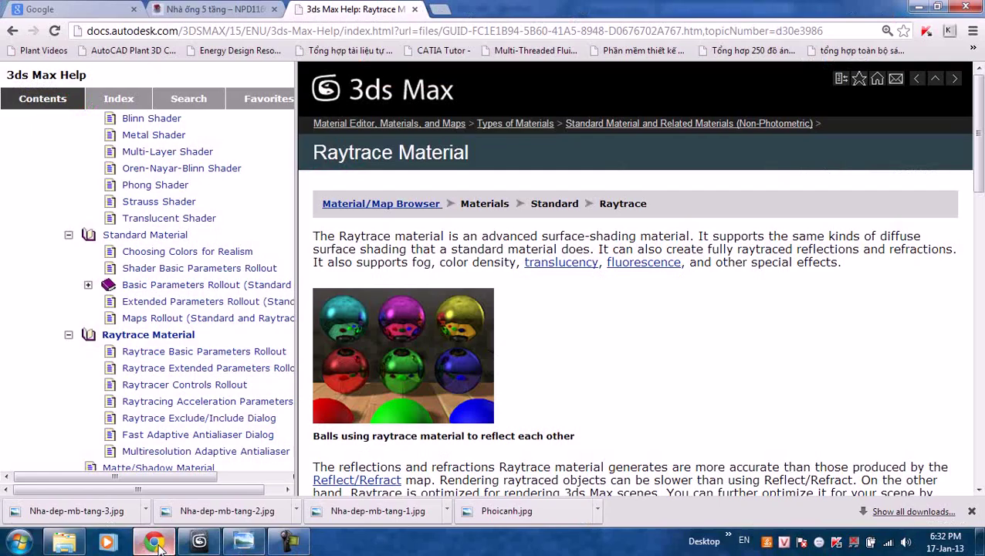
click(181, 353)
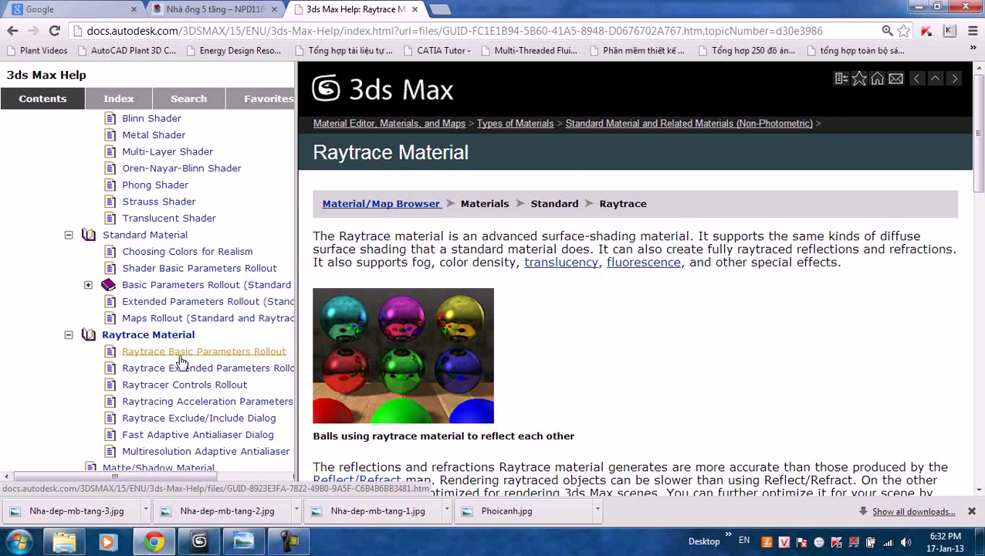
scroll(180, 361, down, 2)
scroll(232, 325, up, 3)
scroll(198, 340, down, 2)
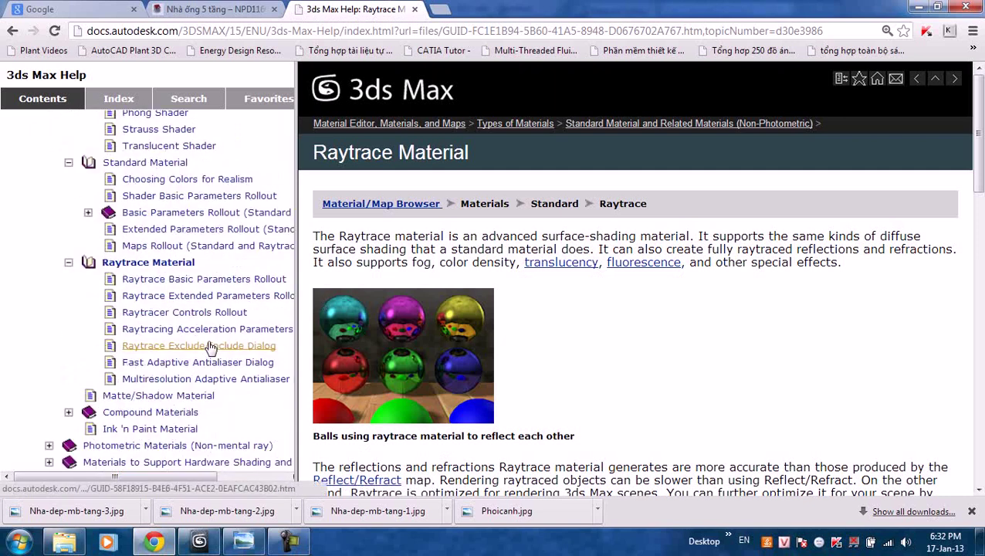
scroll(187, 286, up, 2)
scroll(185, 287, up, 1)
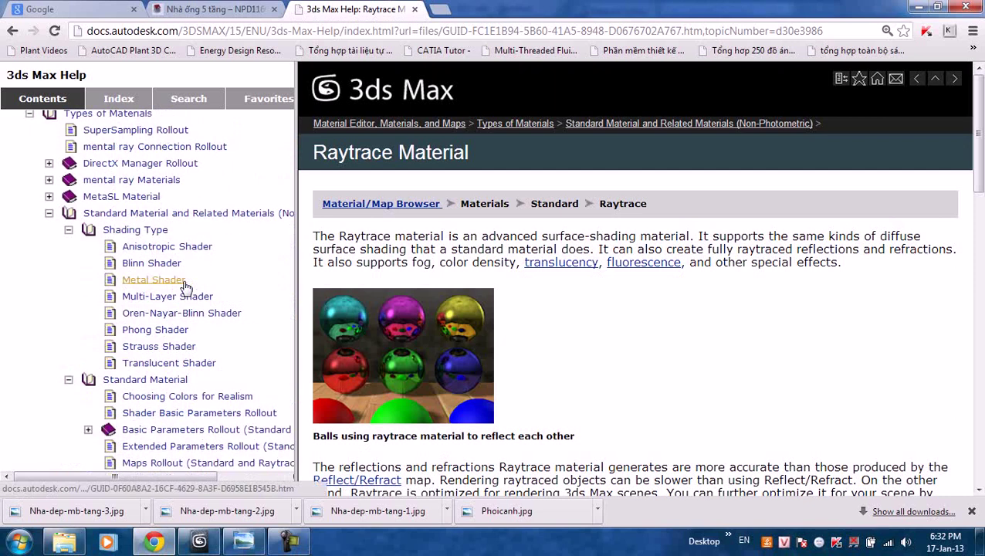
scroll(223, 254, down, 1)
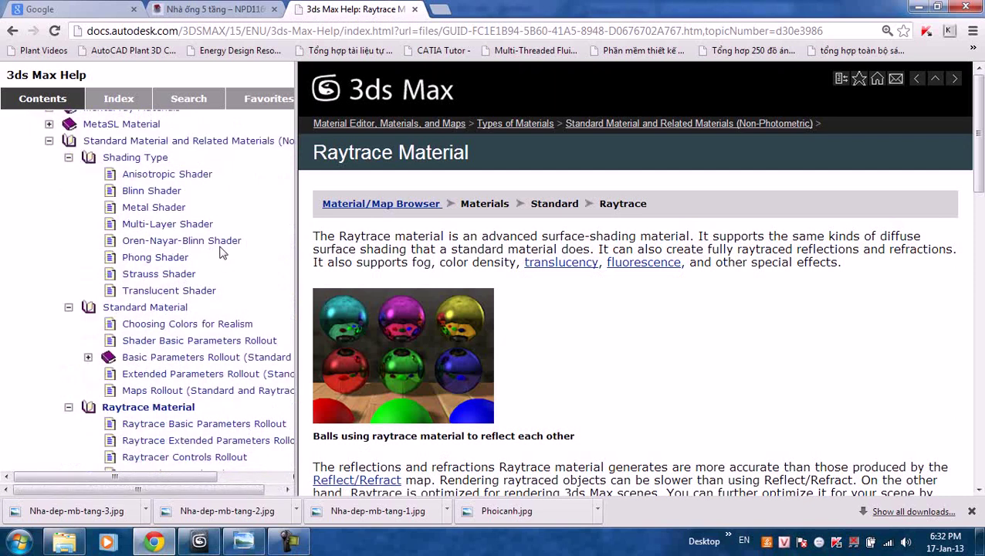
- Open the Anisotropic Shader help page and read its description of elliptical highlights
click(155, 174)
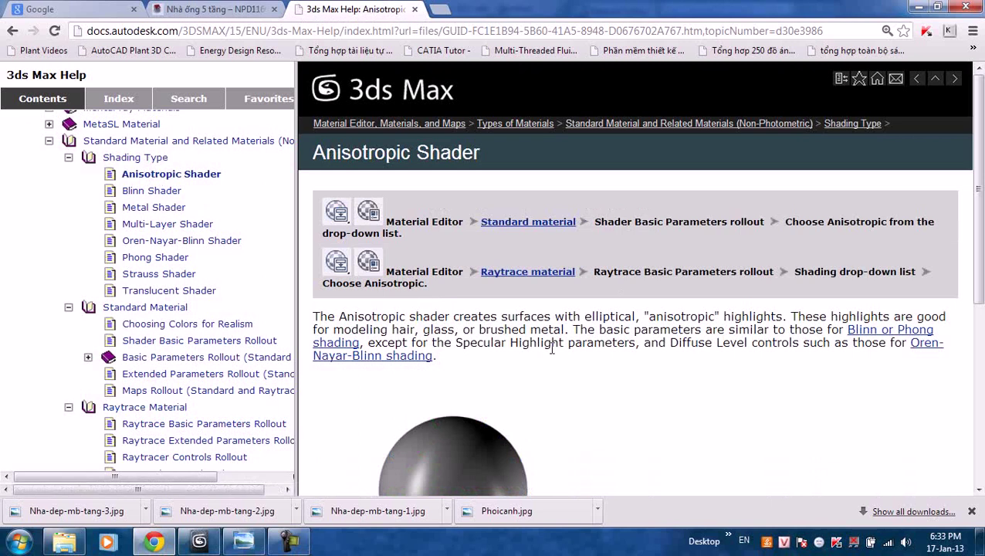
scroll(552, 349, down, 2)
scroll(549, 351, up, 2)
scroll(405, 155, down, 1)
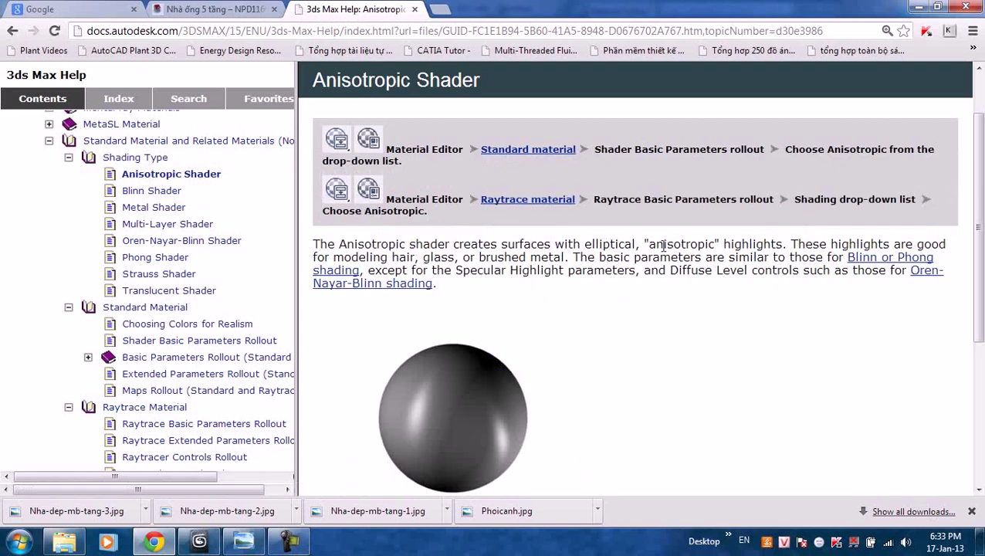
scroll(660, 244, down, 1)
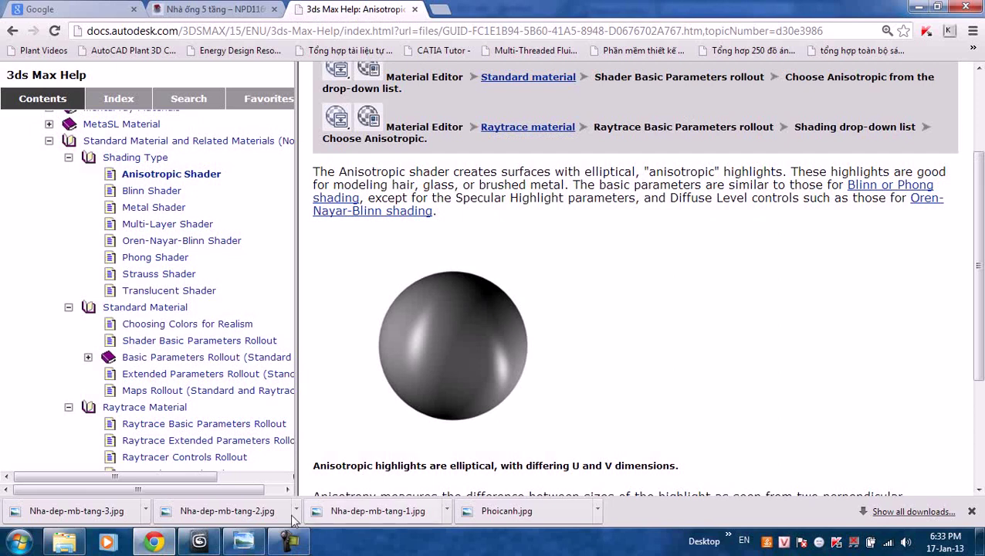
scroll(475, 334, down, 1)
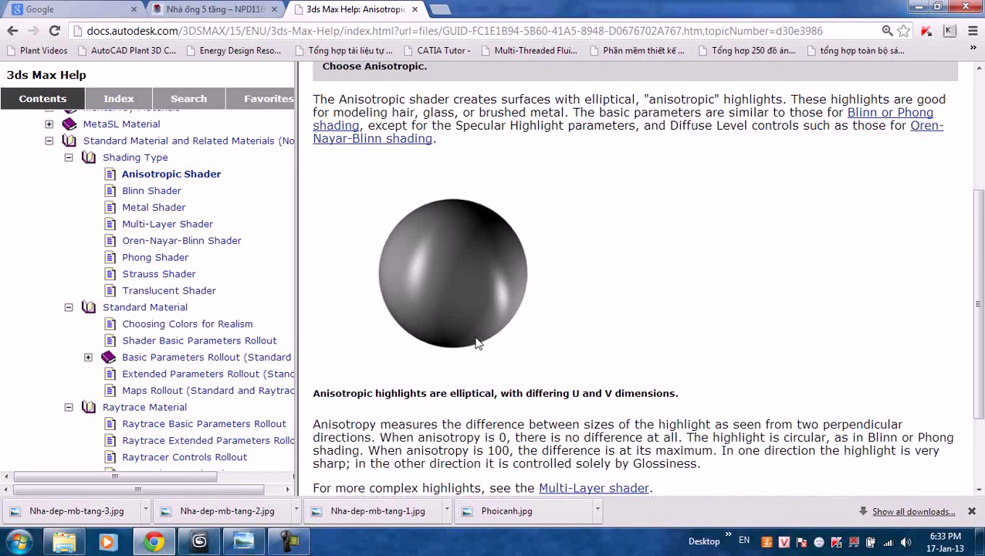
scroll(473, 282, up, 2)
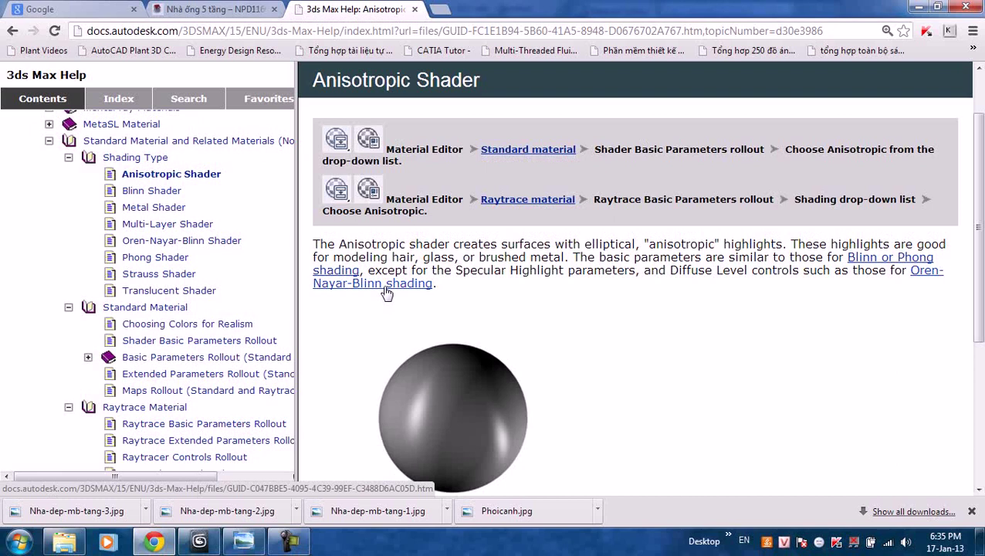
scroll(566, 261, down, 1)
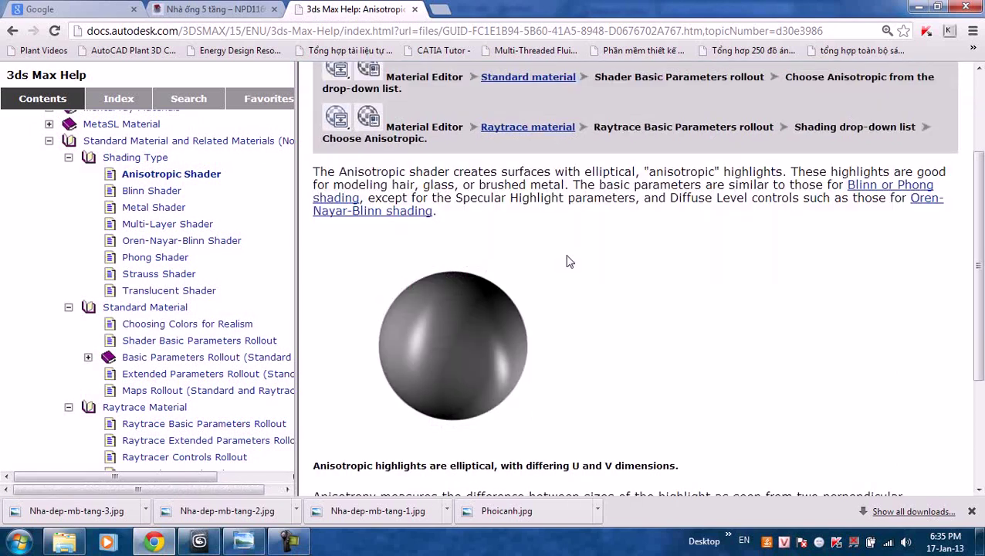
scroll(567, 261, up, 1)
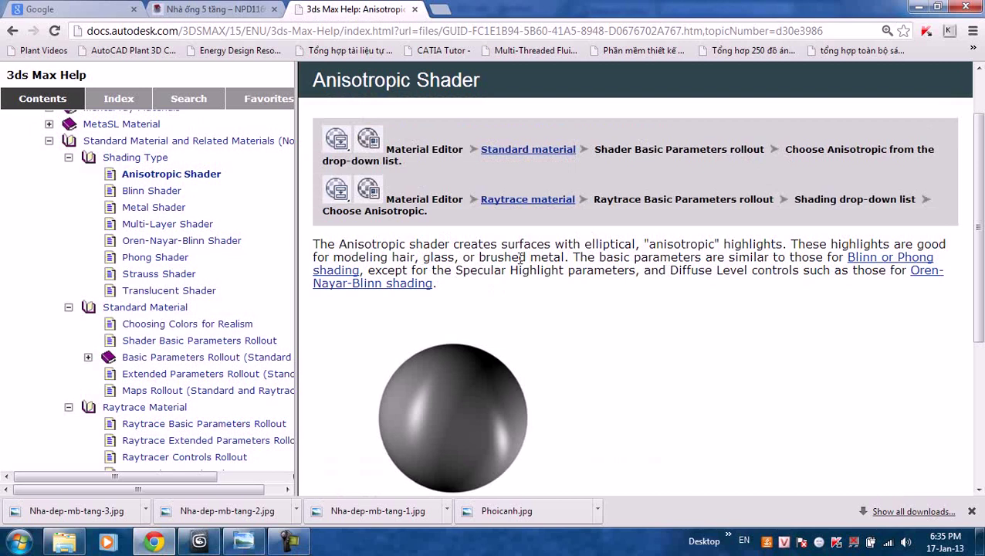
scroll(521, 261, down, 1)
scroll(532, 262, down, 1)
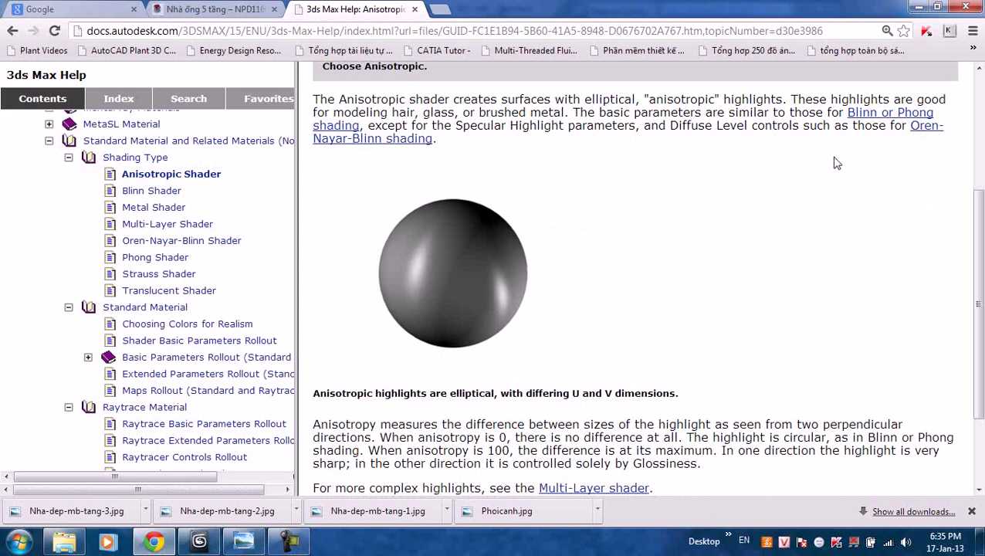
scroll(768, 181, down, 2)
scroll(485, 278, up, 2)
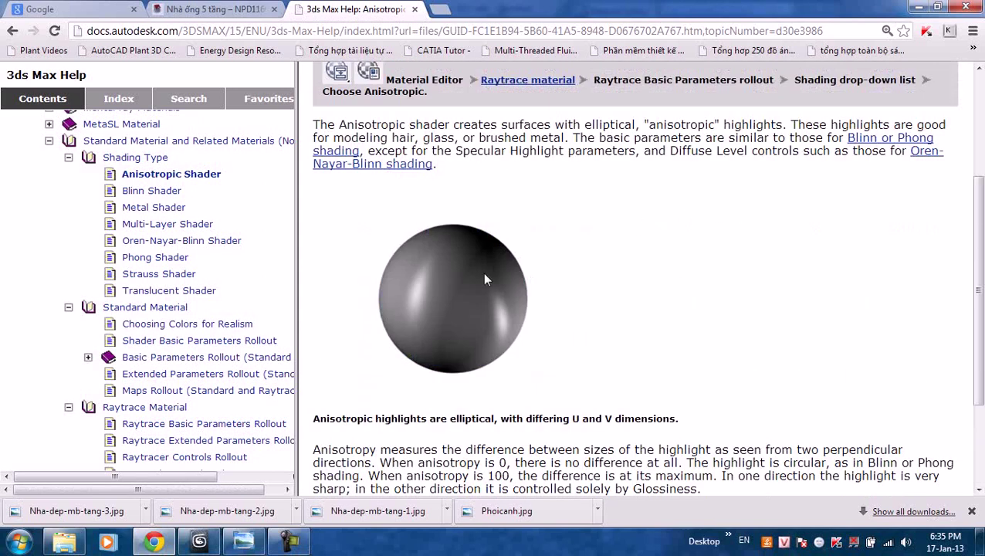
- Read the Blinn Shader and Phong Shader help pages, then return to 3ds Max
click(154, 190)
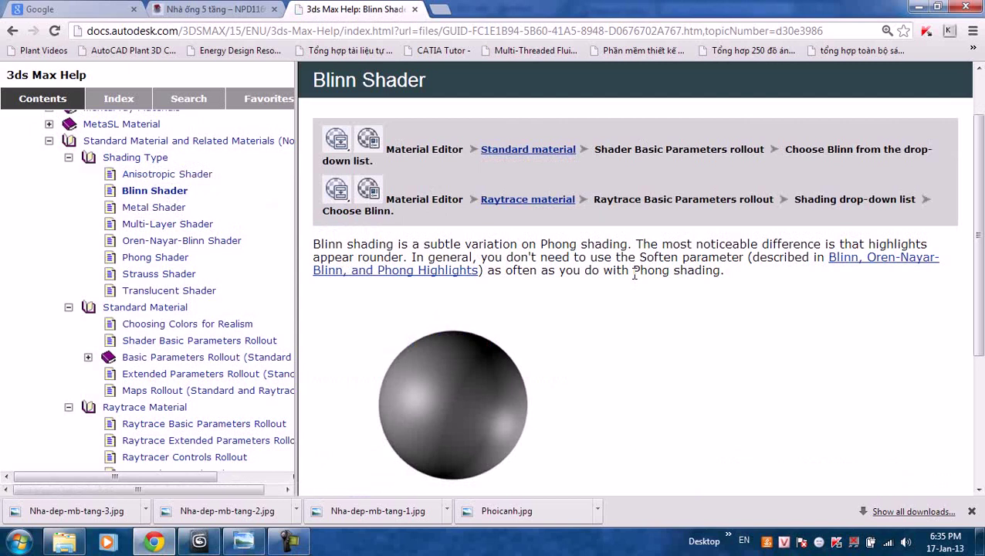
scroll(634, 275, down, 1)
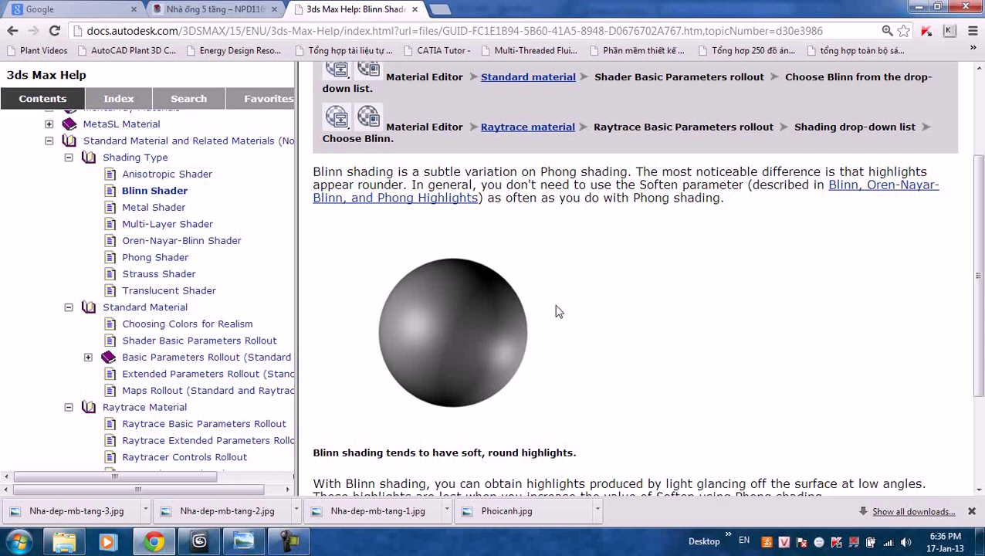
click(172, 261)
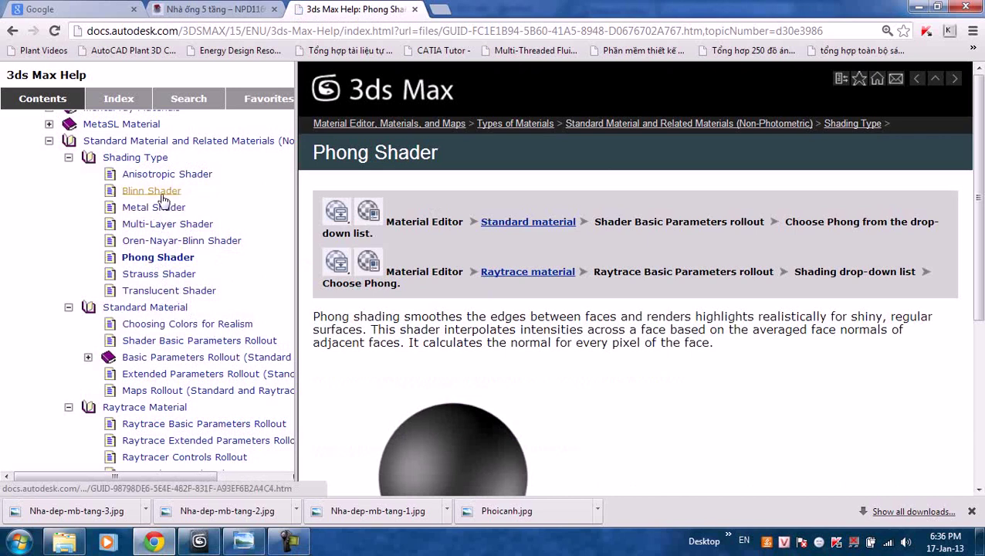
scroll(451, 295, down, 2)
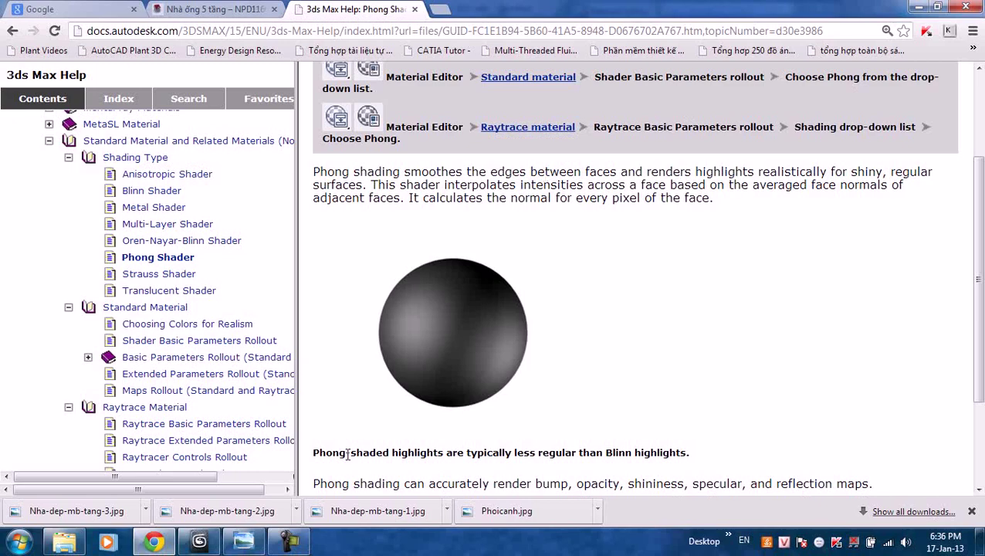
click(199, 541)
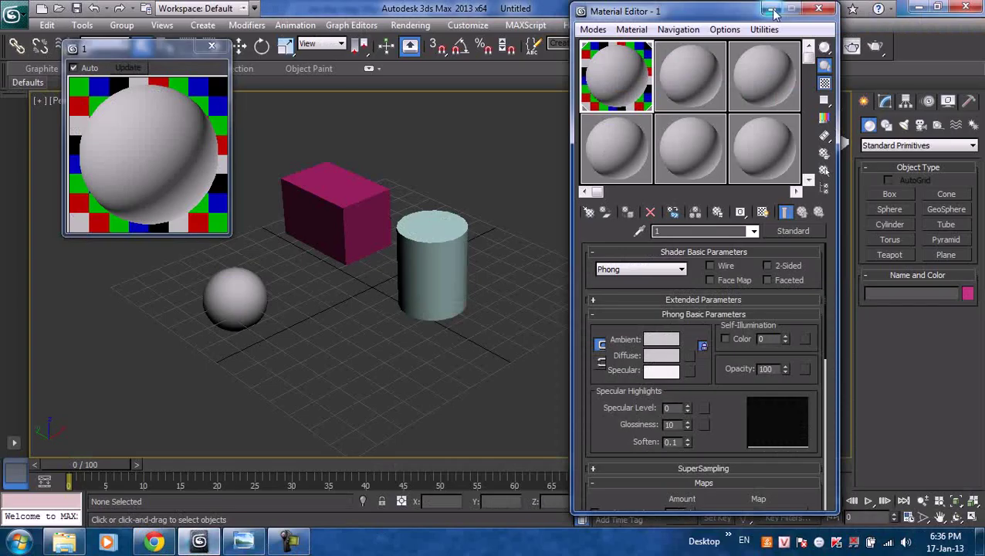
- Close the Material Editor and create a large sphere right of the cylinder
click(819, 9)
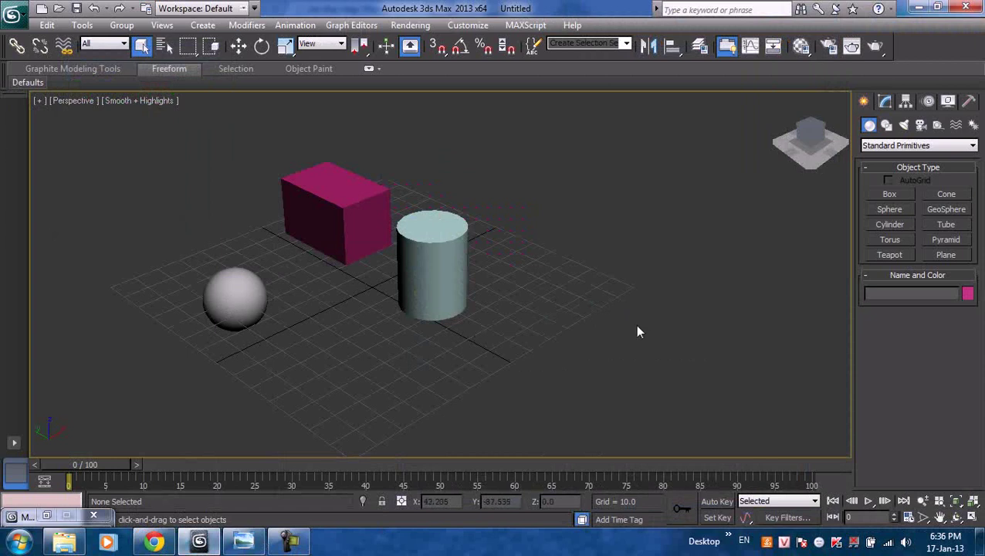
click(895, 210)
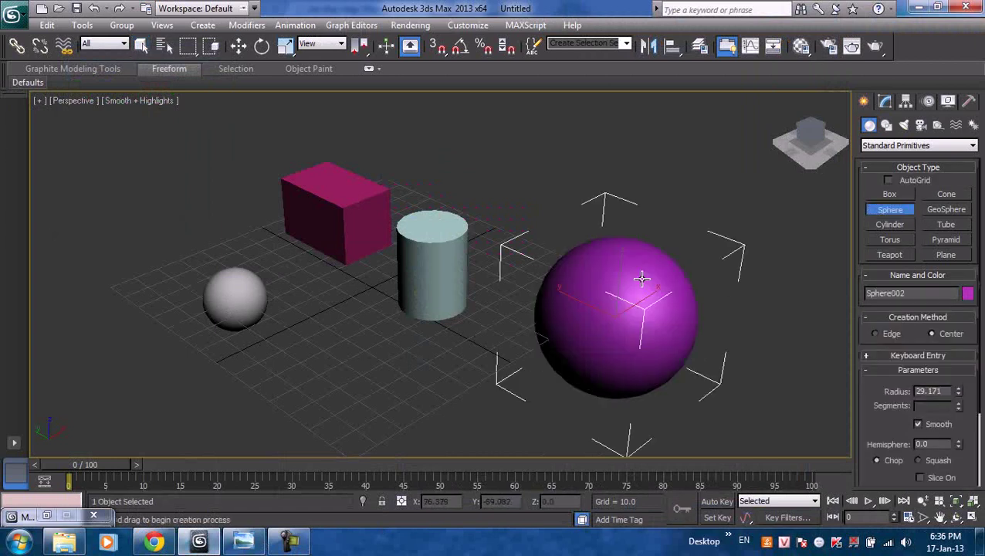
drag(657, 302, 644, 268)
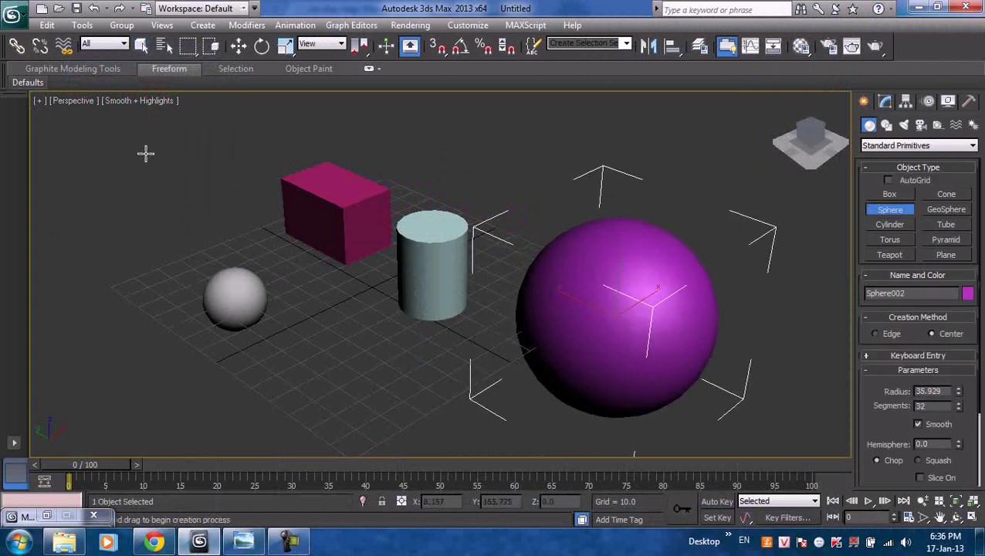
- Switch the viewport to Wireframe, zoom to fit all objects, and return to the help page
click(130, 104)
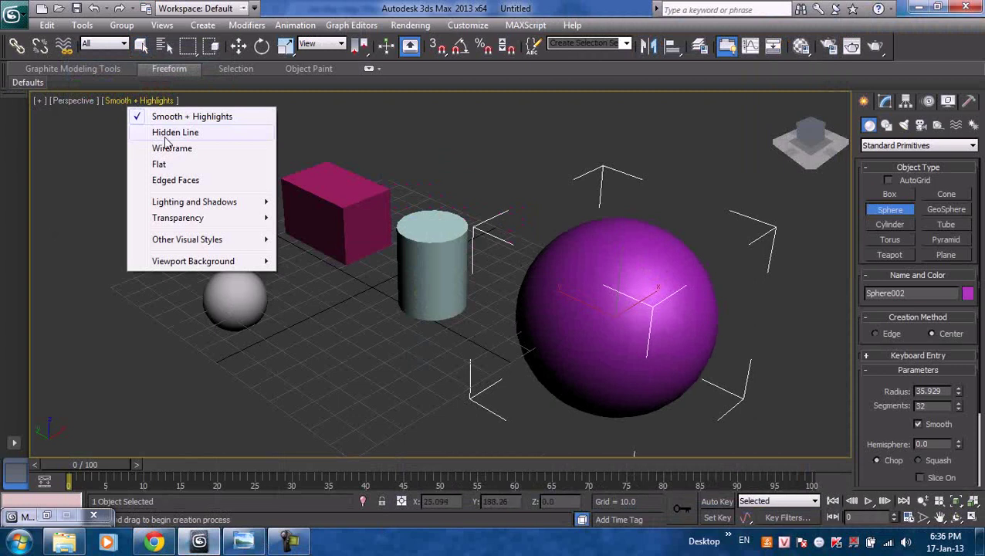
click(171, 148)
scroll(506, 296, up, 5)
middle_drag(506, 296, 216, 251)
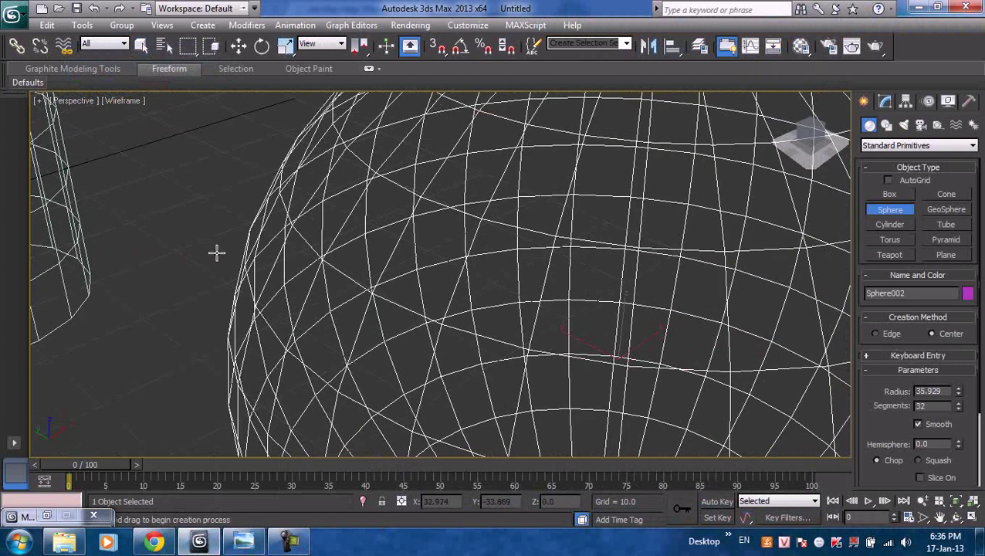
key(shift+z)
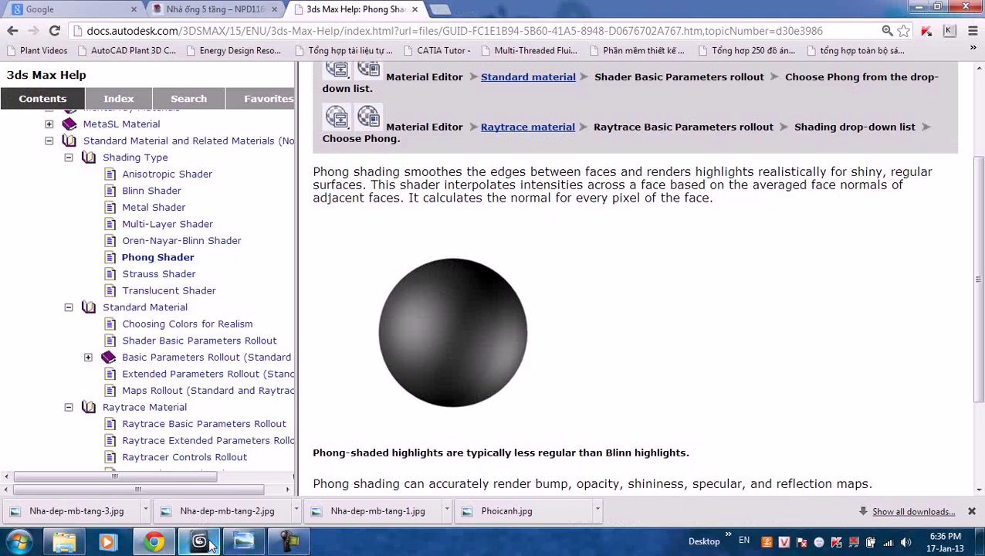
click(200, 542)
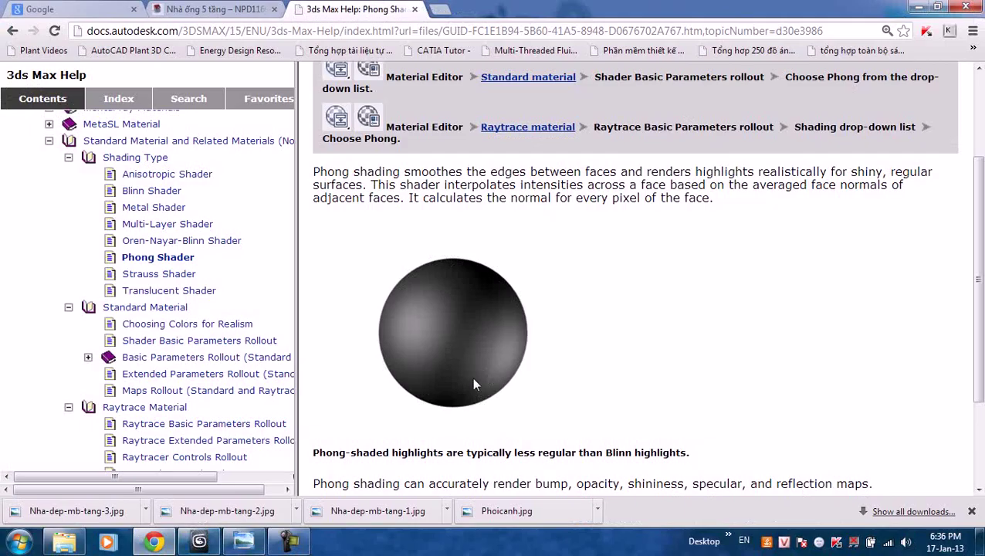
- Enable Faceted on the first Phong material and enlarge its rendered preview
click(199, 542)
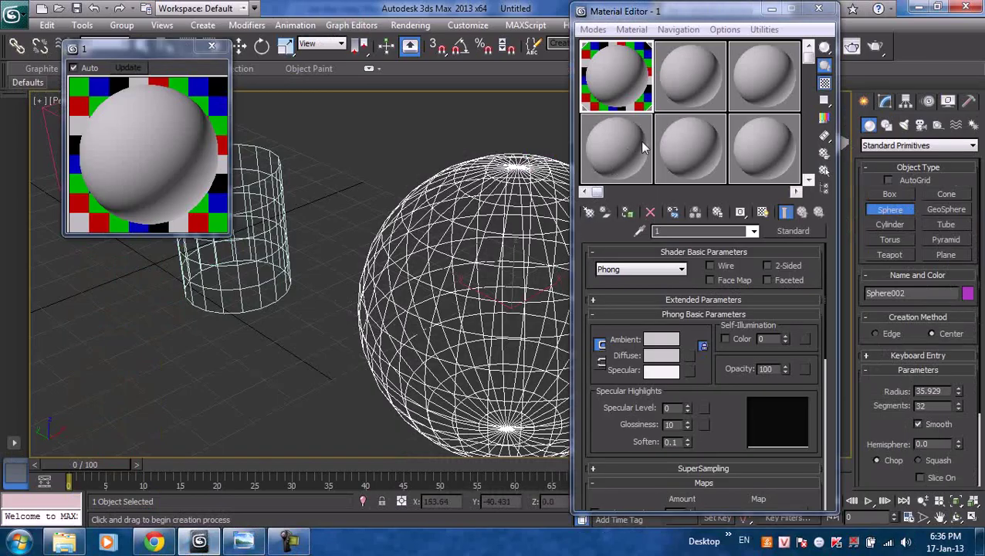
click(770, 281)
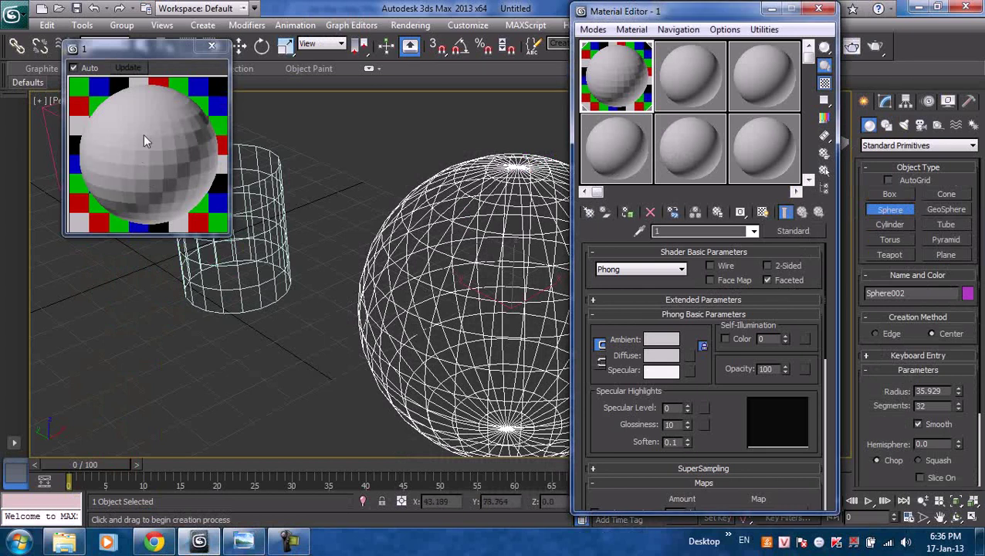
drag(158, 49, 213, 68)
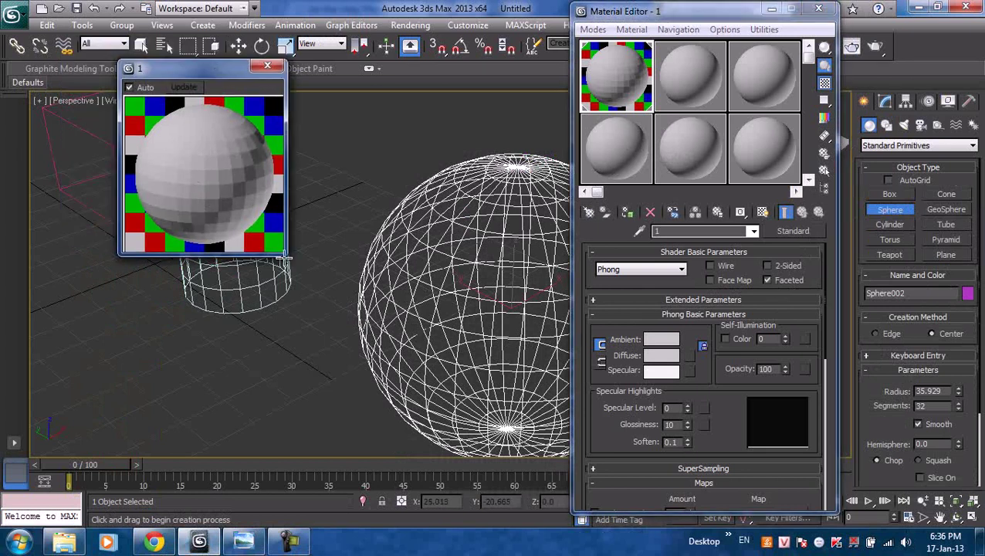
drag(285, 255, 451, 421)
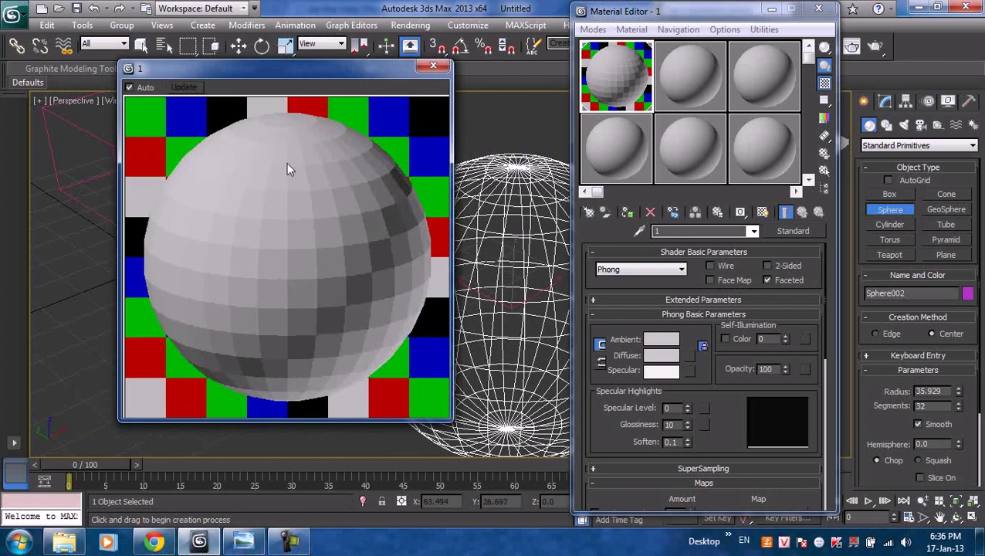
- Make material 02 - Default active, view its magnified sample, then close the preview windows
click(691, 101)
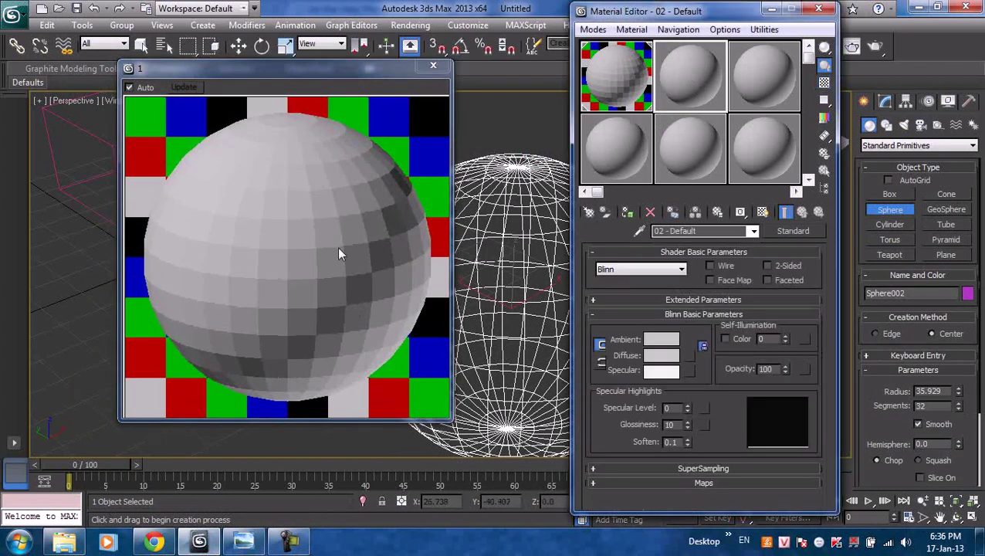
double_click(689, 104)
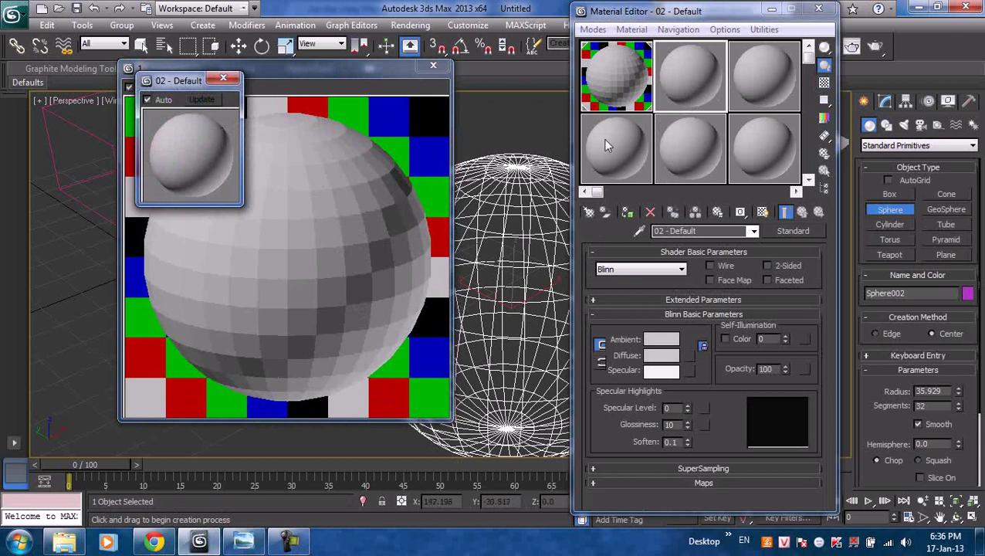
click(225, 80)
click(433, 65)
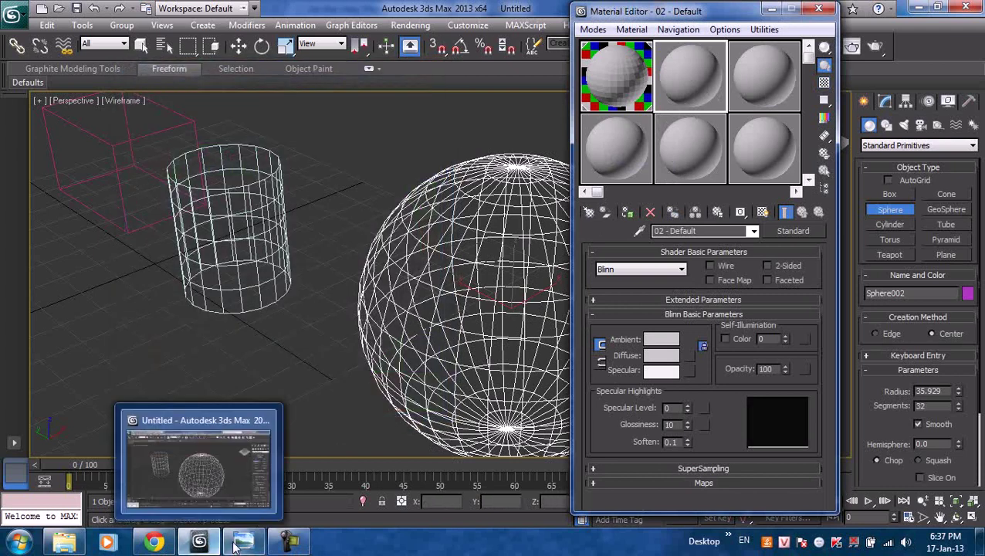
- Return to the Phong Shader help page and scroll through its shared Blinn/Phong parameters
click(154, 542)
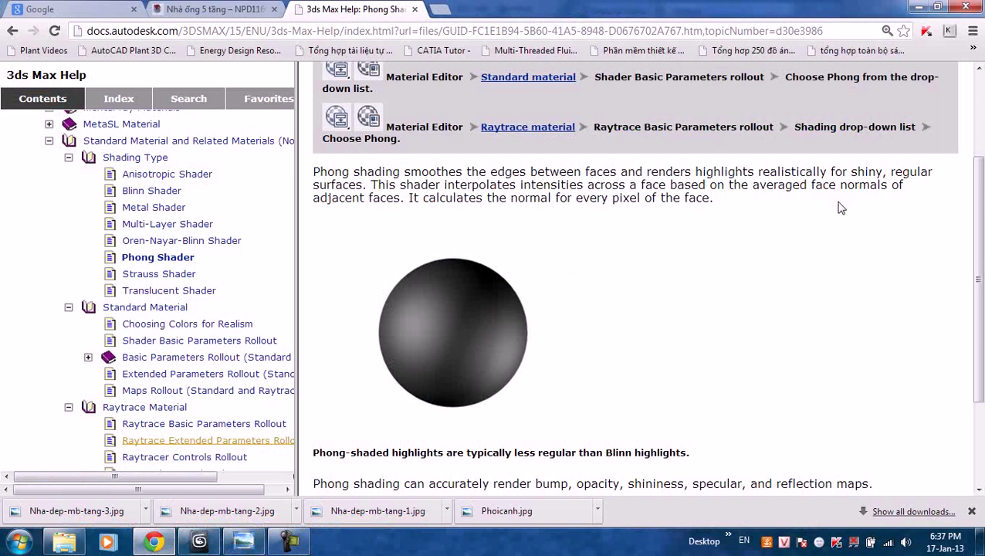
scroll(662, 217, down, 1)
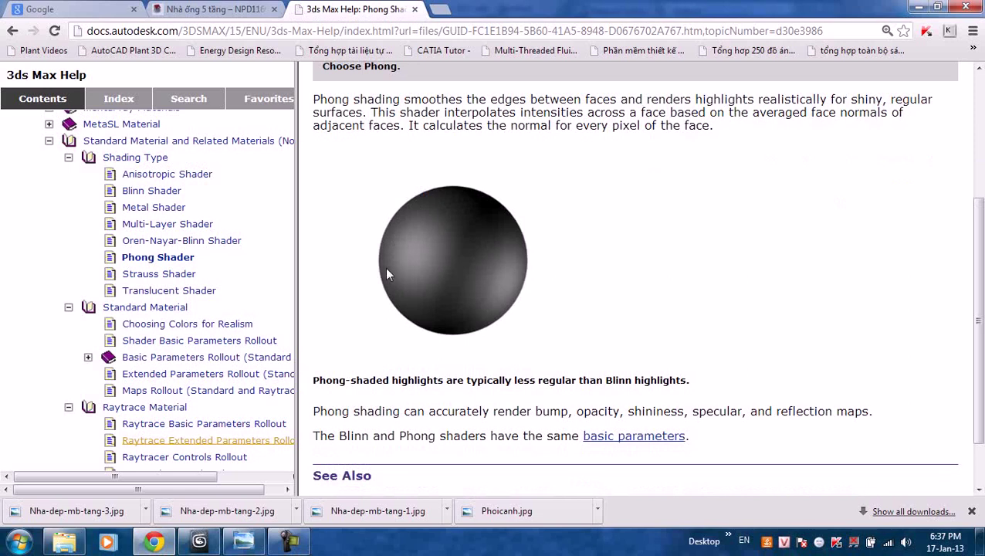
scroll(538, 407, down, 1)
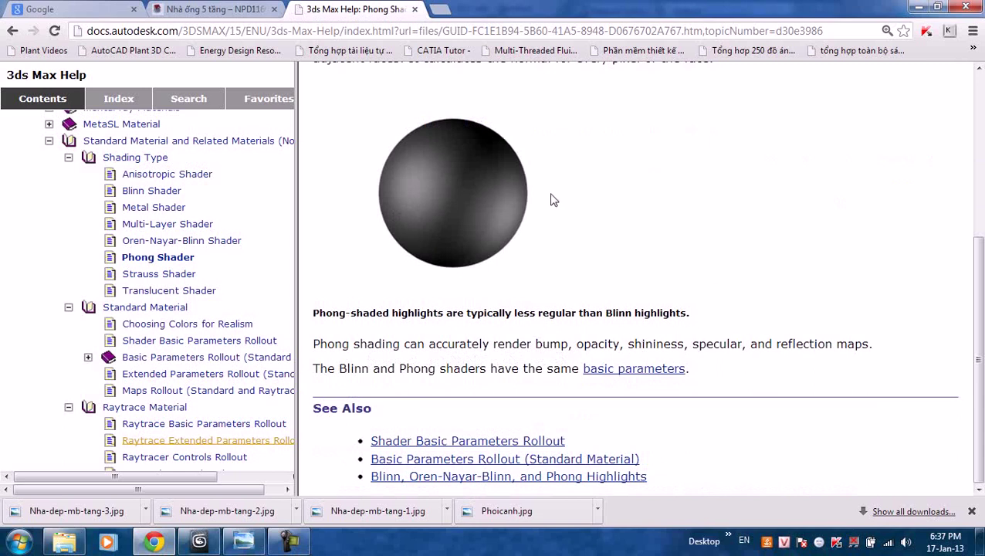
scroll(552, 199, up, 2)
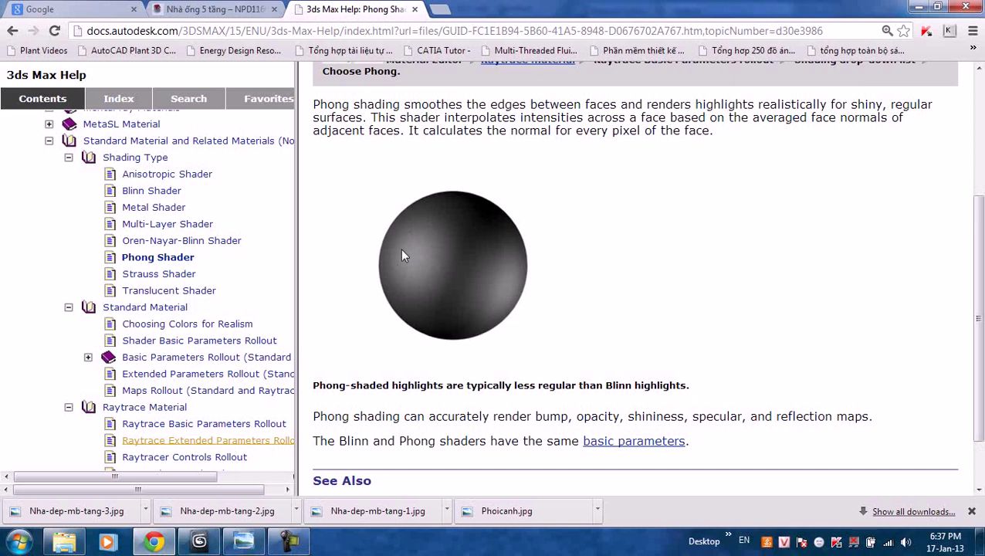
- Open and scroll through the Blinn Shader help page
click(153, 190)
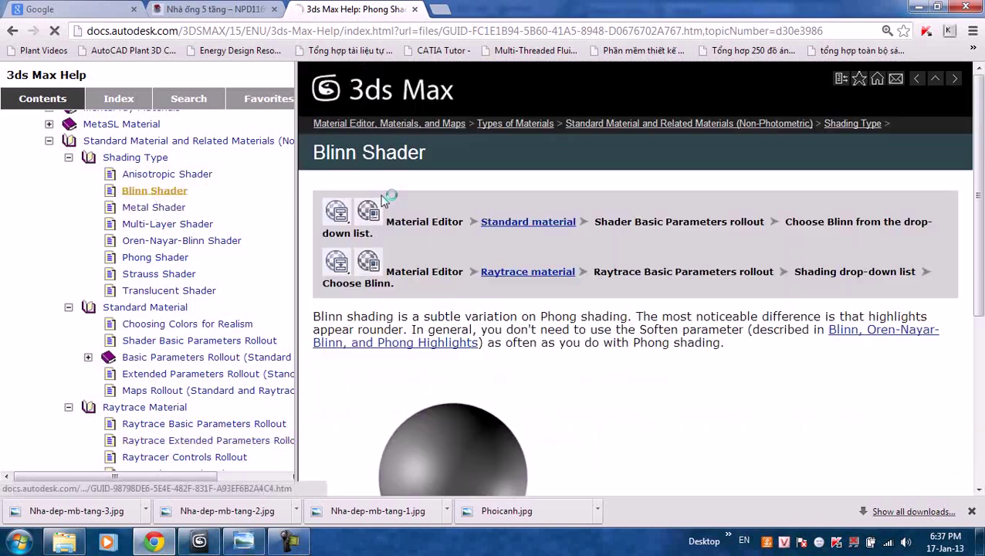
scroll(494, 285, down, 2)
scroll(521, 309, down, 1)
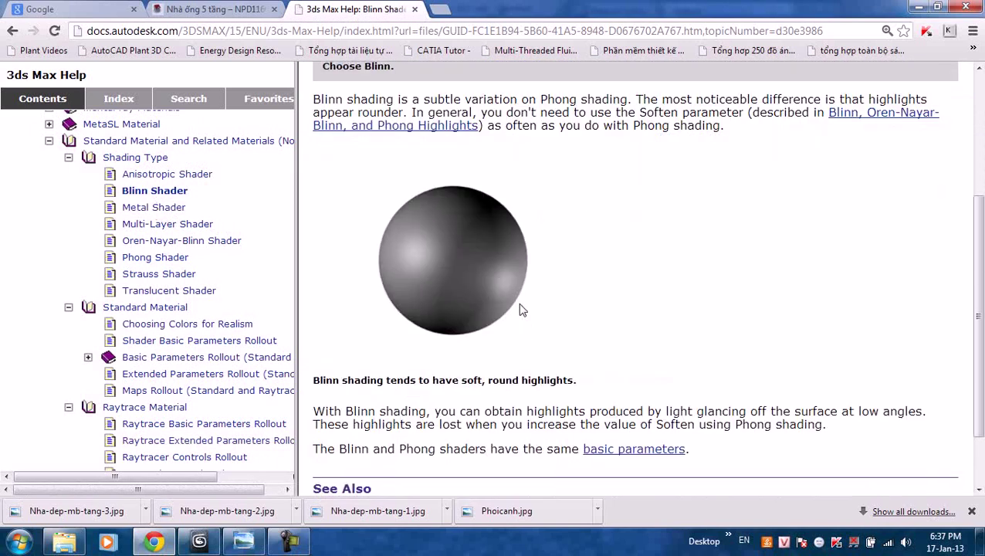
scroll(521, 309, up, 1)
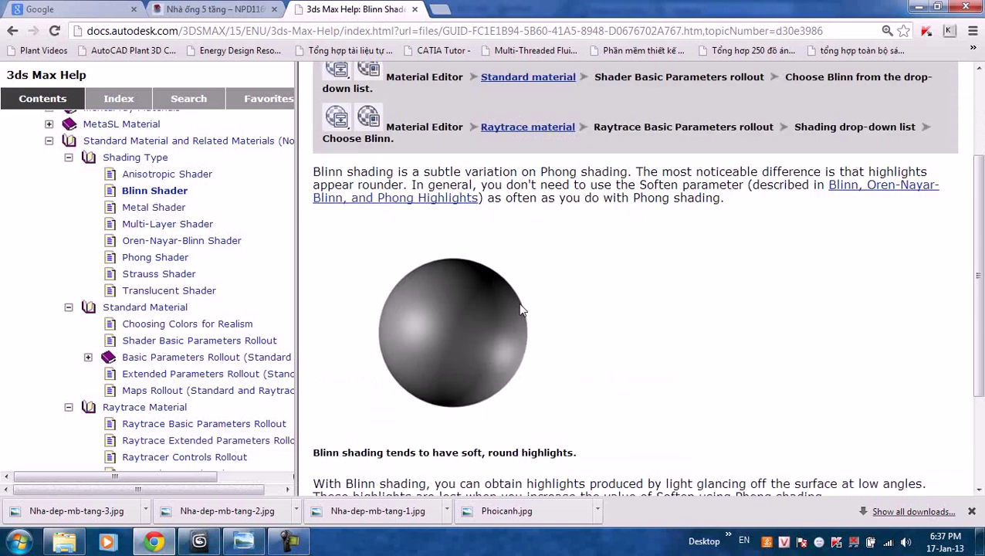
- Read the Metal Shader page, then open the Multi-Layer Shader page
click(155, 207)
scroll(630, 296, down, 2)
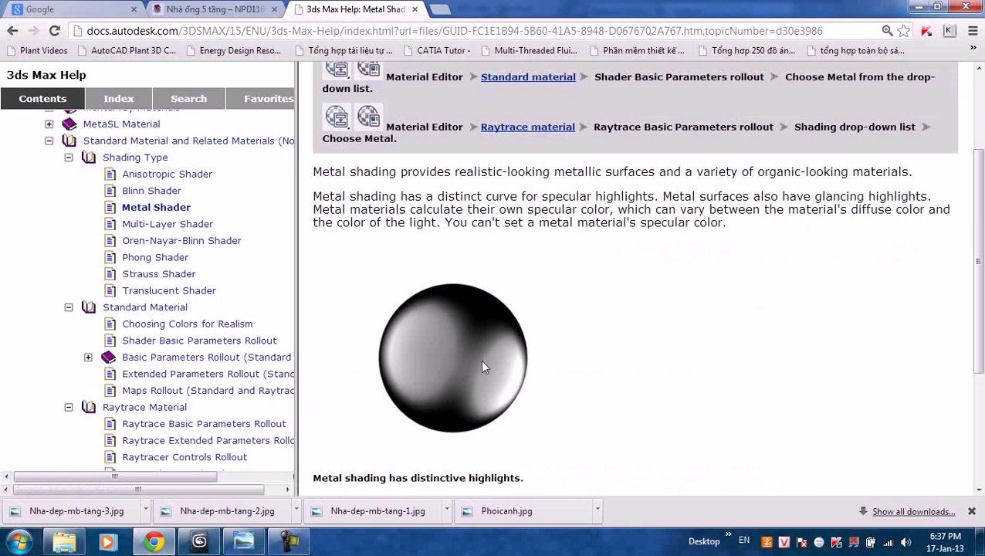
scroll(482, 367, down, 1)
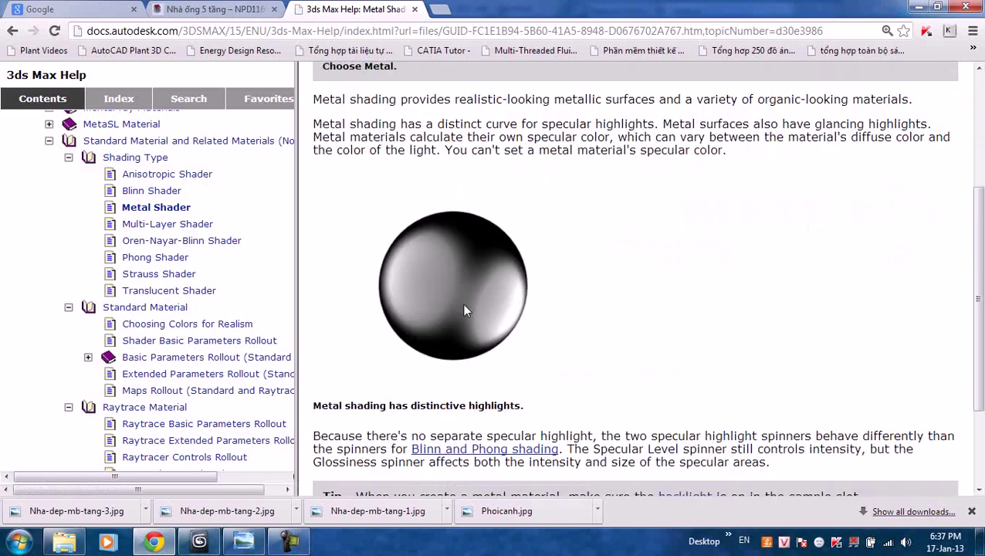
click(144, 225)
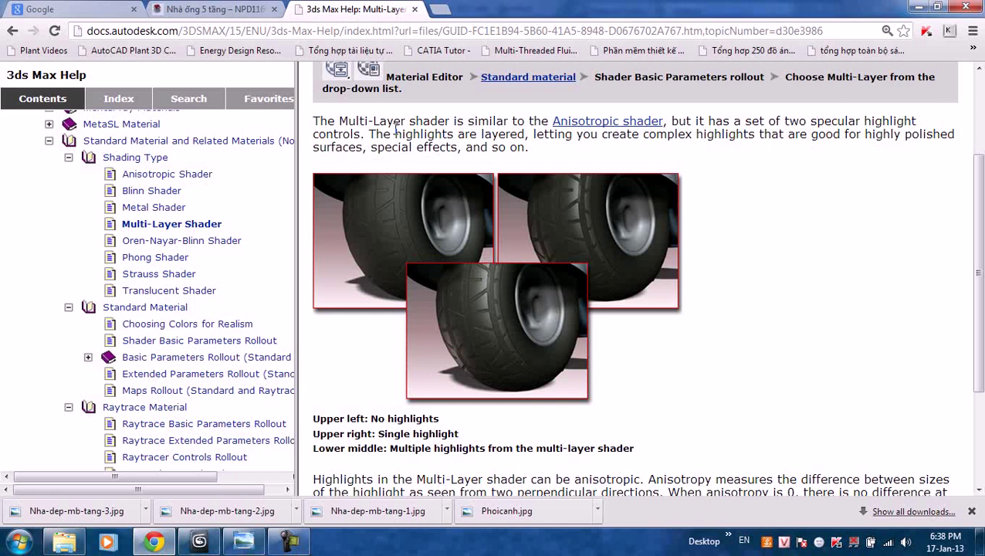
scroll(593, 245, down, 3)
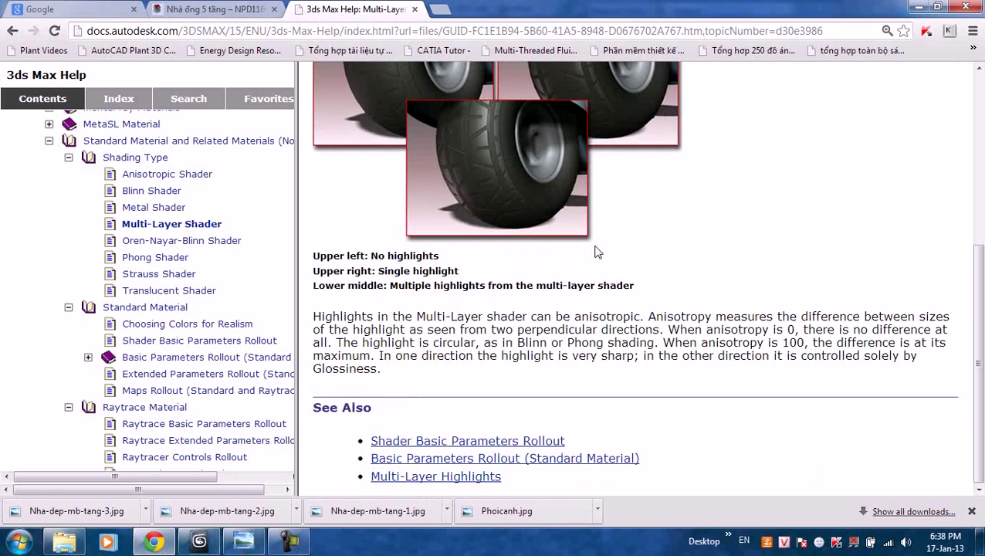
scroll(593, 245, up, 3)
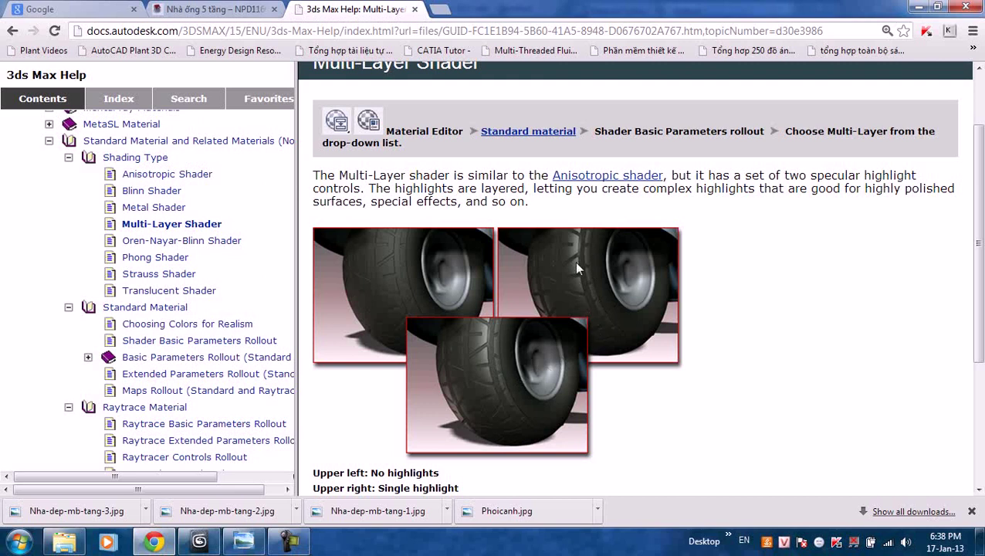
- Load the Autodesk AREA site in a new browser tab by entering 'area.autodesk.com'
click(439, 10)
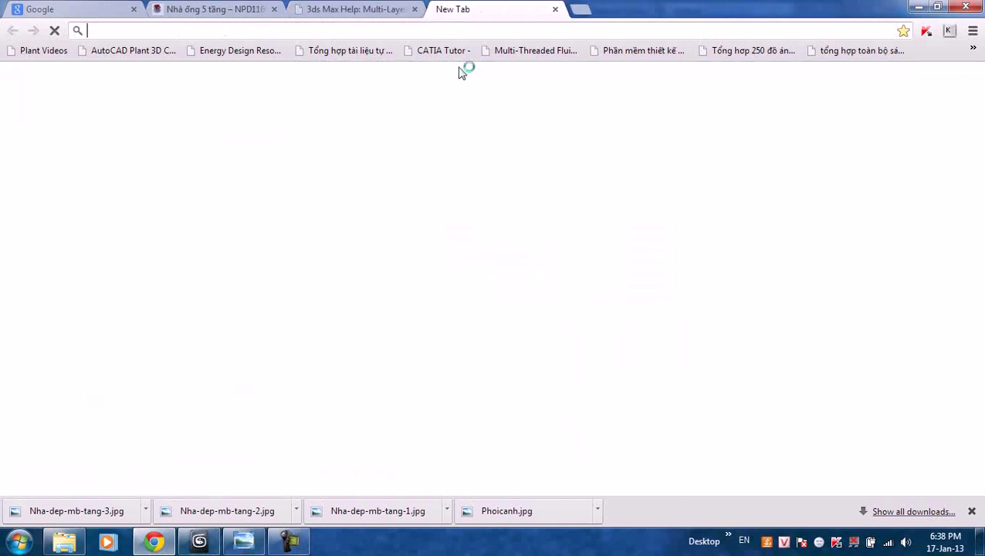
text(area.autodesk.com)
key(Return)
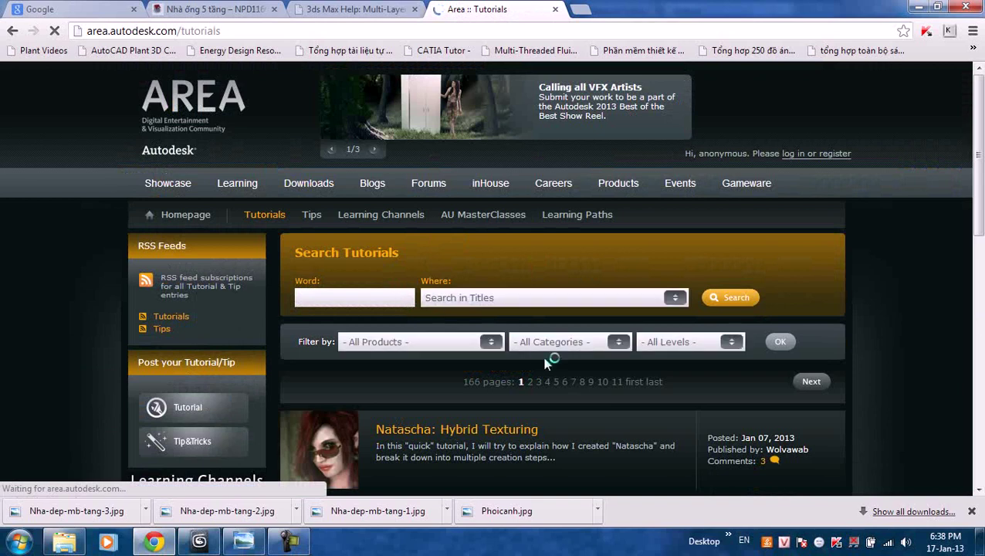
- Filter tutorials to Autodesk 3ds Max, all categories, Advanced level, and browse the results
click(498, 346)
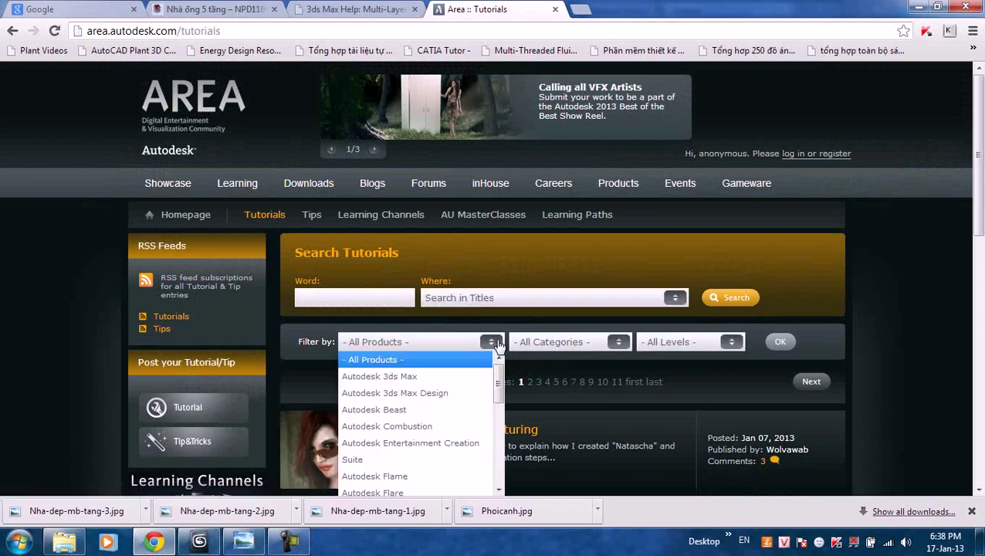
click(386, 376)
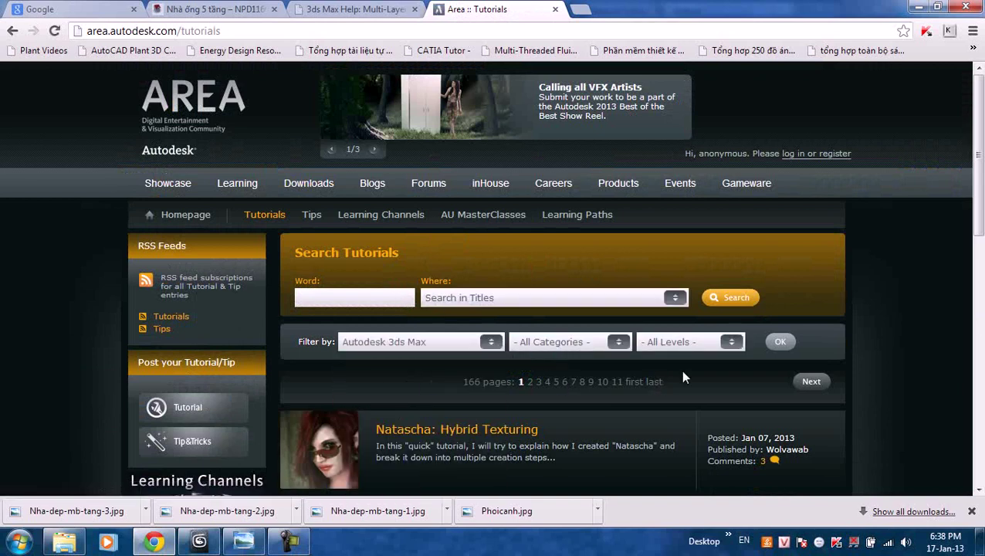
click(618, 343)
scroll(617, 343, down, 1)
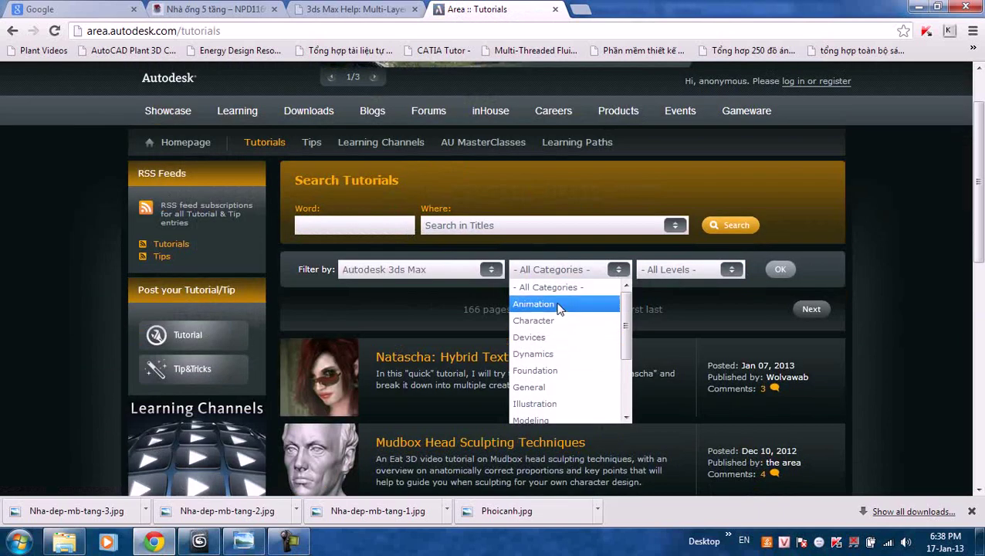
scroll(545, 403, down, 3)
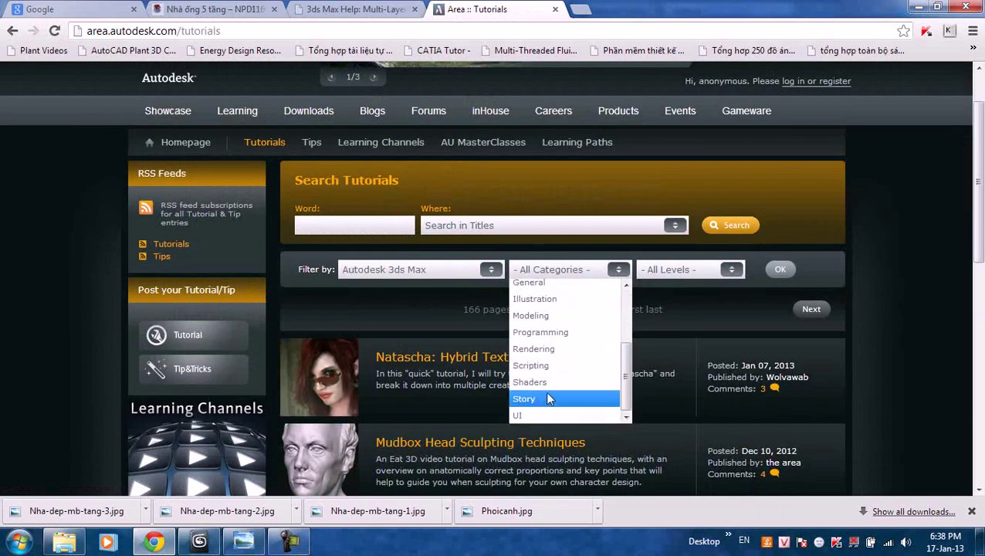
scroll(545, 389, up, 4)
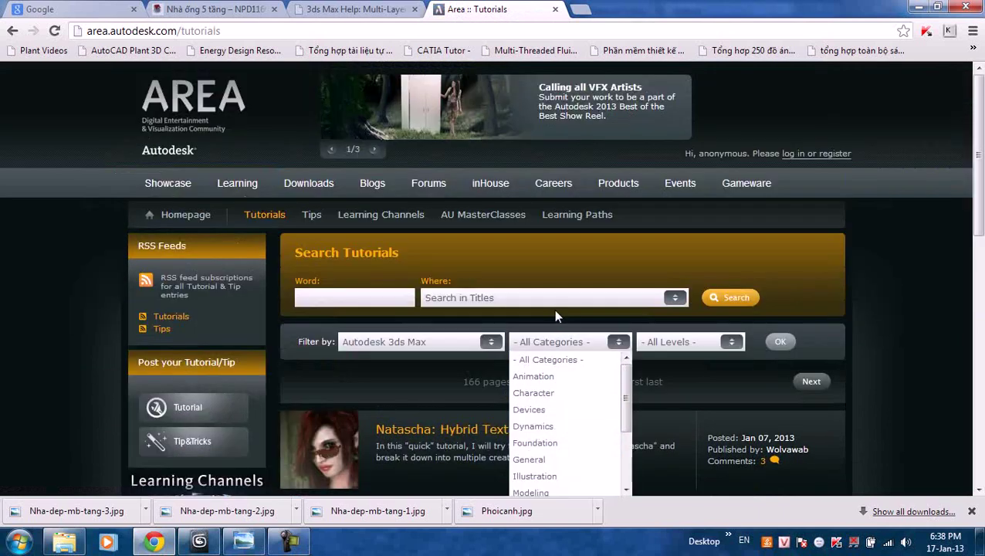
click(549, 359)
click(733, 345)
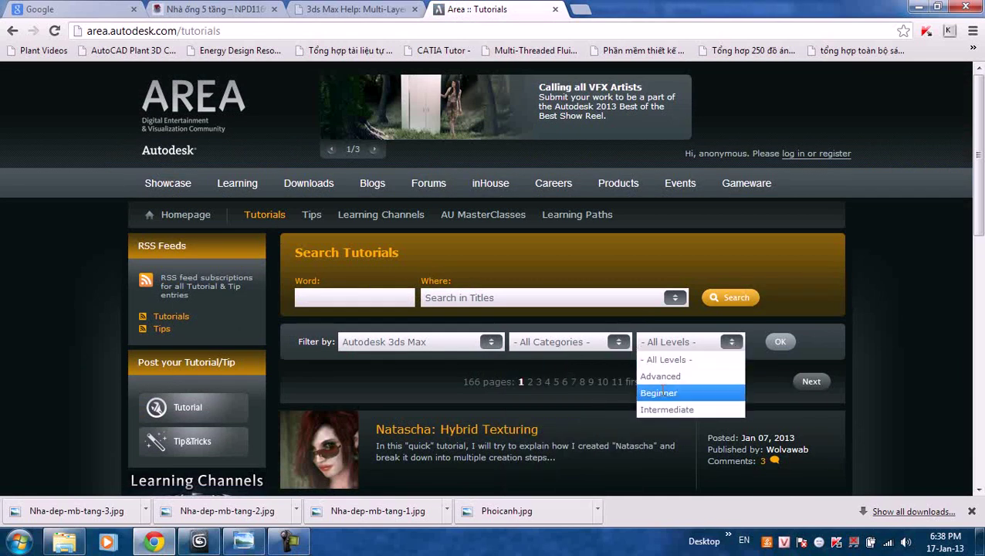
click(660, 376)
click(780, 341)
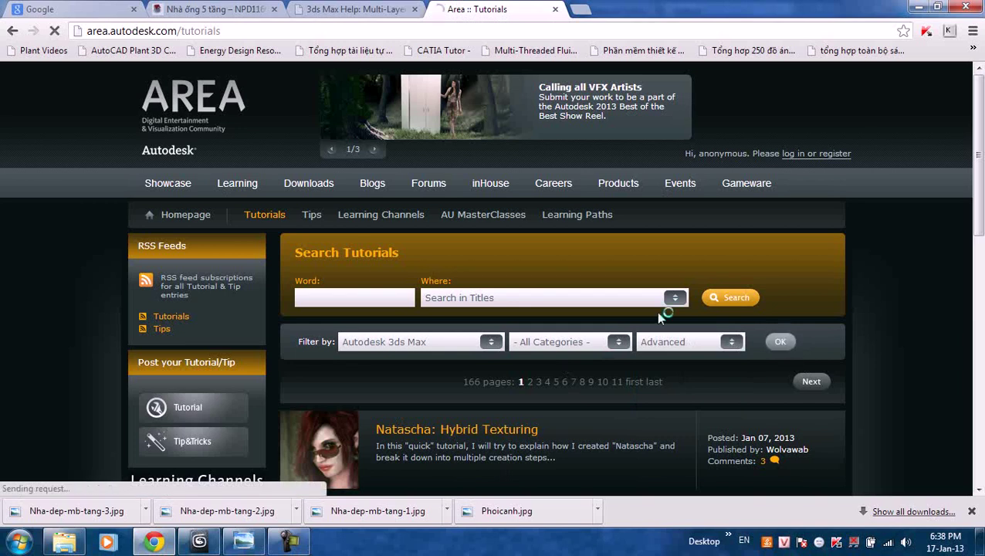
scroll(540, 266, down, 3)
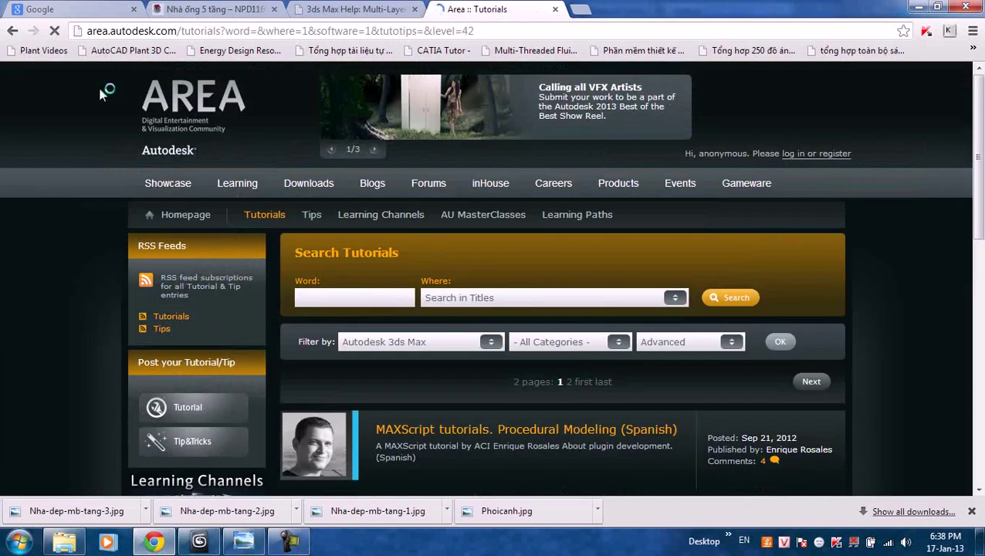
scroll(525, 264, down, 3)
scroll(409, 262, down, 1)
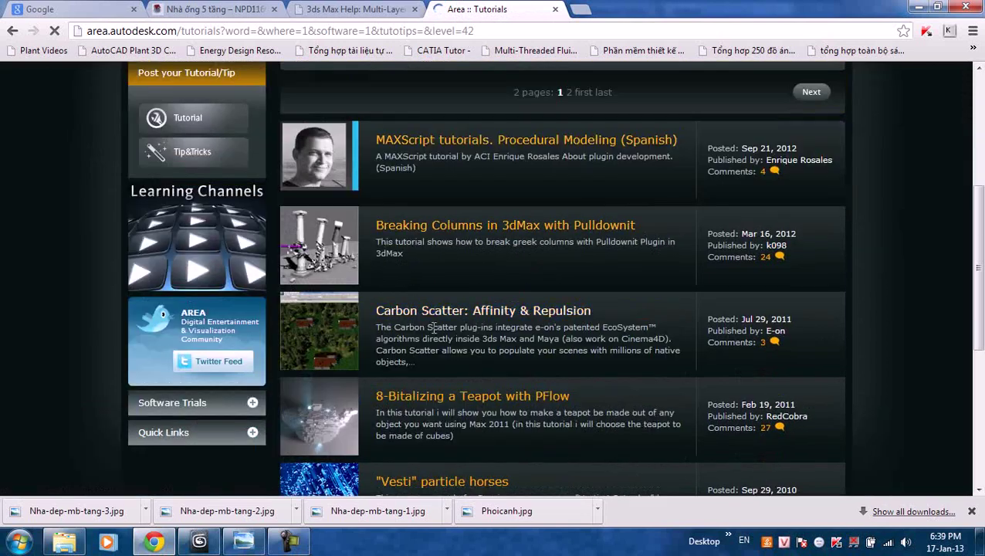
- Open the Breaking Columns tutorial, sign in with the Autodesk ID and password, then close the login window
click(317, 252)
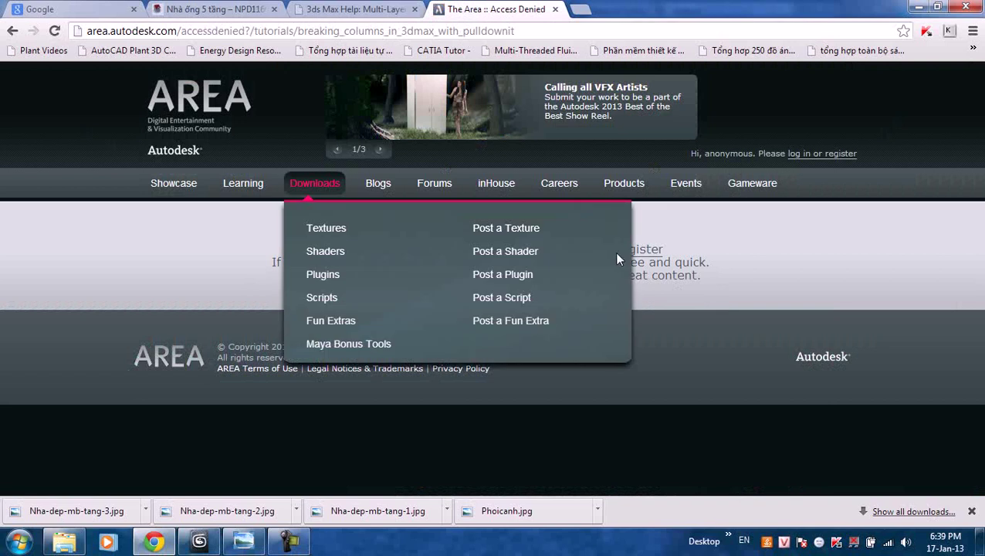
click(585, 251)
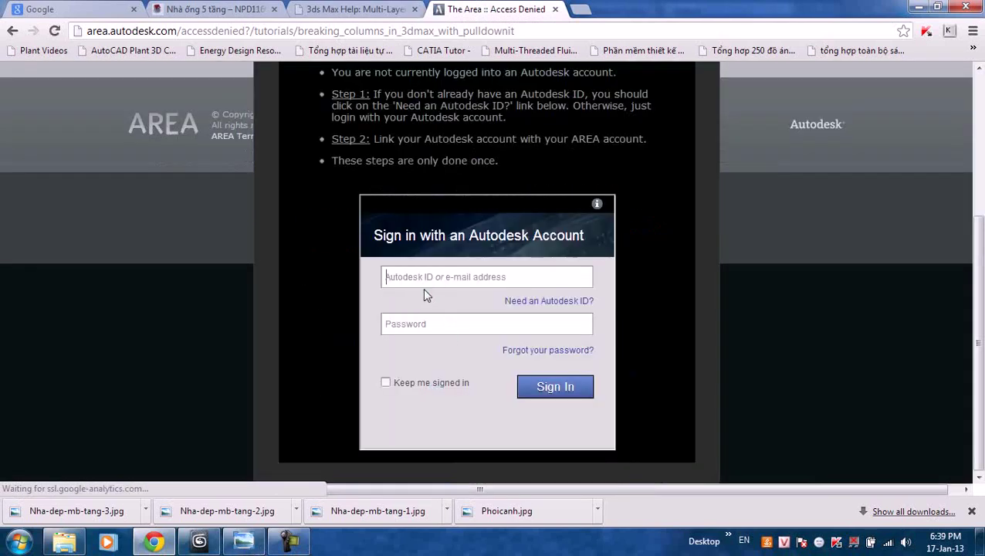
text(tiensiyoenm)
key(BackSpace)
key(BackSpace)
key(BackSpace)
text(ien)
key(Tab)
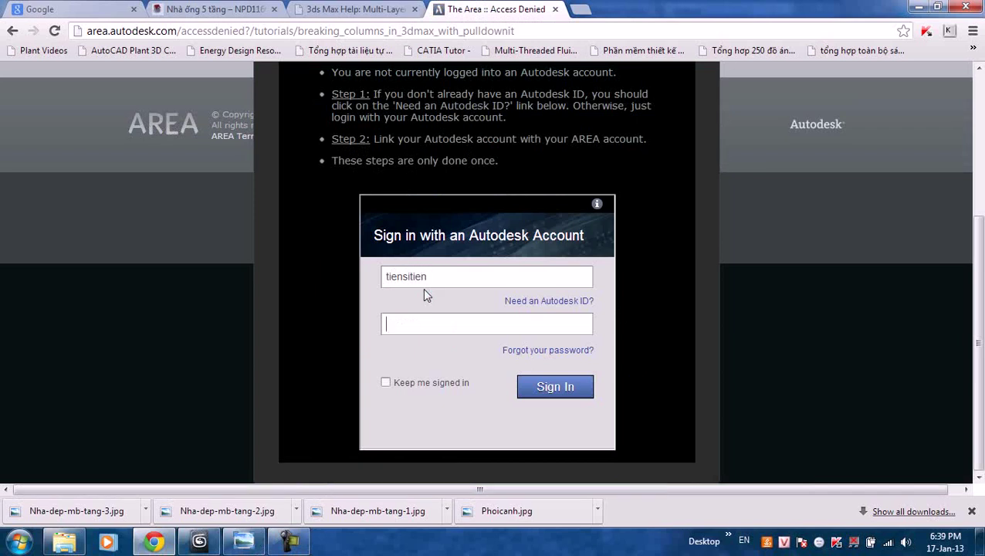
text(•••••••••)
text(•)
key(Return)
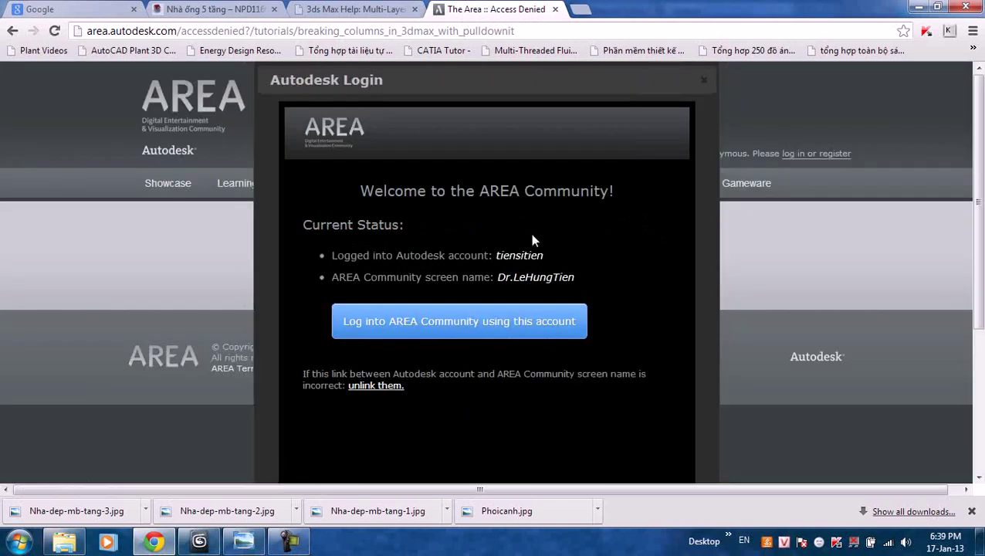
click(706, 93)
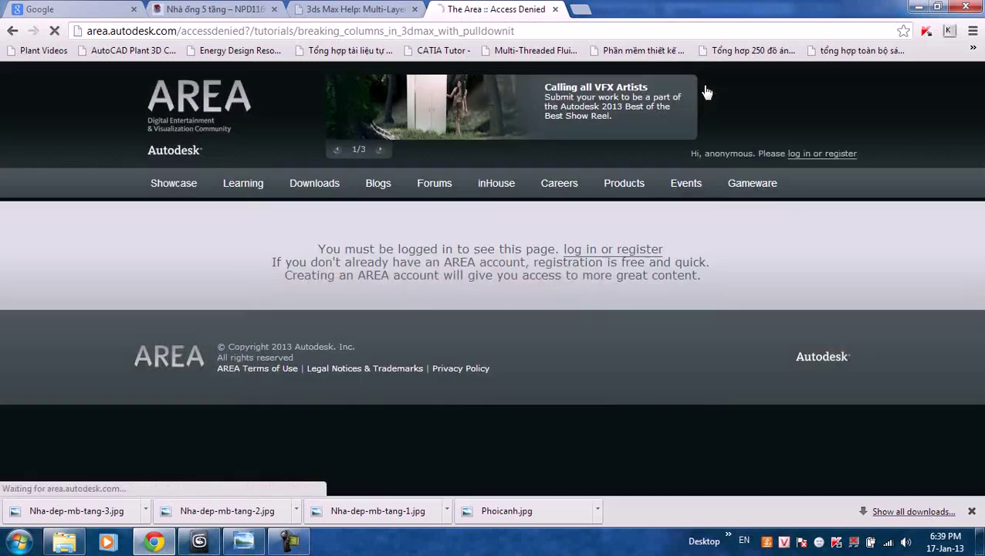
mouse_move(243, 182)
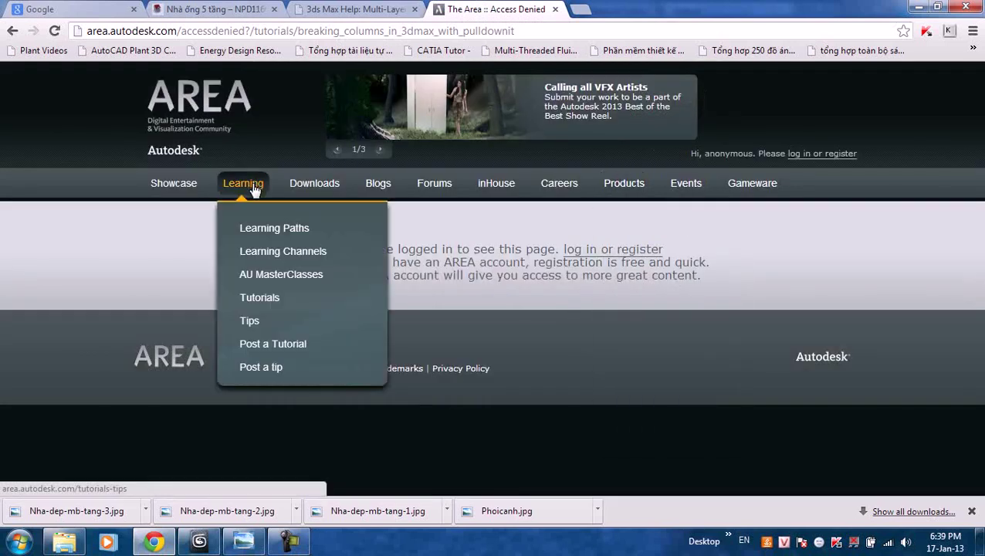
- Return to the tutorials listing and filter the product to Autodesk 3ds Max
click(264, 301)
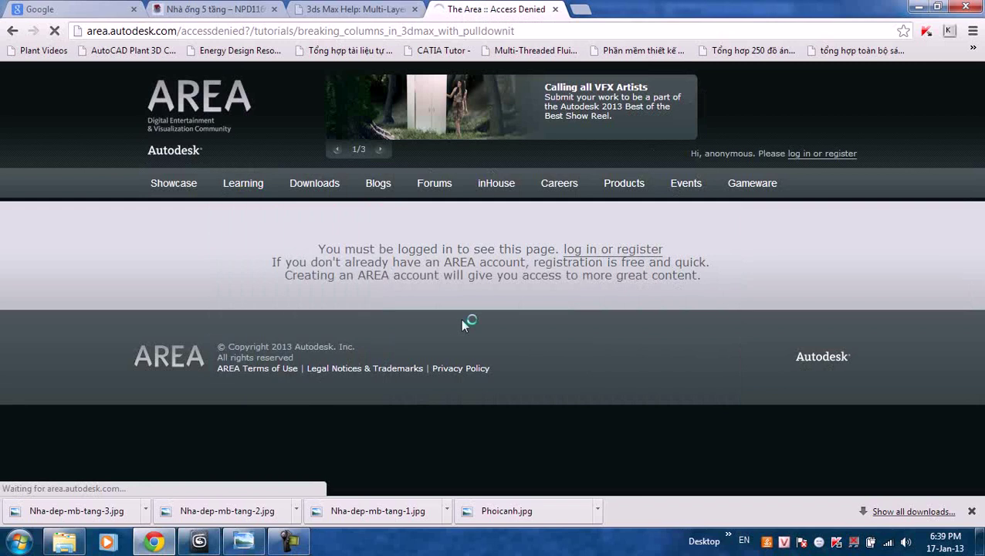
scroll(461, 325, down, 2)
scroll(462, 324, down, 2)
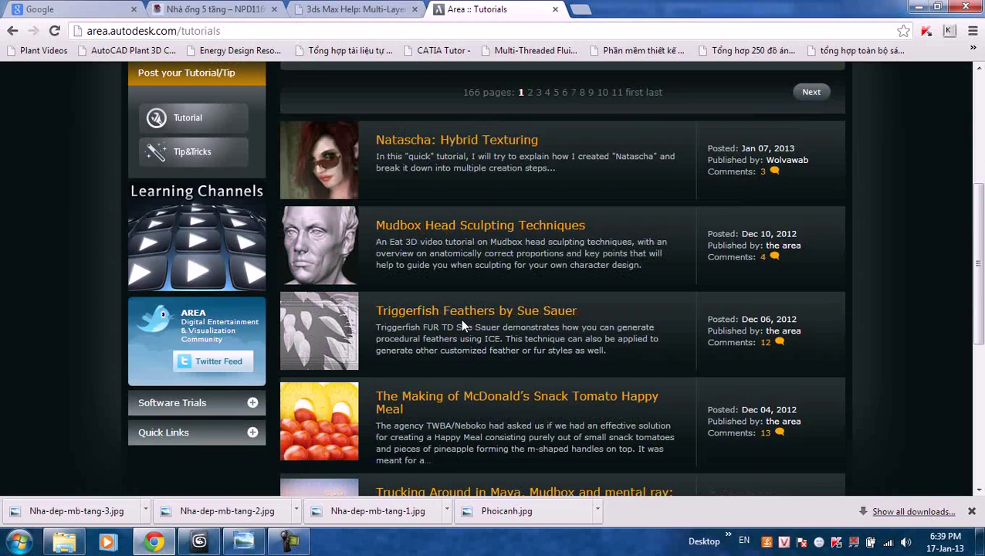
scroll(462, 324, down, 1)
scroll(462, 324, up, 3)
scroll(461, 324, up, 2)
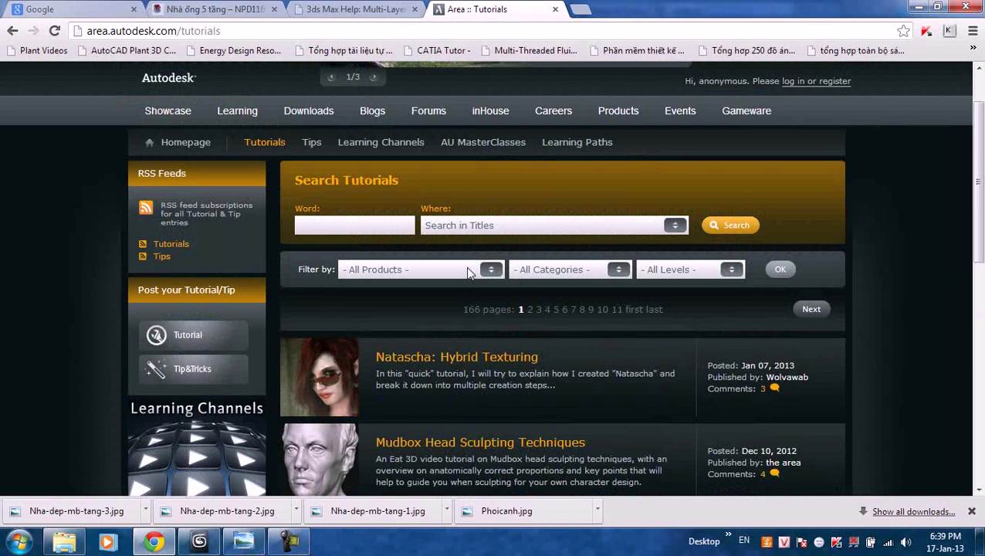
click(490, 269)
scroll(430, 318, down, 3)
scroll(430, 329, up, 4)
scroll(422, 363, down, 2)
scroll(417, 366, up, 2)
click(403, 376)
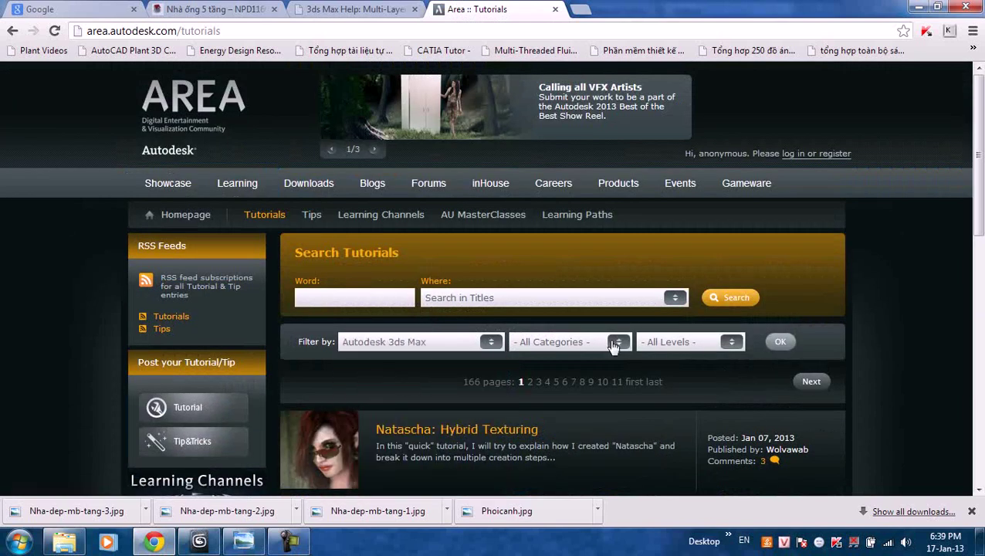
- Apply the Advanced level filter and reopen the Breaking Columns in 3dMax with Pulldownit tutorial
click(616, 343)
click(683, 341)
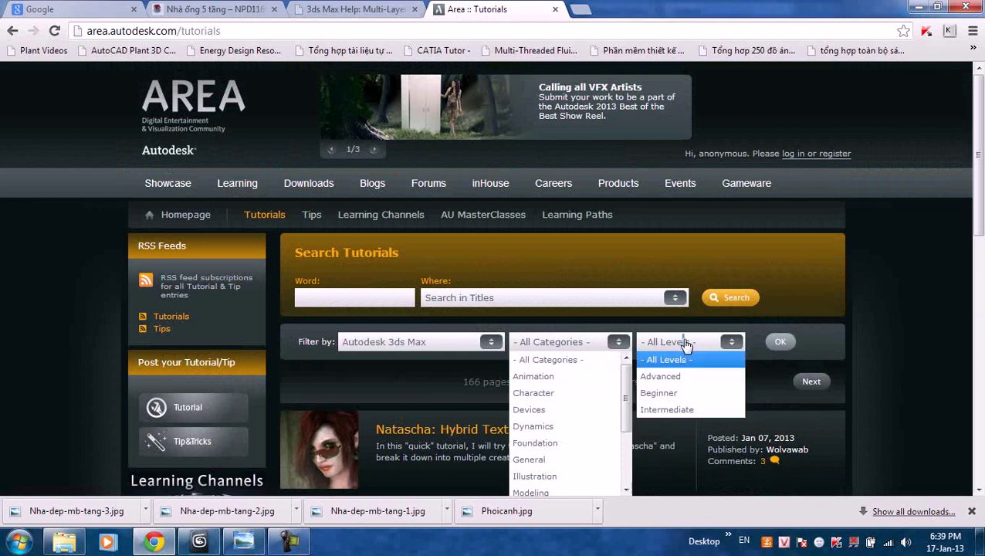
click(671, 376)
click(778, 342)
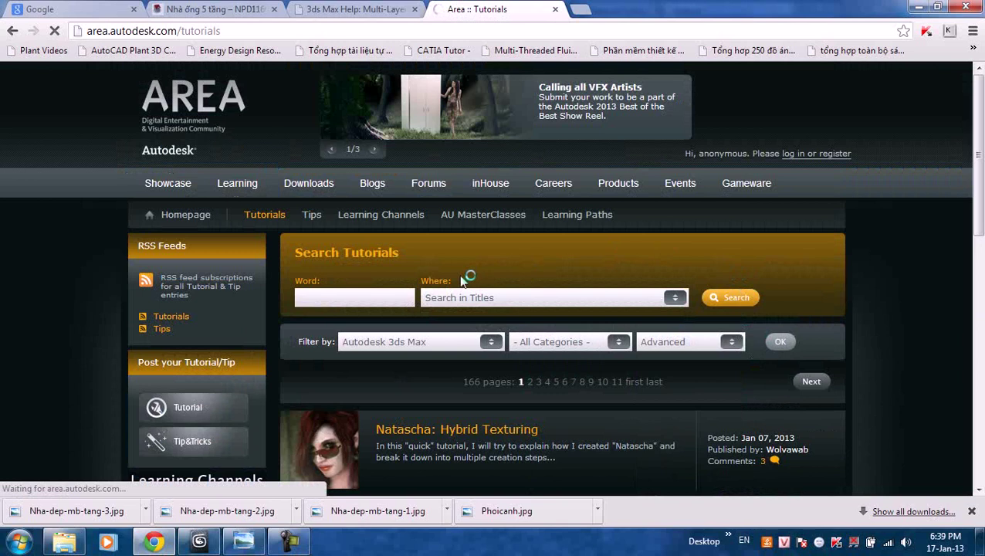
scroll(494, 309, down, 3)
click(384, 303)
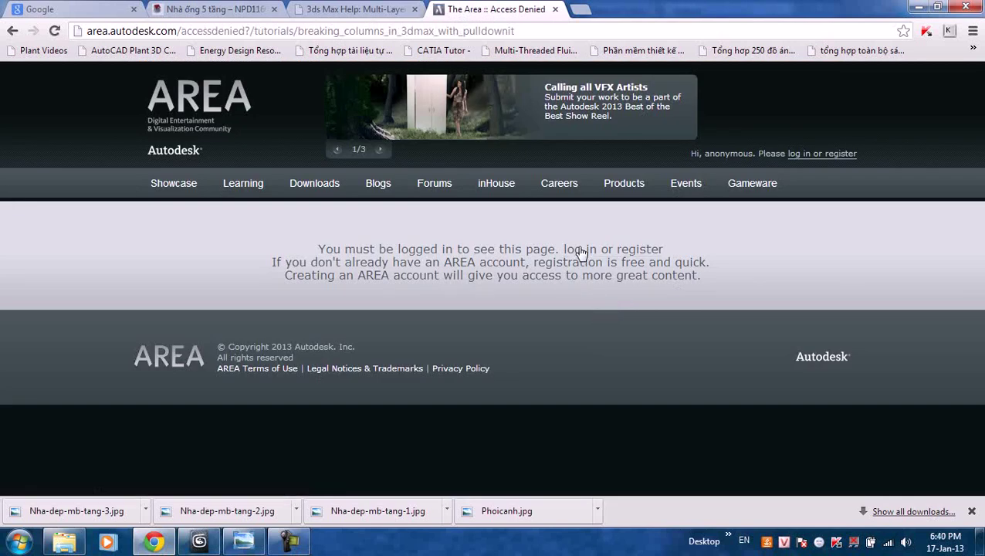
click(199, 541)
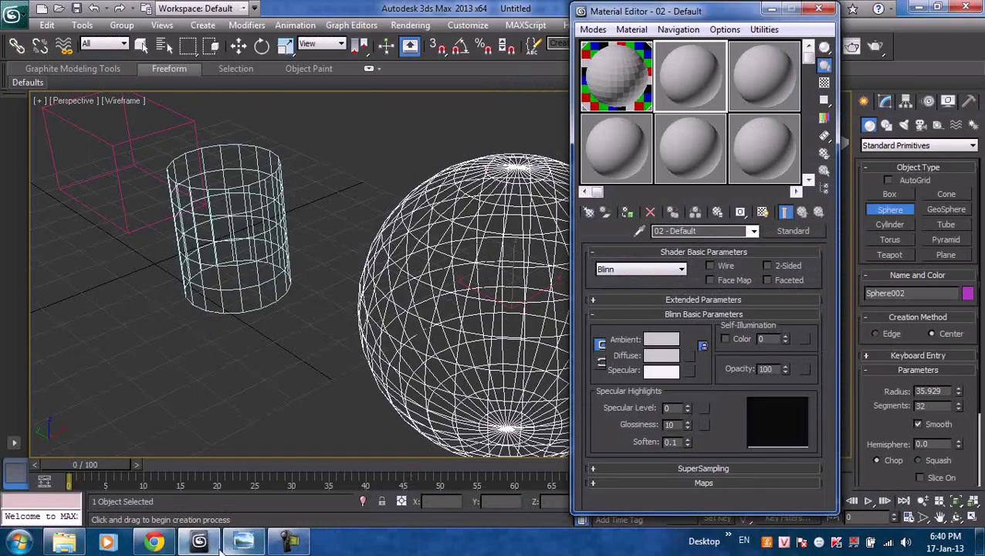
- Return to the 3ds Max Help tab and read the Oren-Nayar-Blinn Shader page on matte surfaces
click(154, 542)
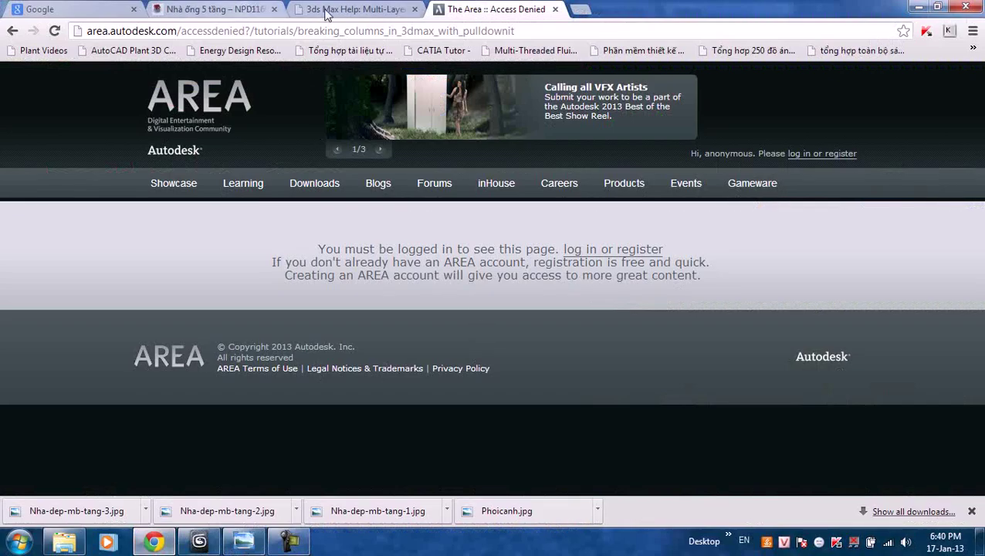
click(328, 12)
click(170, 241)
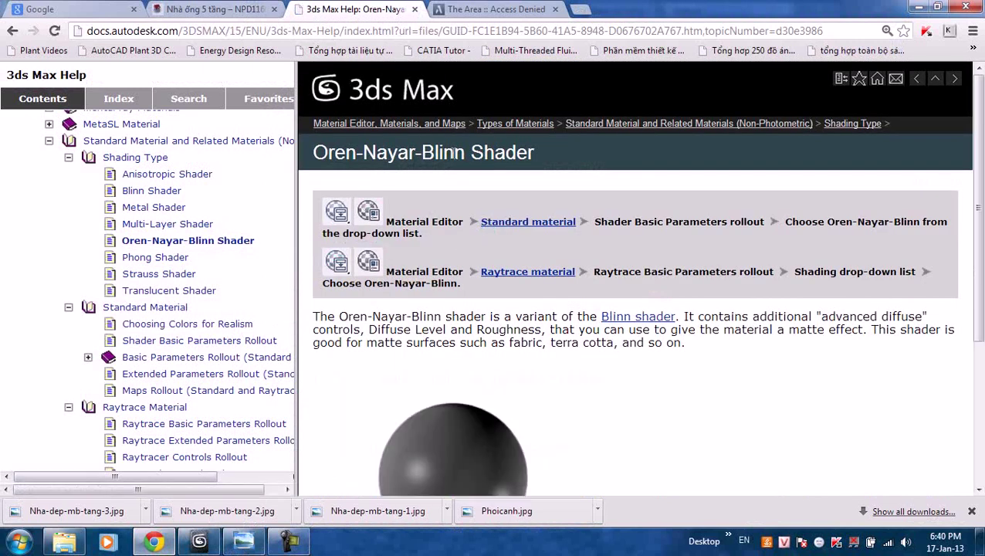
scroll(371, 147, down, 1)
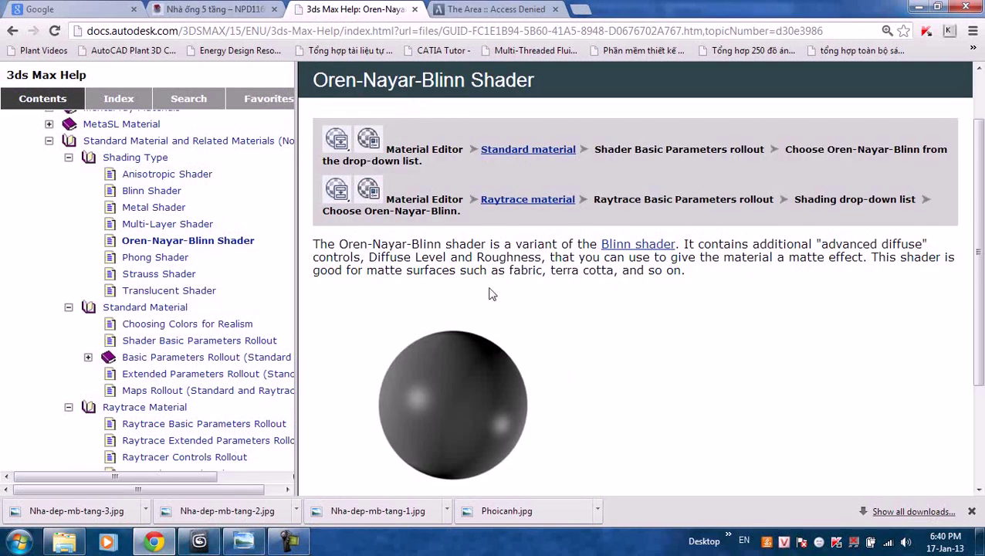
scroll(493, 294, down, 1)
scroll(492, 293, up, 2)
scroll(493, 293, down, 1)
scroll(441, 378, down, 1)
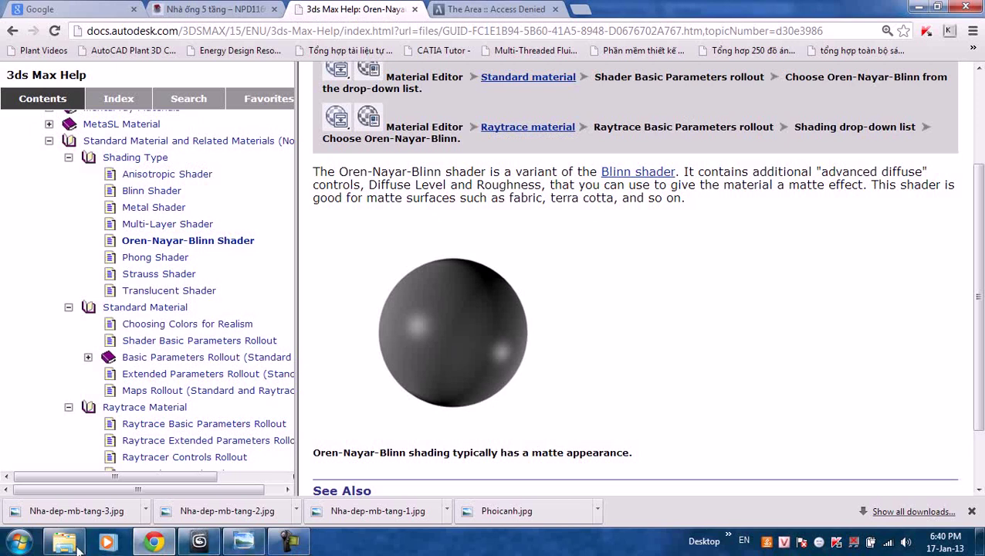
- Bring the students' interior render forward in Photo Viewer and zoom in on it
click(243, 540)
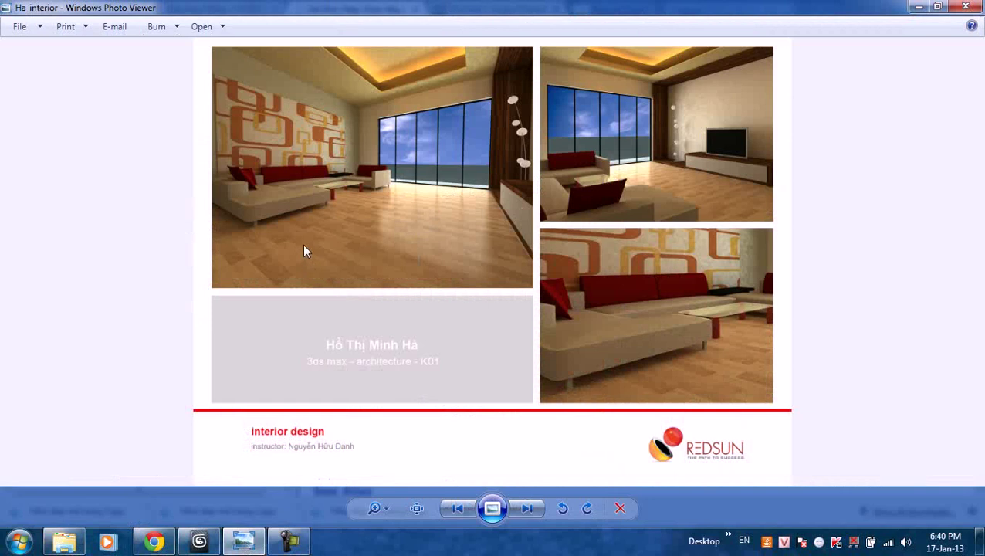
scroll(282, 210, up, 2)
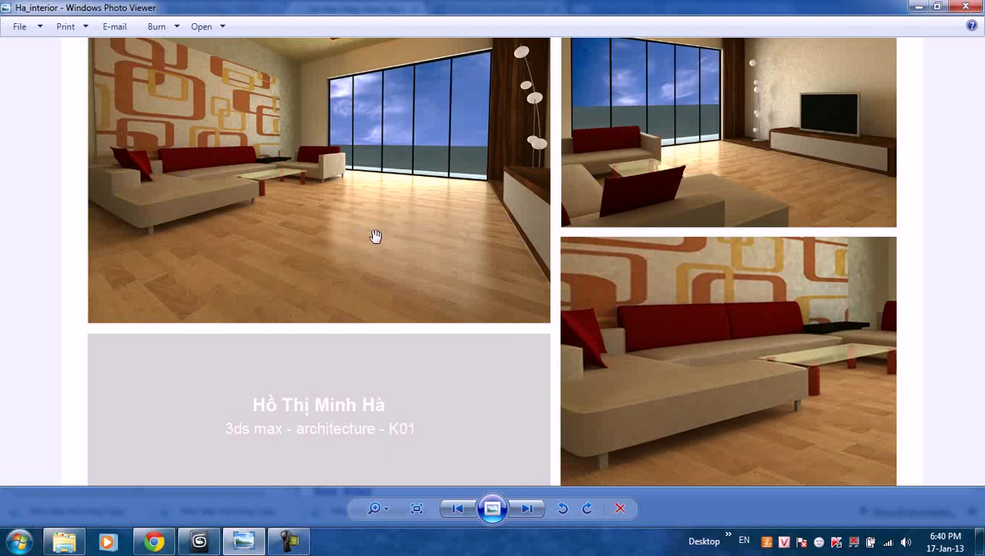
scroll(396, 255, down, 2)
scroll(623, 264, up, 1)
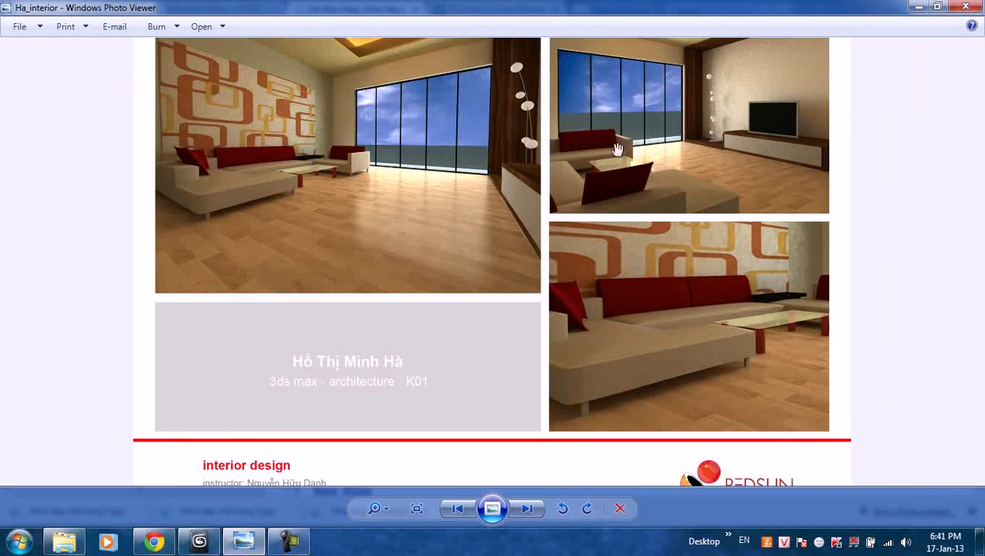
- Flip between the exterior and Hien_interior slides, then return to the Oren-Nayar-Blinn help page
click(527, 508)
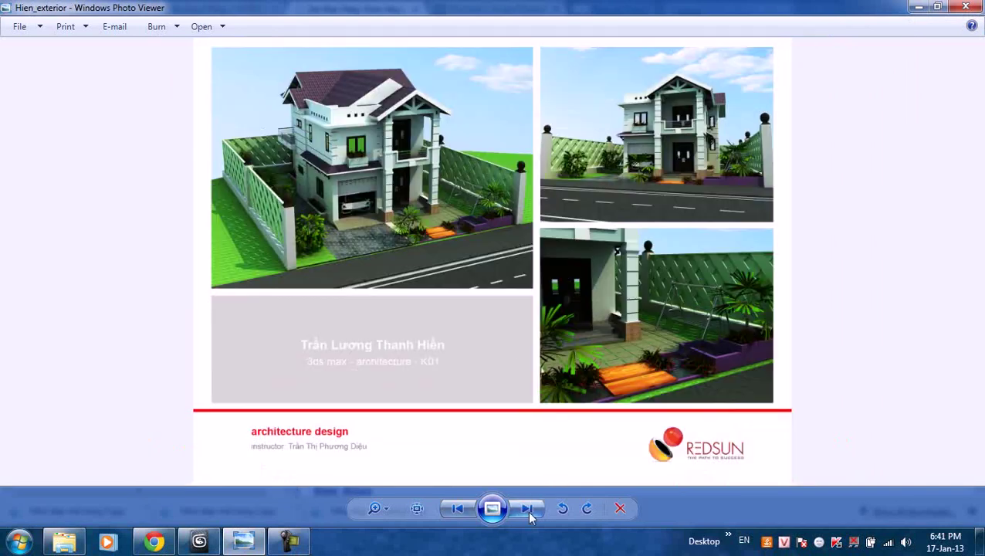
click(528, 513)
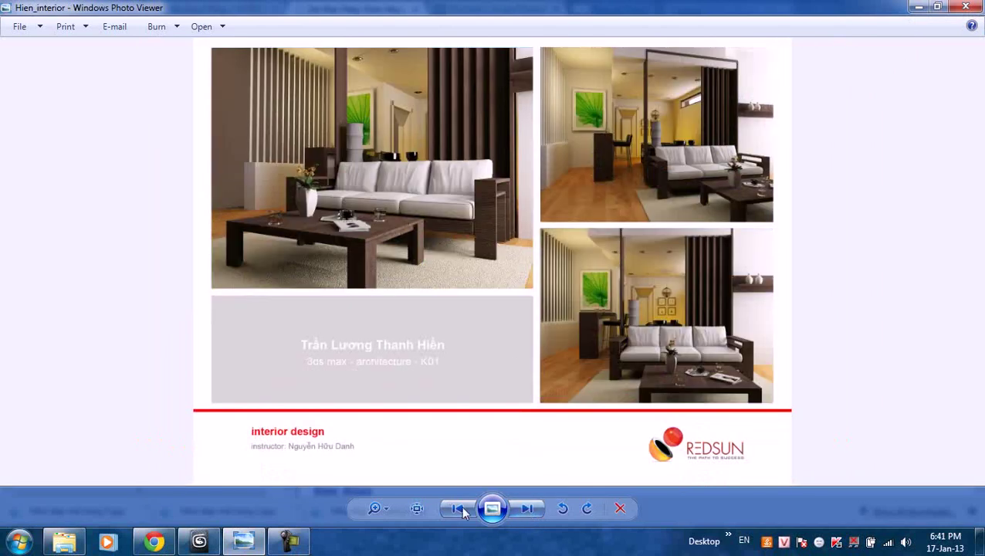
click(457, 508)
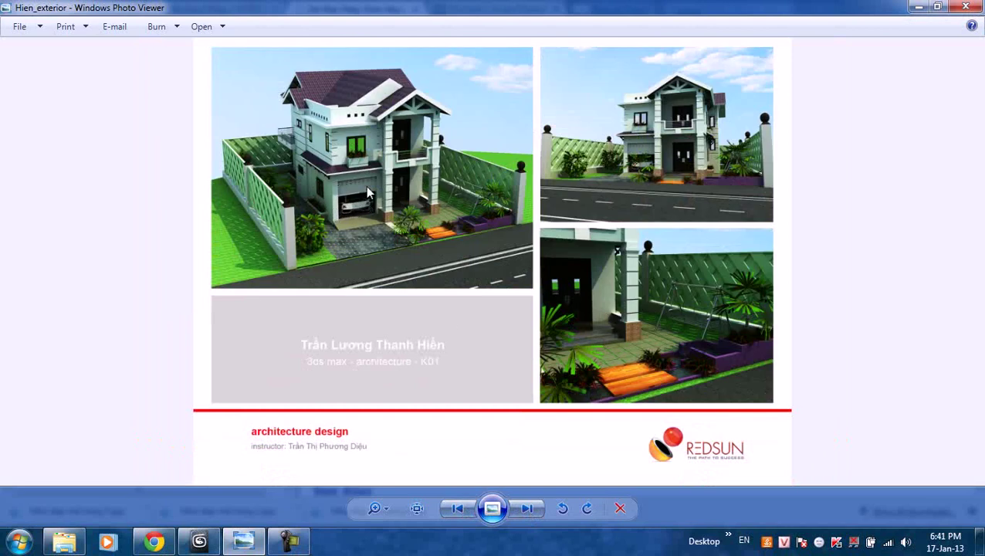
click(528, 509)
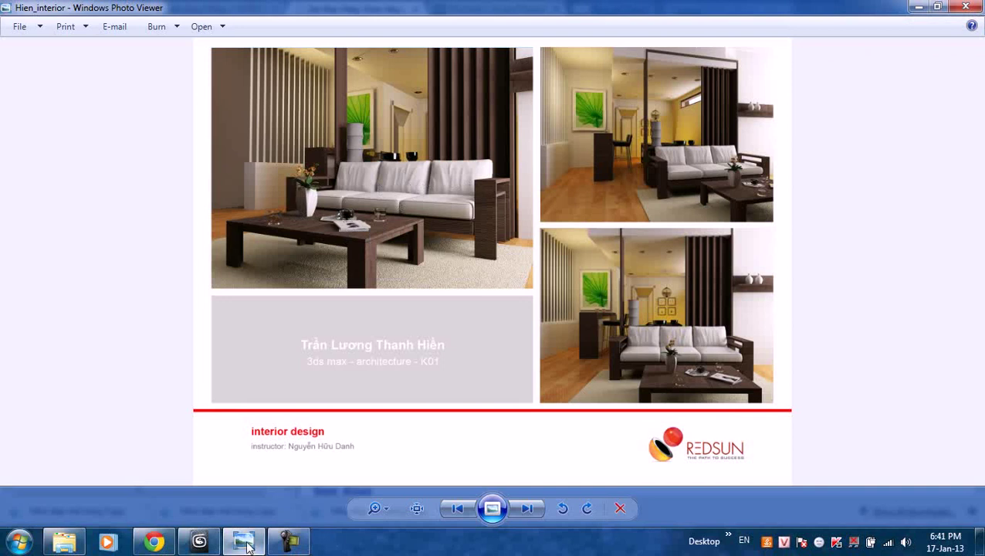
click(157, 541)
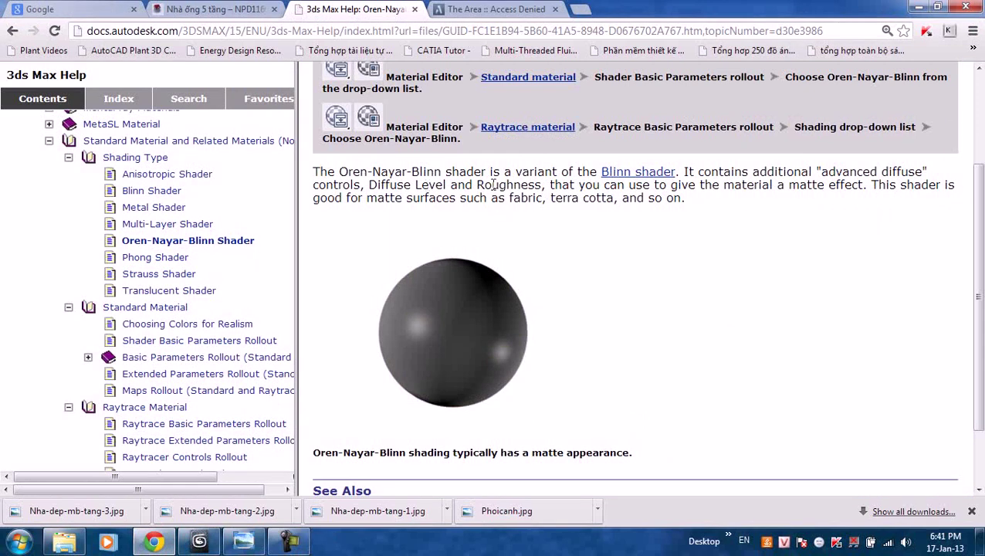
- Read the Strauss Shader and Translucent Shader help topics, then go back to 3ds Max
scroll(732, 187, down, 1)
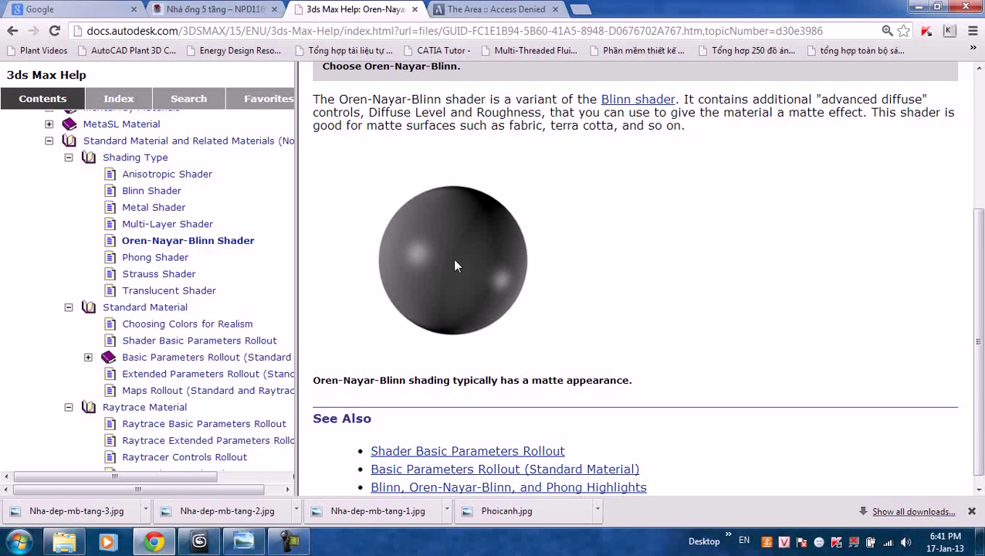
click(174, 274)
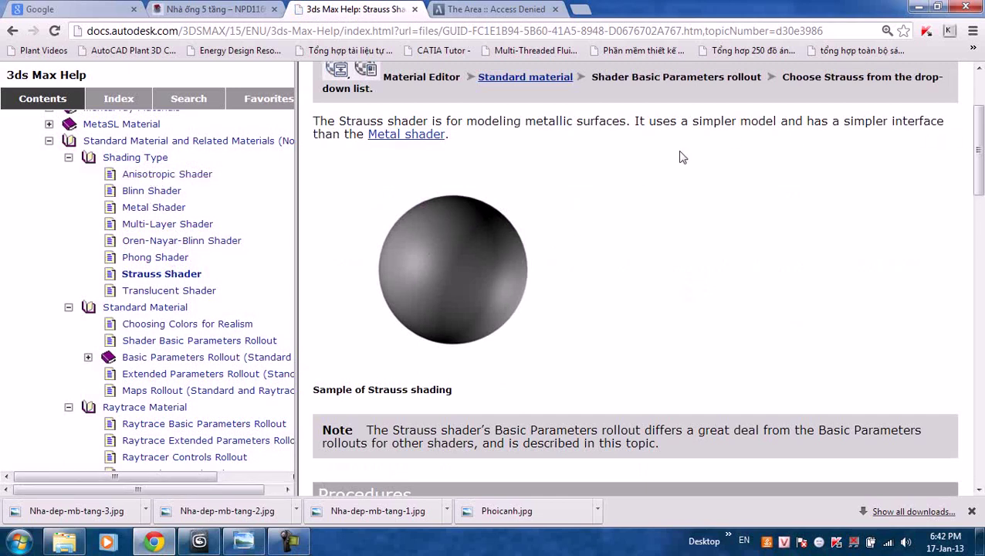
click(133, 295)
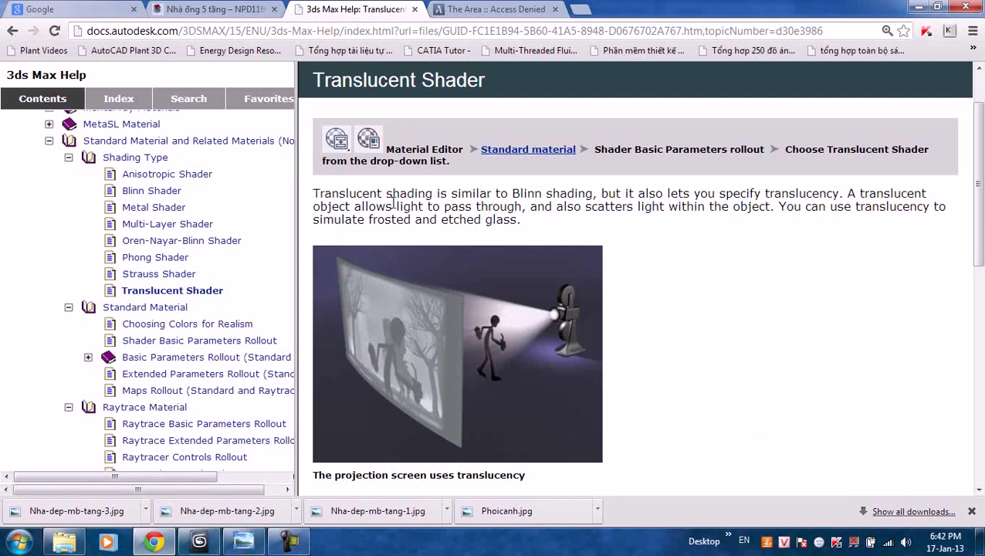
scroll(394, 202, down, 3)
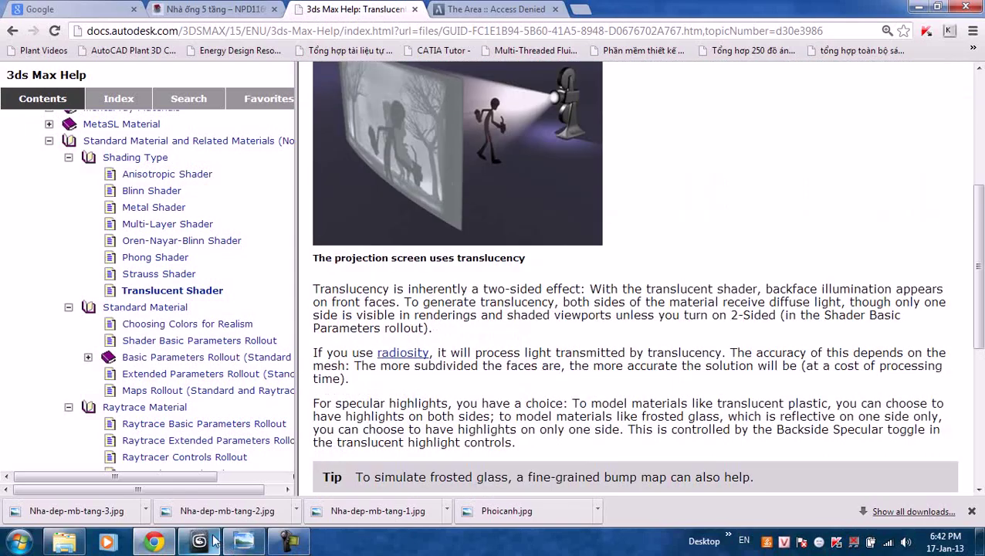
click(199, 540)
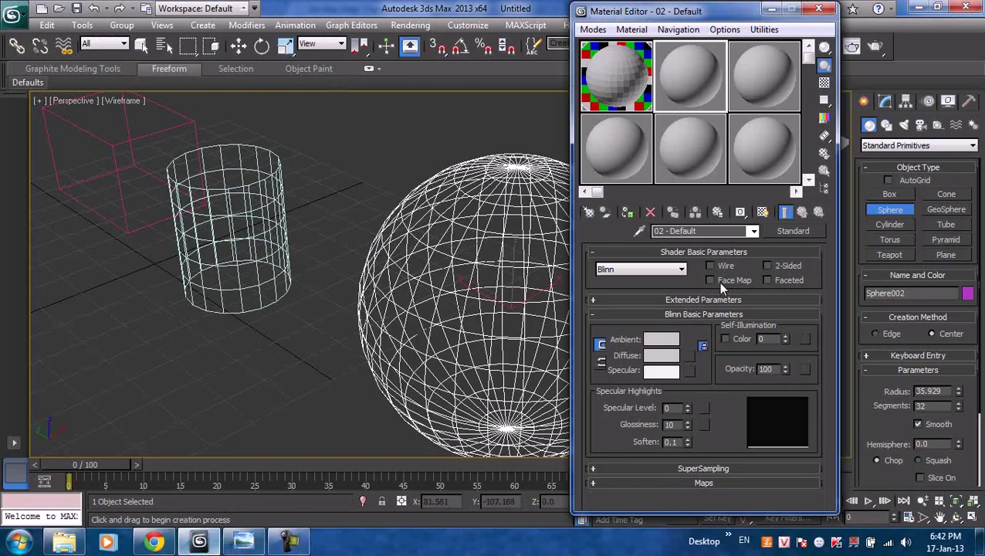
- Browse the available material types without changing 02 - Default, then return to Help
click(785, 229)
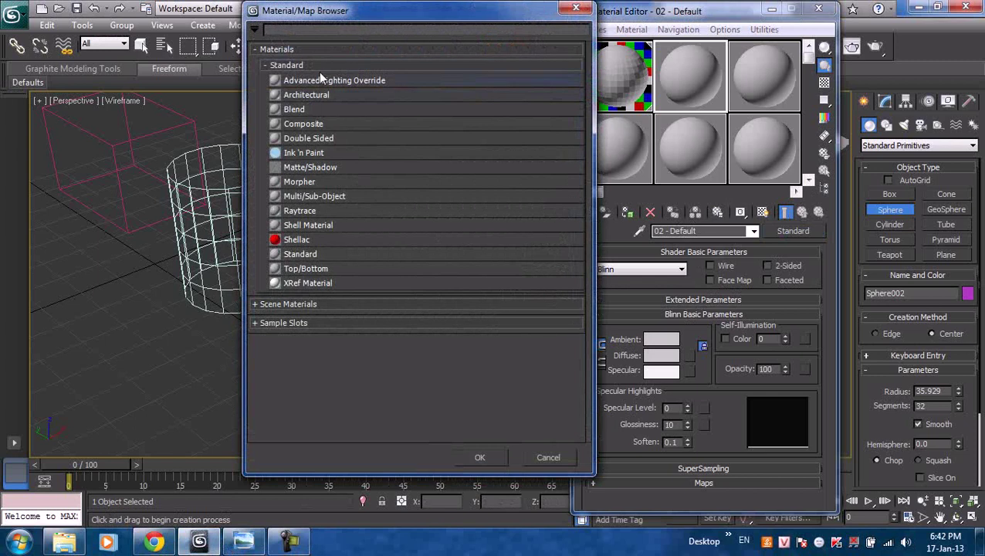
click(576, 7)
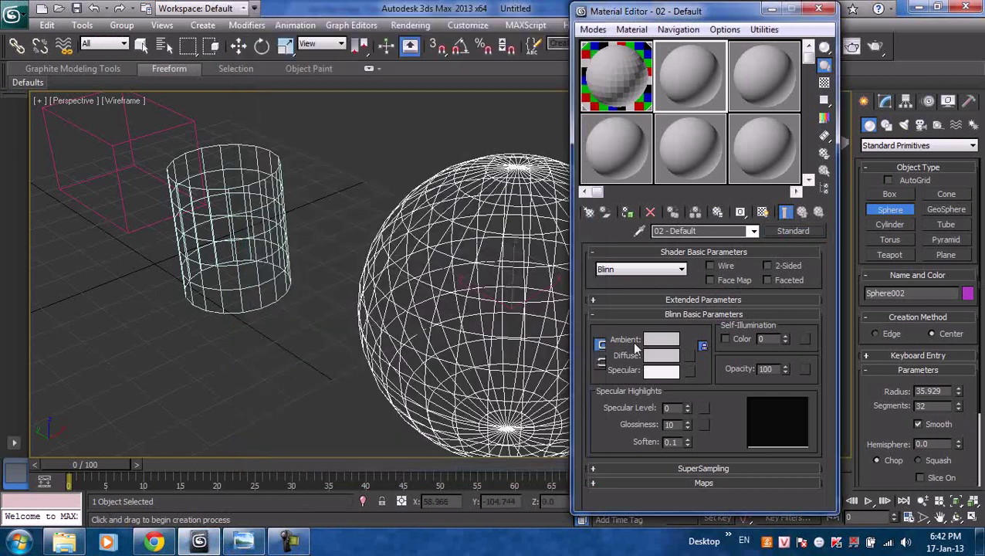
mouse_move(199, 541)
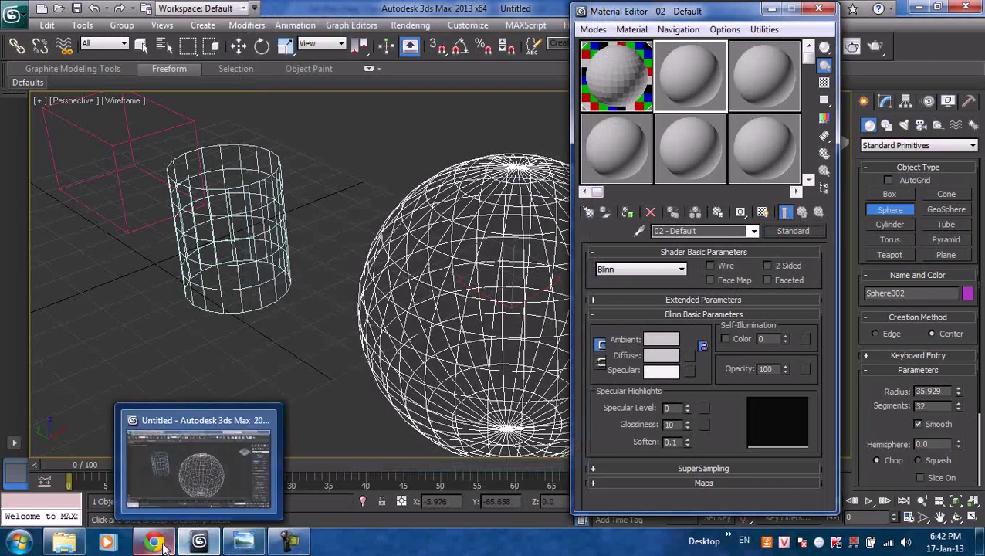
click(154, 541)
- Collapse Shading Type and read Choosing Colors for Realism, Shader Basic Parameters and Basic Parameters topics
scroll(147, 340, down, 3)
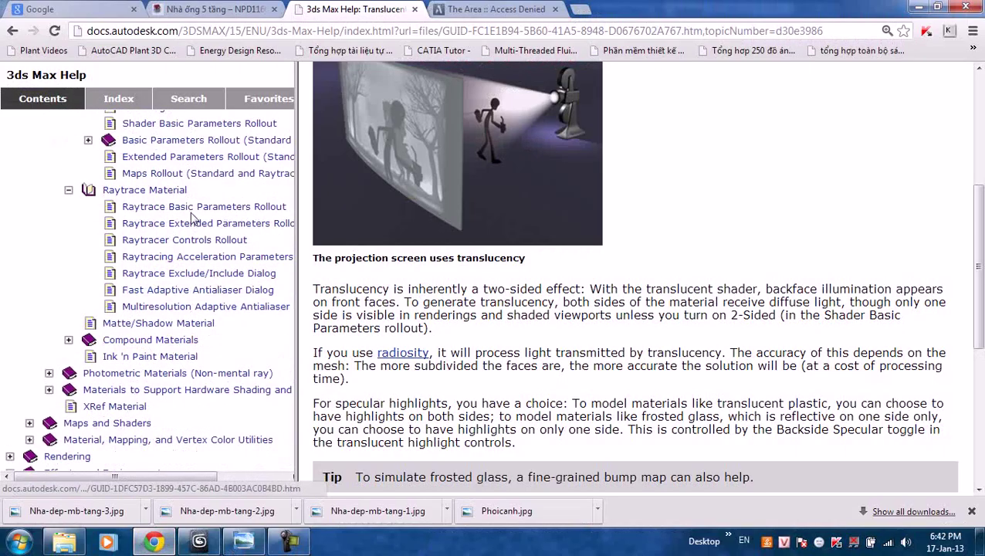
scroll(254, 305, up, 1)
scroll(154, 231, up, 2)
scroll(85, 235, up, 1)
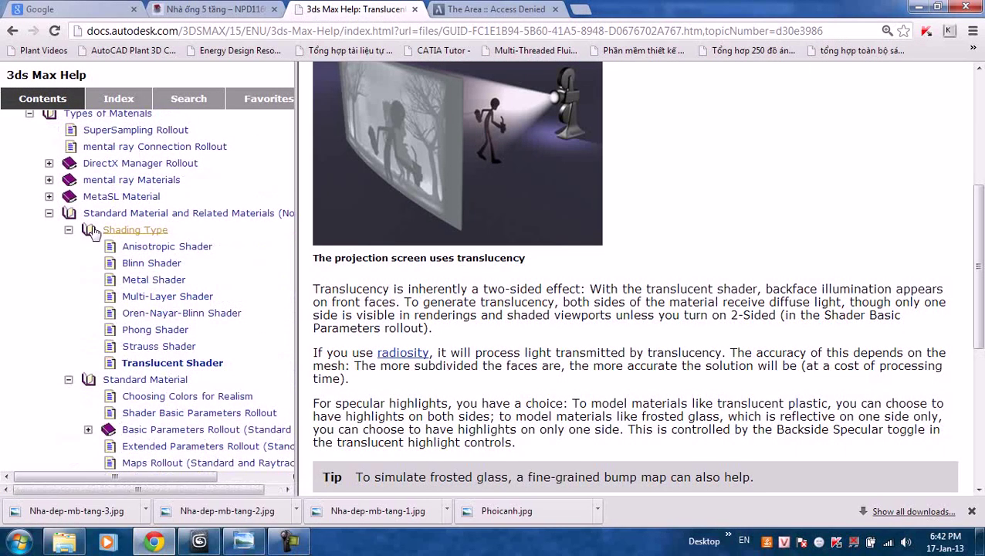
click(68, 230)
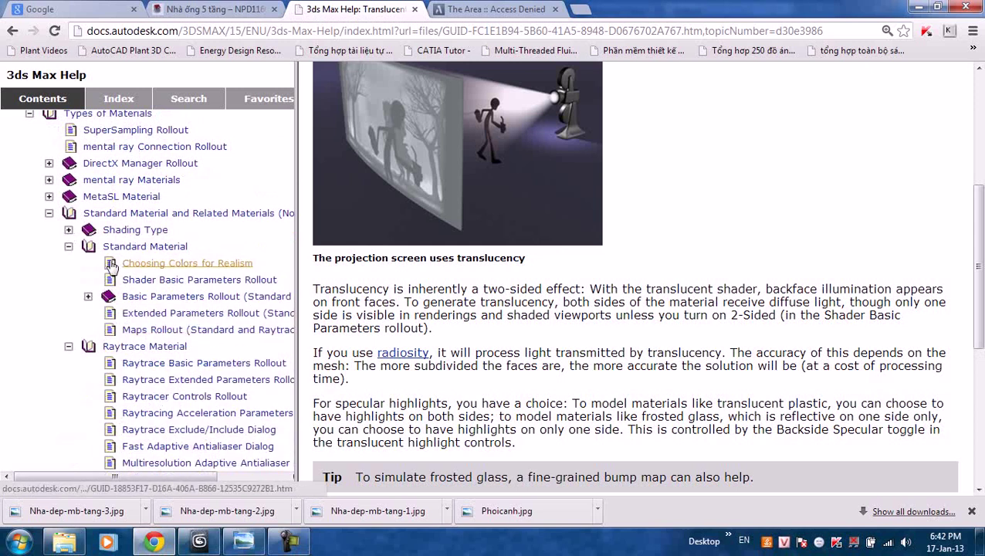
click(145, 246)
click(166, 263)
click(222, 279)
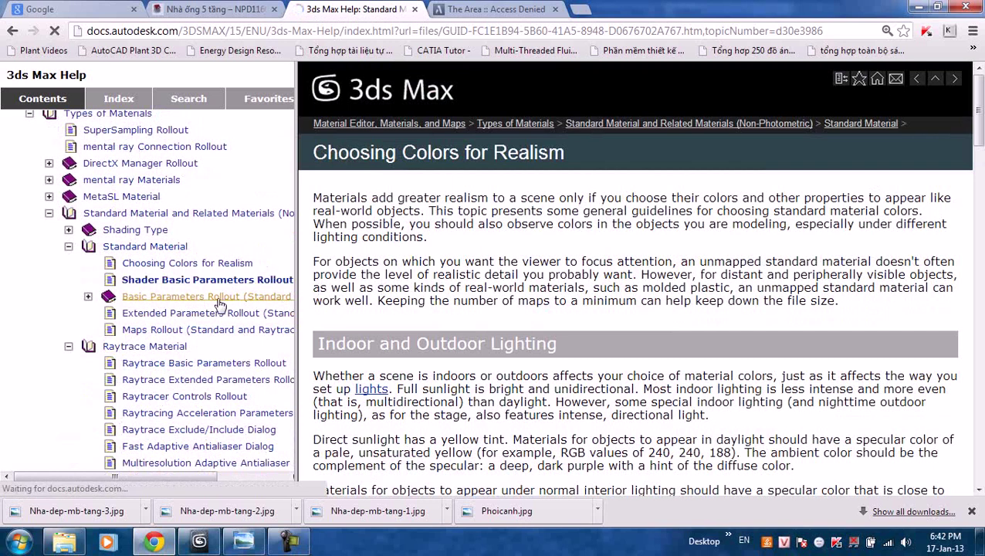
click(189, 300)
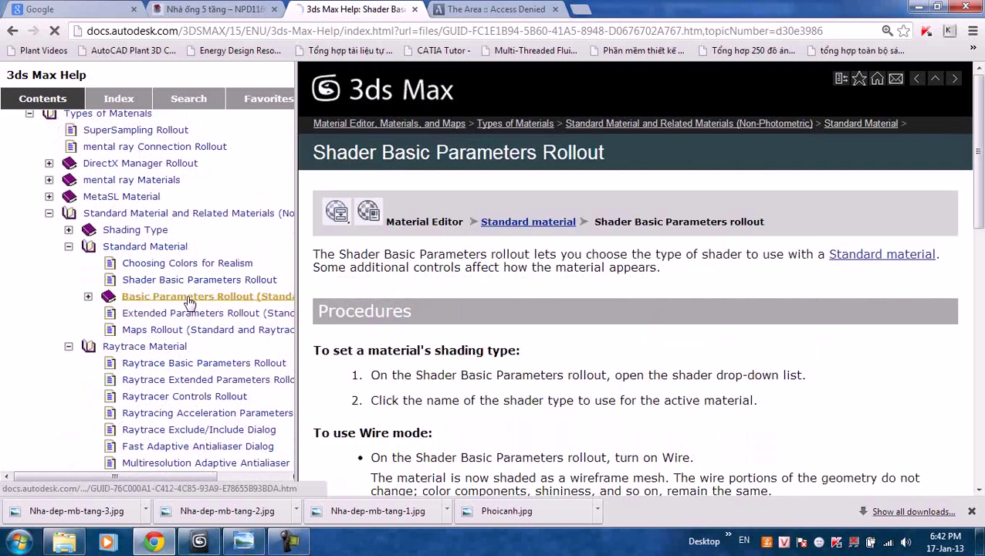
- Expand Compound Materials and open the Blend Material page
scroll(212, 328, down, 1)
scroll(223, 329, down, 4)
scroll(231, 331, up, 1)
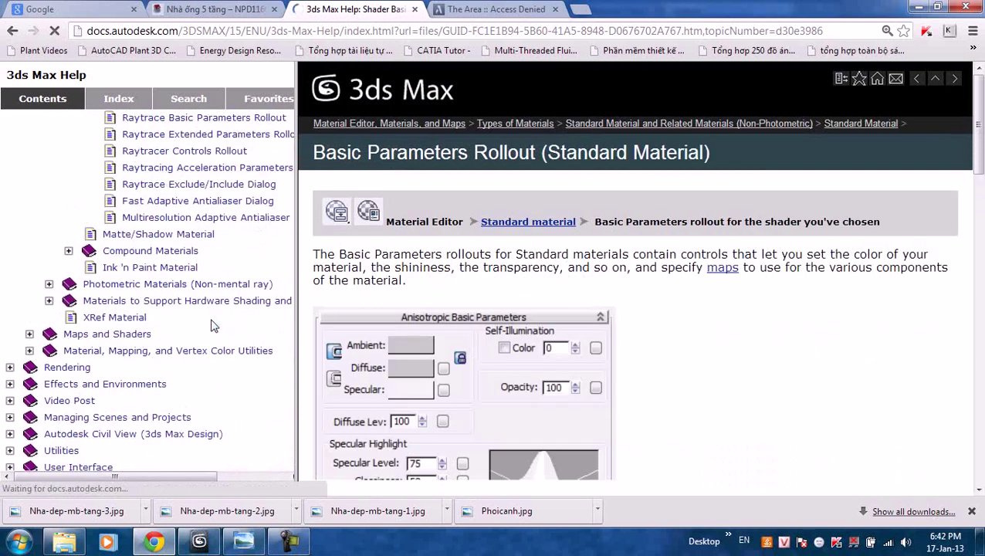
scroll(217, 327, up, 2)
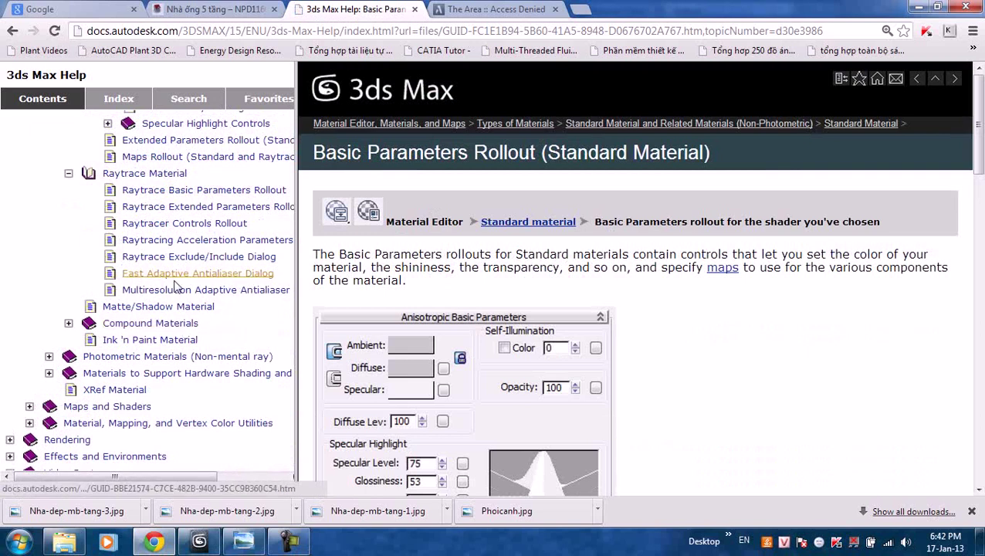
scroll(158, 218, up, 1)
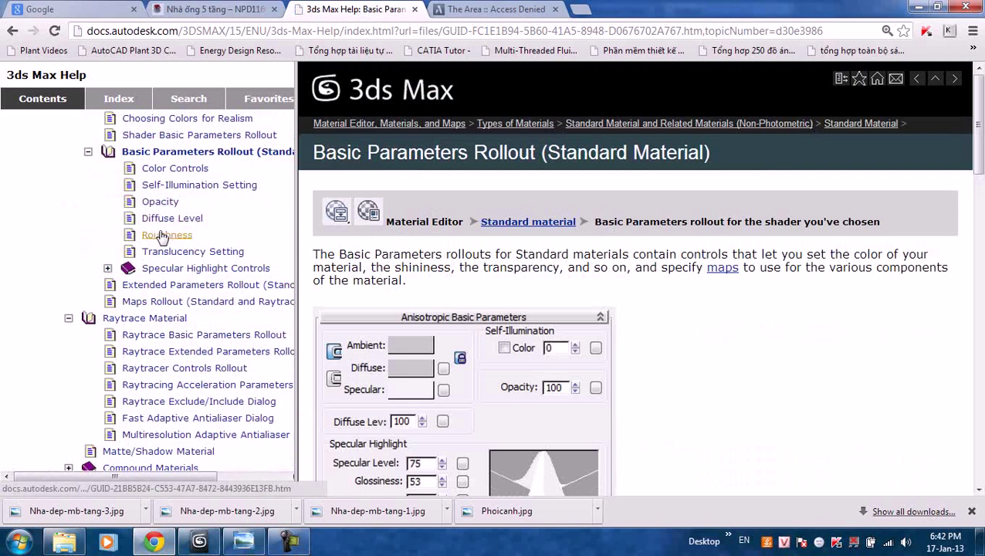
scroll(174, 373, down, 1)
click(159, 323)
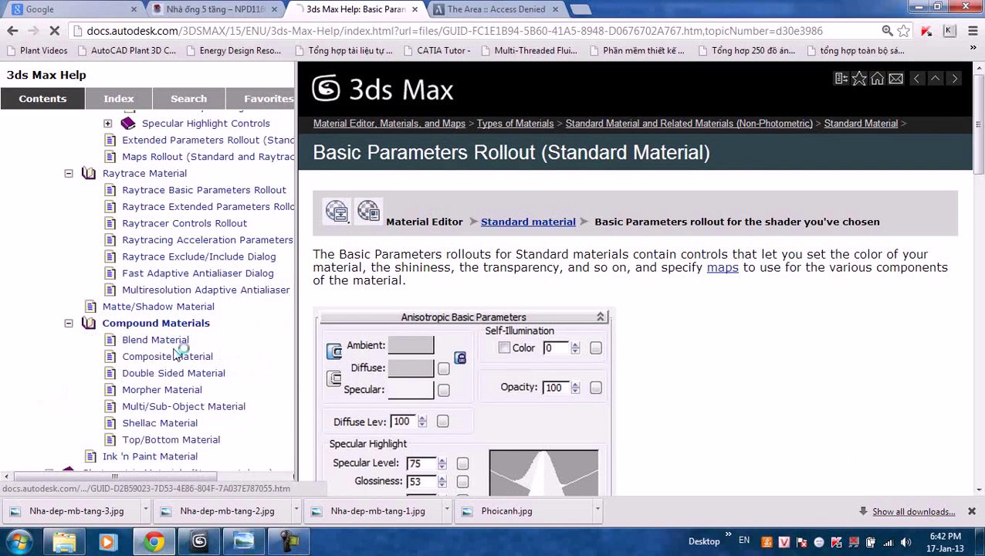
click(174, 344)
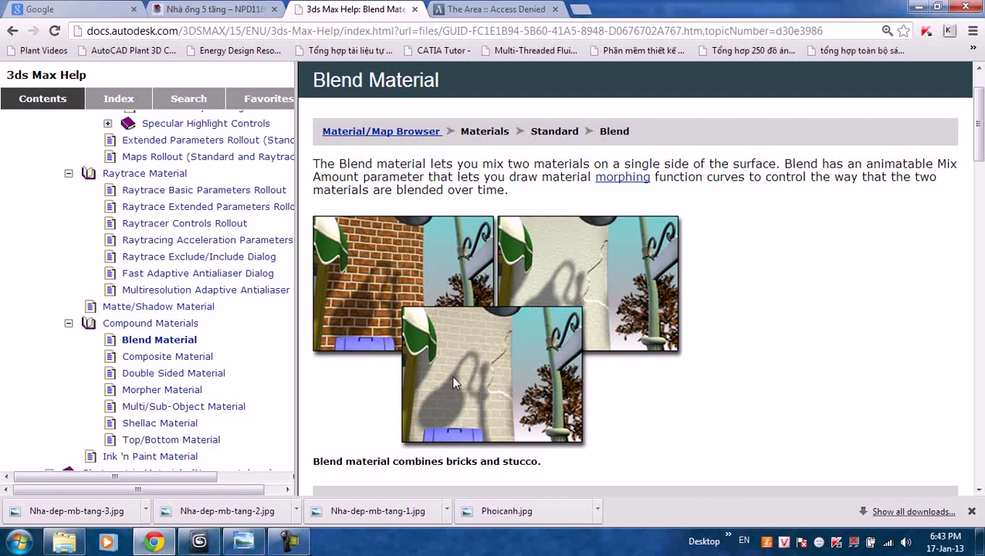
- Read the Blend Material page, highlighting the words Mix Amount
scroll(453, 383, down, 4)
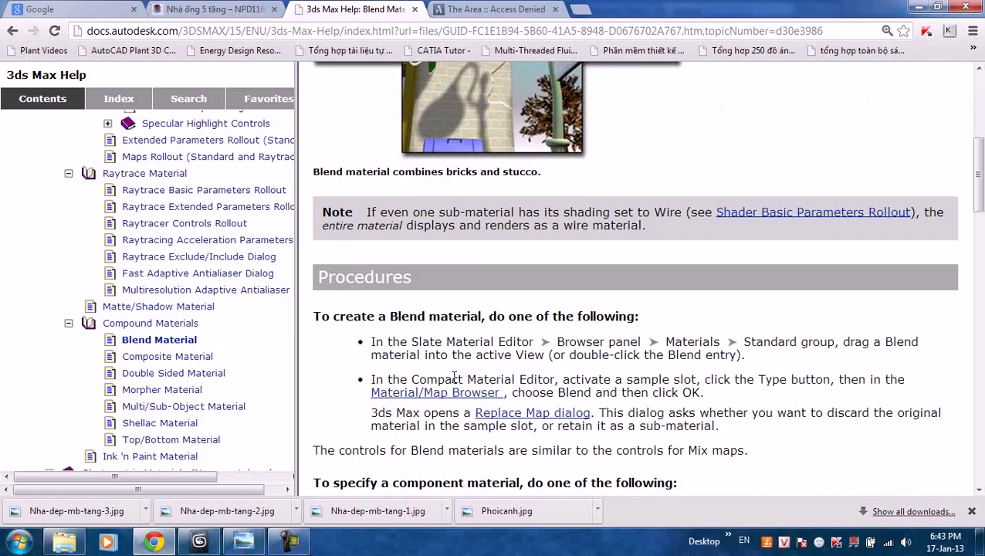
scroll(478, 187, down, 4)
scroll(478, 188, down, 2)
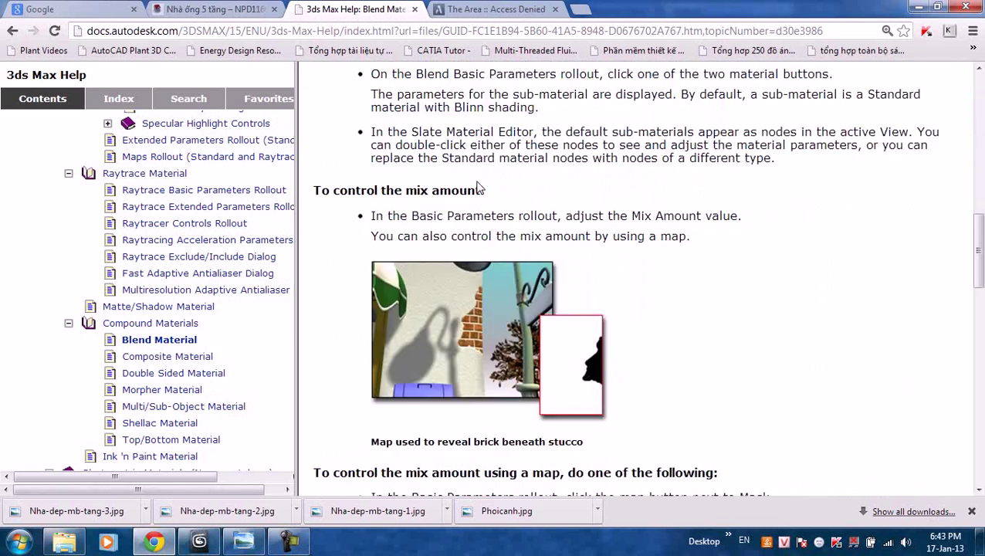
scroll(476, 183, down, 3)
scroll(555, 174, up, 2)
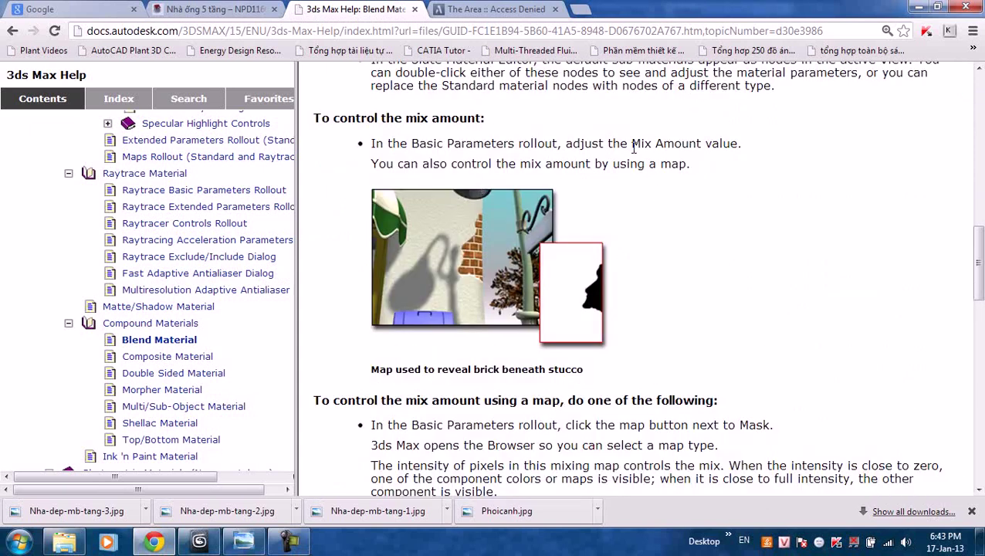
drag(631, 145, 724, 143)
scroll(649, 305, down, 1)
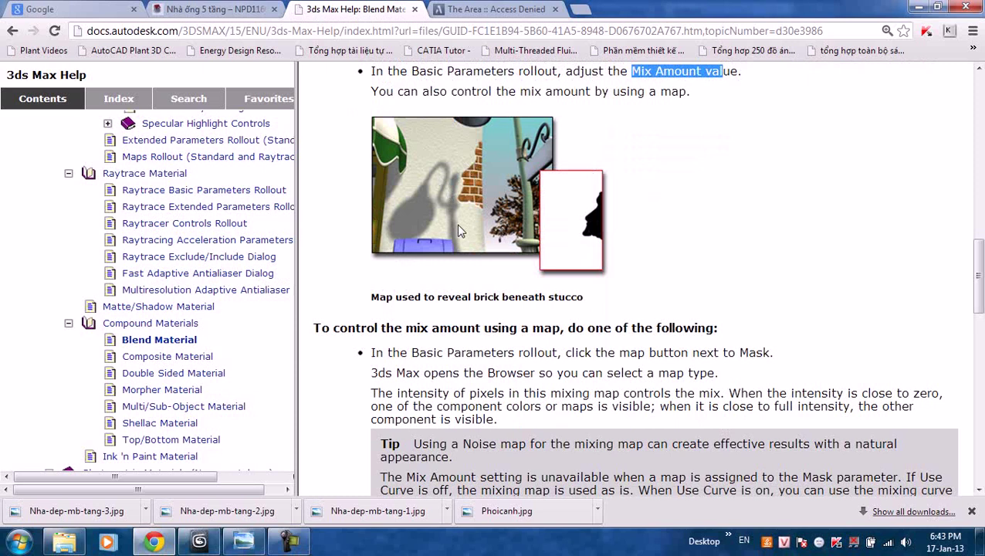
scroll(458, 227, down, 4)
scroll(494, 270, down, 2)
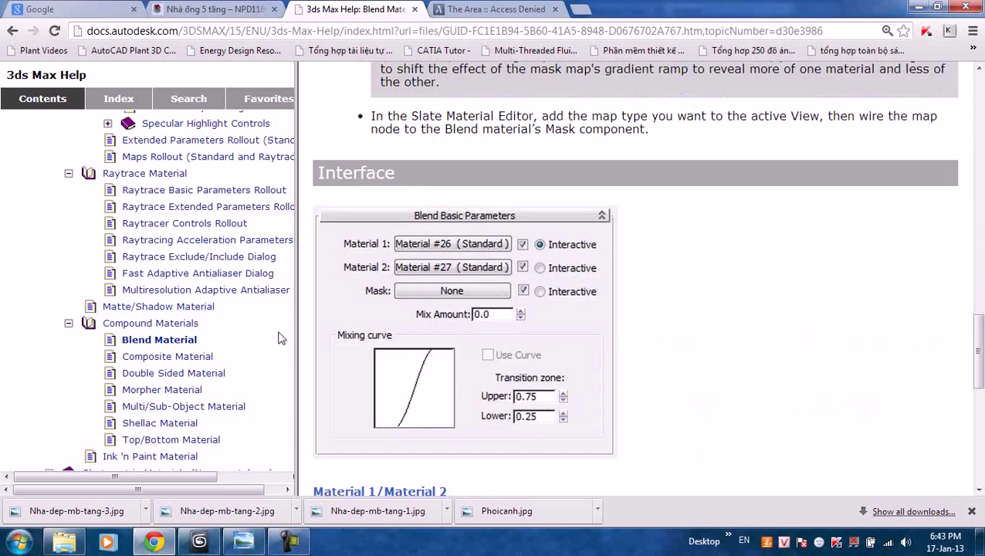
- Read the Composite Material and Double Sided Material pages
click(163, 358)
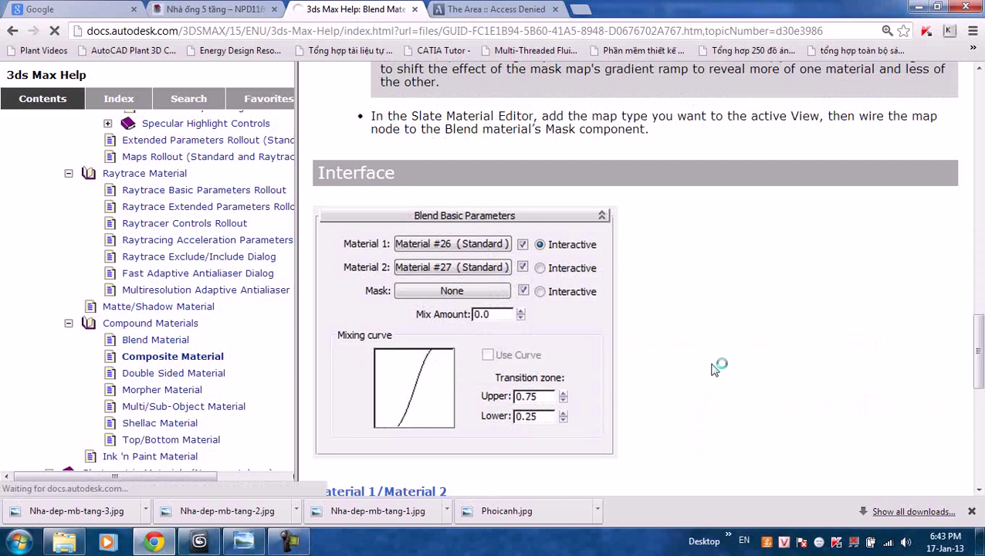
scroll(707, 372, down, 3)
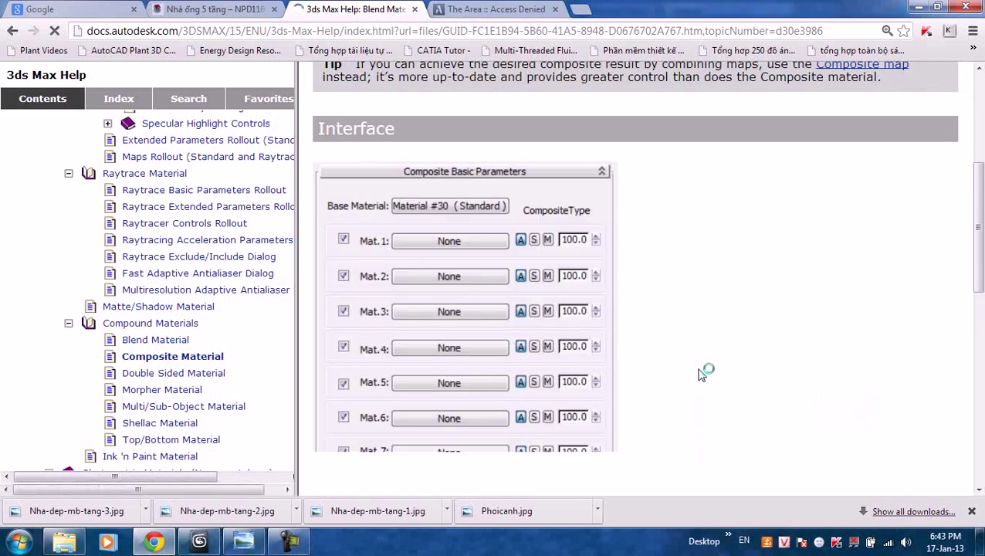
scroll(447, 232, down, 2)
scroll(374, 188, up, 1)
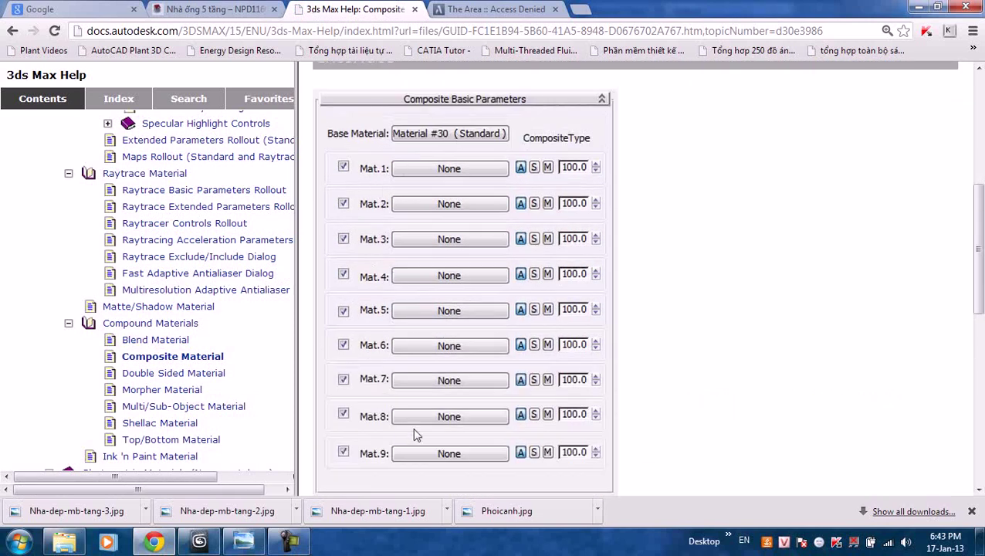
click(185, 374)
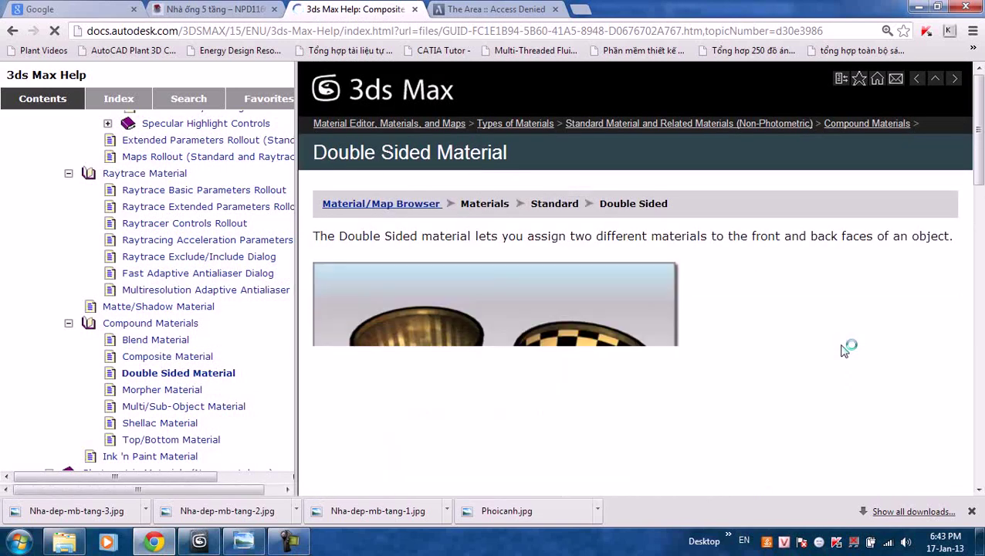
scroll(846, 348, down, 2)
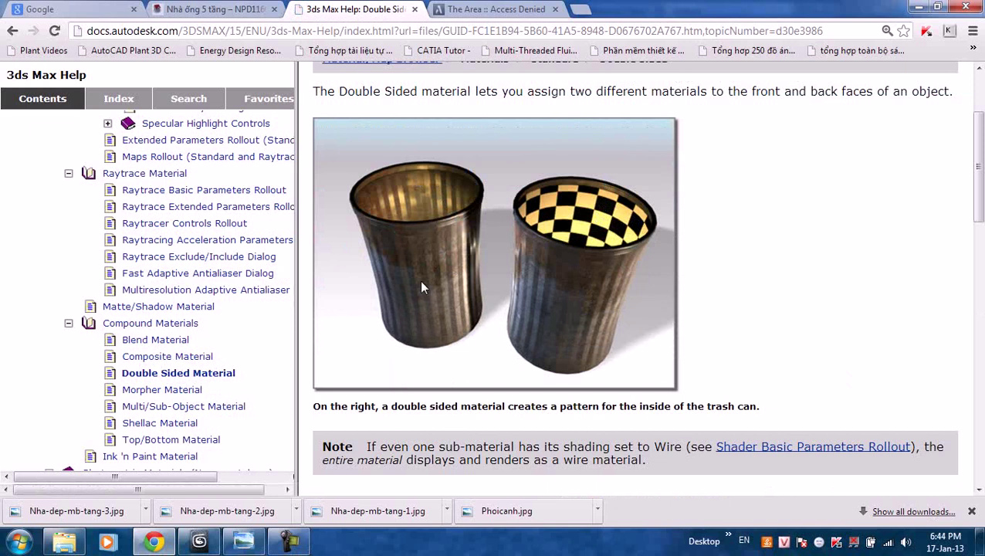
scroll(421, 287, down, 3)
- Read the Morpher Material and Multi/Sub-Object Material pages
click(189, 390)
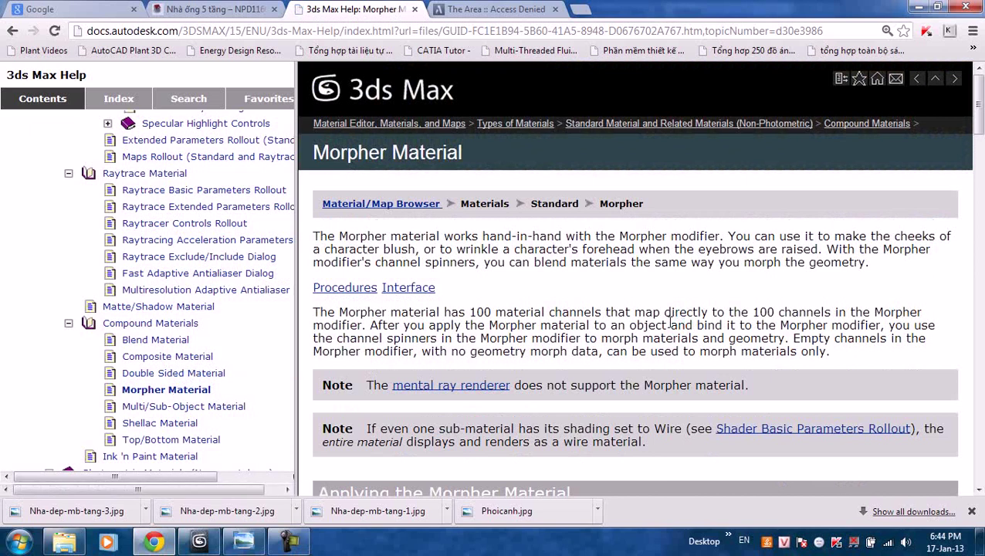
scroll(653, 232, down, 3)
scroll(653, 232, down, 5)
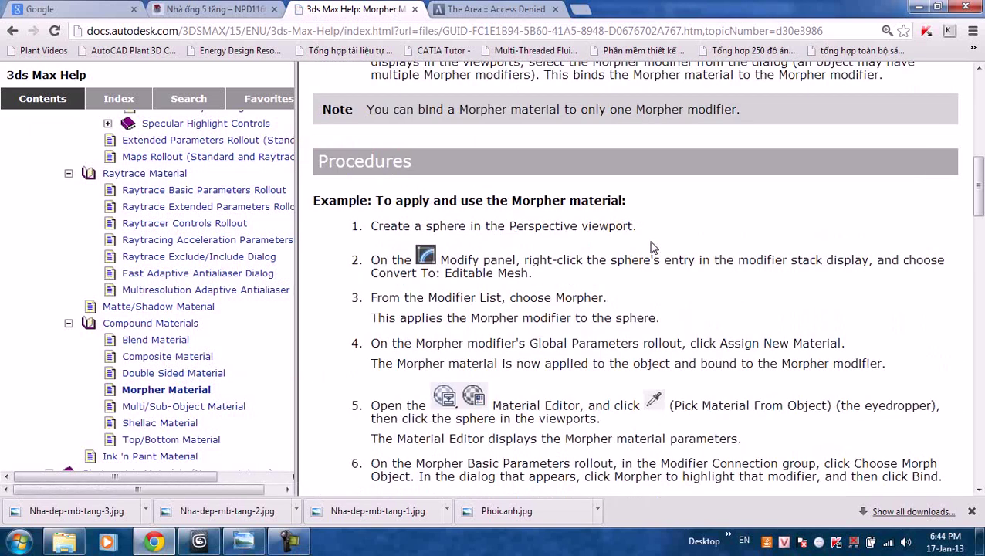
scroll(653, 232, down, 5)
scroll(463, 325, down, 5)
scroll(315, 405, down, 1)
click(187, 406)
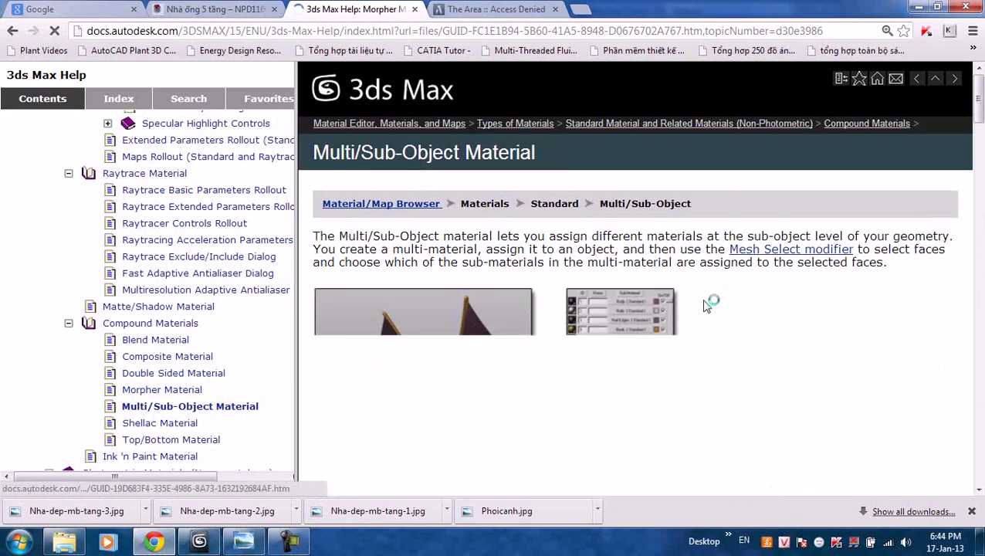
scroll(702, 306, down, 2)
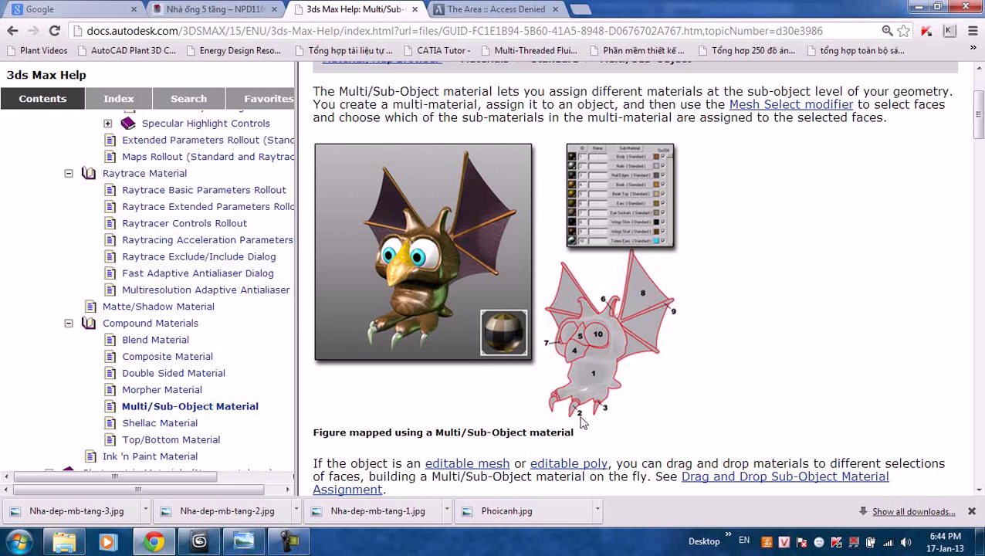
scroll(584, 421, down, 3)
scroll(587, 386, down, 6)
scroll(591, 247, up, 6)
scroll(590, 193, up, 3)
- Read the Shellac Material and Top/Bottom Material pages
click(147, 424)
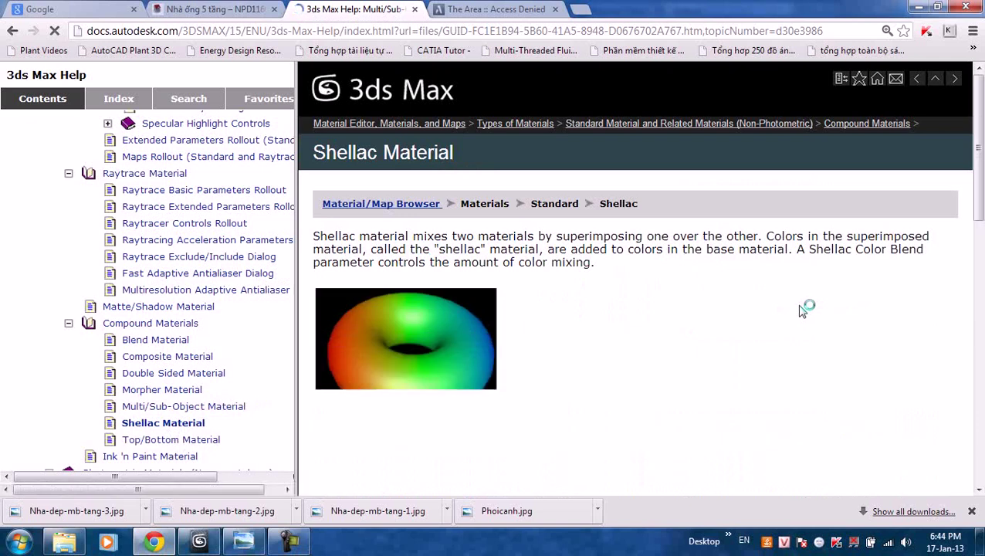
scroll(446, 369, down, 3)
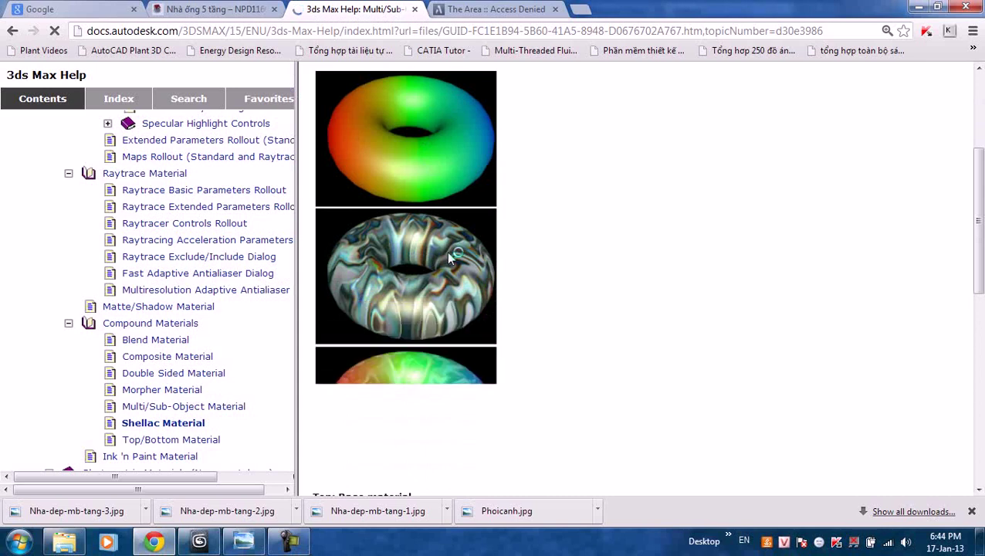
scroll(455, 308, down, 2)
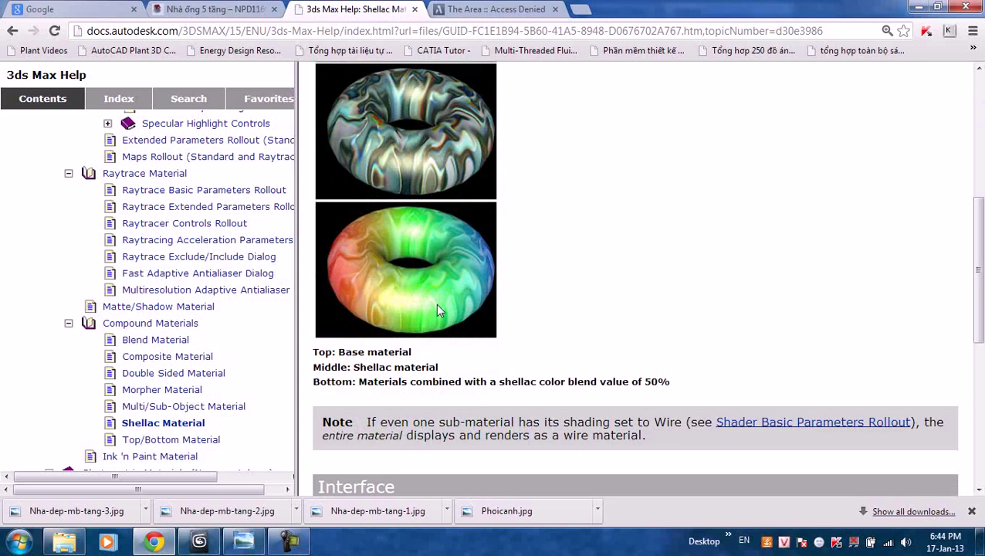
scroll(437, 307, down, 1)
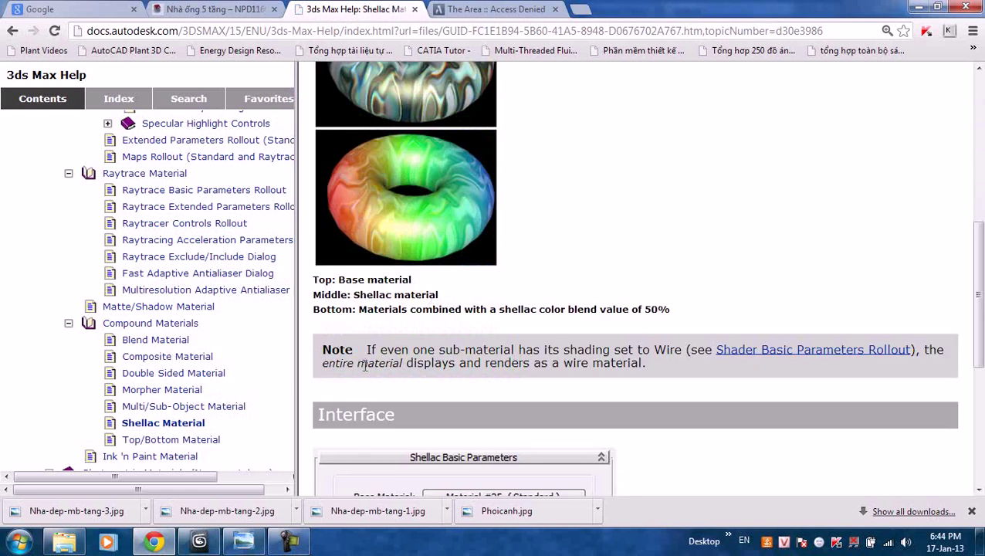
click(189, 439)
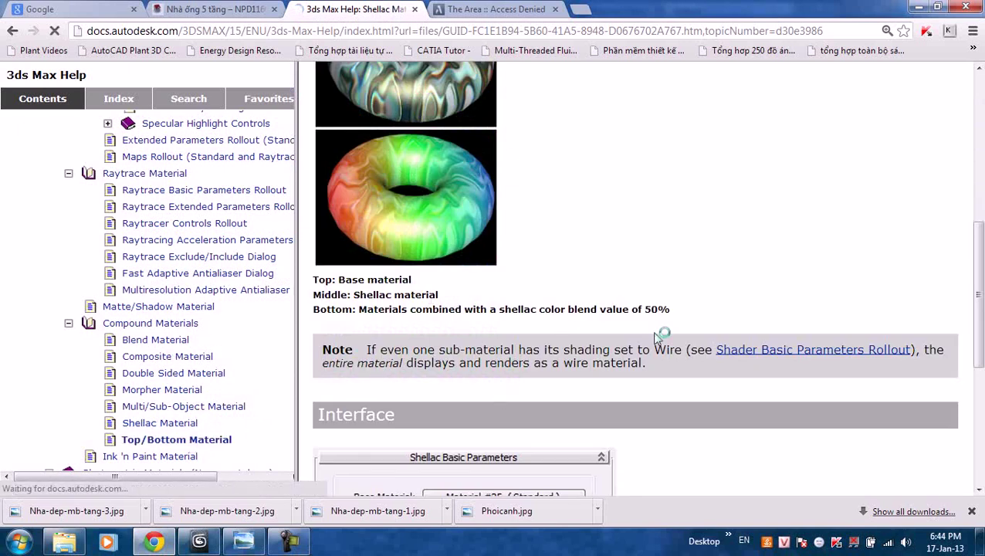
scroll(656, 336, up, 2)
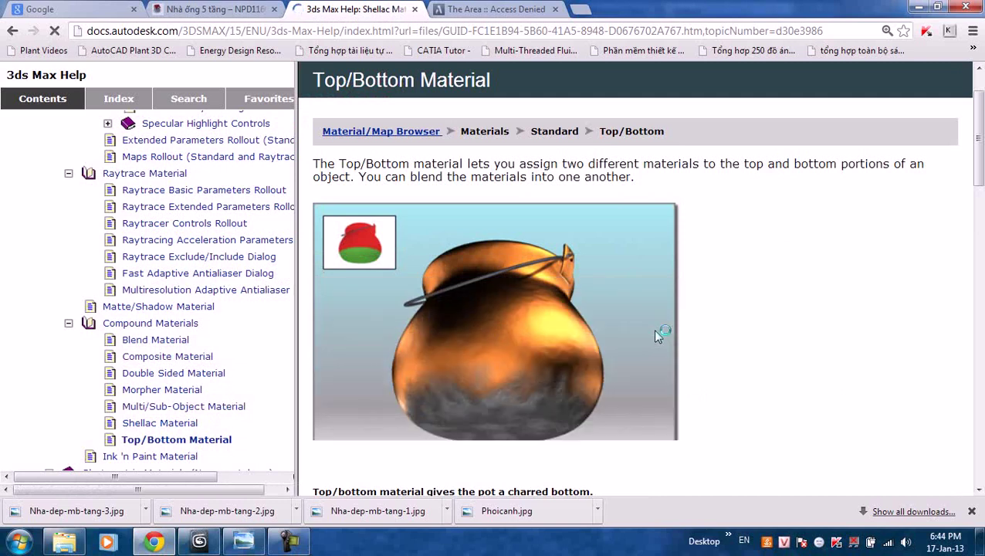
scroll(443, 367, down, 3)
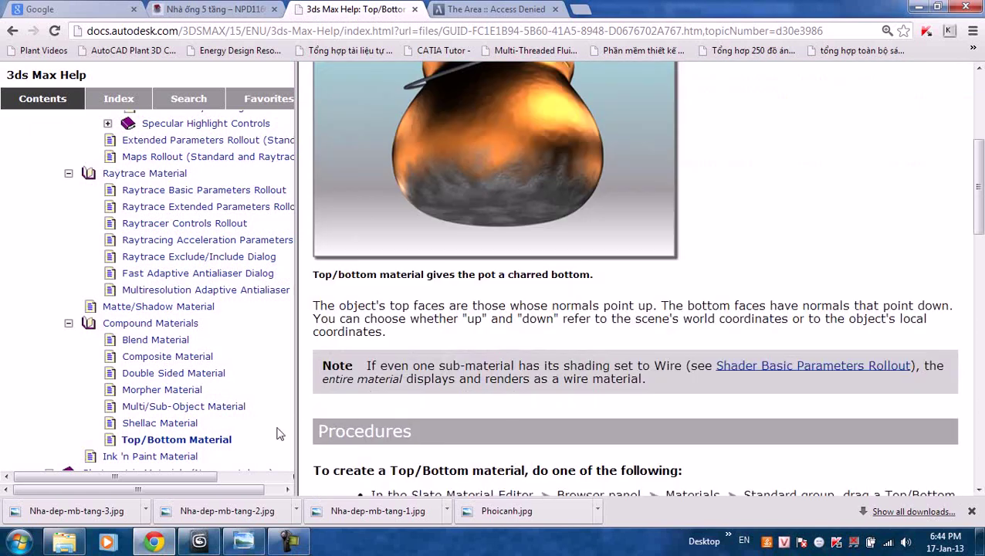
scroll(158, 369, down, 2)
- Read the Ink 'n Paint Material page, then Architectural Material under Photometric Materials
click(151, 311)
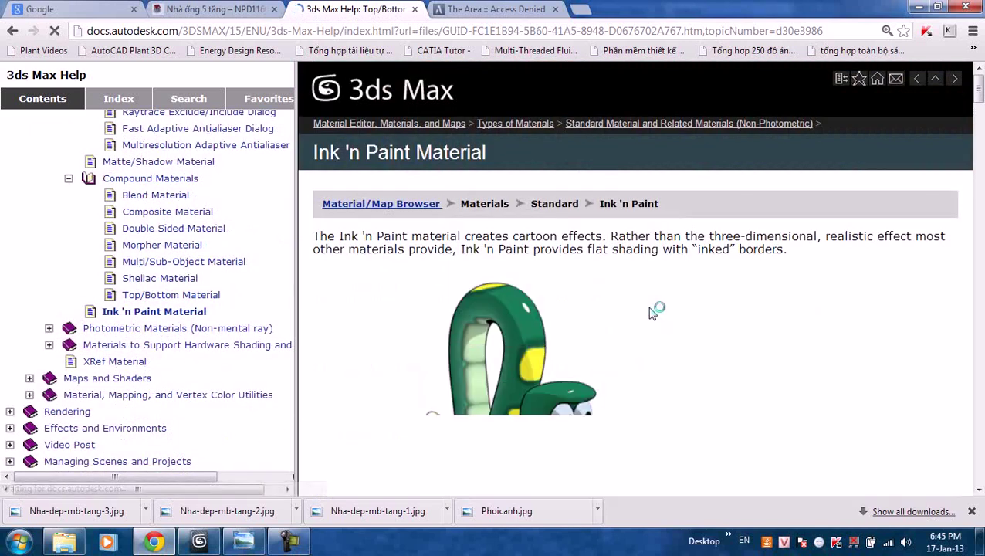
scroll(650, 310, down, 2)
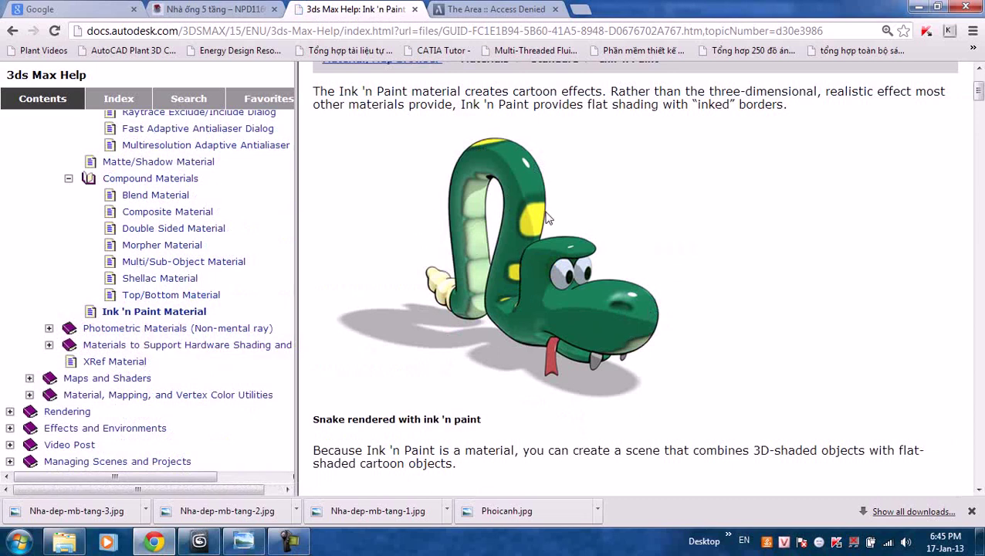
click(86, 329)
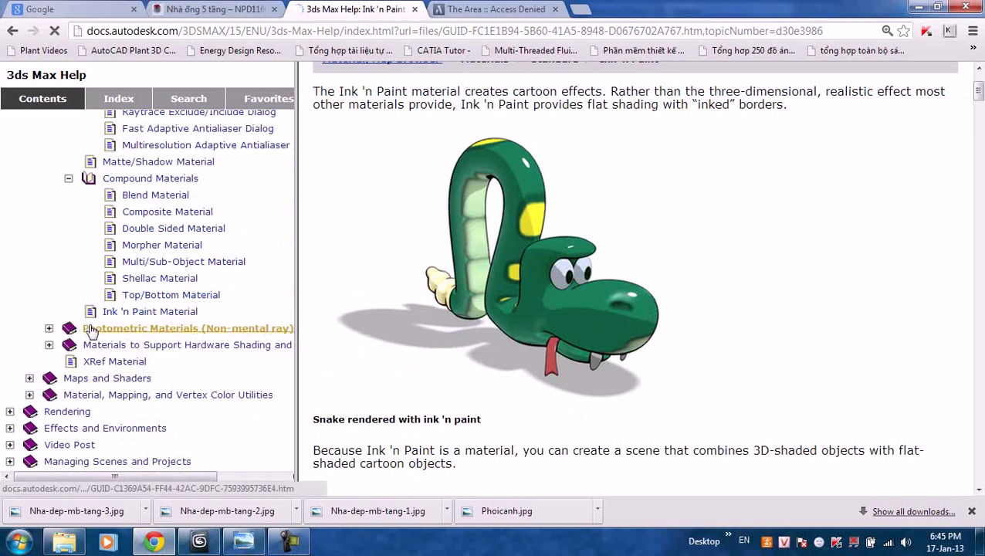
click(132, 349)
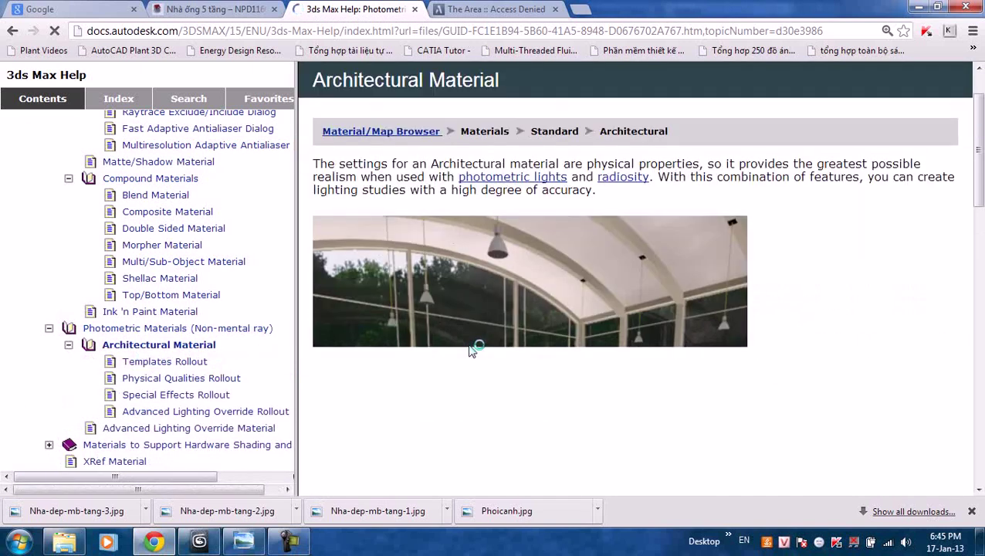
- Scroll through the Architectural Material page and expand Maps and Shaders to reach 2D Maps
scroll(472, 349, down, 5)
scroll(479, 348, down, 5)
scroll(487, 346, down, 2)
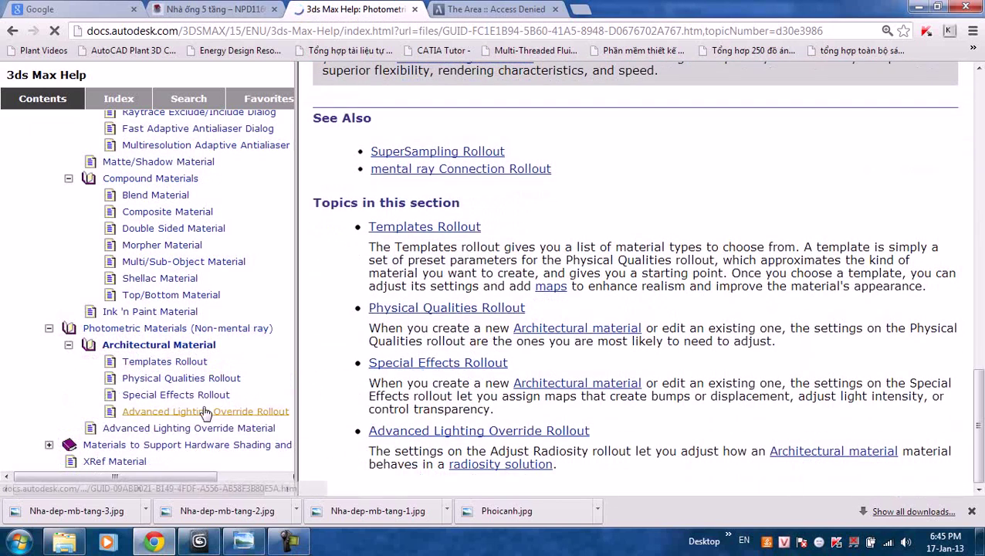
scroll(209, 432, down, 2)
click(123, 338)
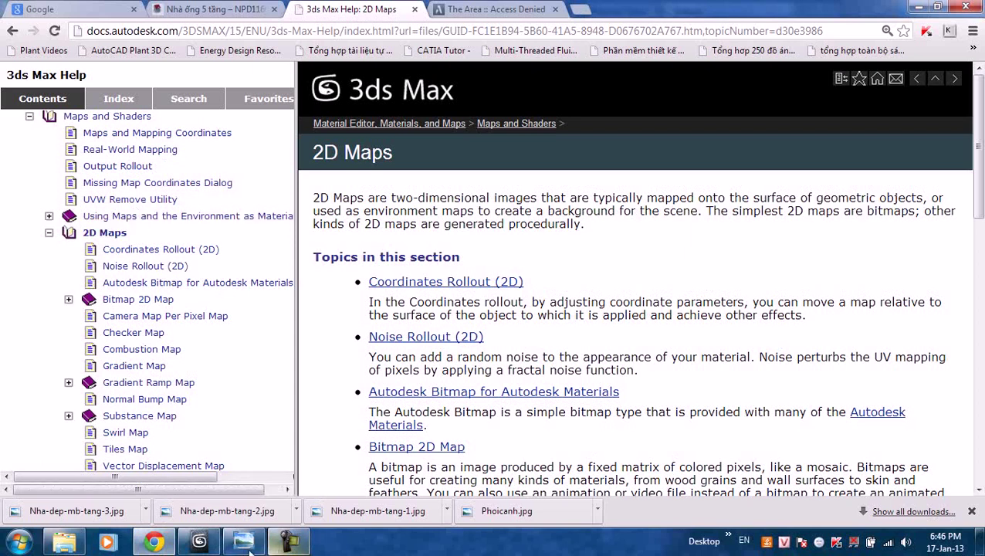
- Change material 02 - Default to the Architectural material type
click(199, 542)
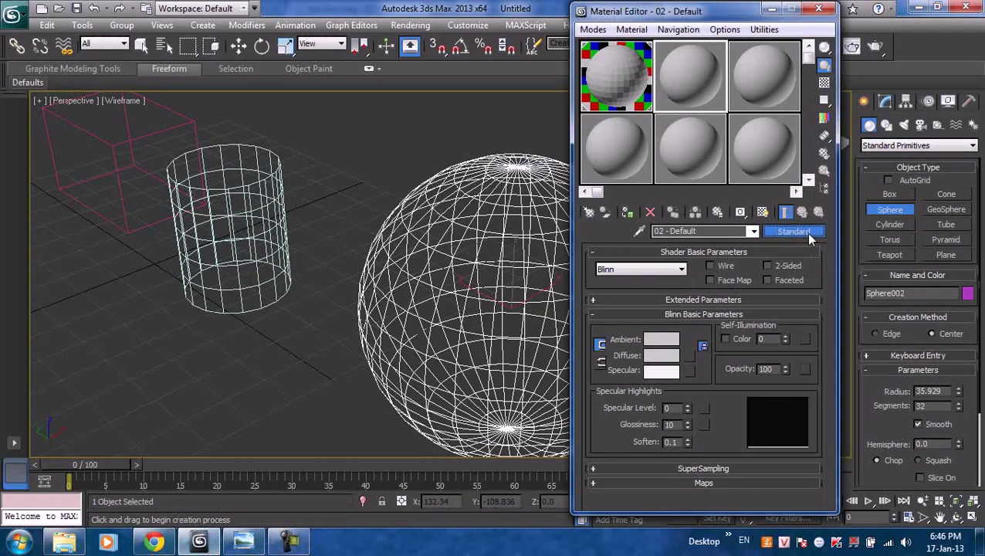
click(807, 232)
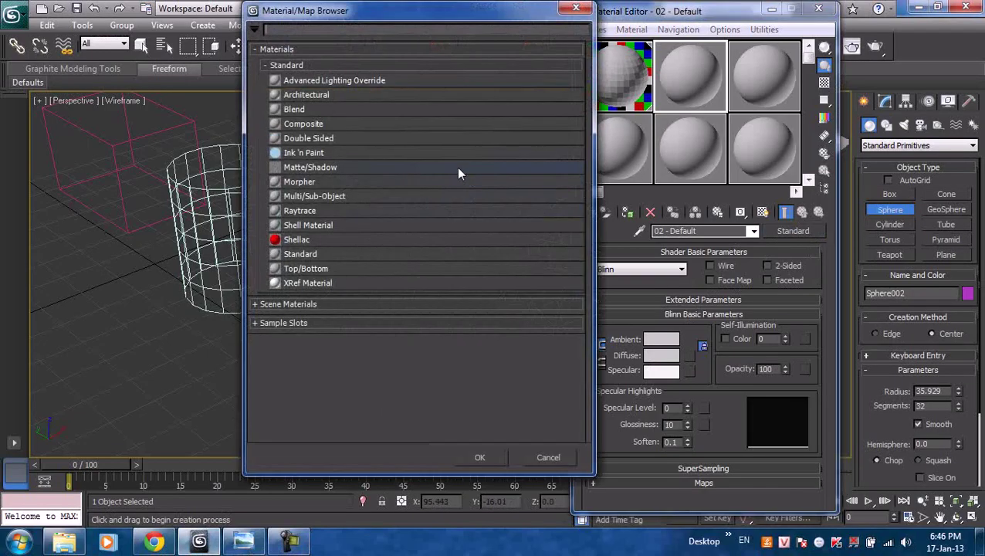
double_click(310, 98)
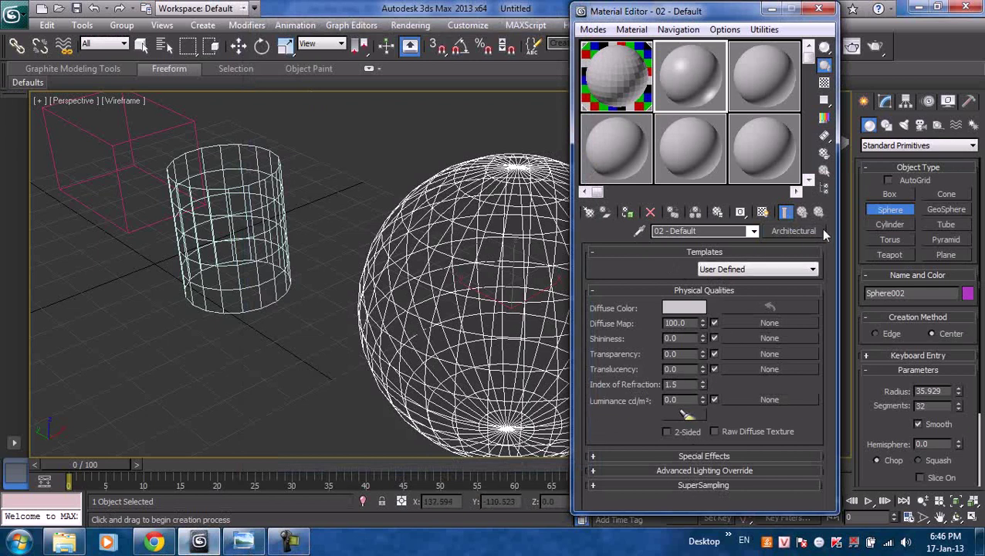
- Try the Fabric template, then apply Glass - Clear and preview the sample enlarged
click(824, 187)
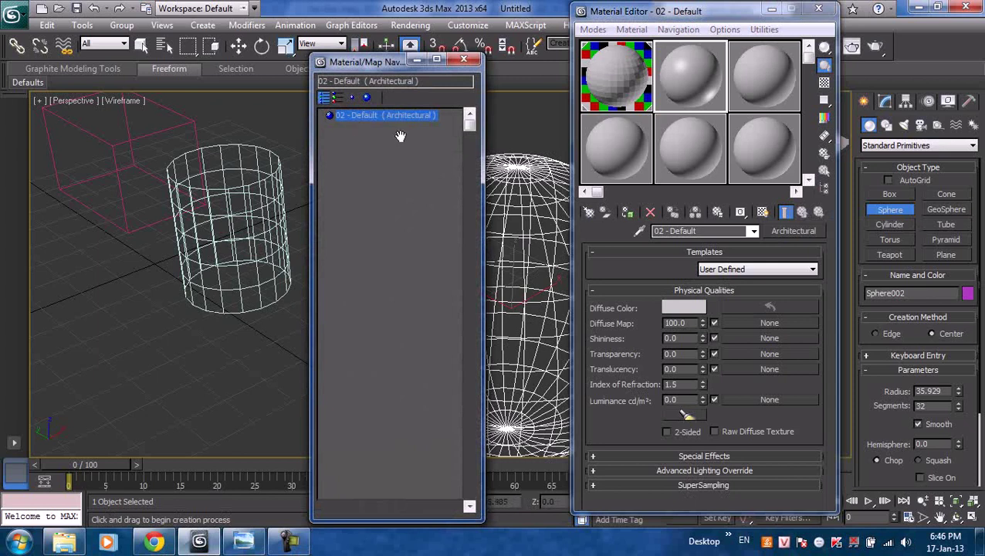
click(740, 270)
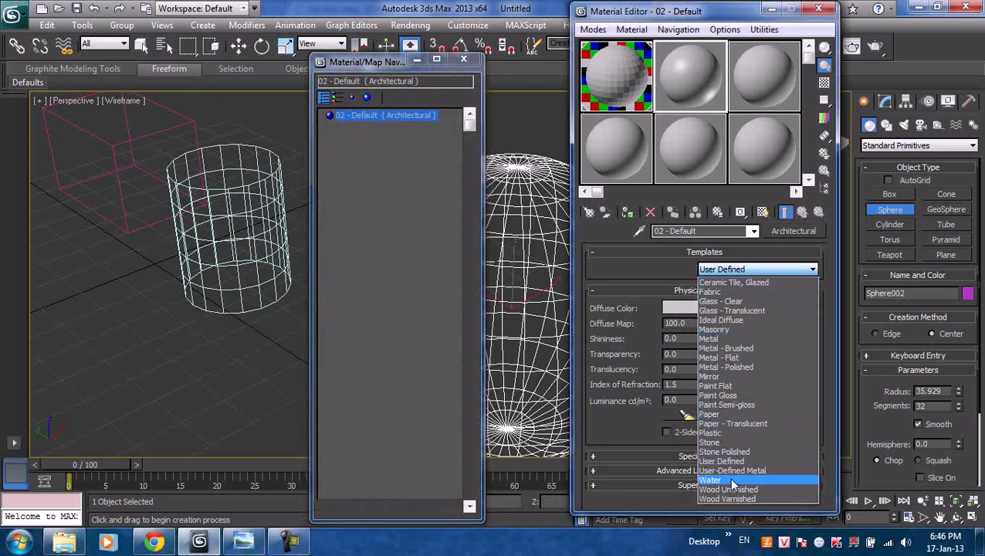
click(731, 294)
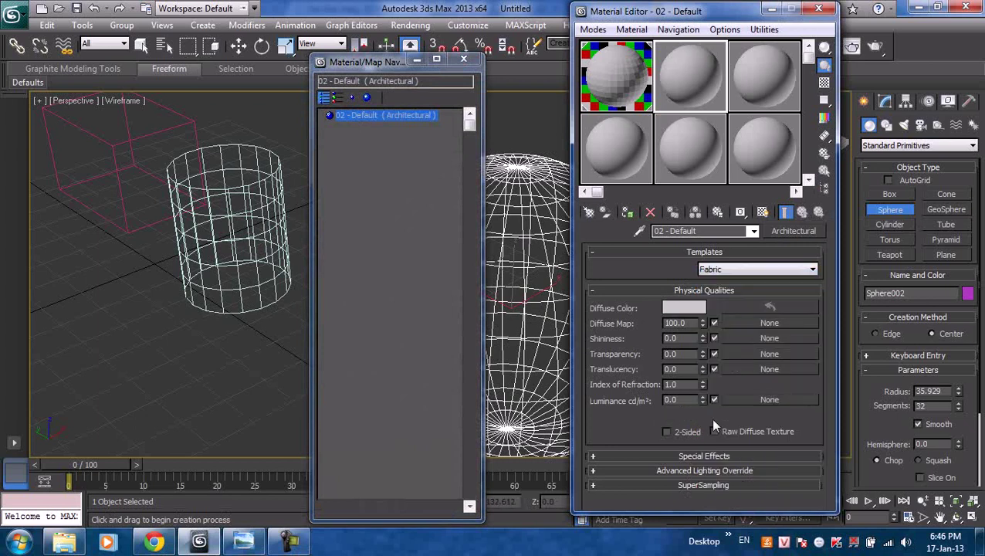
click(759, 270)
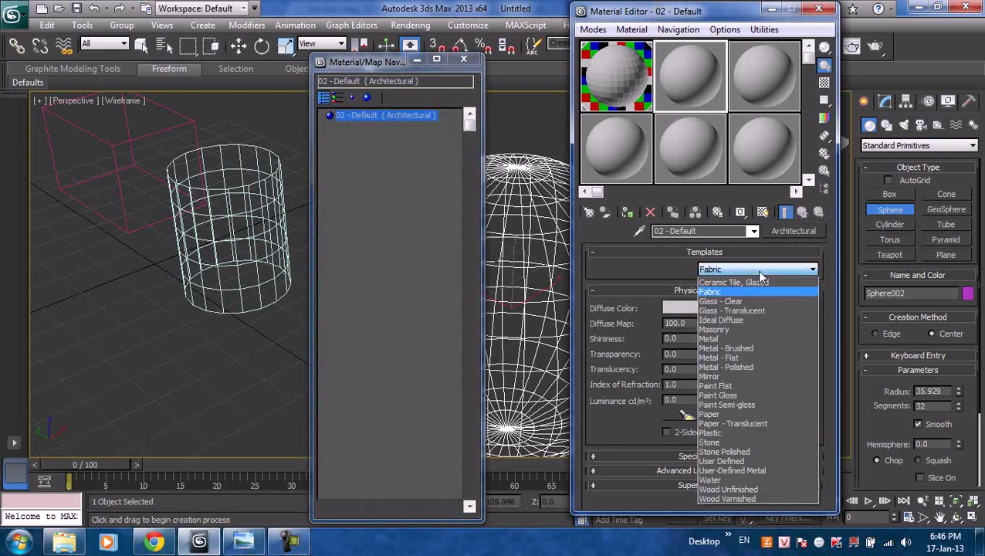
click(741, 297)
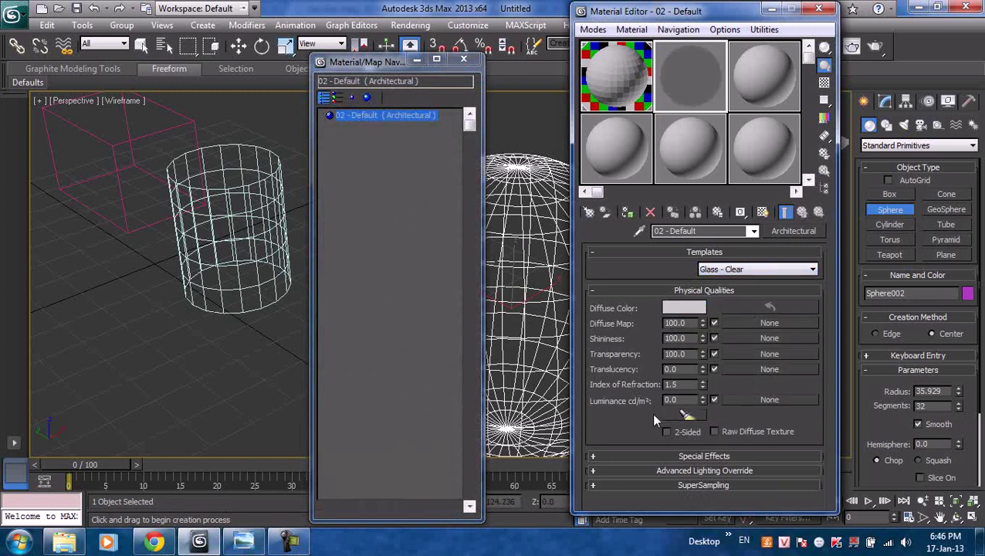
double_click(701, 78)
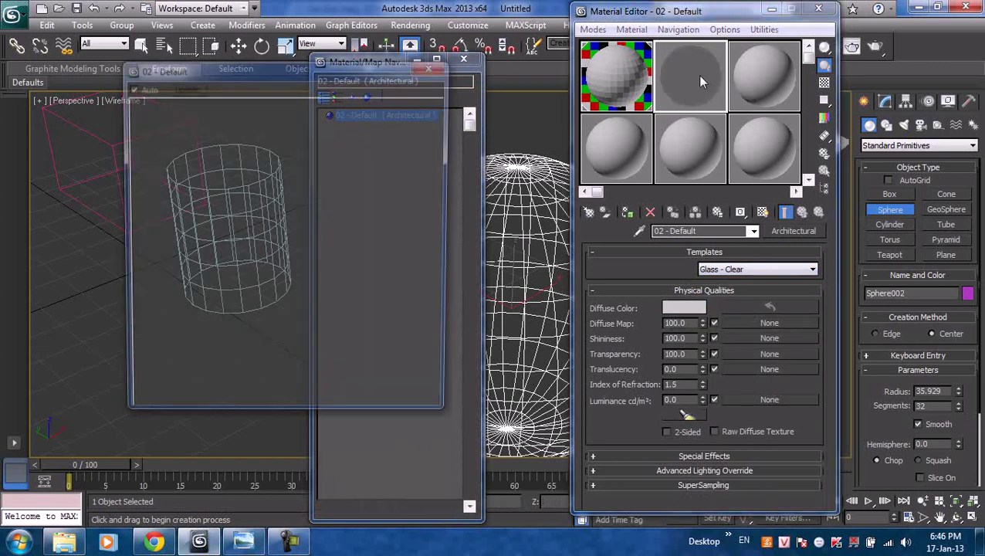
click(433, 66)
click(756, 268)
click(756, 269)
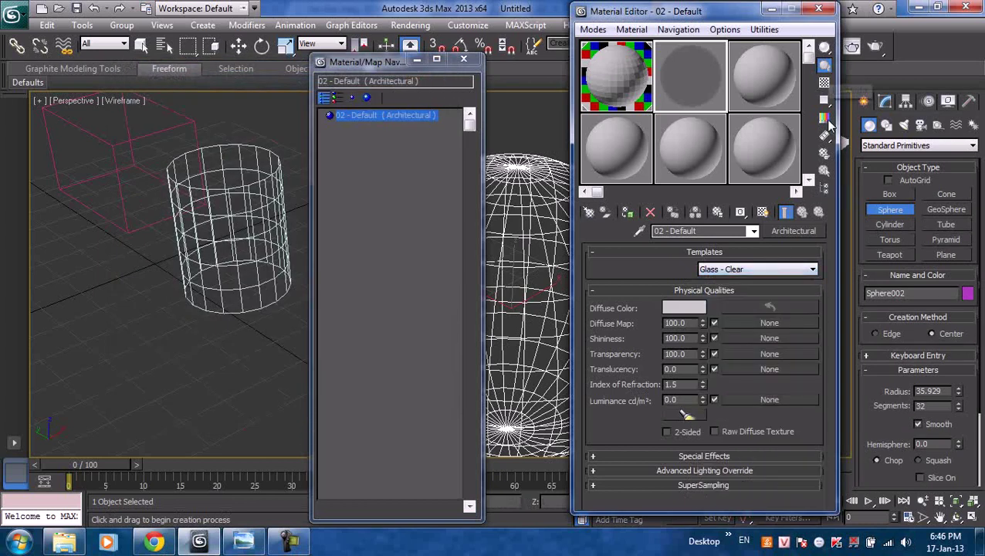
- Reapply a fresh Architectural material and give it the Masonry template
click(801, 231)
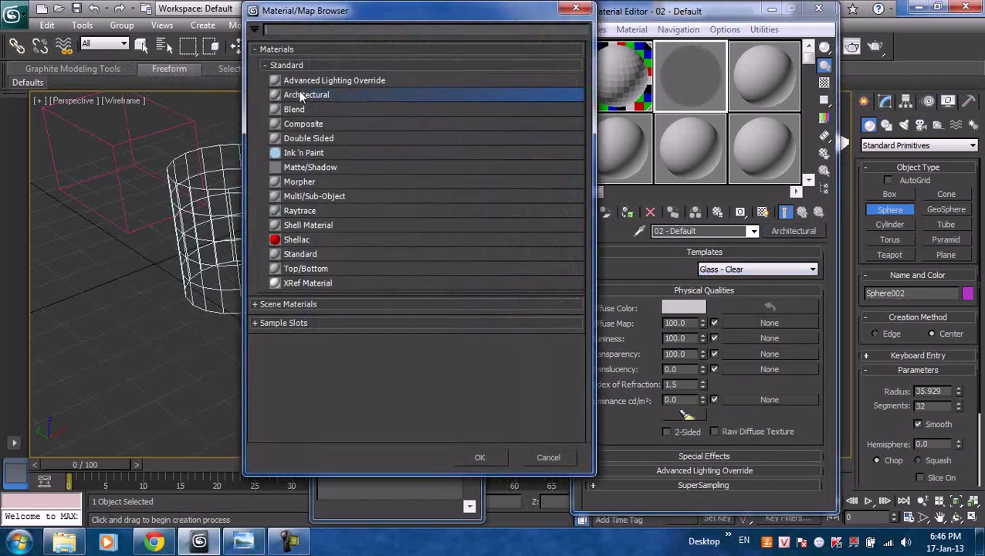
click(480, 457)
click(771, 268)
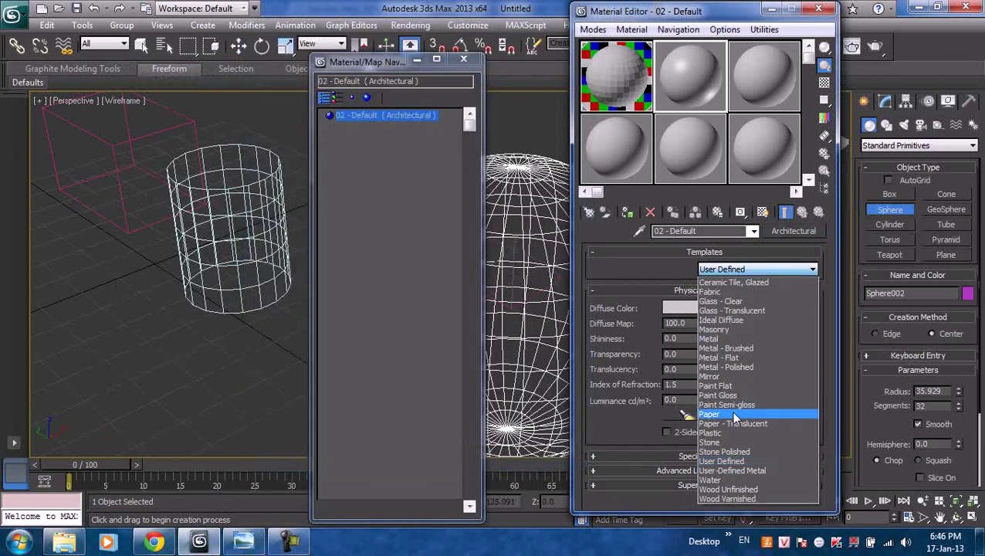
click(731, 329)
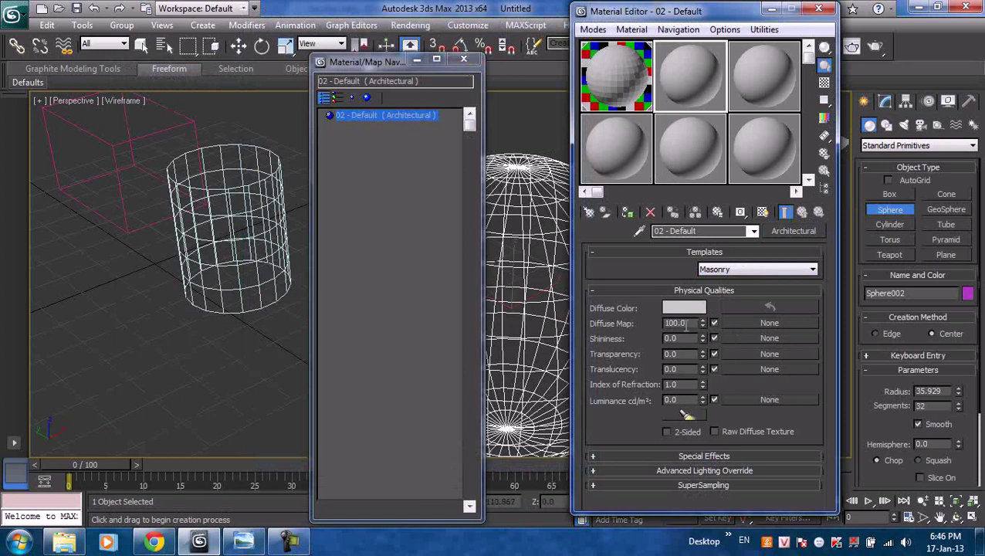
- Switch the material to Standard, show its Maps slots, then return to the 2D Maps help page
click(795, 232)
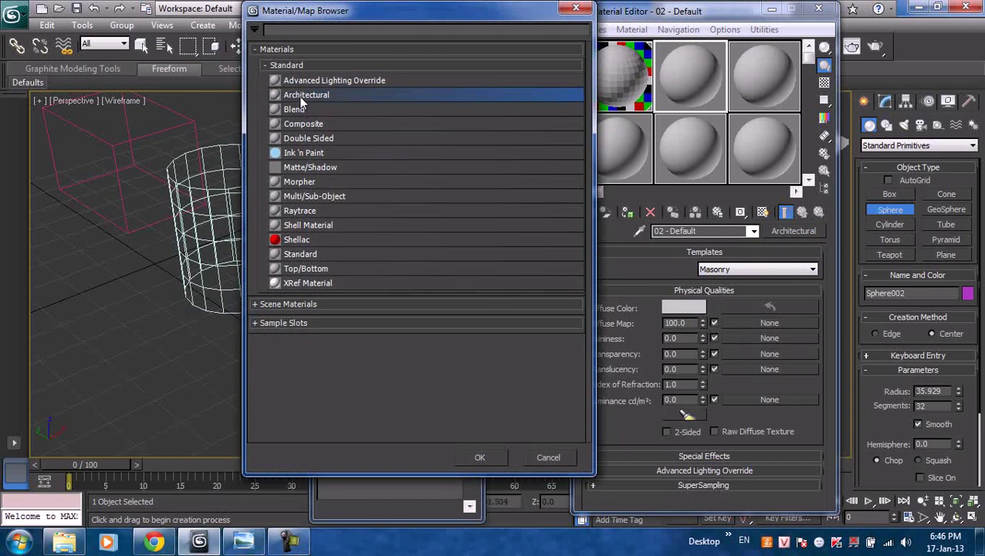
double_click(292, 255)
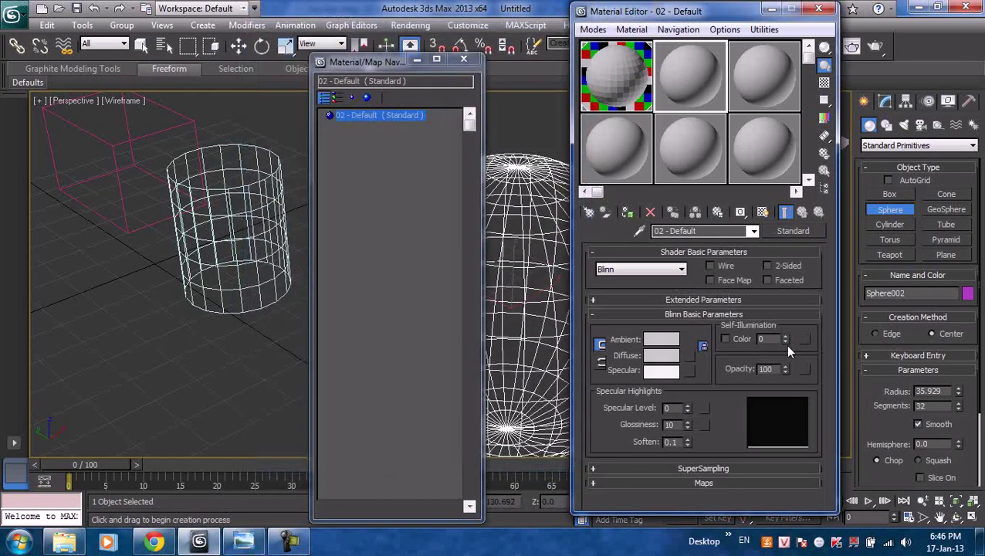
click(700, 483)
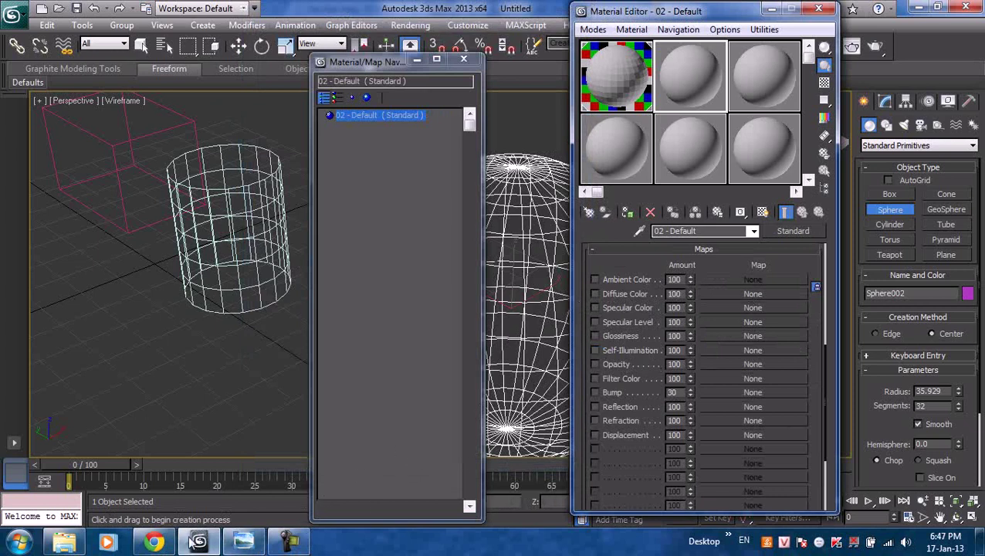
click(155, 543)
scroll(326, 348, down, 3)
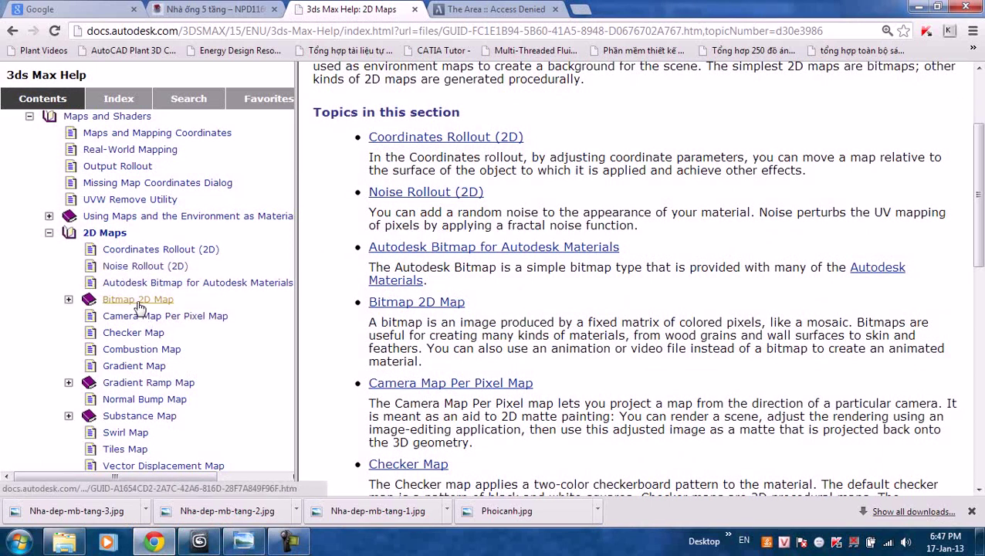
- Read the Bitmap 2D Map, Checker Map and Combustion Map help pages
click(138, 301)
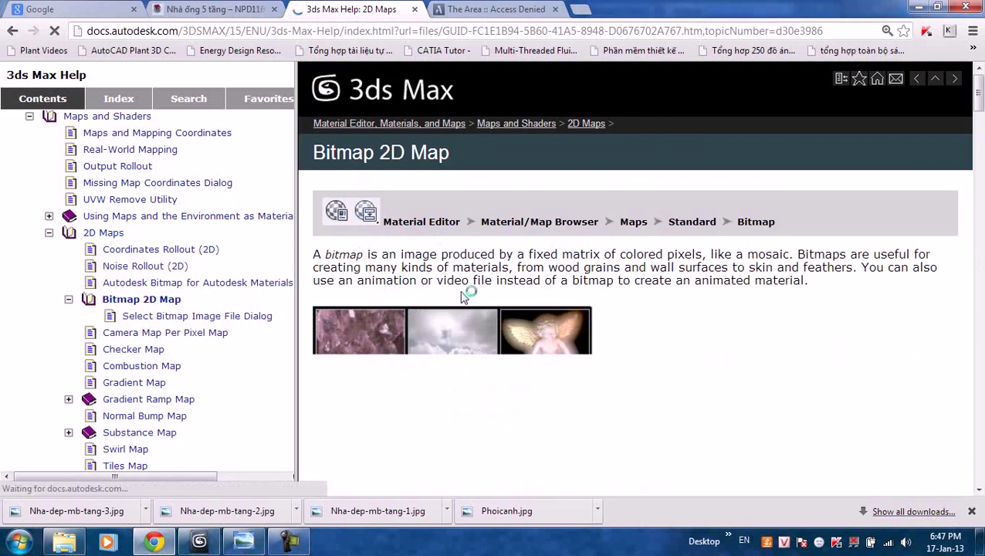
scroll(687, 364, down, 1)
scroll(699, 362, down, 1)
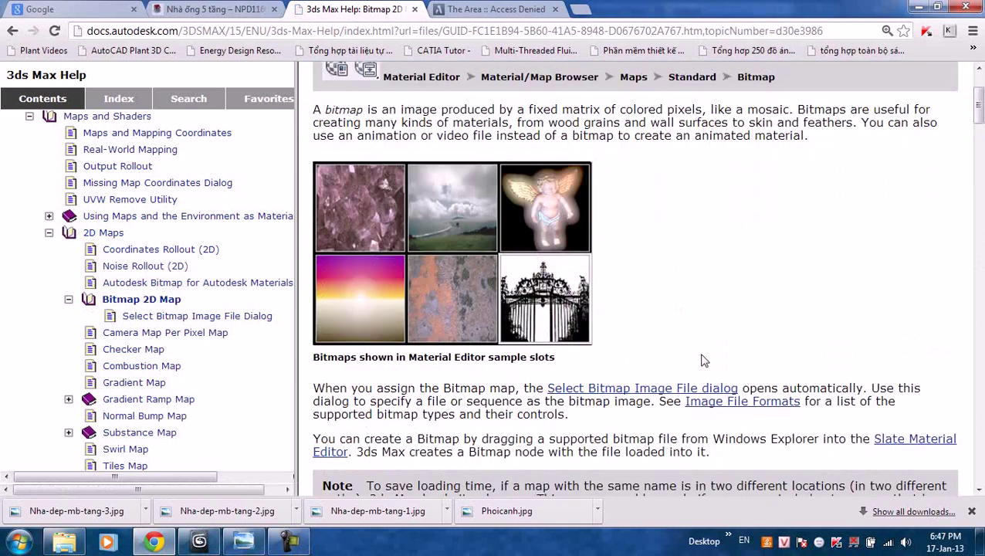
click(145, 349)
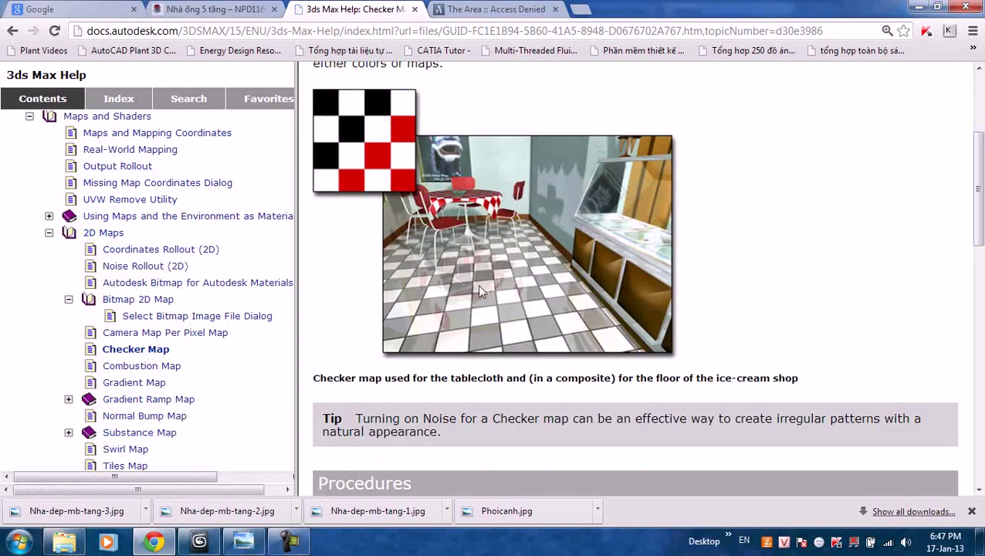
click(159, 365)
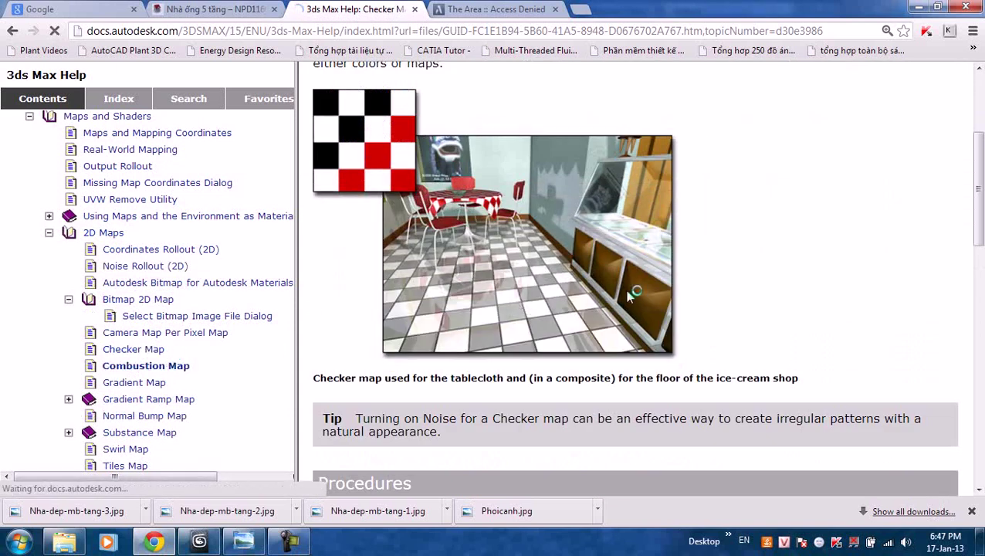
scroll(647, 284, down, 3)
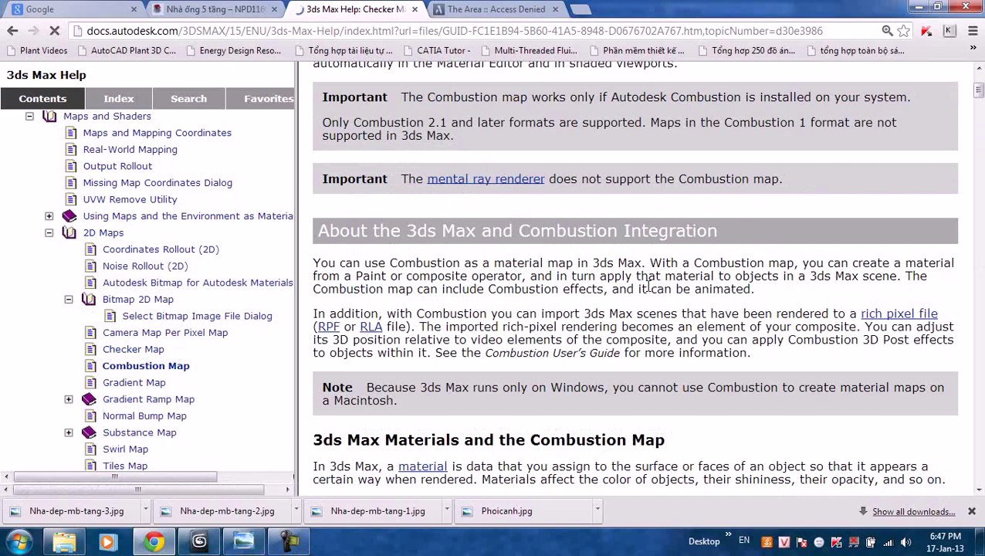
scroll(647, 285, down, 5)
scroll(641, 282, down, 5)
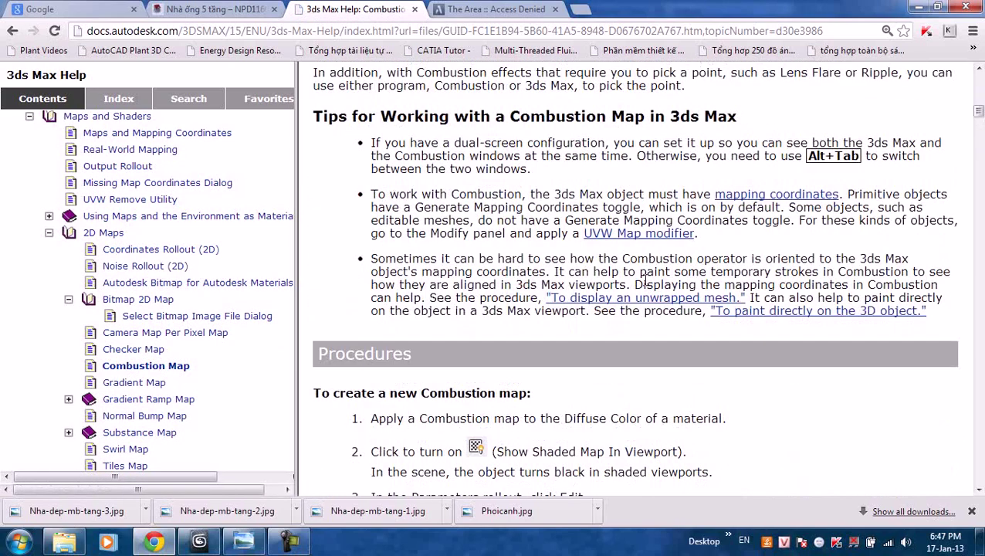
scroll(643, 282, down, 3)
scroll(643, 283, down, 5)
scroll(644, 283, down, 2)
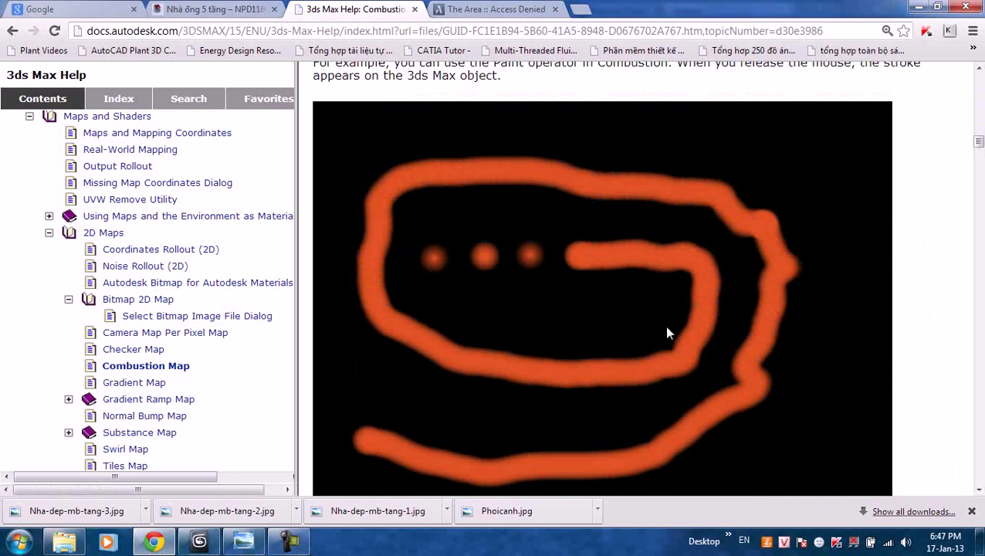
- Read the Gradient Map page, then the Gradient Ramp Map page
click(136, 383)
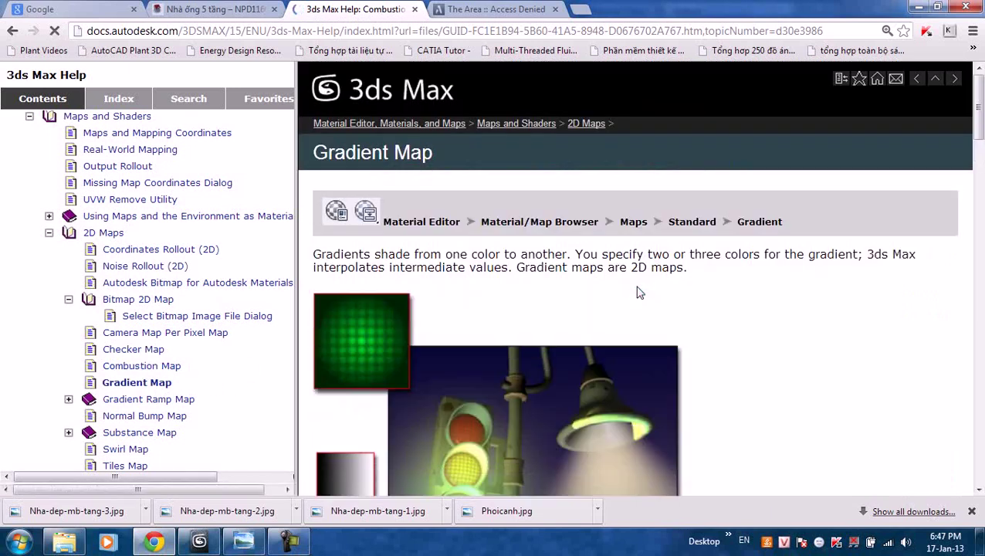
scroll(635, 285, down, 1)
scroll(634, 286, down, 2)
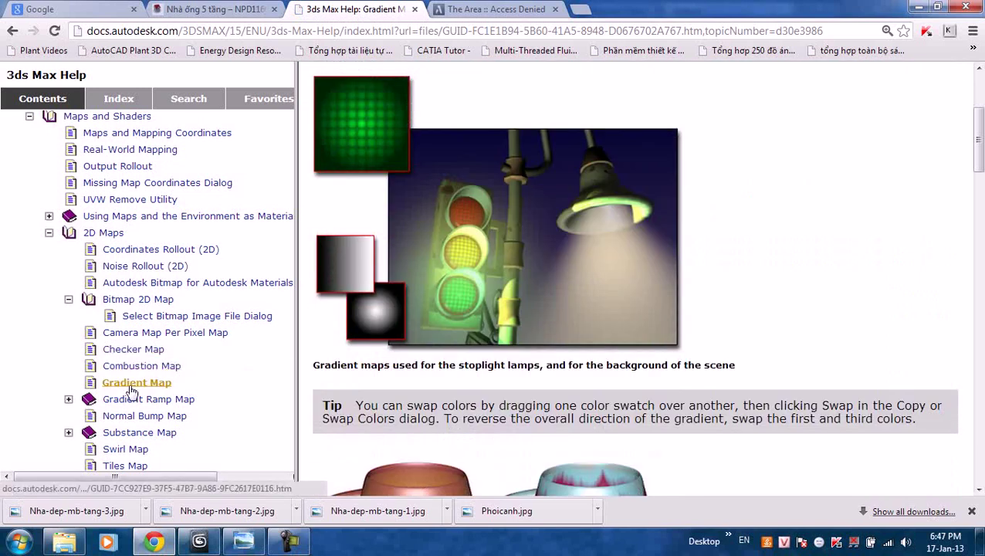
click(169, 400)
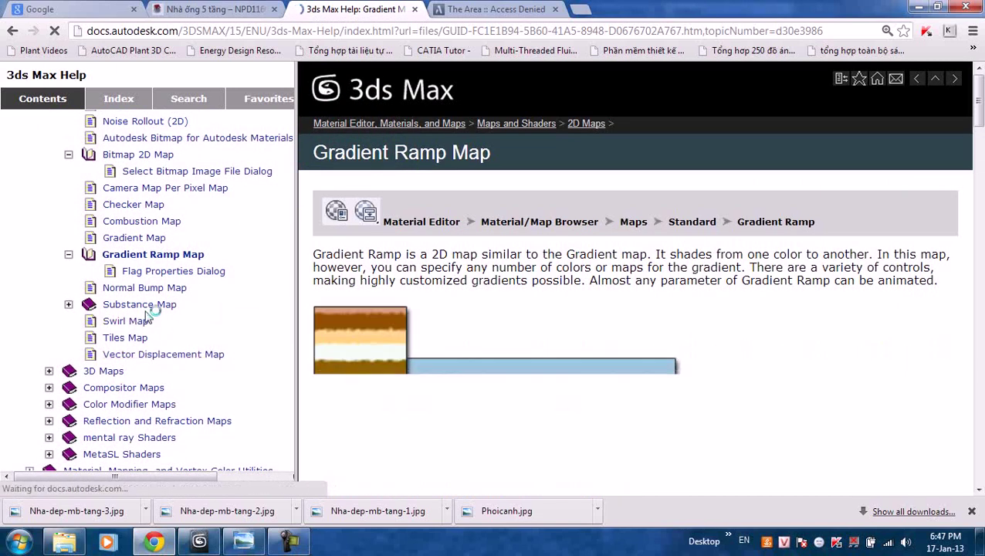
scroll(369, 353, down, 1)
scroll(463, 386, down, 1)
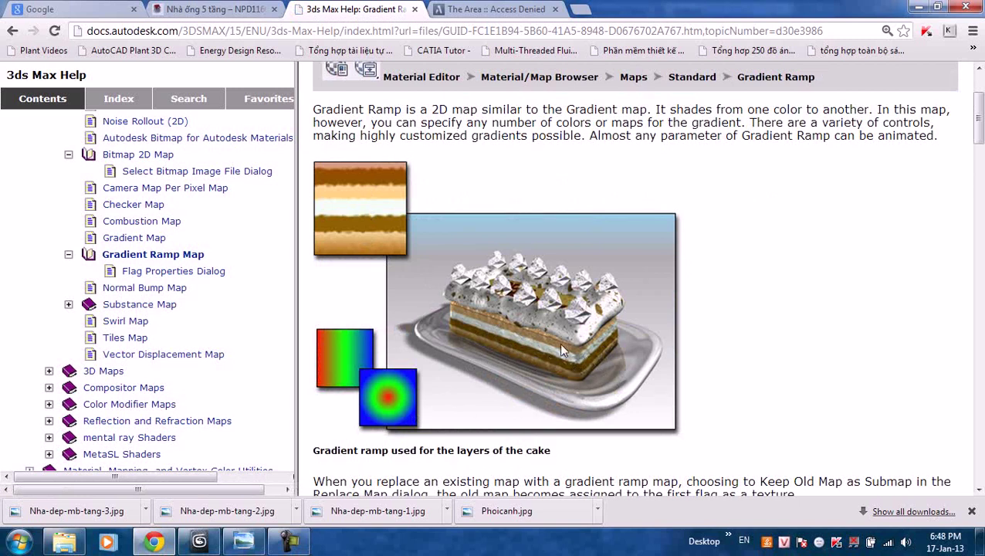
- Read through the Normal Bump Map, Swirl Map and Tiles Map help pages
click(147, 287)
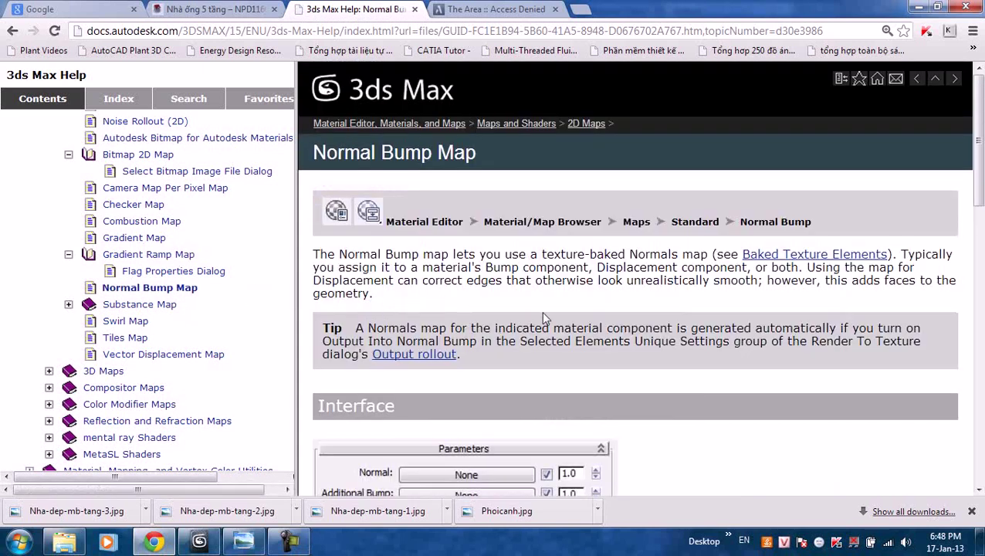
scroll(650, 261, down, 3)
scroll(649, 262, down, 5)
scroll(649, 263, down, 2)
scroll(606, 291, up, 5)
scroll(606, 291, up, 5)
click(127, 323)
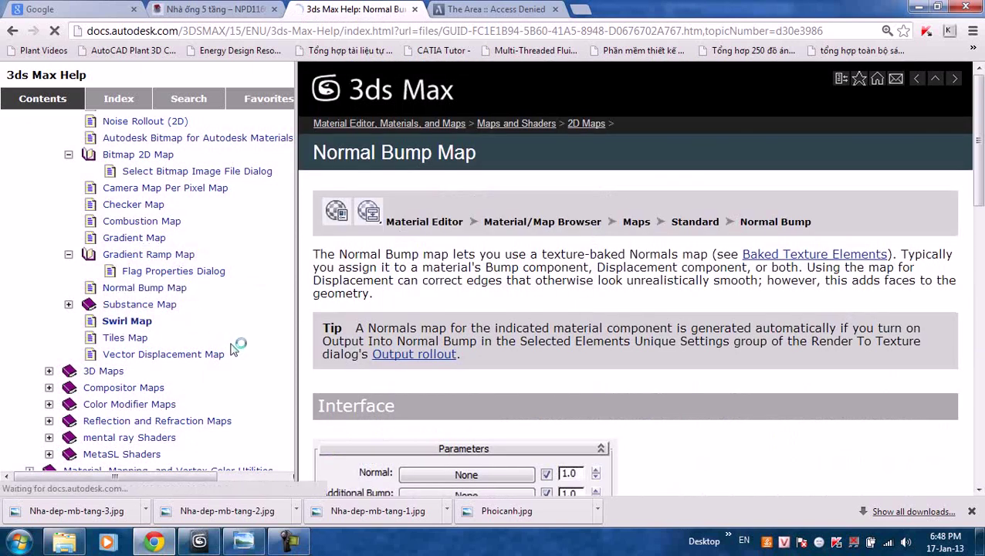
scroll(753, 351, down, 2)
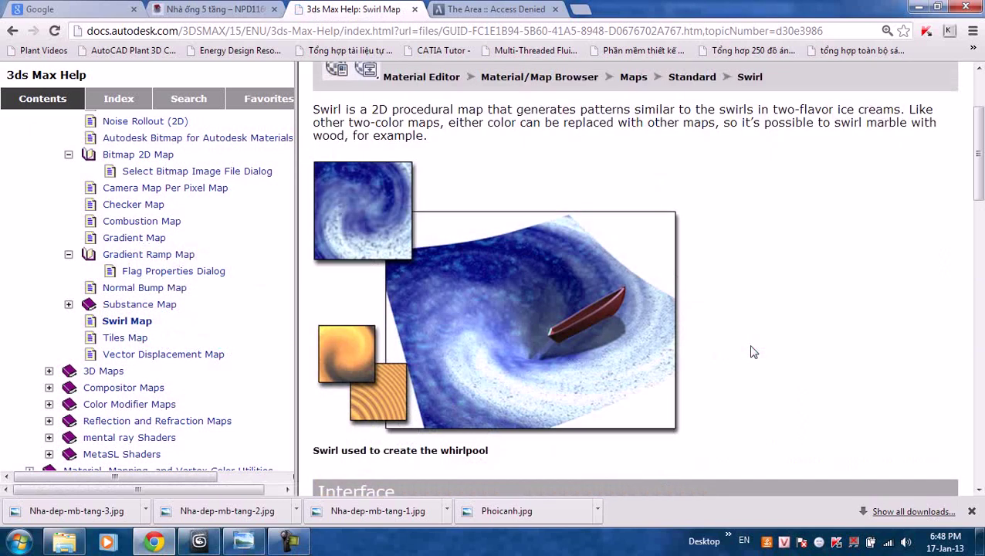
click(116, 340)
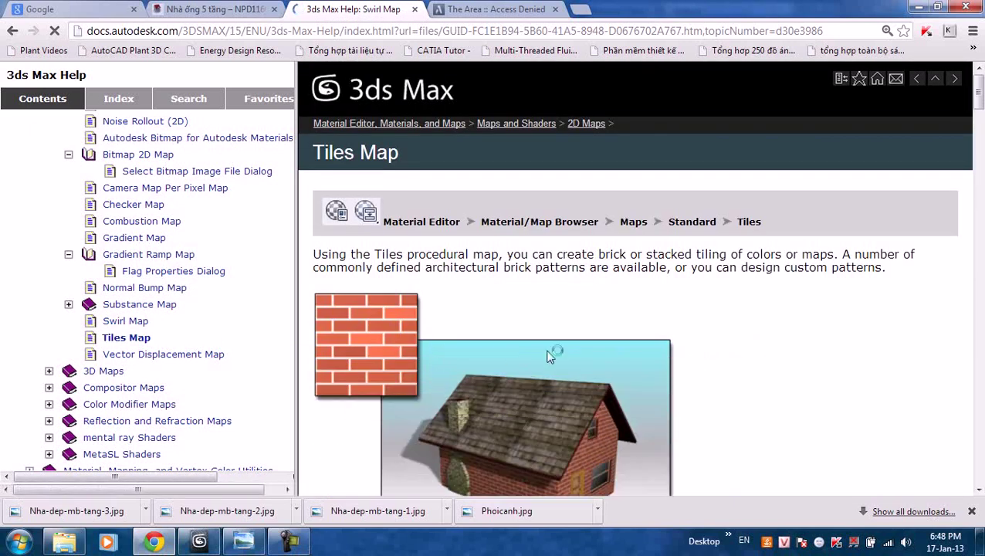
scroll(624, 363, down, 2)
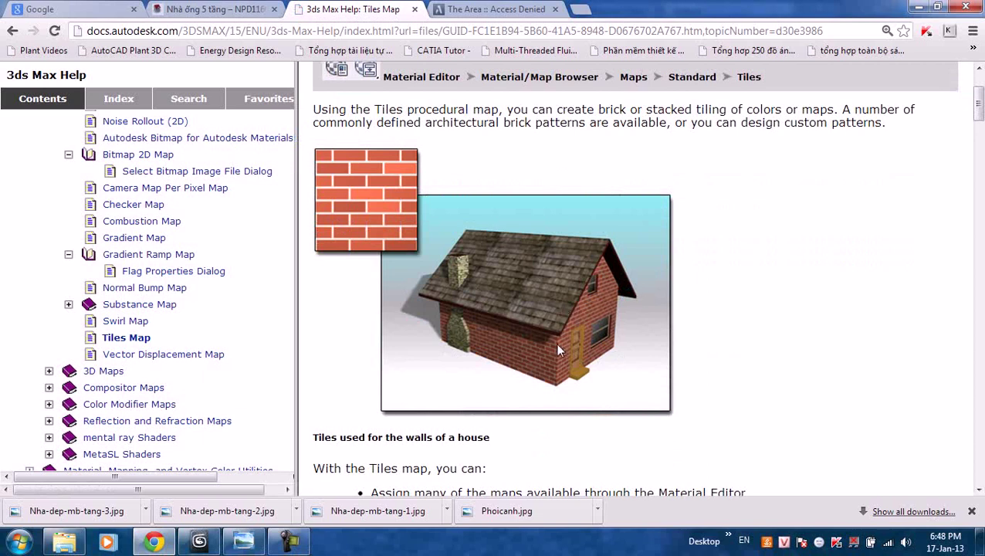
- Read the Vector Displacement Map page, then bring up the 3D Maps overview
click(144, 354)
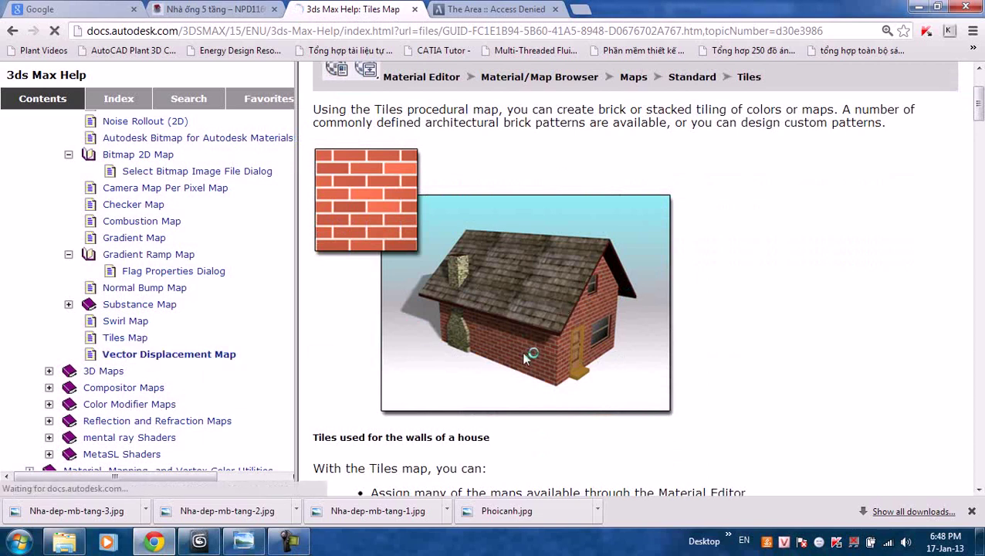
scroll(607, 358, down, 3)
scroll(607, 358, down, 4)
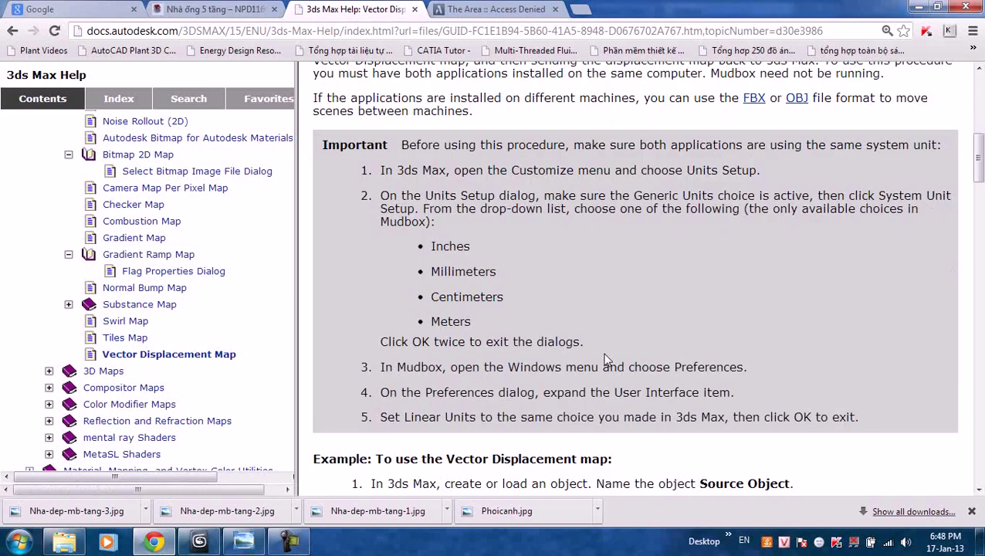
scroll(607, 359, down, 5)
scroll(605, 360, down, 1)
scroll(606, 359, down, 5)
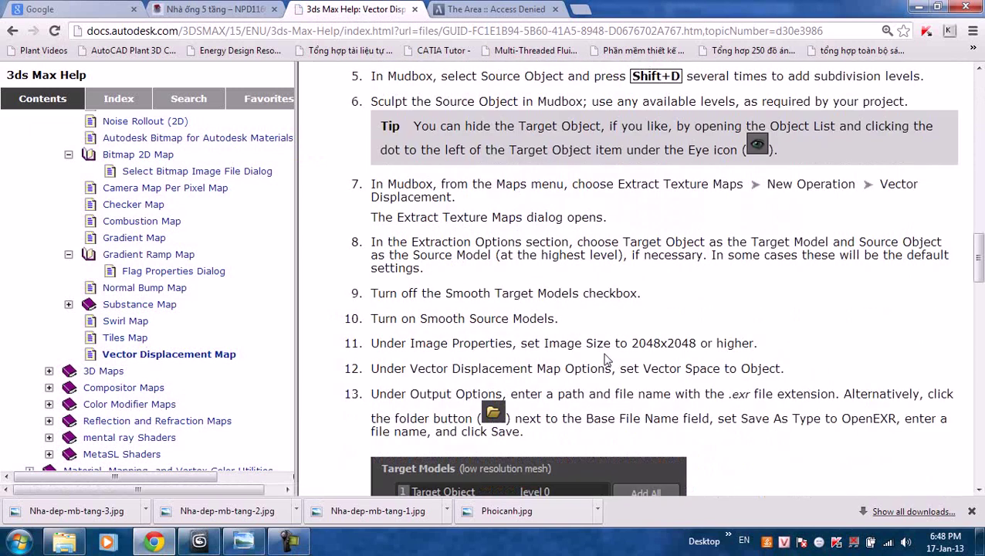
scroll(606, 360, down, 4)
scroll(606, 360, down, 5)
scroll(606, 359, down, 5)
scroll(606, 359, down, 5)
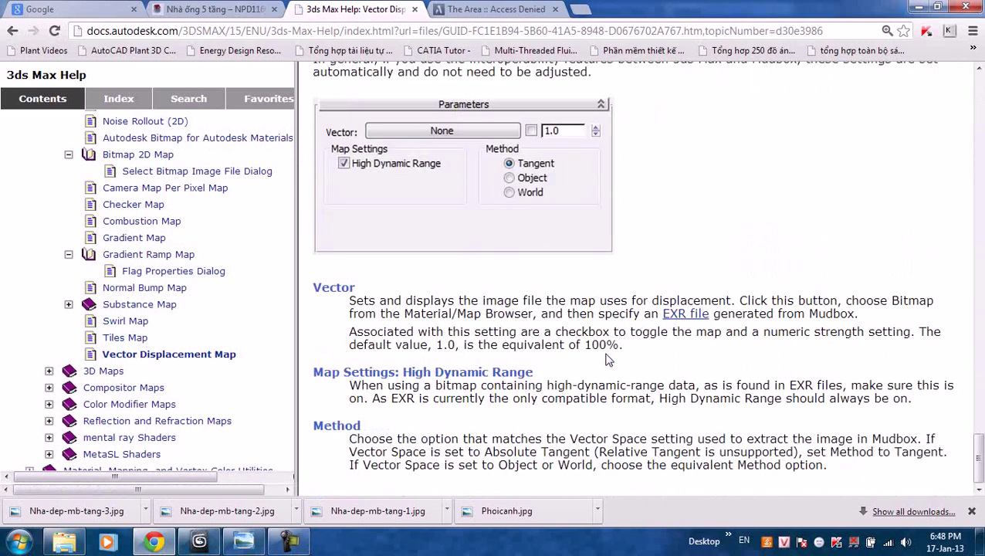
click(103, 371)
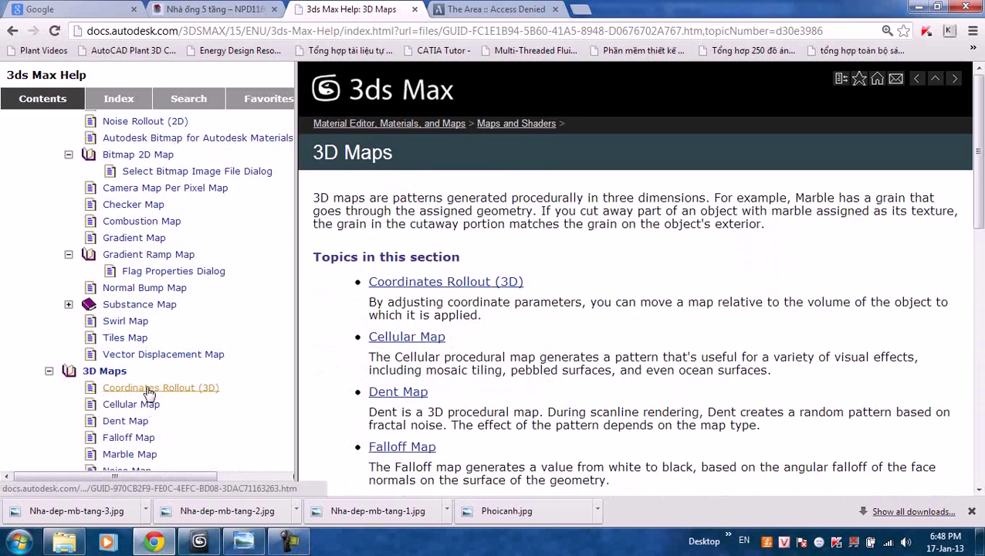
- Scroll through the Cellular, Dent, Falloff and Marble map pages, finishing on Noise Map
click(139, 405)
scroll(531, 345, down, 2)
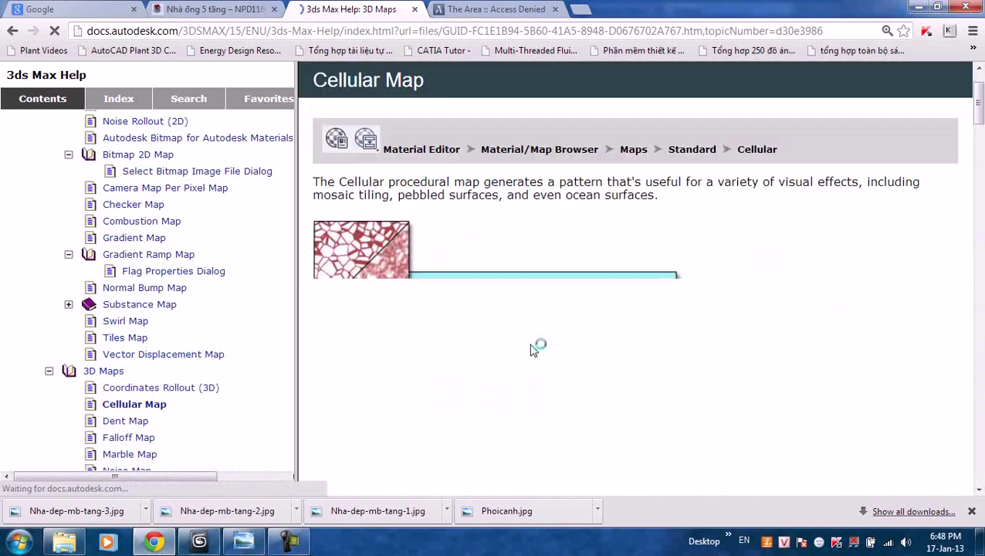
scroll(531, 345, down, 3)
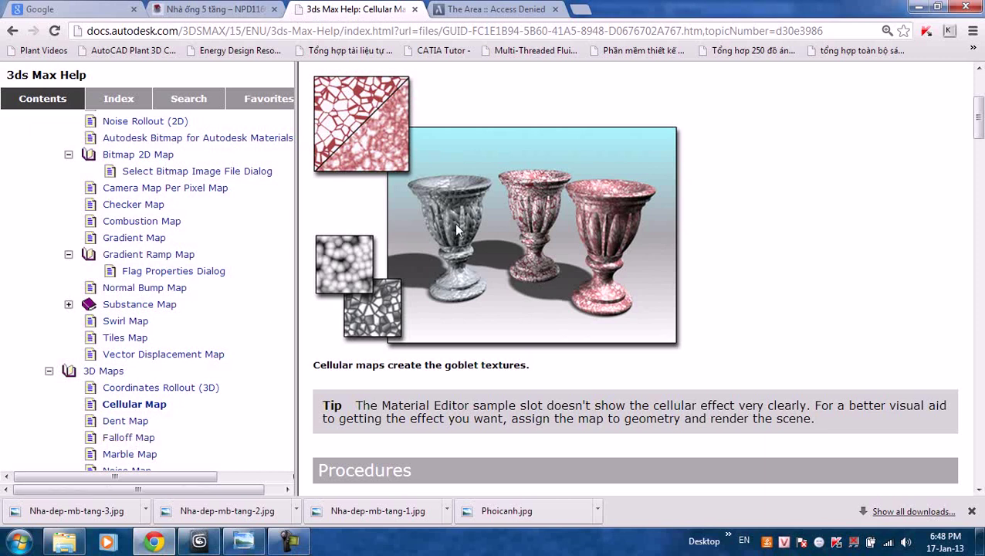
click(133, 429)
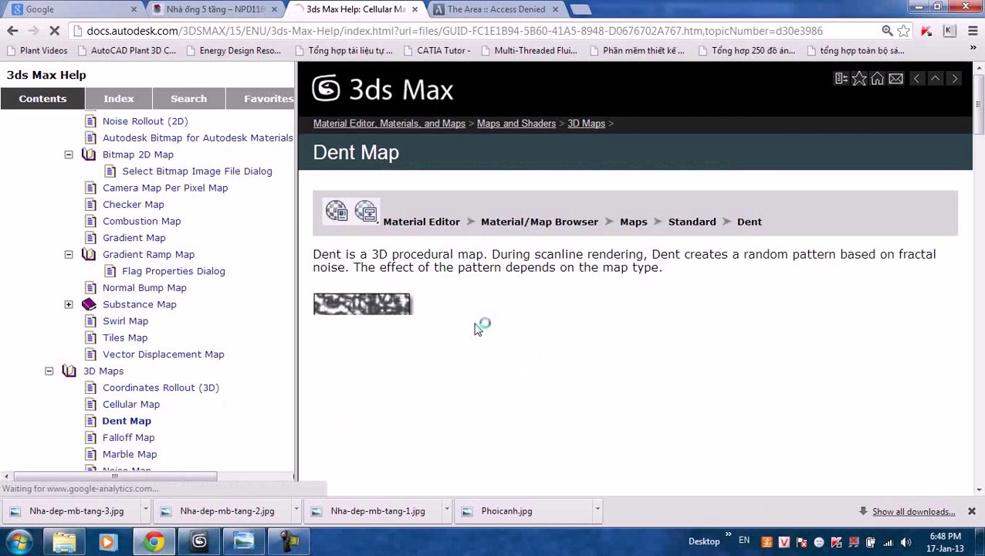
scroll(702, 326, down, 2)
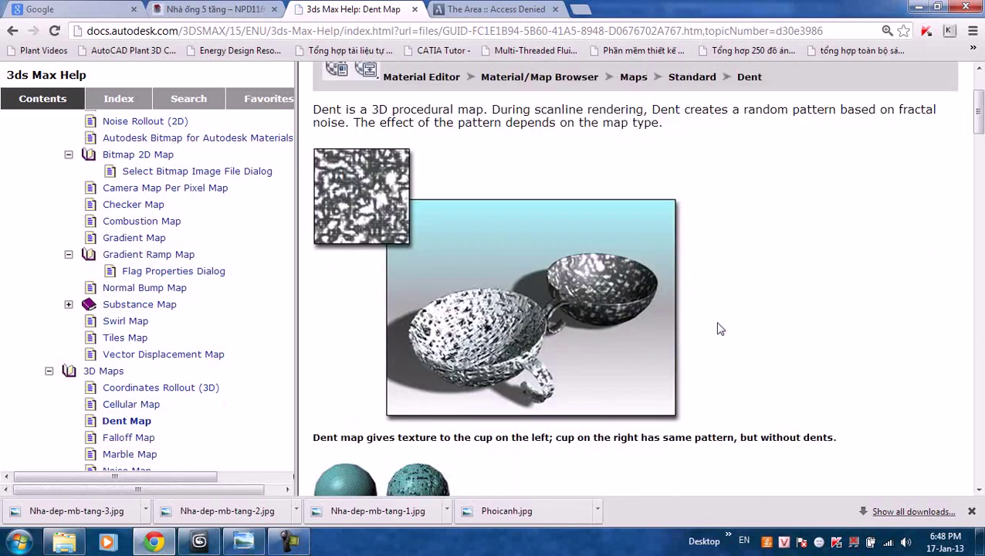
scroll(717, 329, down, 2)
click(128, 437)
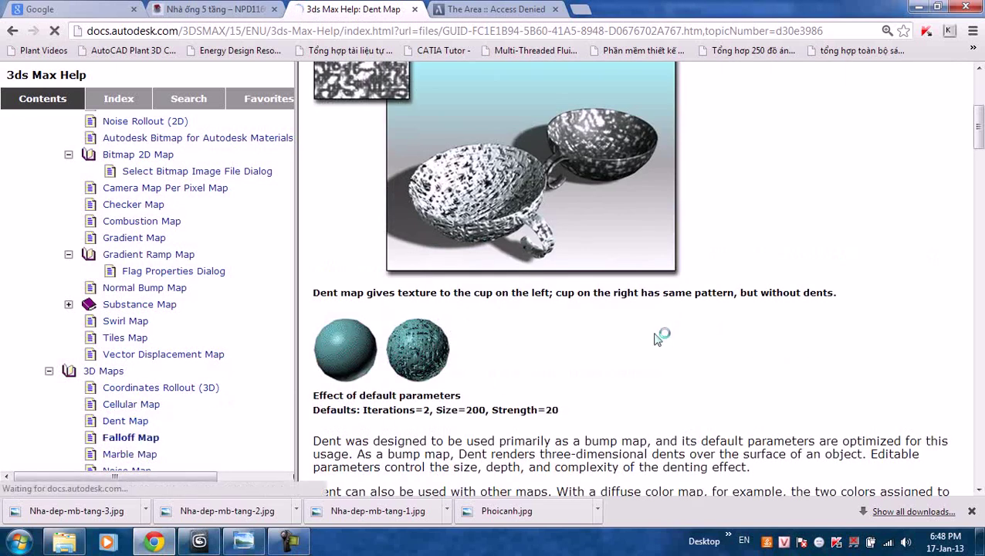
scroll(741, 306, down, 1)
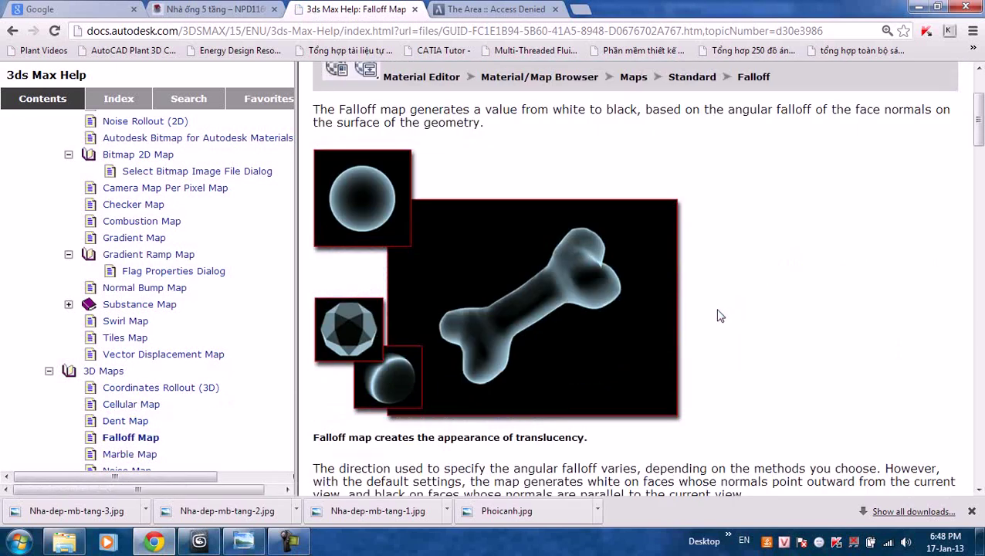
click(126, 455)
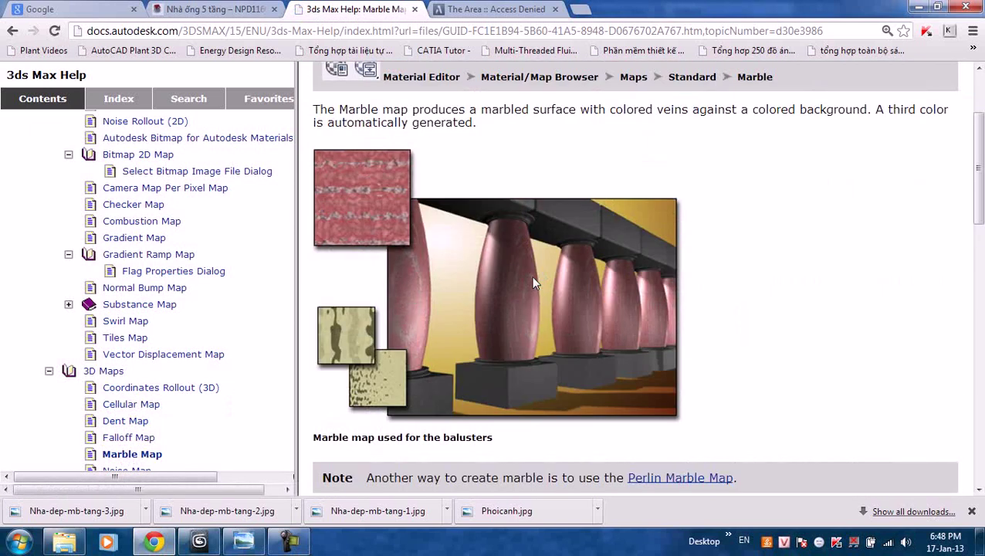
scroll(154, 331, down, 4)
click(129, 326)
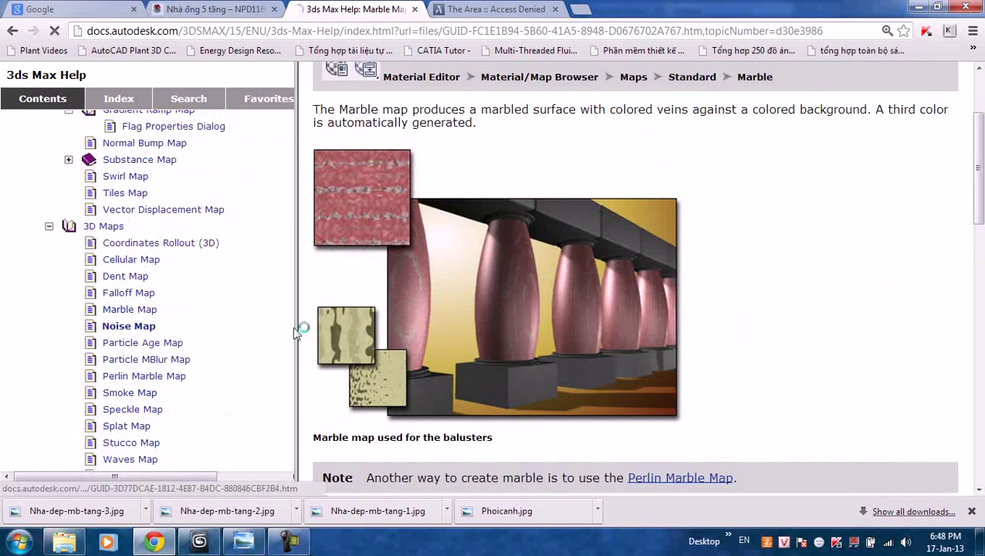
scroll(824, 323, down, 2)
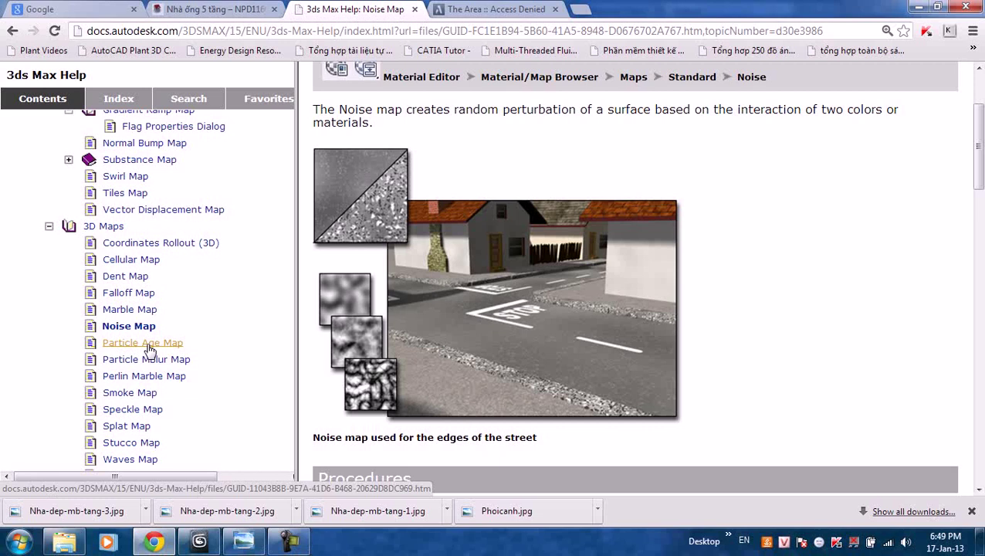
- Browse the Particle MBlur, Wood, Stucco and Splat map help pages
click(152, 360)
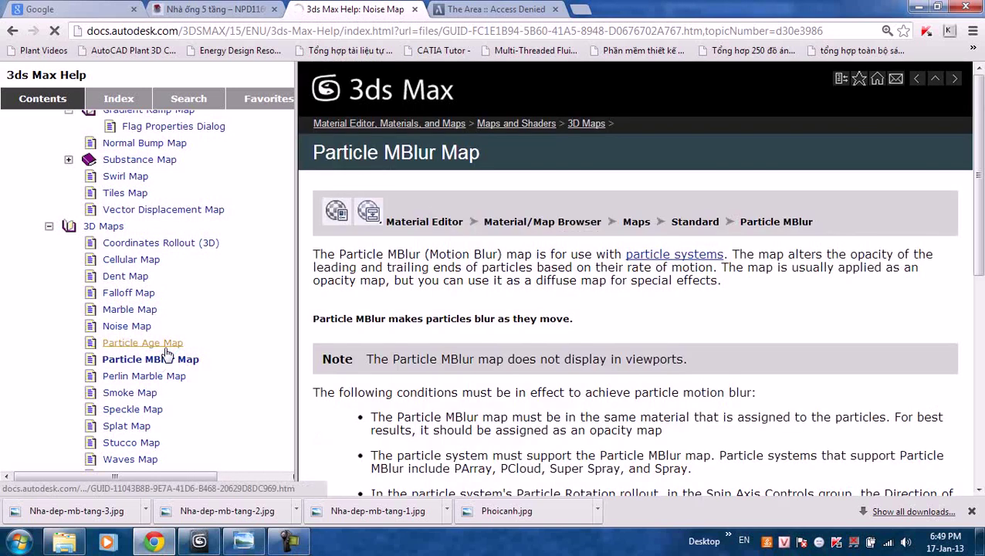
scroll(166, 351, down, 3)
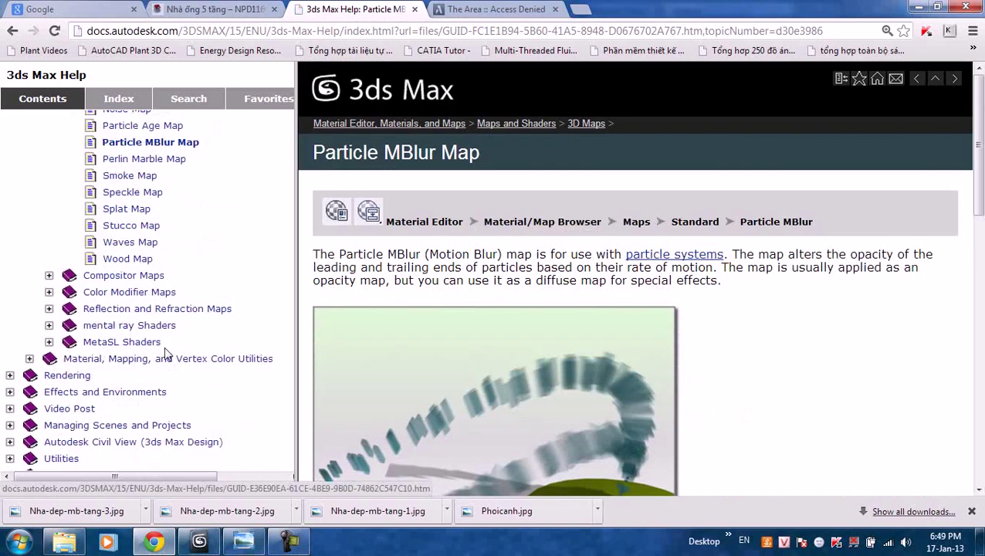
click(127, 259)
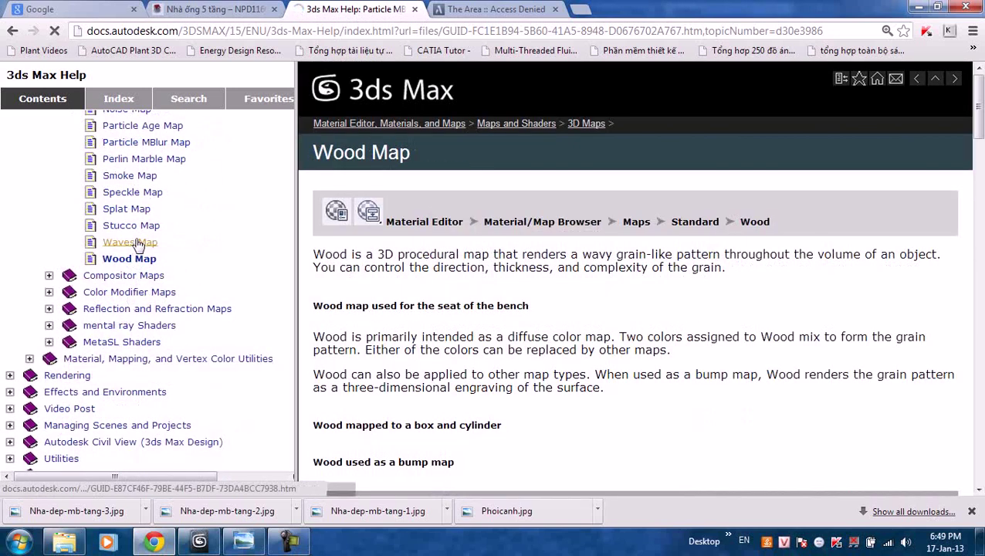
click(135, 227)
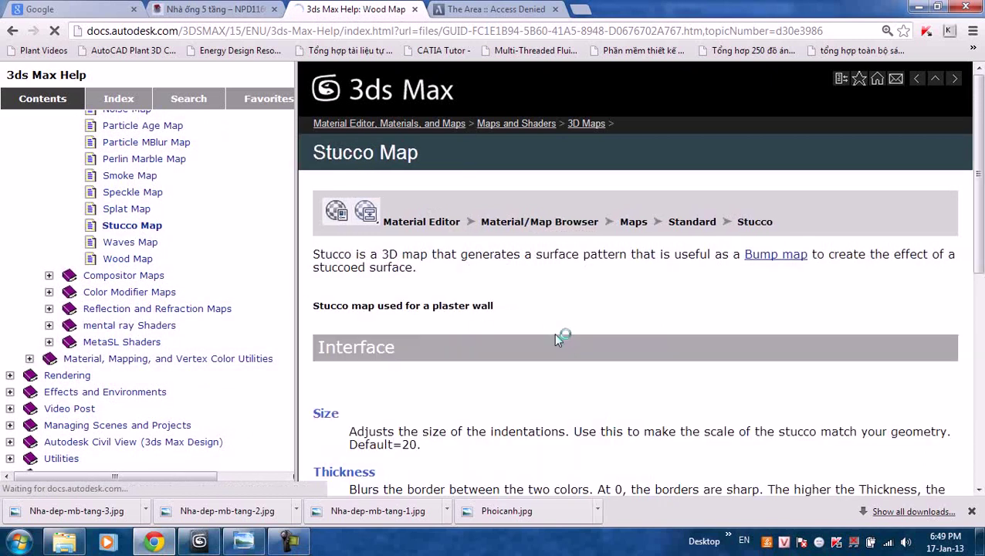
scroll(555, 337, down, 2)
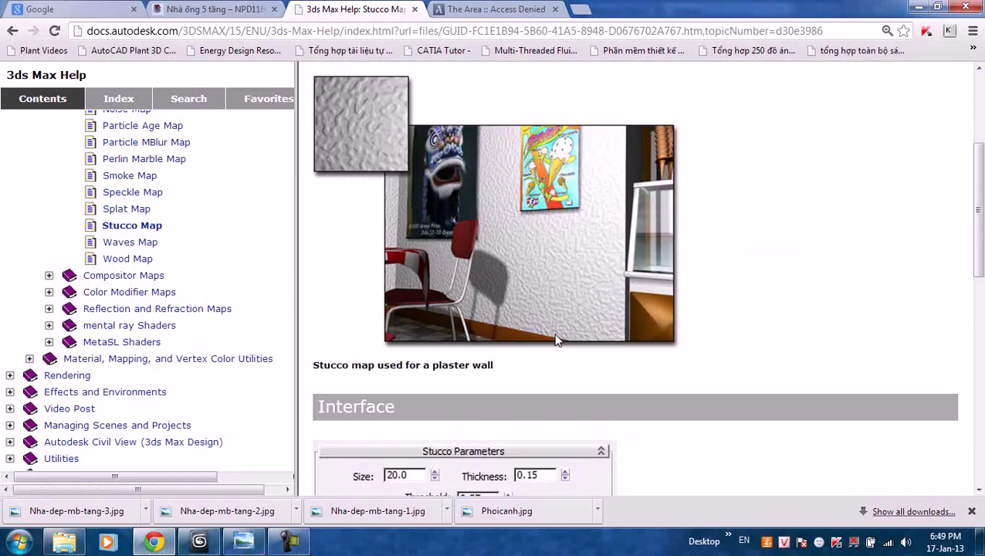
click(123, 211)
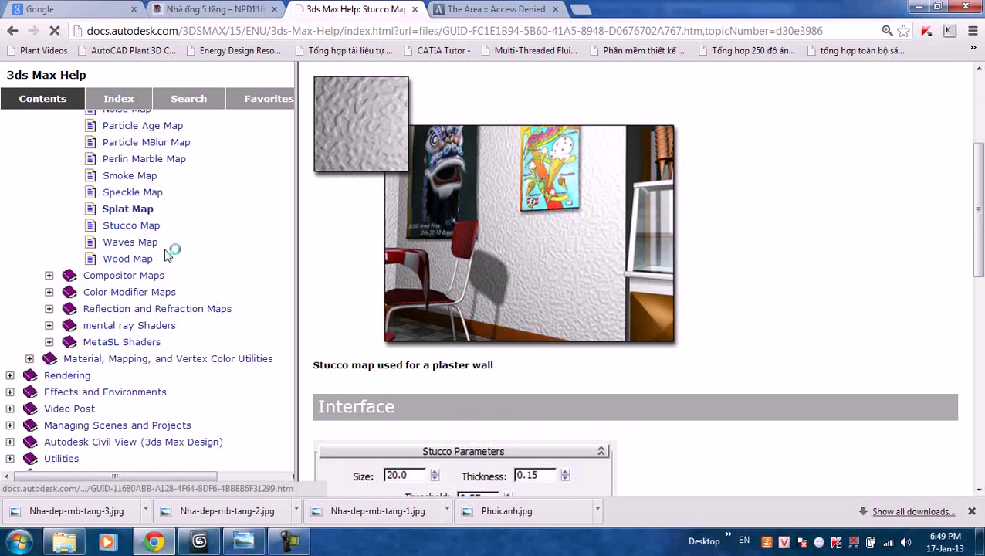
scroll(476, 329, down, 3)
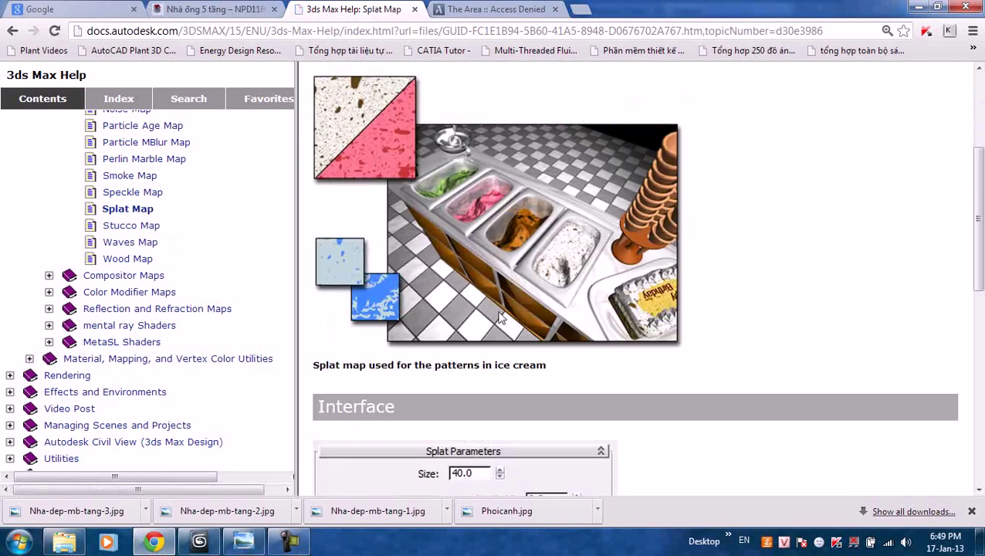
- Open the Composite Map page under Compositor Maps and close The Area tab
click(149, 281)
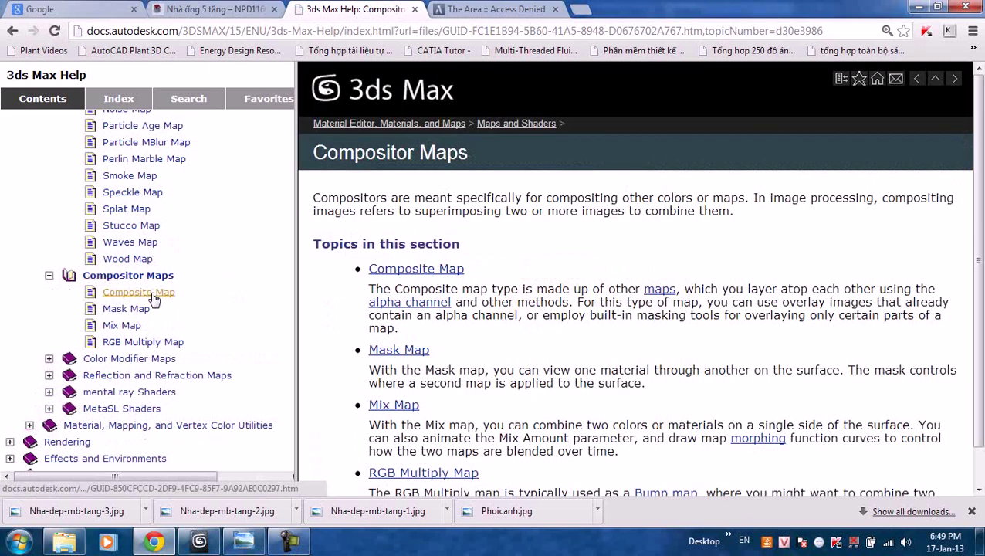
click(139, 293)
scroll(513, 319, down, 3)
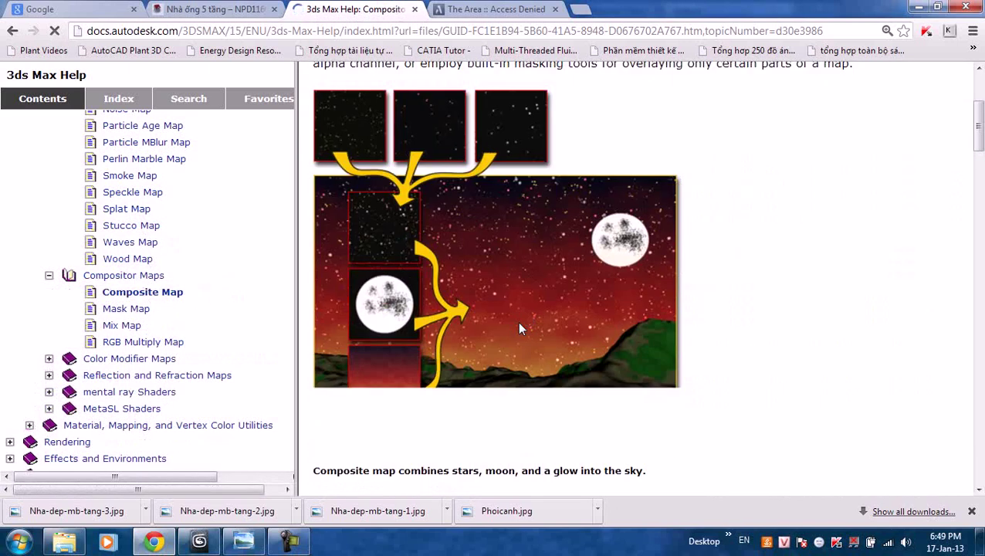
scroll(517, 321, down, 1)
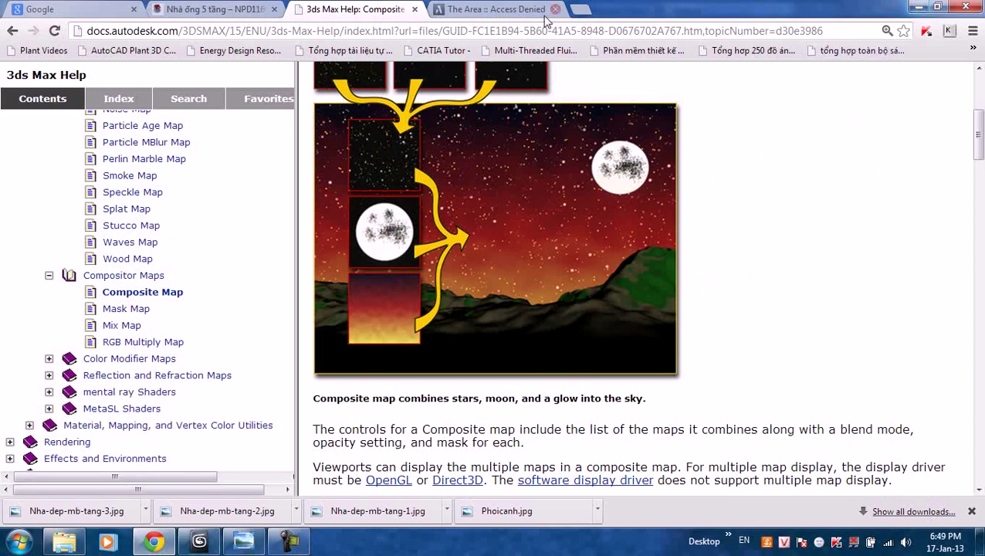
click(503, 16)
click(552, 10)
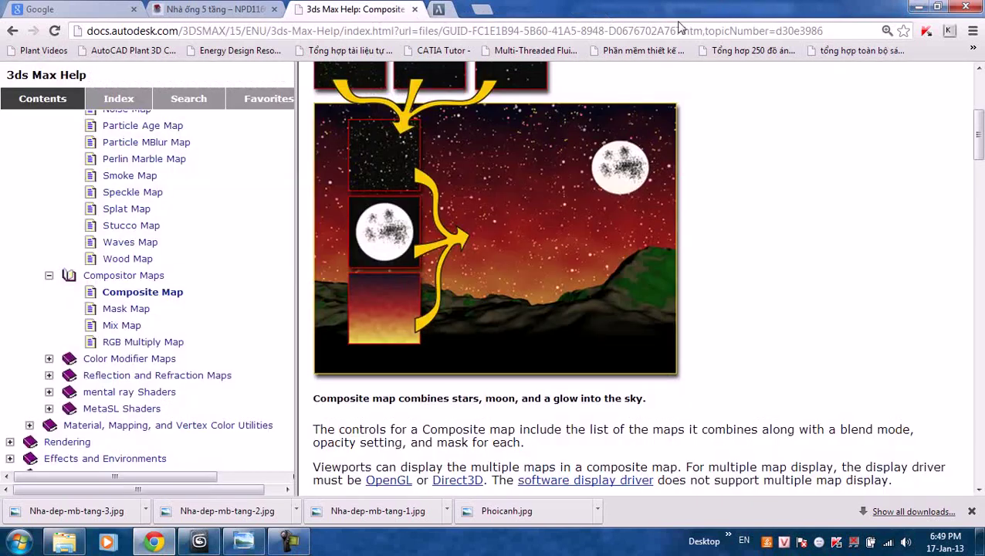
- Return to 3ds Max, move the material navigator aside and reframe the perspective view
click(918, 7)
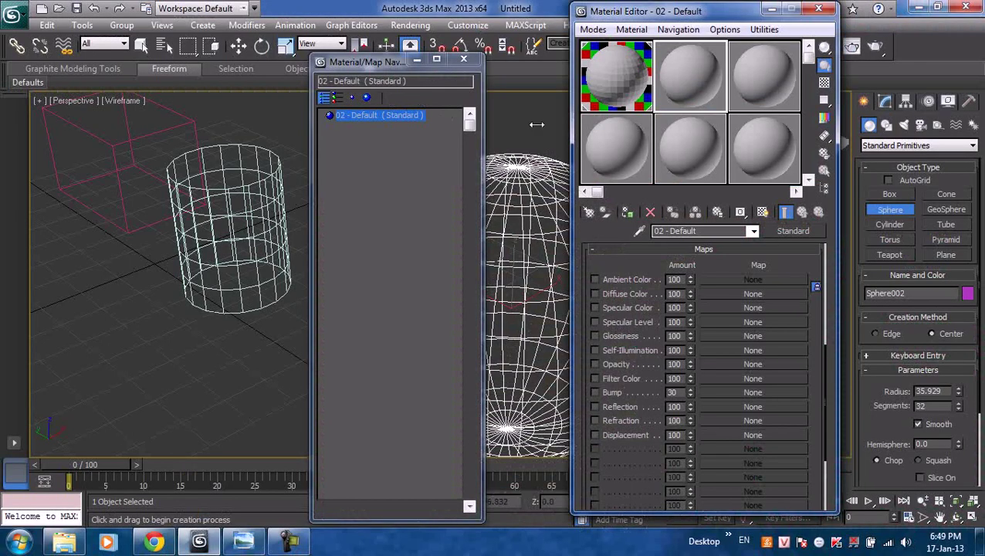
click(421, 61)
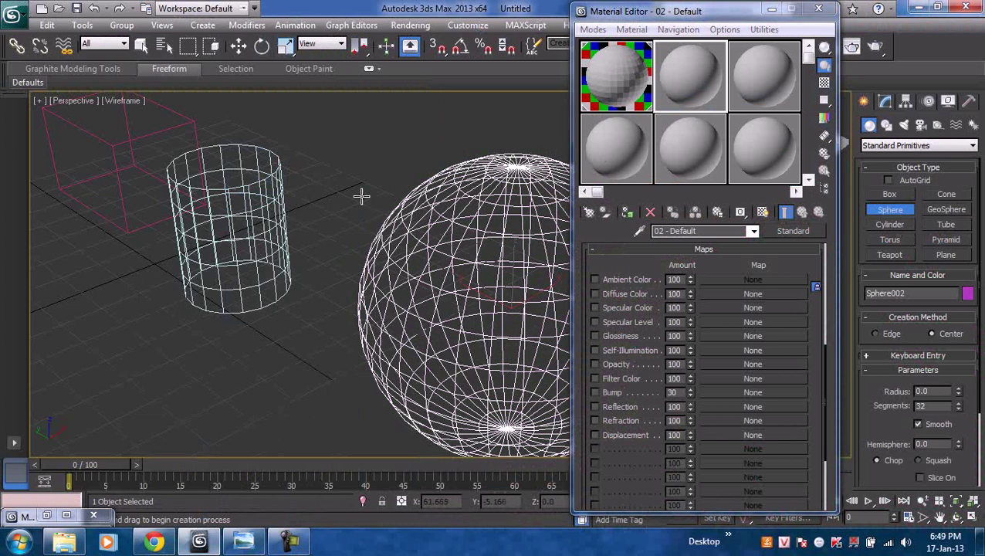
middle_drag(358, 193, 268, 170)
scroll(269, 170, down, 3)
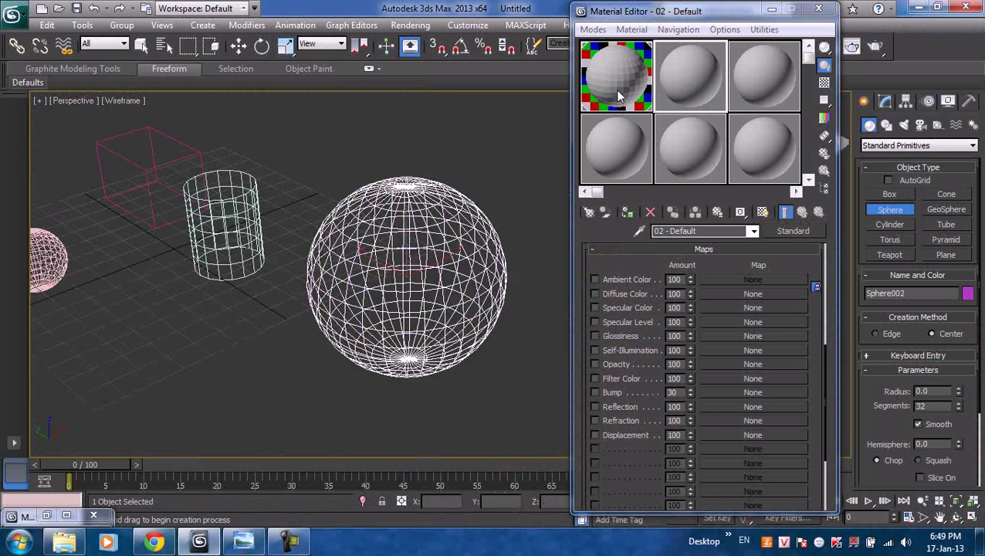
- Select material 1 and open its magnified sample-sphere preview, moved up and left
click(615, 89)
double_click(612, 94)
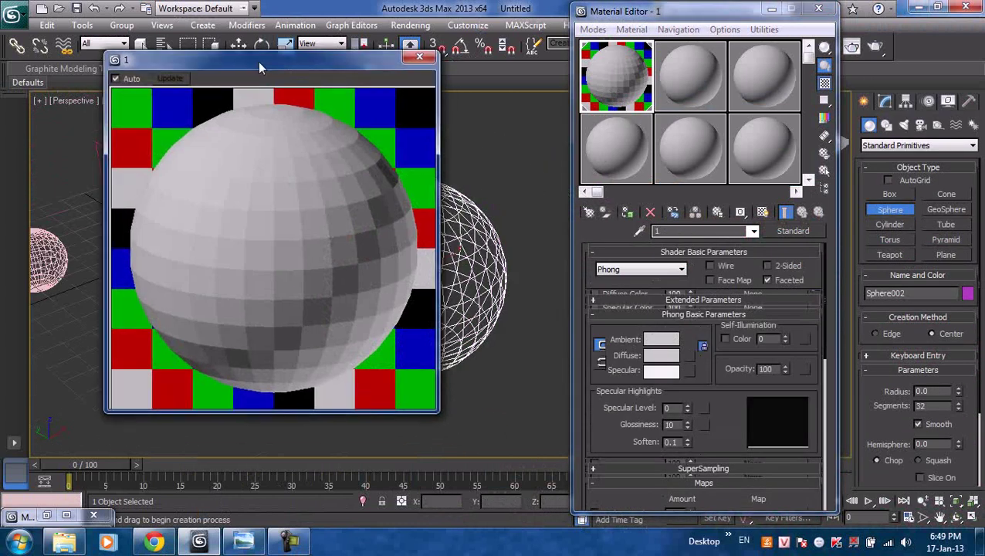
drag(294, 62, 262, 48)
click(668, 270)
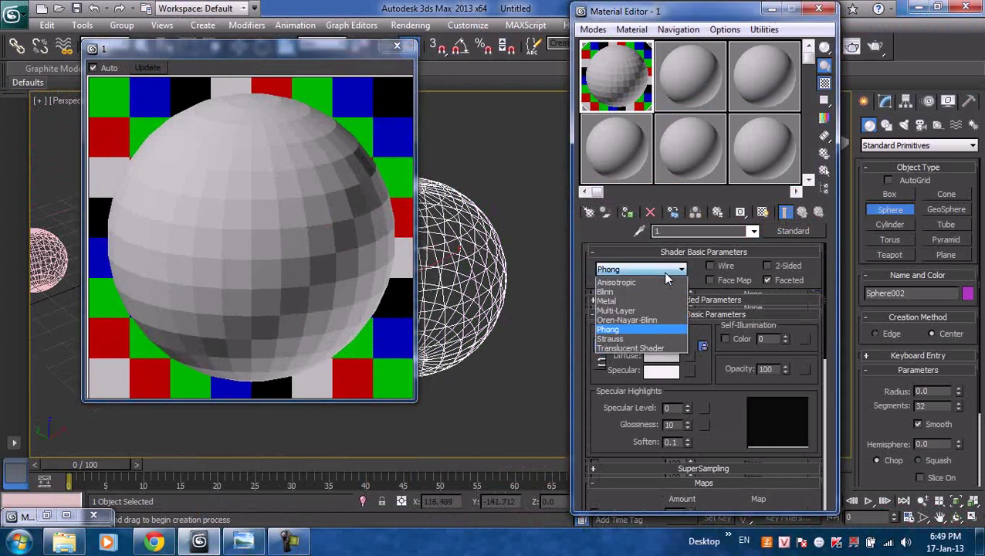
- Switch material 1 to the Blinn shader, turn off Faceted and Wire, and enable 2-Sided
click(606, 292)
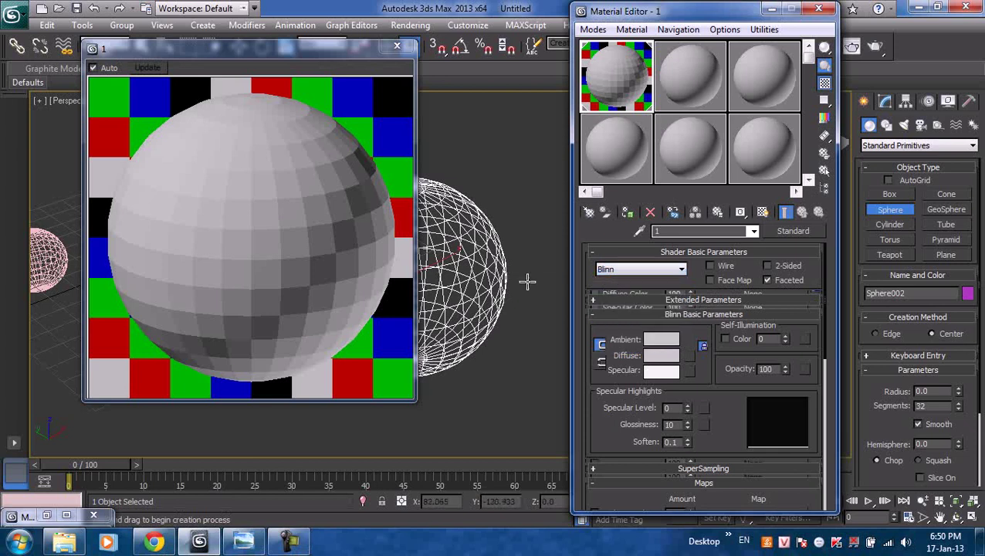
click(786, 281)
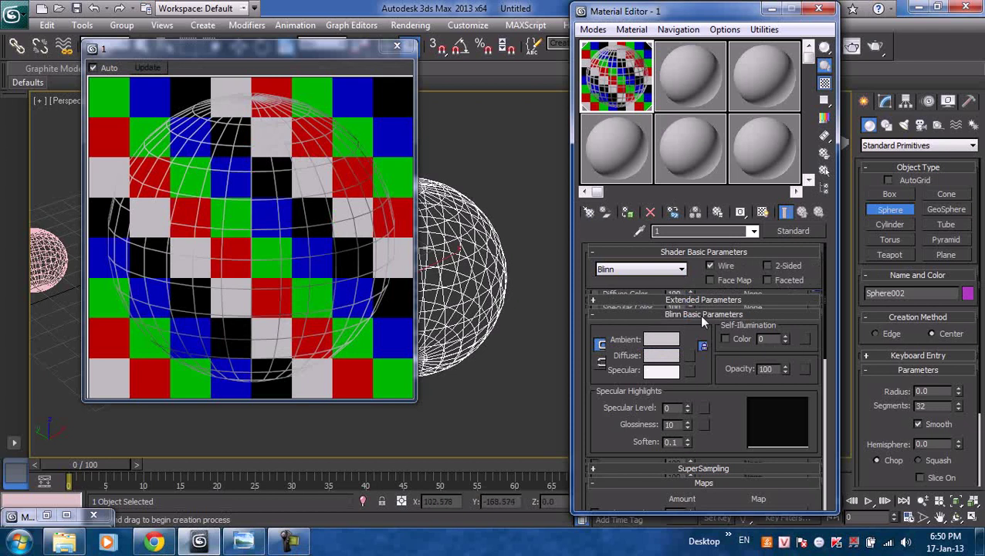
drag(633, 424, 642, 330)
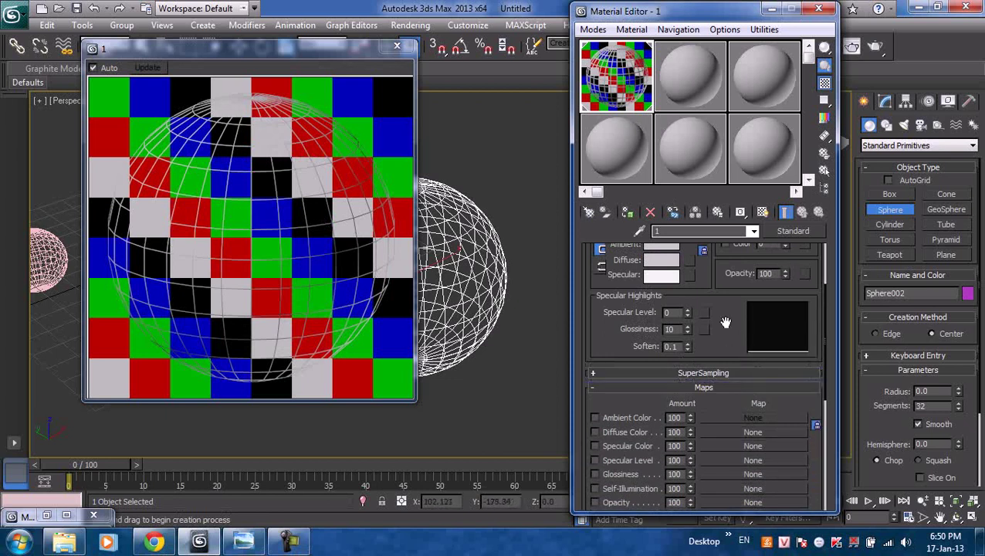
scroll(774, 328, up, 5)
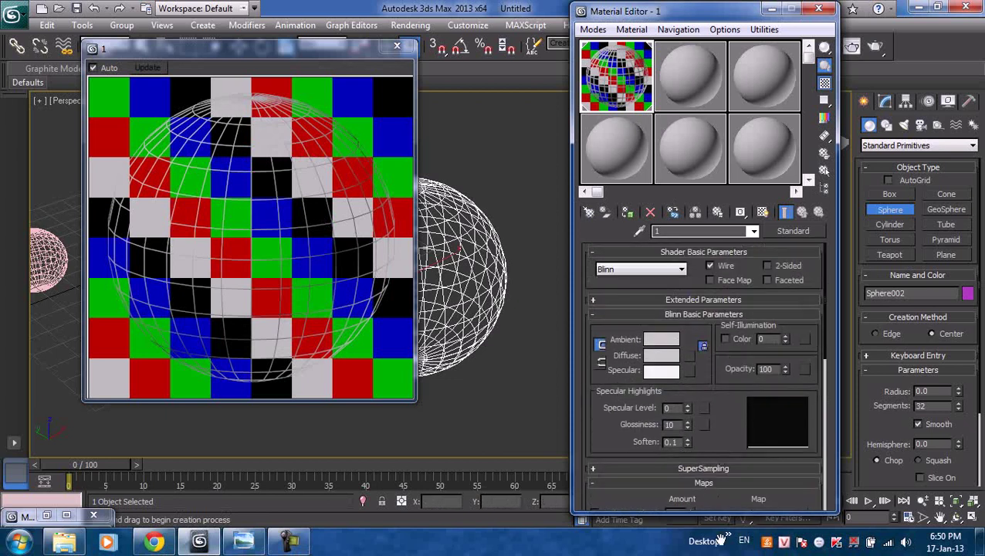
click(723, 280)
click(778, 267)
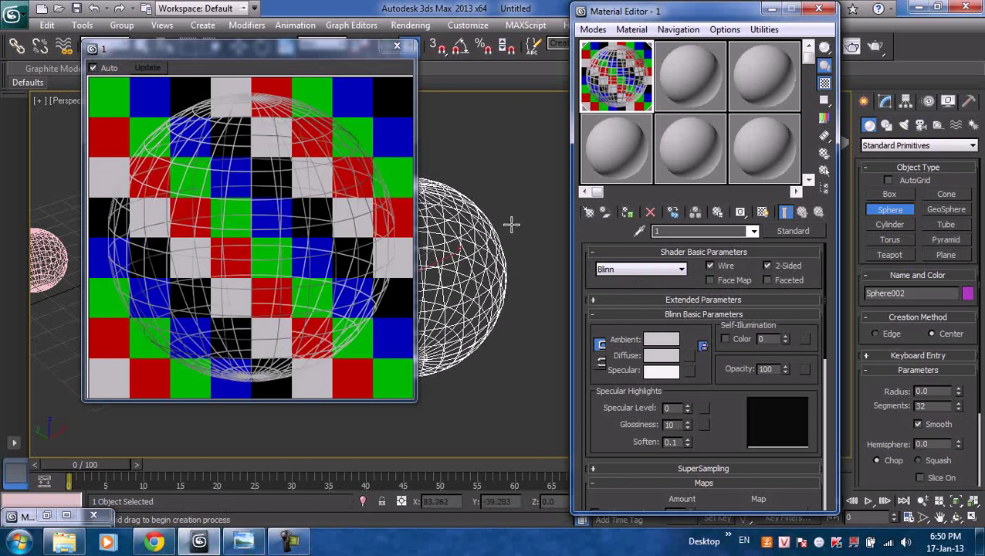
click(784, 267)
click(786, 267)
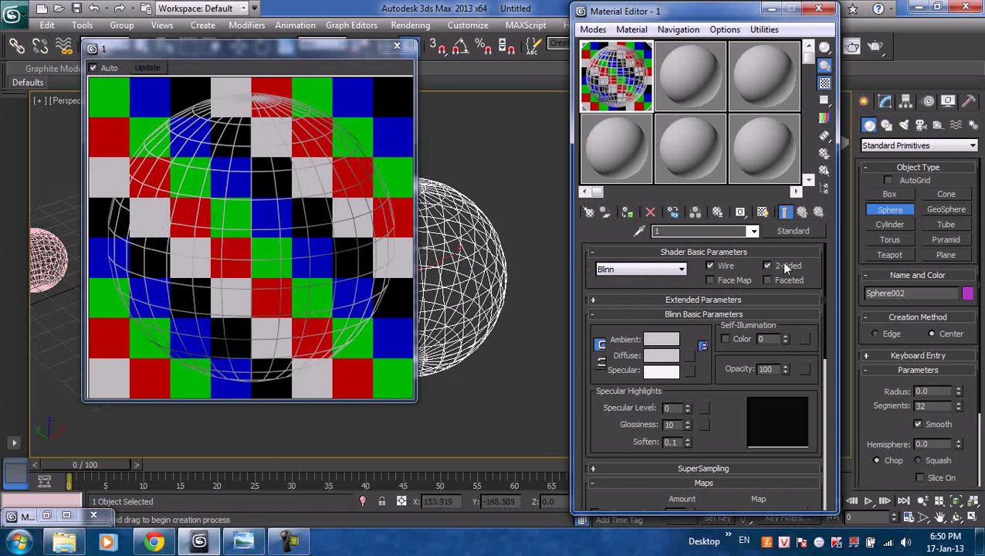
click(725, 267)
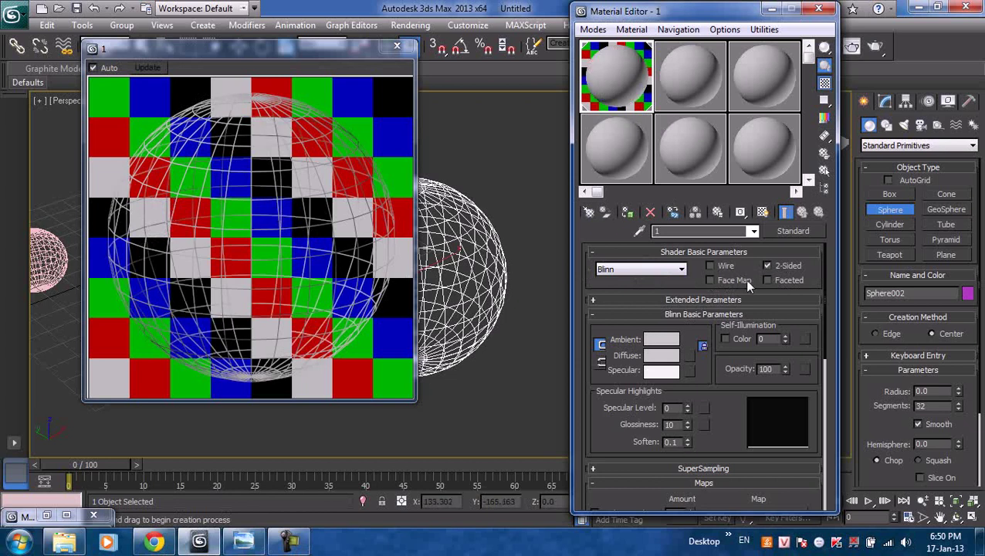
click(740, 281)
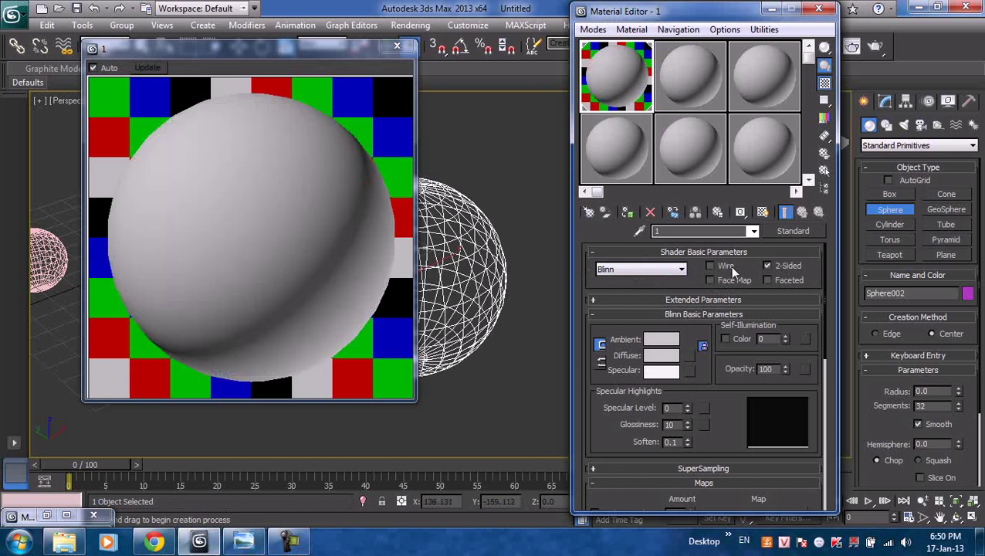
scroll(720, 378, down, 3)
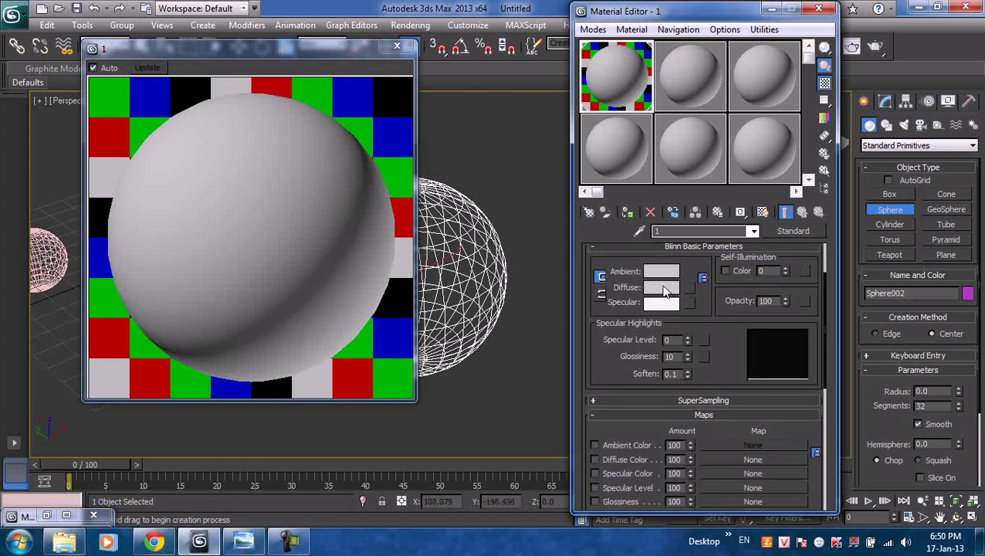
- Set material 1's diffuse colour to a saturated light green and toggle the sample Backlight
click(662, 288)
drag(366, 161, 326, 106)
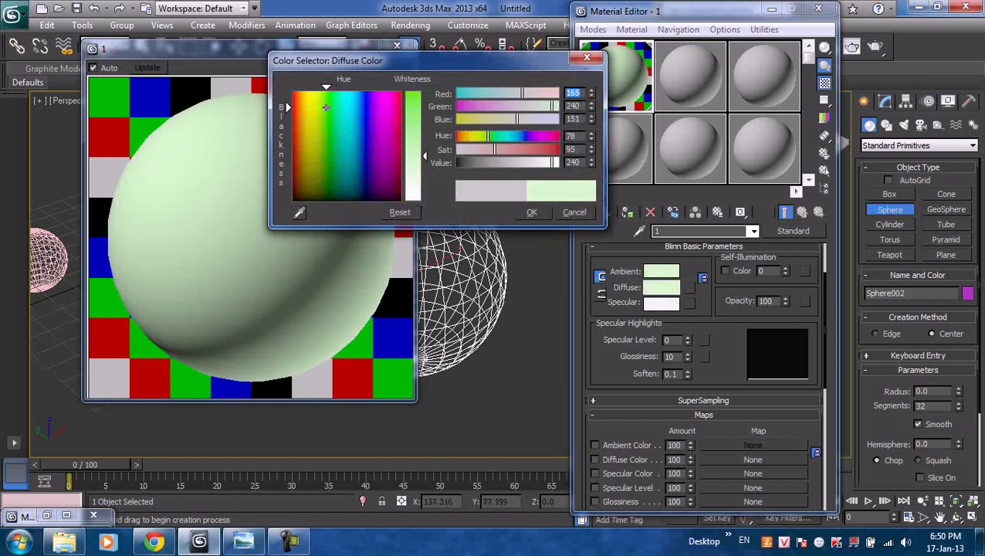
drag(424, 157, 424, 102)
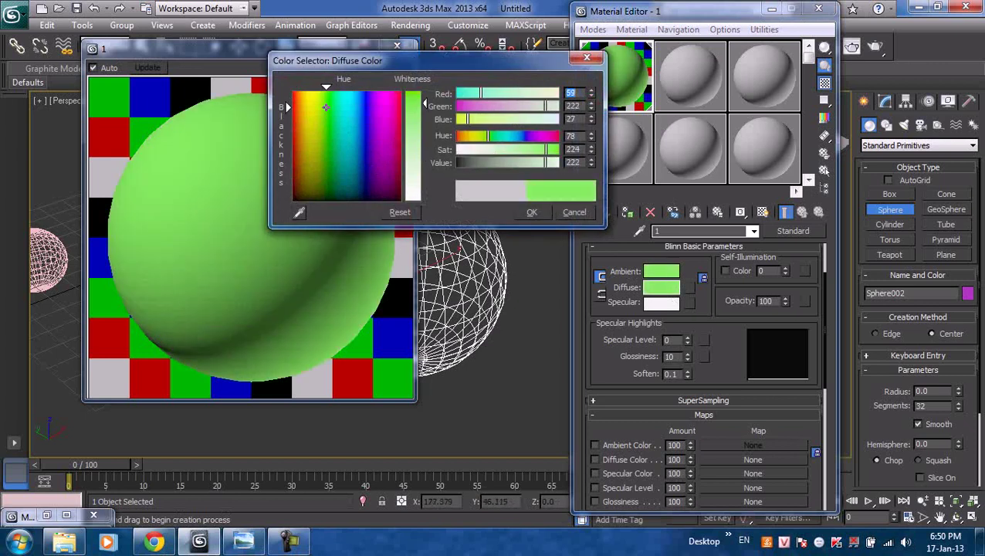
click(532, 213)
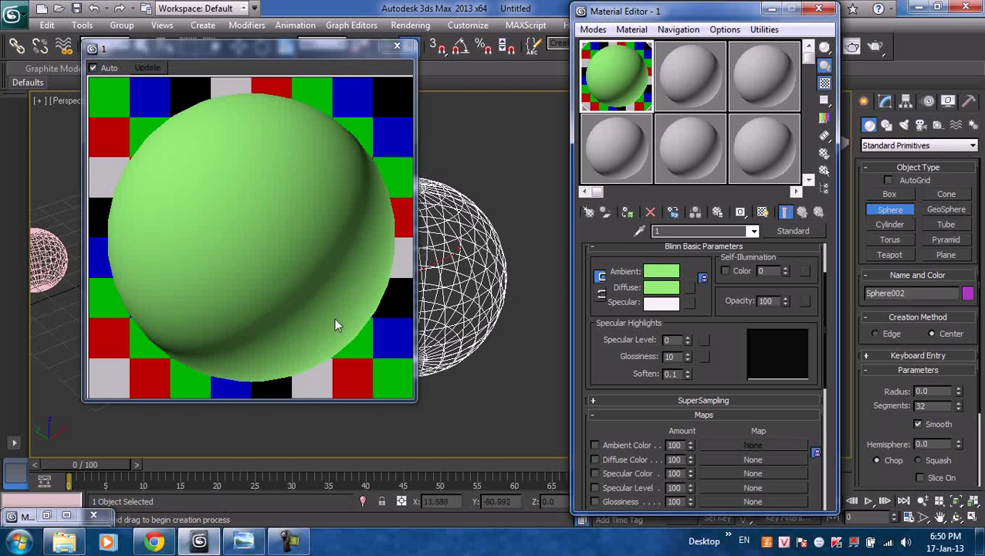
click(825, 65)
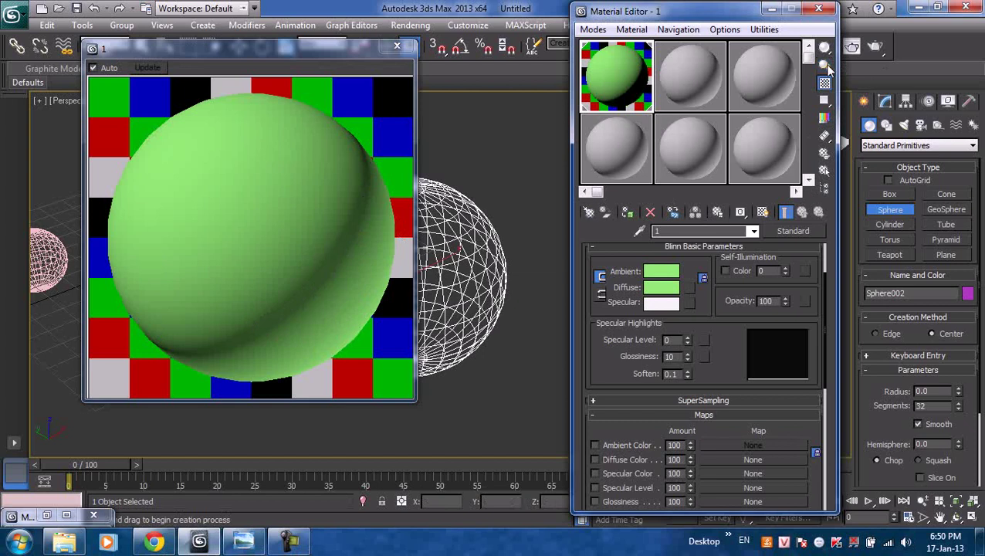
click(825, 67)
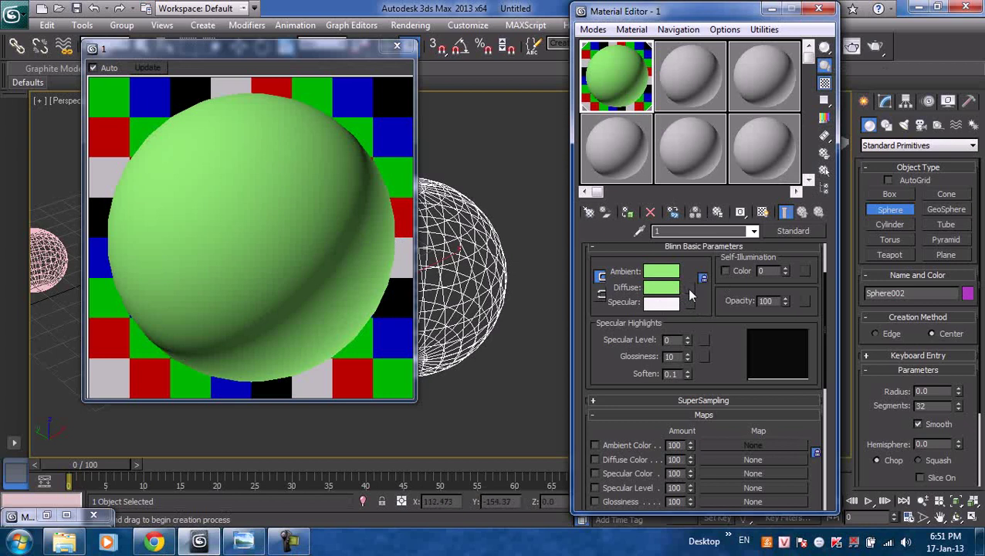
- Load the BARK5.jpg bitmap into material 1's Diffuse map slot
click(688, 288)
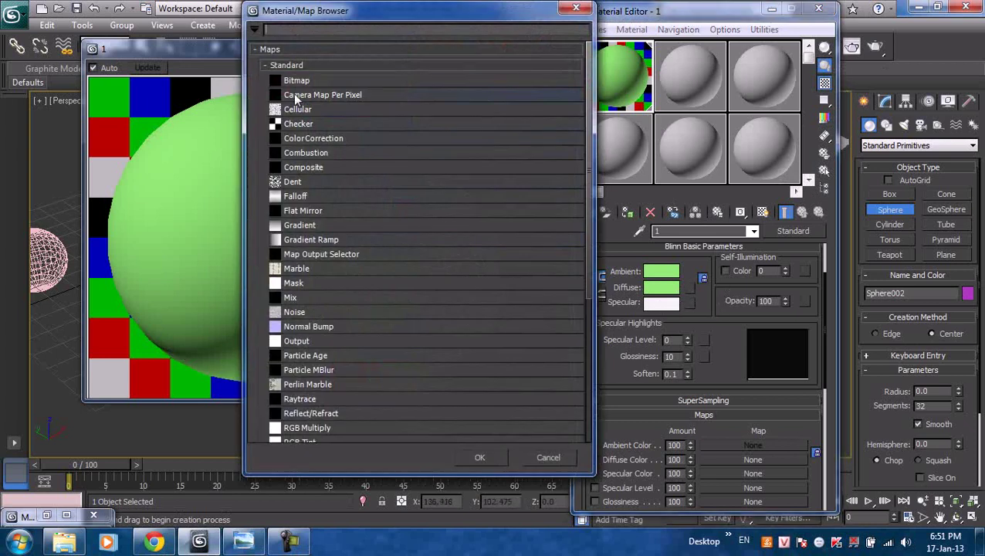
double_click(298, 81)
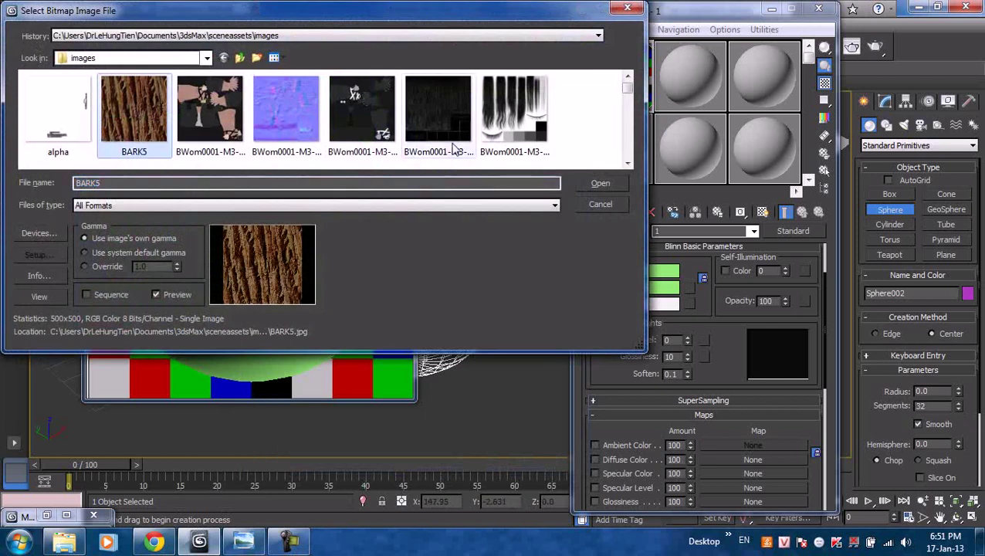
scroll(588, 142, down, 1)
scroll(285, 135, down, 1)
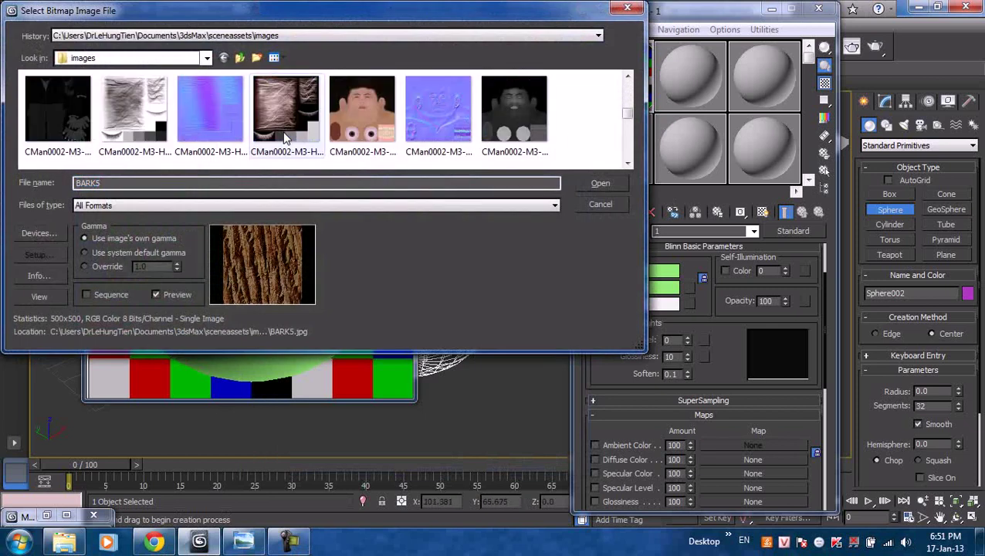
scroll(286, 136, down, 1)
scroll(285, 136, down, 1)
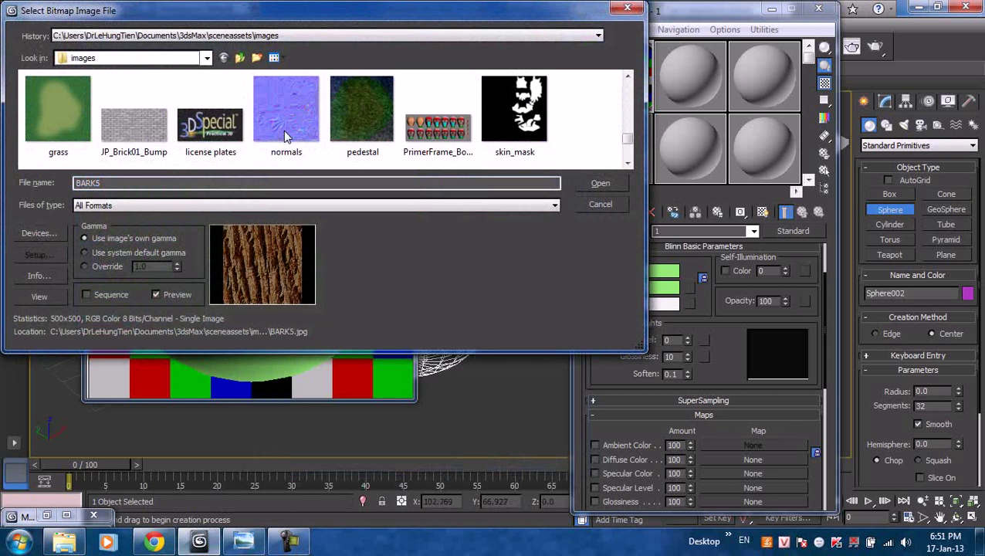
scroll(286, 135, up, 3)
click(600, 183)
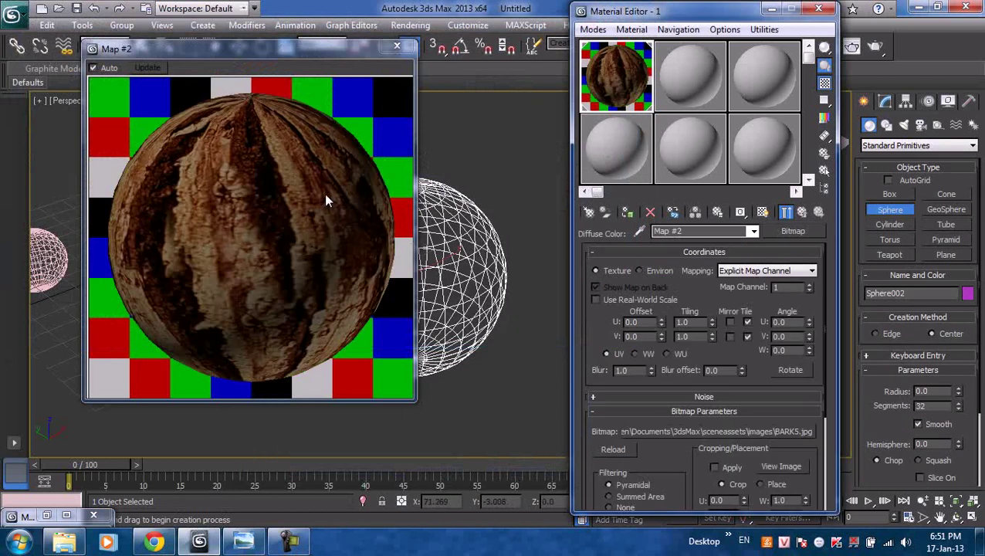
- In the Material/Map Navigator, select Diffuse Color: Map #2 and set tiling to U 3.5, V 3.6
click(823, 192)
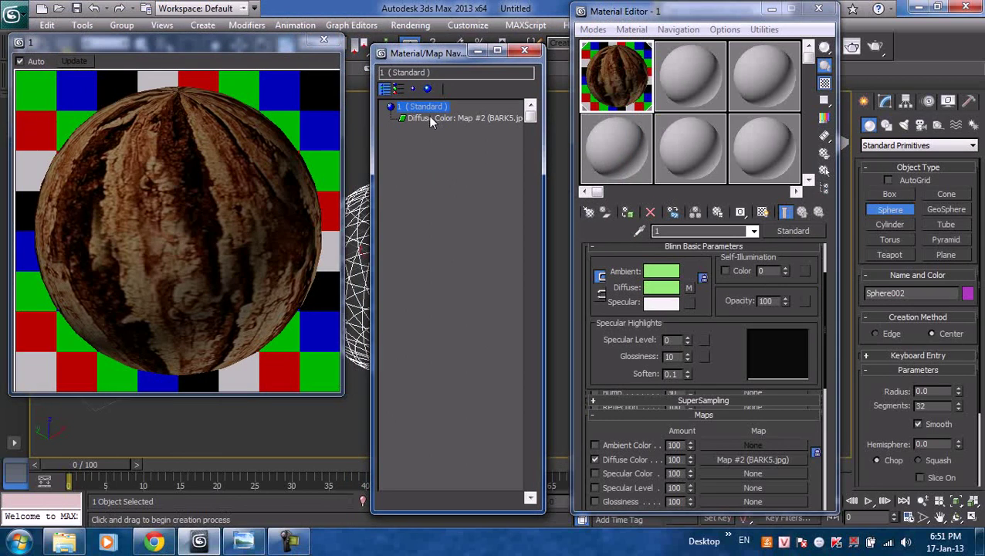
click(433, 120)
click(429, 109)
click(445, 120)
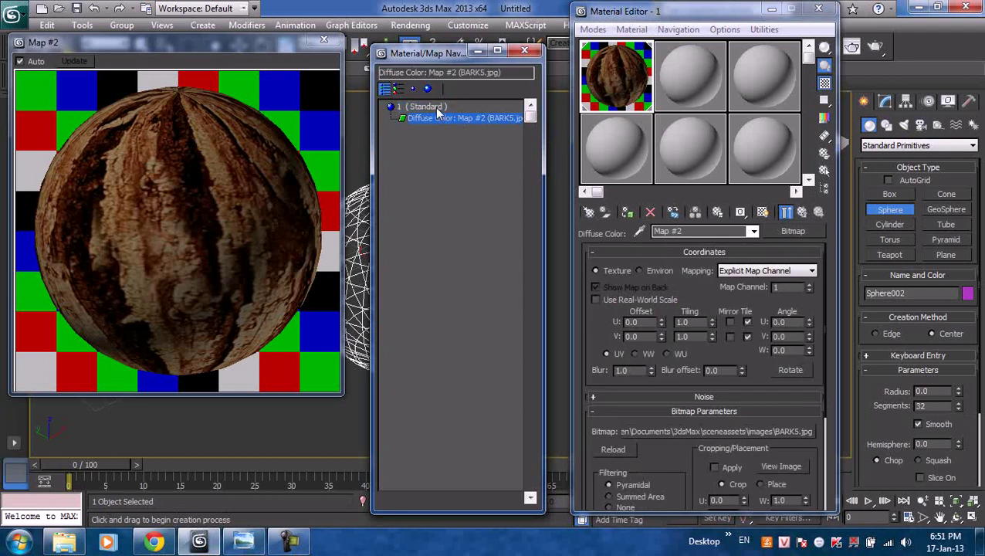
click(437, 109)
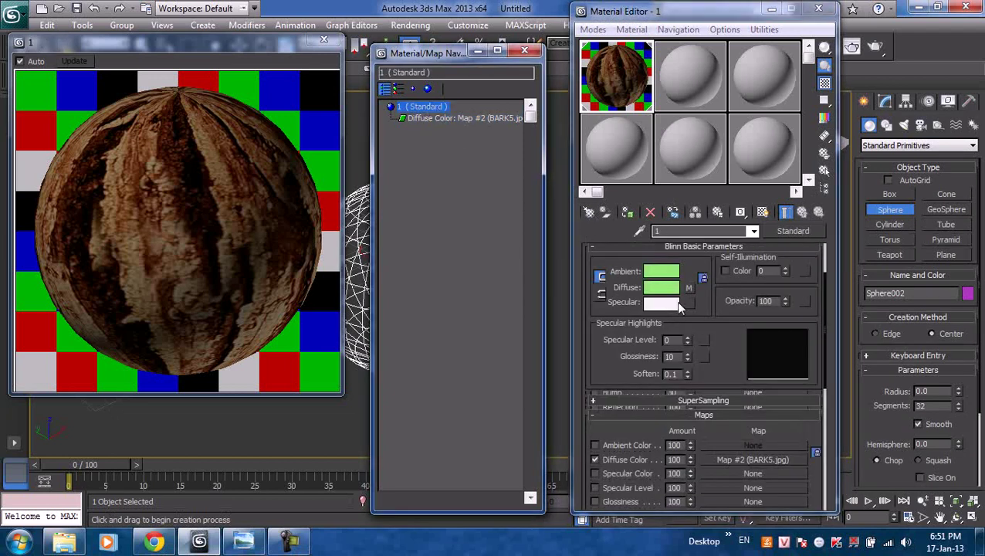
click(445, 120)
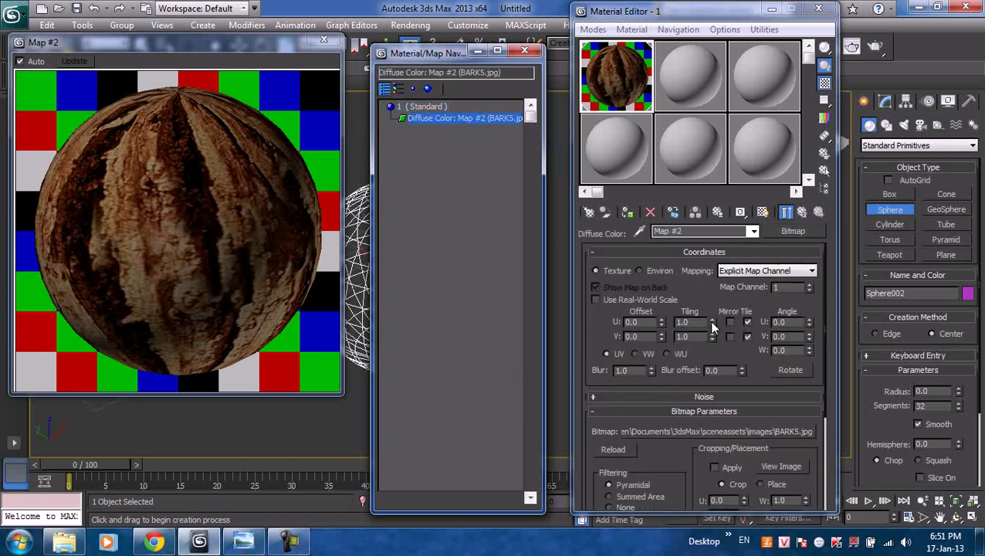
mouse_move(712, 323)
mouse_down()
mouse_move(705, 341)
mouse_move(627, 328)
mouse_up()
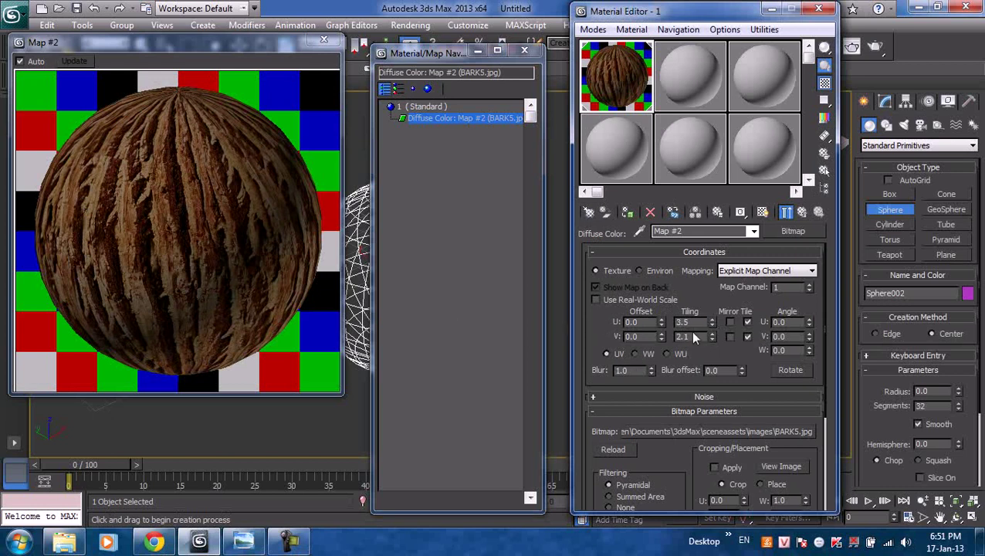
drag(710, 335, 710, 334)
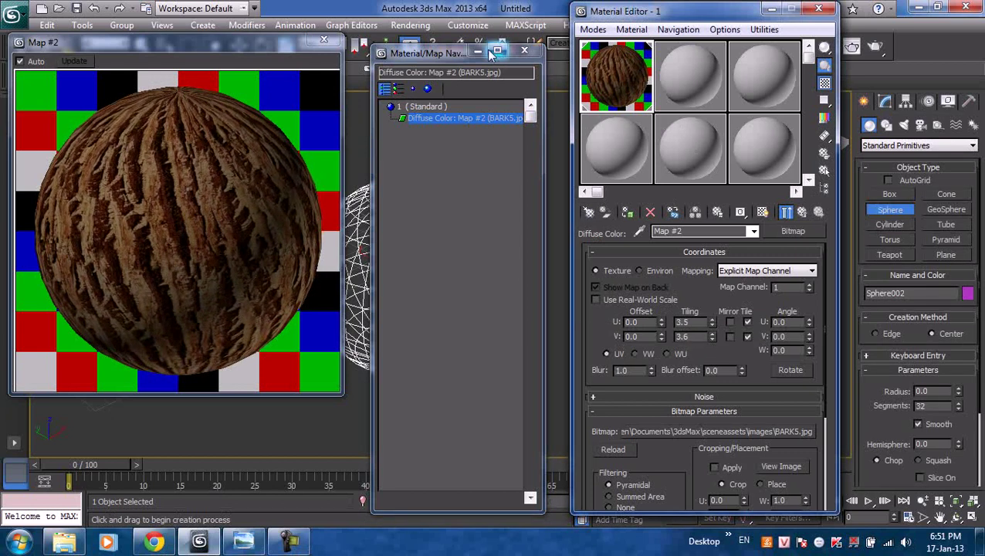
- Return to material 1, rearrange the windows, and set the viewport to Smooth + Highlights
click(441, 109)
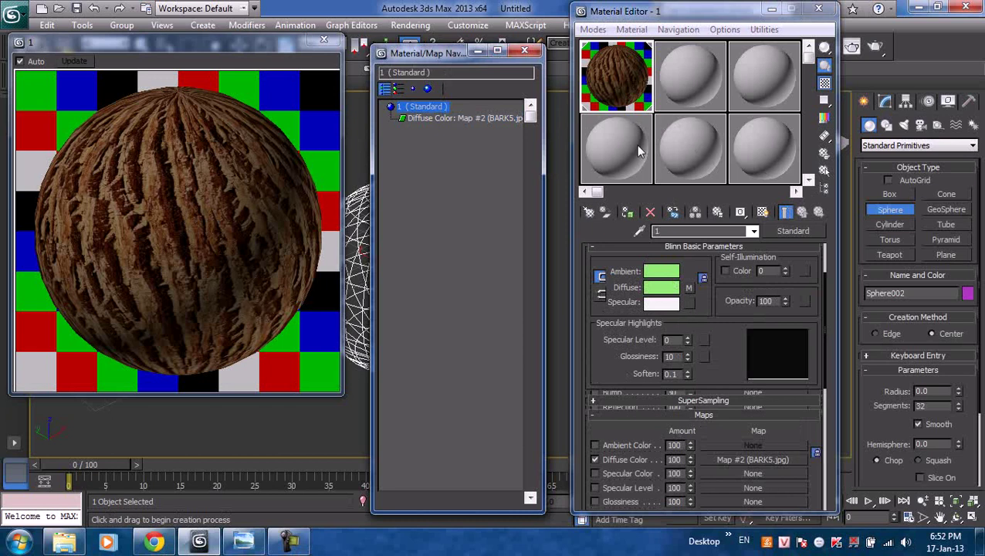
click(773, 9)
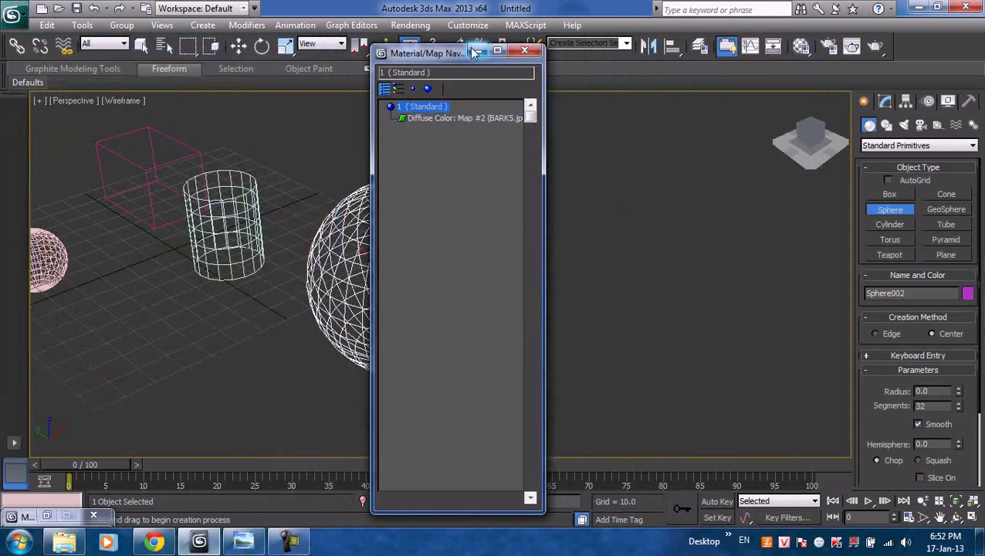
click(477, 51)
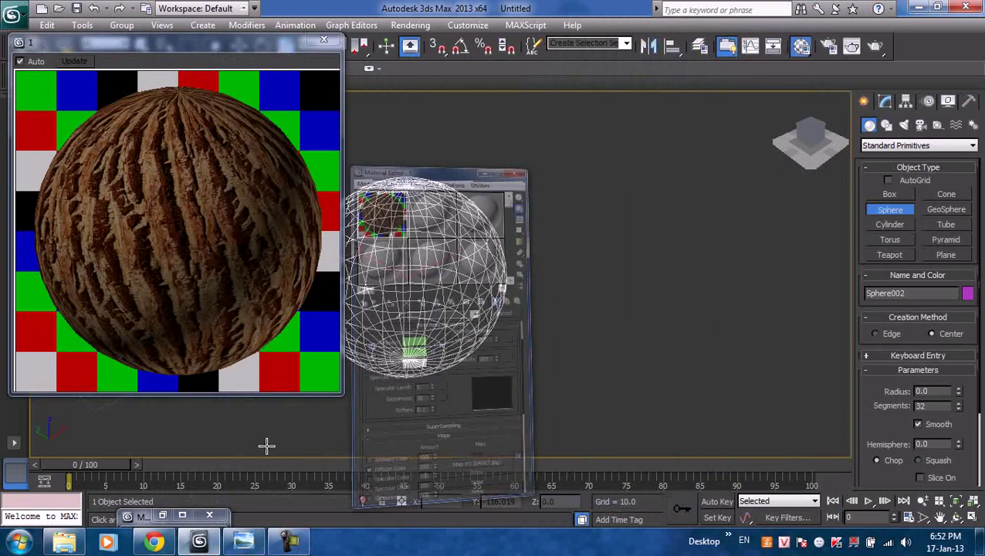
click(46, 515)
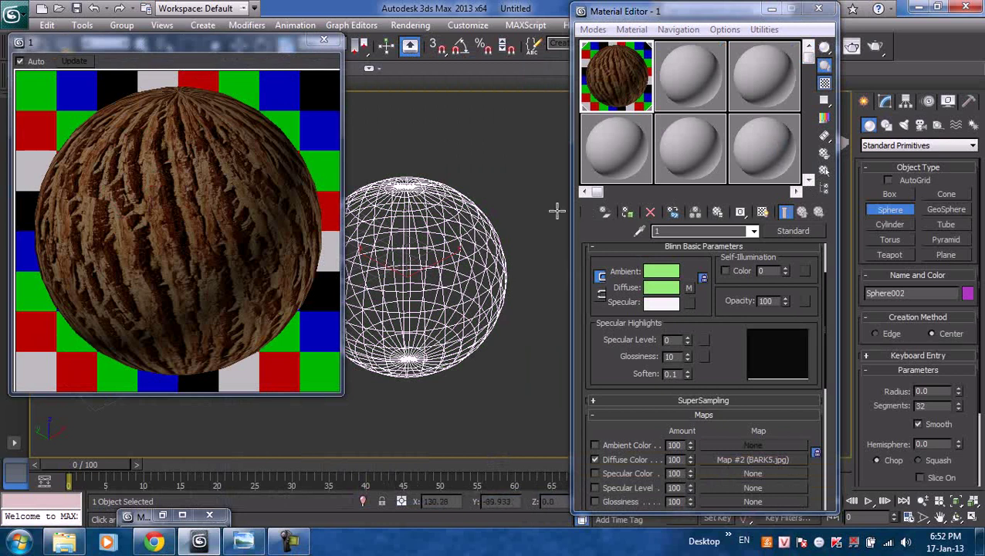
drag(235, 46, 235, 149)
click(112, 100)
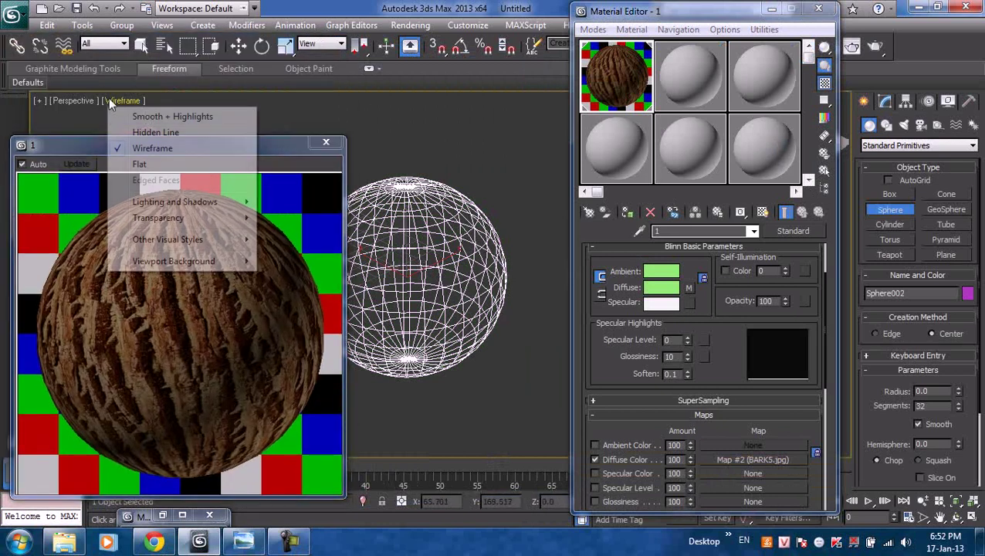
click(178, 115)
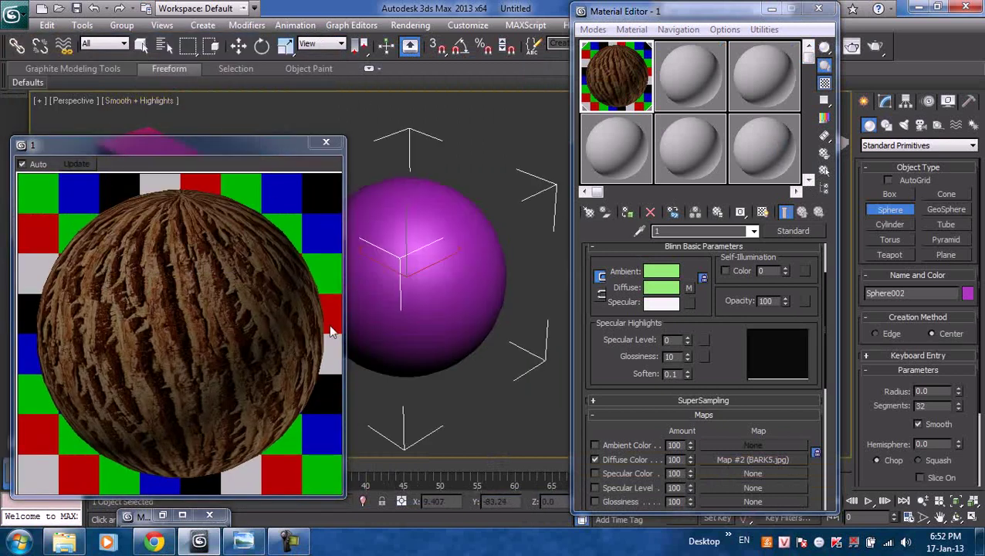
- Assign the bark material to the sphere, showing its map and end result in the viewport
click(627, 212)
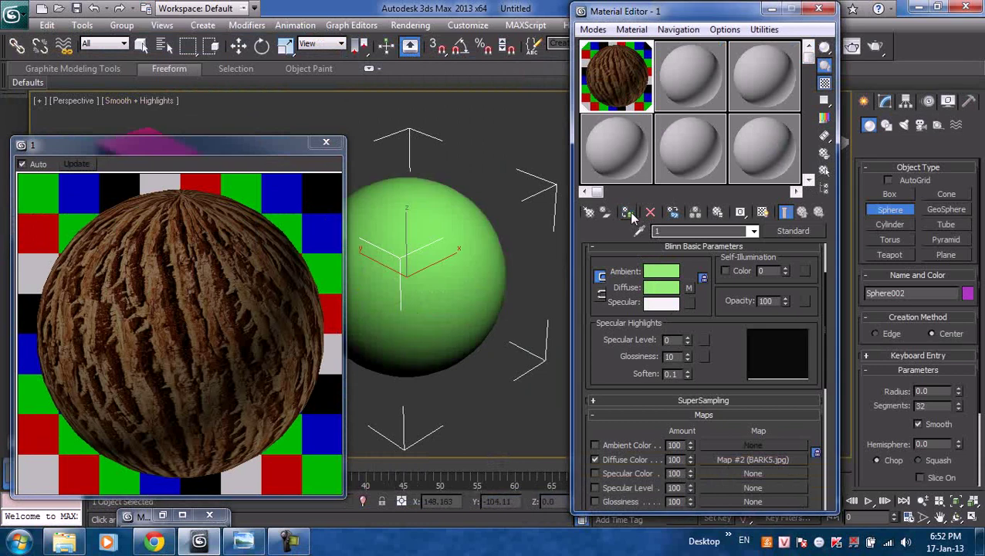
click(762, 213)
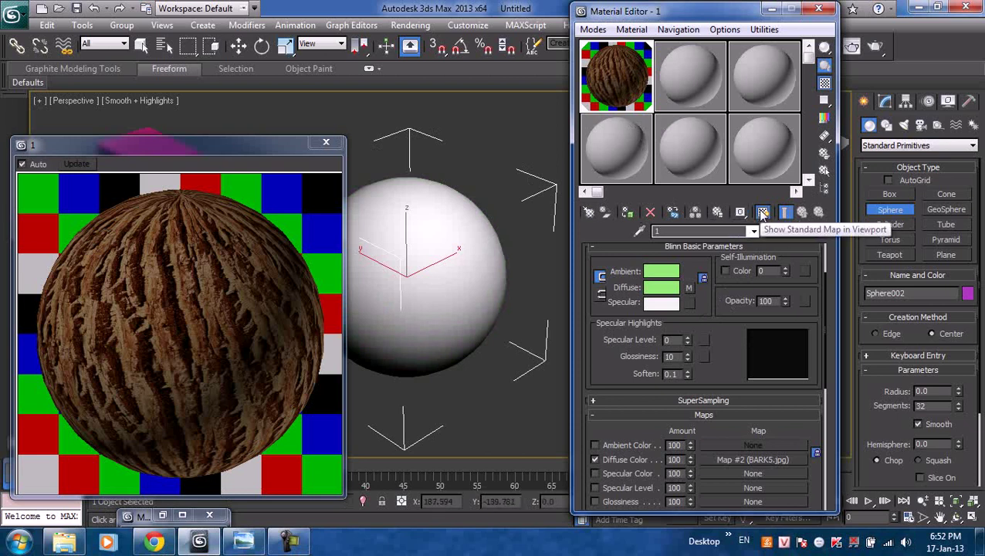
click(784, 212)
click(326, 142)
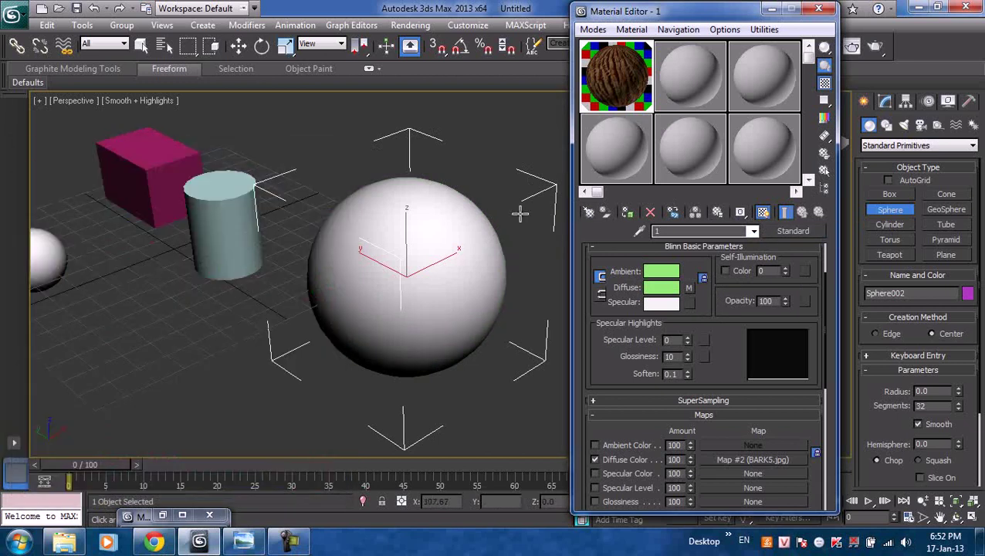
- Render the scene to check the bark-textured sphere, then close the render
click(468, 25)
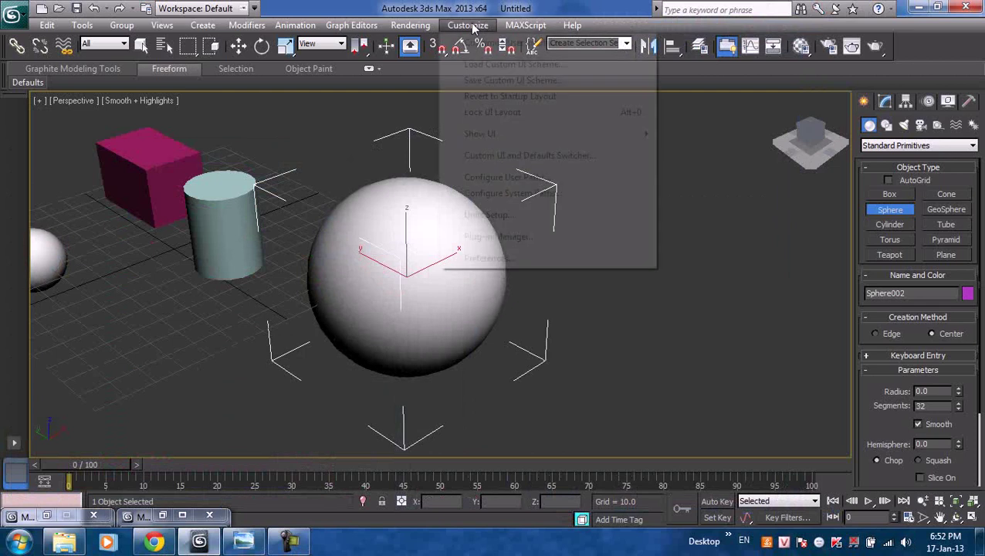
click(429, 49)
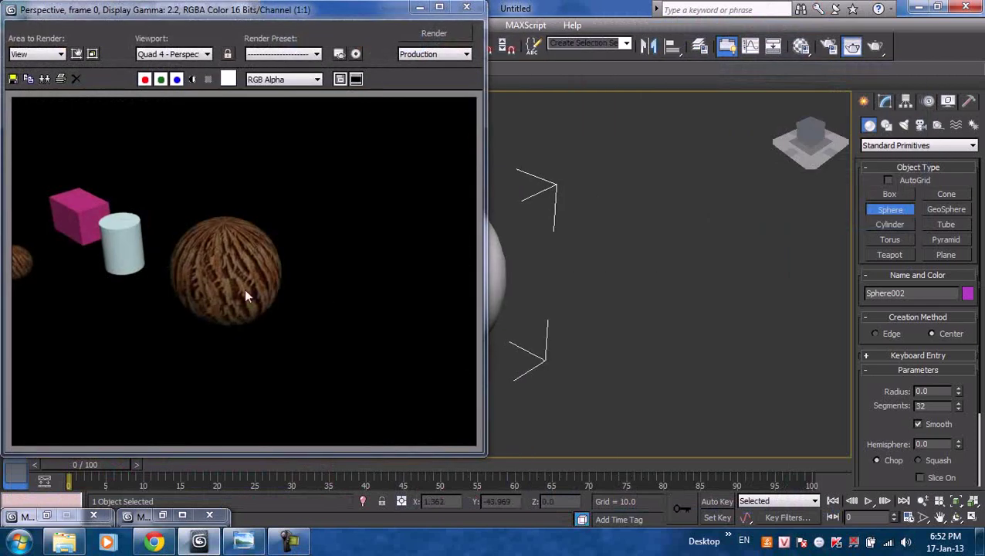
click(466, 7)
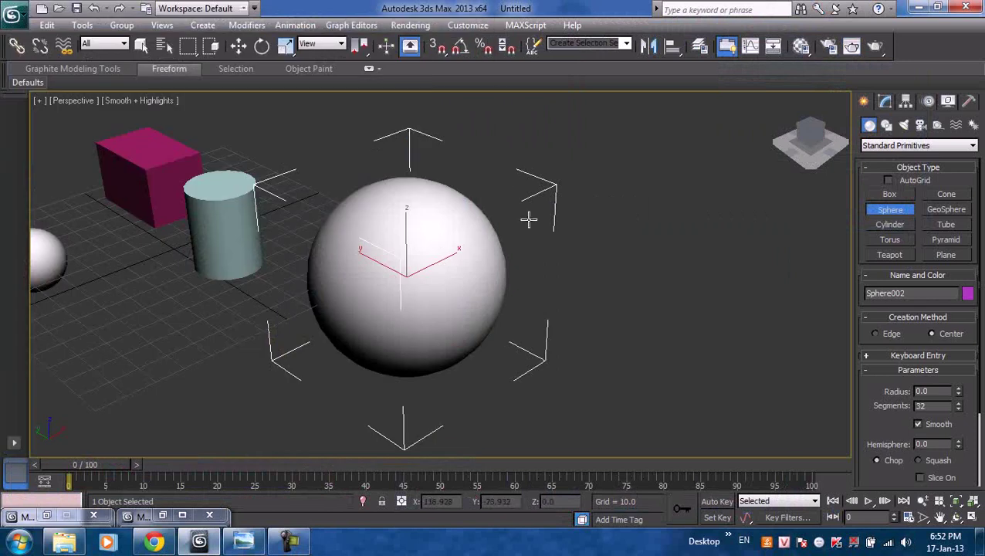
- Instance the BARK5 diffuse map into the Bump slot and set the bump amount to 53
key(m)
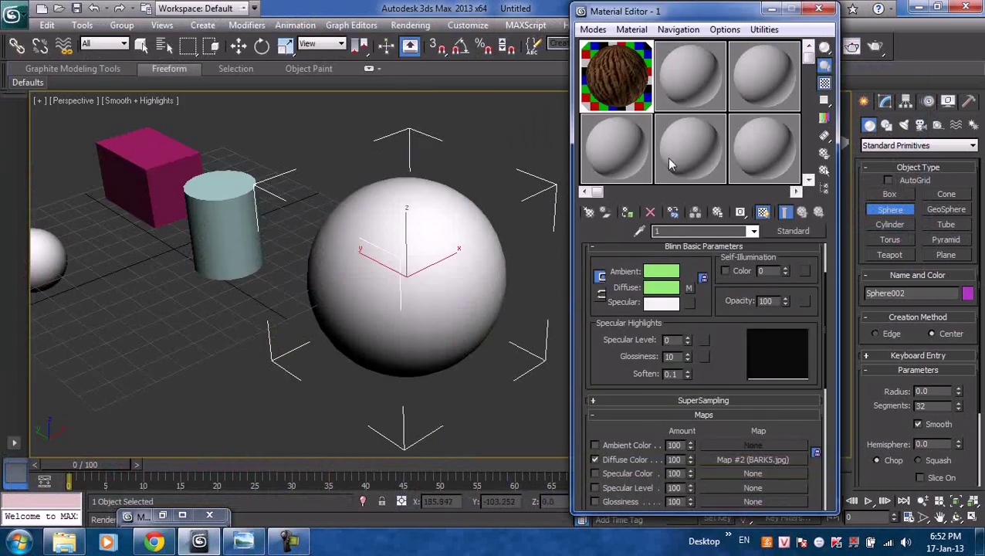
drag(622, 430, 622, 340)
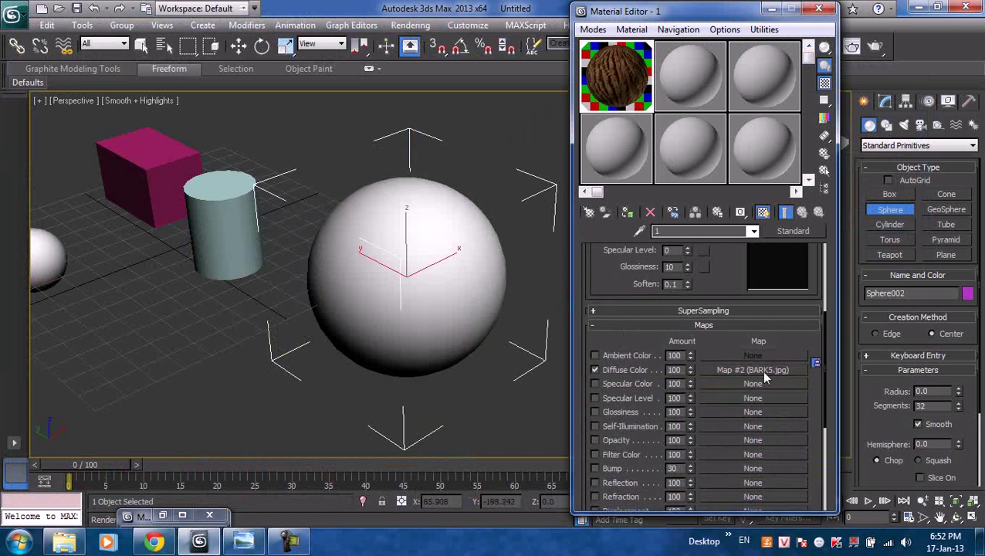
mouse_move(762, 369)
mouse_down()
mouse_move(747, 476)
mouse_move(744, 468)
mouse_up()
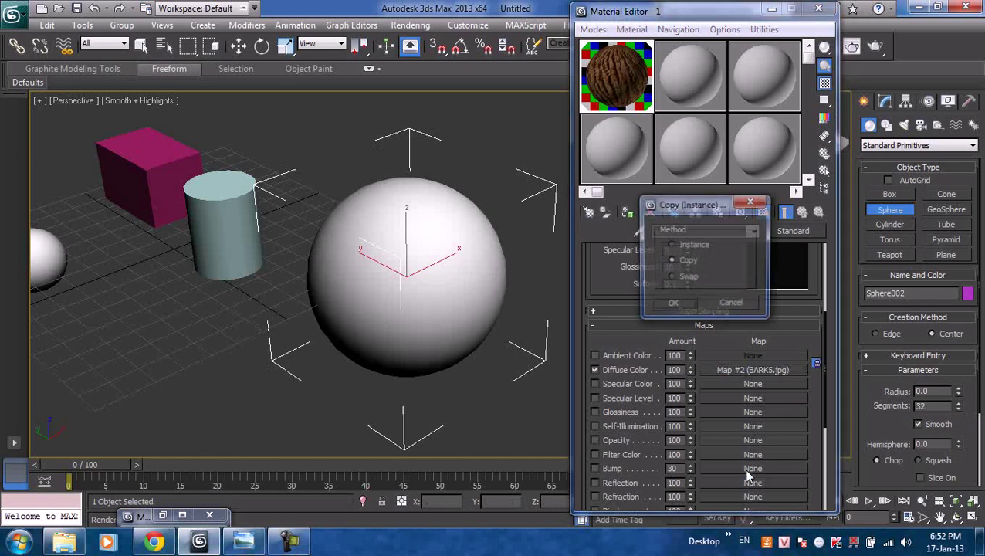
click(686, 247)
click(674, 305)
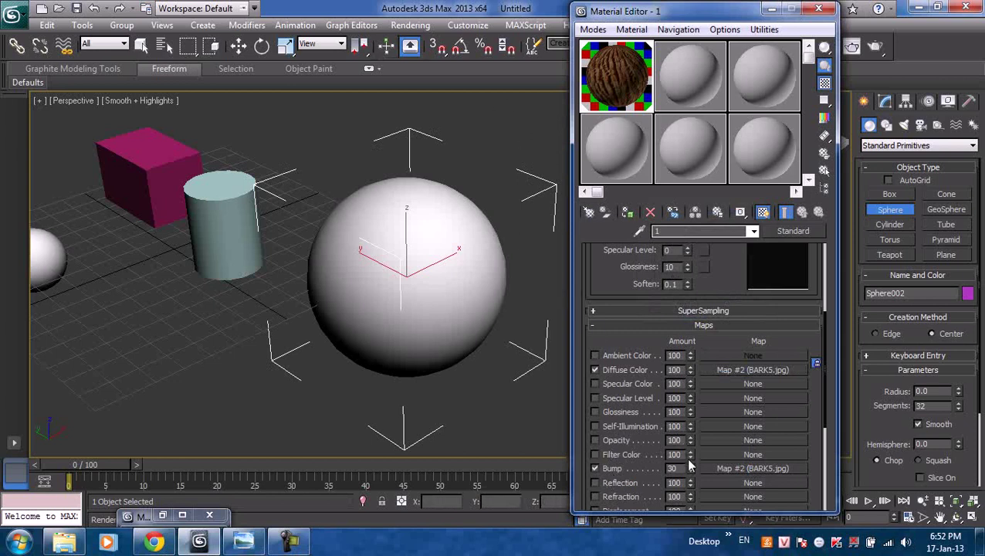
mouse_move(691, 468)
mouse_down()
mouse_move(694, 418)
mouse_move(692, 447)
mouse_up()
- Switch to the 3ds Max Help pages in Chrome and skim the current page
click(154, 542)
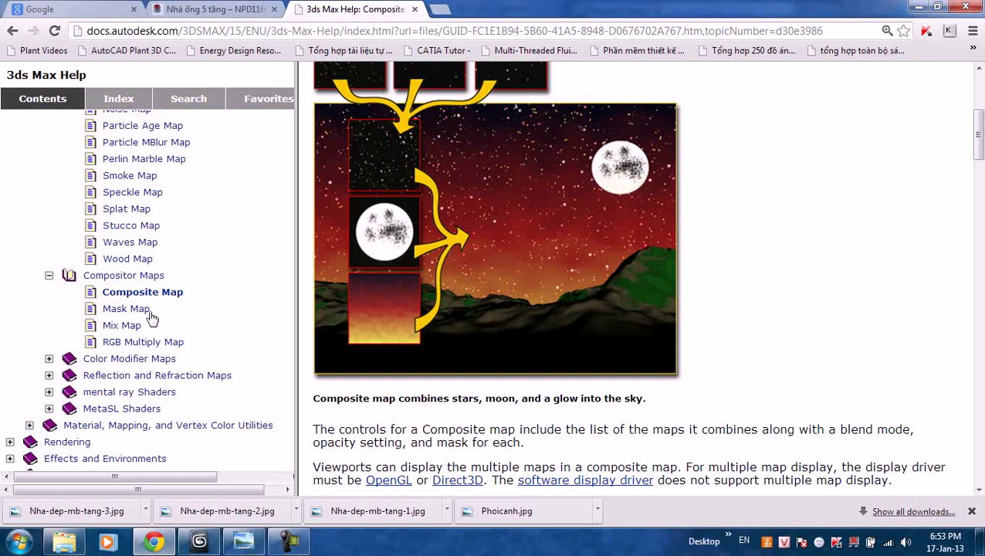
scroll(154, 259, up, 3)
scroll(183, 255, down, 2)
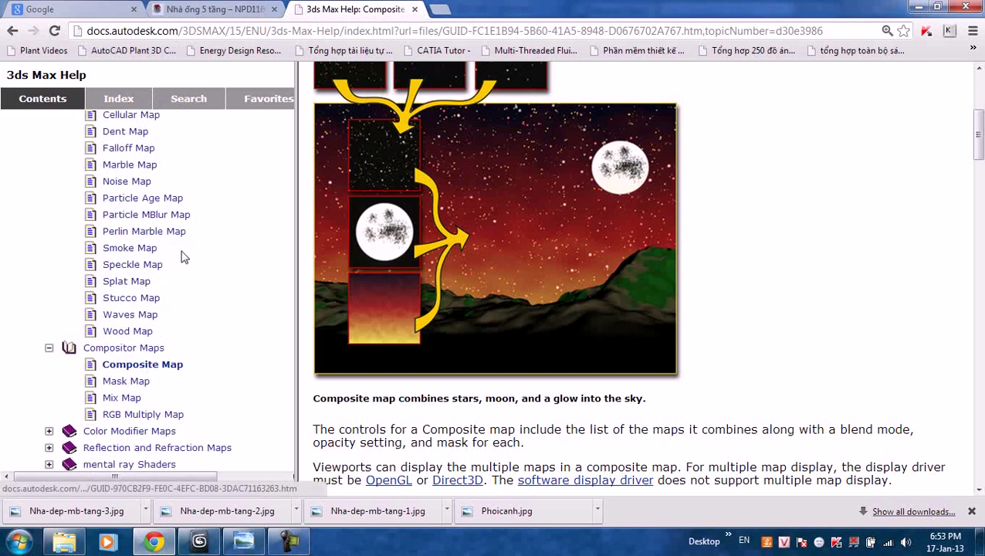
scroll(182, 257, up, 2)
scroll(183, 257, up, 2)
scroll(183, 259, down, 3)
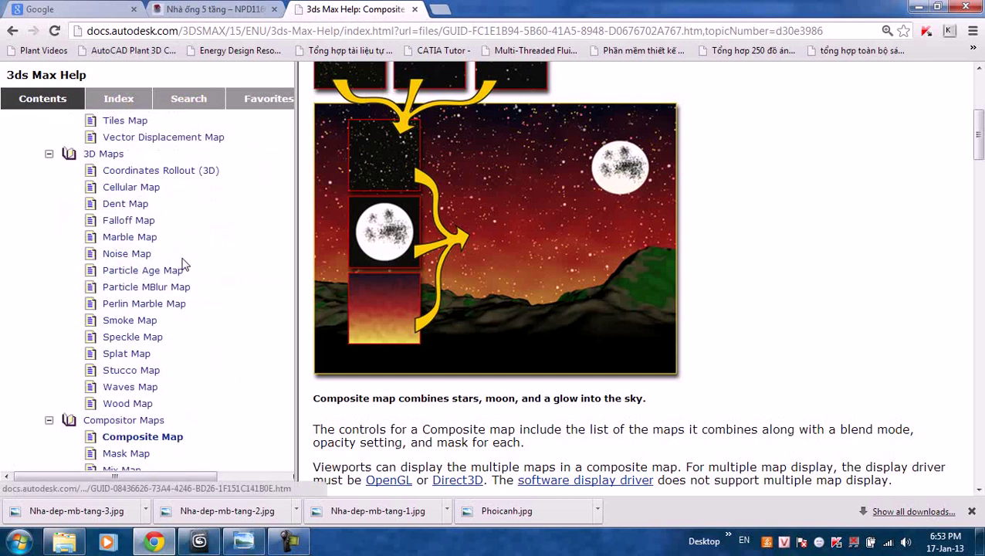
scroll(183, 262, down, 4)
scroll(158, 247, up, 3)
scroll(158, 247, up, 3)
- Search the Help for 'Bump map' and scroll through the Bump Map page
click(187, 99)
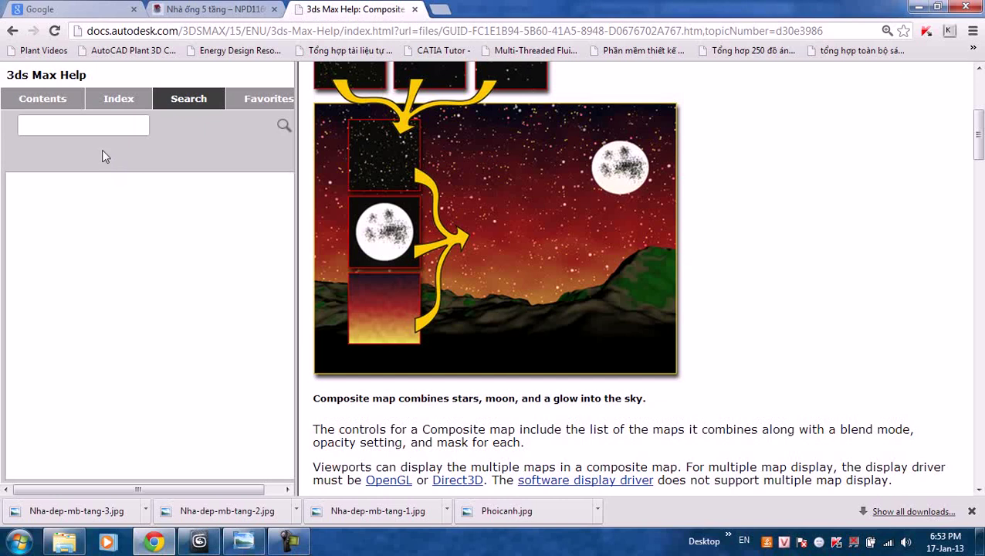
click(78, 130)
text(Bumo)
key(BackSpace)
text(p map)
key(Return)
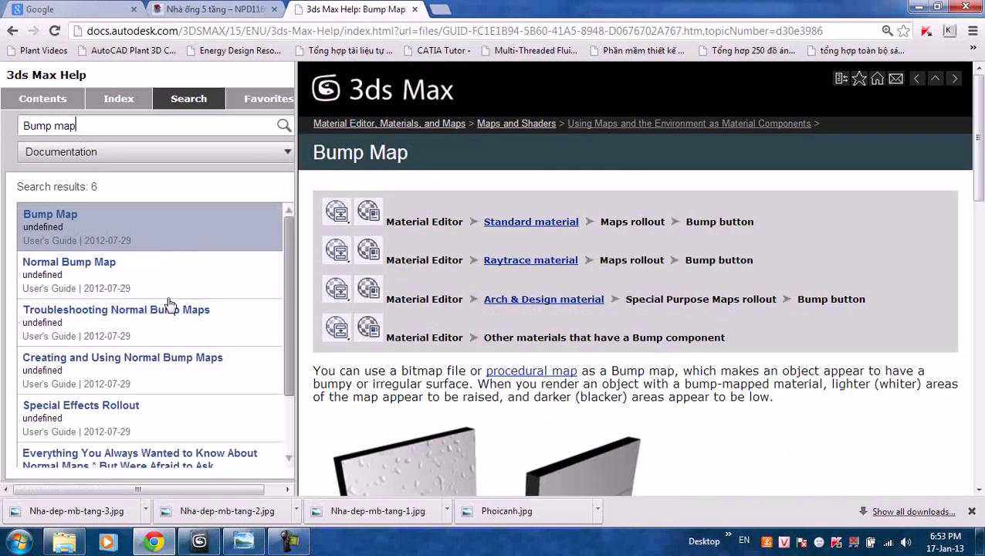
scroll(725, 456, down, 3)
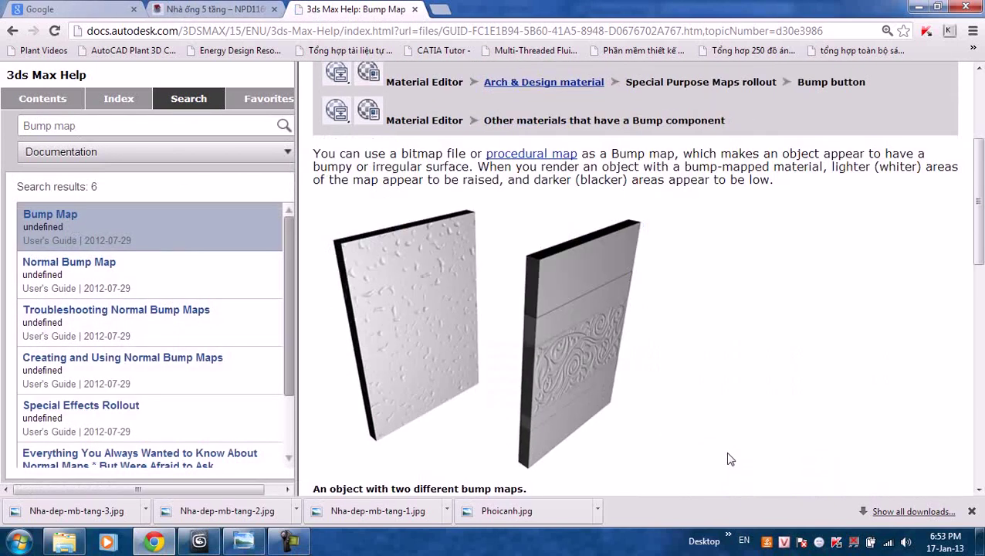
scroll(728, 457, down, 2)
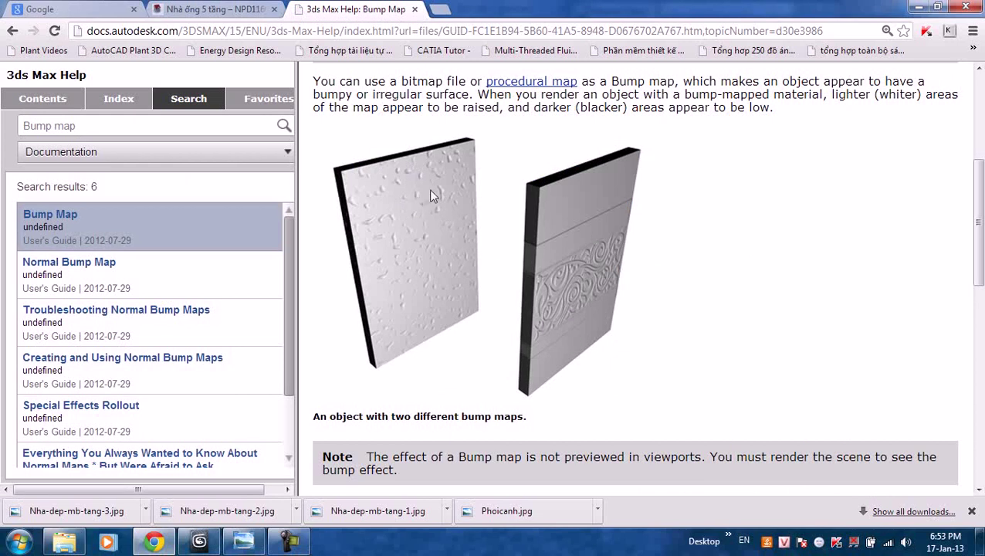
scroll(571, 291, down, 2)
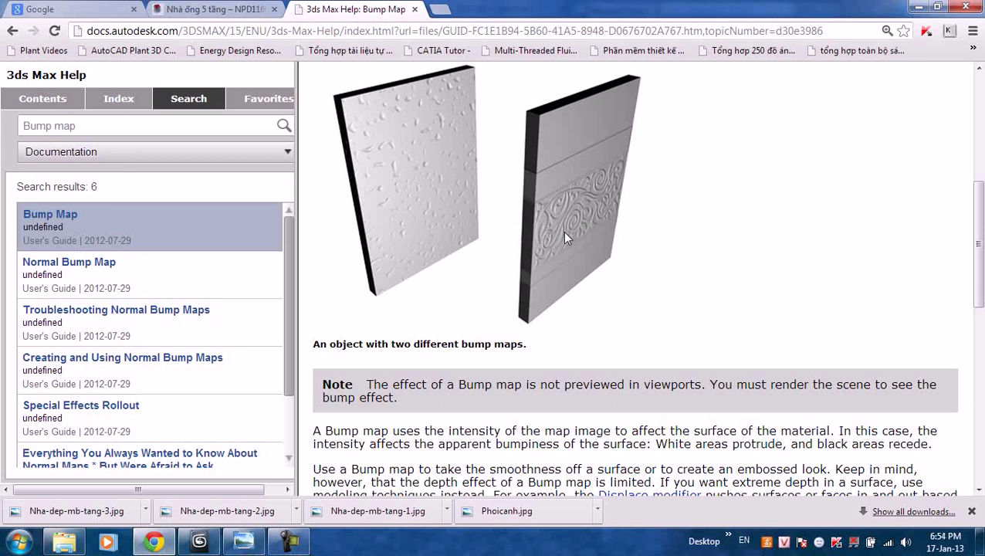
- Restore the Material/Map Navigator and view the diffuse bark map, then the parent material
key(alt+Tab)
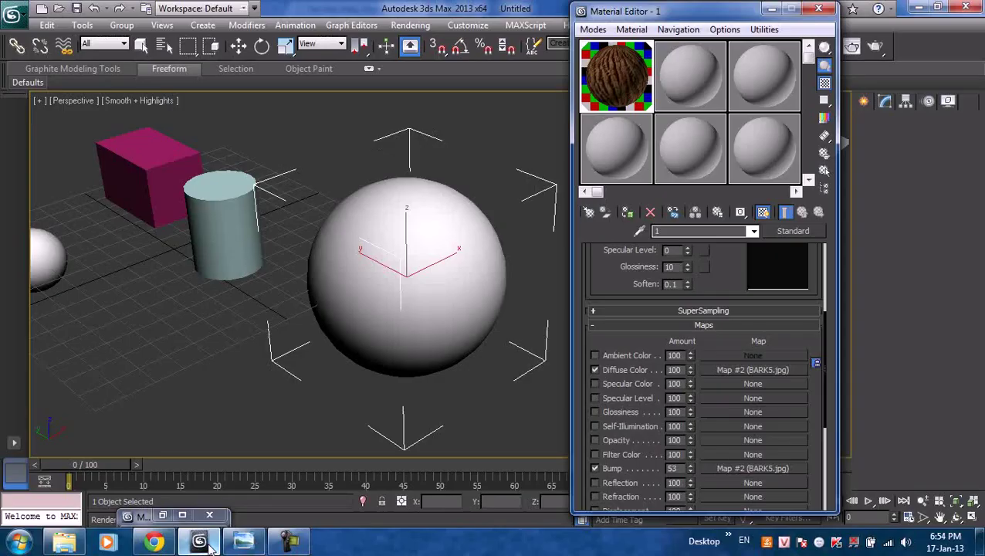
click(668, 284)
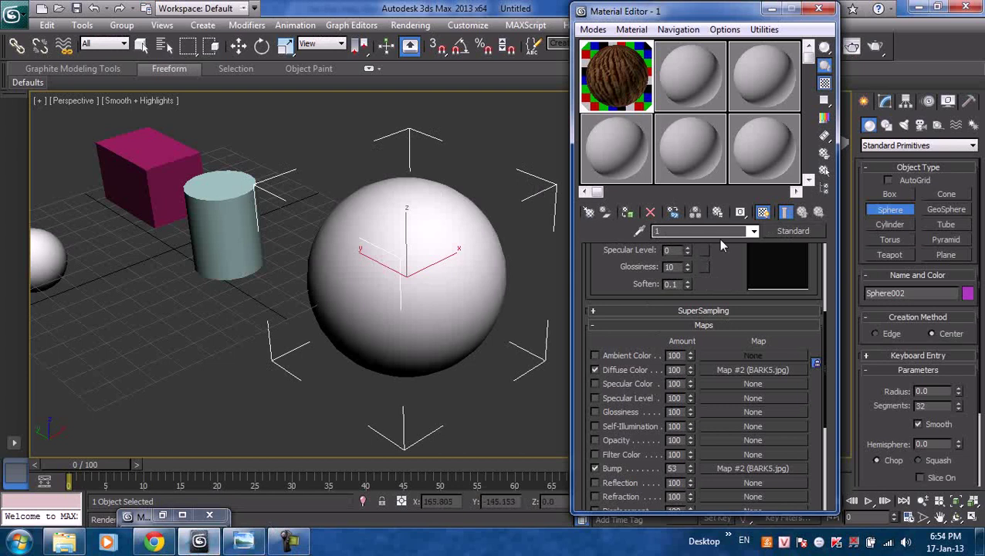
click(162, 515)
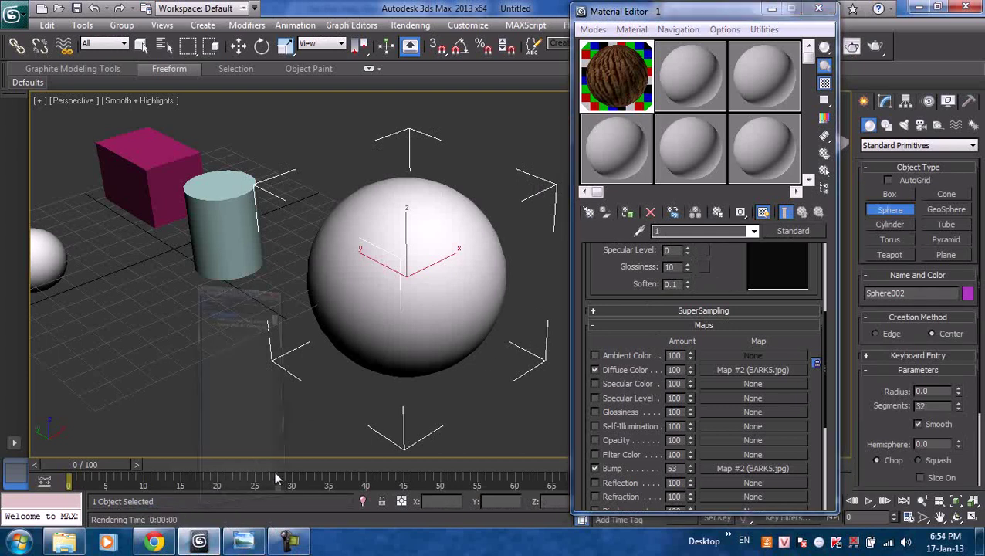
key(z)
drag(444, 53, 198, 40)
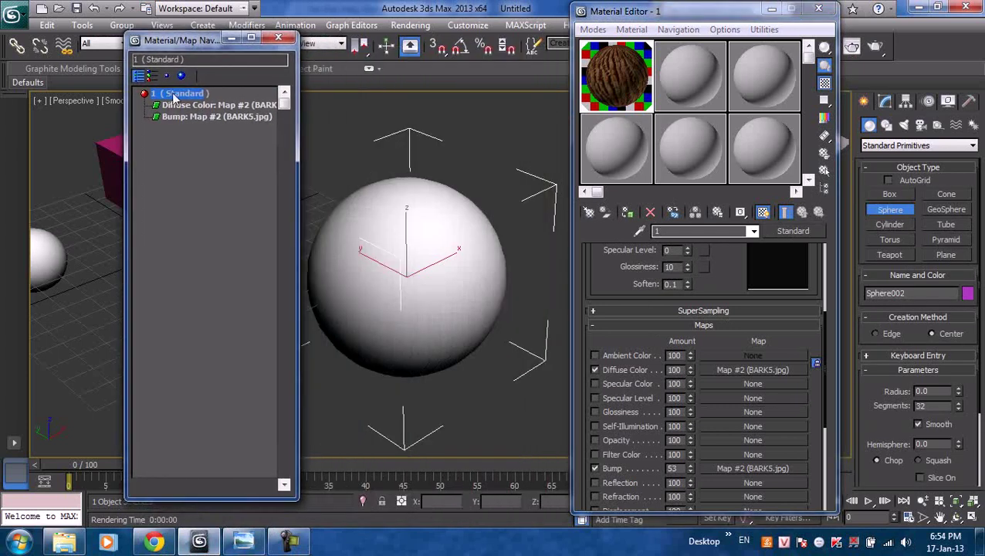
click(183, 108)
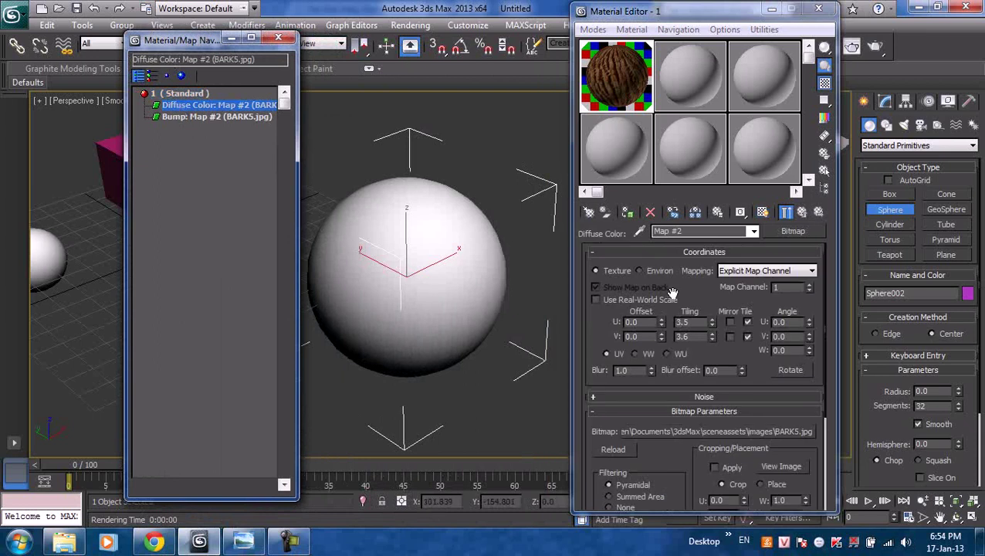
click(184, 94)
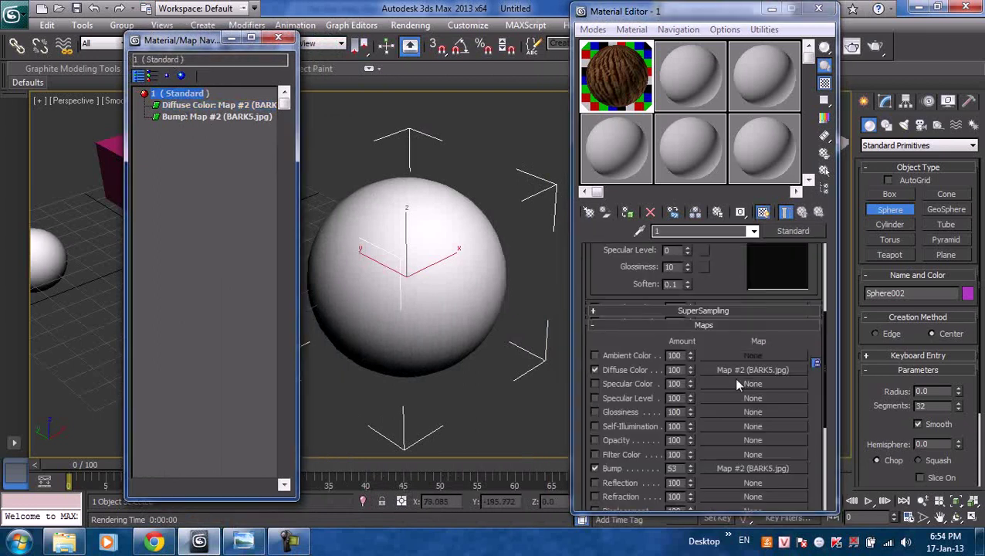
drag(611, 275, 608, 434)
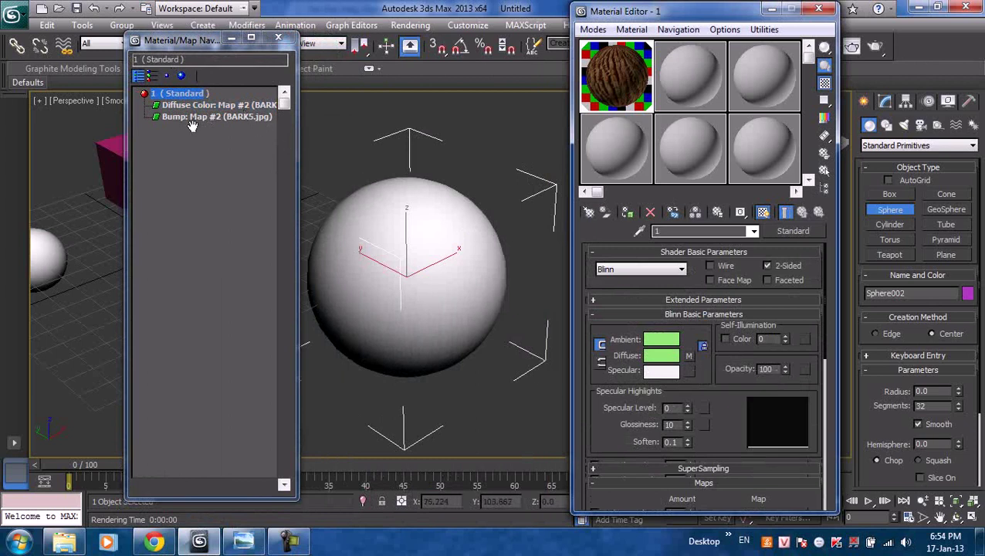
drag(606, 406, 609, 233)
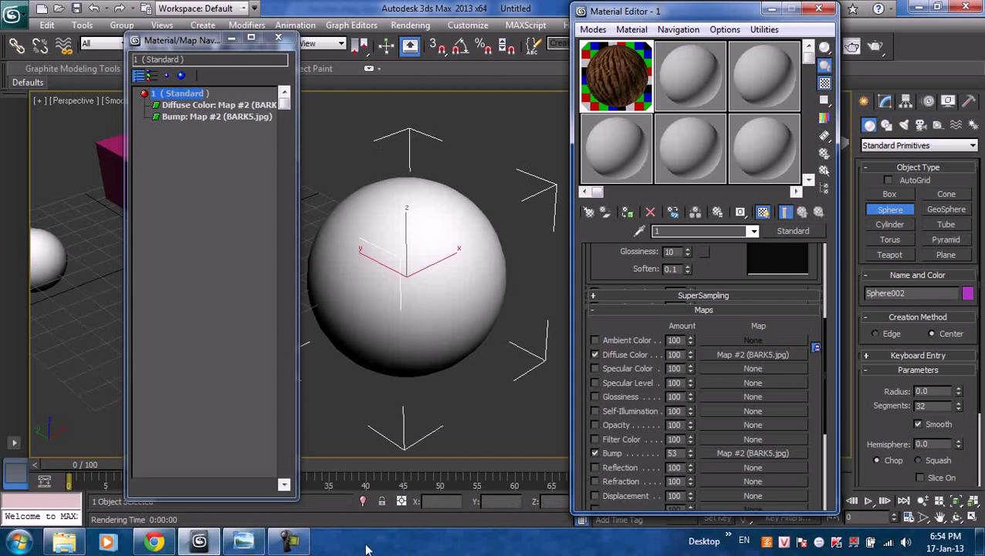
- Open the Normal Bump Map help page from the search results and skim it
click(173, 539)
scroll(455, 303, down, 4)
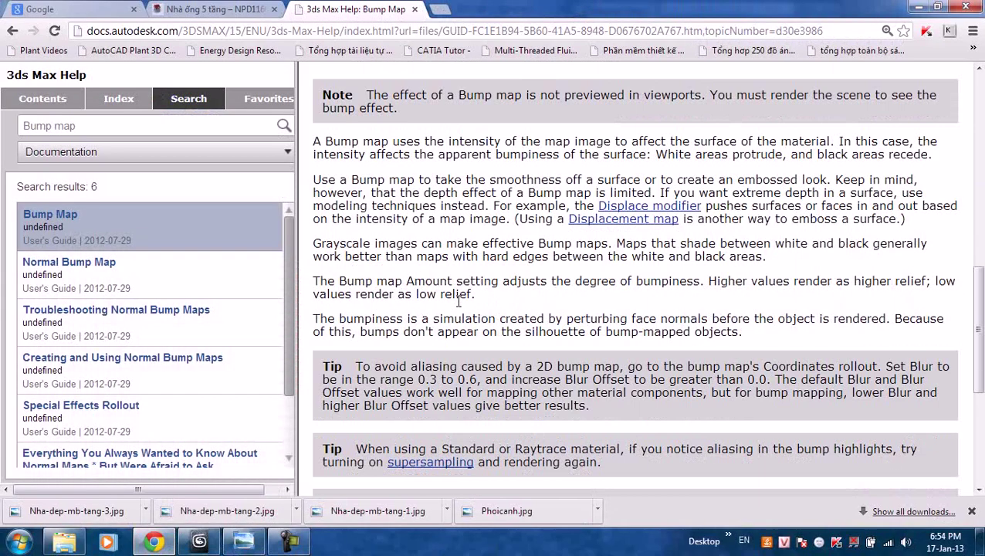
click(81, 269)
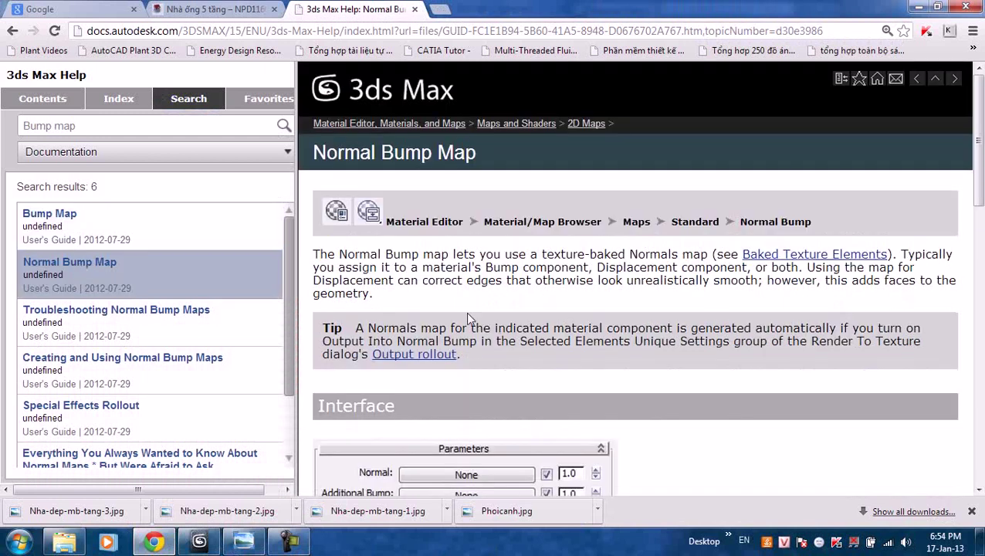
scroll(465, 312, down, 5)
scroll(661, 324, down, 3)
scroll(662, 324, up, 5)
scroll(662, 325, up, 2)
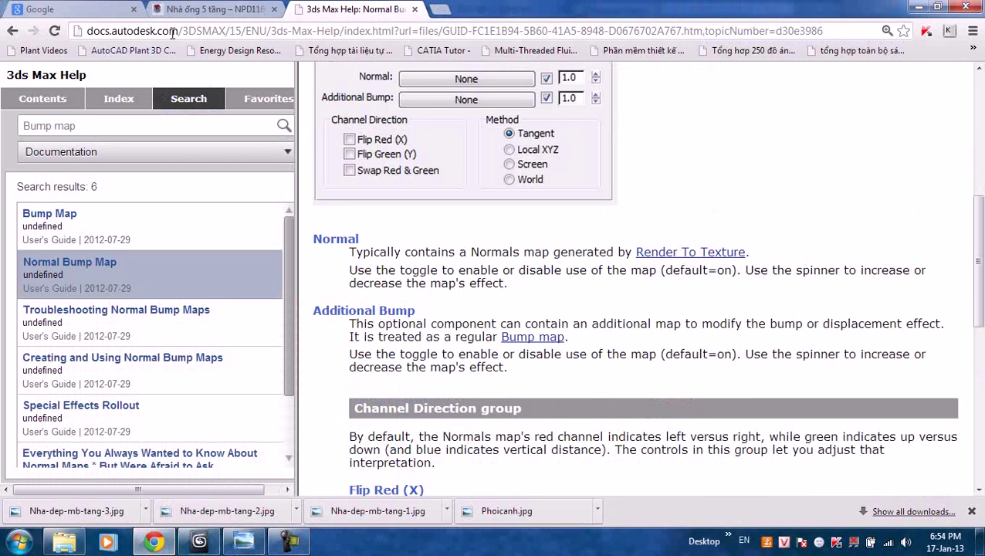
click(46, 9)
- Google 'BUMp MAP' and skim the web results
text(B)
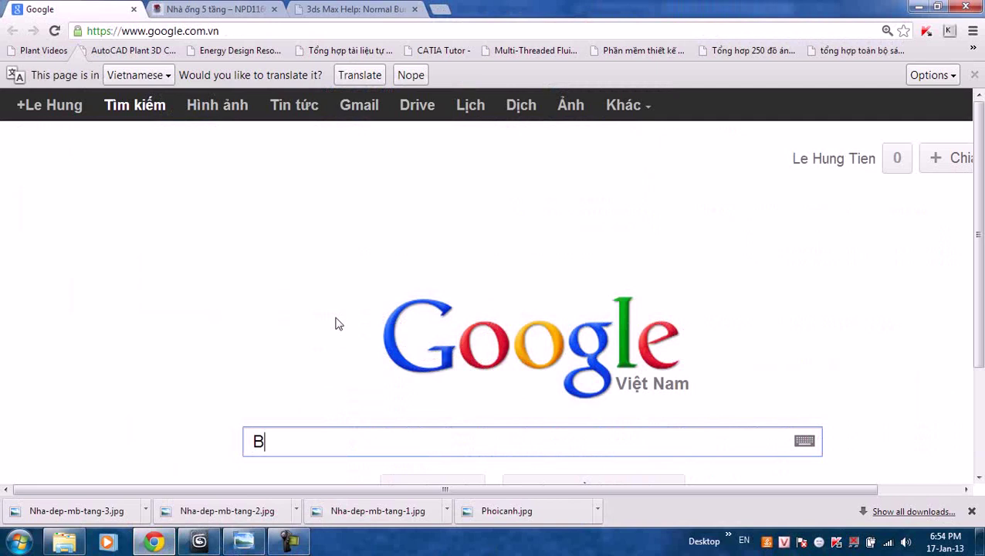
text(UMp MAP)
key(Return)
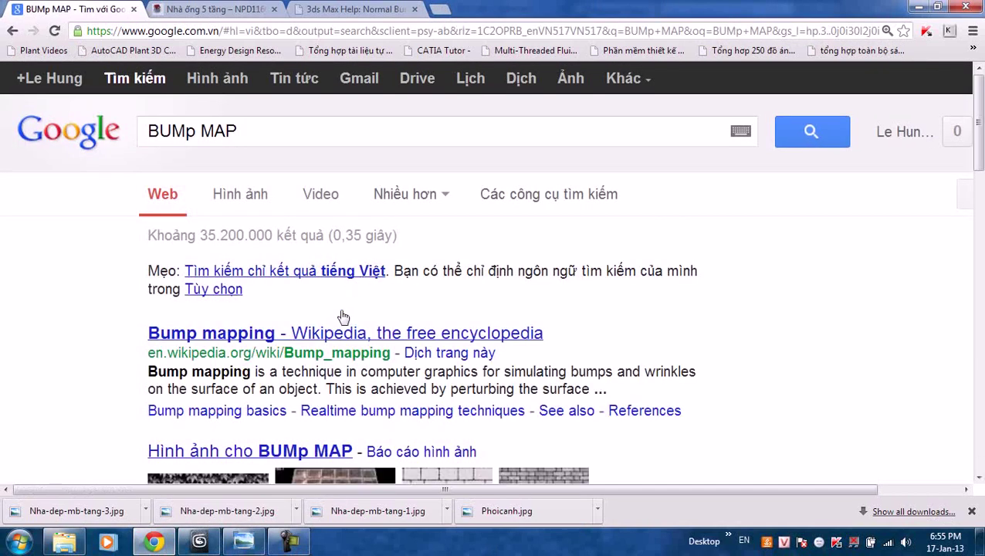
scroll(339, 318, down, 4)
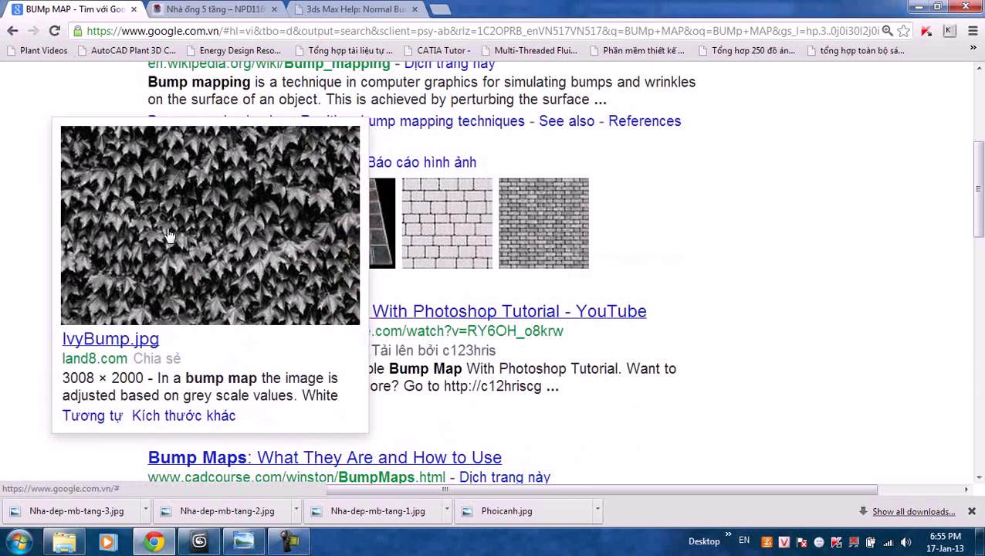
scroll(168, 235, up, 4)
- Browse the bump map image results, then minimize Chrome
click(217, 80)
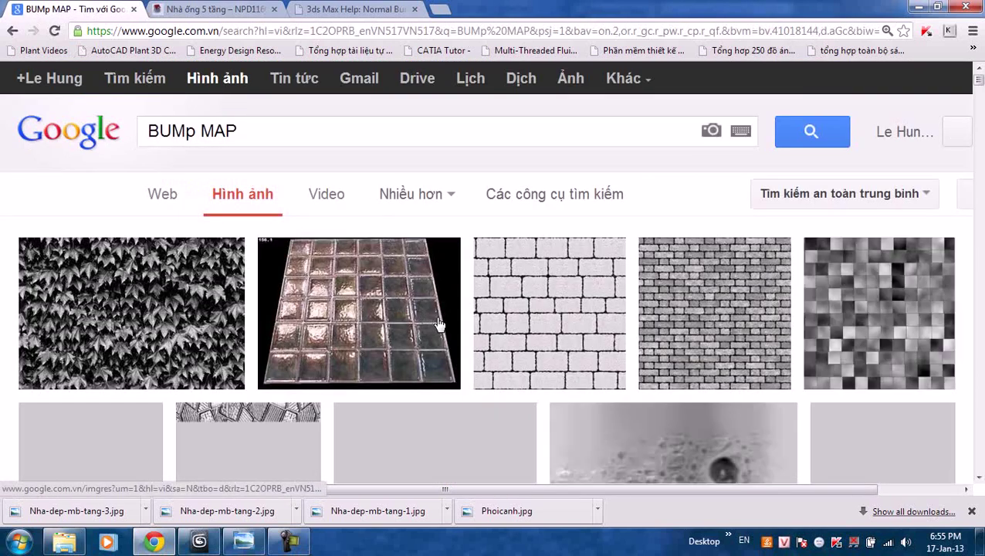
scroll(439, 322, down, 2)
mouse_move(249, 275)
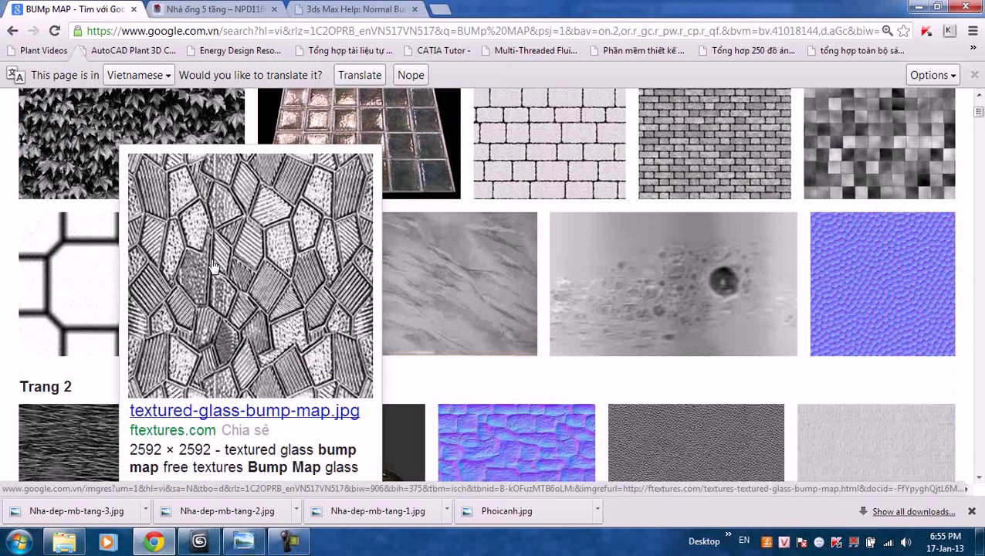
scroll(213, 265, up, 1)
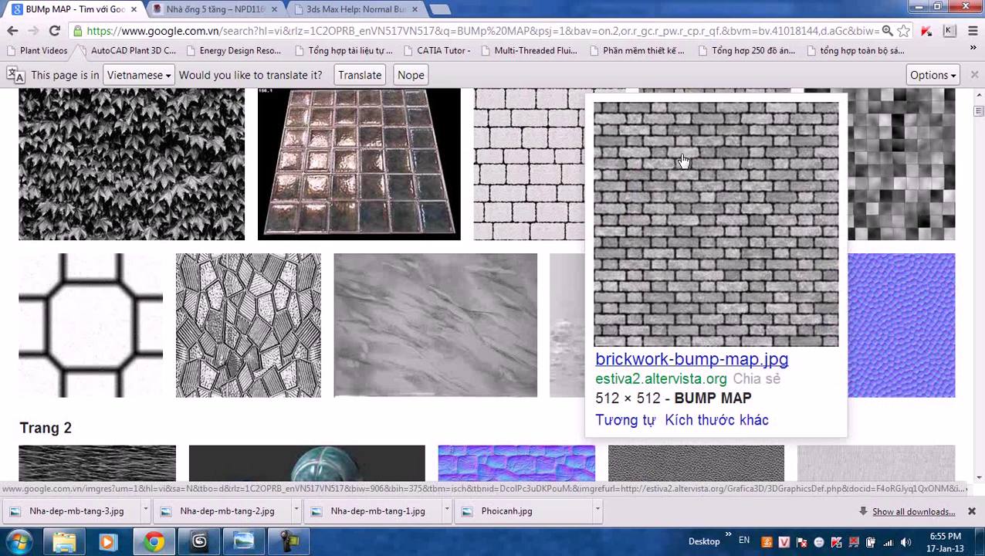
scroll(683, 160, down, 4)
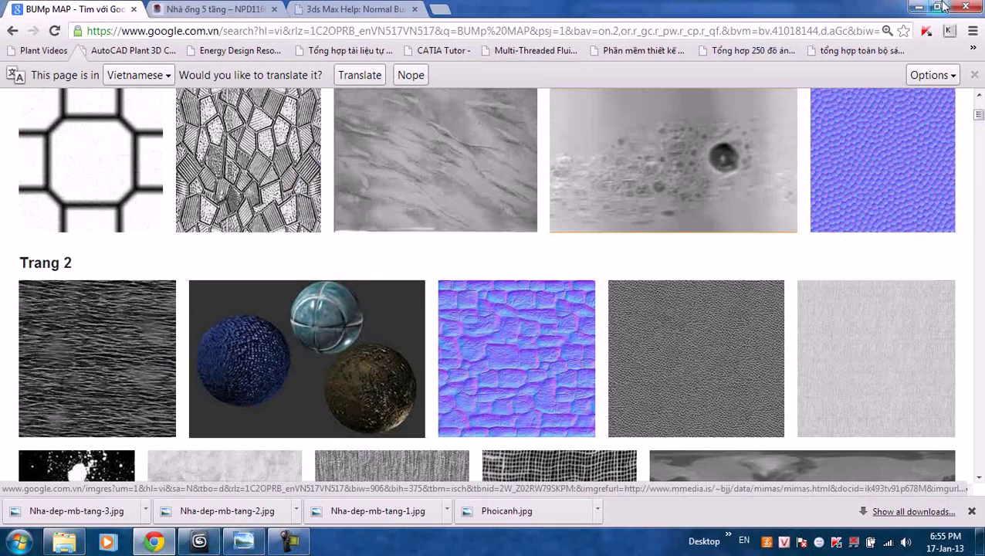
click(918, 7)
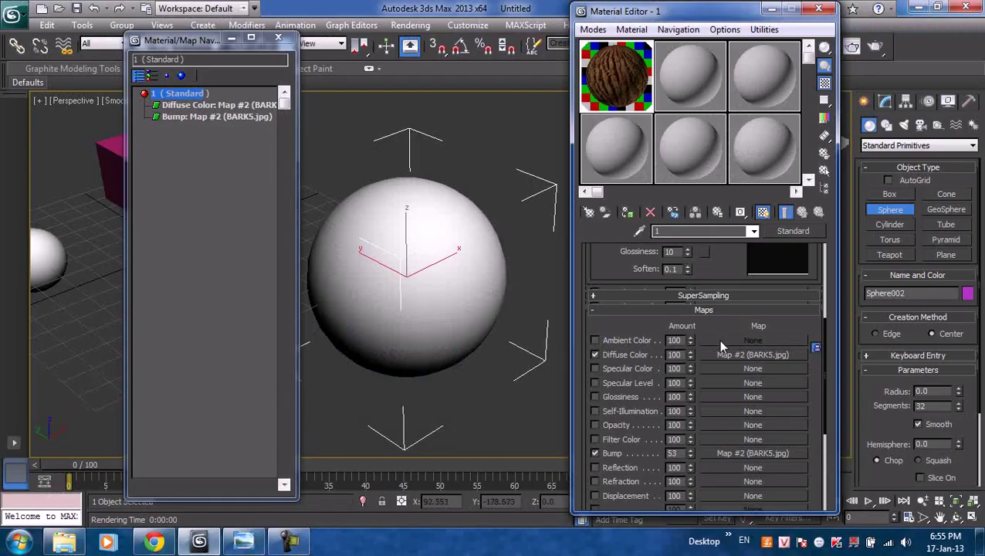
- Show Sphere002's Modify parameters and inspect its diffuse and bump maps in the navigator
drag(612, 266, 612, 384)
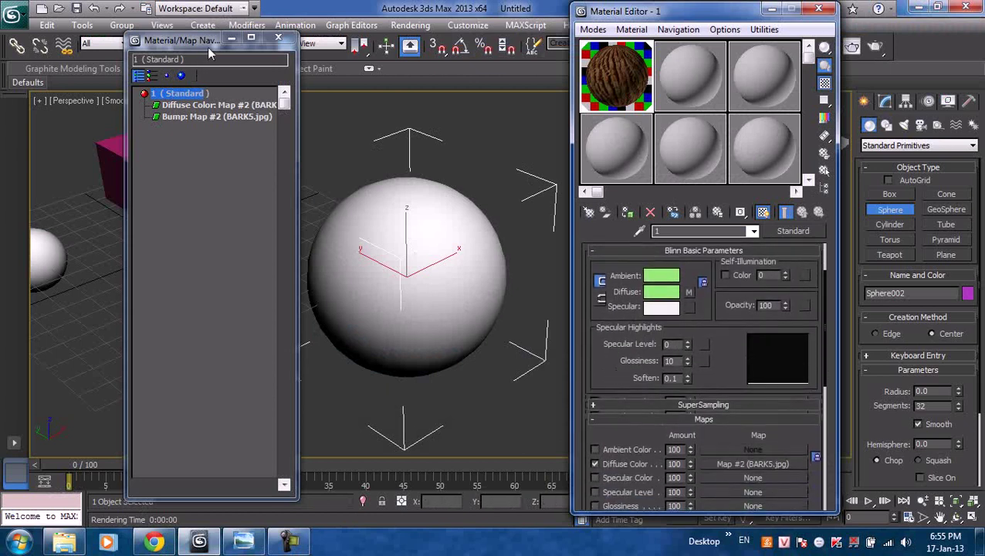
mouse_move(732, 362)
mouse_down()
mouse_move(671, 378)
mouse_move(719, 317)
mouse_up()
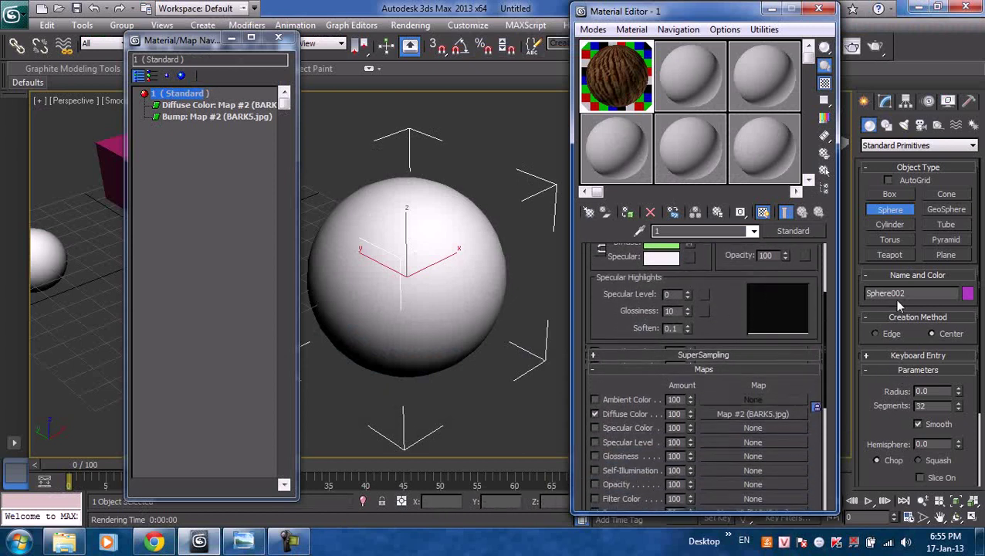
click(885, 101)
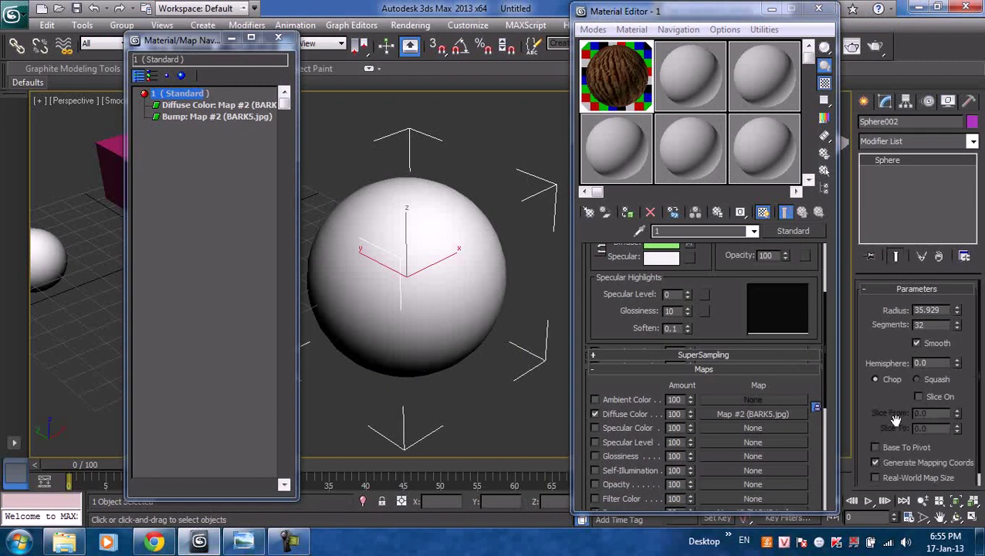
drag(888, 419, 897, 327)
click(179, 105)
click(182, 115)
click(183, 94)
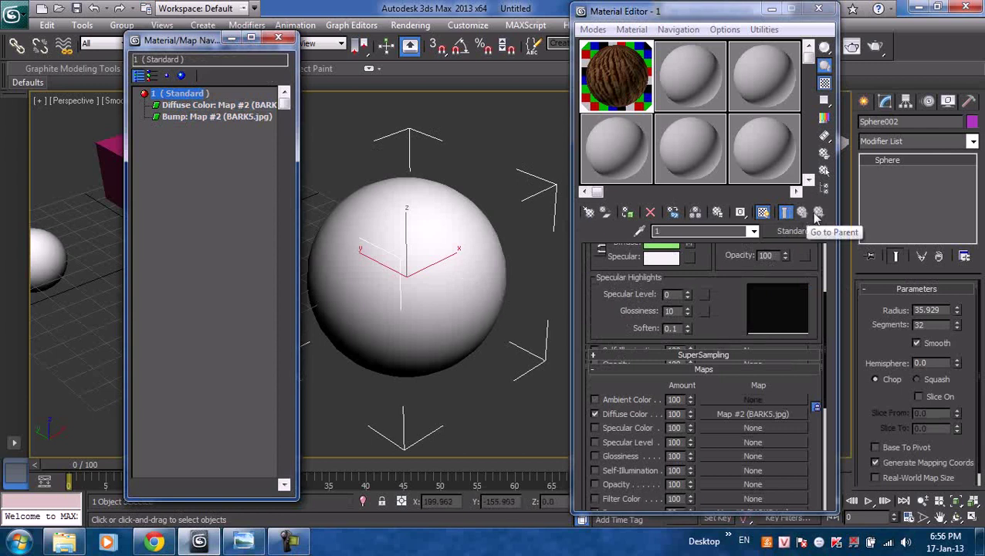
- Open the BARK5.jpg bump and diffuse bitmap settings, then return to the parent material
click(206, 117)
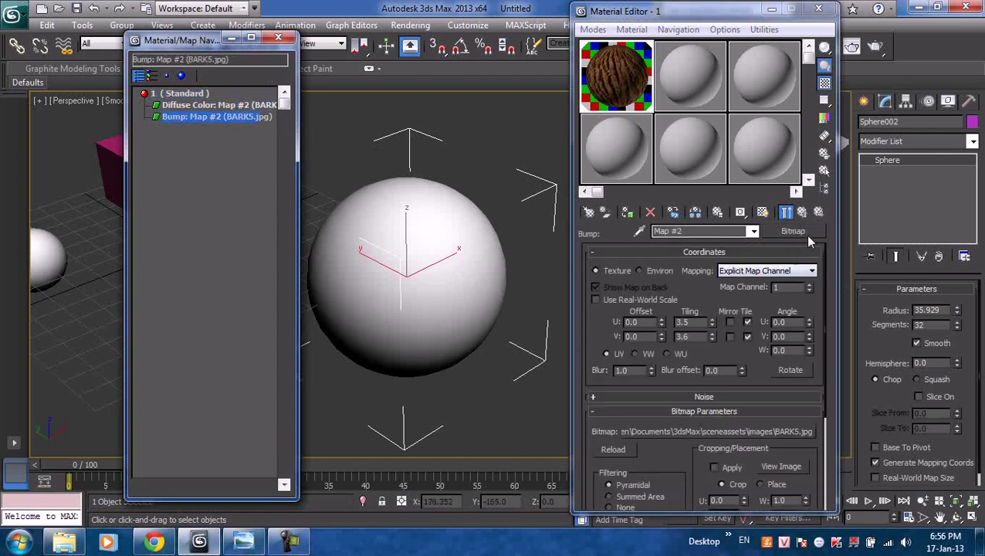
click(819, 214)
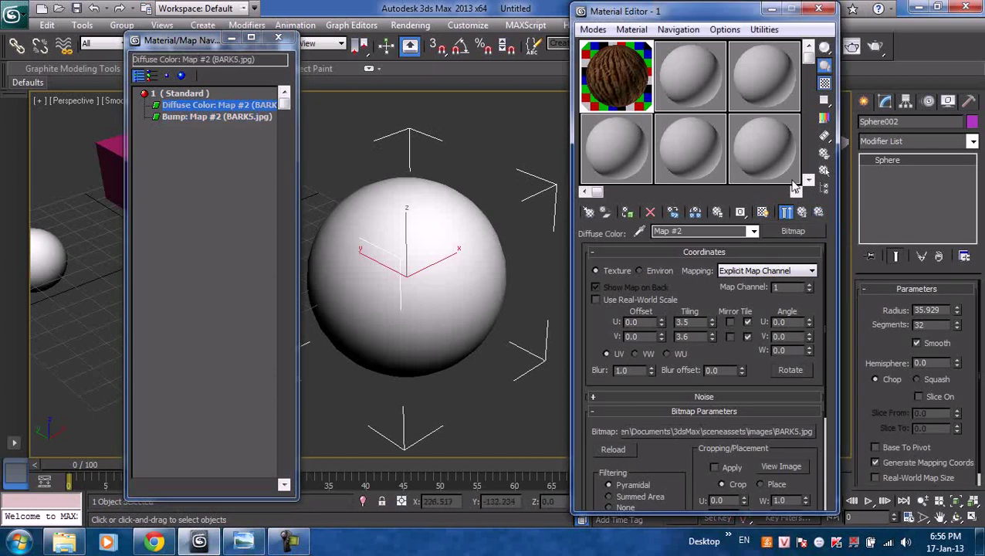
click(819, 214)
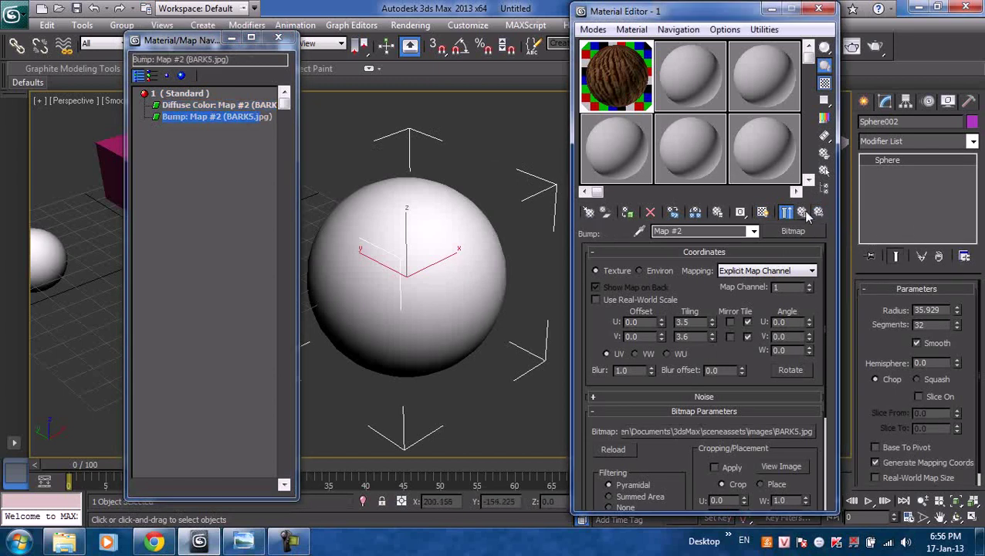
click(803, 213)
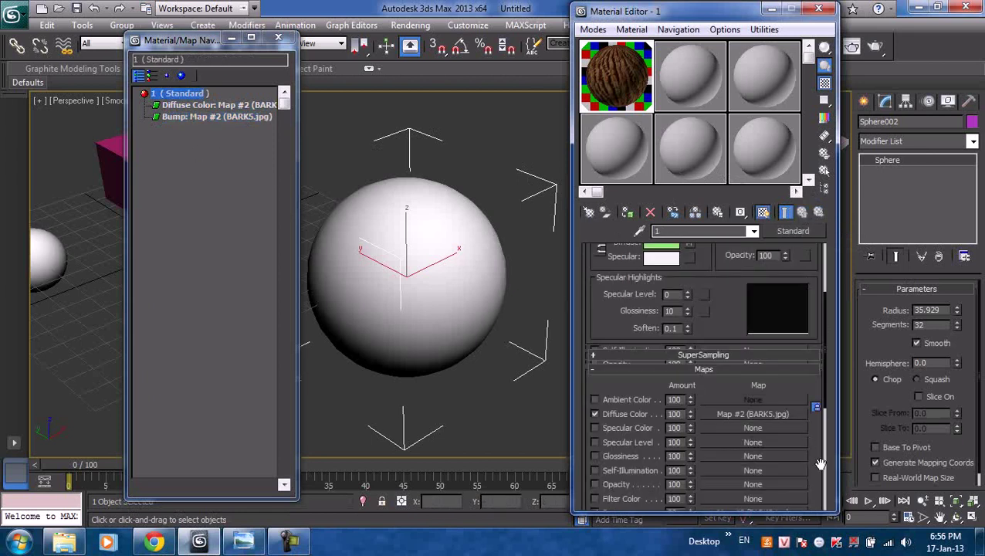
drag(641, 392, 634, 353)
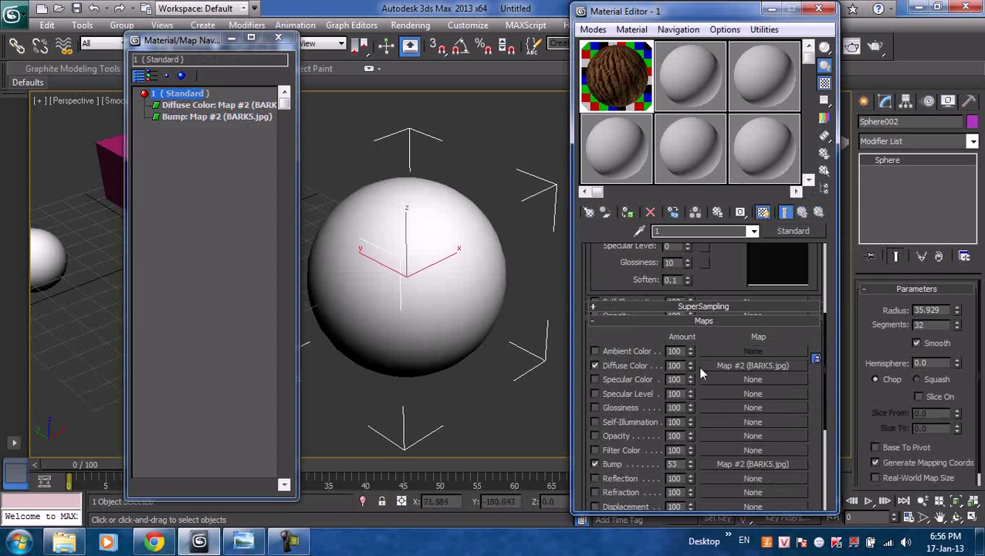
scroll(645, 322, up, 5)
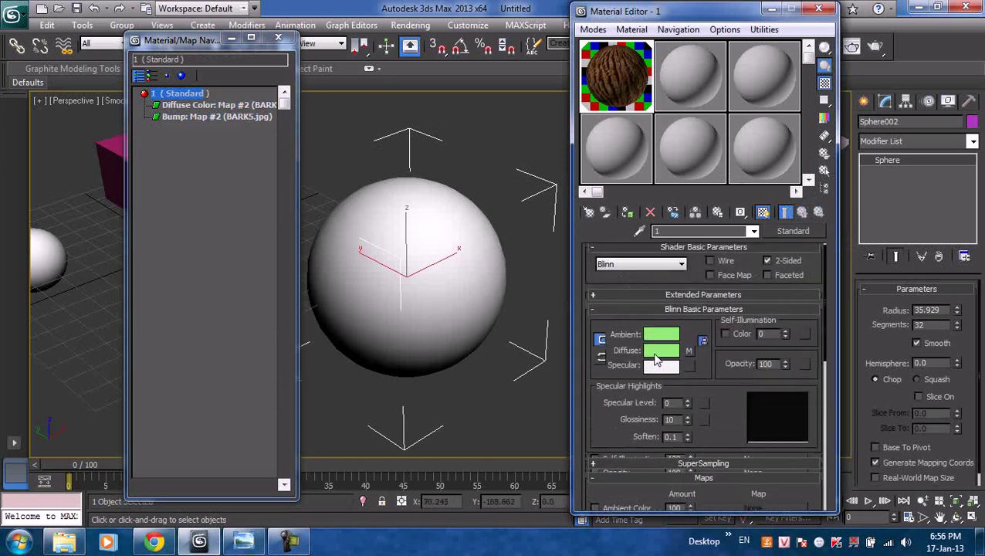
- Open the Diffuse colour picker in material 1's Blinn Basic Parameters
click(655, 354)
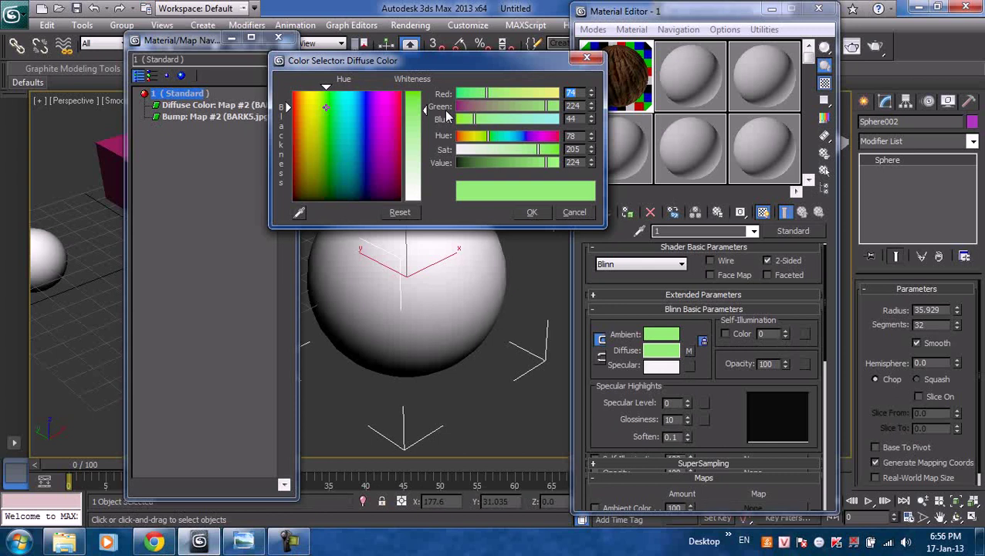
- Replace the Google query with an 'alpha channel' image search and scroll the results
click(154, 542)
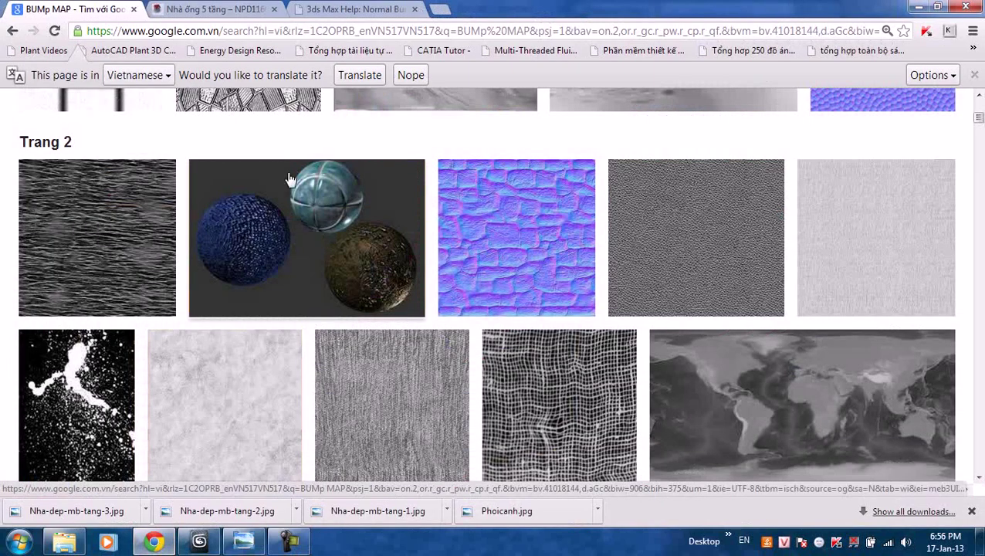
scroll(290, 180, up, 2)
scroll(289, 180, up, 4)
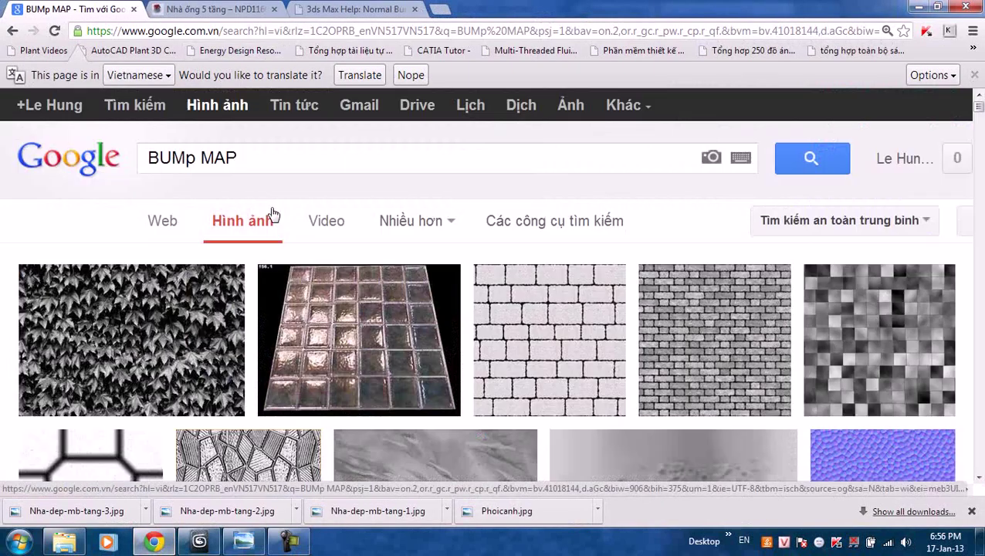
triple_click(142, 159)
text(alpha chan)
text(el)
key(BackSpace)
key(BackSpace)
text(nel)
key(Return)
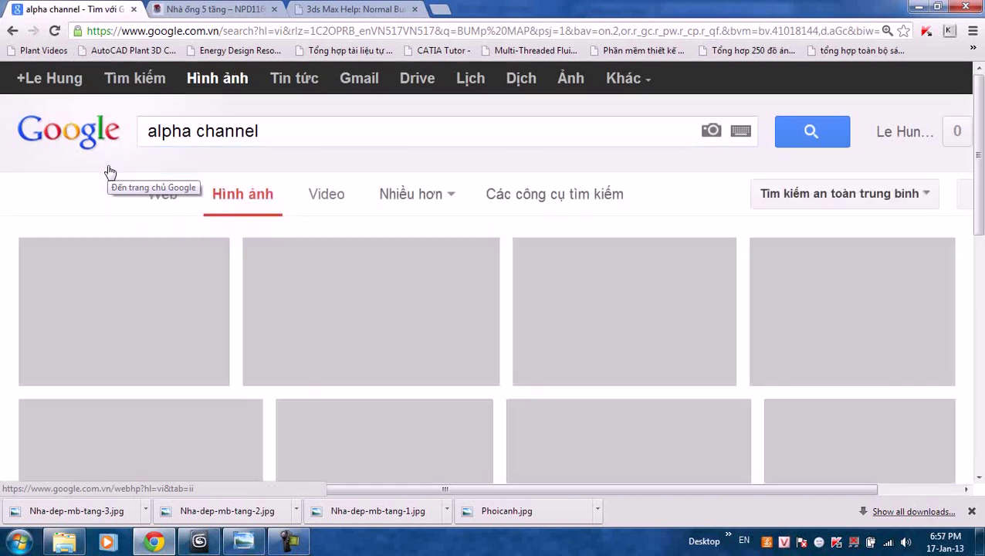
scroll(405, 259, down, 2)
scroll(404, 260, down, 1)
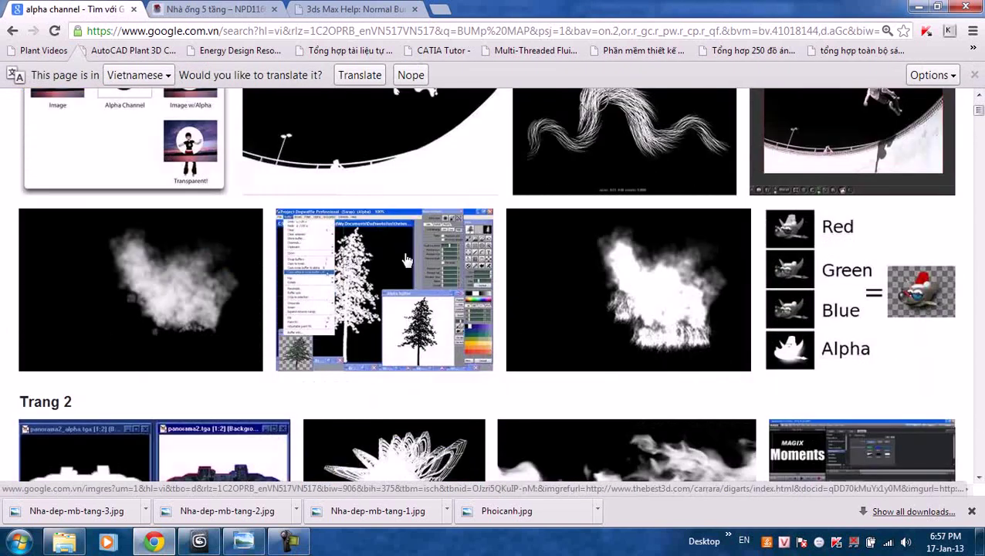
scroll(404, 260, down, 1)
- Open the image example showing red, green, blue and alpha channels
scroll(405, 259, down, 1)
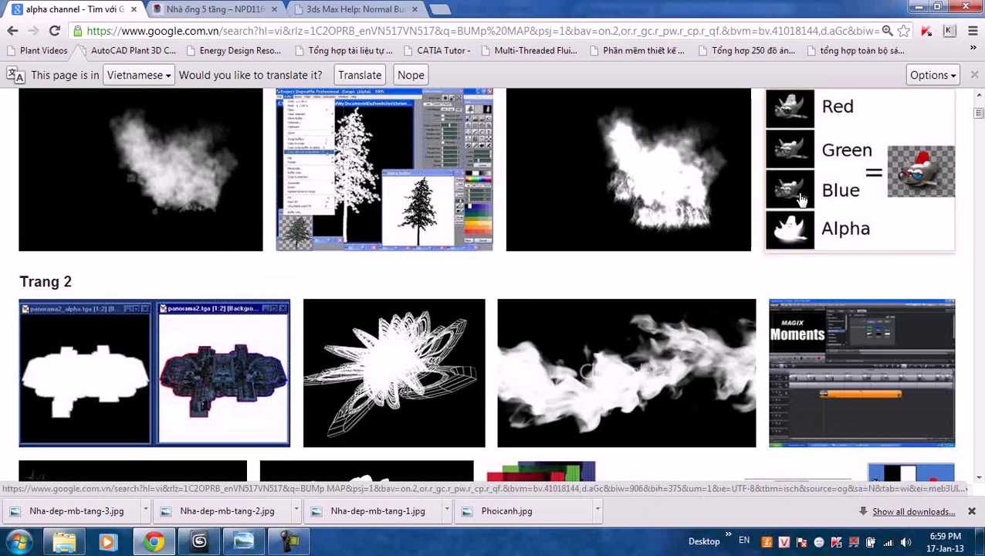
scroll(803, 191, up, 1)
mouse_move(860, 170)
click(779, 268)
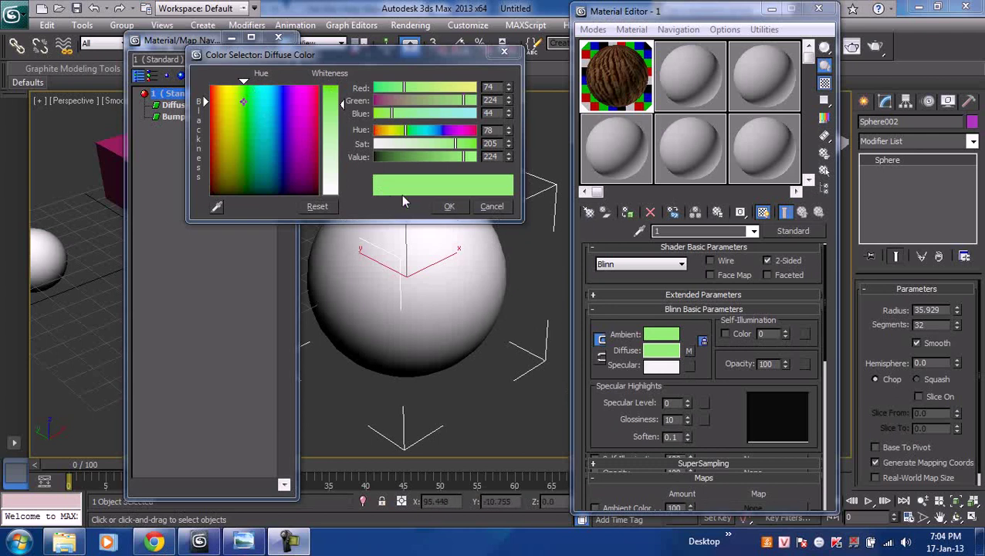
- Keep the green diffuse colour and confirm the specular colour unchanged at grey 230
click(450, 207)
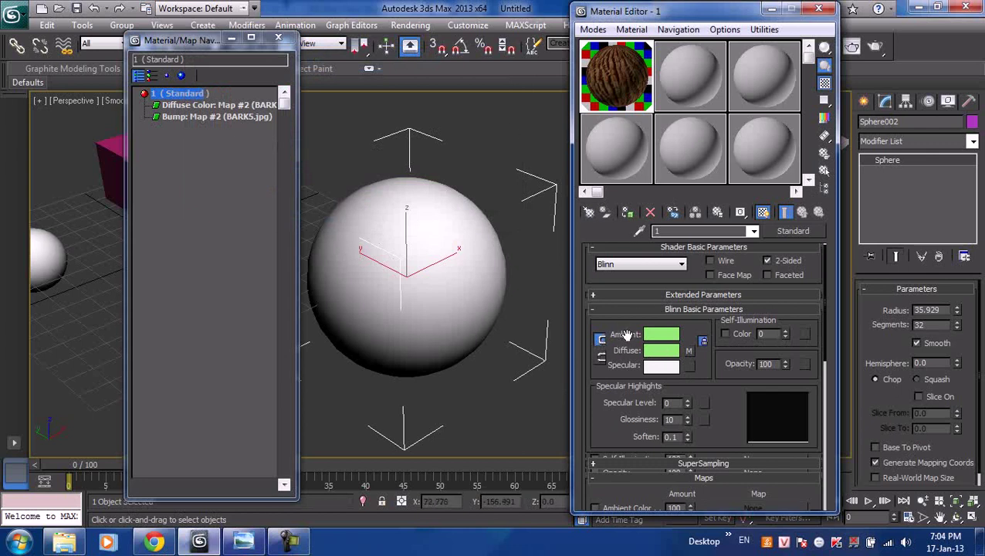
click(662, 369)
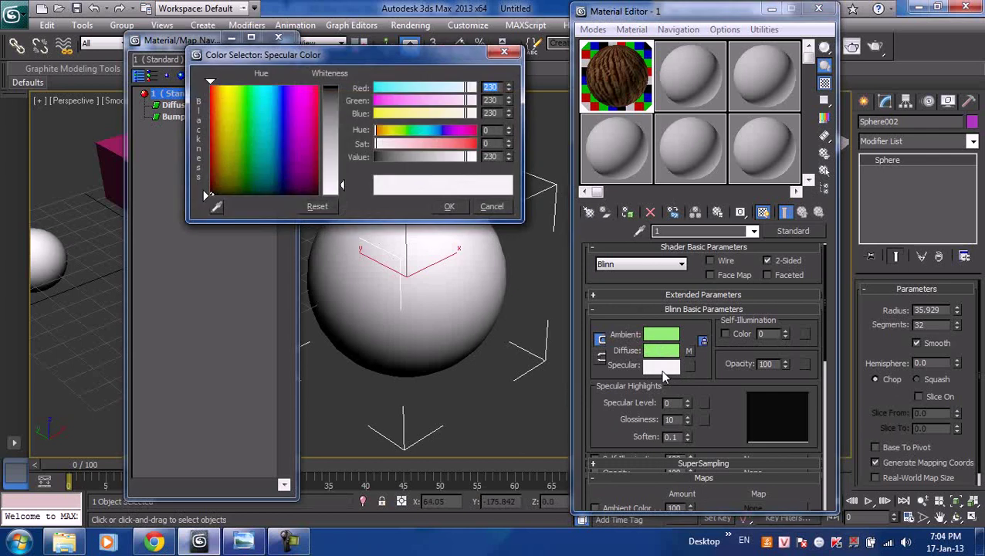
click(451, 205)
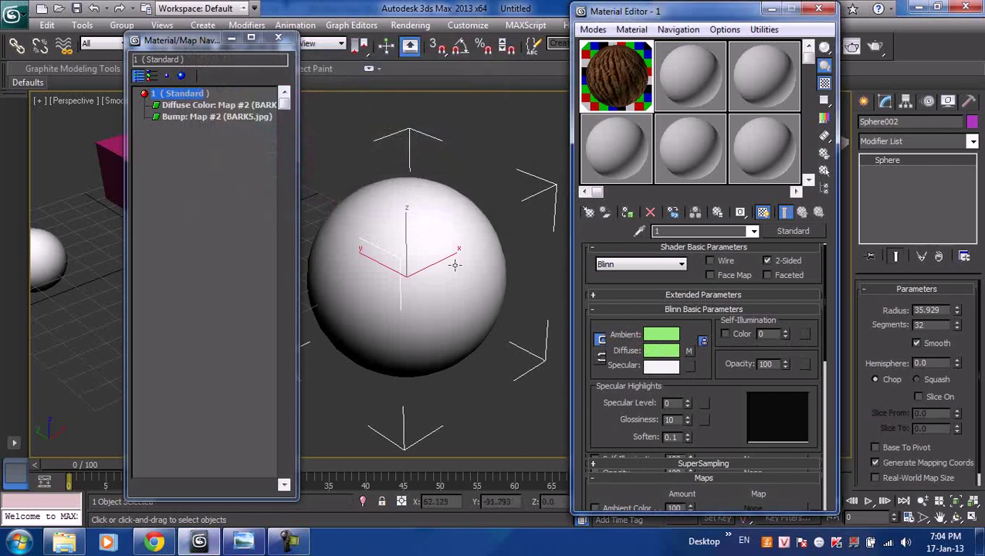
- Try the Metal shader, raising specular level to 121 and adjusting glossiness
click(625, 266)
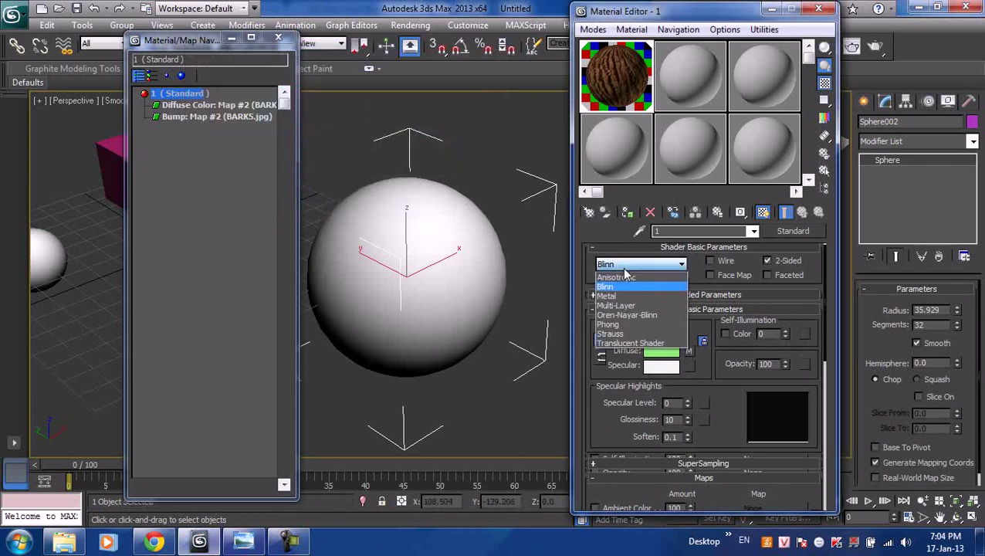
click(607, 296)
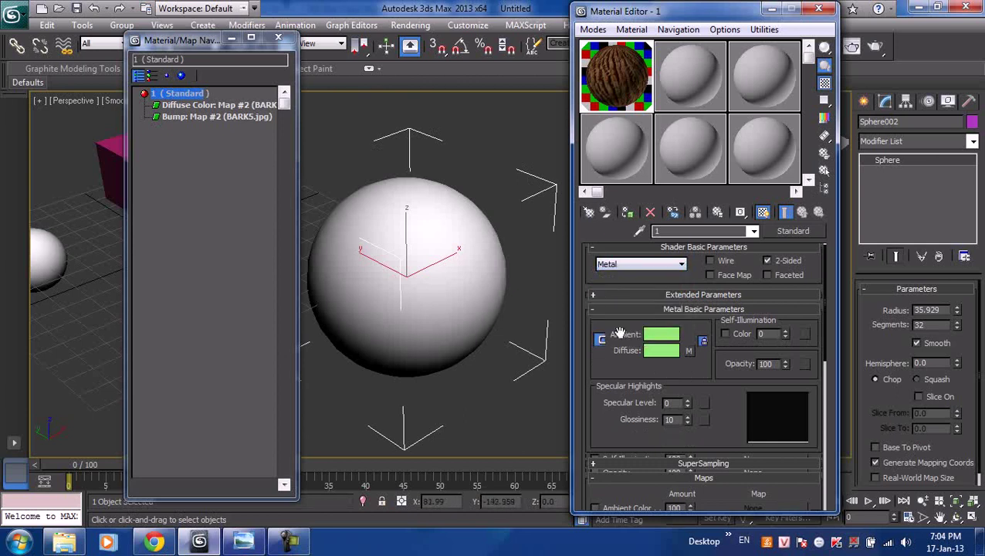
scroll(618, 333, down, 3)
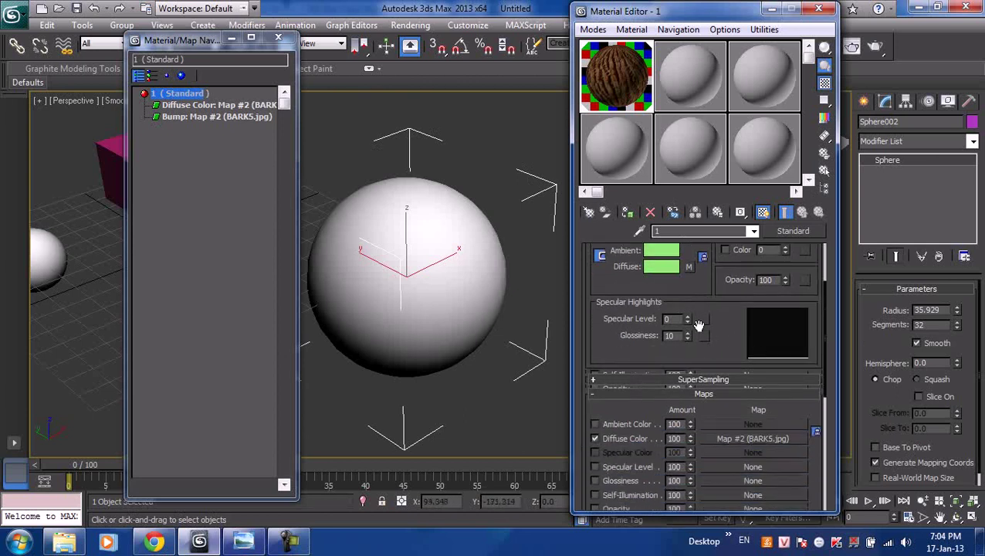
drag(688, 320, 700, 229)
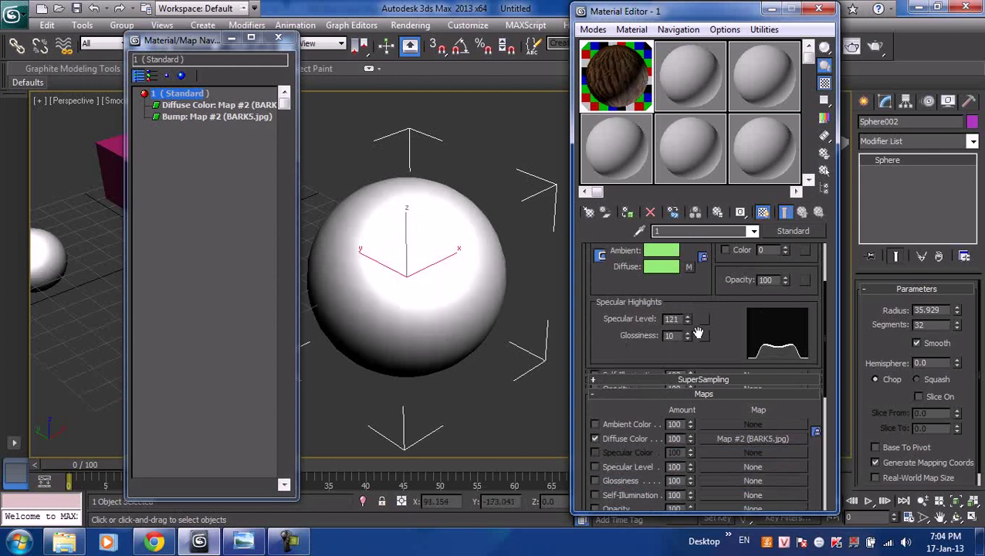
drag(687, 335, 690, 293)
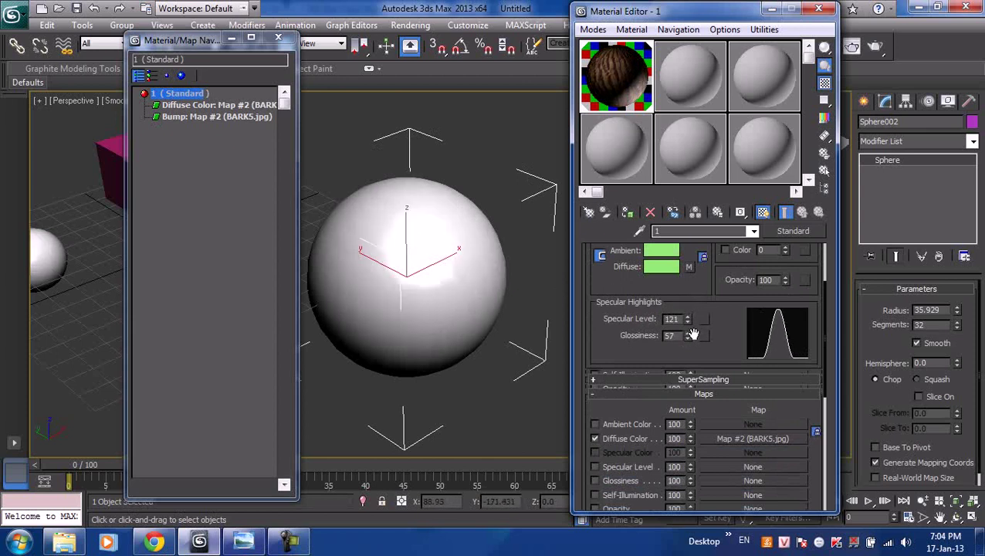
mouse_move(688, 335)
mouse_down()
mouse_move(688, 322)
mouse_move(688, 334)
mouse_up()
drag(628, 282, 628, 358)
- Switch to the Anisotropic shader with specular level 74 and anisotropy 100
click(637, 252)
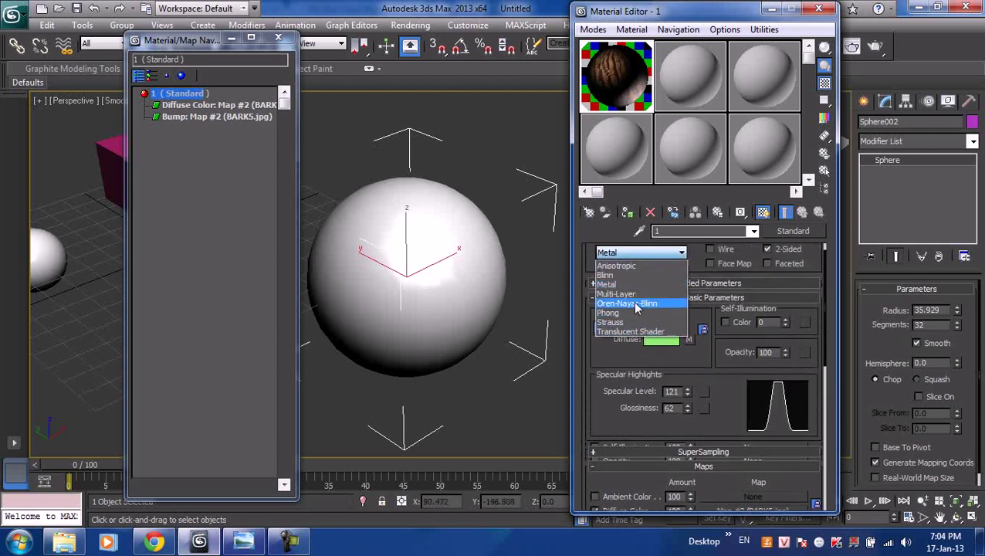
click(630, 266)
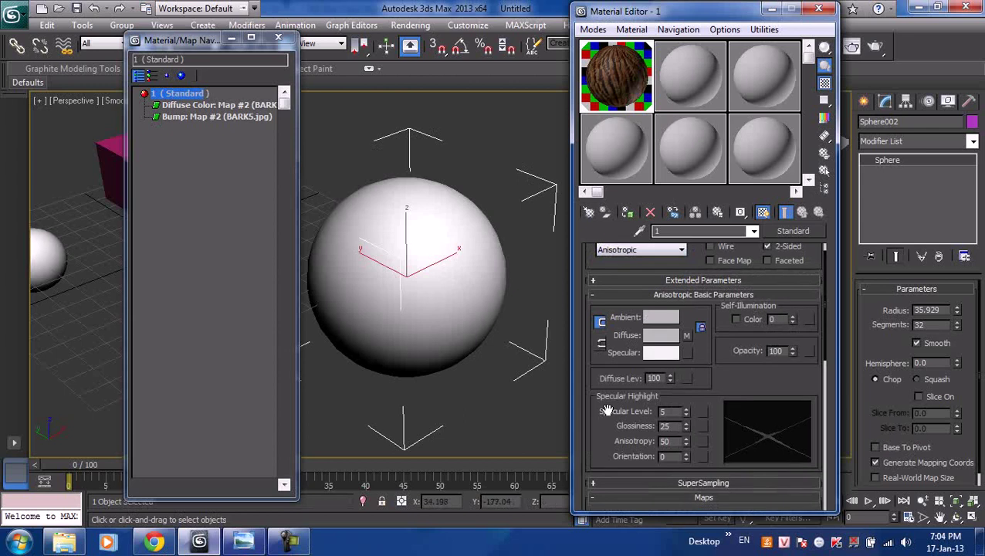
scroll(614, 363, down, 2)
drag(605, 386, 606, 360)
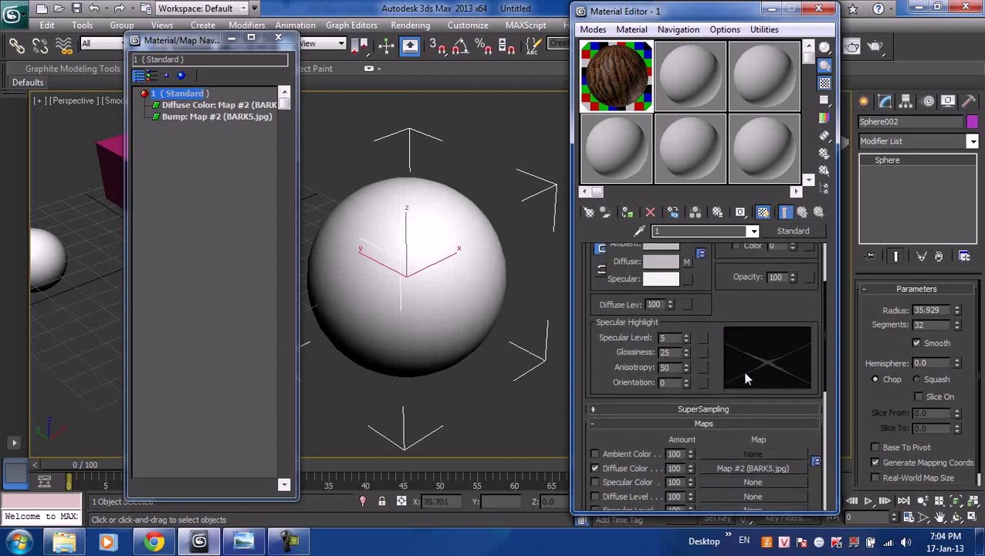
drag(685, 338, 695, 284)
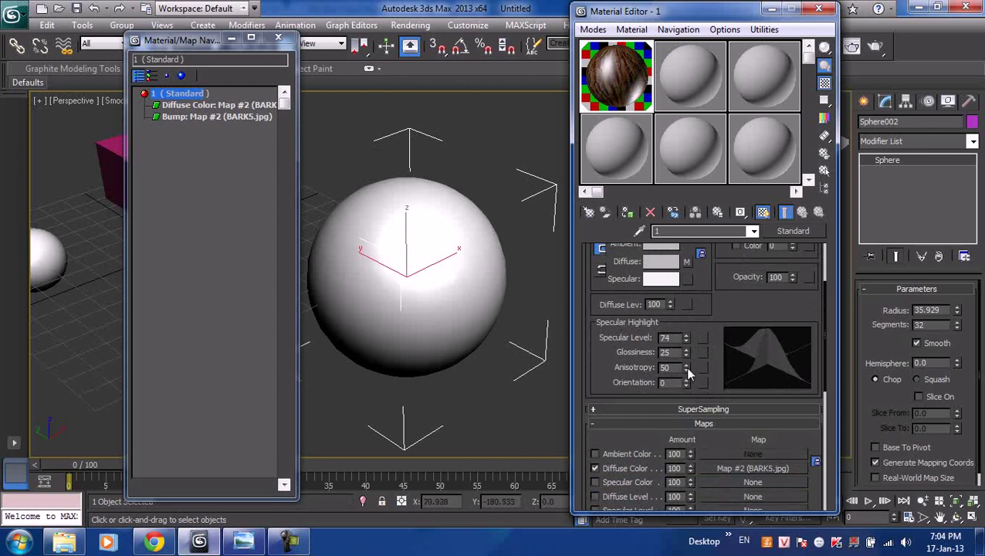
drag(685, 363, 687, 332)
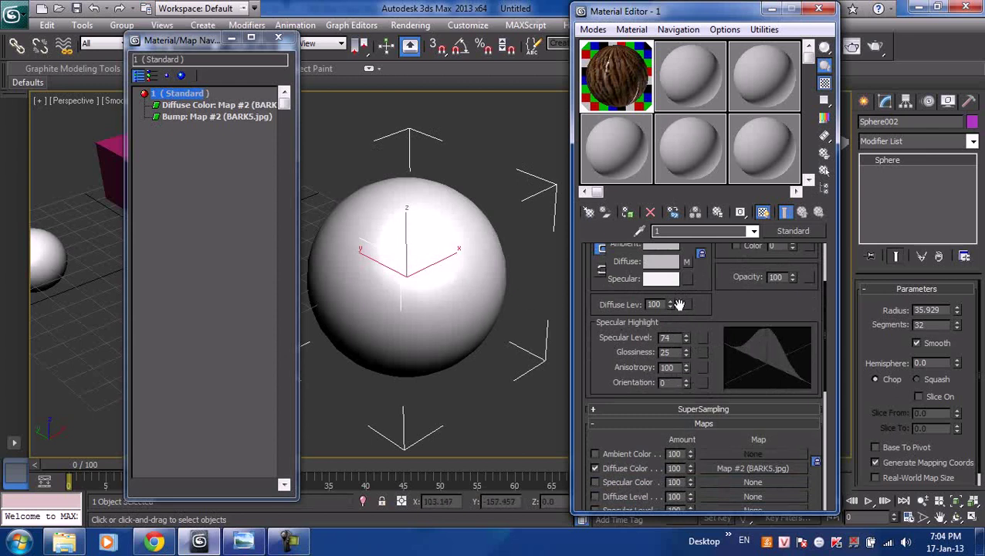
mouse_move(684, 383)
mouse_down()
mouse_move(699, 352)
mouse_move(687, 353)
mouse_up()
- Tune the highlight to orientation 57, specular level 62 and anisotropy 43
drag(616, 374, 613, 401)
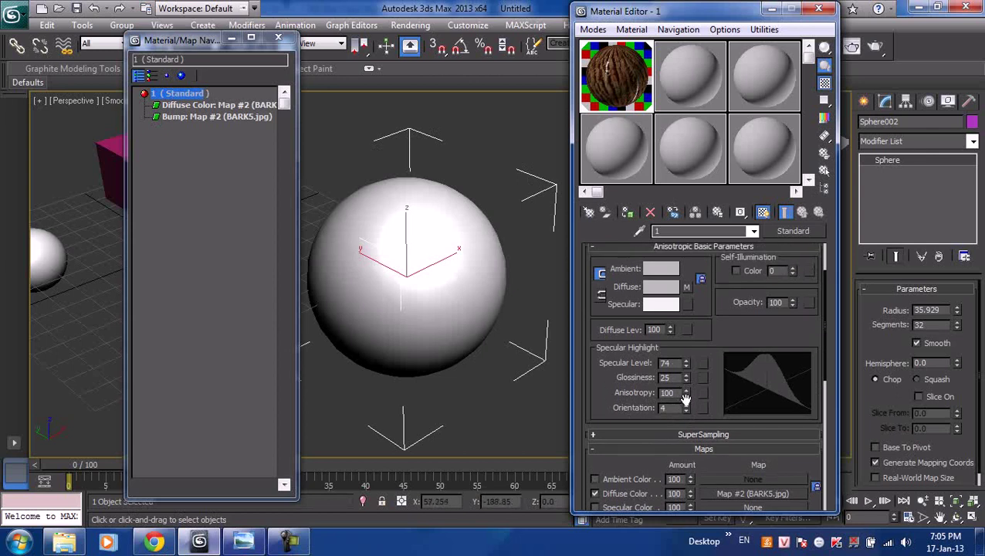
drag(686, 409, 694, 367)
click(685, 365)
drag(685, 362, 689, 396)
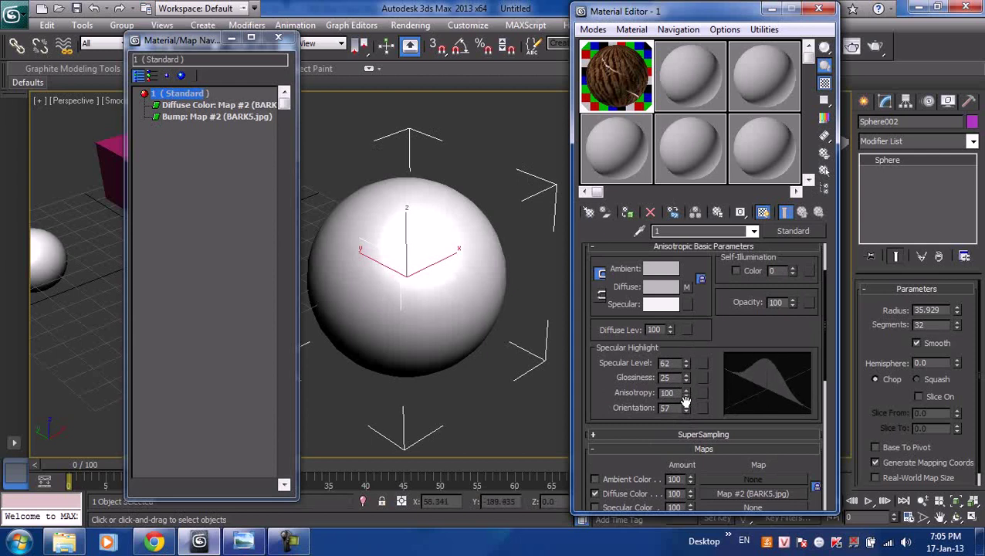
drag(686, 396, 680, 454)
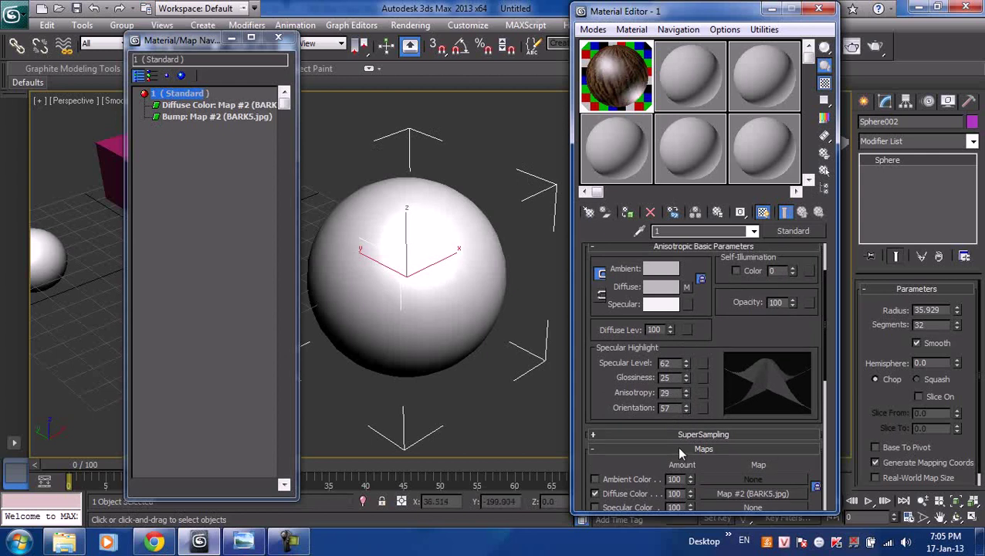
drag(686, 395, 688, 422)
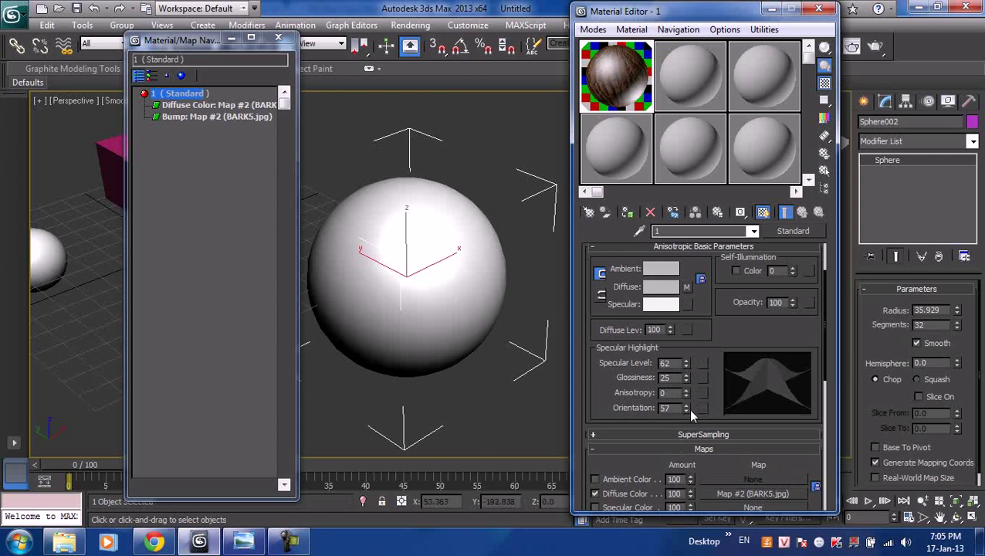
drag(685, 388, 687, 375)
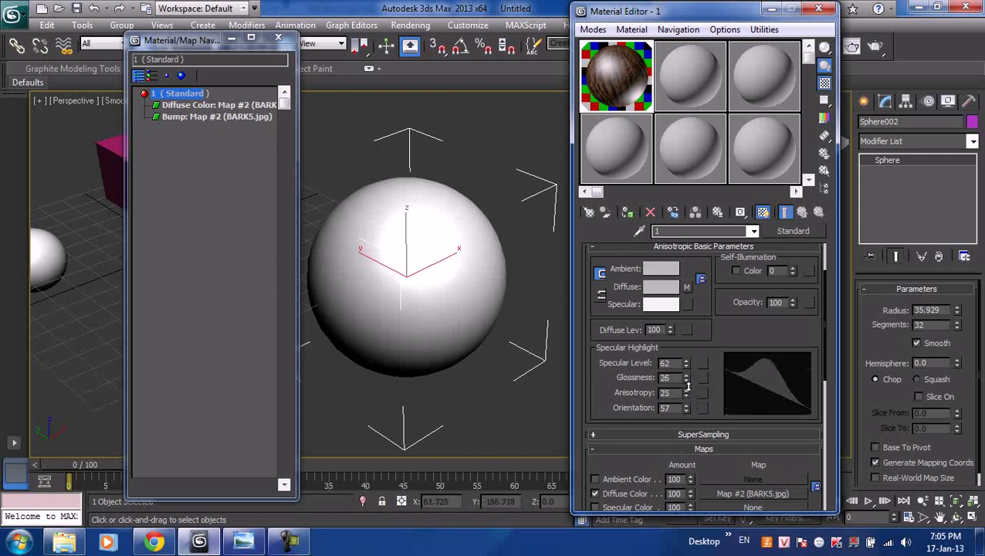
- Preview the material enlarged; set glossiness 71, specular level 111, higher anisotropy, orientation 133
double_click(612, 74)
drag(207, 157, 331, 76)
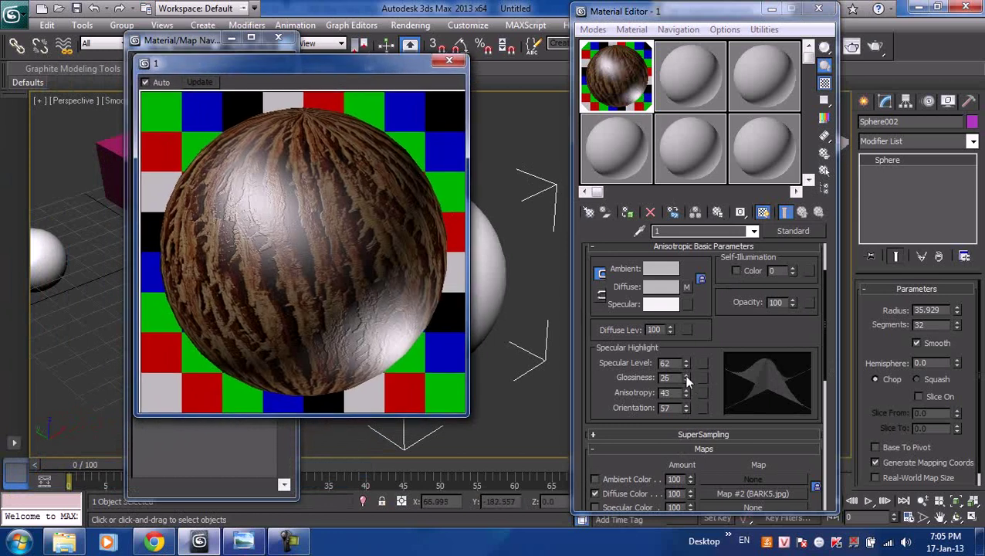
drag(686, 377, 693, 341)
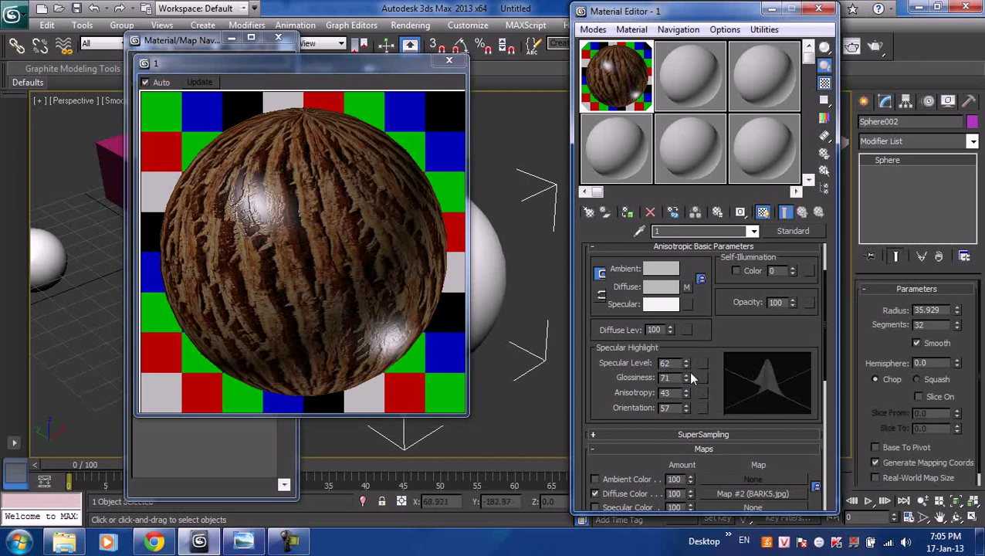
drag(683, 359, 685, 327)
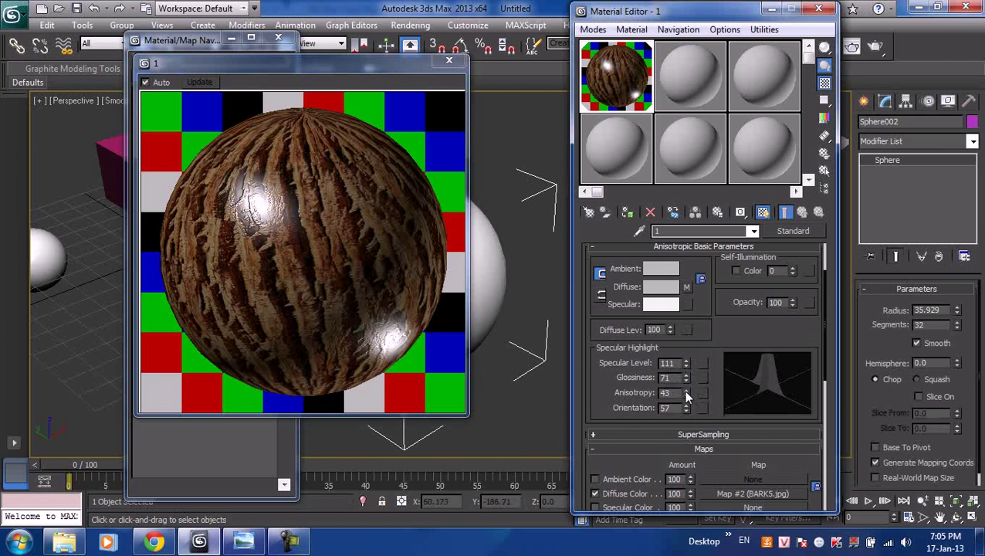
mouse_move(685, 395)
mouse_down()
mouse_move(690, 373)
mouse_move(687, 380)
mouse_up()
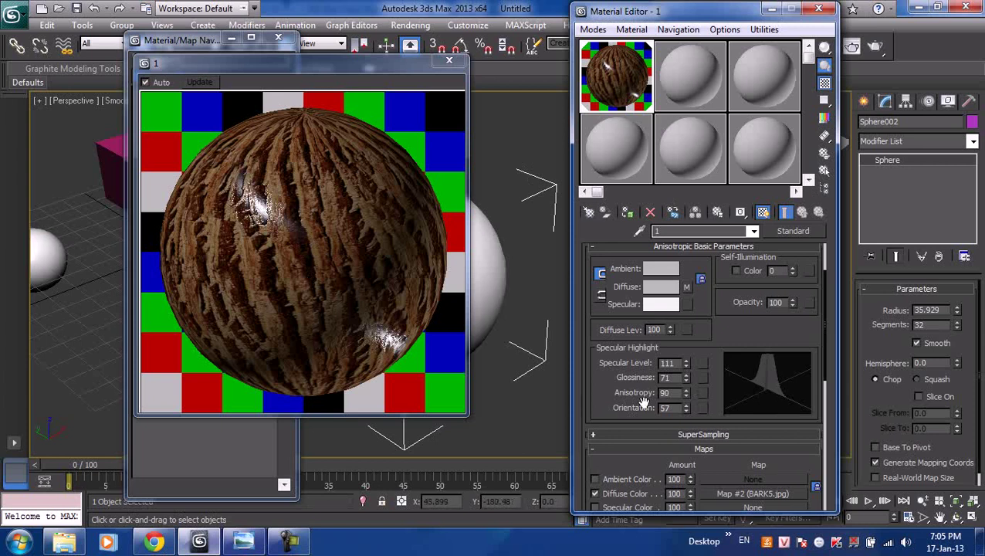
drag(686, 410, 686, 349)
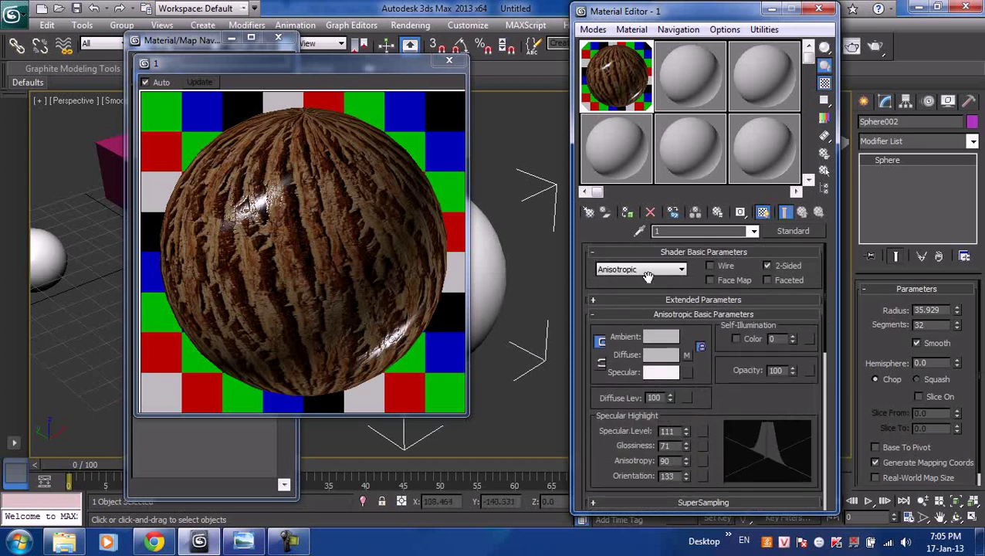
- Change the shader to Multi-Layer and minimise the Material Editor
click(644, 276)
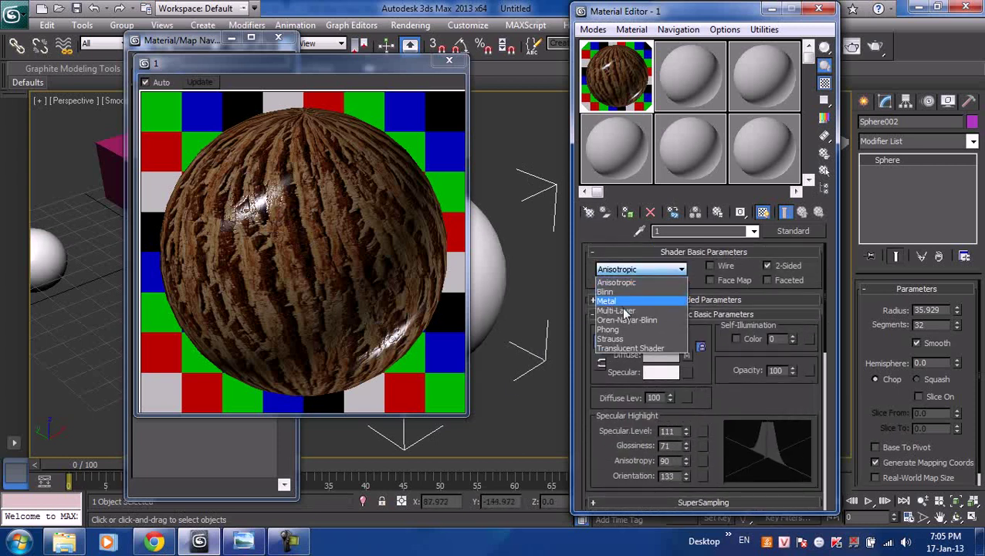
click(617, 310)
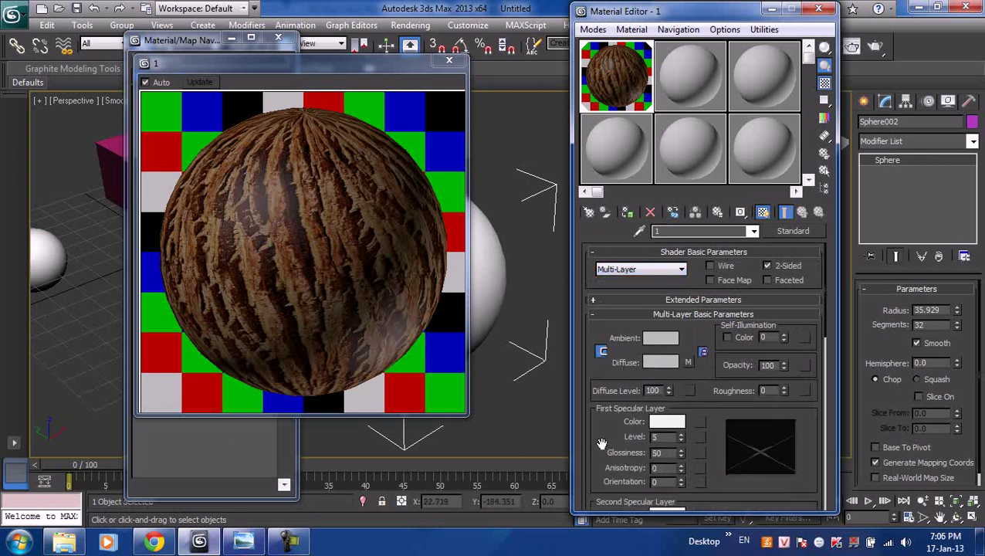
scroll(610, 455, down, 3)
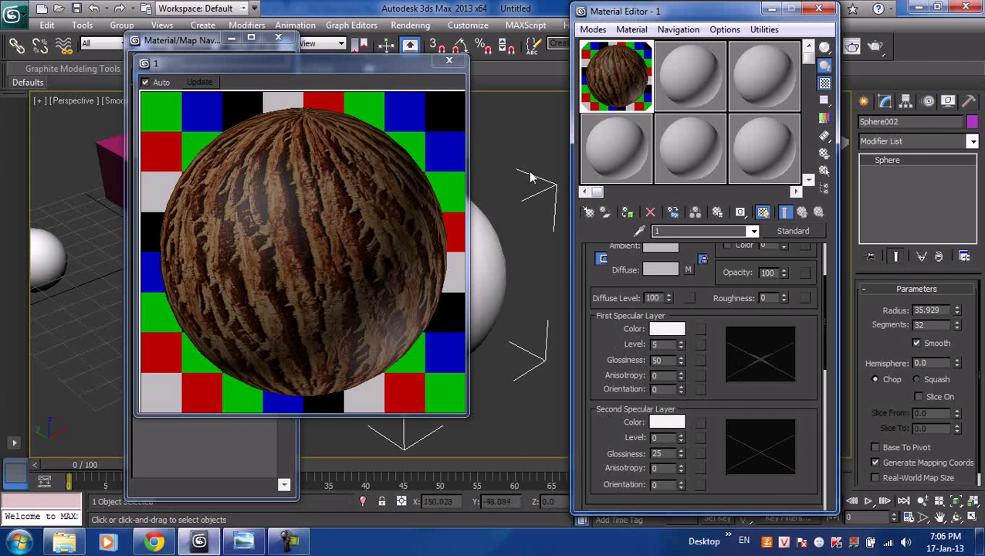
click(770, 9)
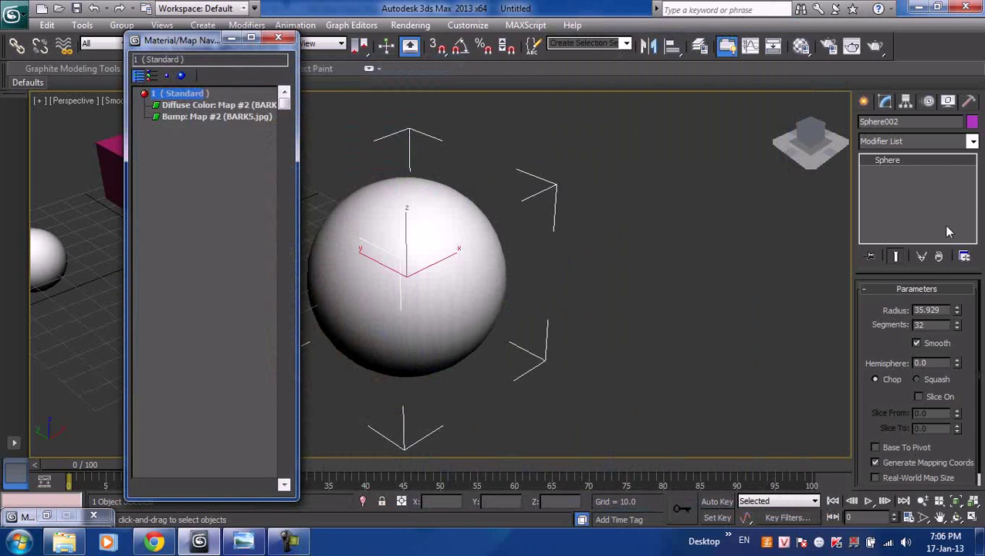
- Add a UVW Map modifier to Sphere002 and set its mapping to Spherical
click(892, 143)
scroll(899, 312, down, 3)
scroll(899, 316, down, 5)
scroll(897, 324, down, 6)
scroll(897, 332, down, 5)
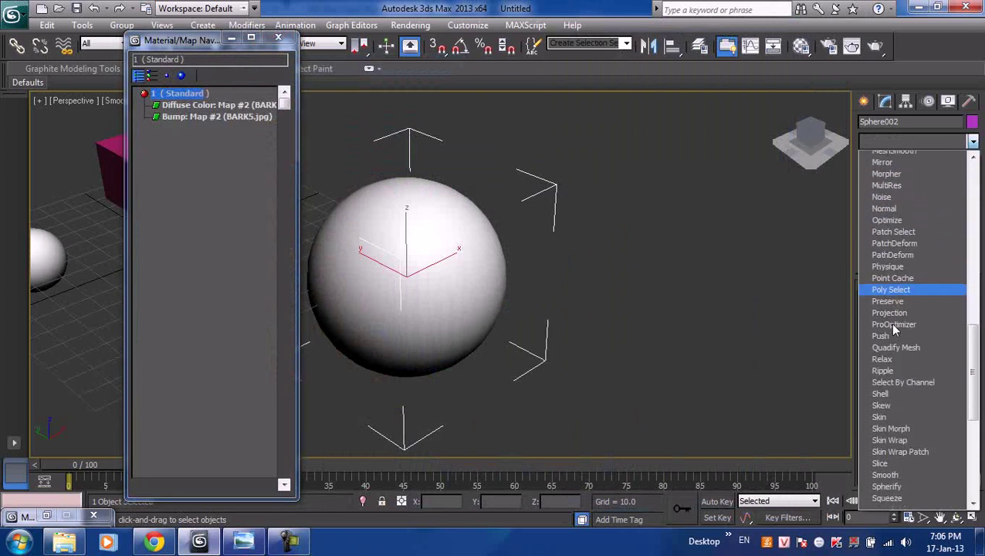
scroll(894, 343, down, 6)
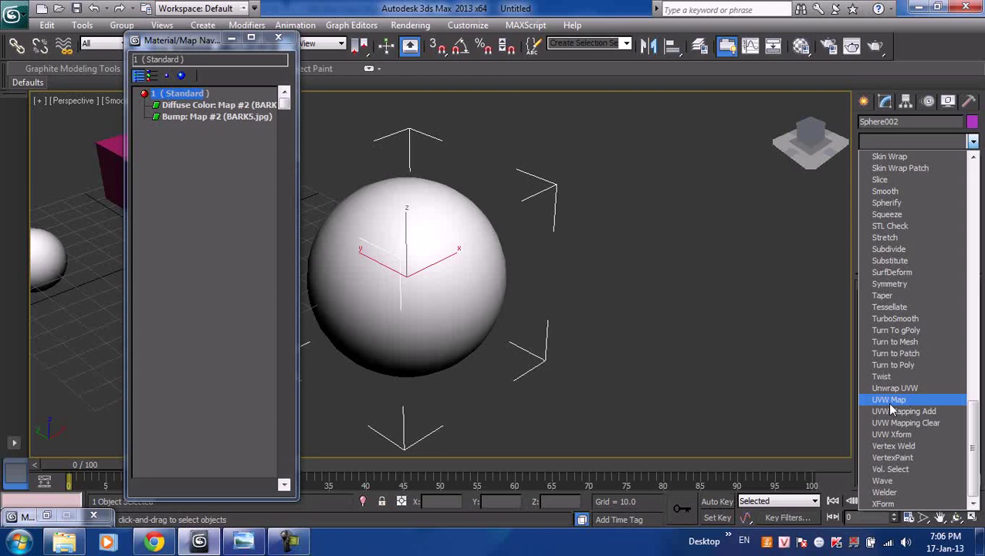
click(890, 401)
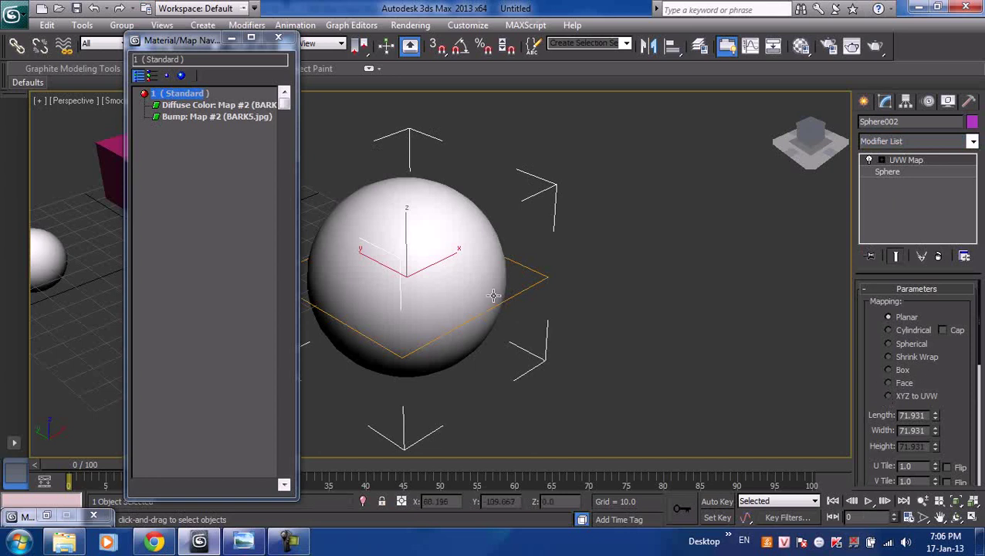
click(888, 343)
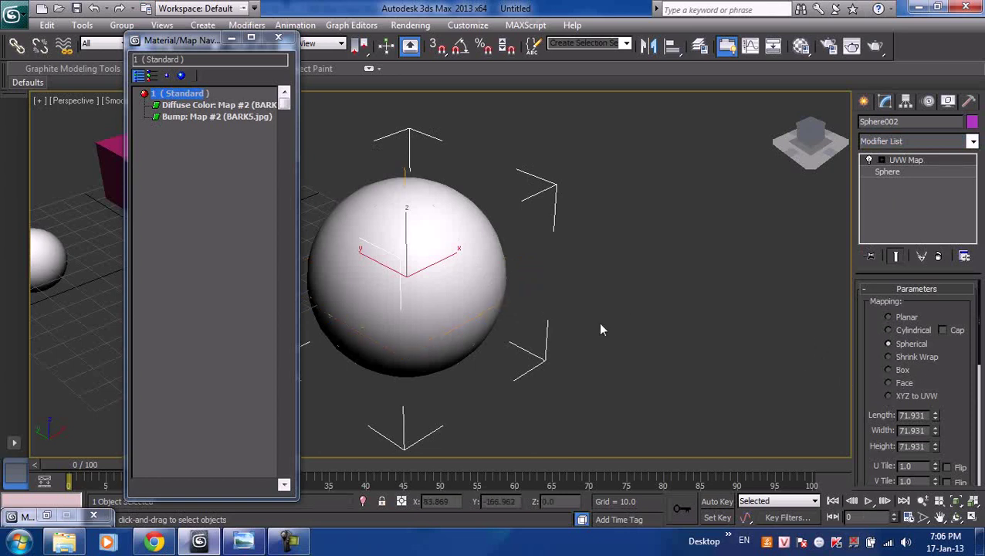
click(648, 217)
click(446, 238)
- Create a GeoSphere to the right of the white sphere (radius 38.865, 4 segments, Icosa)
click(755, 330)
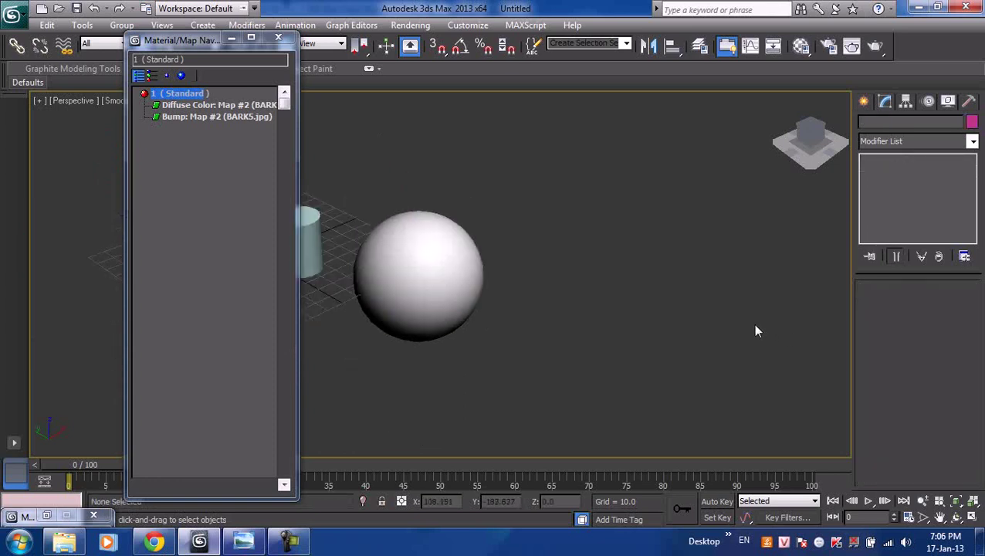
click(864, 101)
click(945, 209)
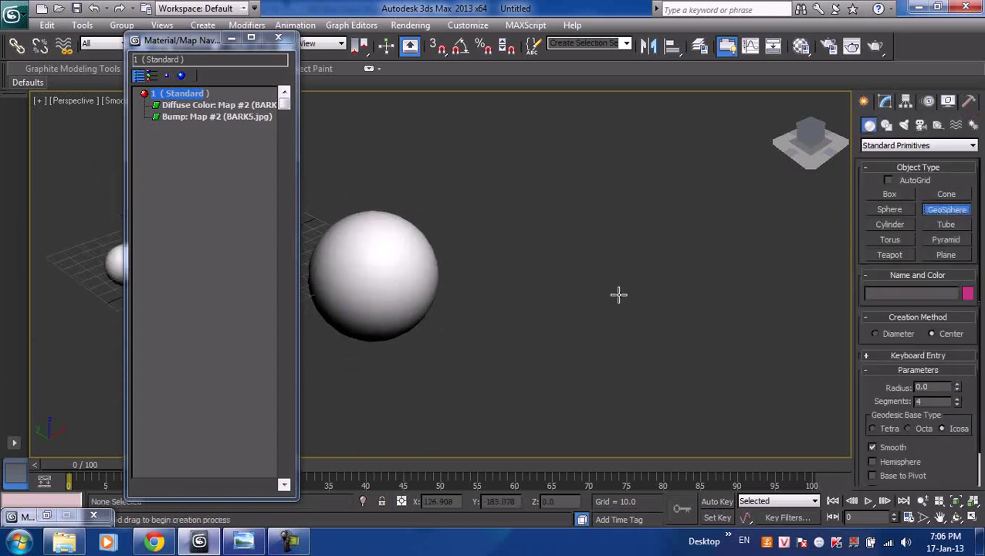
drag(621, 294, 641, 264)
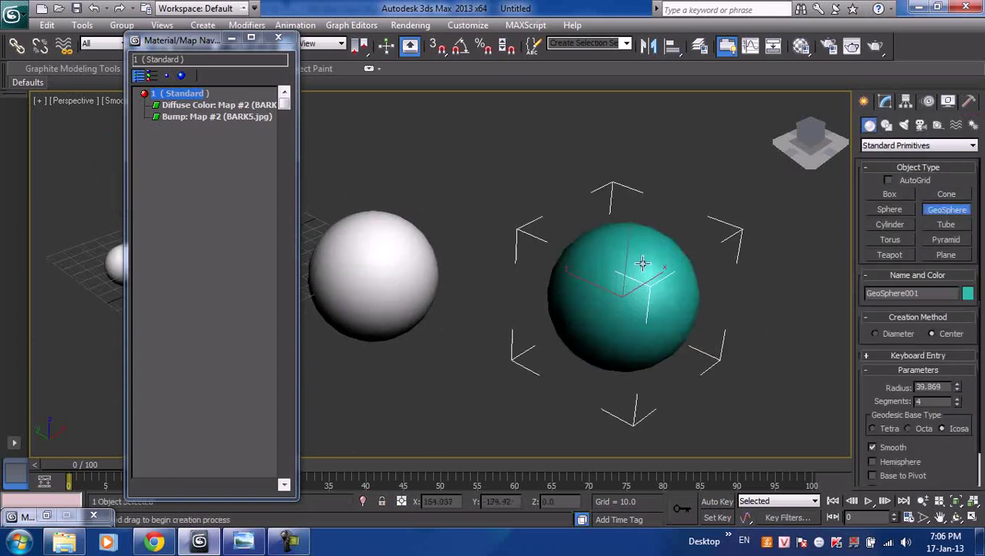
- Close the Material/Map Navigator and restore the minimised Material Editor
click(170, 97)
click(278, 38)
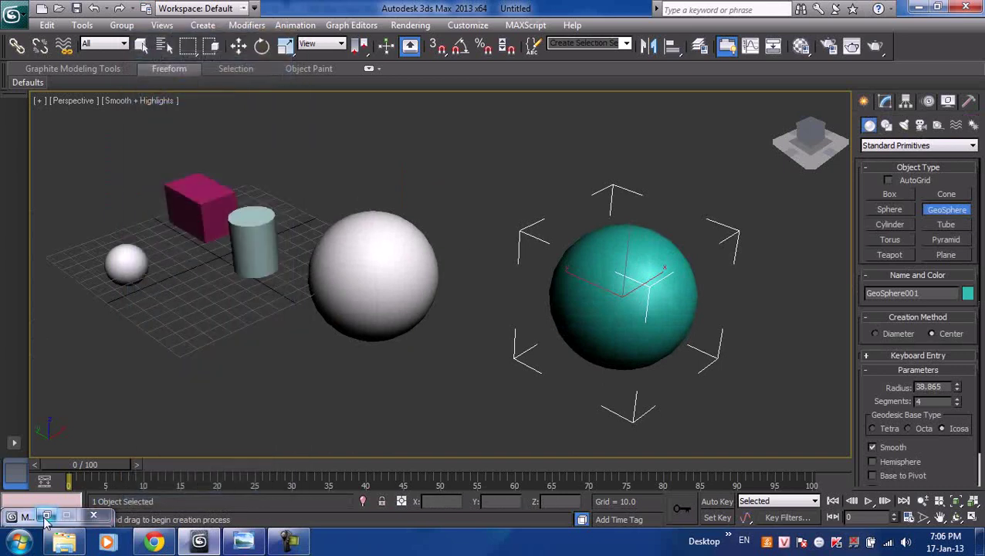
click(46, 516)
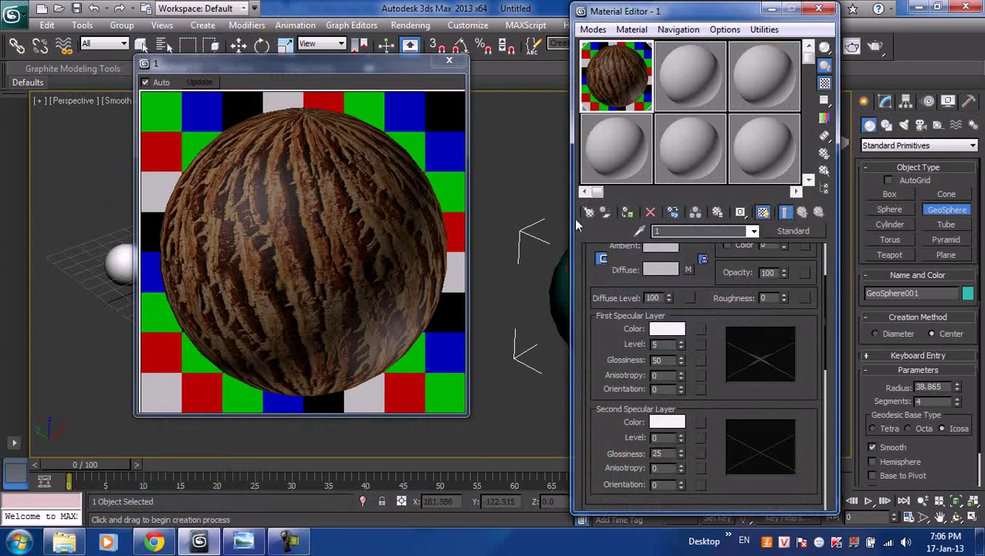
- Apply the bark material to the new GeoSphere and show it shaded in the viewport
click(449, 60)
click(629, 214)
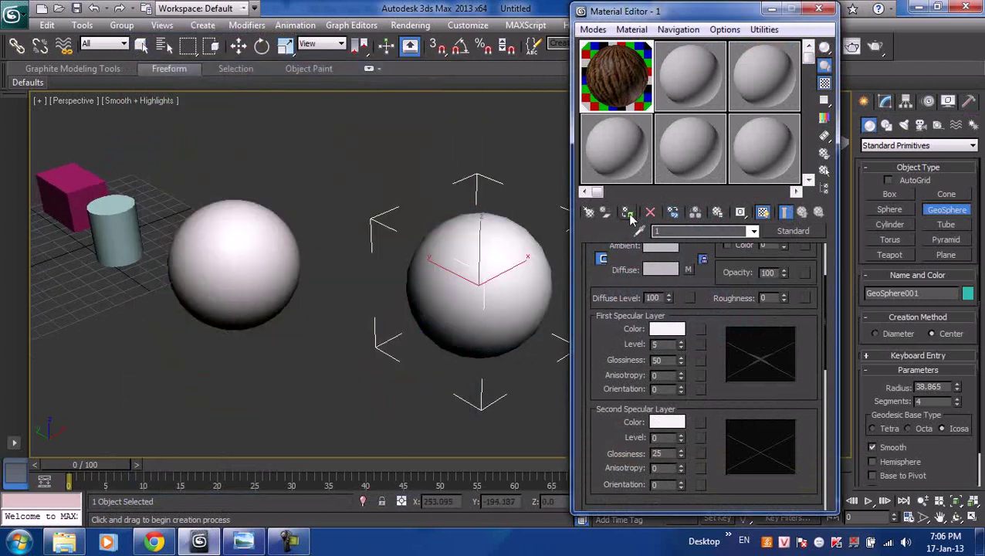
click(765, 219)
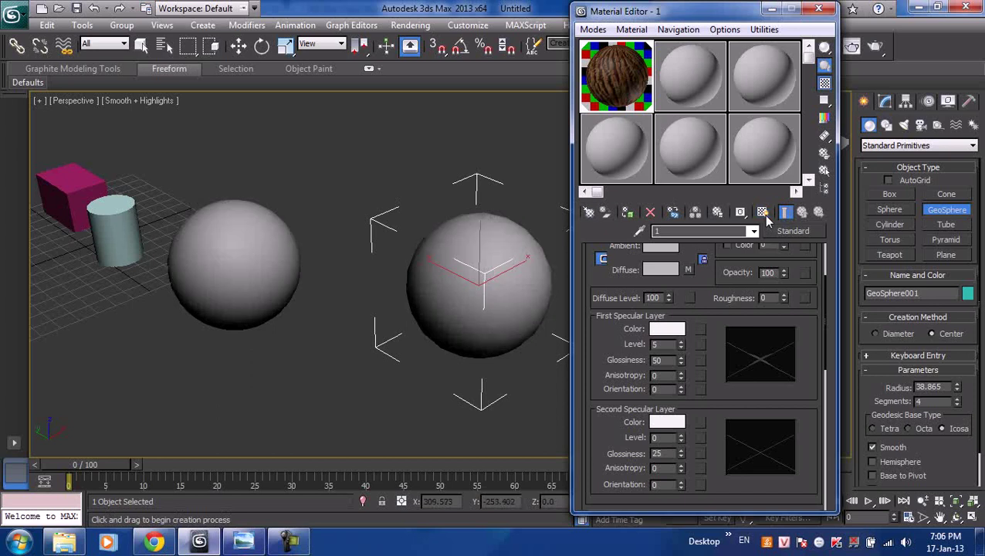
click(766, 218)
click(765, 219)
click(765, 220)
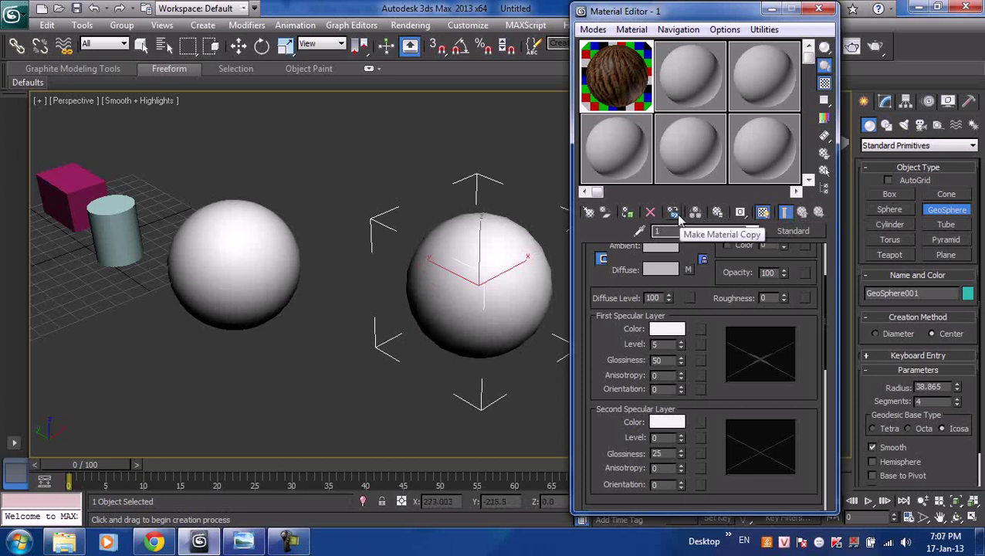
- Switch the bark shader to Multi-Layer and review its First and Second Specular Layer rollouts
scroll(606, 370, down, 1)
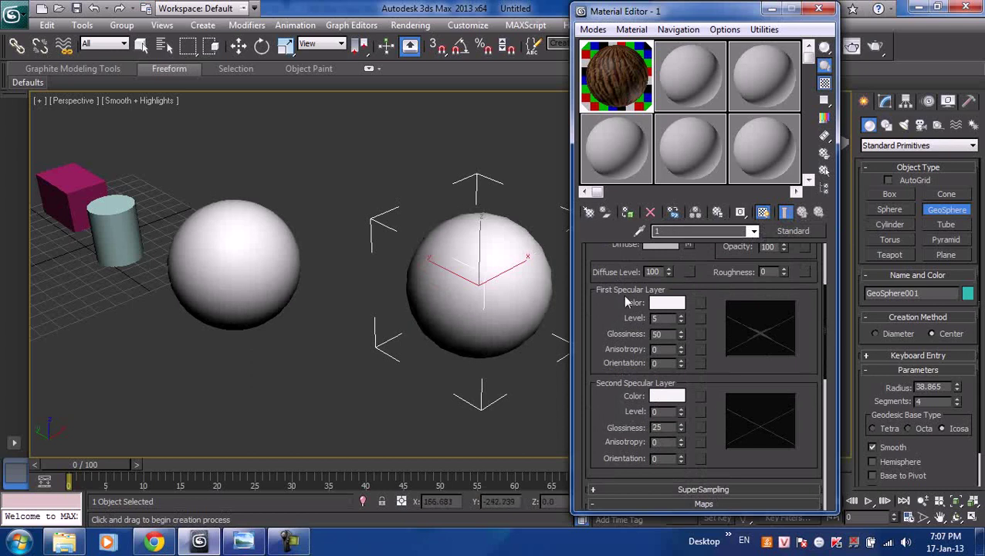
scroll(623, 295, up, 4)
scroll(671, 278, up, 1)
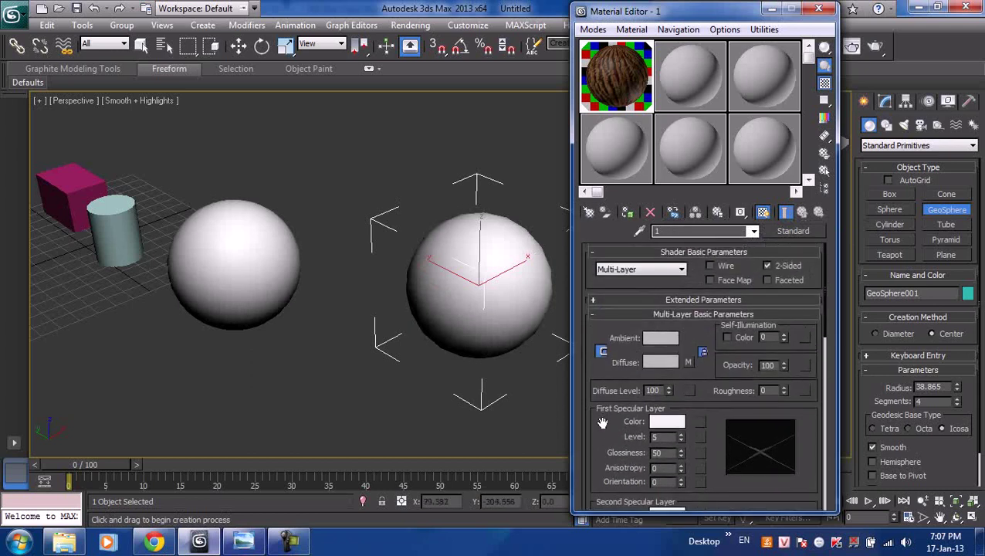
drag(602, 422, 660, 342)
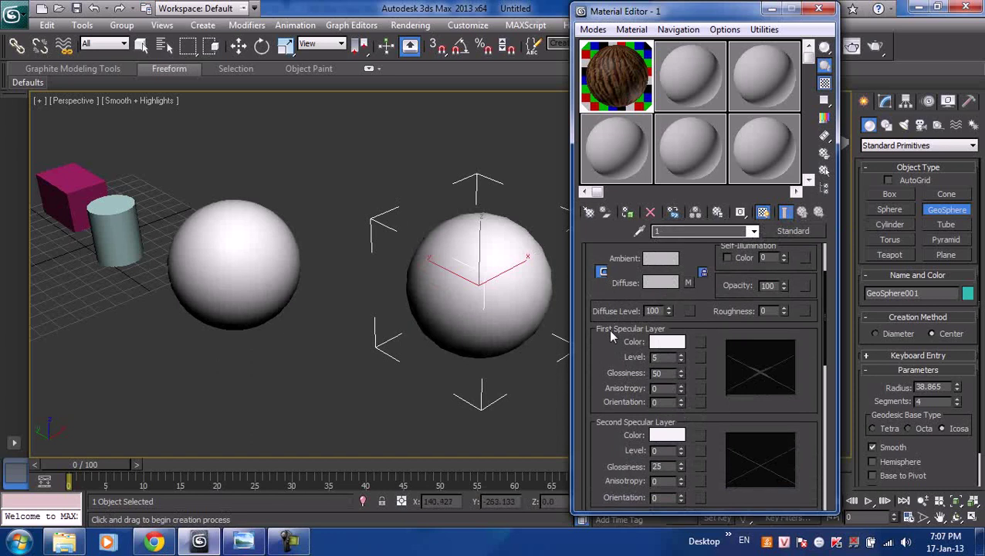
scroll(605, 292, up, 3)
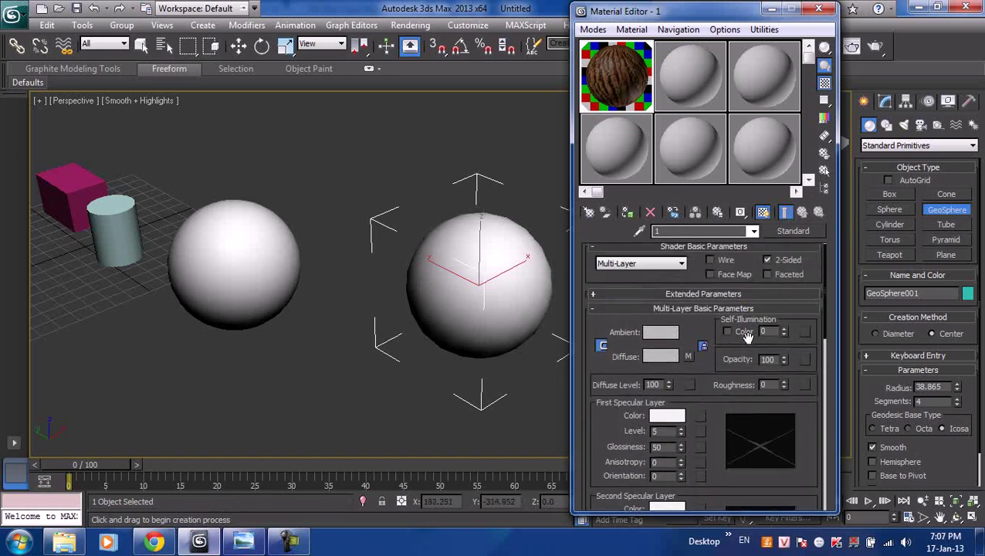
click(276, 247)
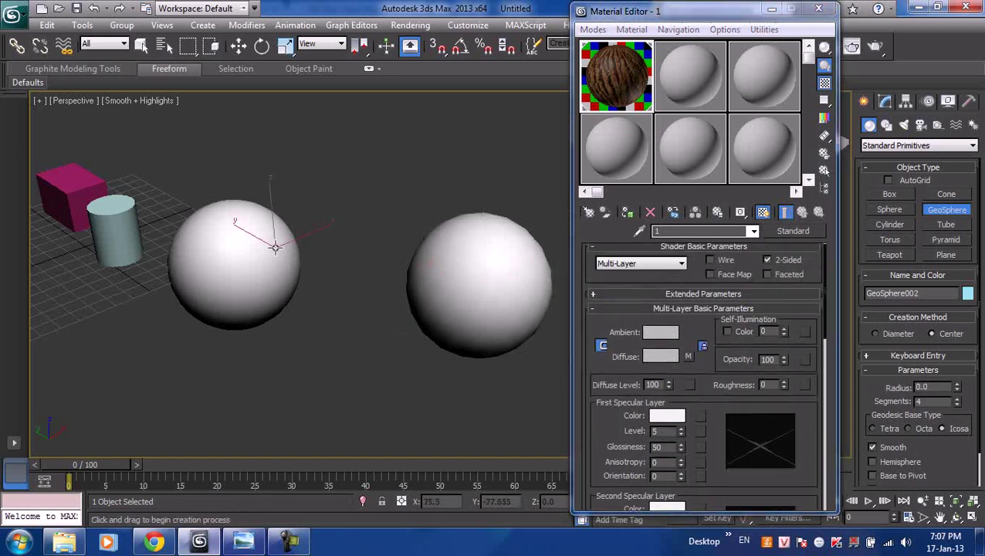
- Raise the bark material's Self-Illumination to 85 with an enlarged preview, then bring up the Material/Map Browser
double_click(599, 86)
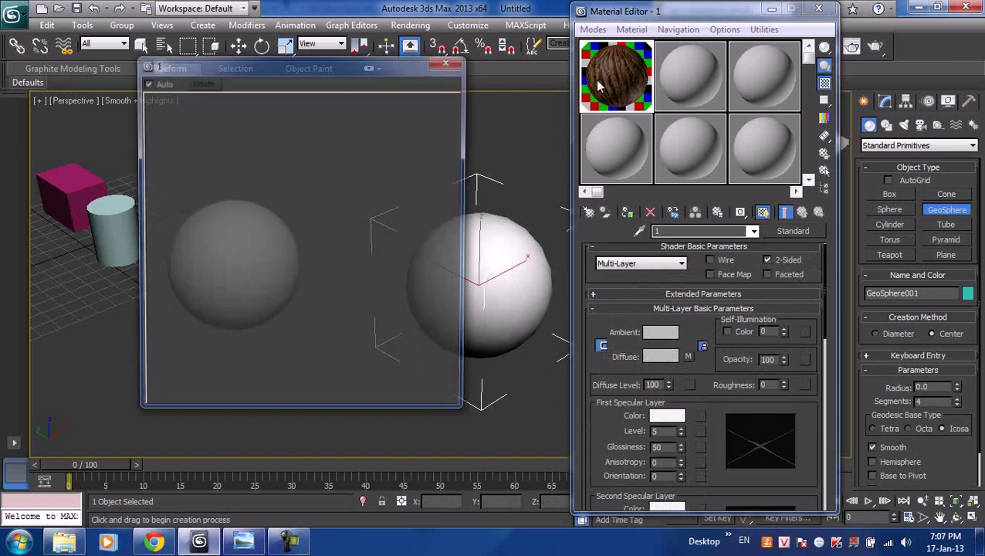
click(726, 331)
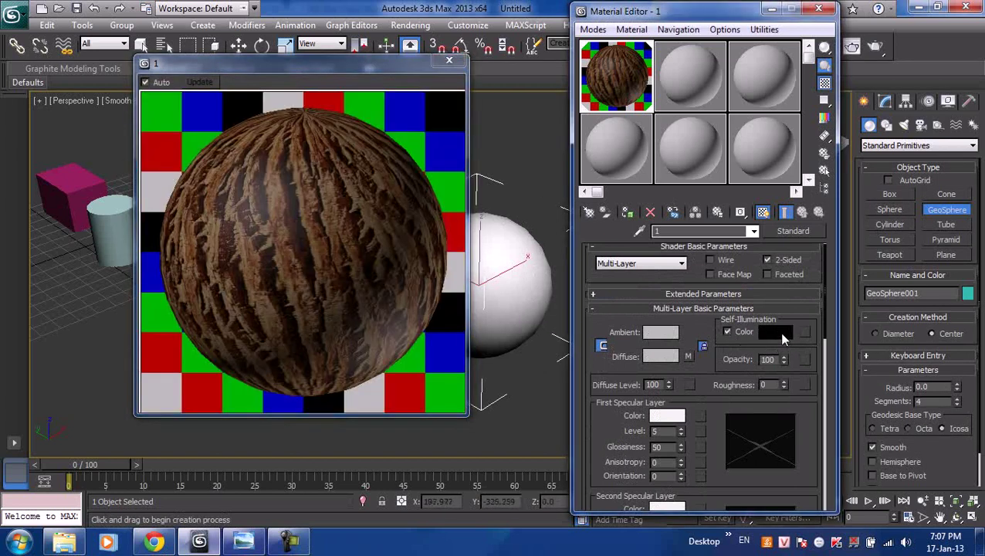
click(743, 331)
drag(783, 330, 789, 266)
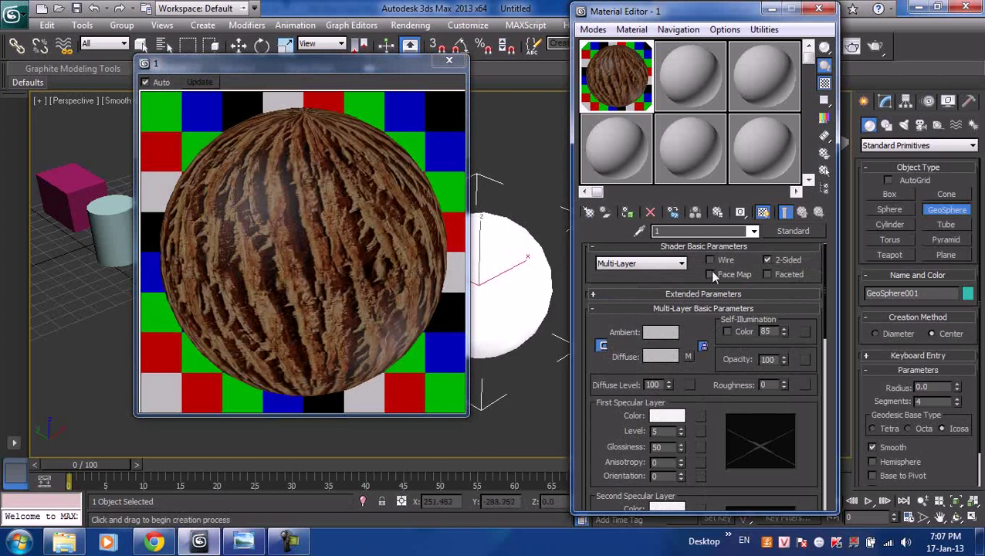
drag(370, 68, 259, 84)
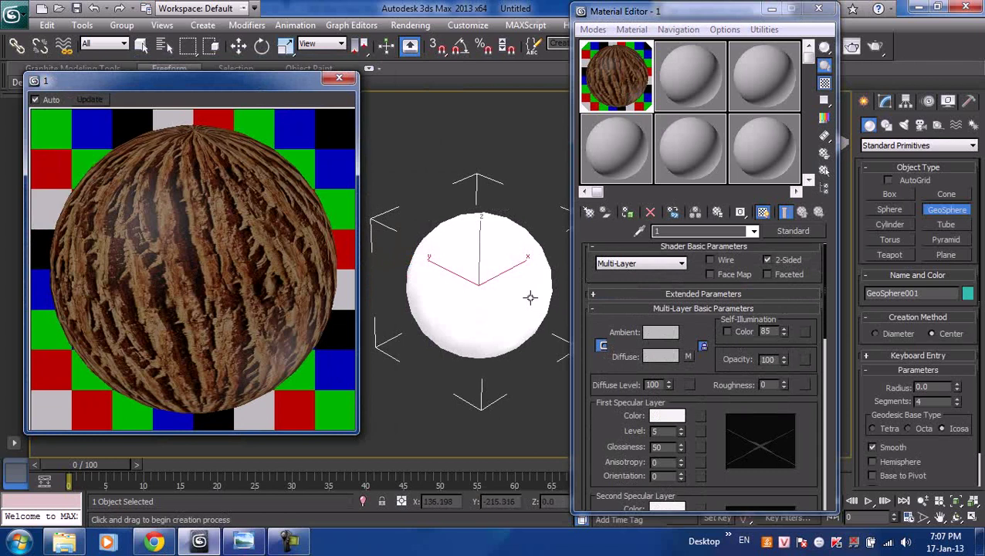
click(806, 332)
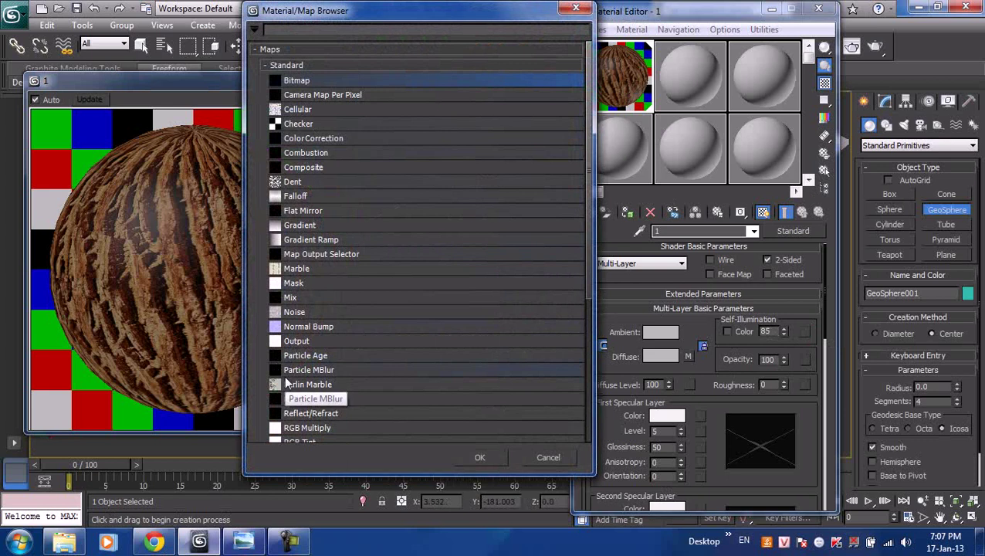
- Cancel the map browser and enable the bark material's Diffuse Level map channel
click(539, 457)
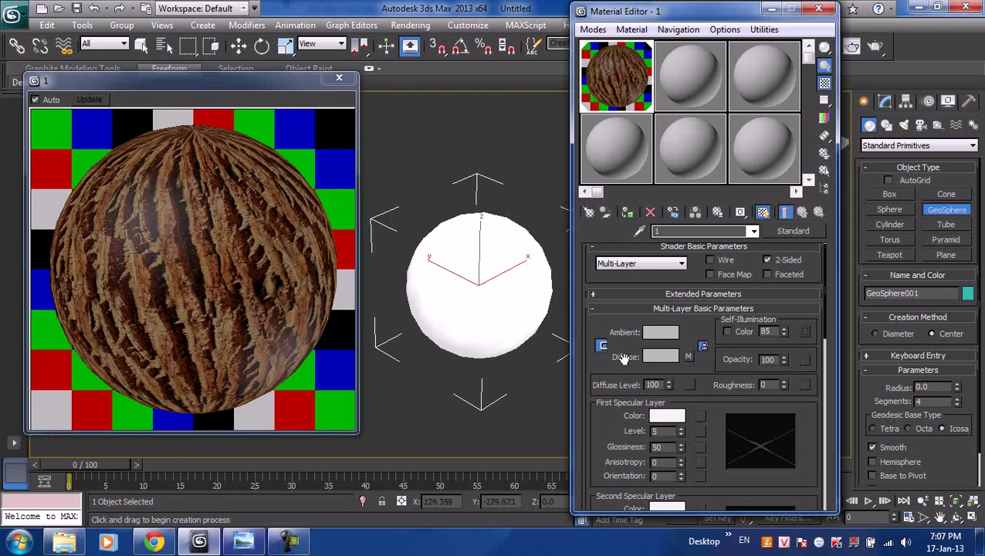
scroll(622, 357, down, 5)
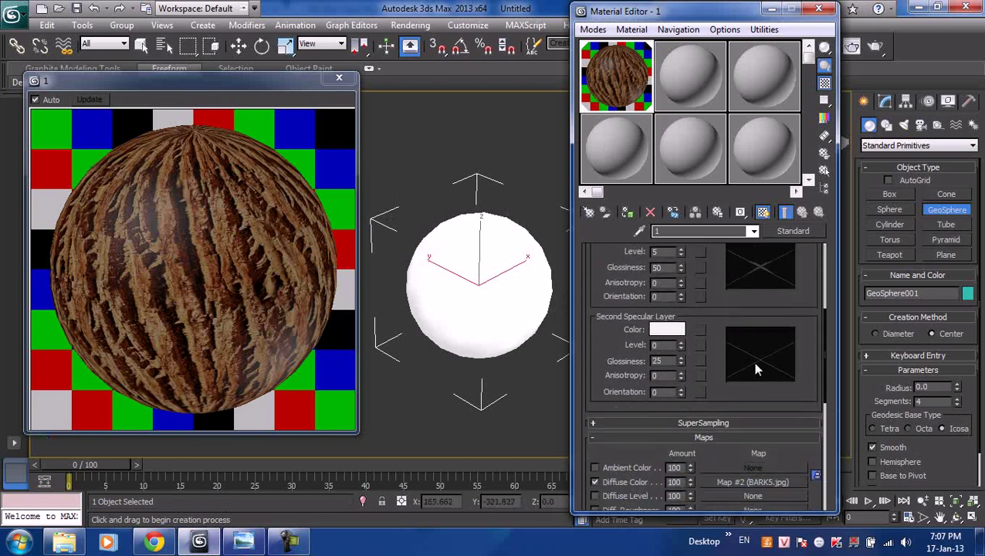
mouse_move(601, 350)
mouse_down()
mouse_move(623, 368)
mouse_move(624, 353)
mouse_move(609, 357)
mouse_up()
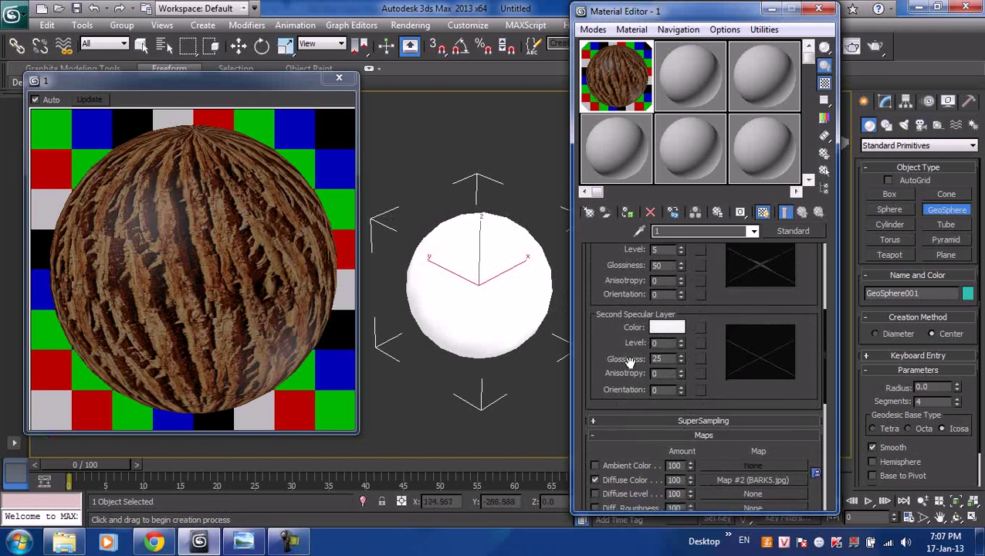
scroll(615, 377, down, 3)
scroll(633, 409, down, 3)
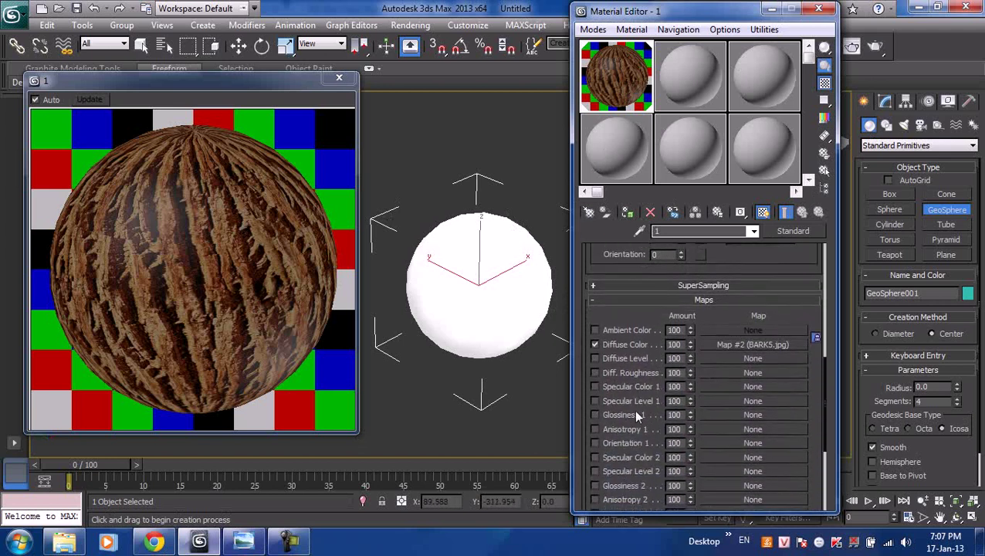
mouse_move(754, 345)
mouse_down()
mouse_move(659, 429)
mouse_move(708, 445)
mouse_move(753, 347)
mouse_up()
click(595, 358)
- Inspect the bark bitmap's settings, close the large preview, and select the second material slot
click(753, 344)
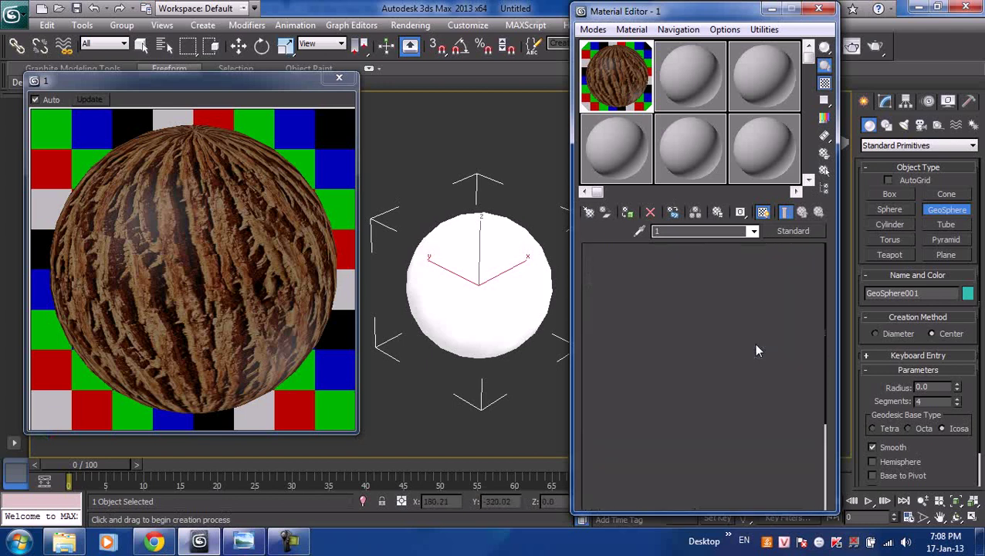
scroll(599, 332, down, 3)
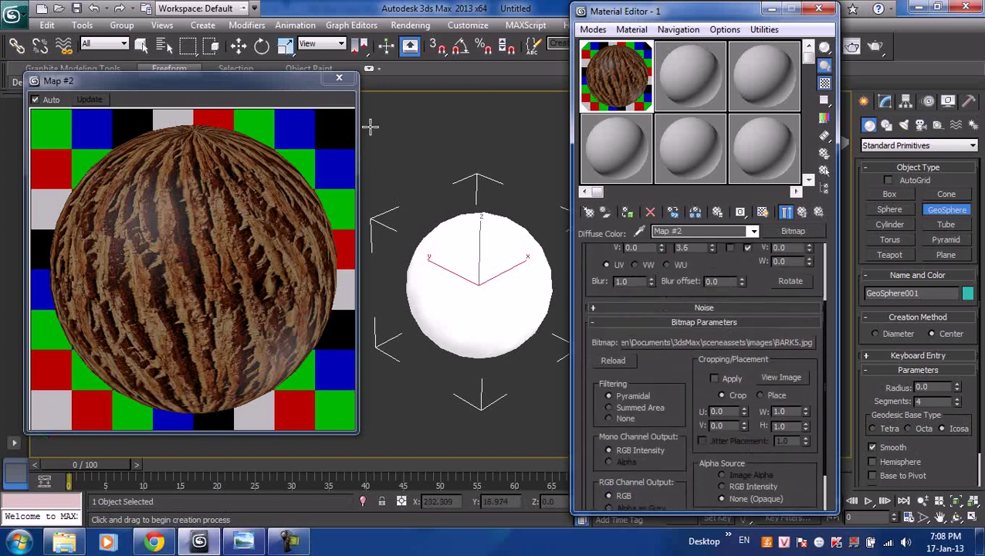
click(339, 77)
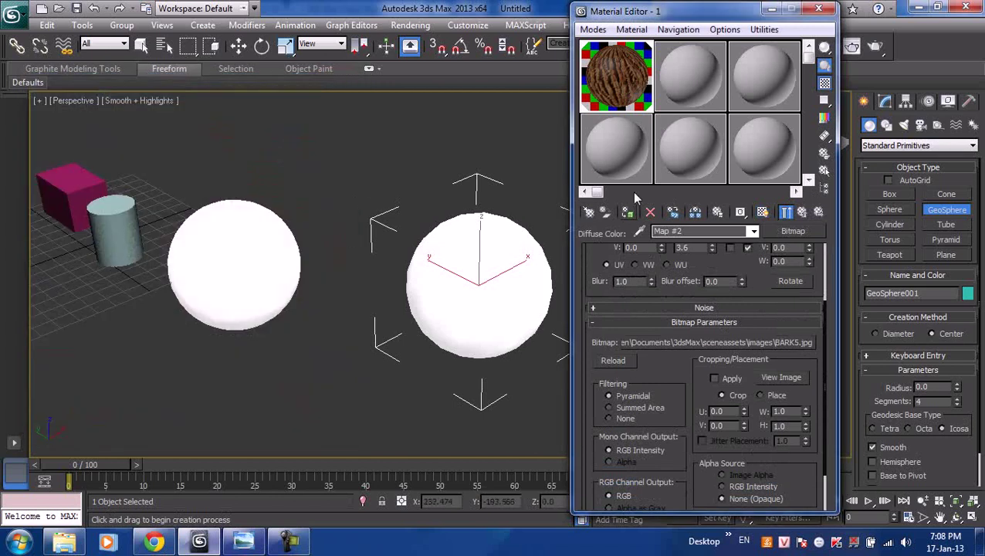
click(807, 230)
click(576, 9)
click(802, 212)
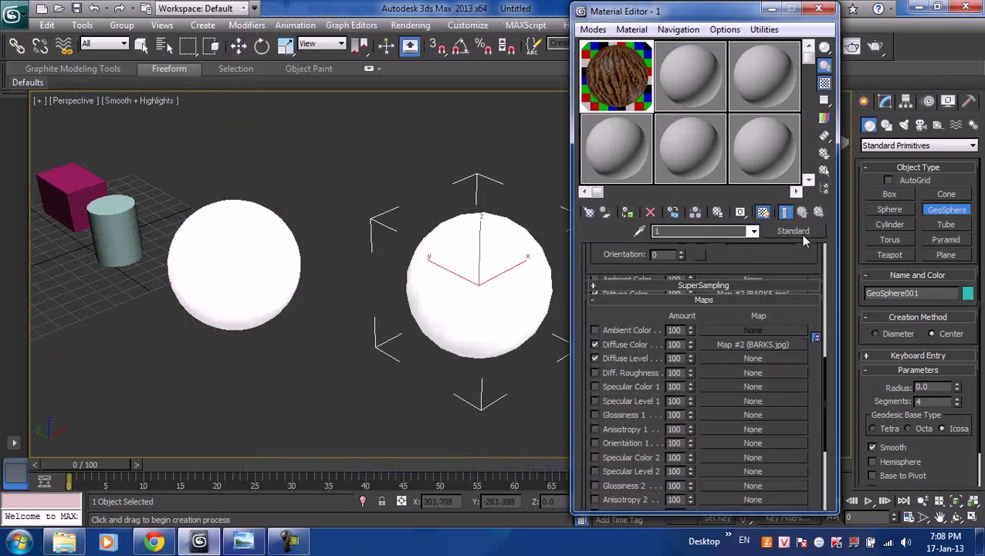
click(701, 68)
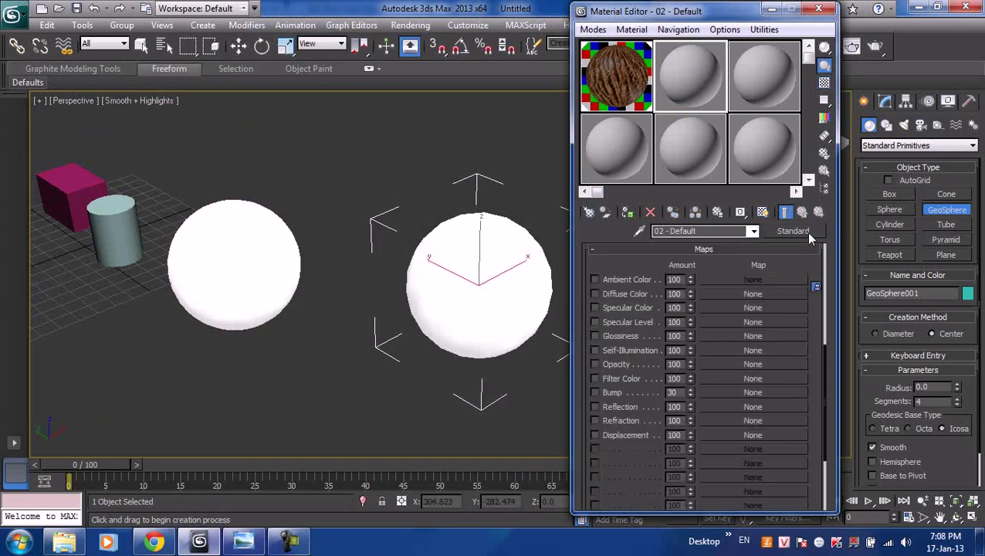
- Convert the second material to a Blend, keeping the old material as a sub-material
click(804, 232)
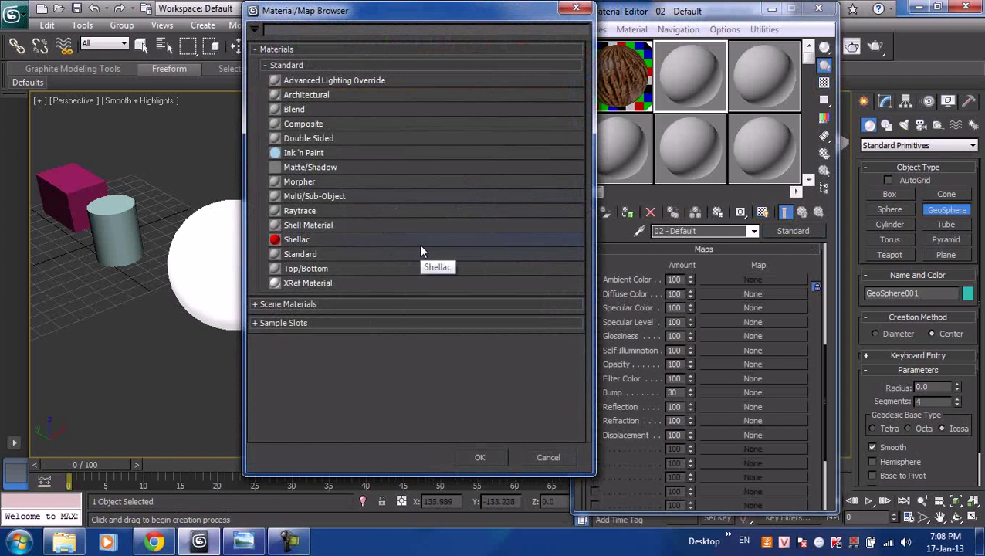
double_click(293, 110)
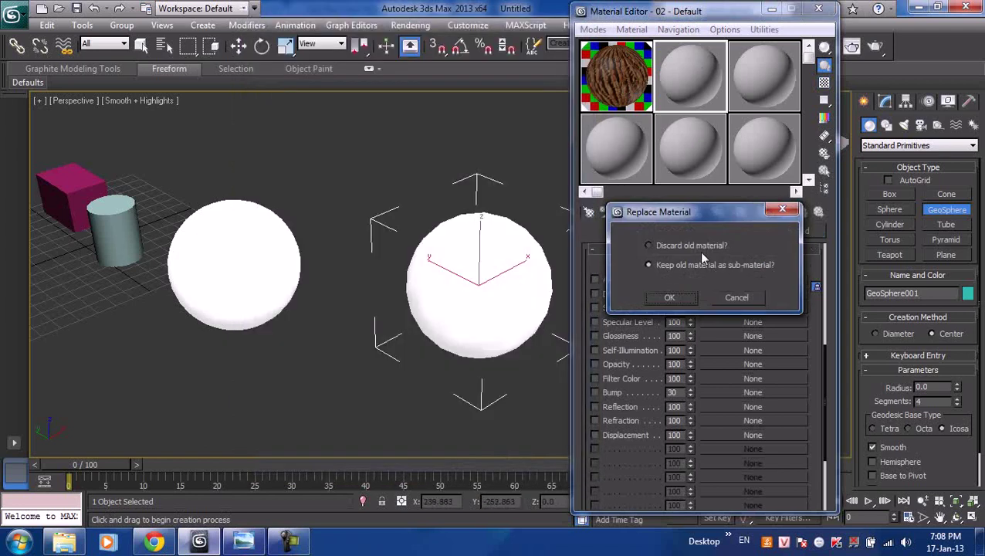
click(679, 300)
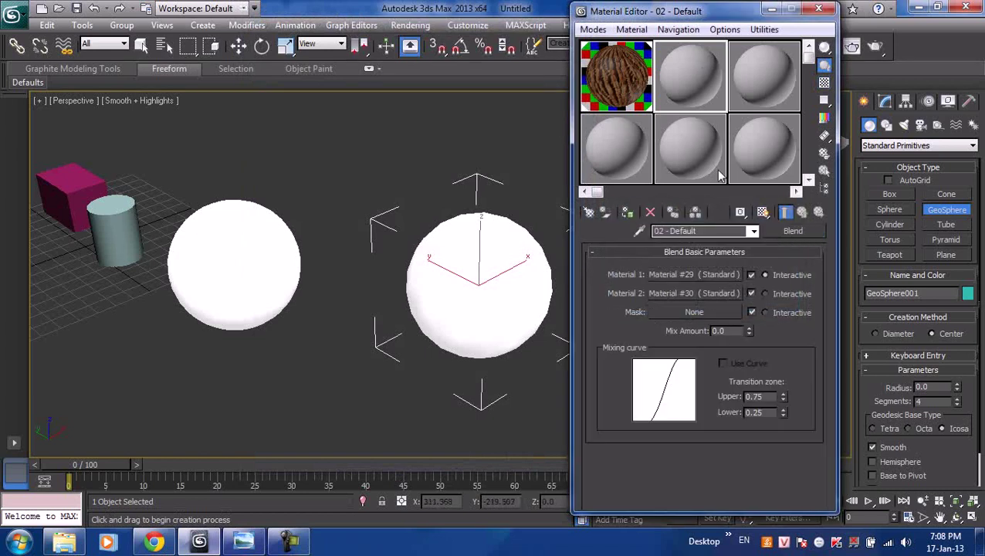
- Give the third material a Checker diffuse map
click(775, 77)
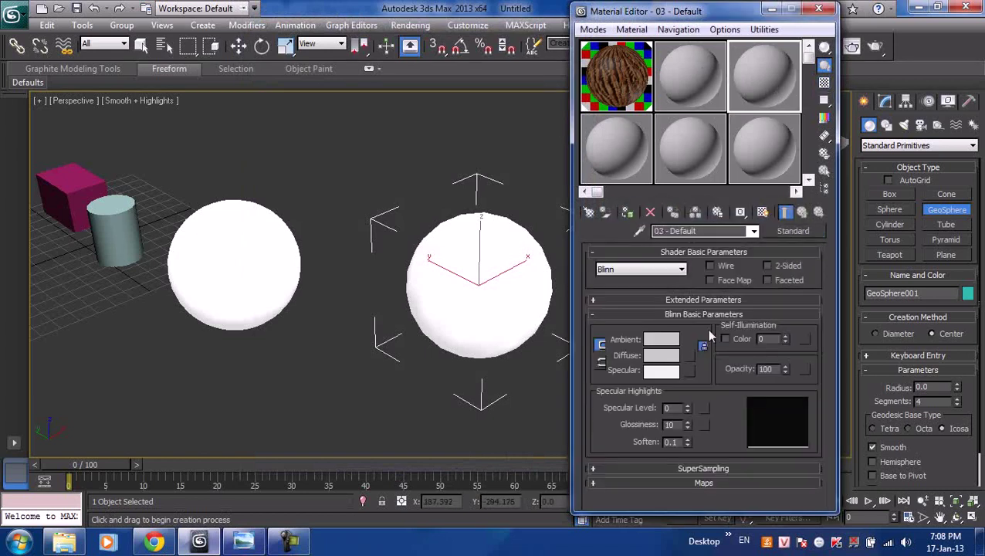
click(663, 355)
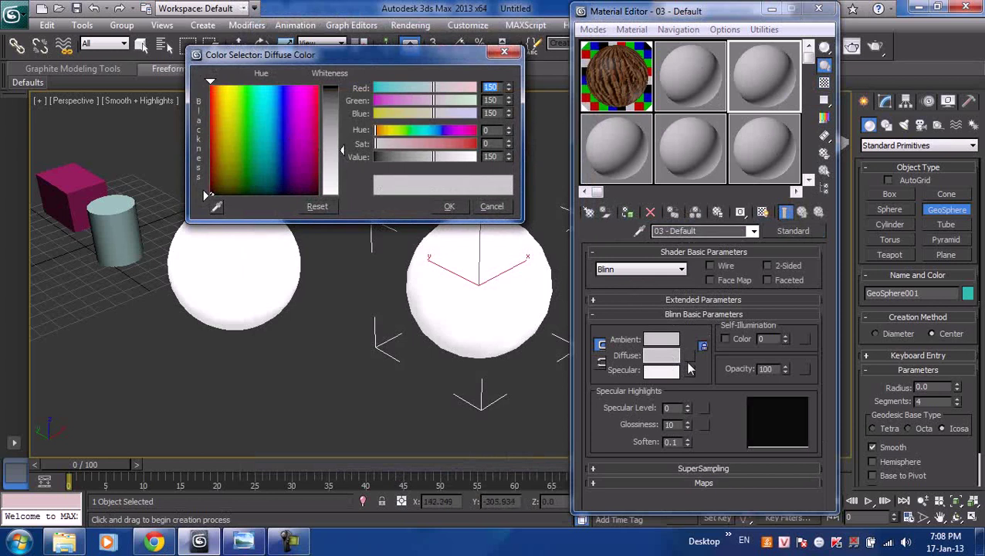
click(492, 206)
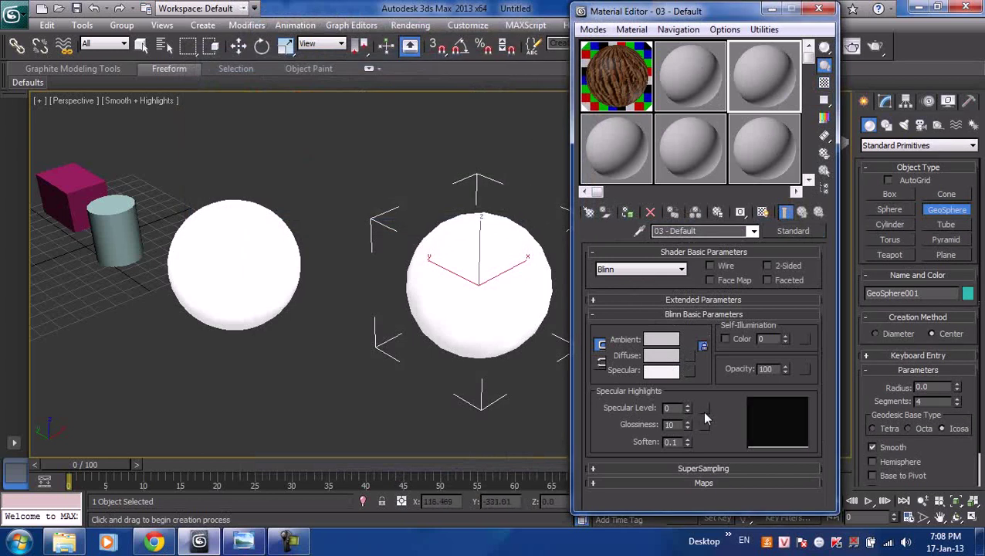
click(689, 355)
double_click(299, 125)
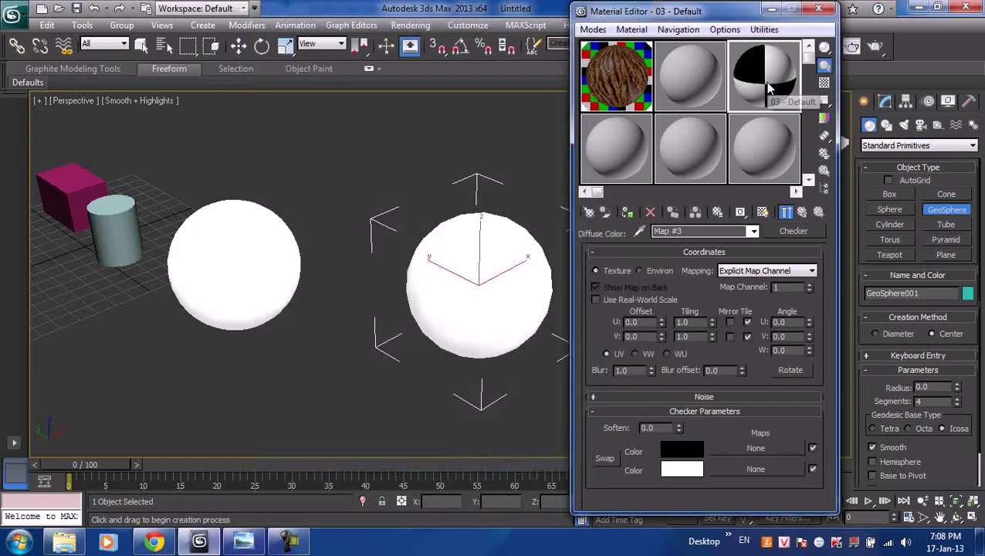
- Give the fourth material a Dent diffuse map and return to the Blend in slot two
click(618, 151)
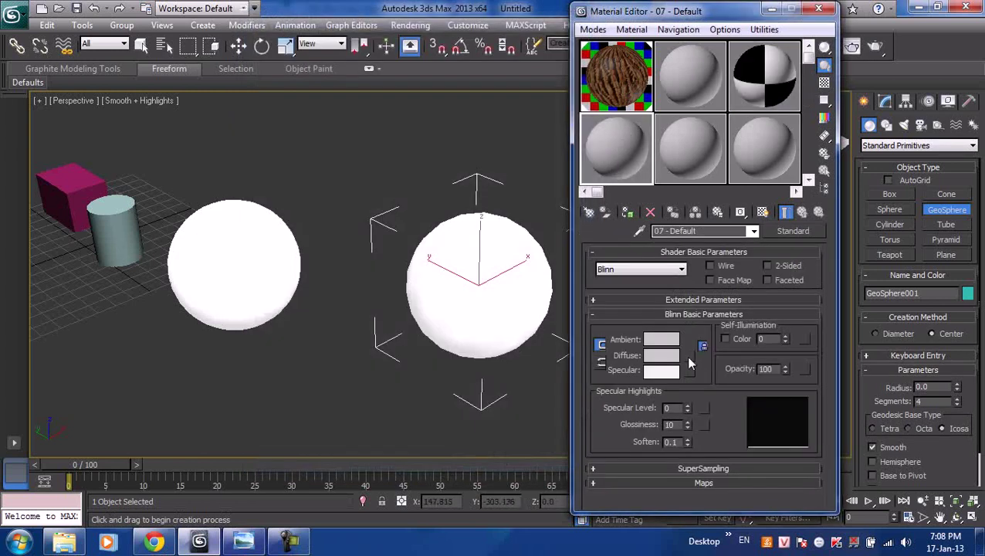
click(689, 357)
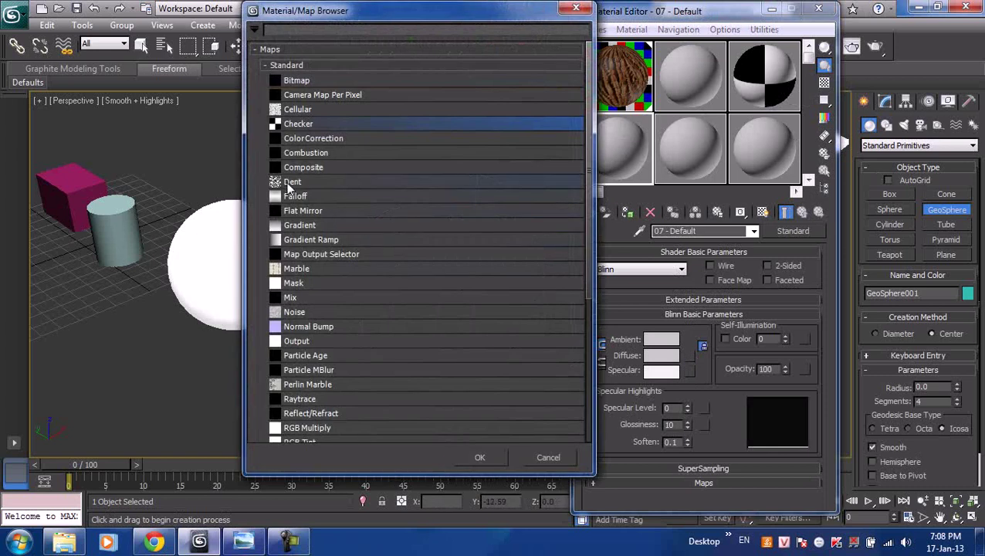
double_click(292, 183)
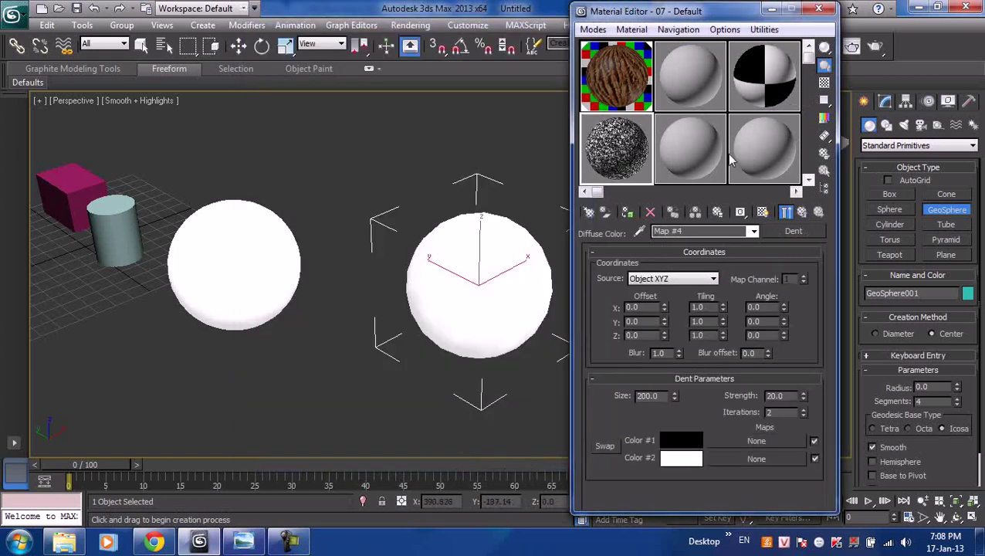
click(691, 61)
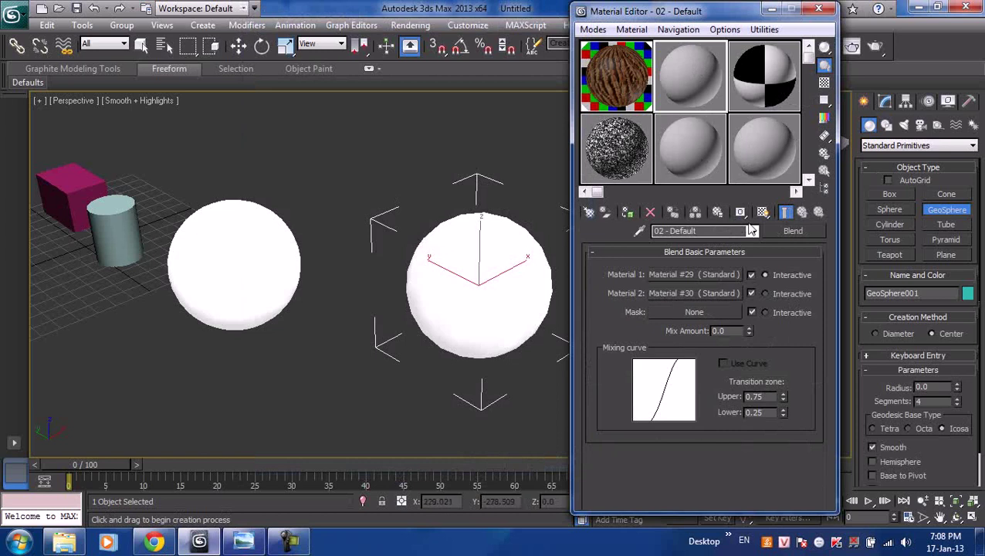
- Load the checker material as Blend Material 1 and the dent material as Material 2
drag(779, 65, 704, 291)
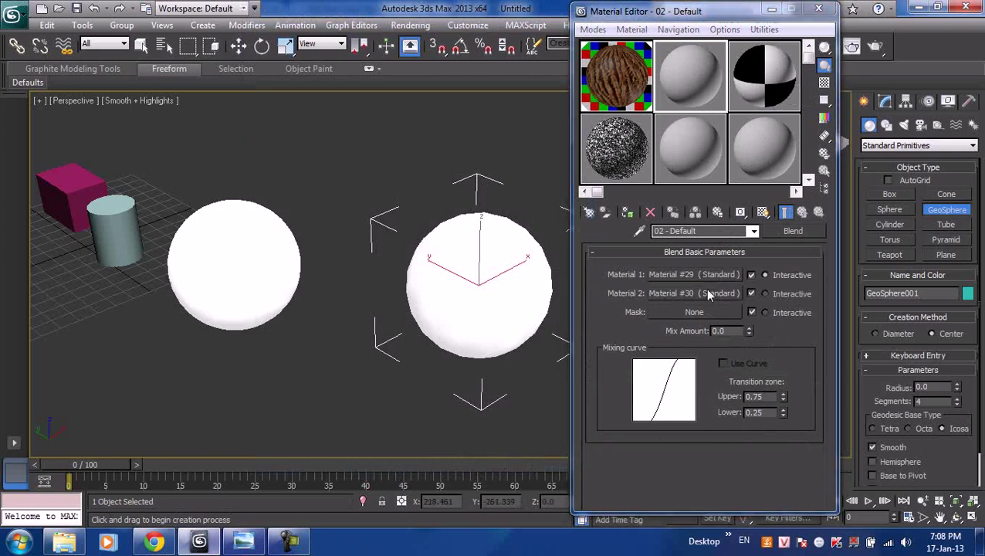
click(673, 304)
mouse_move(675, 161)
mouse_down()
mouse_move(695, 310)
mouse_move(696, 293)
mouse_up()
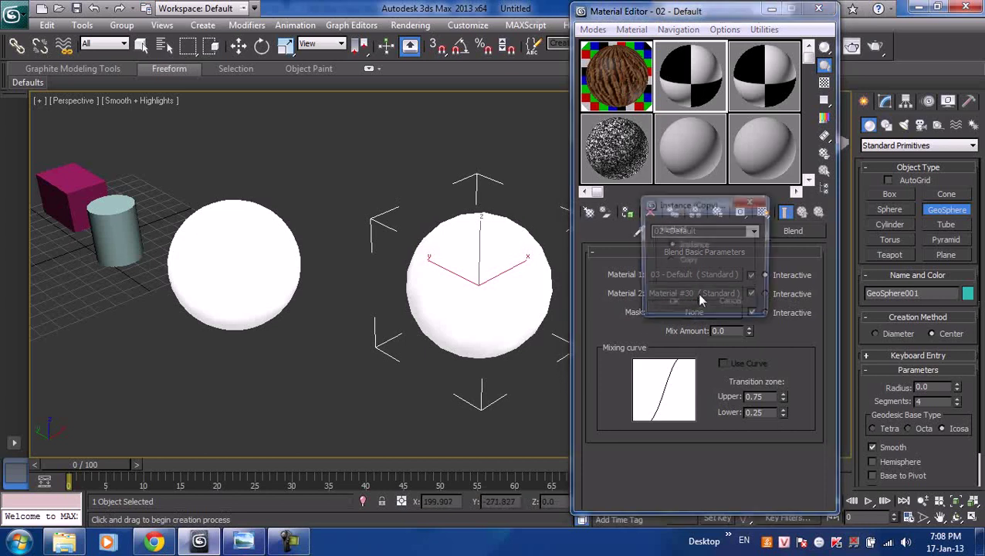
click(683, 304)
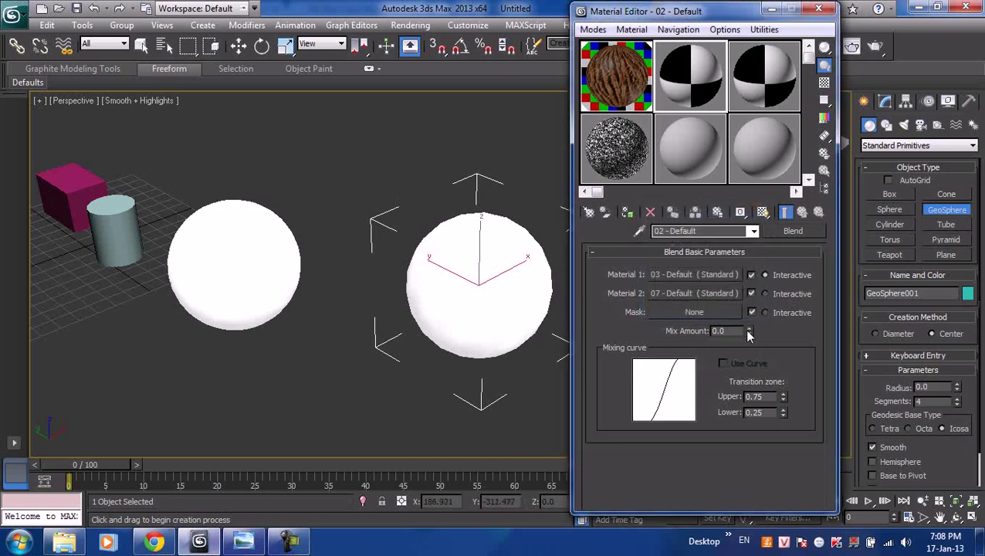
- Set the Blend's Mix Amount to 50 and view it in a magnified preview
drag(749, 332, 750, 316)
drag(756, 280, 747, 332)
double_click(739, 330)
text(50)
key(Return)
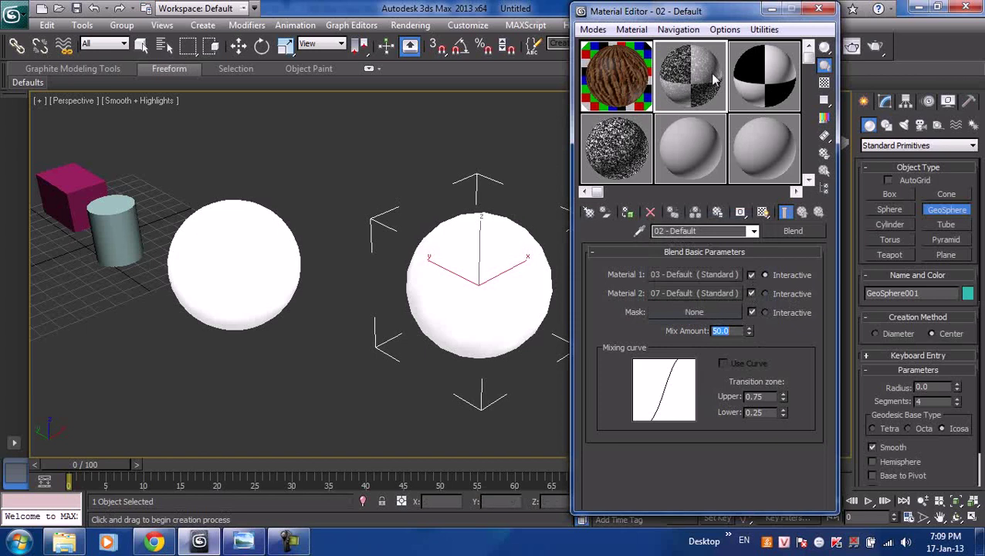
double_click(710, 81)
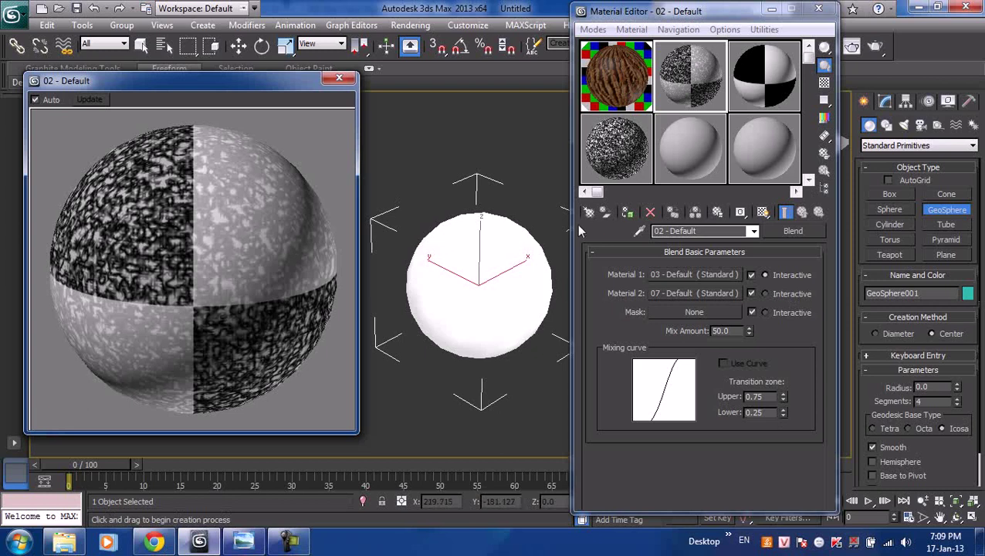
click(339, 77)
- Convert 08 - Default to a Top/Bottom material, discarding the old material
double_click(699, 151)
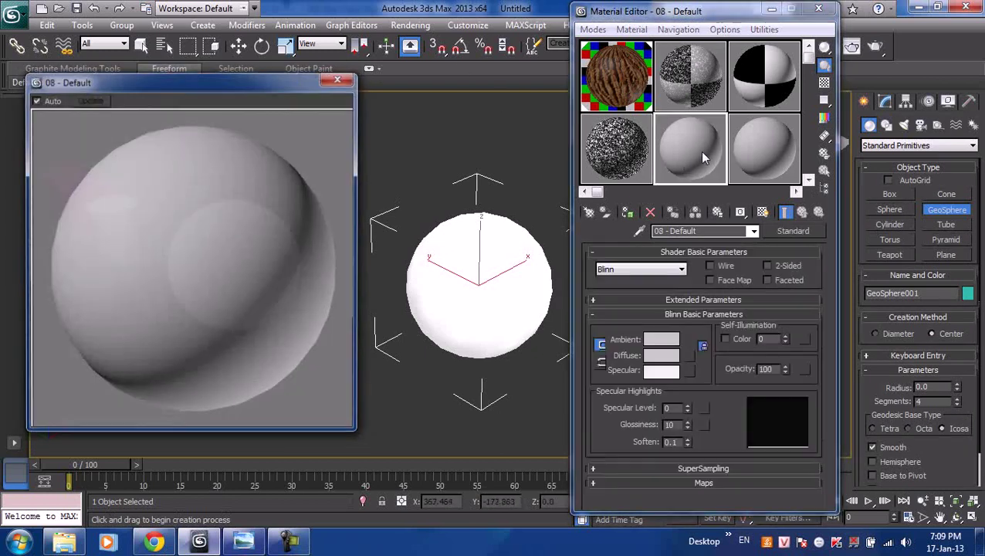
click(802, 231)
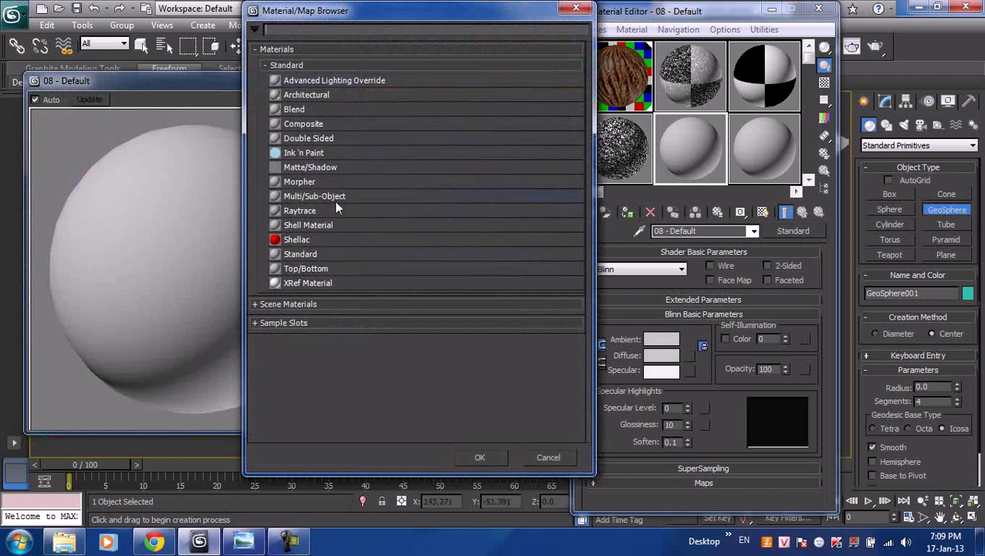
double_click(310, 269)
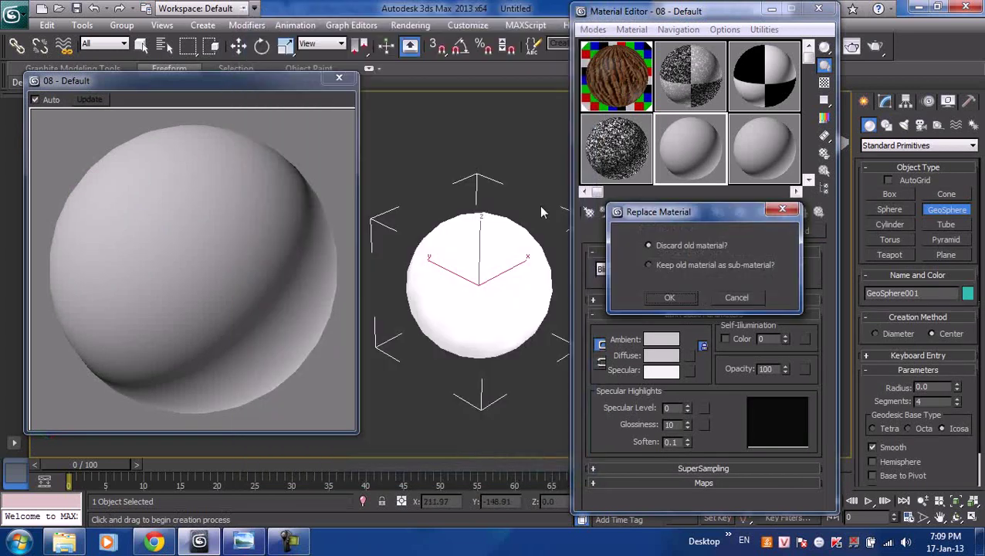
click(670, 297)
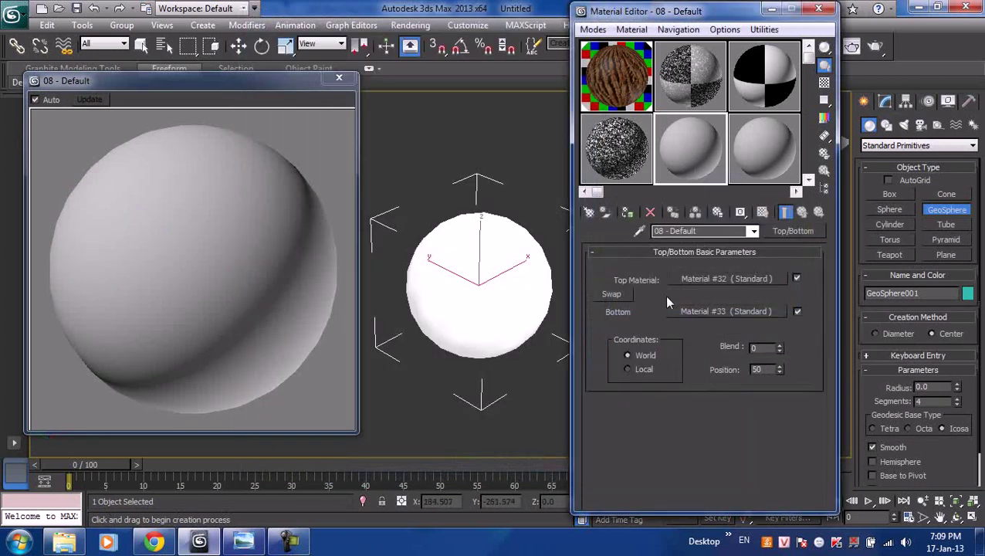
- Instance the noise material 07 as Top and the bark wood as Bottom, testing Swap
drag(647, 183, 700, 277)
click(678, 303)
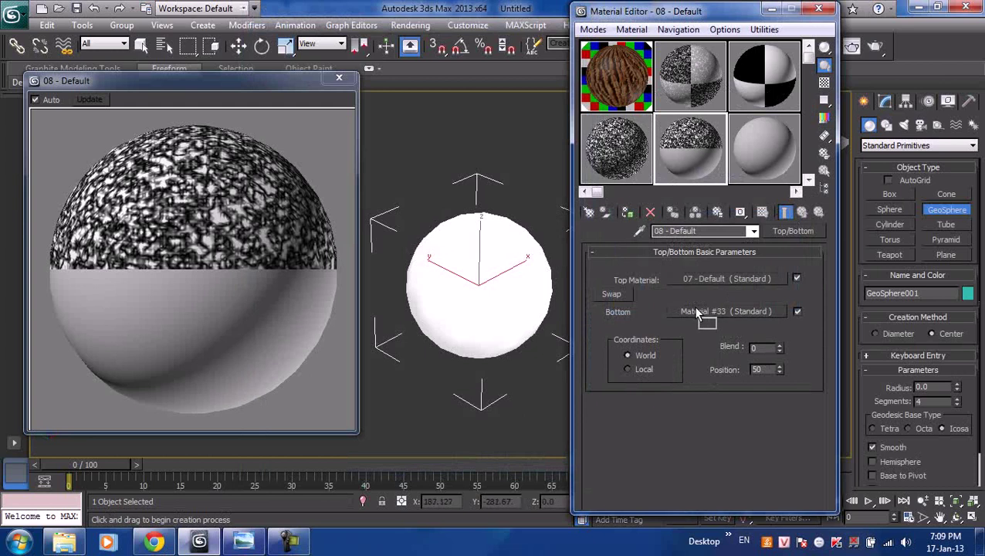
drag(697, 311, 699, 312)
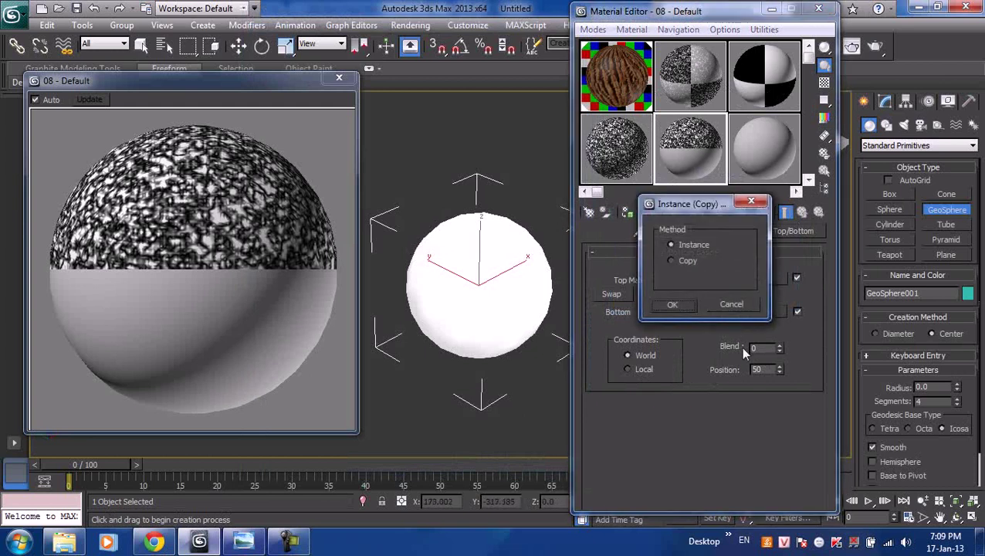
click(677, 301)
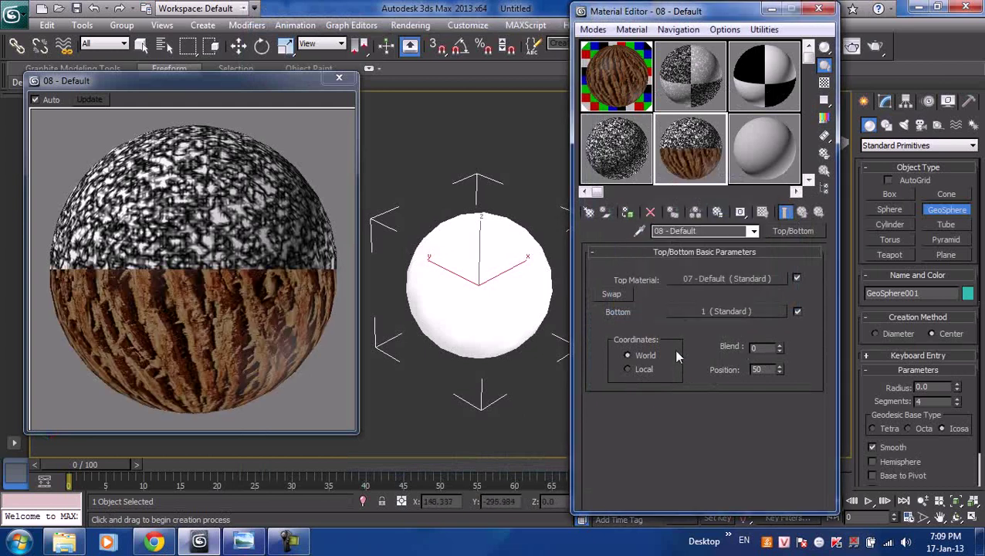
click(616, 294)
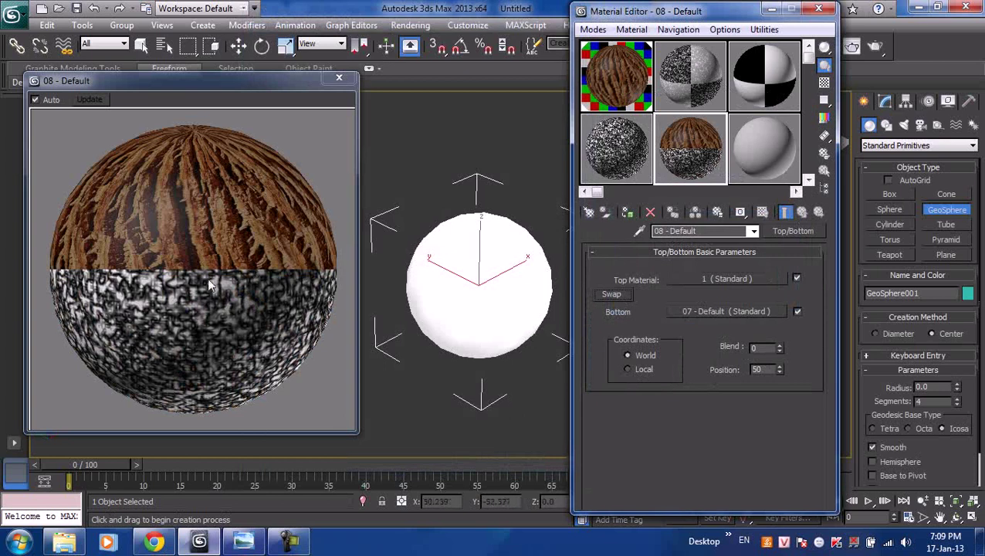
click(609, 296)
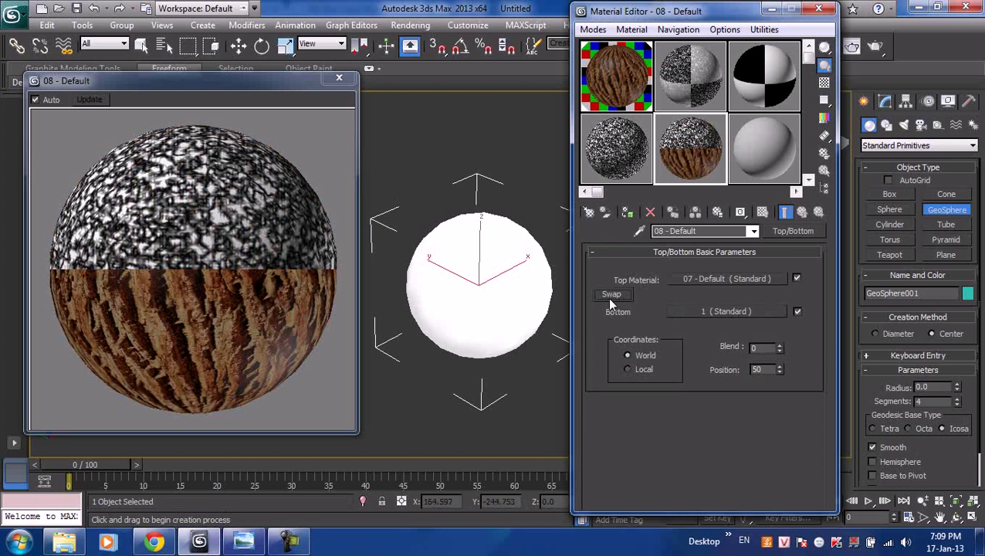
click(757, 155)
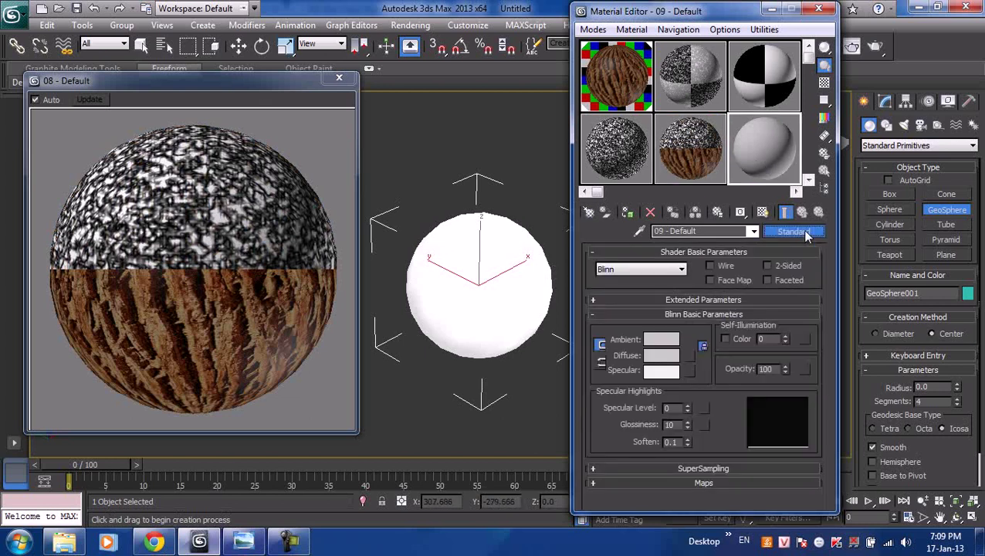
- Convert 09 - Default to Composite with bark as Base and 03, 07 instanced as Mat.1–2
click(792, 231)
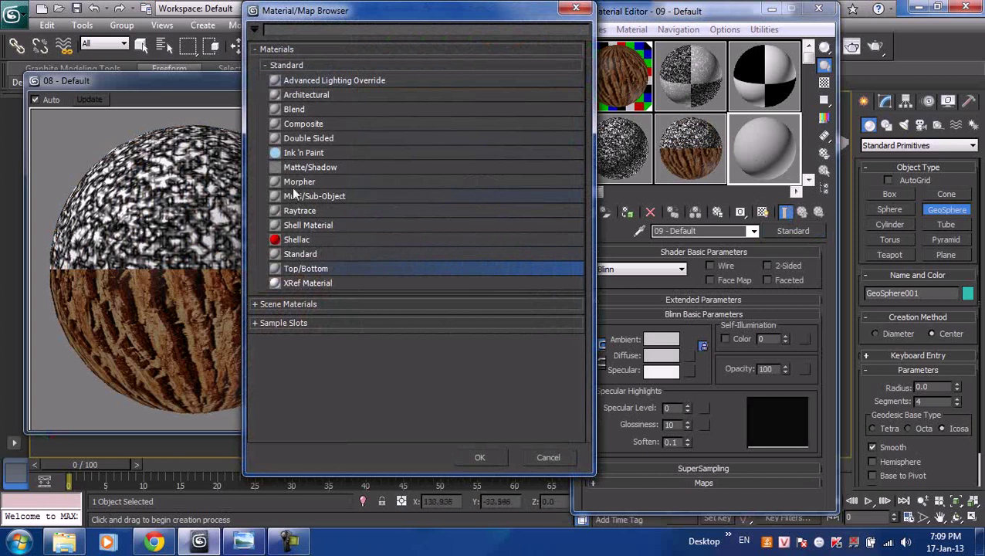
double_click(298, 126)
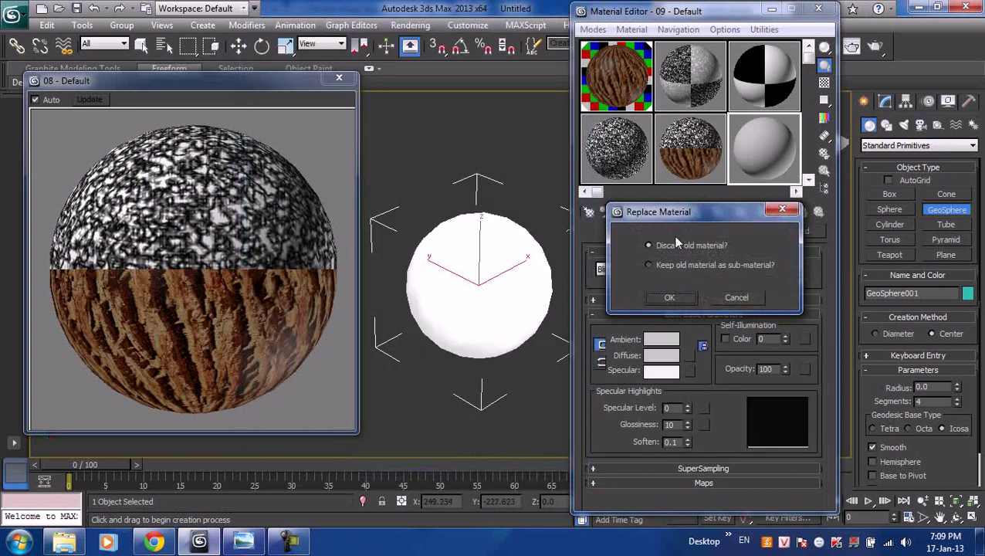
click(683, 296)
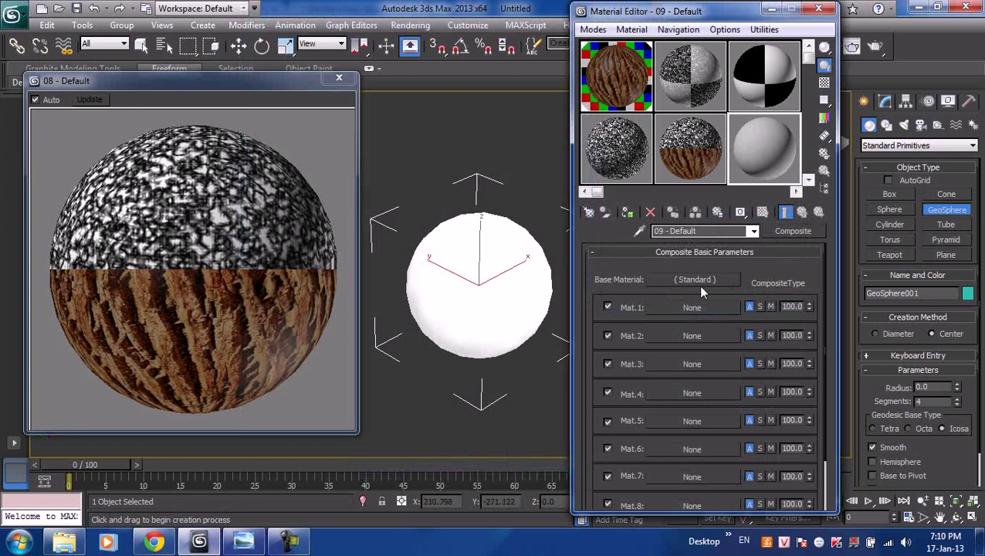
drag(606, 79, 677, 281)
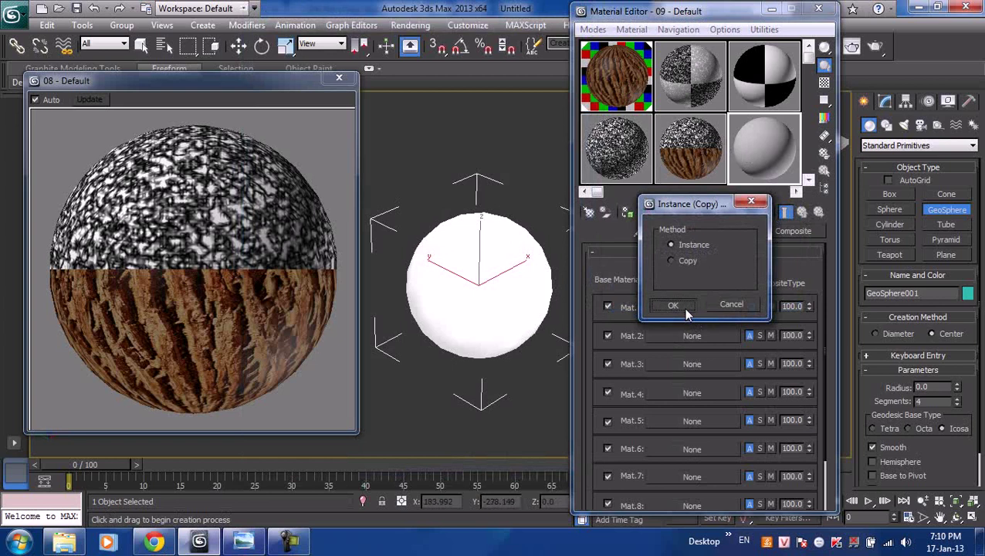
click(686, 312)
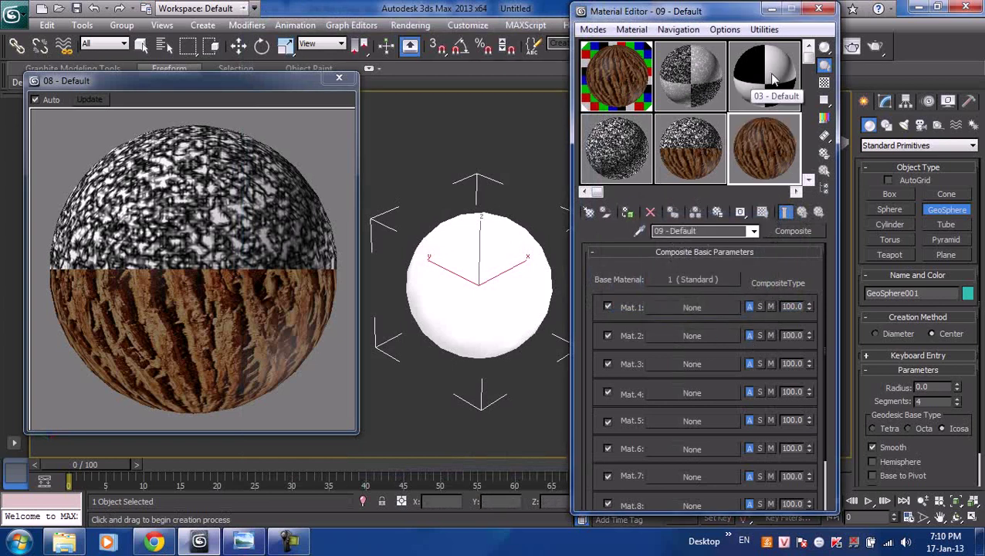
drag(772, 79, 685, 306)
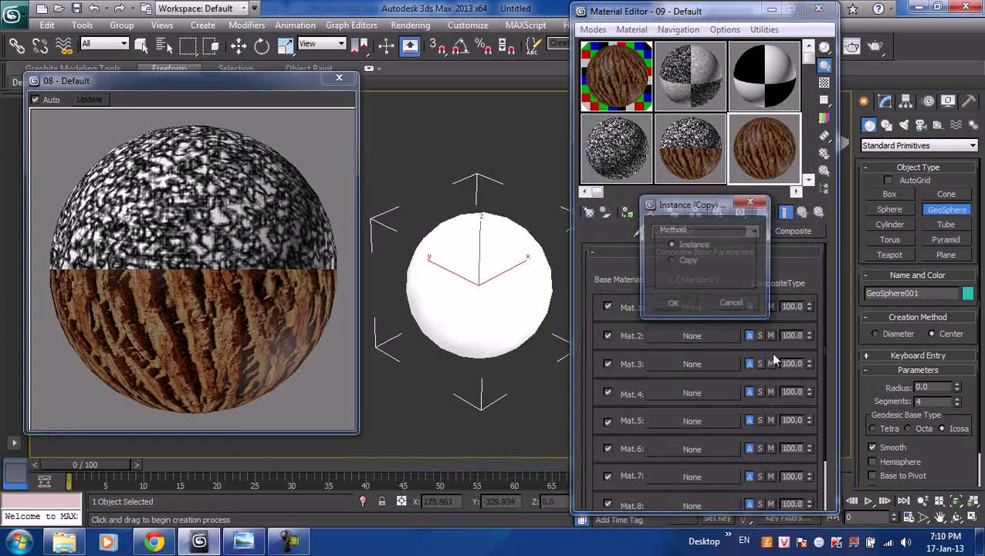
click(687, 310)
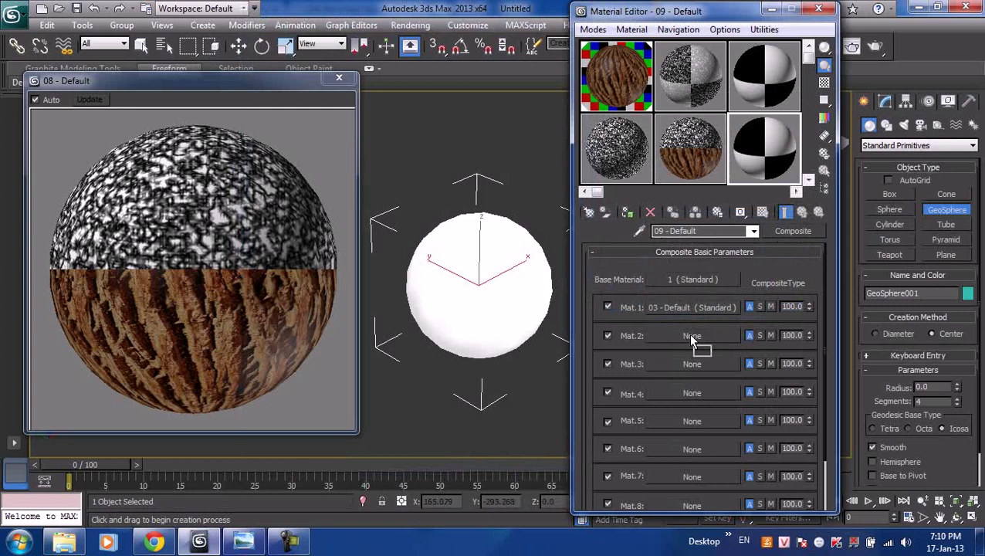
drag(692, 339, 692, 337)
click(685, 305)
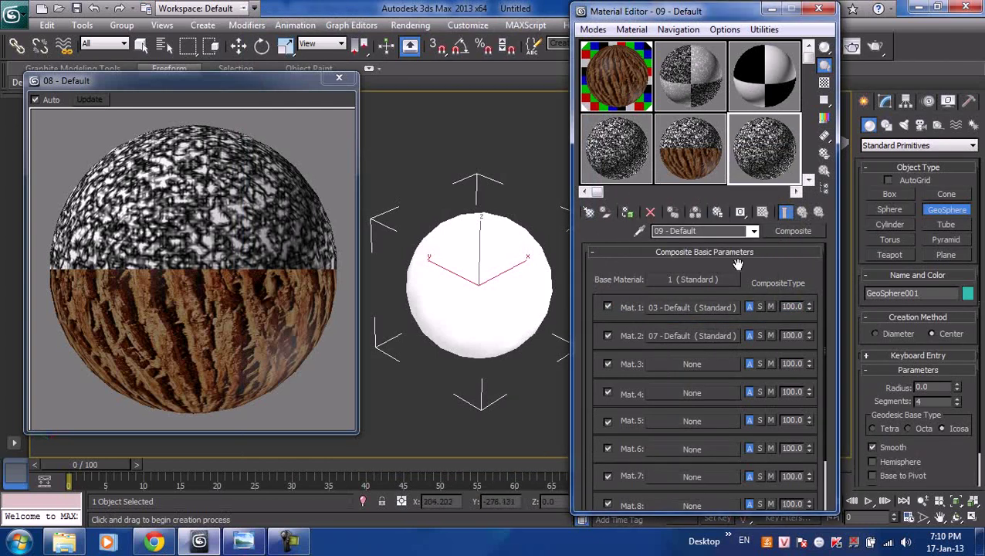
- Give the unused 13 - Default a teal diffuse colour and instance it as Mat.3
click(809, 179)
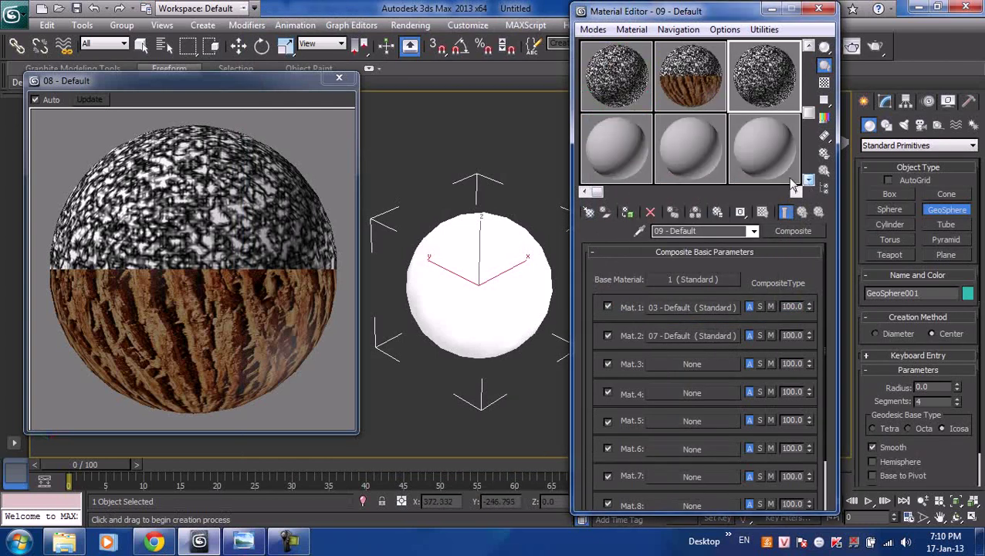
double_click(623, 157)
click(656, 354)
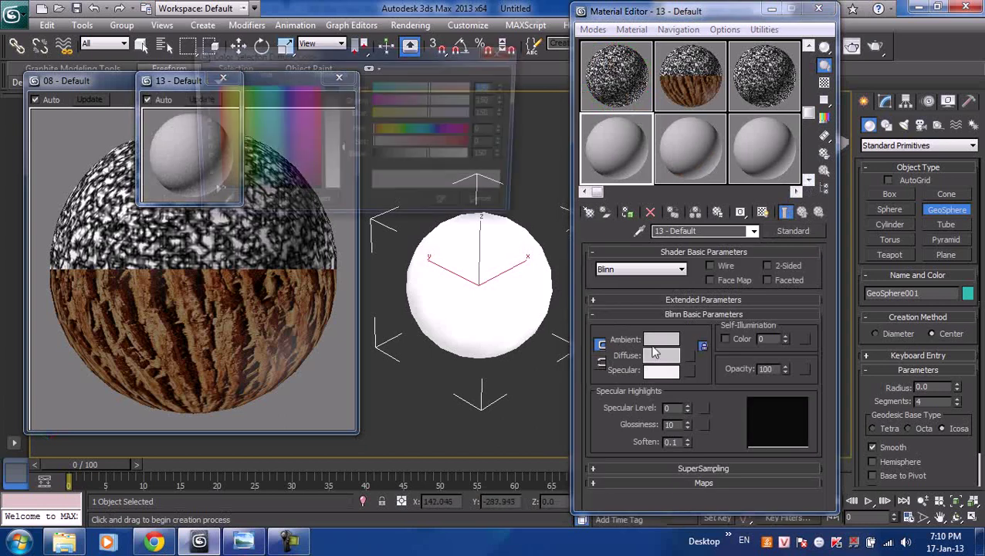
click(262, 121)
drag(342, 151, 342, 117)
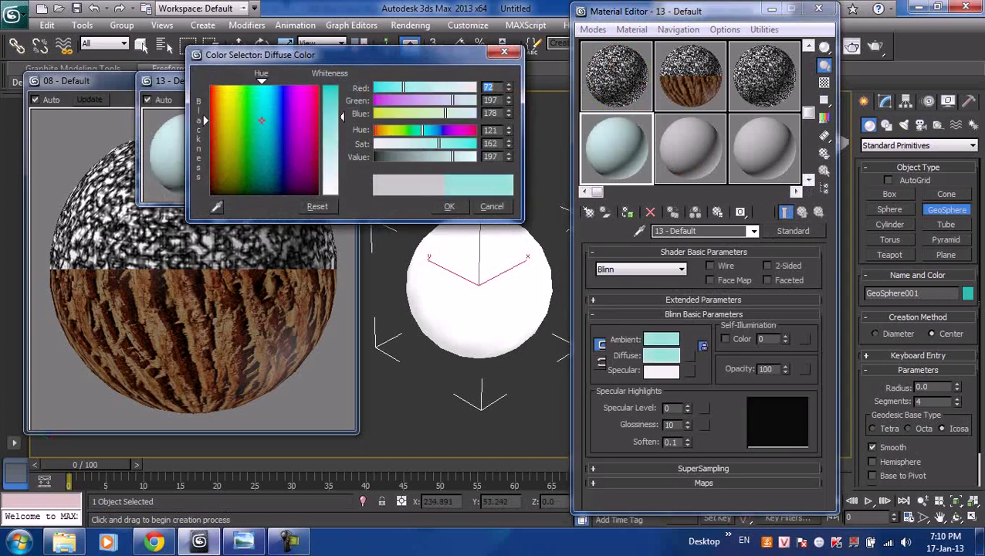
click(449, 206)
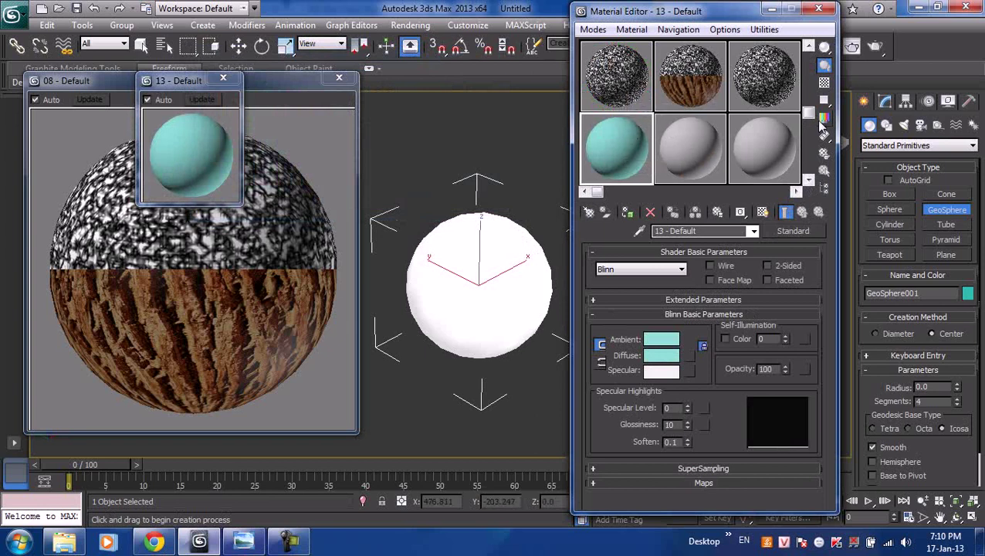
click(768, 85)
mouse_move(625, 159)
mouse_down()
mouse_move(689, 373)
mouse_move(682, 363)
mouse_up()
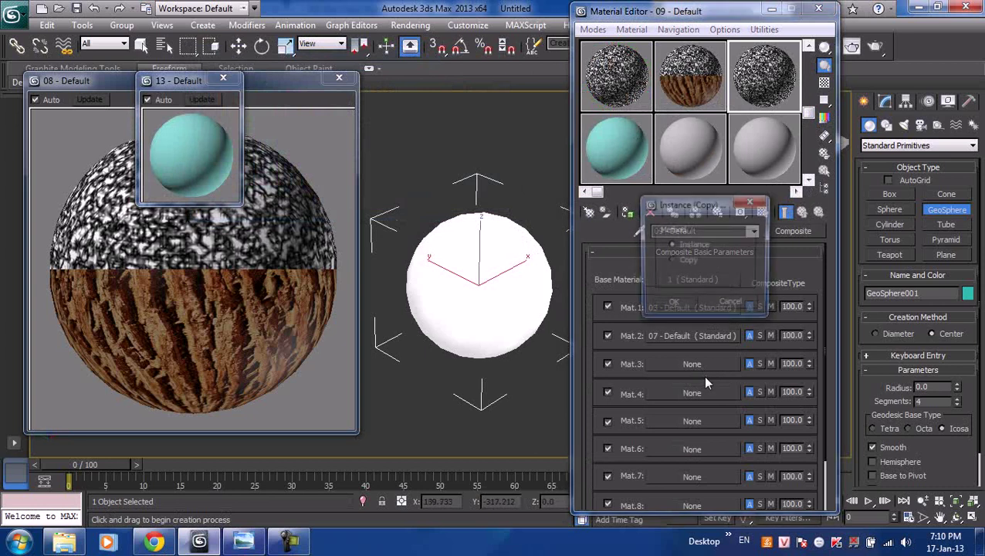
click(697, 303)
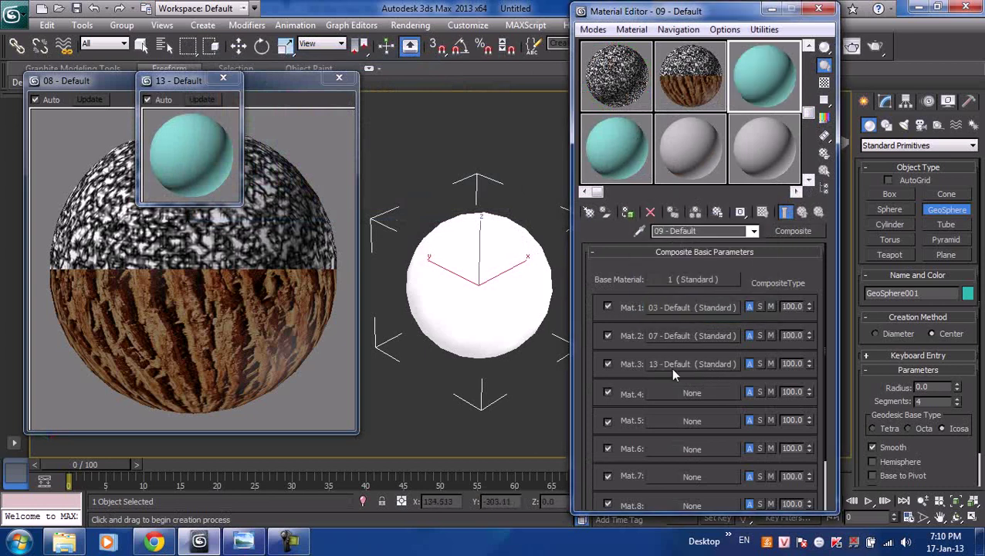
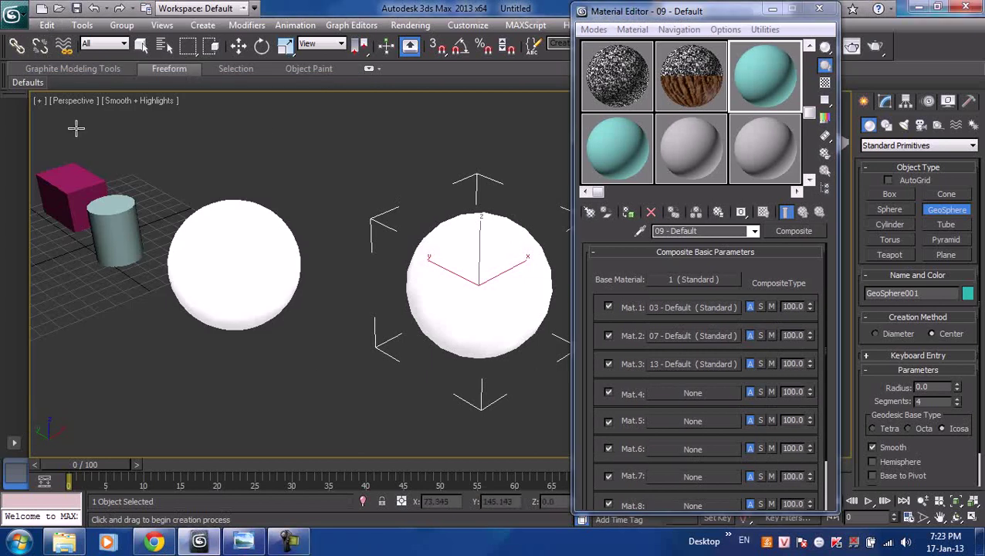
- Reset 3ds Max to an empty scene, discarding unsaved changes
click(14, 14)
click(48, 78)
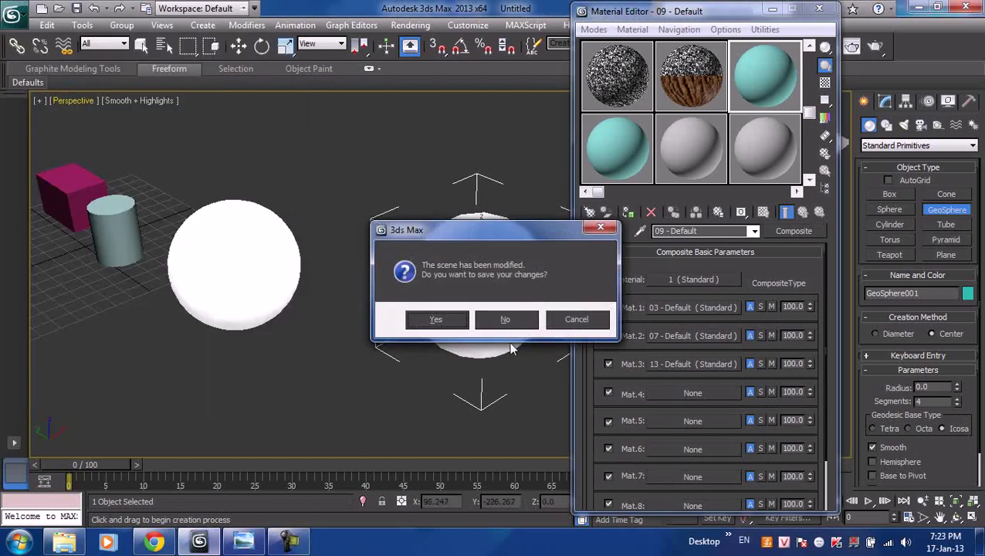
click(503, 318)
click(449, 294)
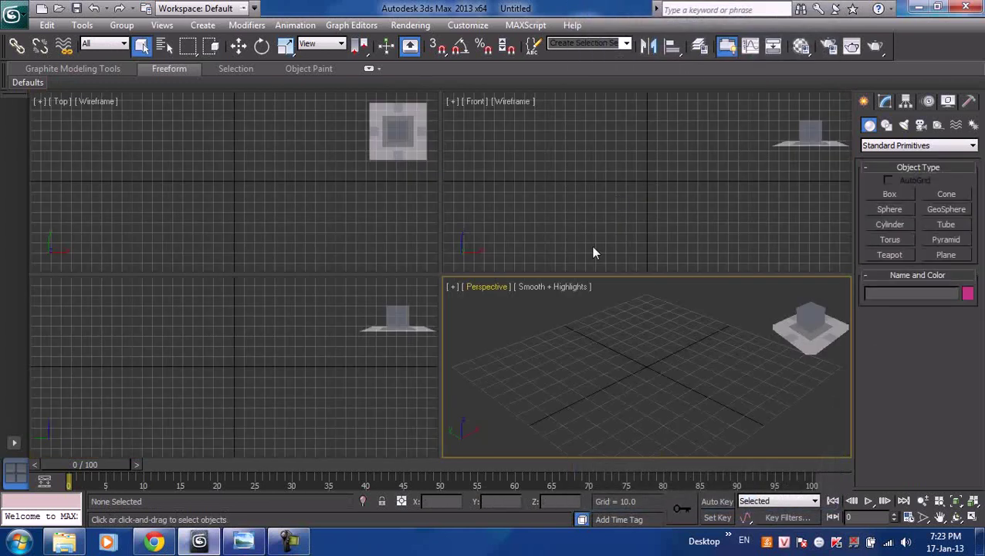
- Maximize the Perspective view and draw a tall cylinder at the grid centre
key(alt+w)
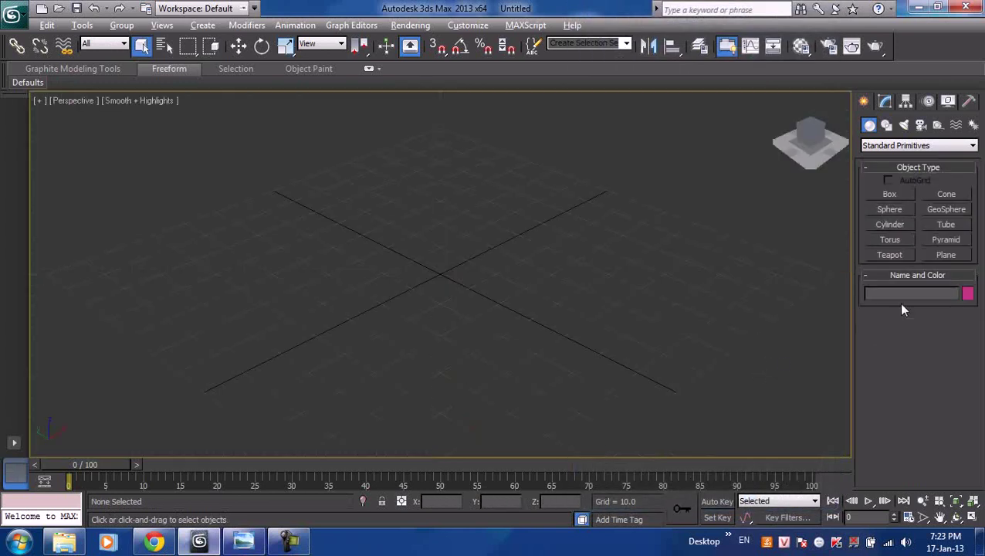
click(893, 224)
drag(449, 329, 484, 308)
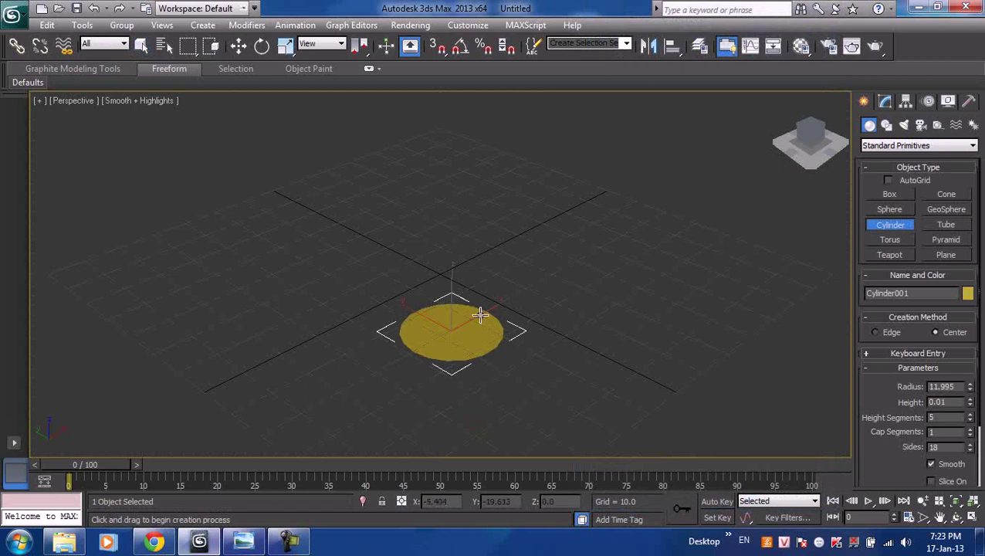
click(448, 131)
- Switch the Perspective viewport to Wireframe display
right_click(447, 131)
click(142, 108)
click(174, 149)
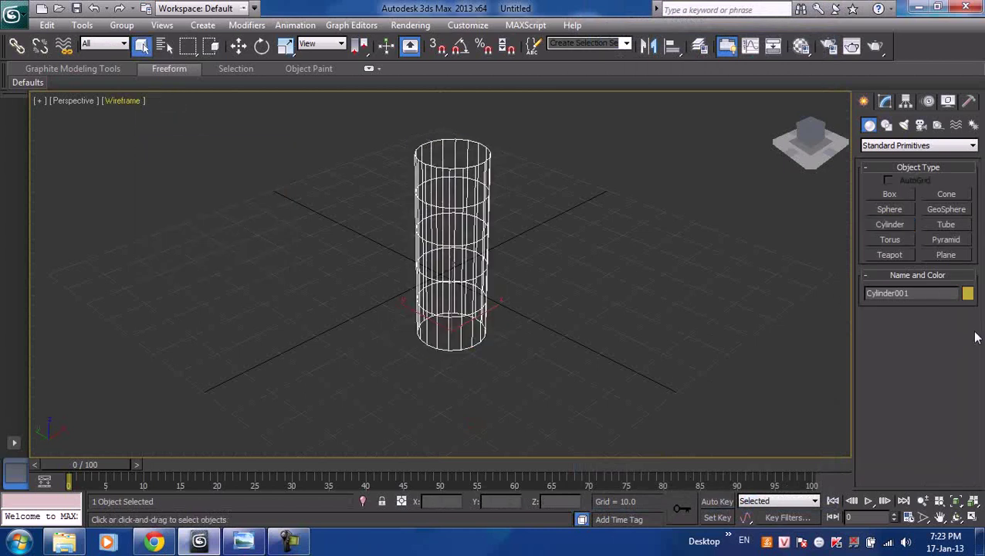
- Show the cylinder's parameters in the Modify panel and orbit to a low front angle
click(885, 102)
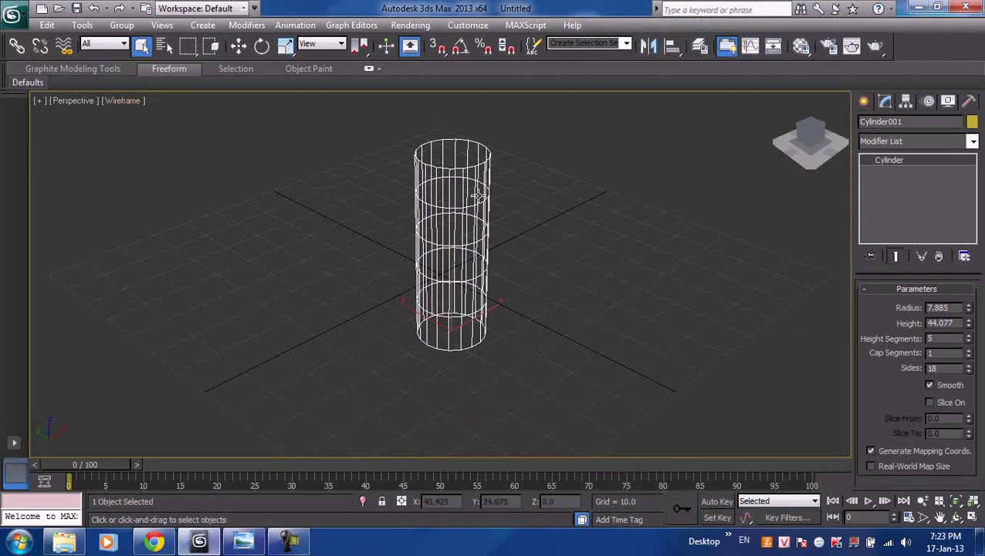
right_click(538, 199)
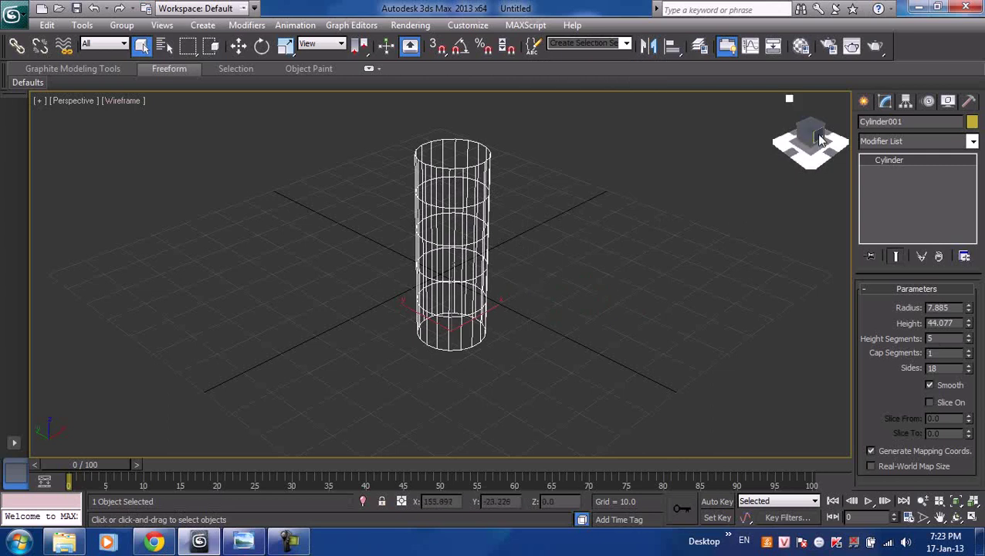
click(774, 181)
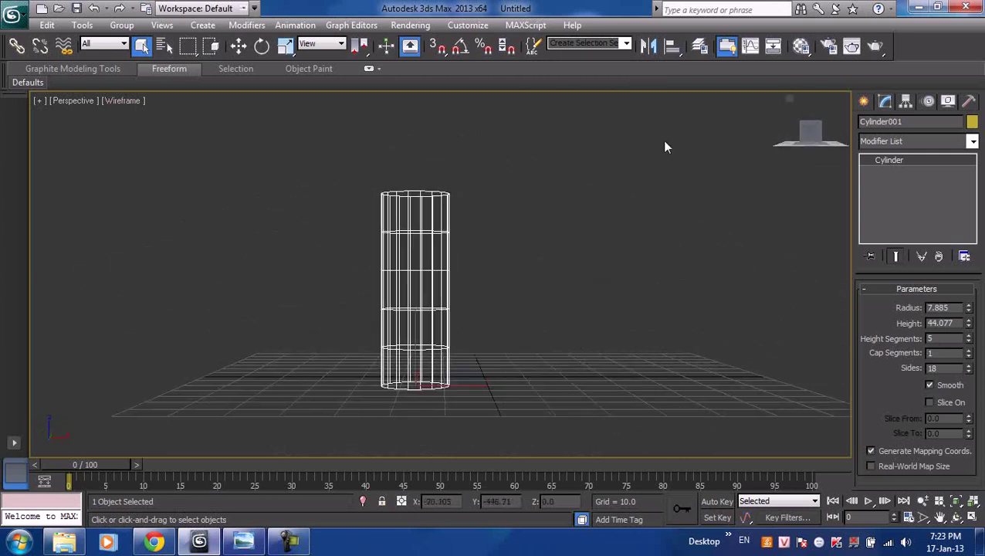
right_click(558, 205)
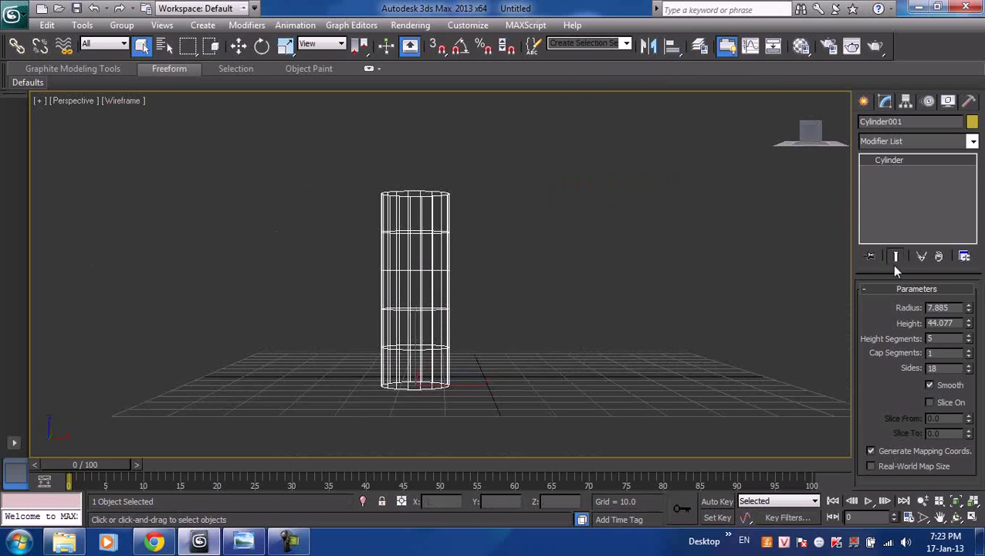
mouse_move(810, 135)
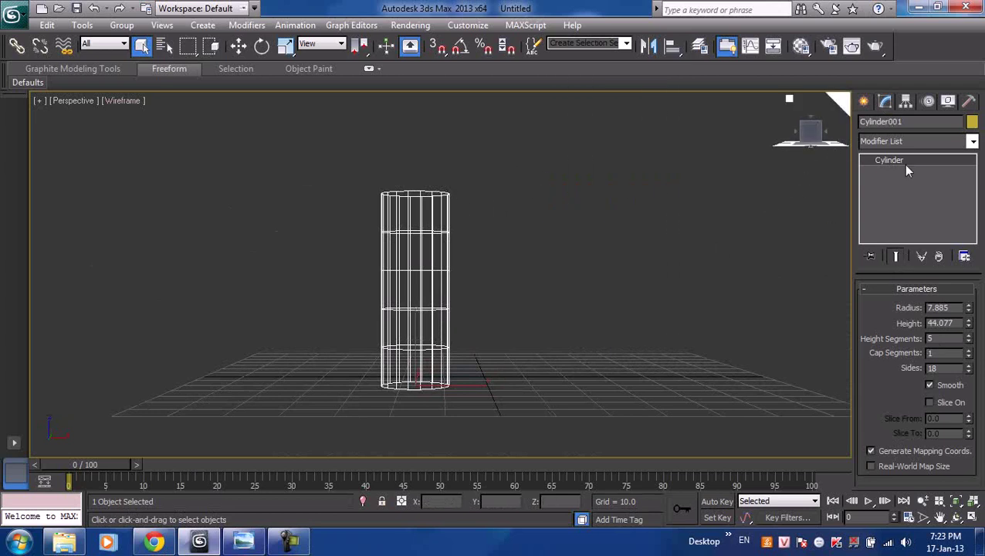
click(897, 142)
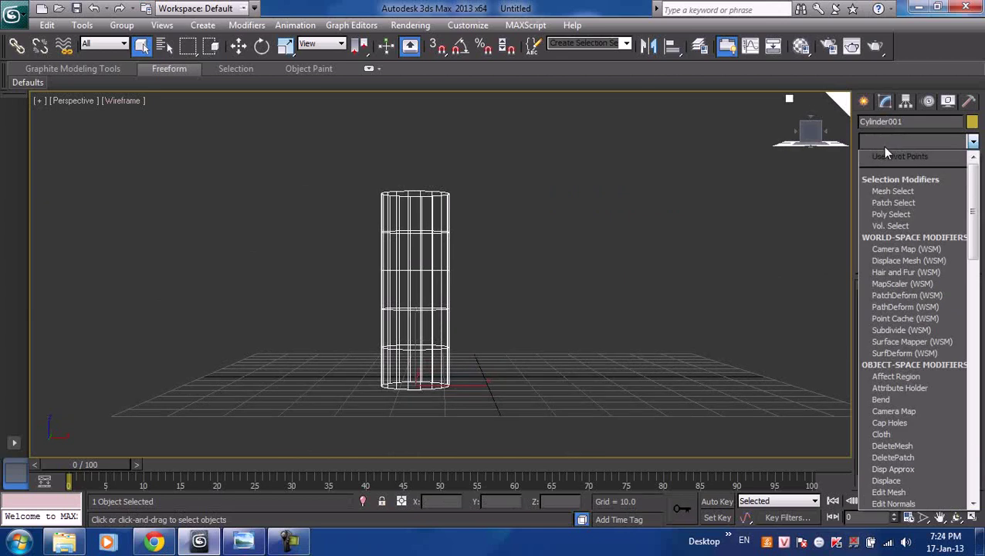
- Add a Mesh Select modifier and box-select the cylinder's top band of faces
scroll(885, 151, down, 1)
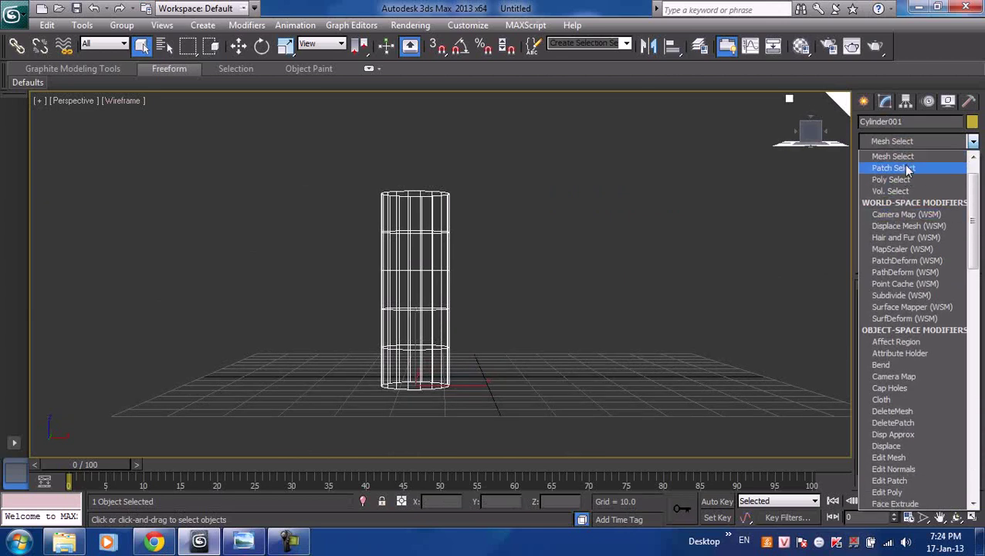
click(910, 158)
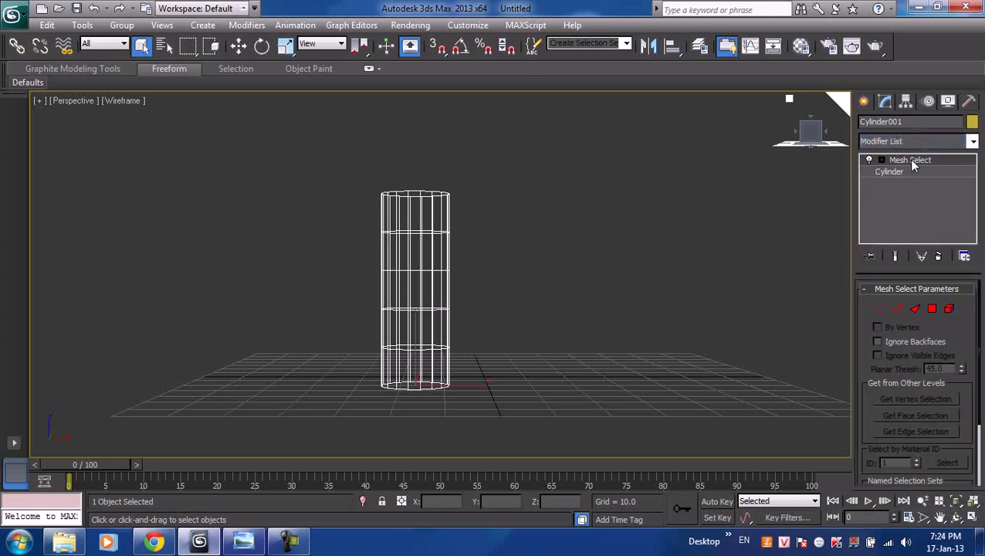
click(916, 310)
drag(512, 194, 325, 171)
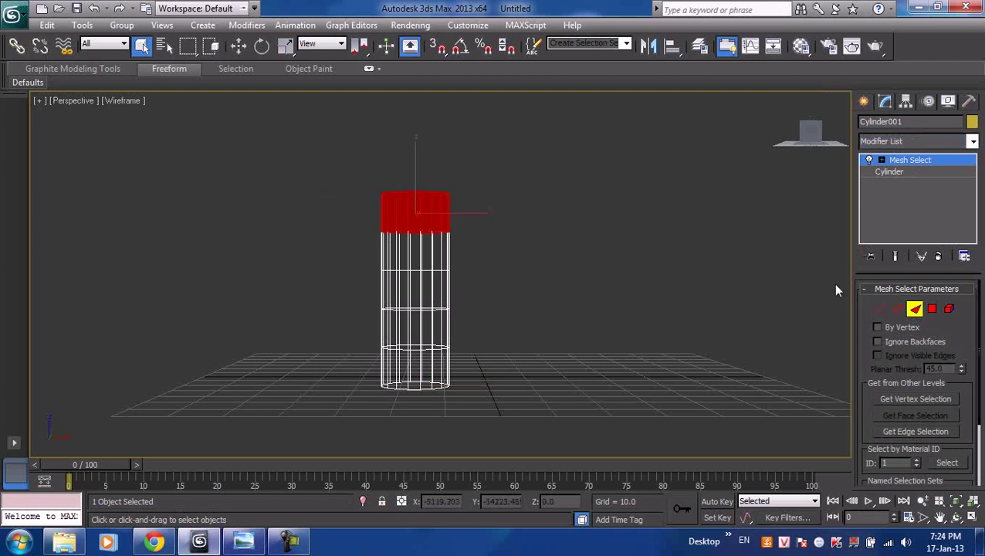
- Add a Material modifier giving the selected top faces material ID 1
click(920, 142)
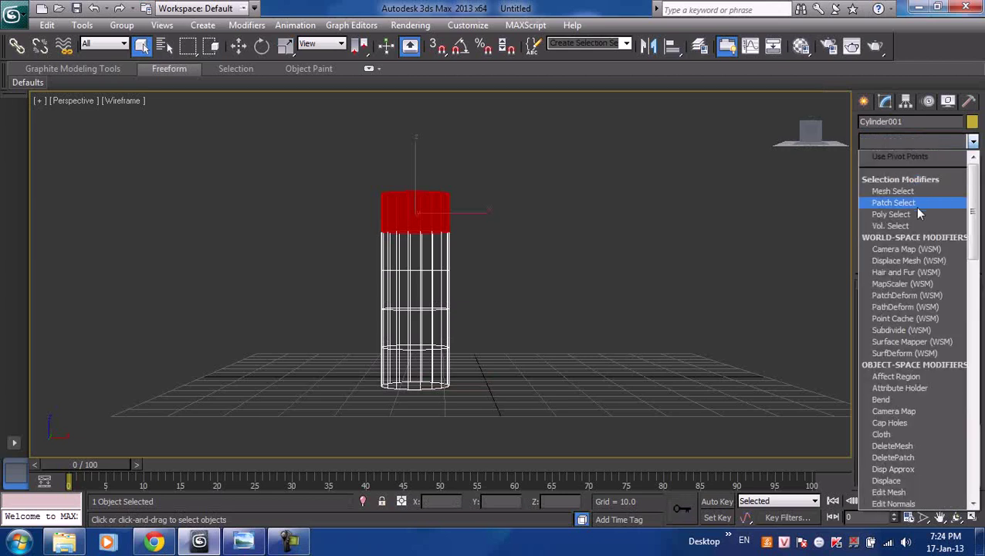
scroll(900, 275, down, 3)
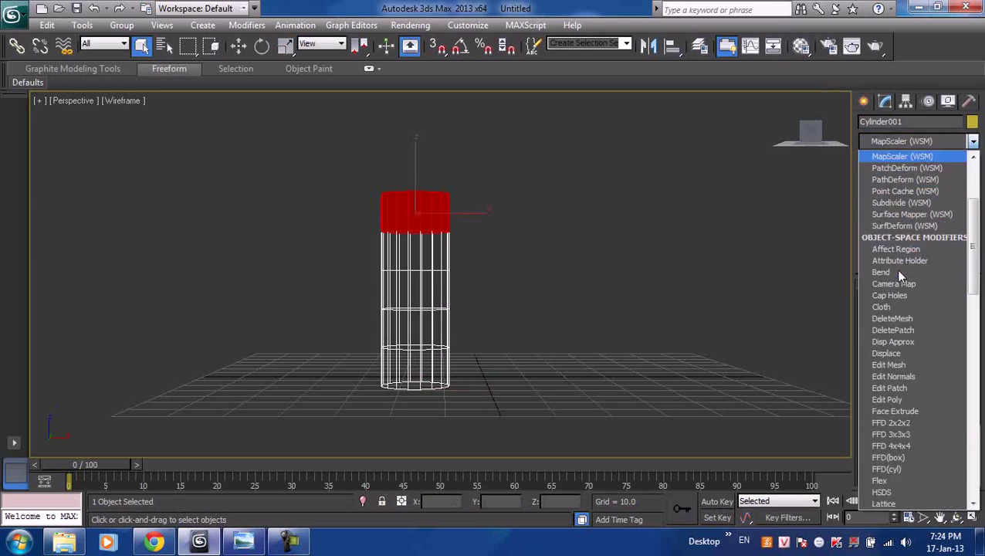
scroll(898, 266, down, 2)
scroll(903, 324, down, 3)
scroll(904, 338, down, 2)
scroll(904, 338, down, 1)
scroll(905, 338, up, 1)
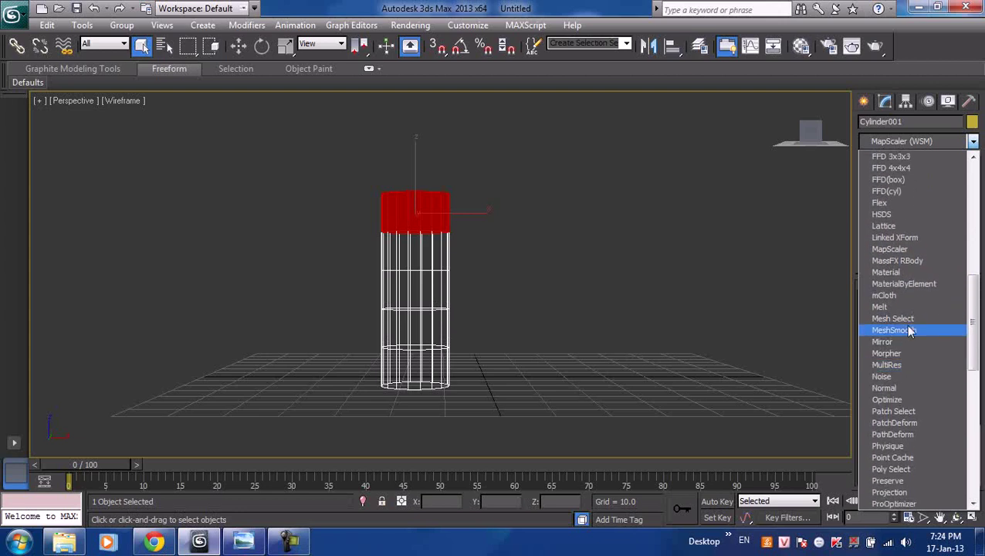
click(890, 272)
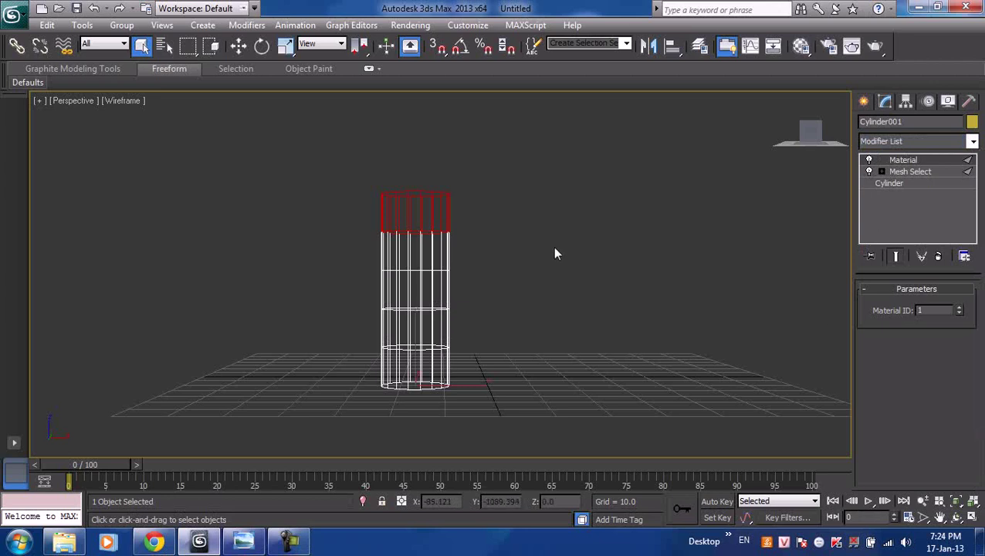
double_click(919, 310)
double_click(918, 309)
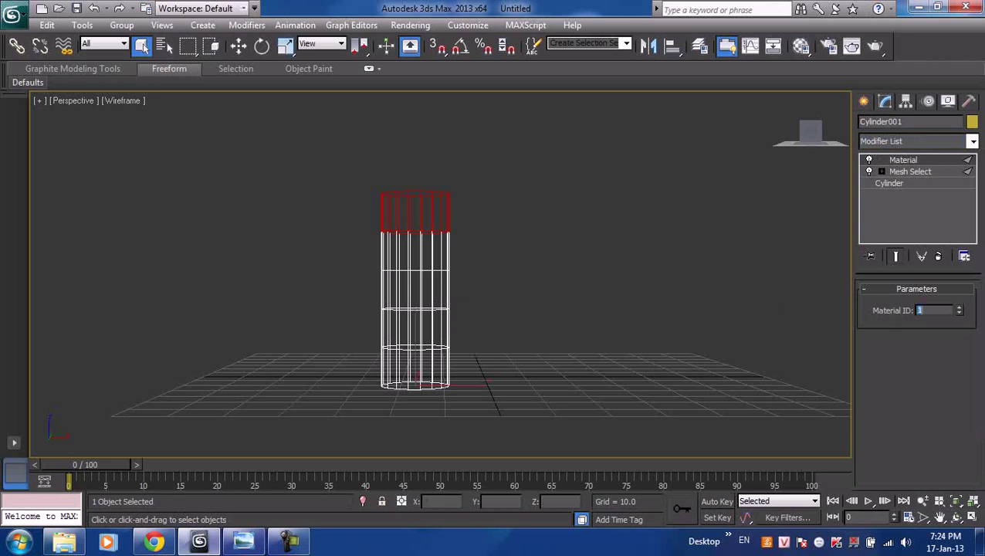
- Add another Mesh Select and select the cylinder's middle band of faces
click(895, 141)
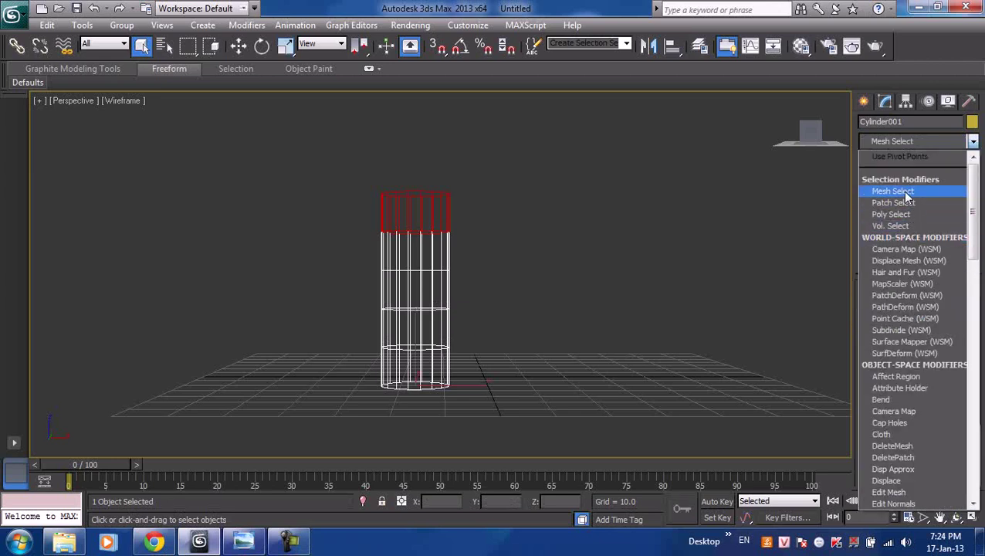
click(902, 192)
click(915, 308)
drag(534, 239, 315, 248)
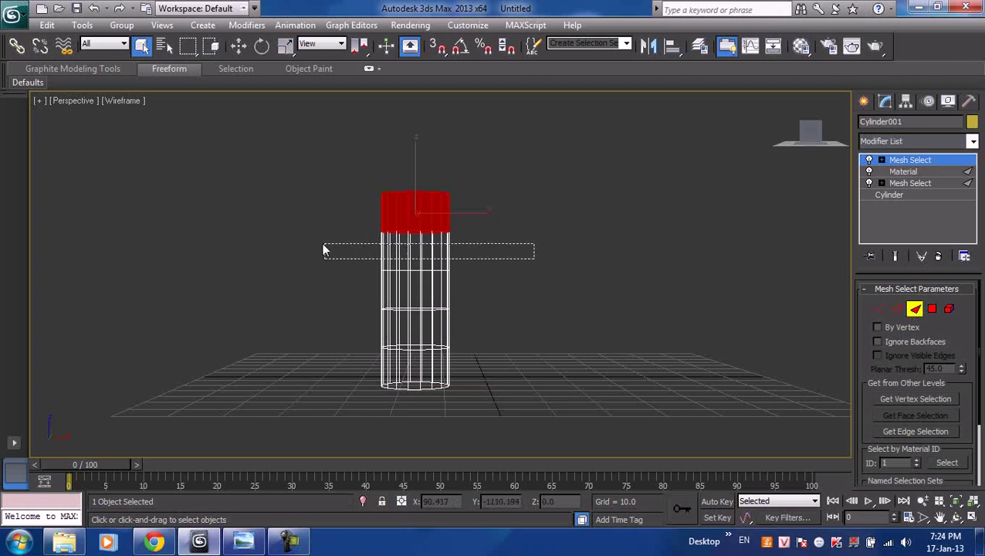
- Add a Material modifier assigning the middle band material ID 2
click(907, 146)
scroll(925, 339, down, 3)
scroll(925, 339, down, 1)
scroll(897, 386, down, 7)
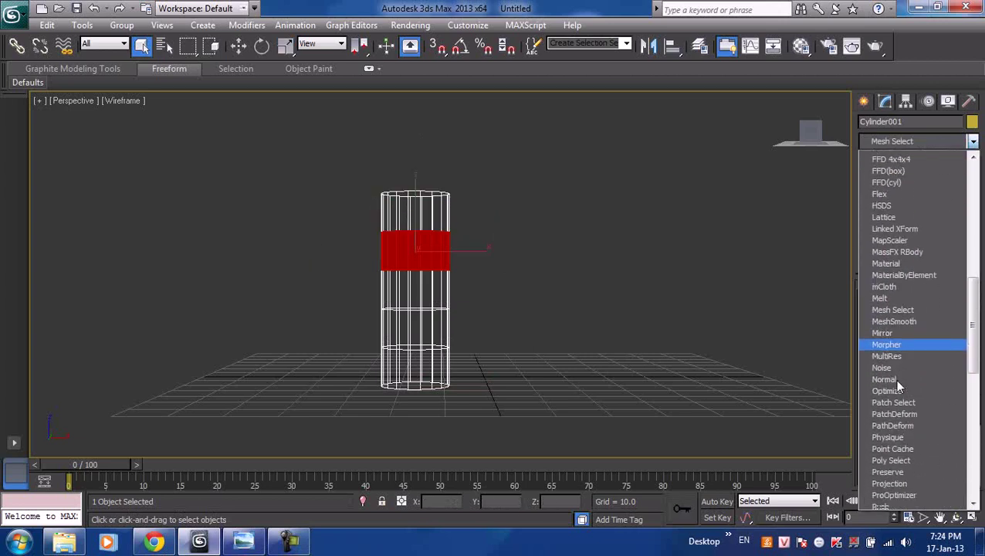
click(888, 263)
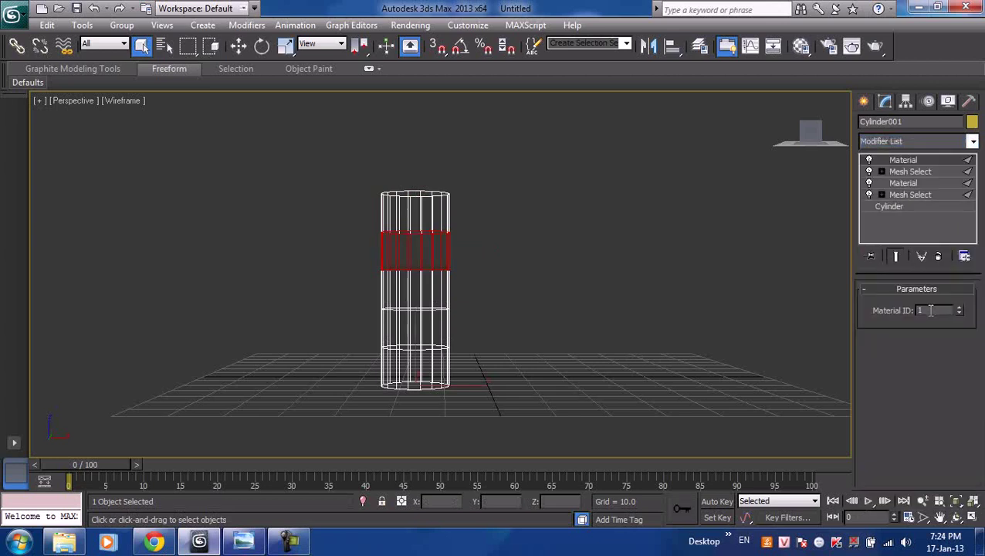
double_click(919, 310)
- Add a third Mesh Select and select a lower band of faces
click(905, 139)
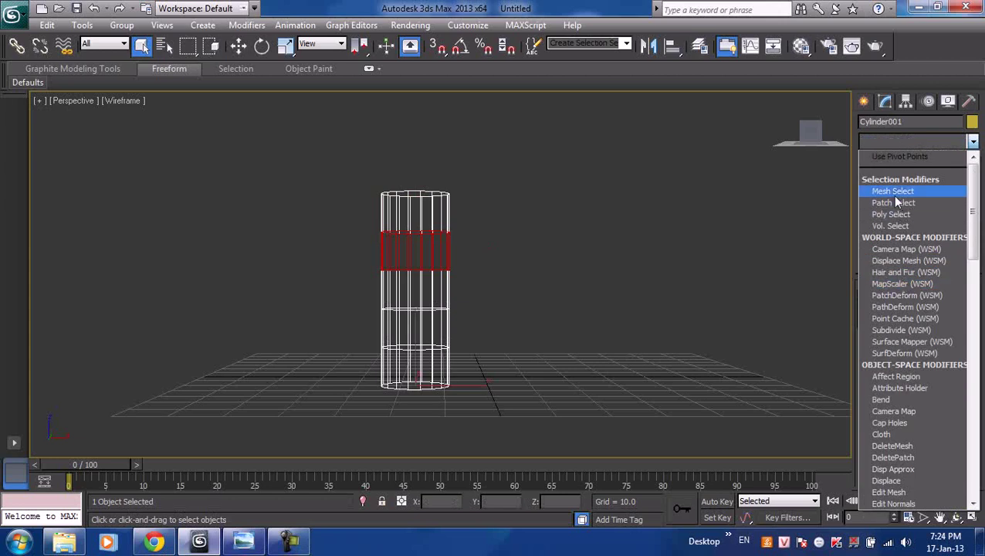
click(892, 190)
click(915, 309)
drag(523, 281, 300, 296)
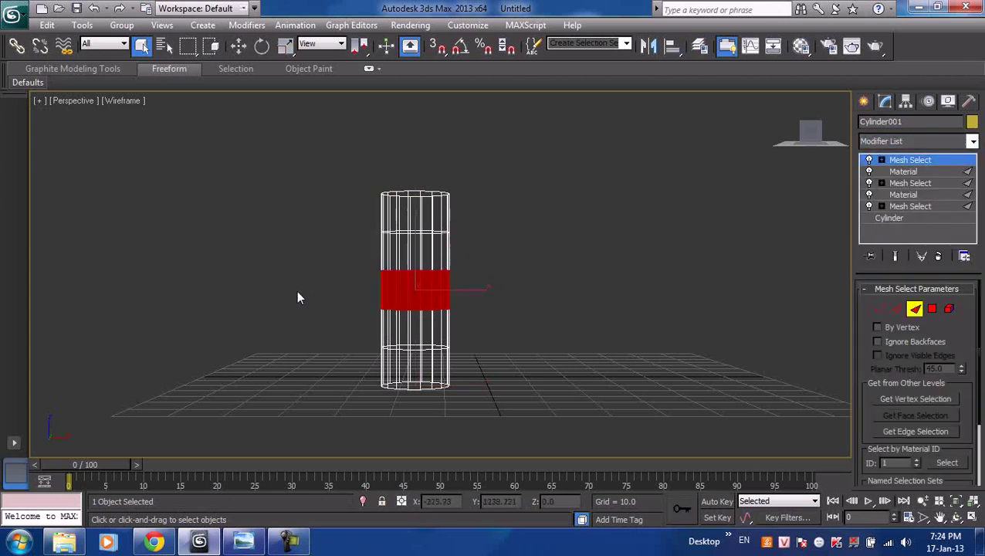
click(909, 143)
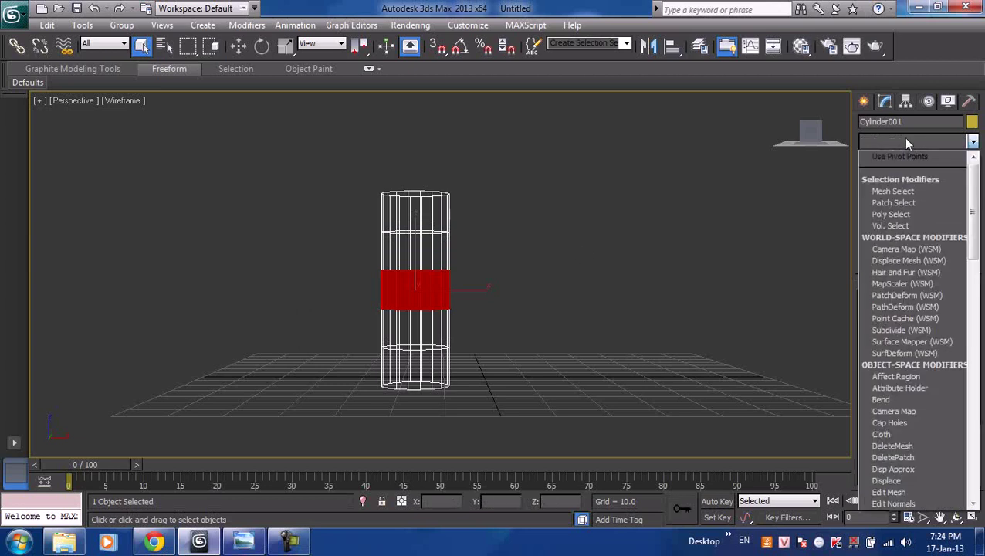
- Add a Material modifier giving the lower band material ID 3
scroll(904, 375, down, 1)
scroll(904, 401, down, 2)
scroll(903, 409, down, 2)
scroll(901, 409, down, 2)
scroll(902, 409, down, 1)
scroll(901, 409, down, 1)
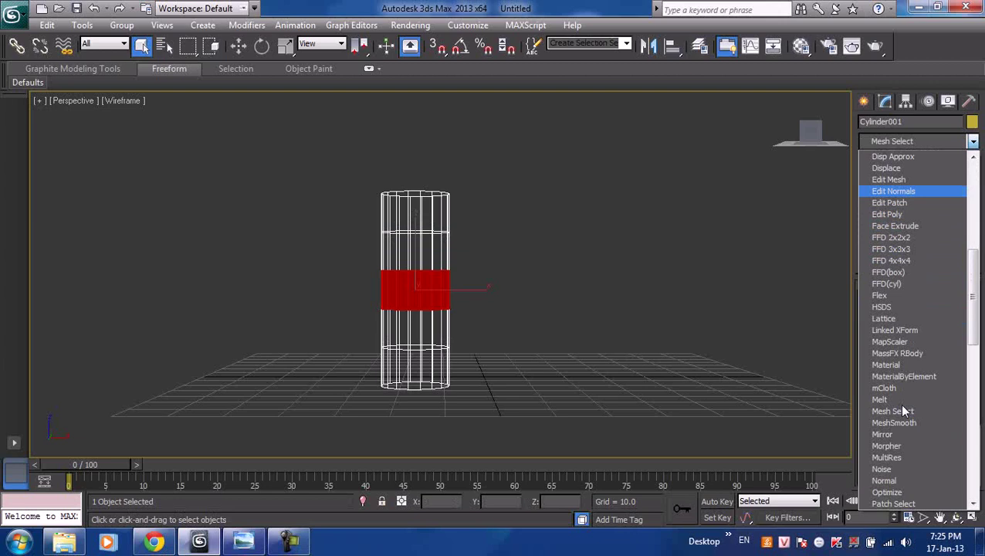
scroll(892, 263, down, 2)
scroll(888, 249, down, 1)
click(885, 260)
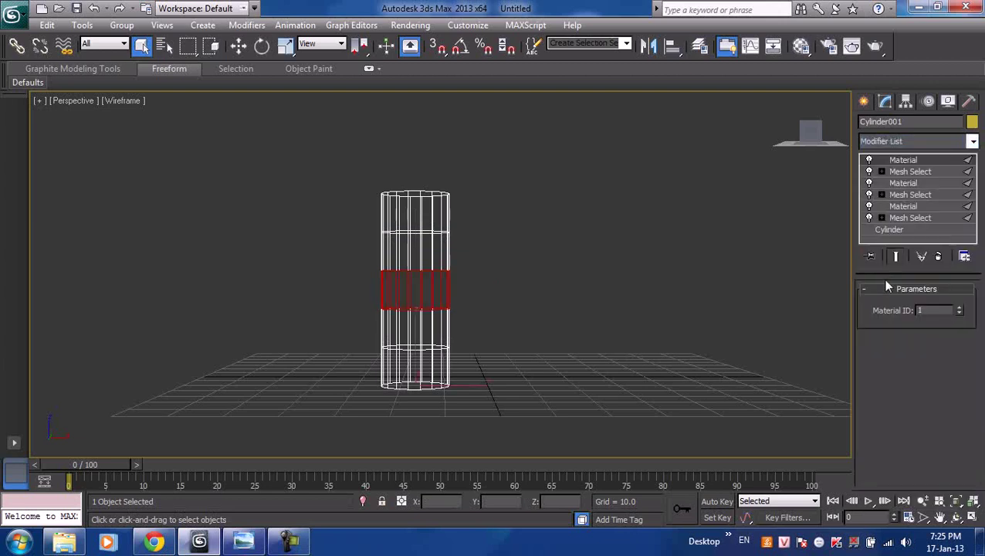
click(913, 311)
text(3)
key(Return)
- Add a Mesh Select and select the next band of faces further down
click(920, 142)
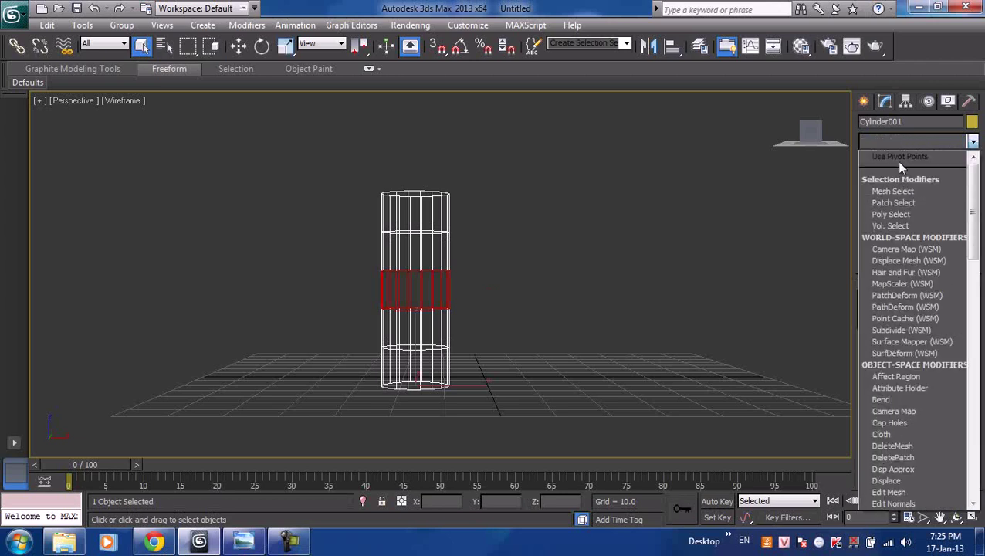
click(897, 193)
click(915, 308)
drag(346, 328, 571, 319)
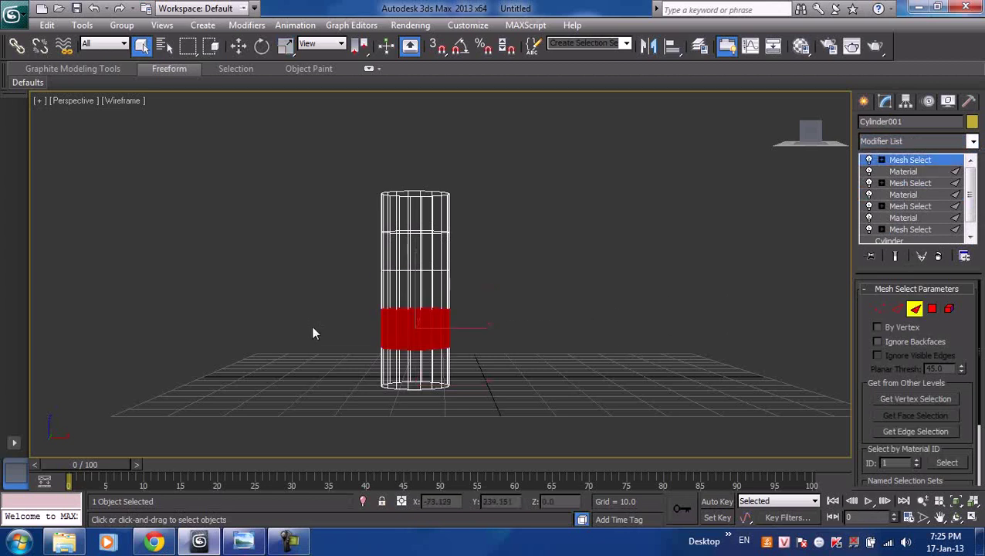
- Add a Material modifier setting those faces to material ID 4
click(903, 142)
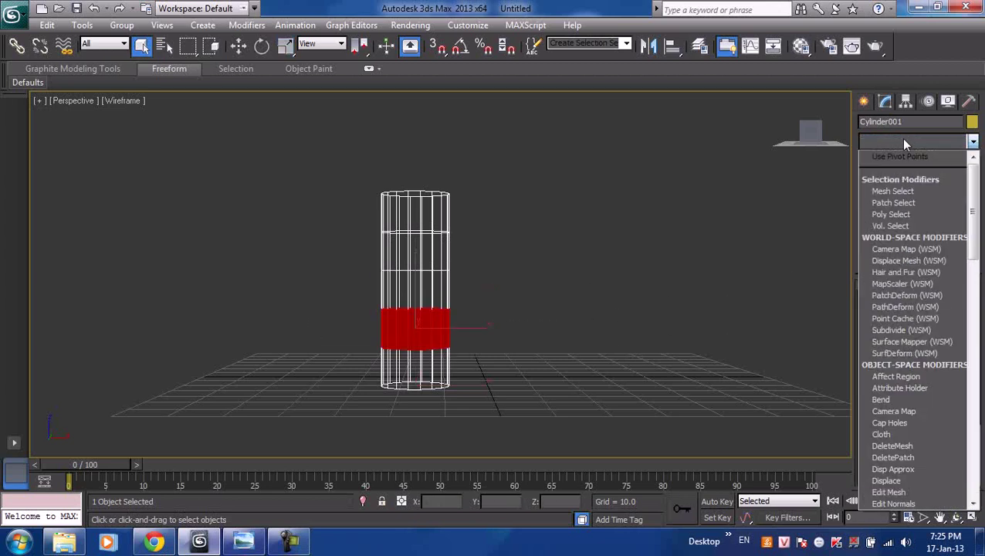
scroll(888, 167, down, 1)
scroll(891, 362, down, 1)
scroll(894, 356, down, 3)
scroll(880, 343, down, 1)
scroll(869, 359, down, 2)
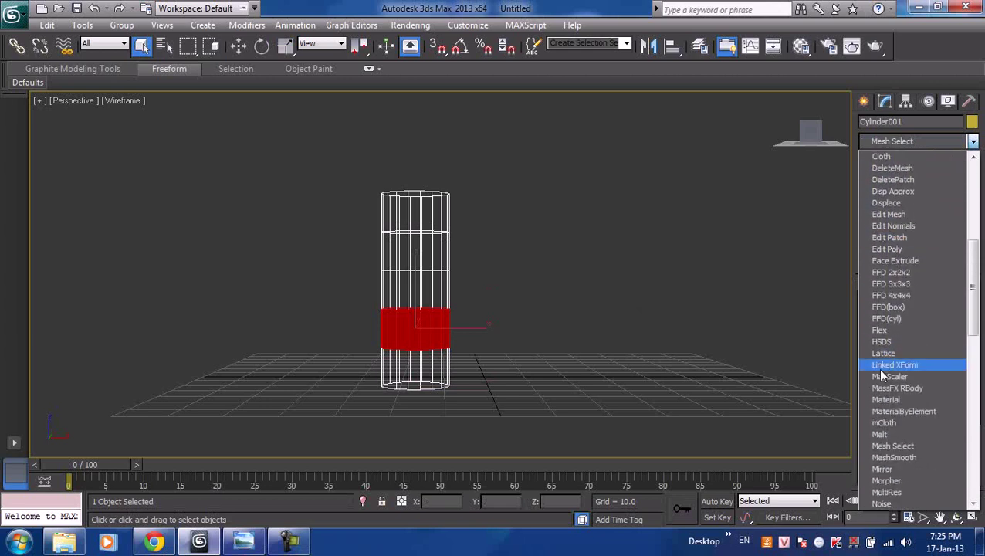
click(886, 399)
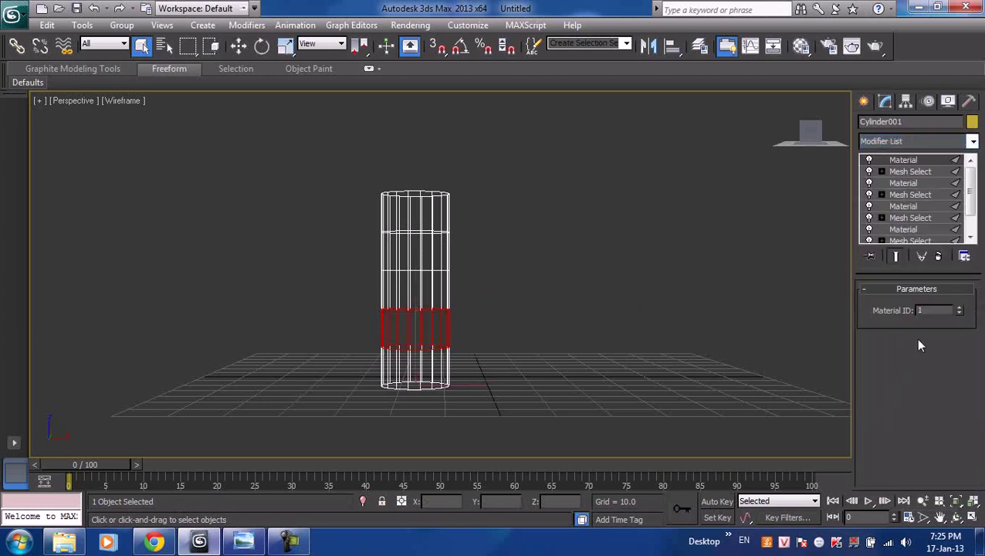
double_click(932, 309)
text(4)
key(Return)
- Add another Mesh Select and box-select the bottom band of faces
click(903, 142)
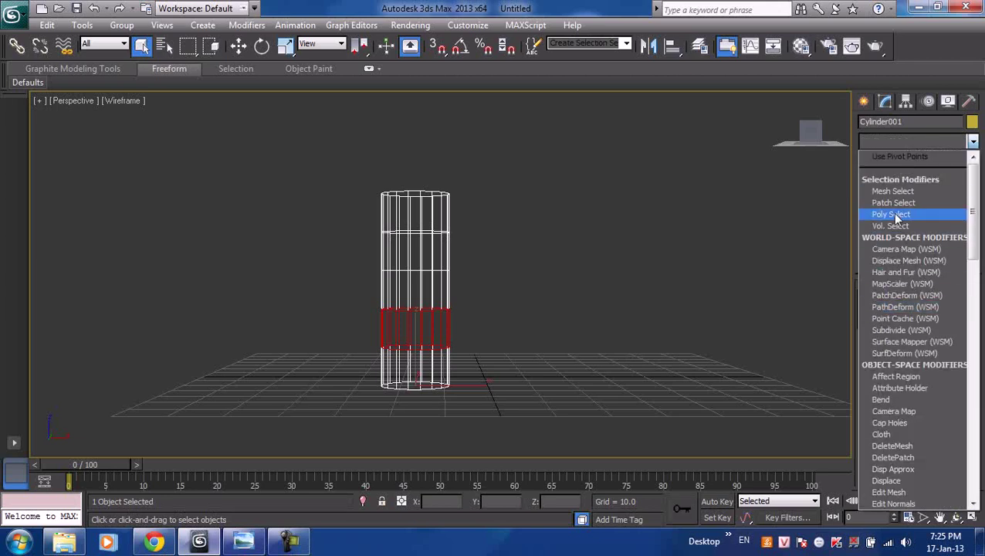
click(894, 192)
click(914, 309)
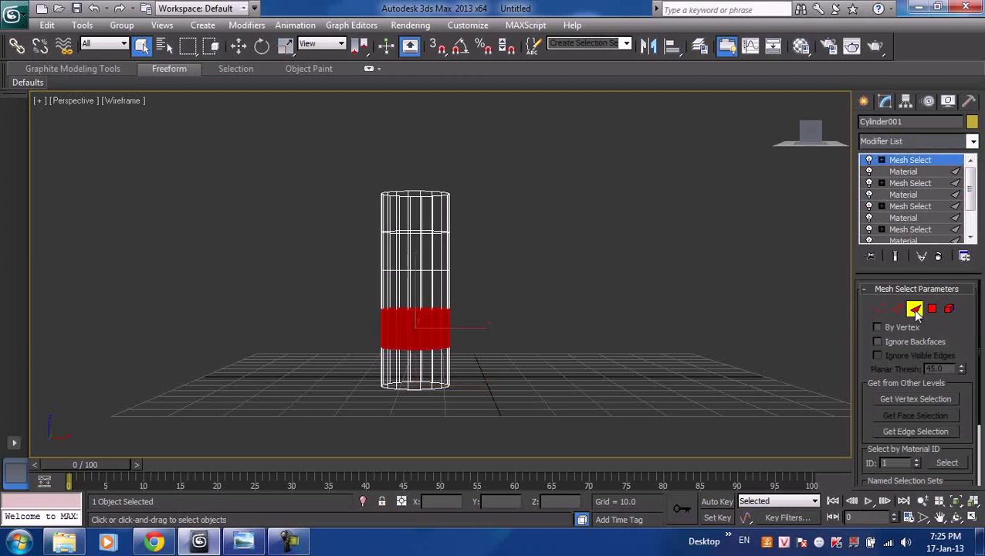
drag(584, 387, 316, 380)
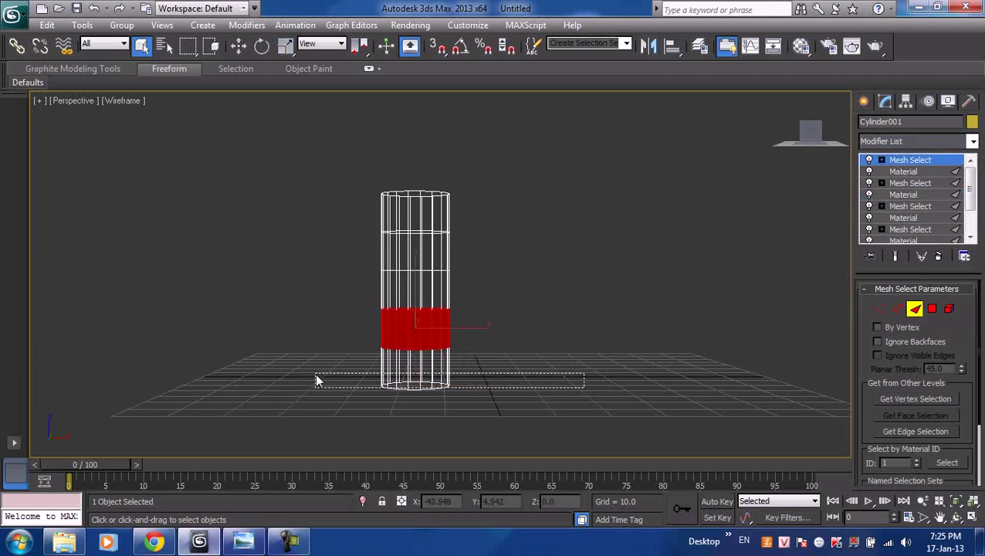
- Assign material ID 5 to the bottom faces with a Material modifier
click(899, 142)
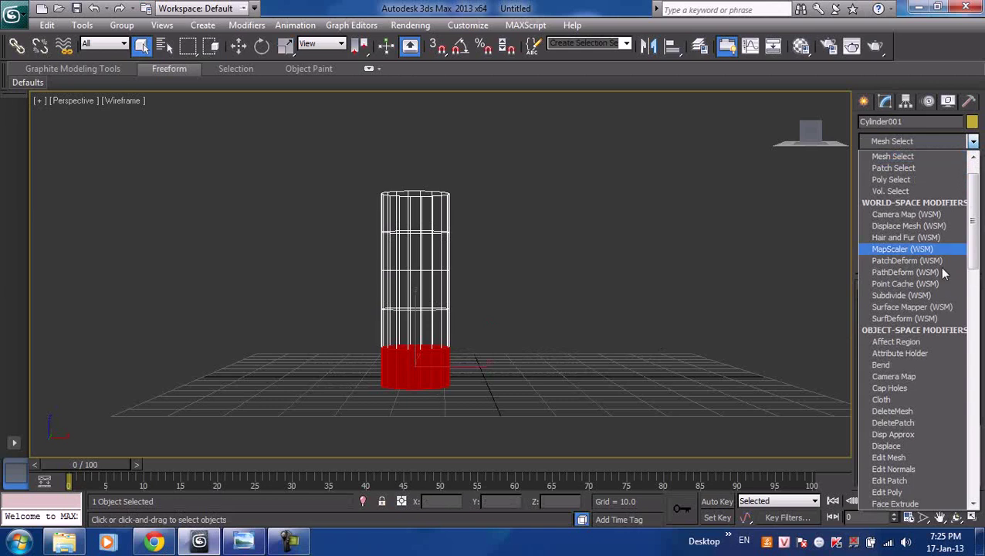
scroll(876, 447, down, 2)
scroll(888, 438, down, 4)
scroll(894, 426, down, 7)
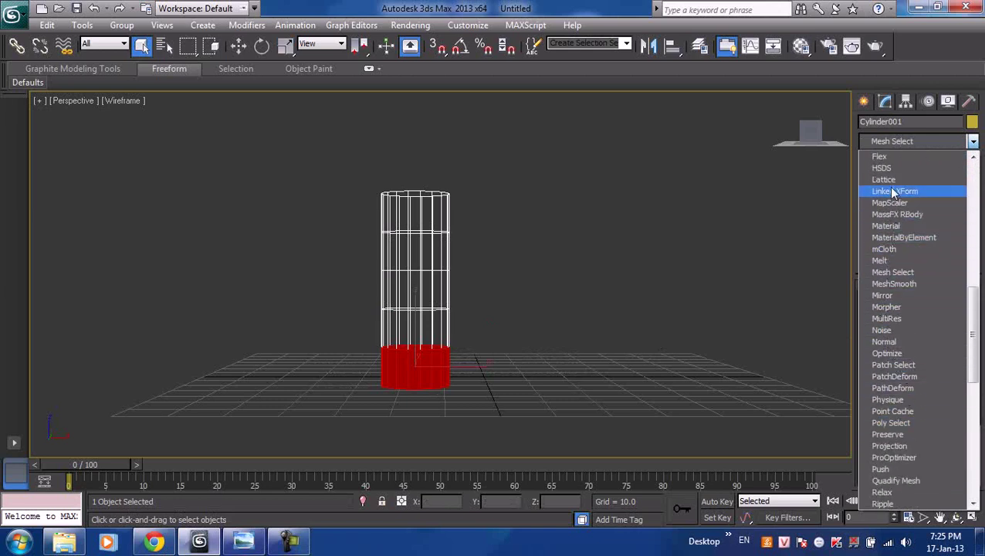
click(892, 225)
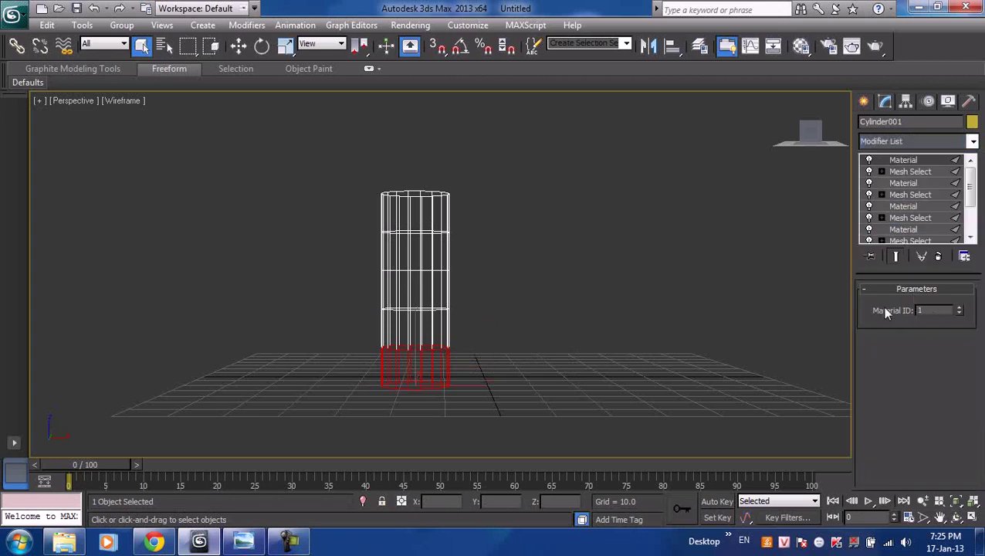
text(5)
key(Return)
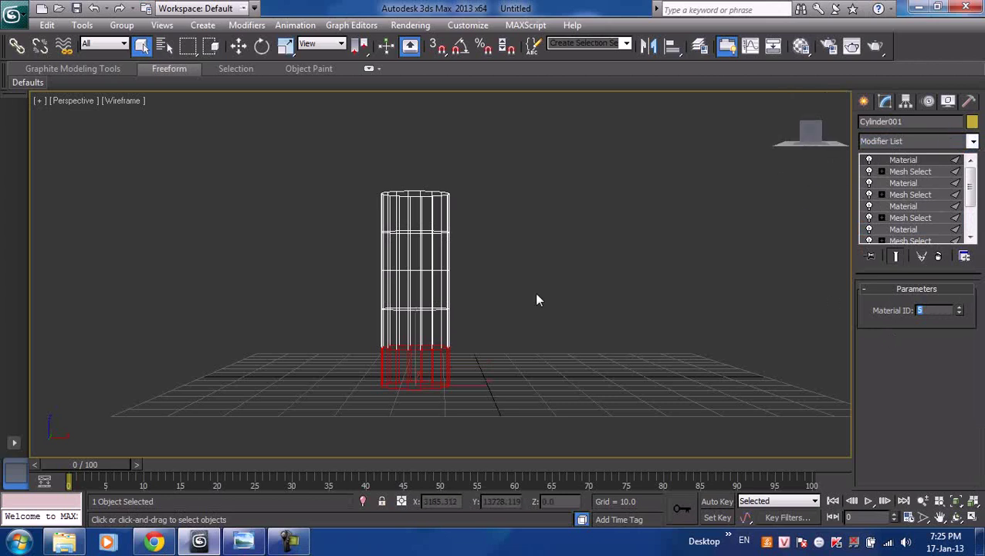
click(894, 143)
- Add one more Mesh Select, deselect the cylinder and open the Material Editor with M
click(896, 191)
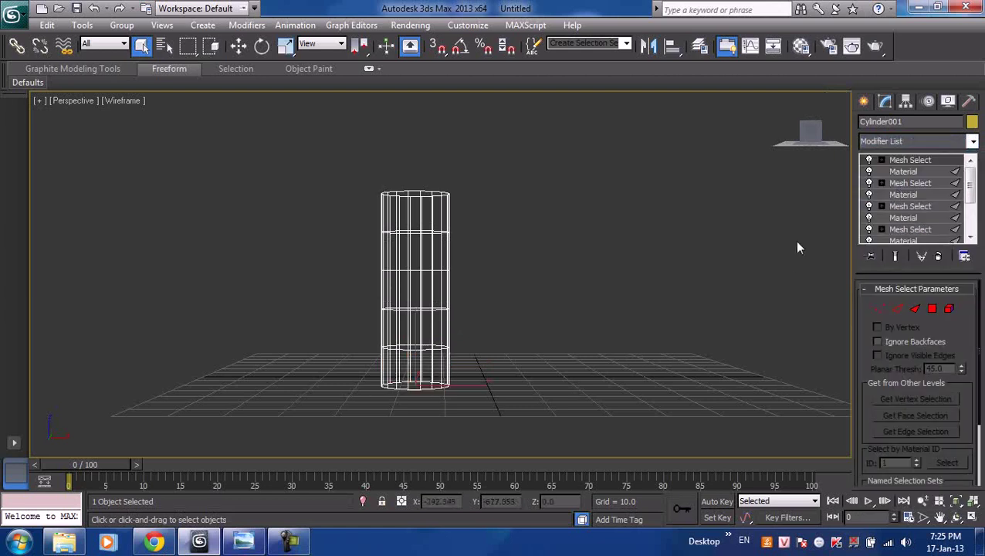
click(612, 248)
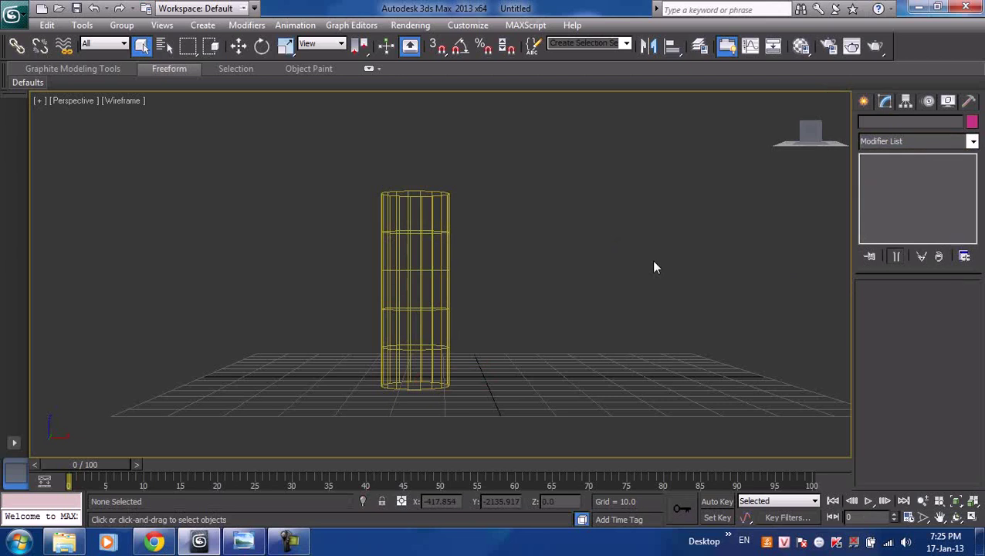
key(m)
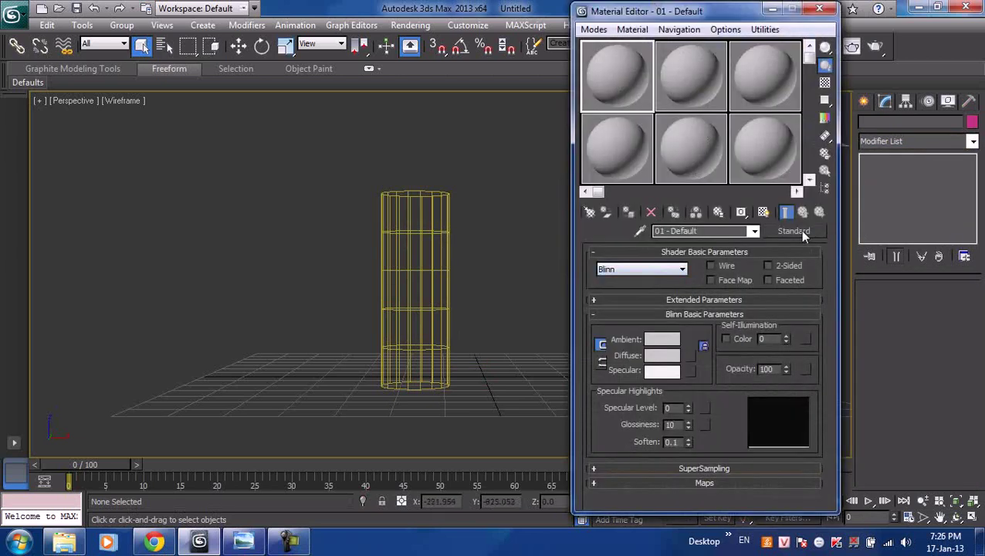
click(795, 230)
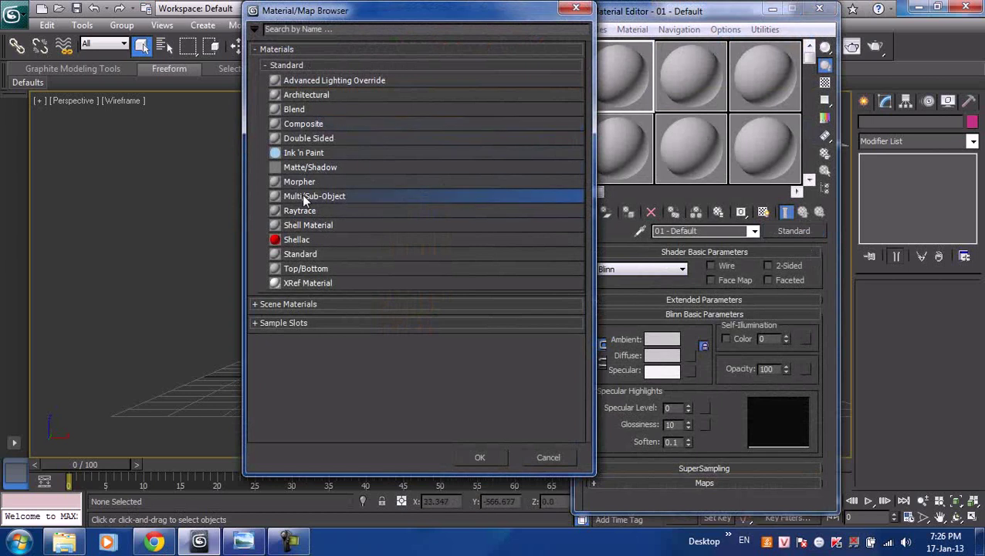
- Replace the first material with a Multi/Sub-Object material set to 5 sub-materials
double_click(308, 196)
click(686, 245)
click(668, 296)
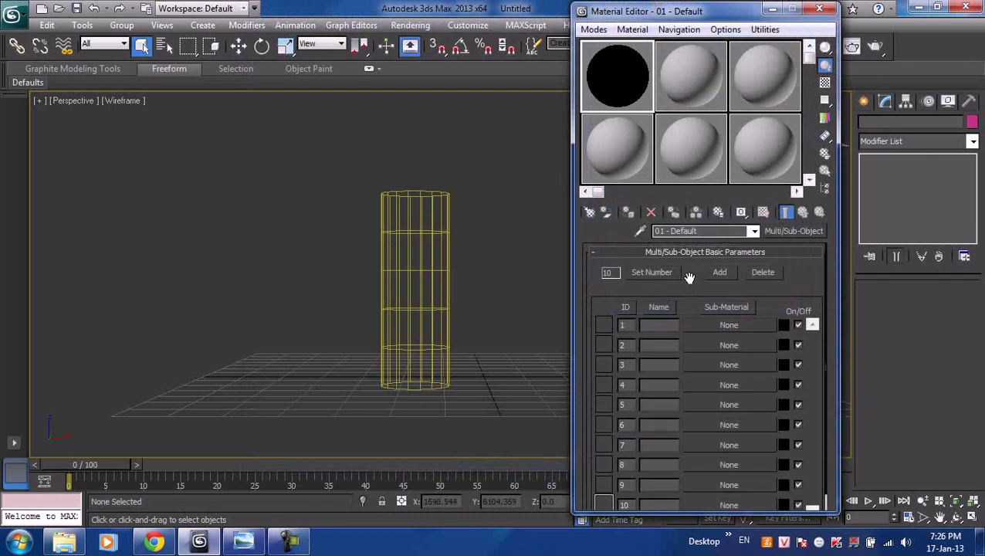
click(649, 274)
text(5)
click(771, 260)
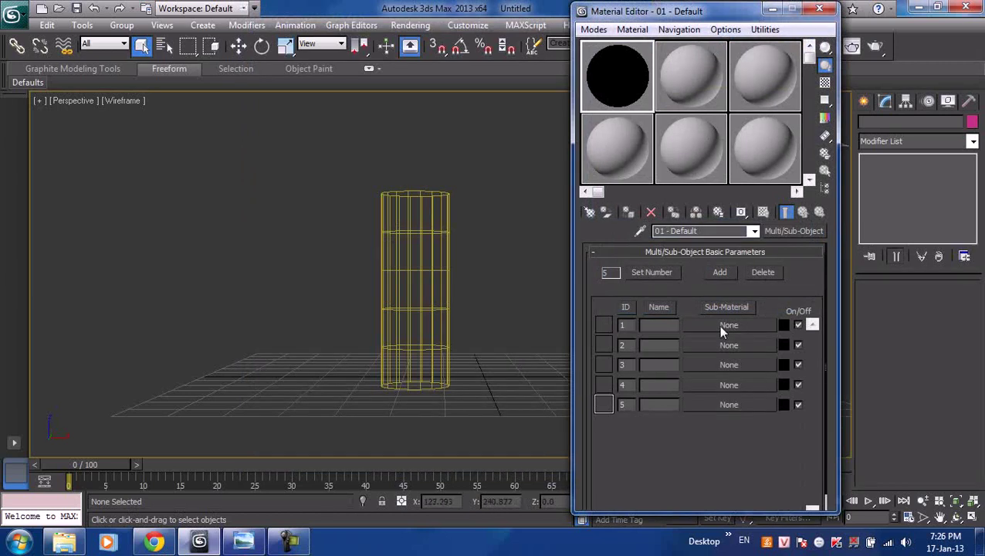
- Give sample slots 2 and 3 saturated yellow and green diffuse colours
click(683, 89)
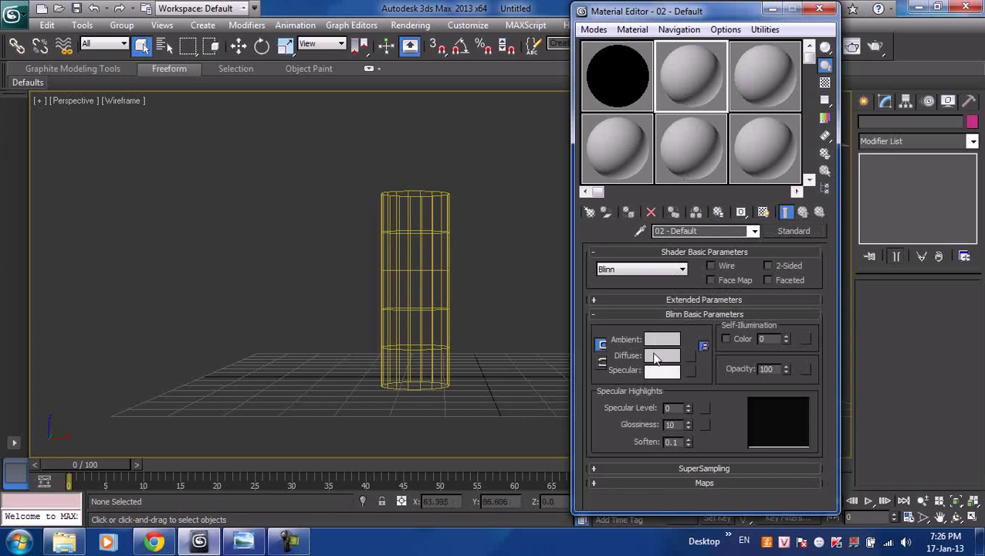
click(656, 355)
click(226, 103)
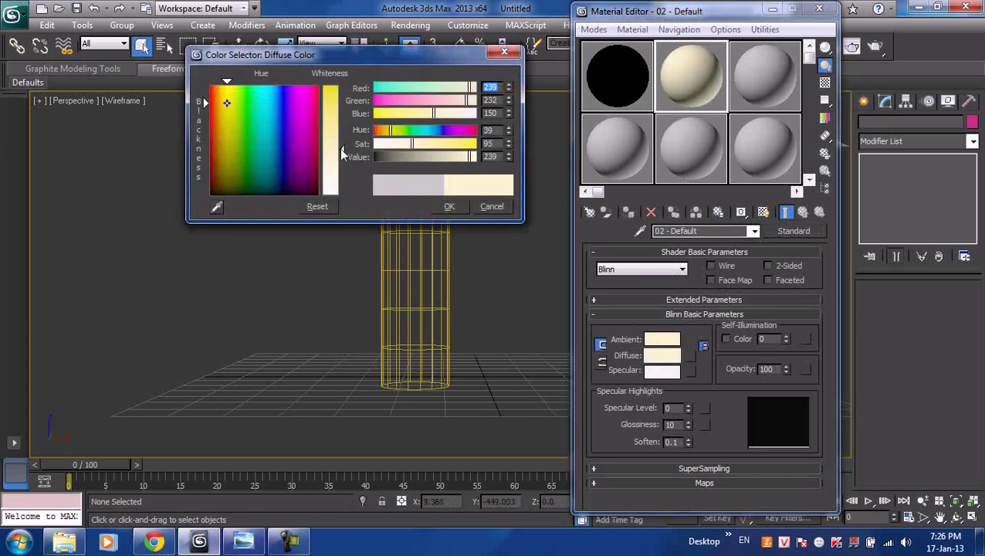
drag(342, 149, 342, 91)
click(450, 206)
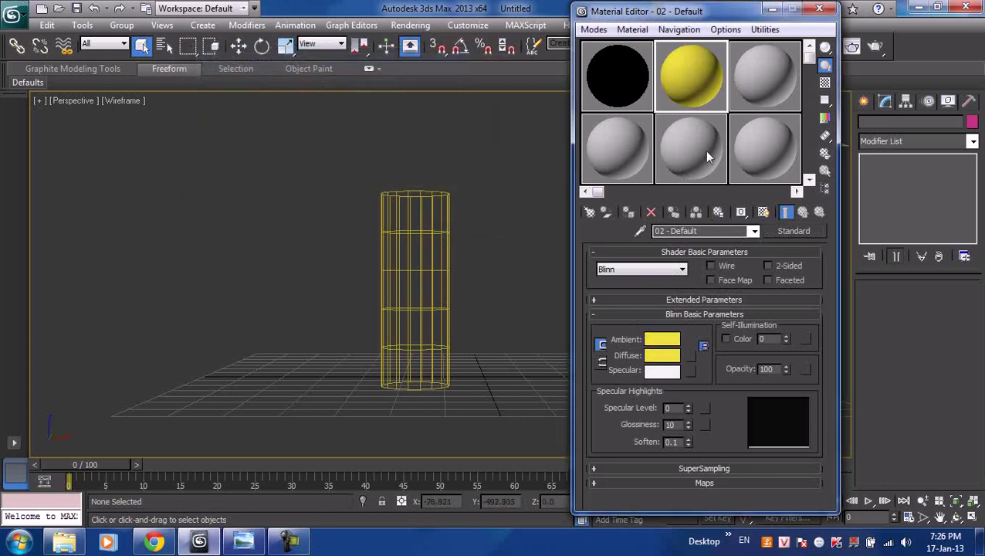
click(762, 95)
click(661, 355)
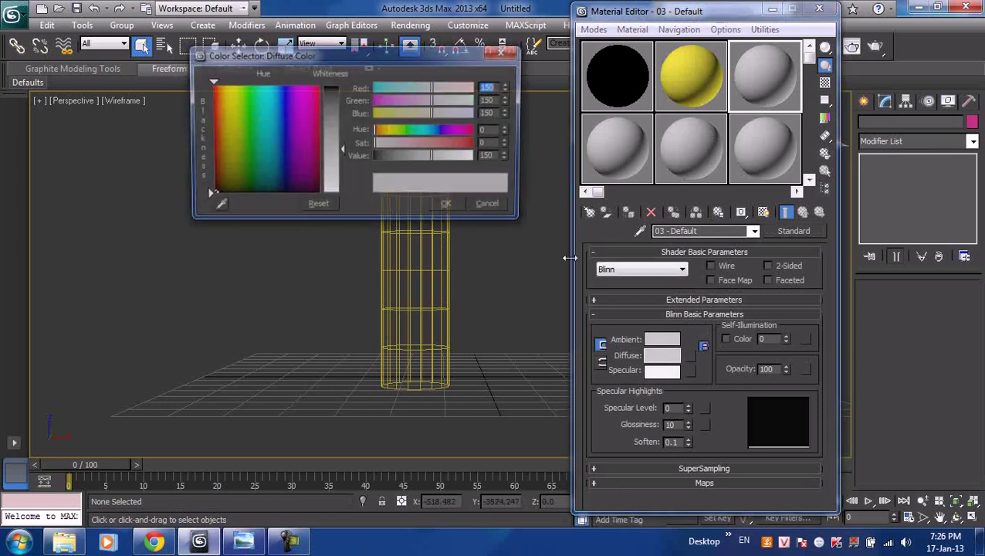
click(247, 93)
drag(342, 149, 342, 89)
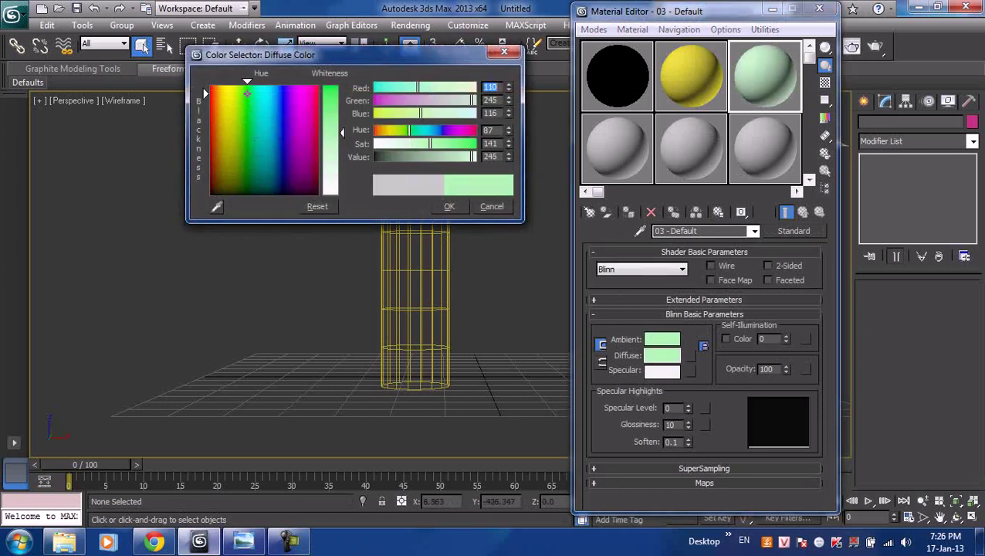
click(451, 206)
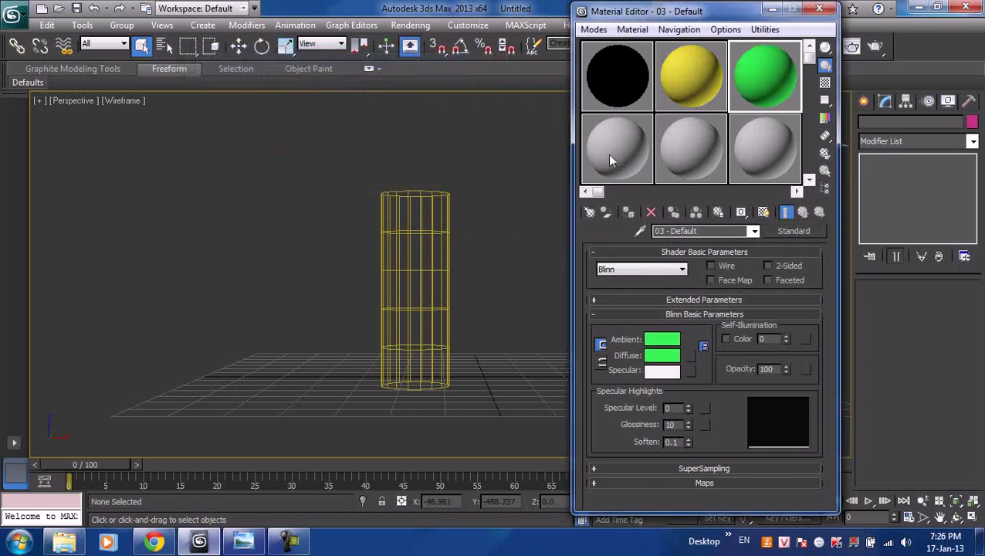
- Give sample slots 4 and 5 magenta and saturated red diffuse colours
click(610, 159)
click(662, 358)
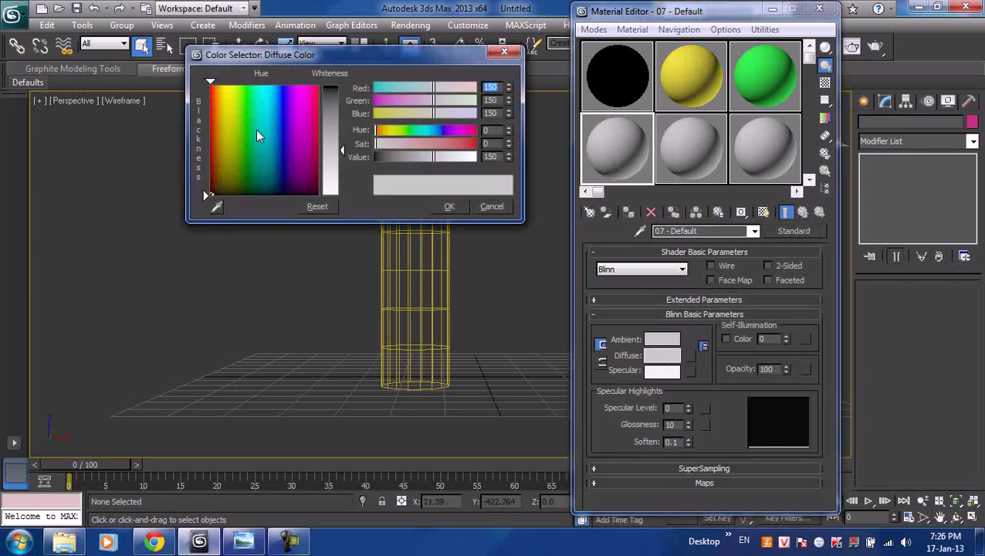
click(300, 94)
mouse_move(342, 149)
mouse_down()
mouse_move(342, 112)
mouse_move(342, 182)
mouse_up()
click(449, 206)
click(686, 160)
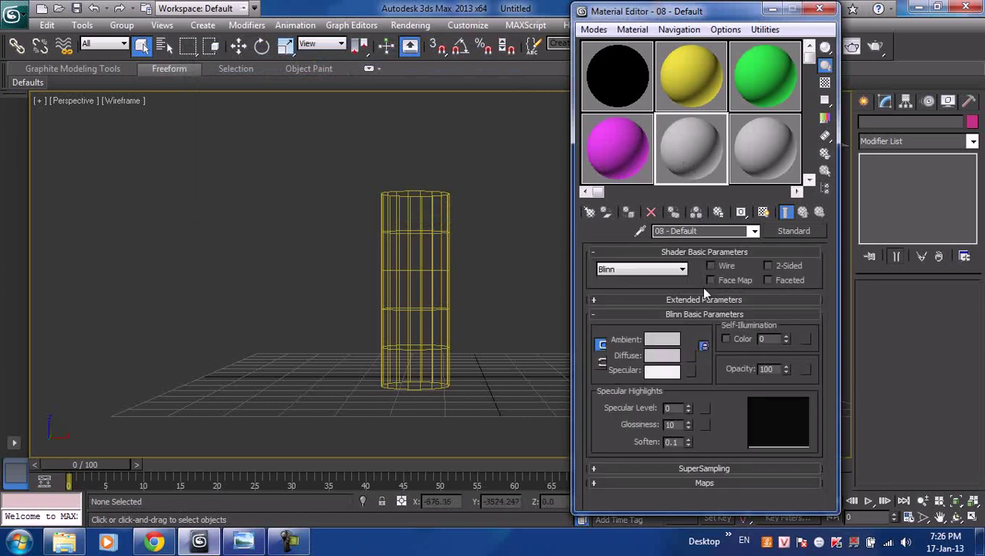
click(664, 356)
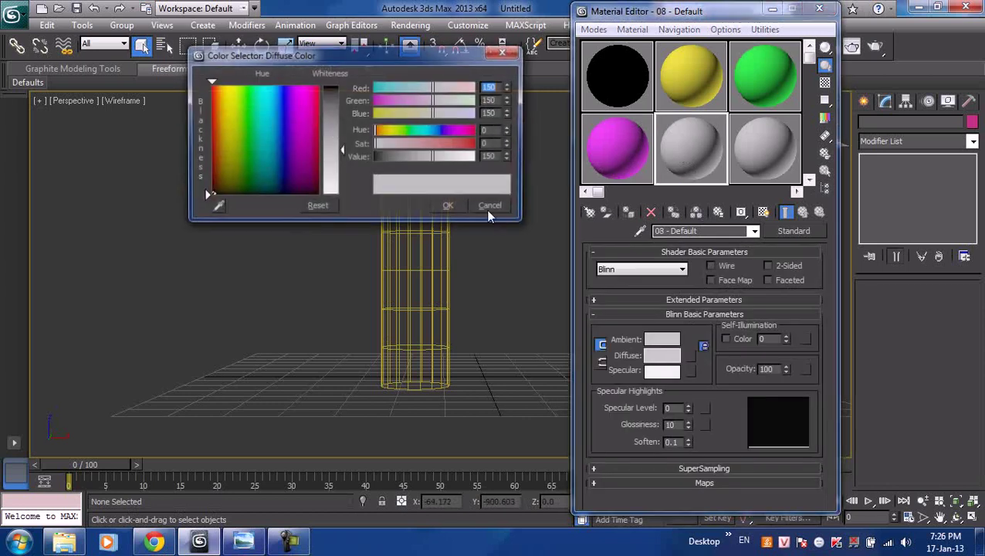
click(316, 100)
drag(342, 154, 342, 87)
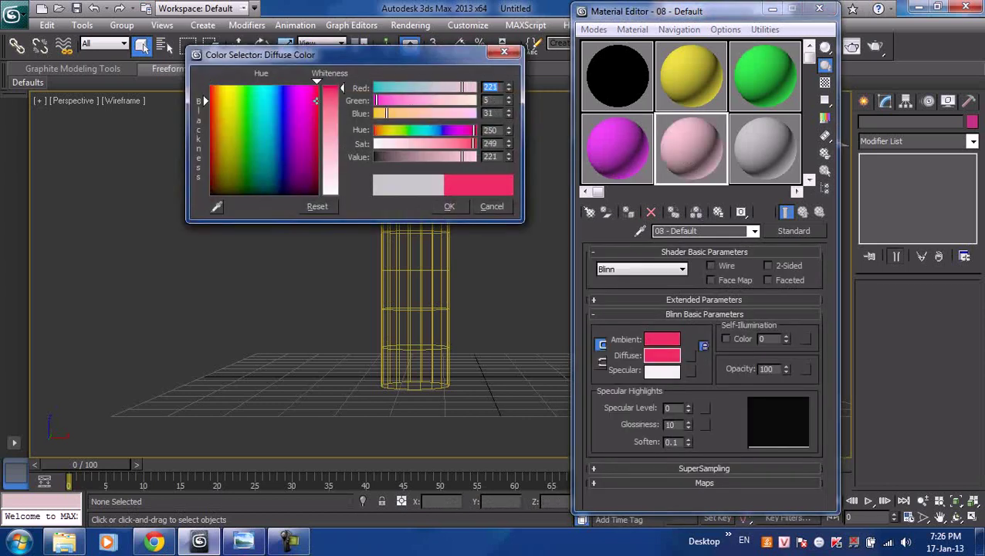
click(450, 207)
- Make slot 6 blue, then drag the yellow material onto sub-material 1
click(762, 150)
click(660, 356)
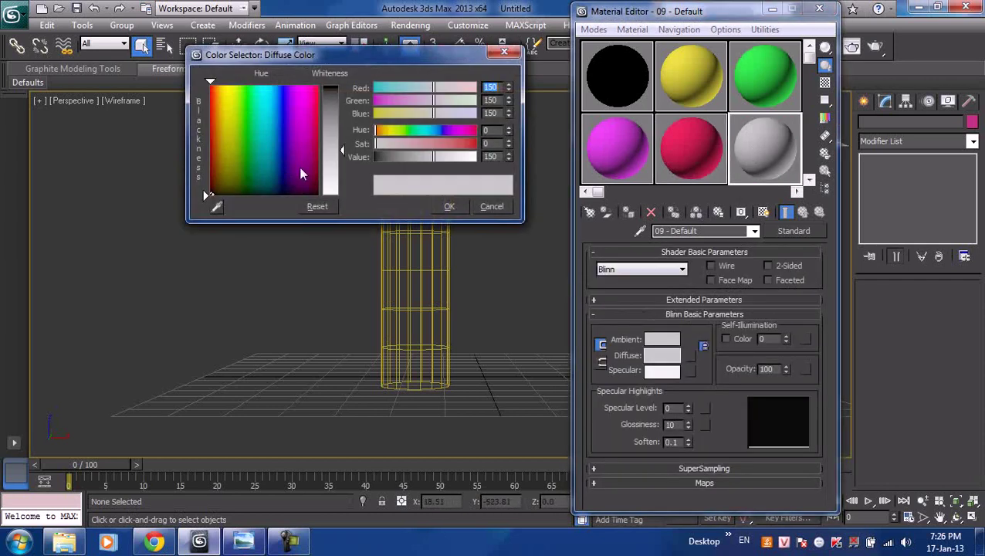
click(281, 97)
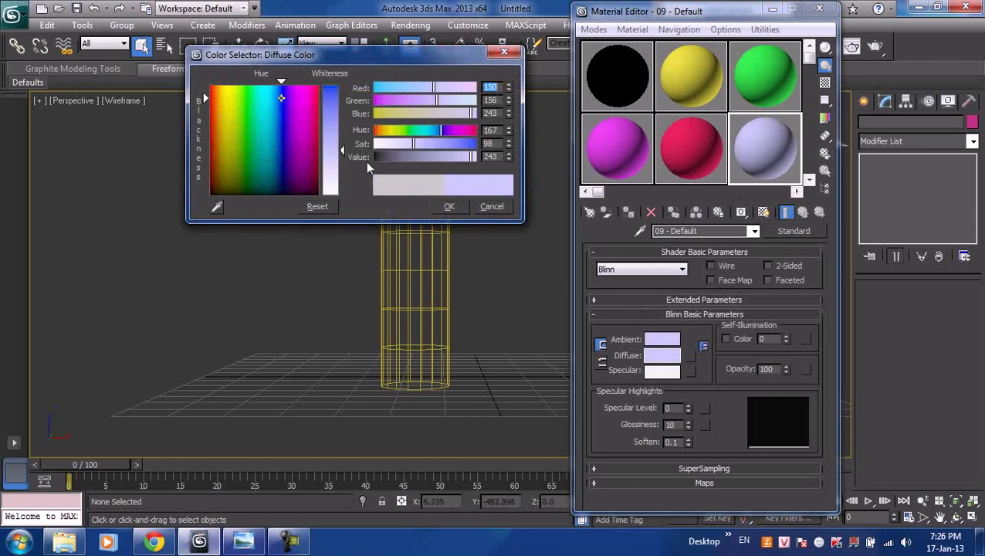
drag(342, 150, 342, 93)
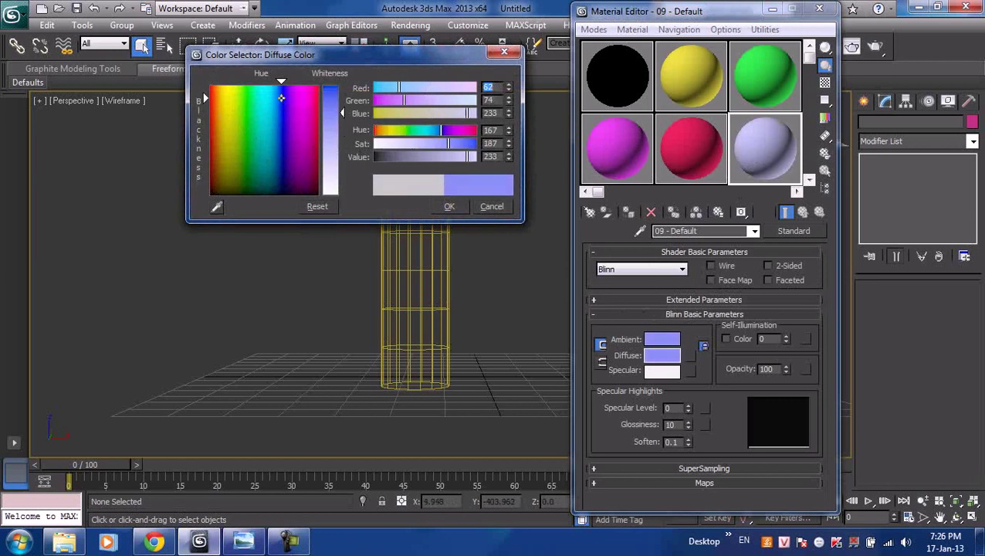
click(281, 102)
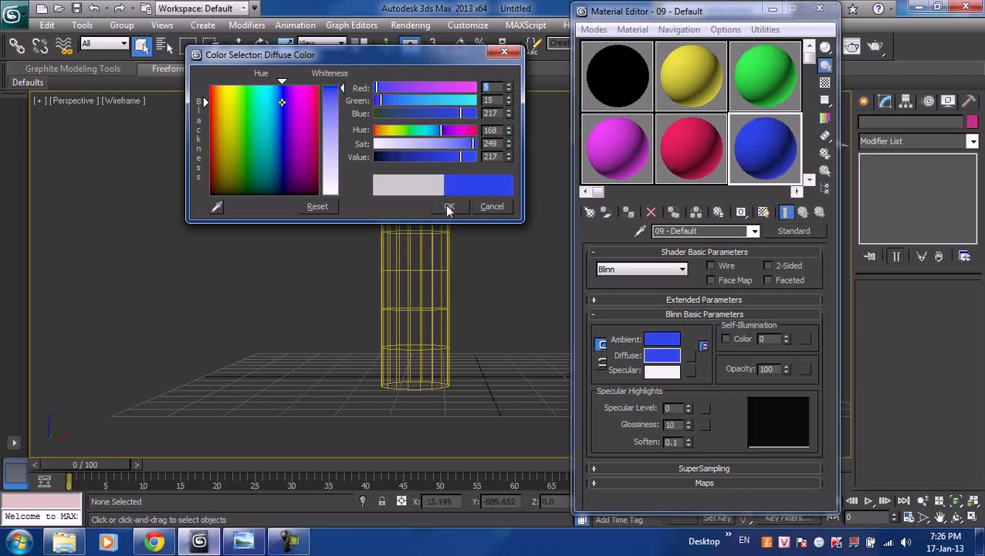
click(450, 206)
click(606, 93)
drag(695, 70, 721, 326)
- Copy yellow, green, magenta, red and blue into sub-materials 1–5
click(676, 303)
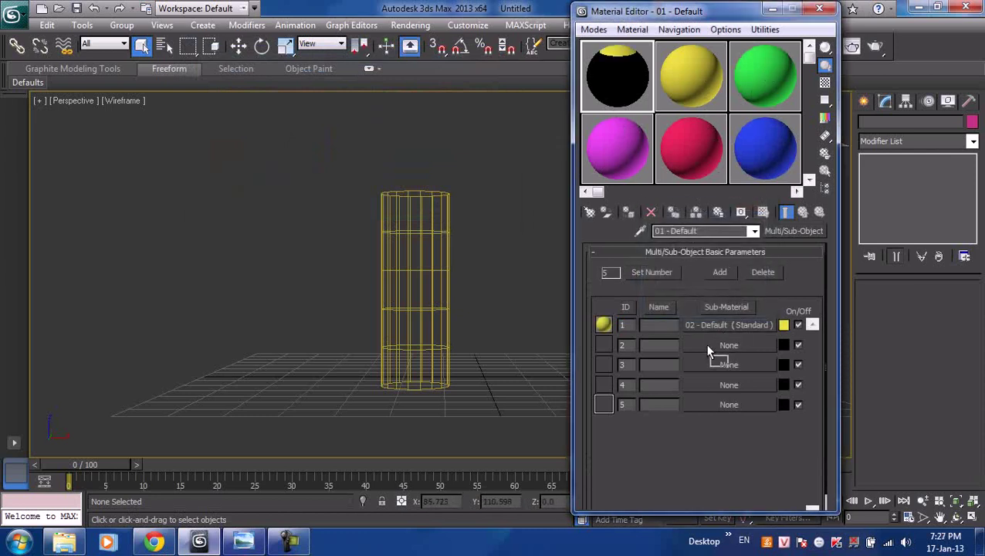
drag(732, 261, 704, 346)
click(675, 304)
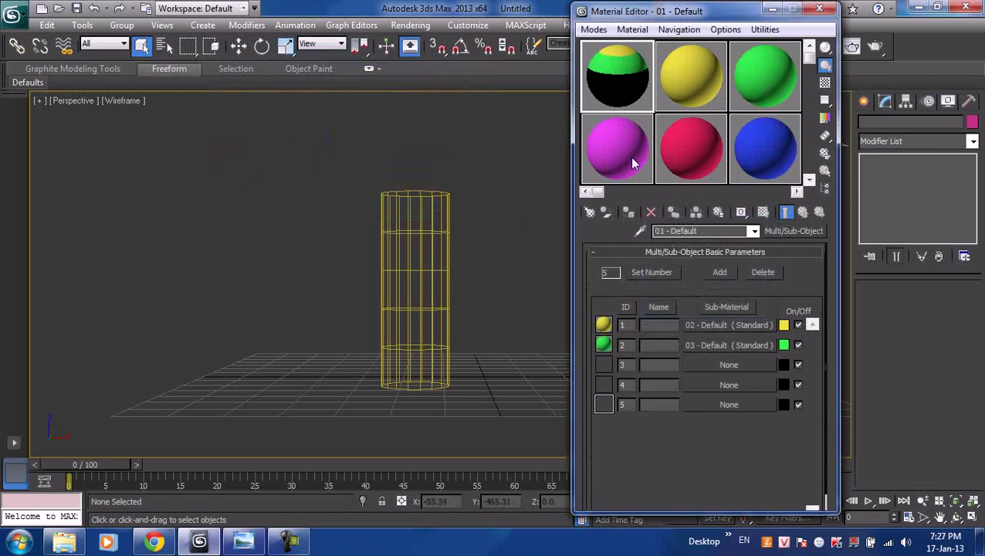
drag(622, 154, 729, 365)
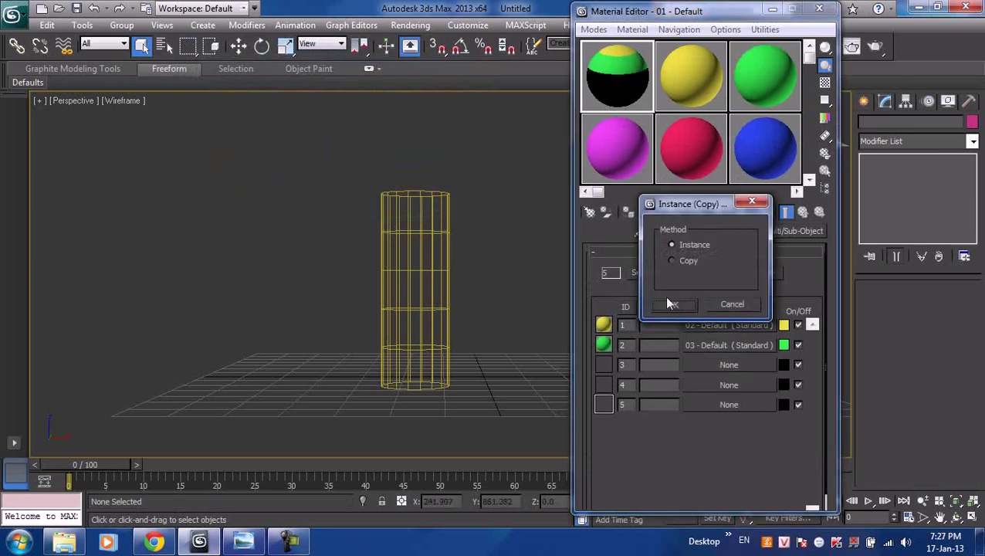
click(674, 303)
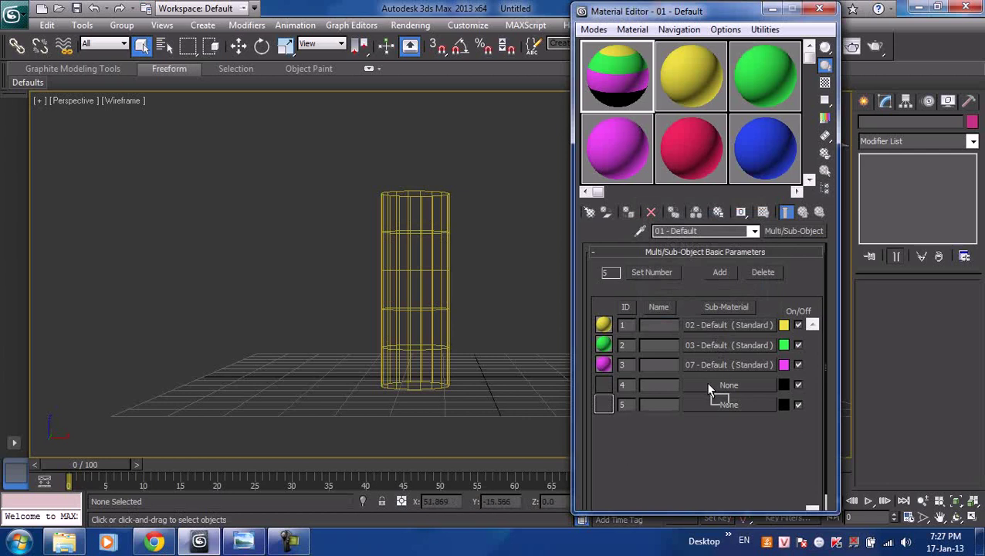
drag(709, 388, 709, 387)
click(674, 302)
drag(770, 158, 732, 402)
click(674, 304)
- Assign the five-colour material to the cylinder and display it Smooth + Highlights
click(444, 218)
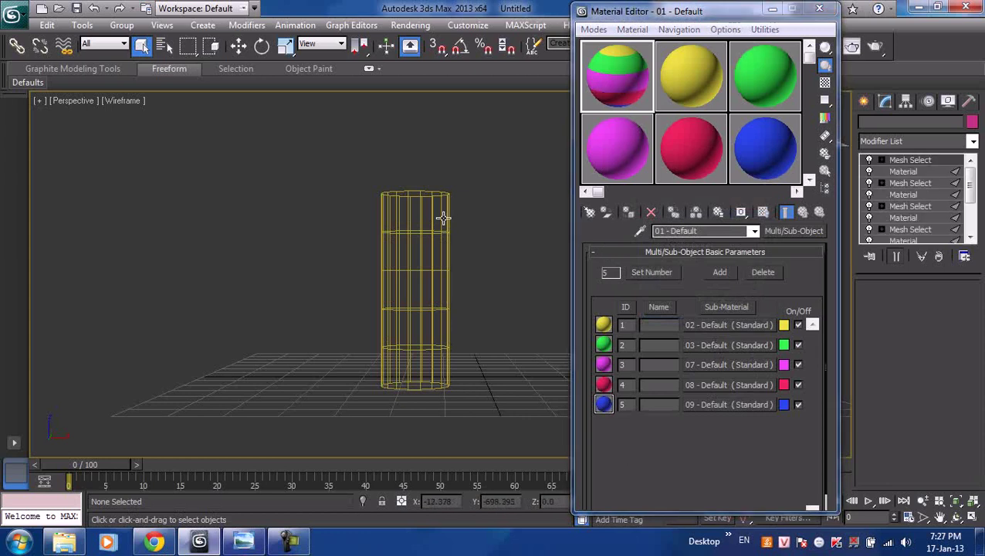
click(629, 215)
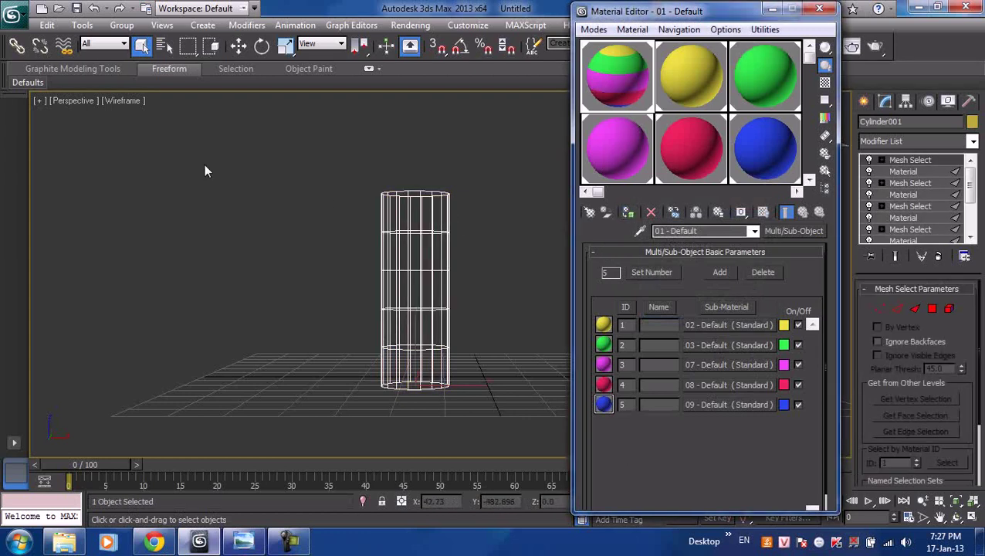
click(128, 102)
click(137, 110)
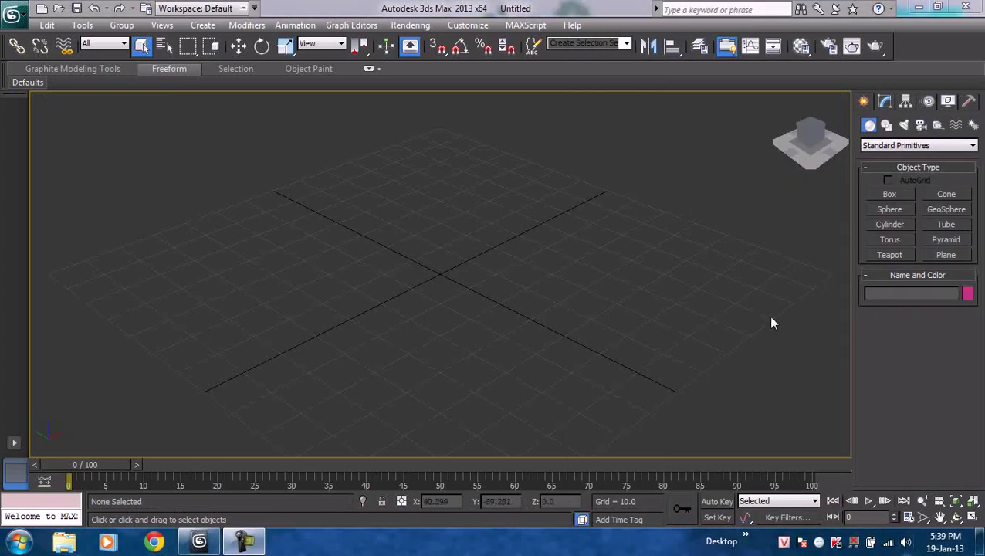
- Create a box on the left of the grid and a sphere to its right
click(896, 195)
mouse_move(293, 209)
mouse_down()
mouse_move(307, 330)
mouse_move(286, 308)
mouse_up()
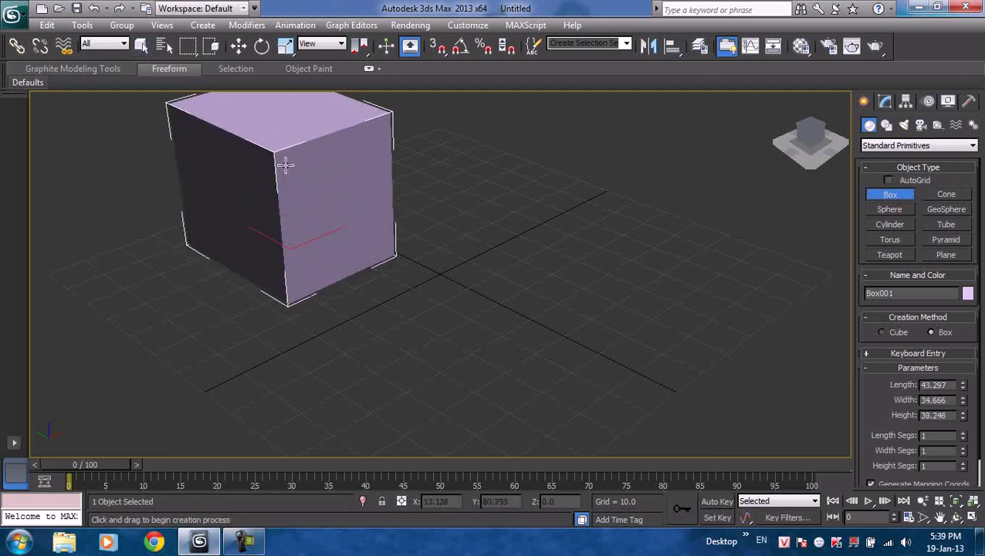
click(890, 209)
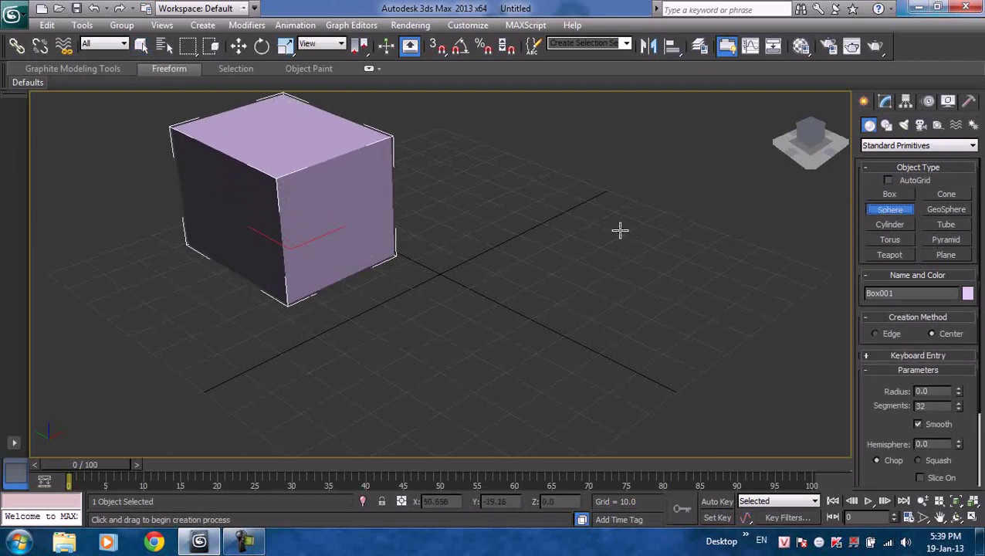
drag(563, 235, 593, 210)
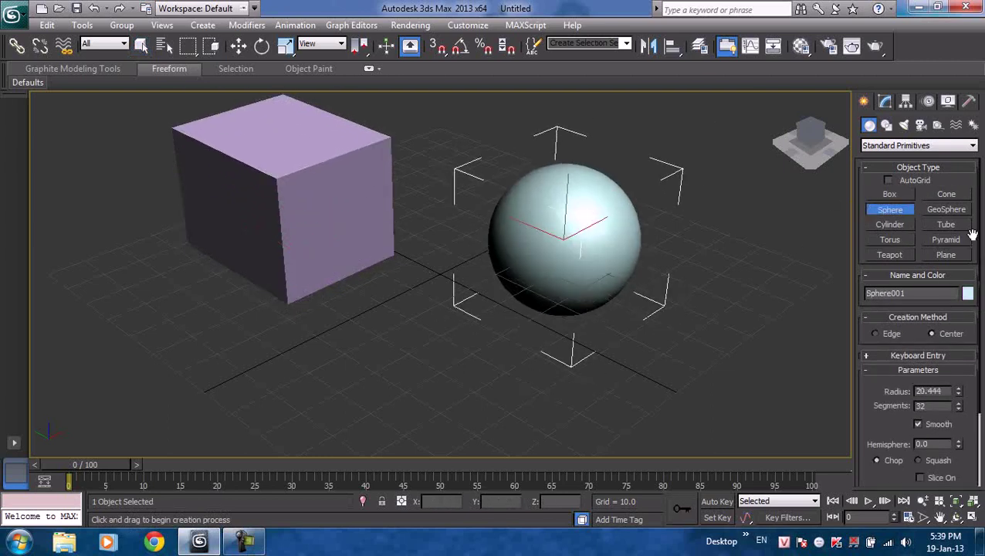
- Draw a tall cylinder at the front left, then bring up the Material Editor
click(890, 225)
drag(175, 413, 229, 406)
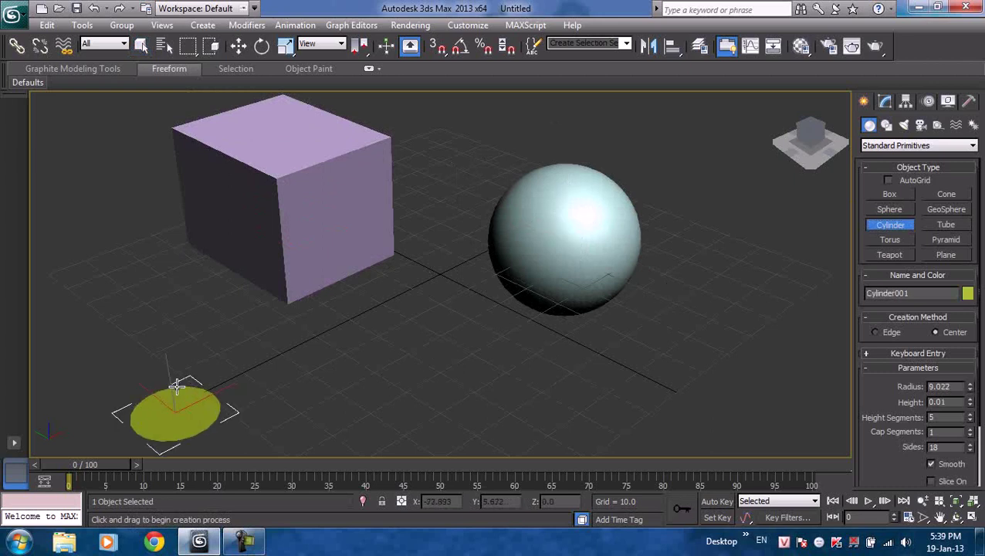
click(151, 216)
right_click(184, 214)
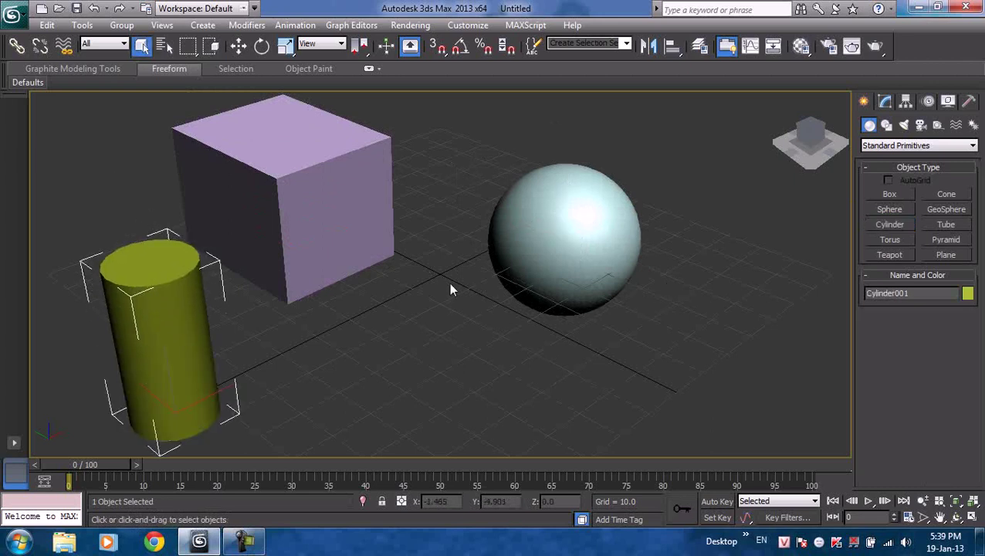
key(m)
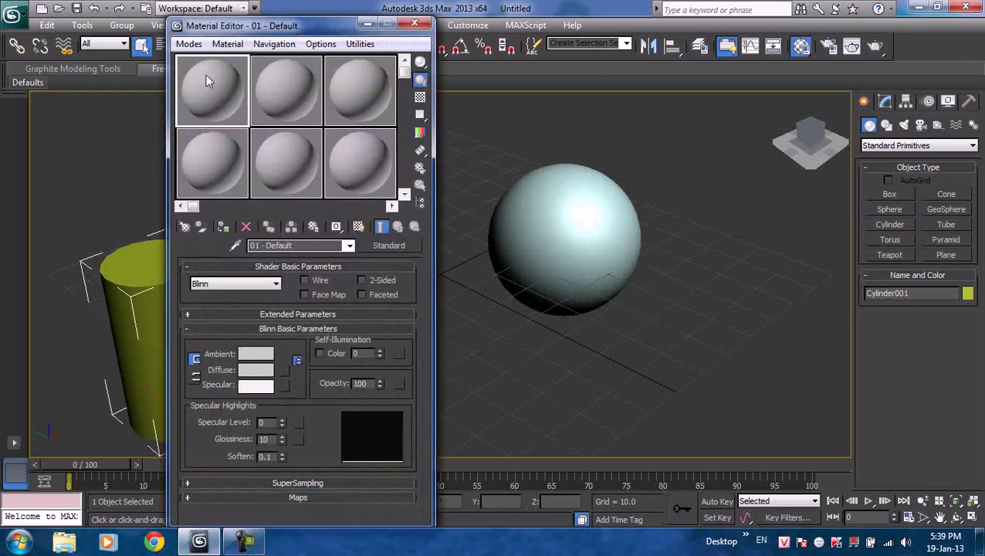
- Load BARK5.jpg as a Bitmap diffuse map for material 01 - Default
click(283, 369)
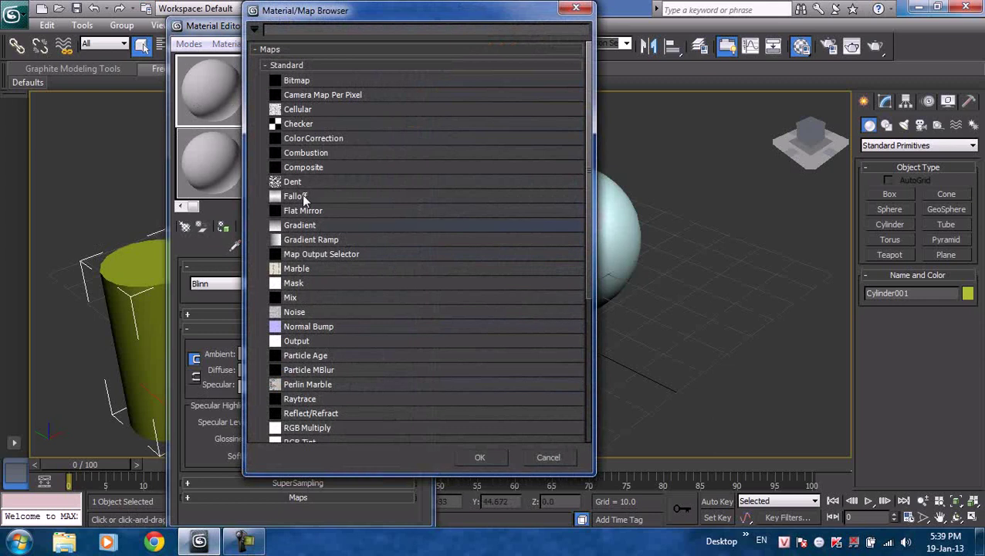
click(301, 80)
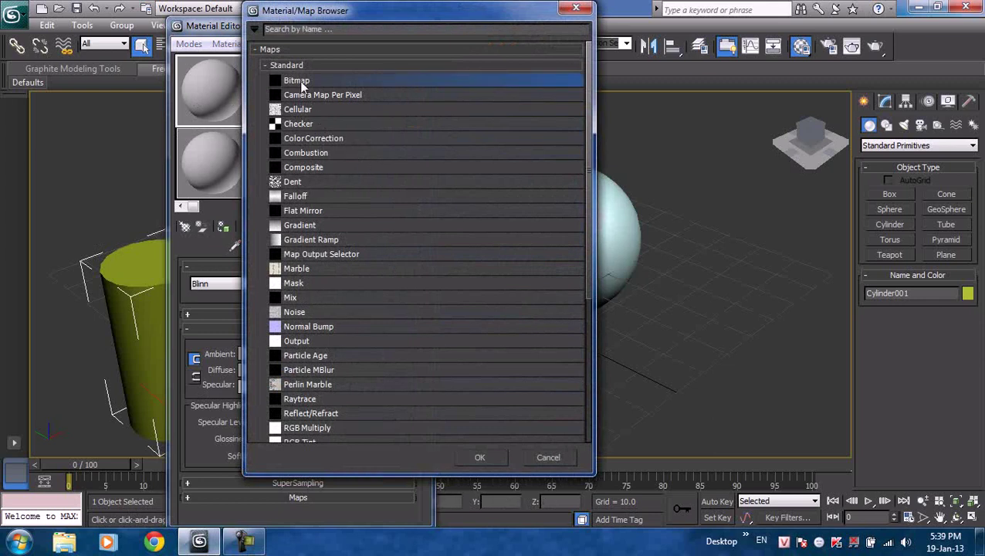
double_click(301, 80)
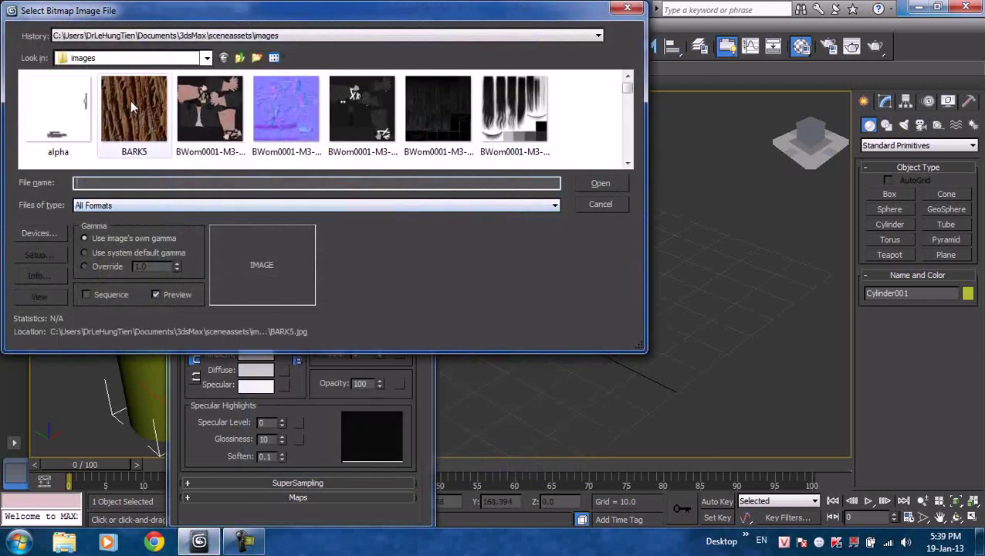
click(134, 108)
click(600, 183)
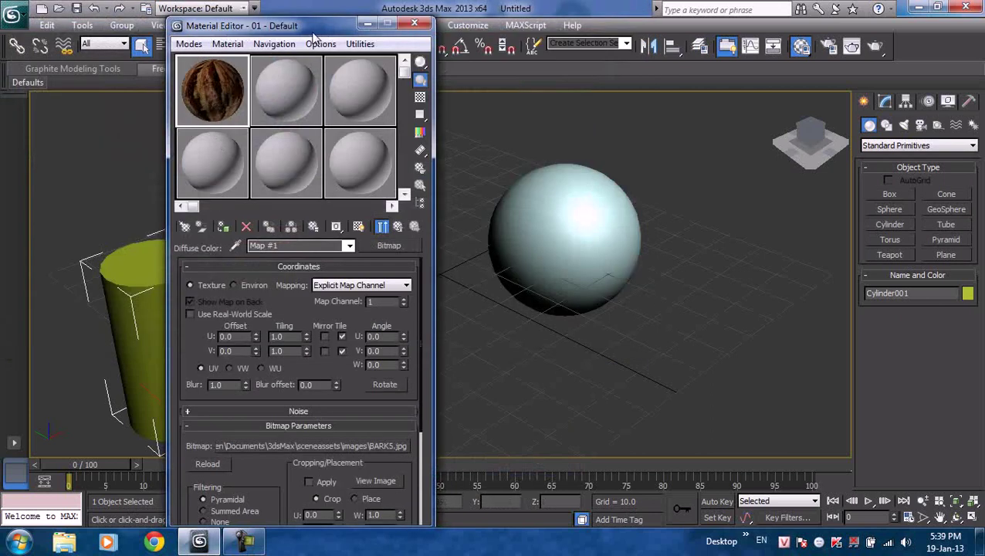
- Assign the bark material to the cylinder, show it shaded in the viewport, and minimize the editor
drag(255, 25, 463, 10)
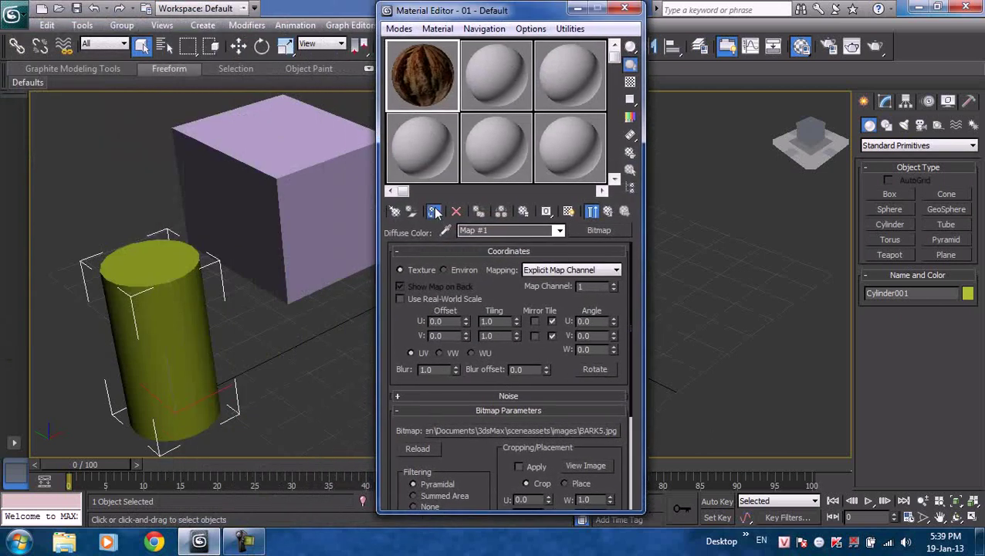
click(433, 211)
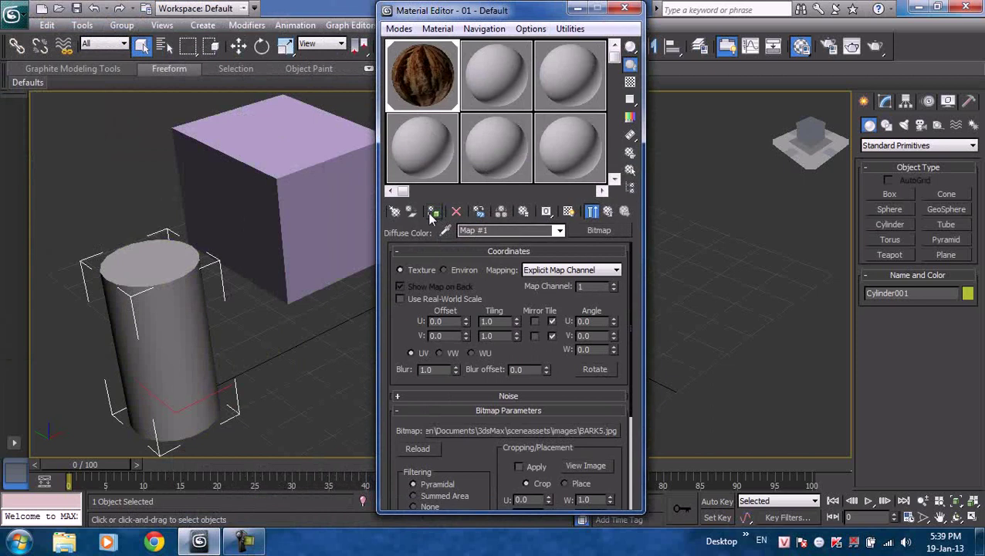
click(568, 210)
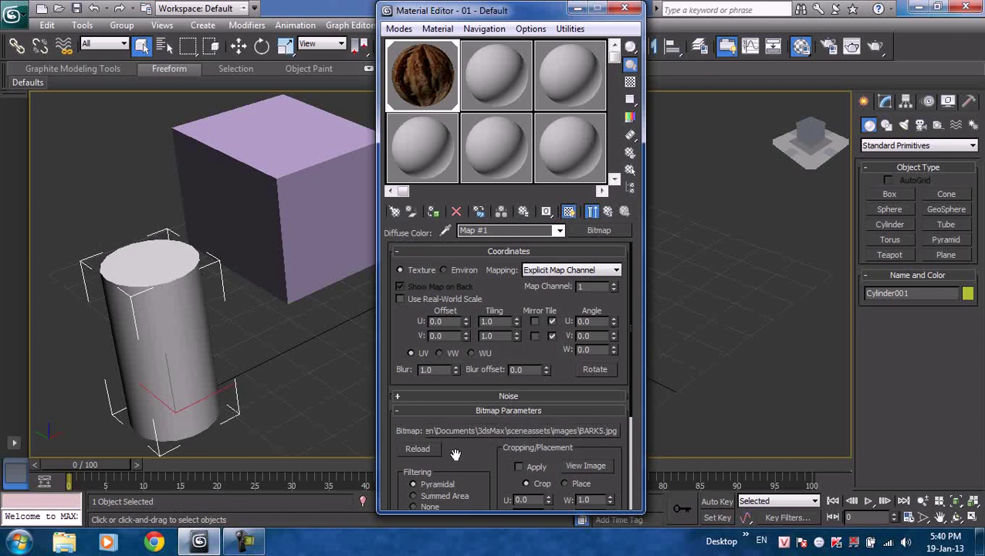
scroll(455, 454, down, 5)
scroll(491, 306, down, 2)
scroll(491, 306, up, 5)
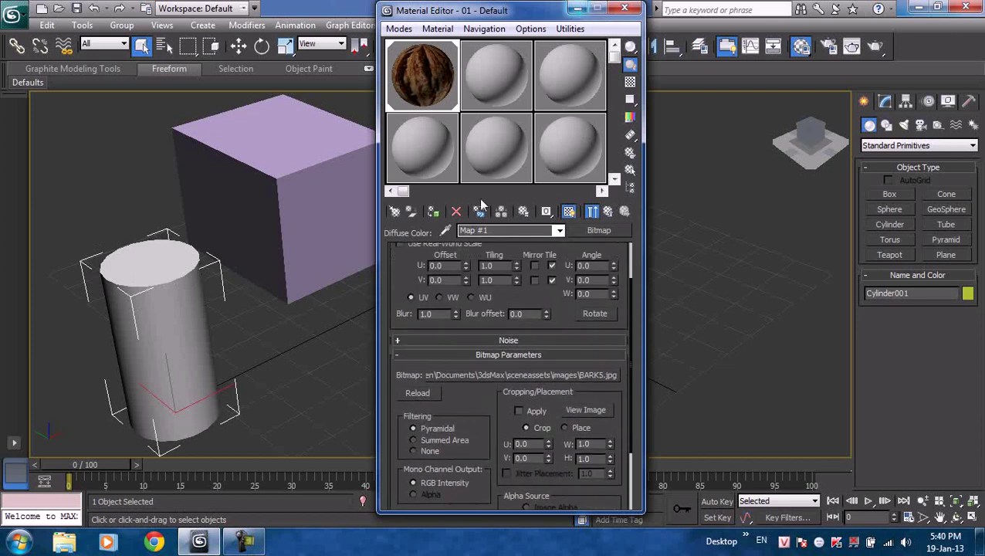
click(578, 9)
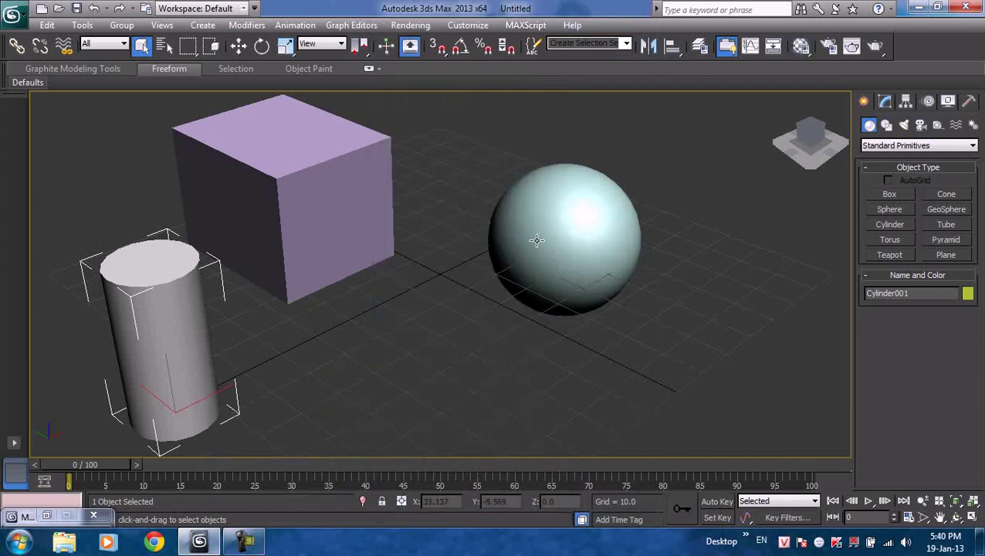
- Select the box and assign material 02 - Default to it
click(303, 167)
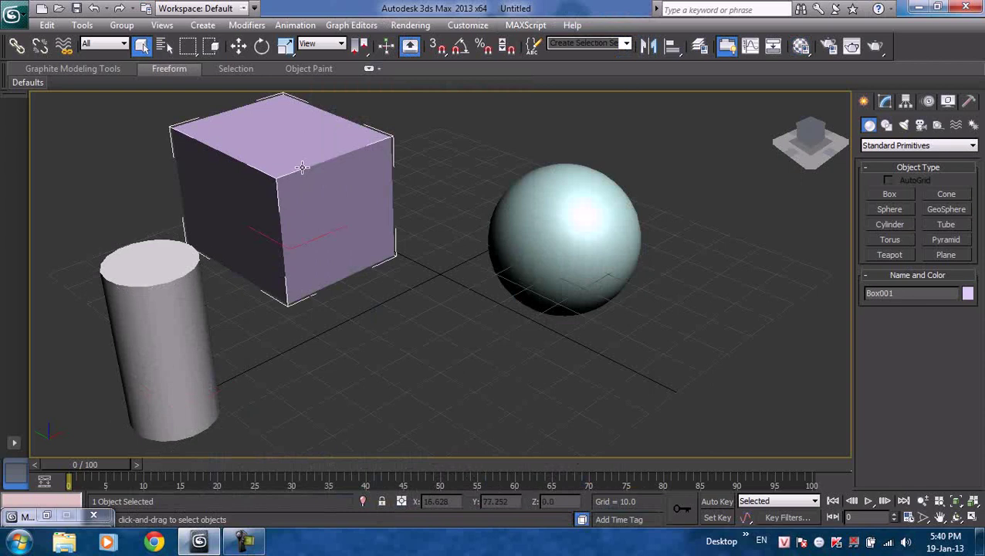
key(m)
click(505, 99)
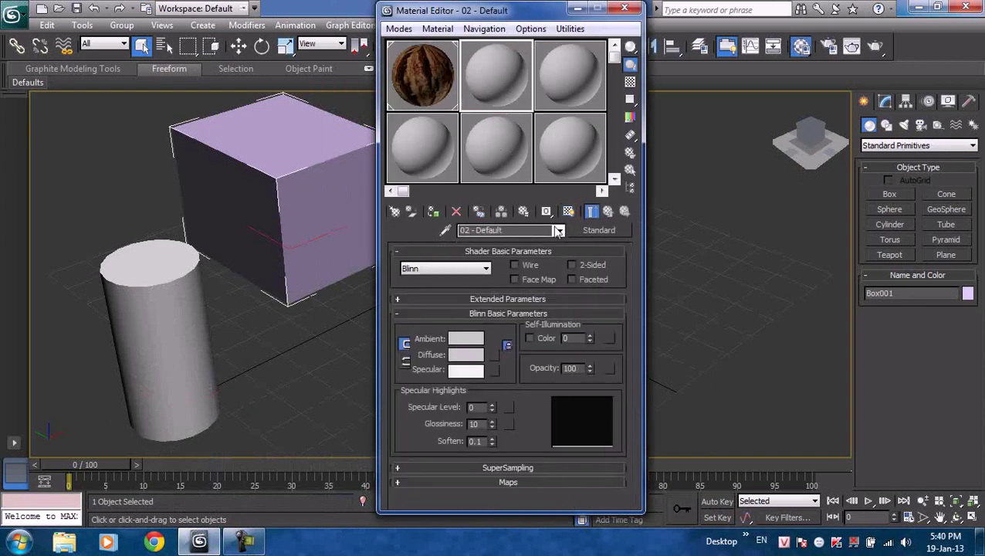
click(433, 212)
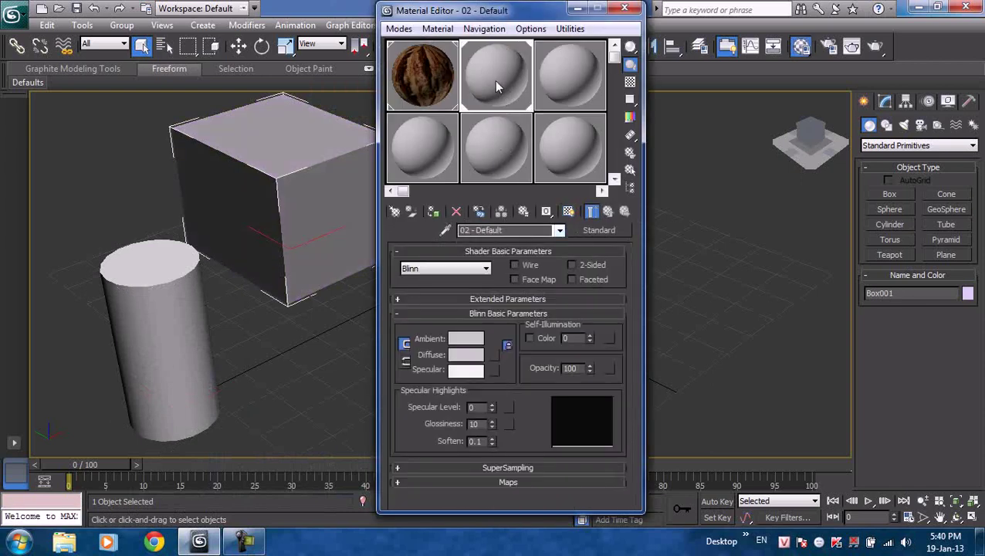
double_click(494, 80)
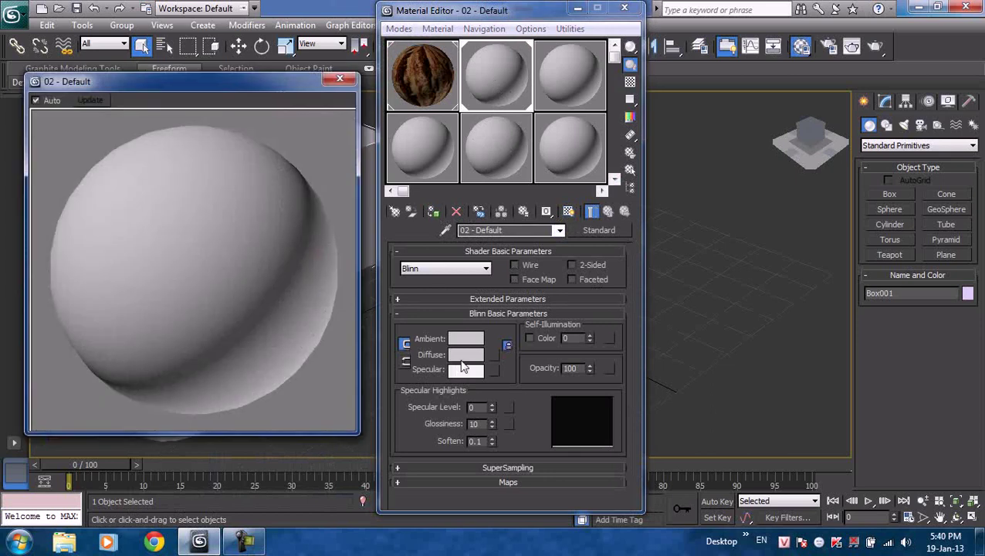
- Use BWom0001-M3-Body-D as the Bitmap diffuse map, shown shaded in the viewport
click(493, 355)
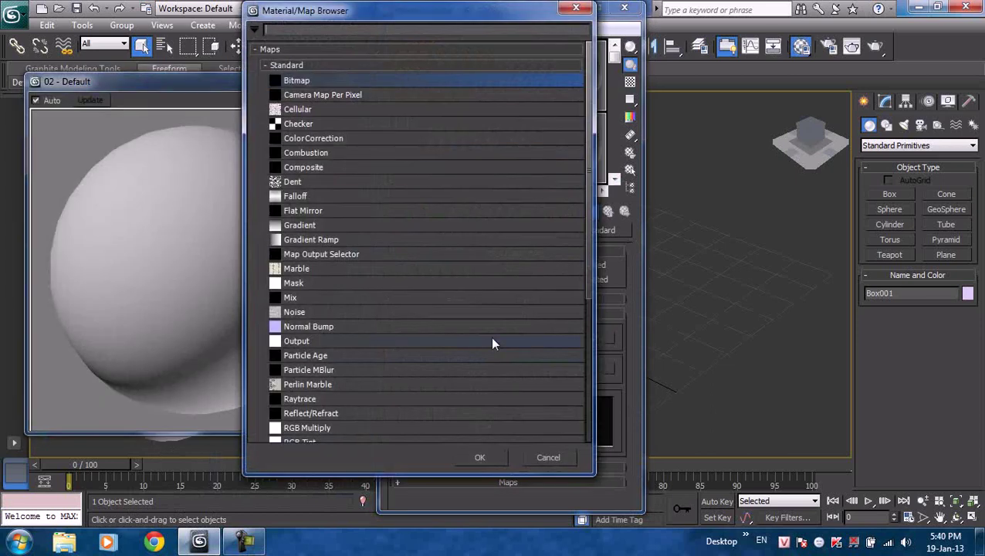
double_click(292, 80)
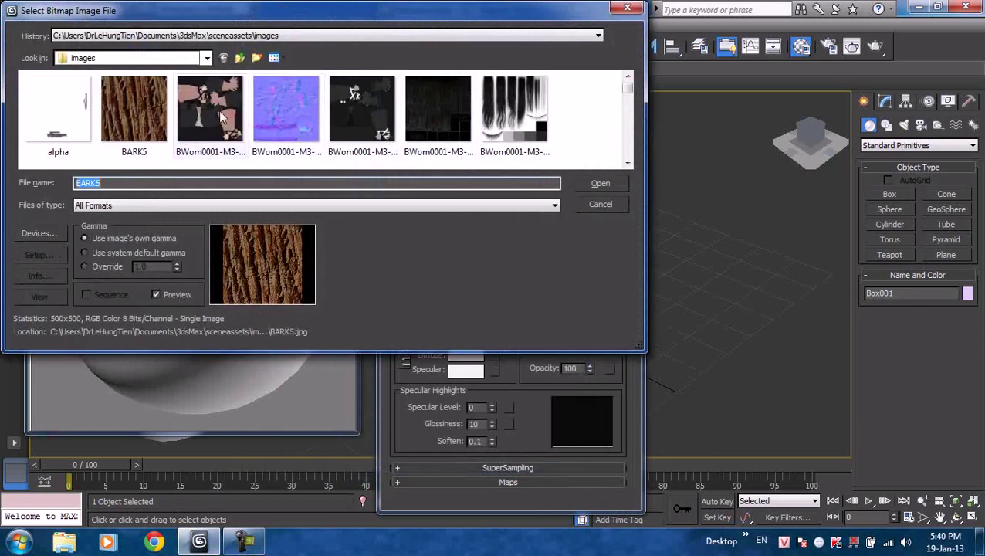
click(209, 108)
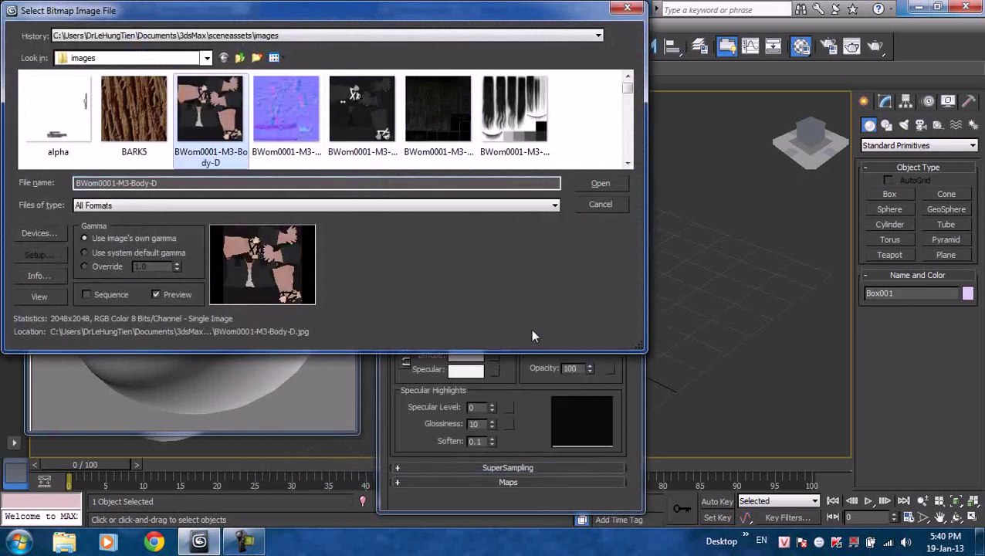
click(584, 184)
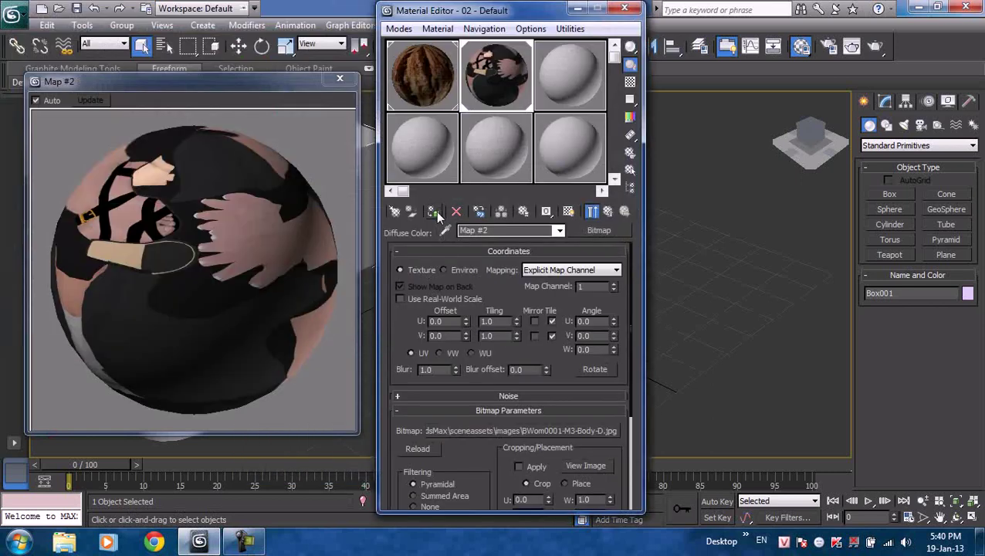
click(340, 78)
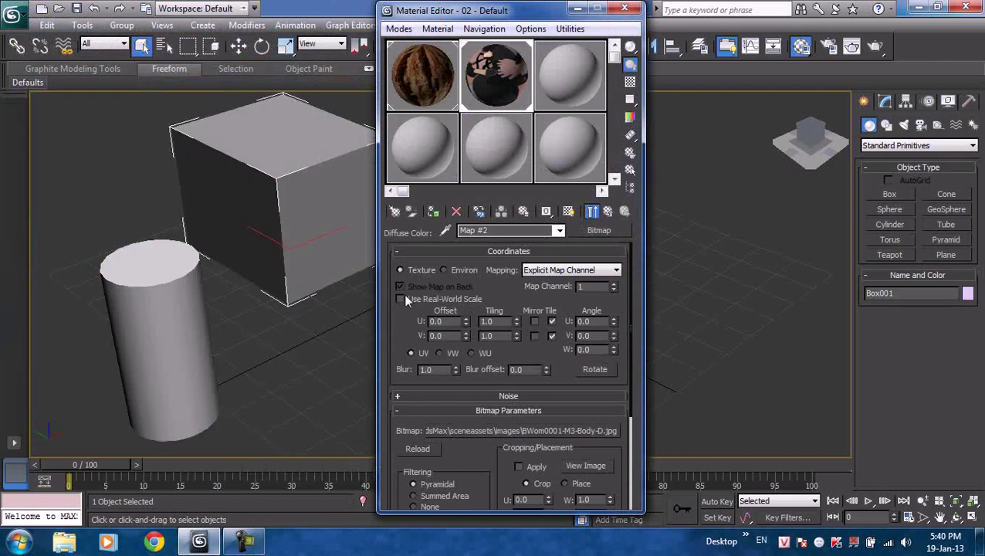
click(569, 211)
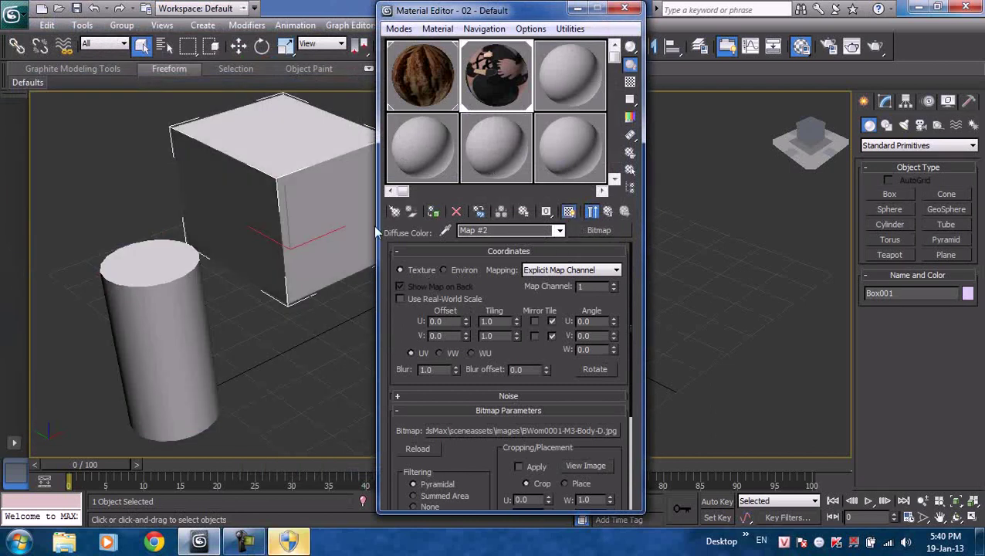
click(577, 9)
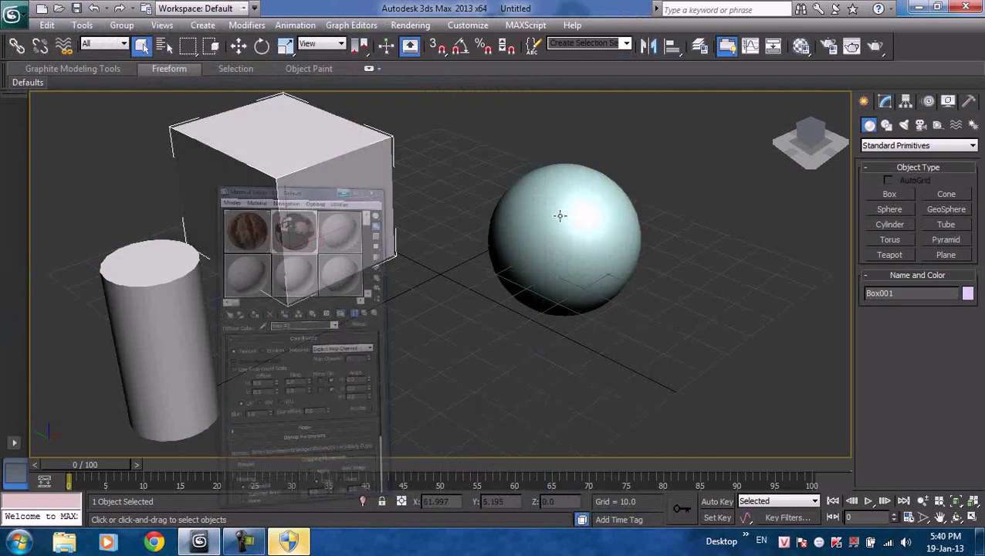
- Test-render the perspective view and close the rendered image
key(shift+q)
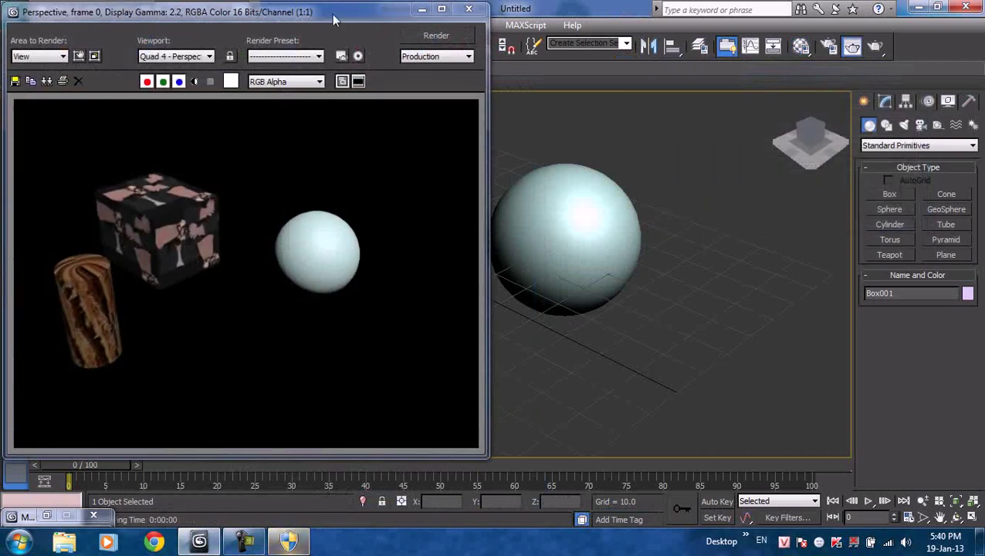
drag(336, 15, 575, 6)
double_click(575, 6)
click(965, 7)
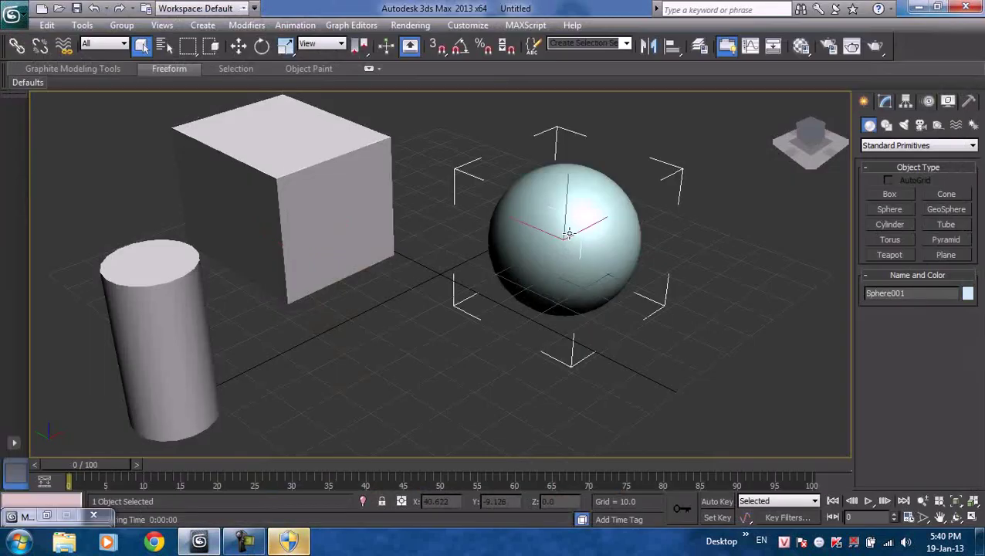
- Give the sphere's 03 - Default material a Checker diffuse map
key(m)
click(578, 73)
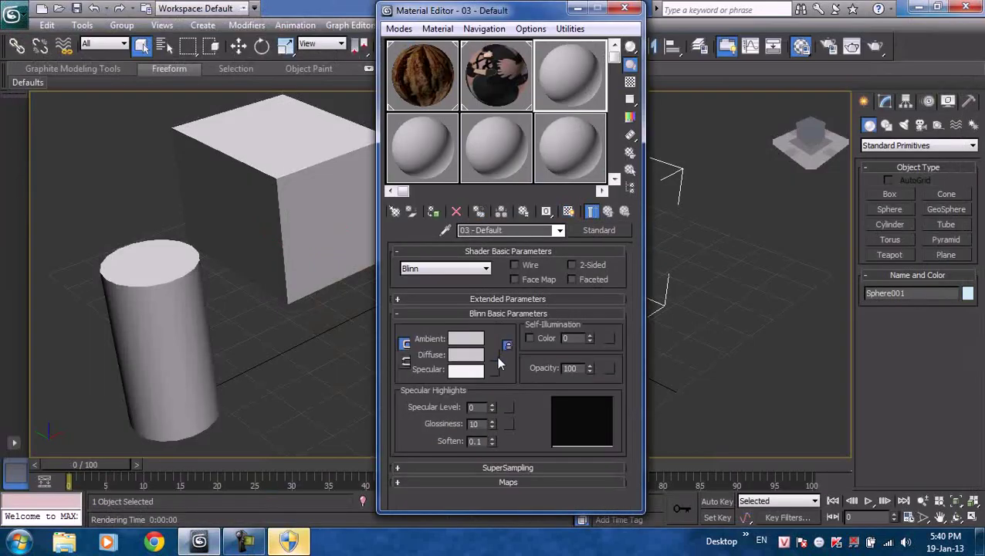
click(496, 355)
double_click(294, 127)
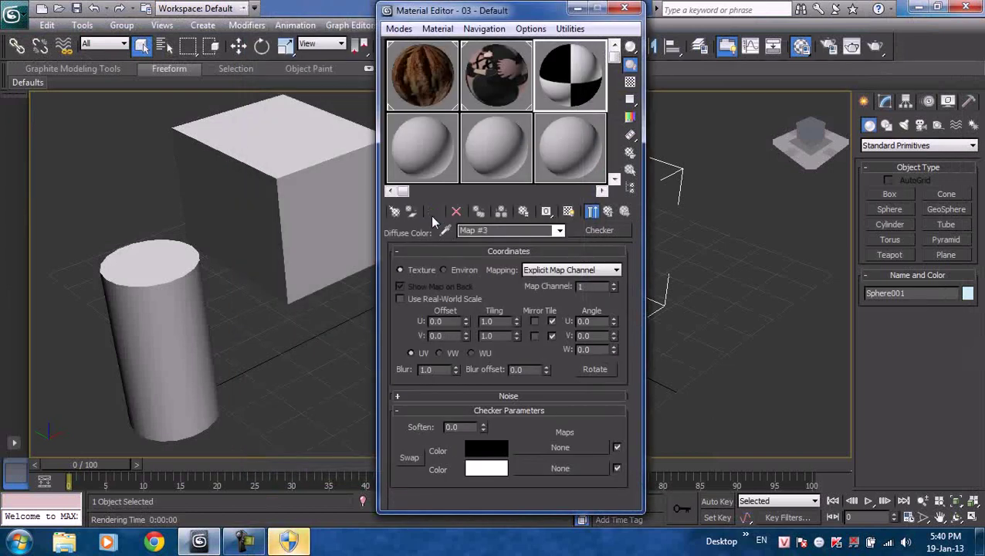
click(624, 212)
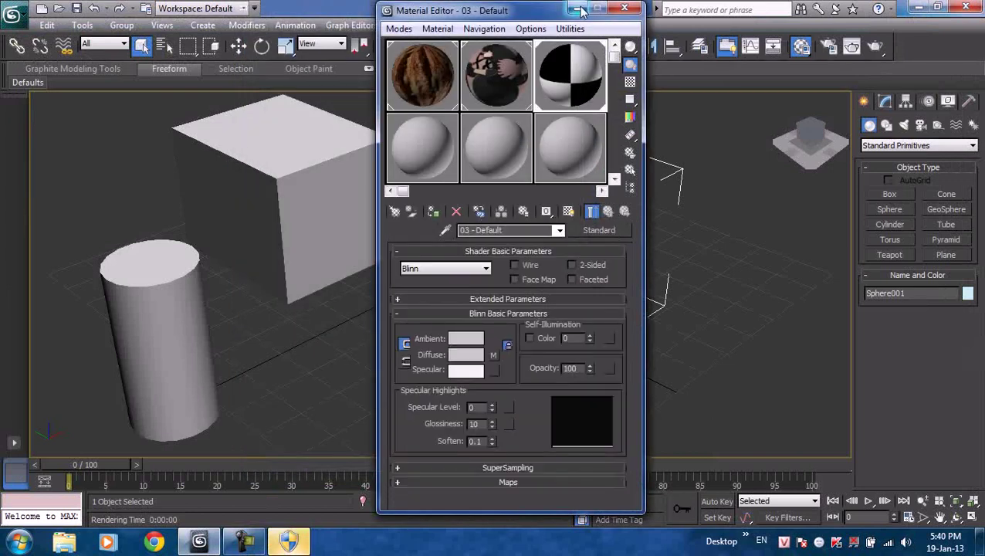
click(579, 8)
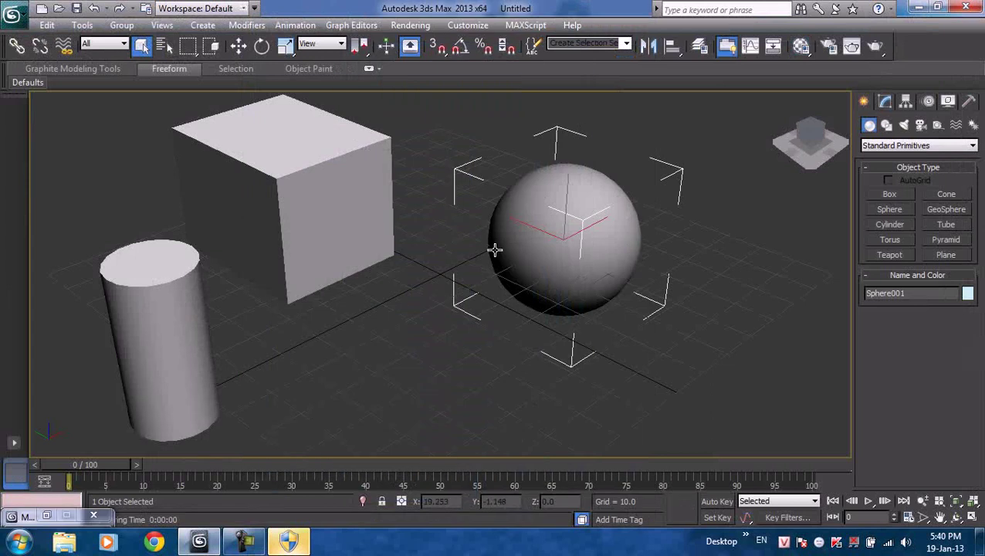
- Test-render the scene, then reframe the view and select the box
key(shift+q)
click(463, 6)
mouse_move(188, 311)
middle_down()
mouse_move(305, 257)
mouse_move(276, 301)
mouse_move(242, 306)
mouse_move(312, 186)
middle_up()
click(312, 186)
scroll(306, 172, down, 5)
scroll(306, 171, up, 3)
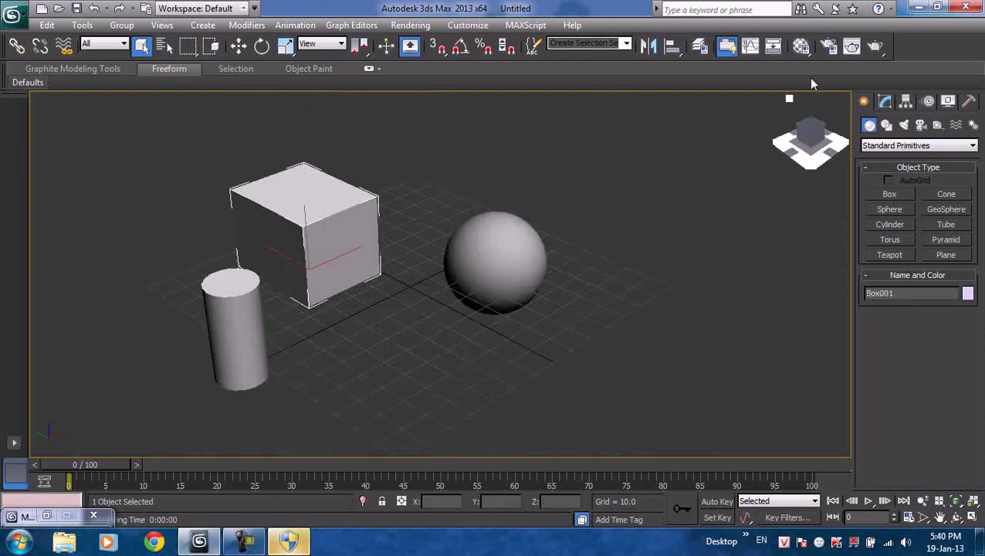
- Add a UVW Map modifier to the box and select its Gizmo sub-level
click(884, 101)
click(887, 142)
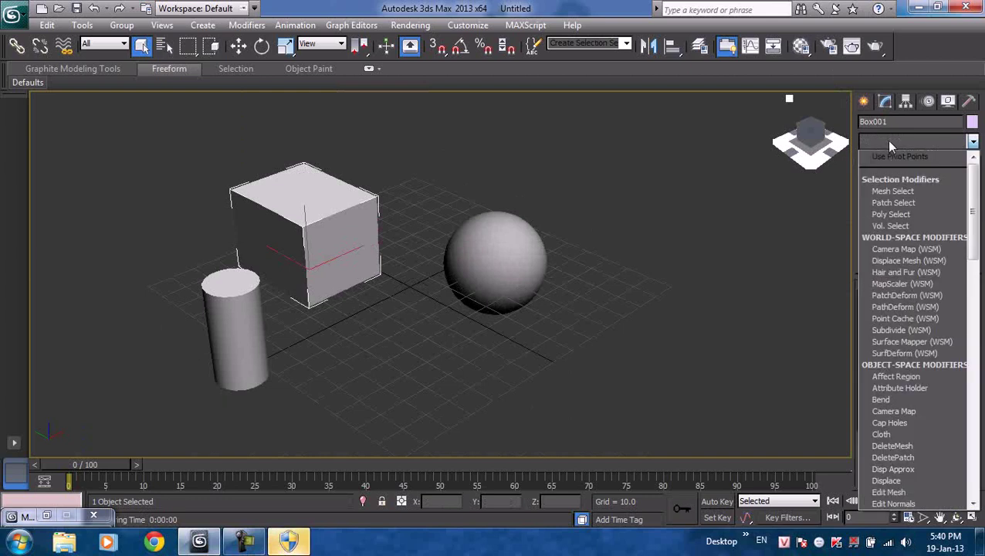
key(u)
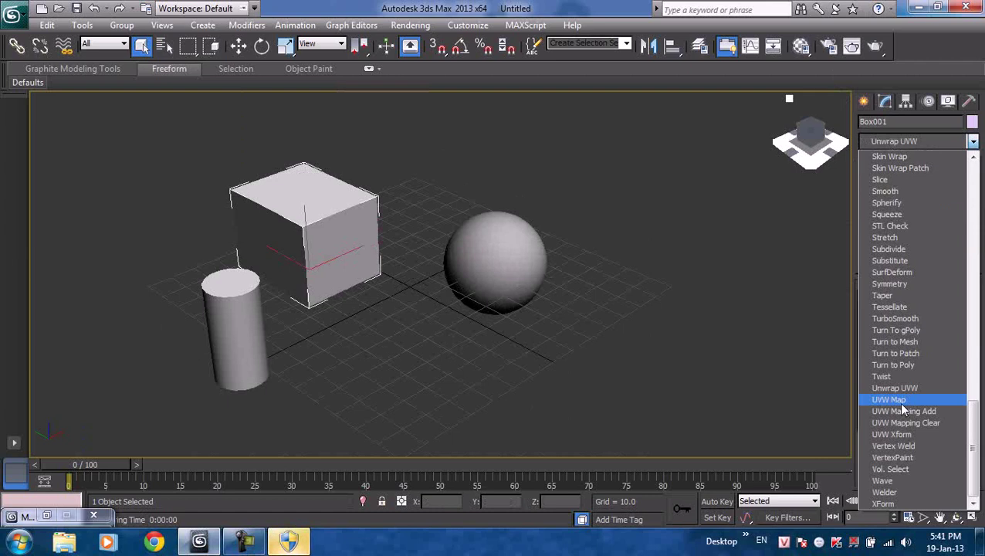
click(900, 403)
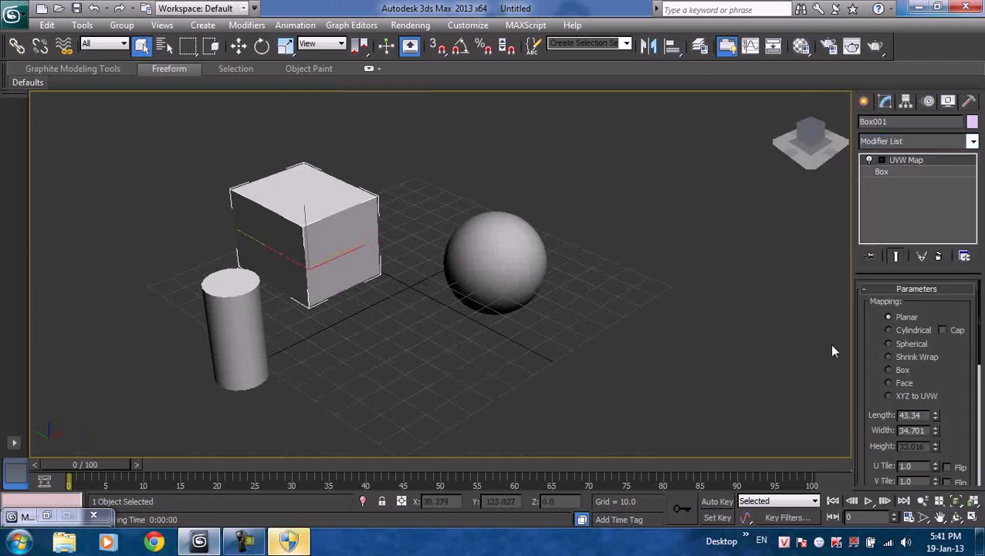
click(880, 161)
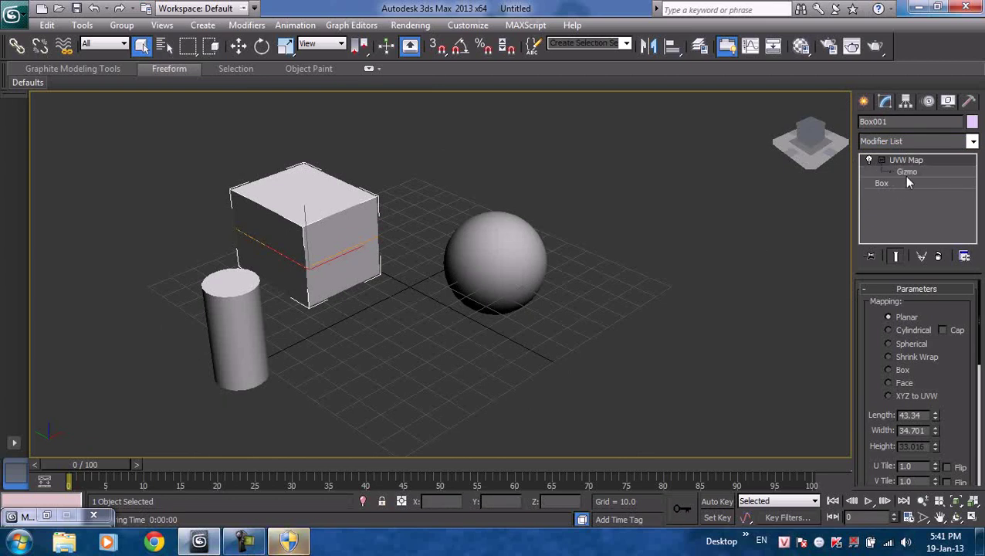
click(907, 172)
- Raise the mapping gizmo to the box's top, enlarge it, and lift it above the box
mouse_move(303, 179)
mouse_down()
mouse_move(318, 134)
mouse_move(316, 178)
mouse_up()
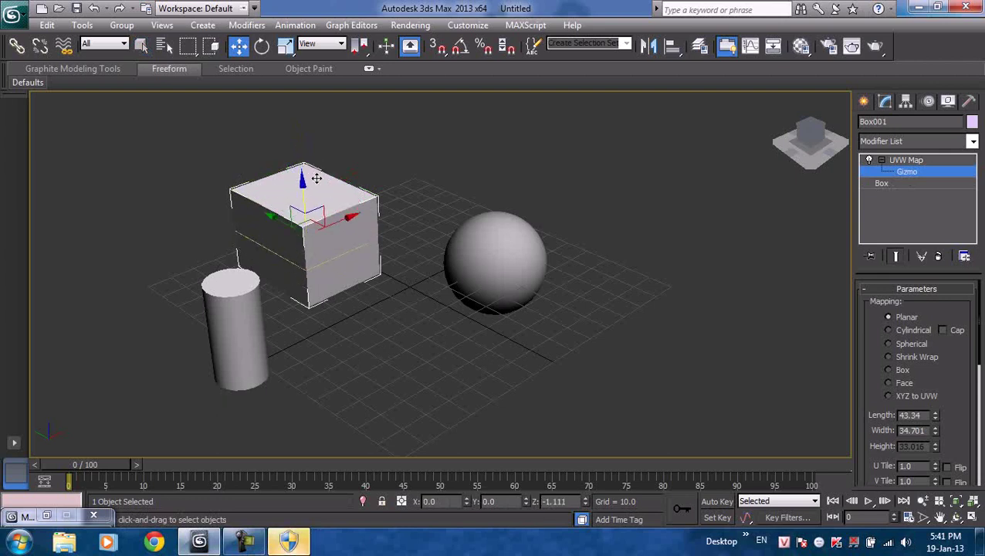
mouse_move(316, 178)
mouse_down()
mouse_move(320, 168)
mouse_move(305, 158)
mouse_up()
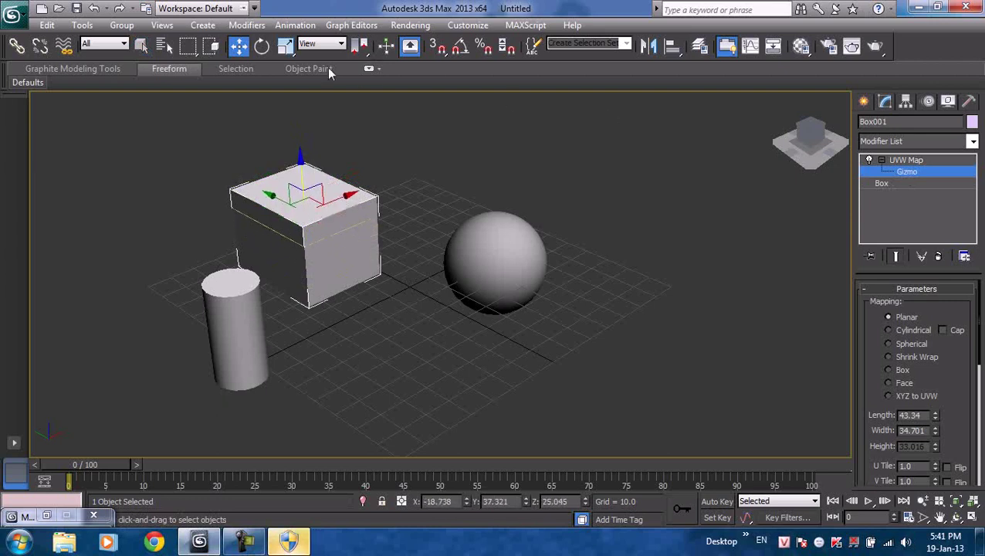
click(285, 46)
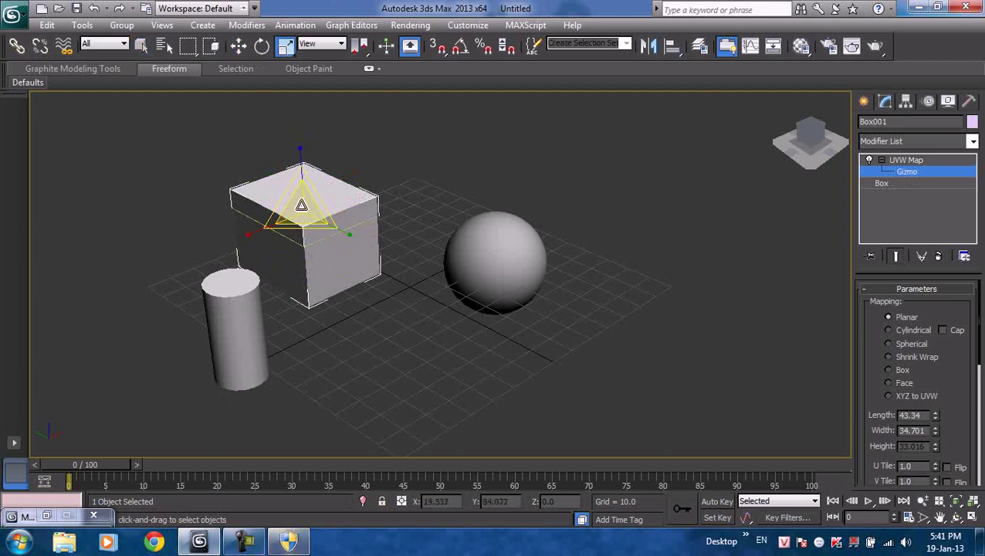
drag(352, 158, 379, 144)
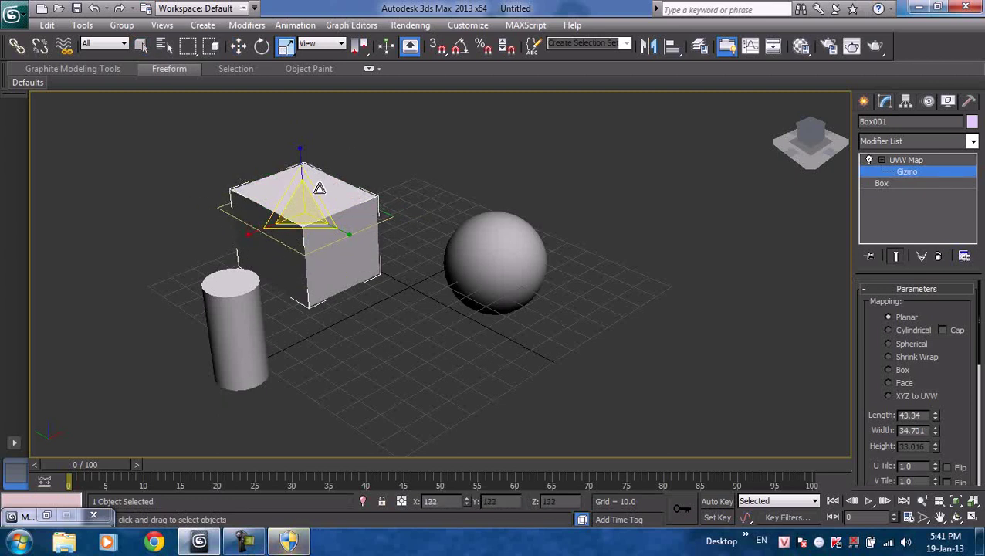
click(239, 46)
drag(302, 159, 307, 135)
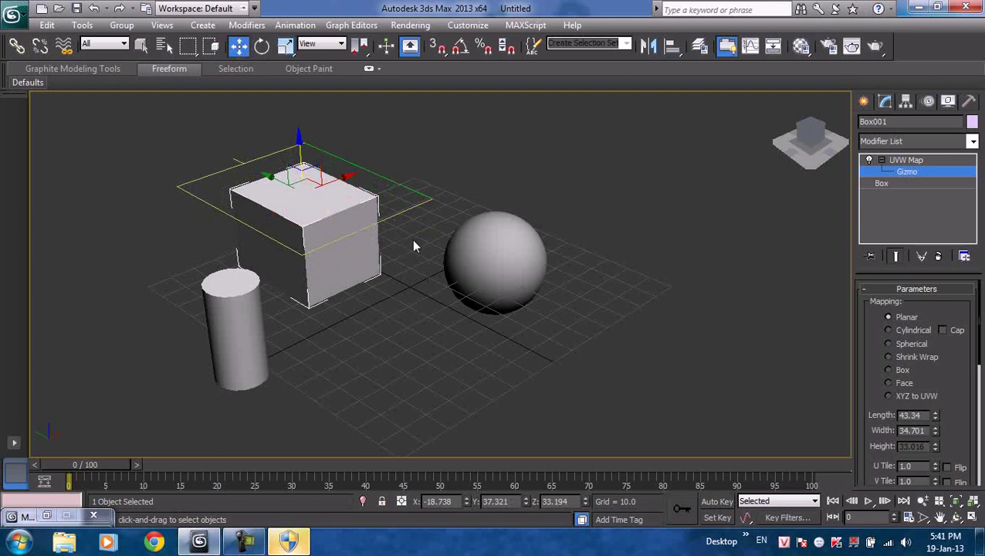
- Test-render the box's mapping, close the leftover render window, and return to the Create panel
key(shift+q)
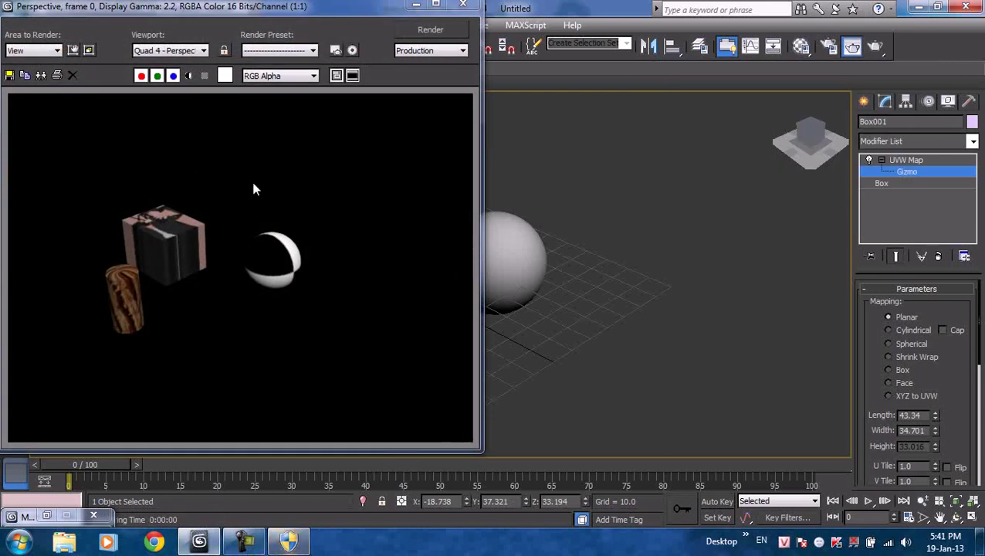
click(463, 5)
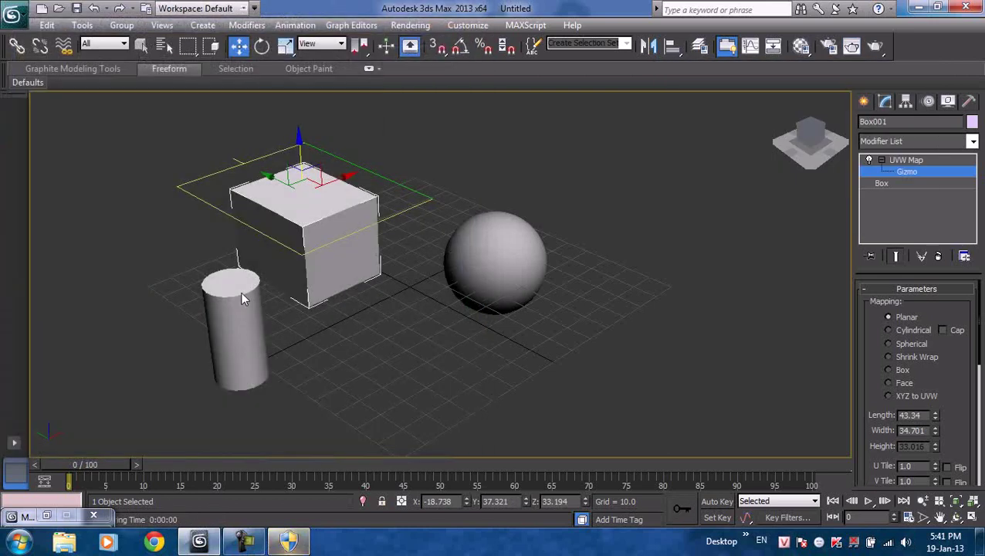
right_click(458, 130)
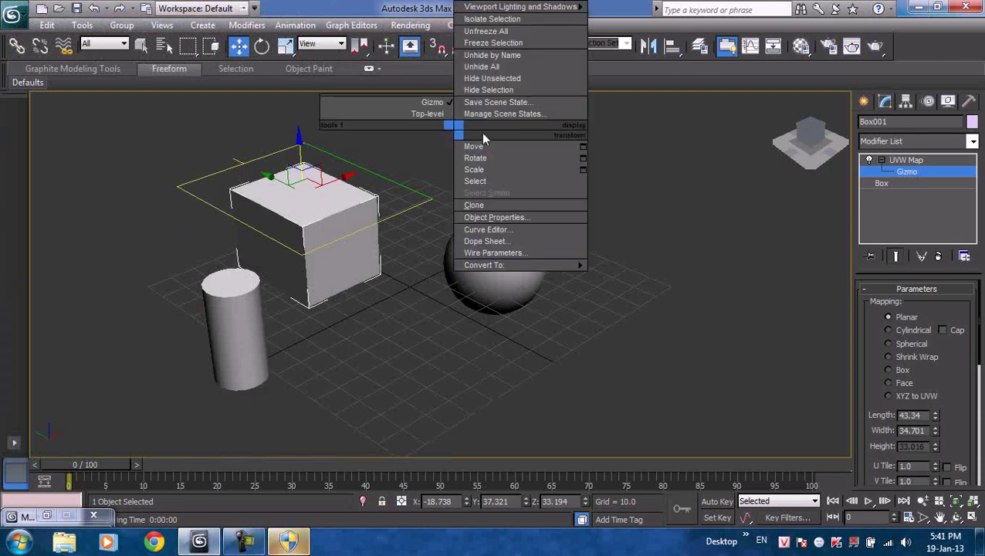
right_click(290, 541)
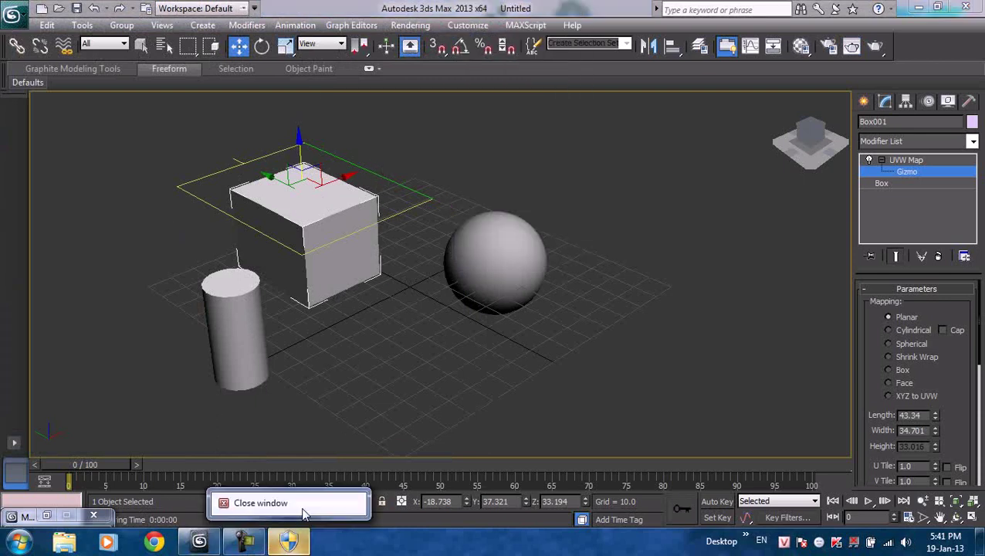
click(306, 503)
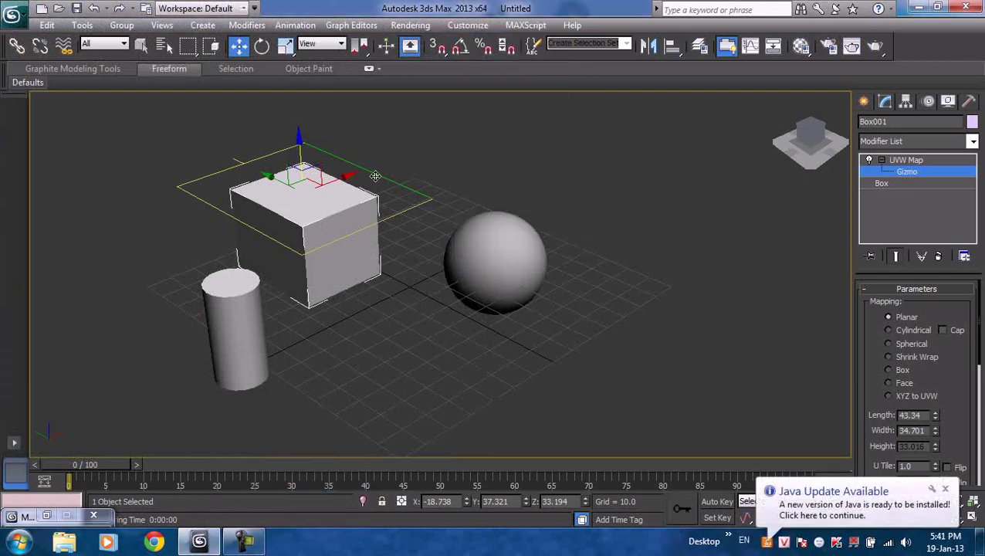
scroll(921, 330, down, 1)
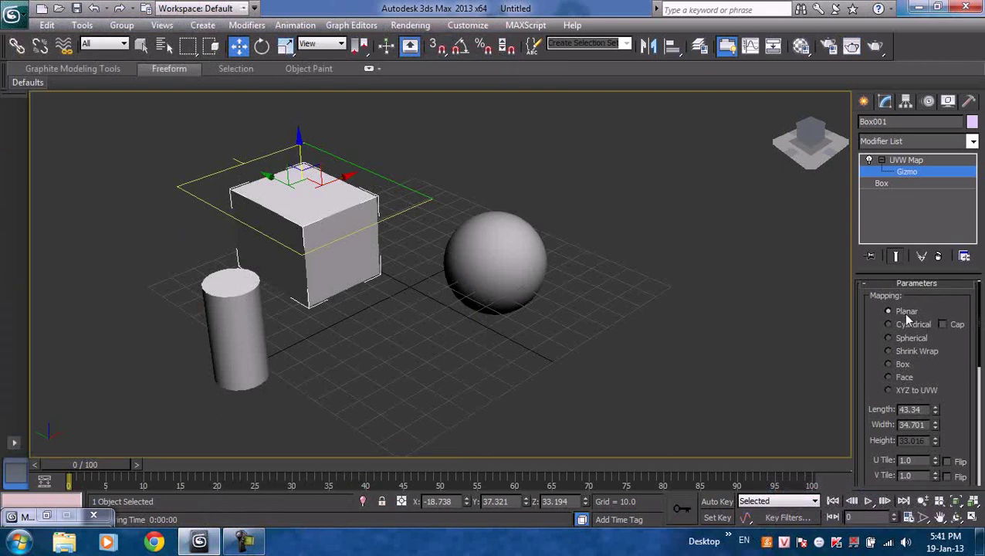
click(864, 103)
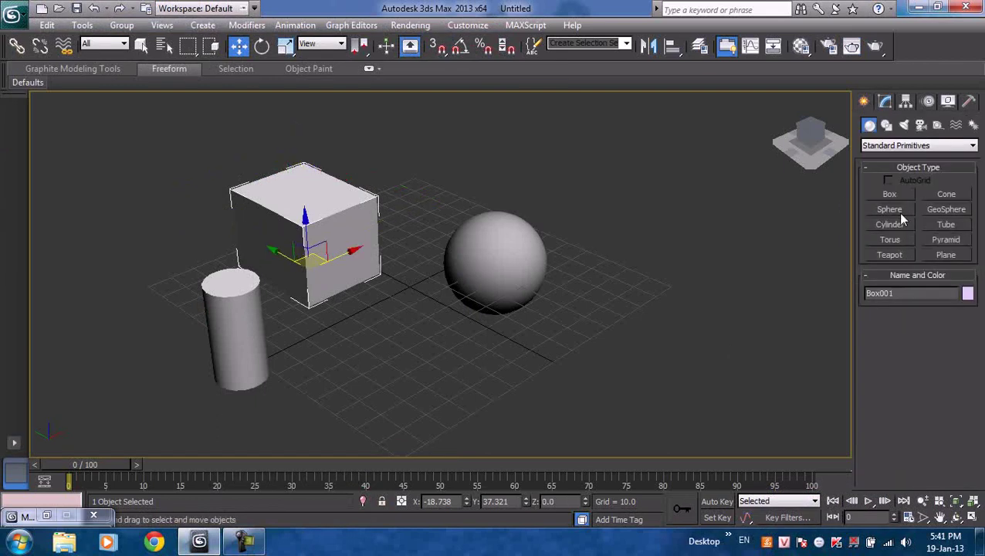
- Create a flat box slab on the right side of the grid
click(889, 194)
drag(686, 247, 705, 437)
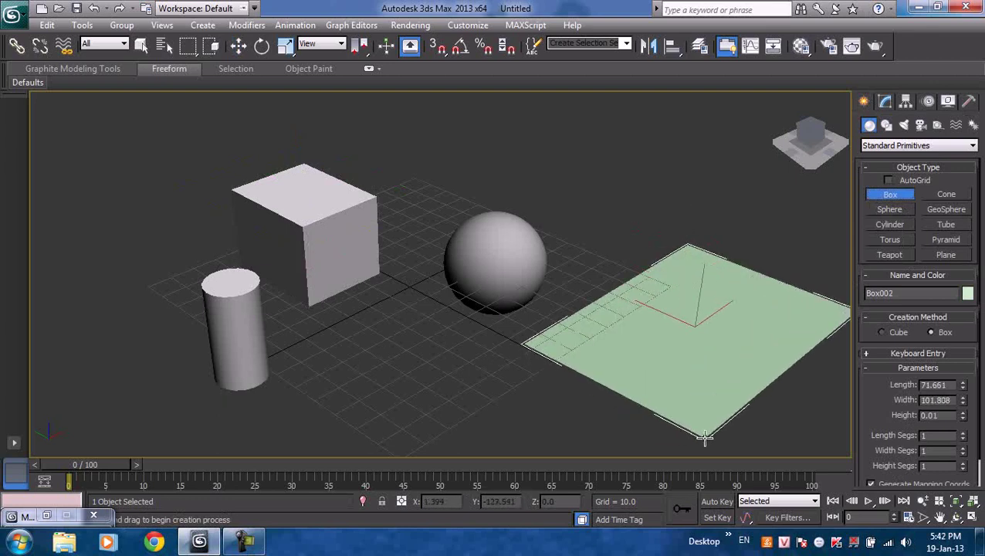
click(652, 319)
right_click(652, 319)
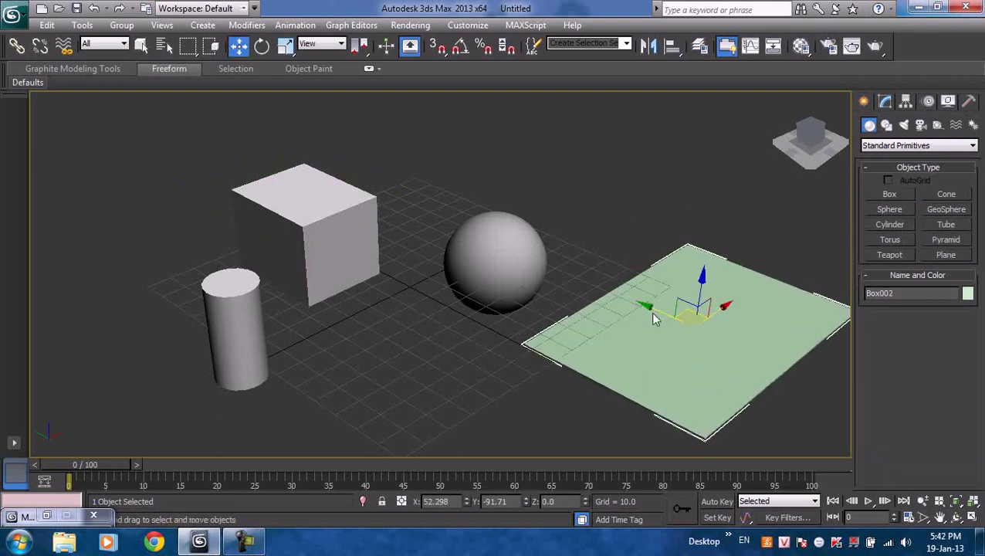
- In the fourth material slot, load colors.jpg as the Bitmap diffuse map
key(m)
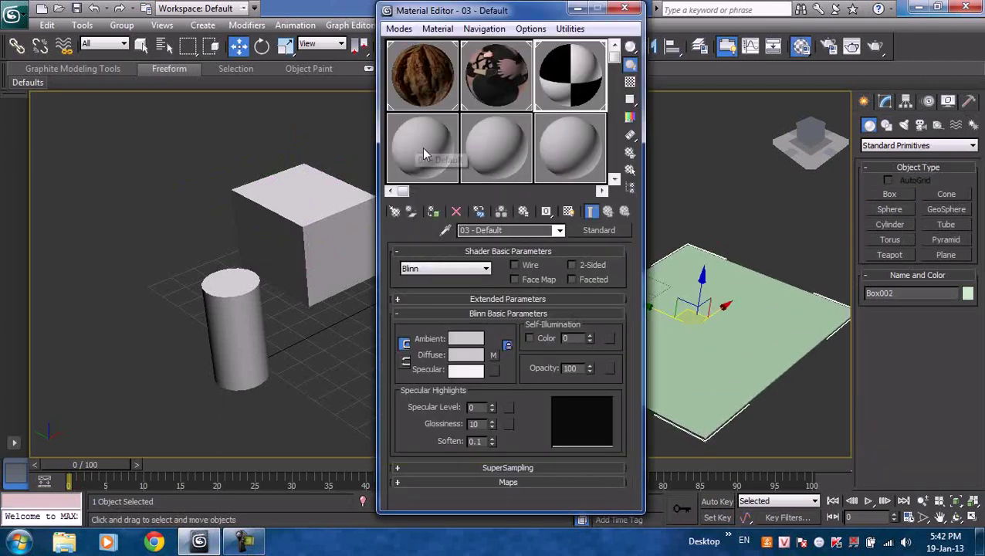
double_click(415, 147)
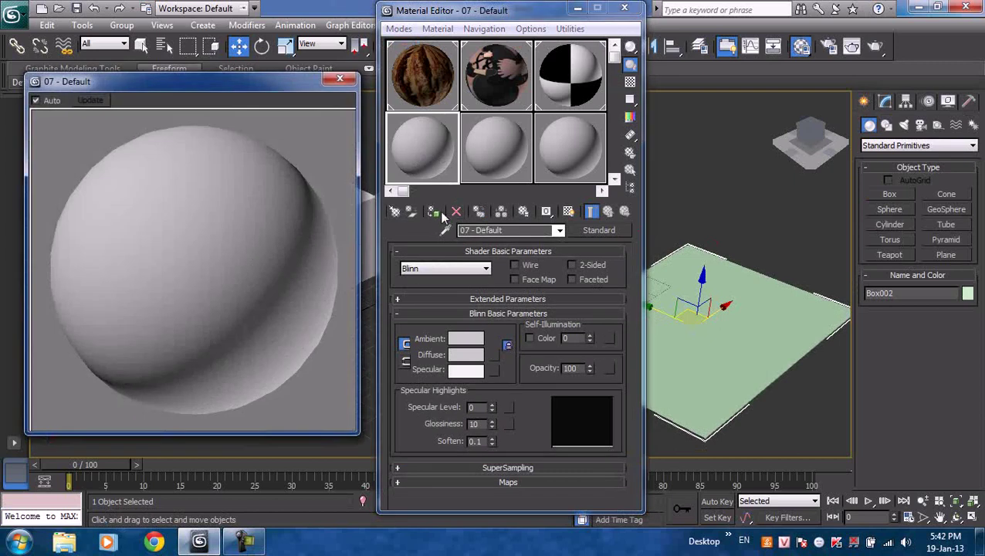
click(494, 355)
click(307, 243)
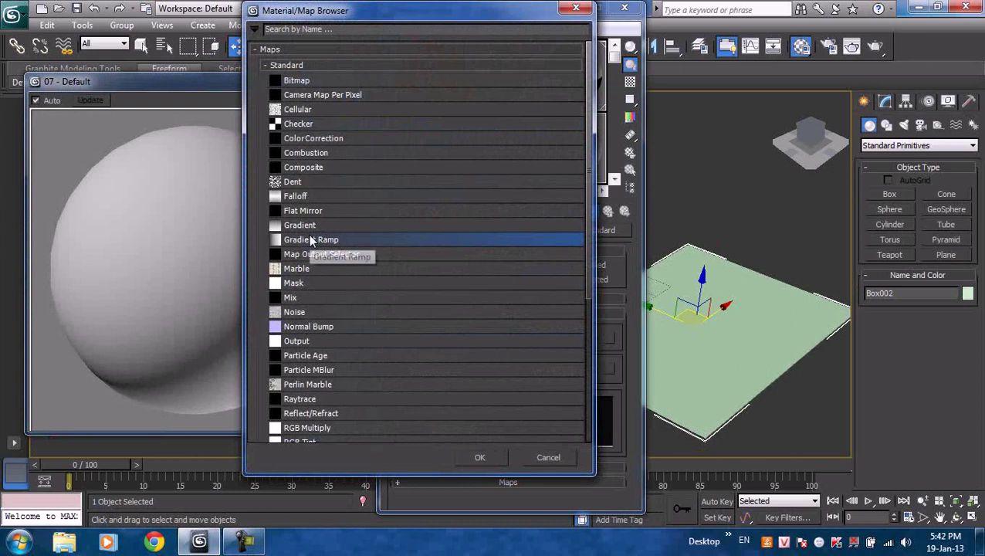
scroll(308, 239, down, 2)
scroll(311, 246, up, 2)
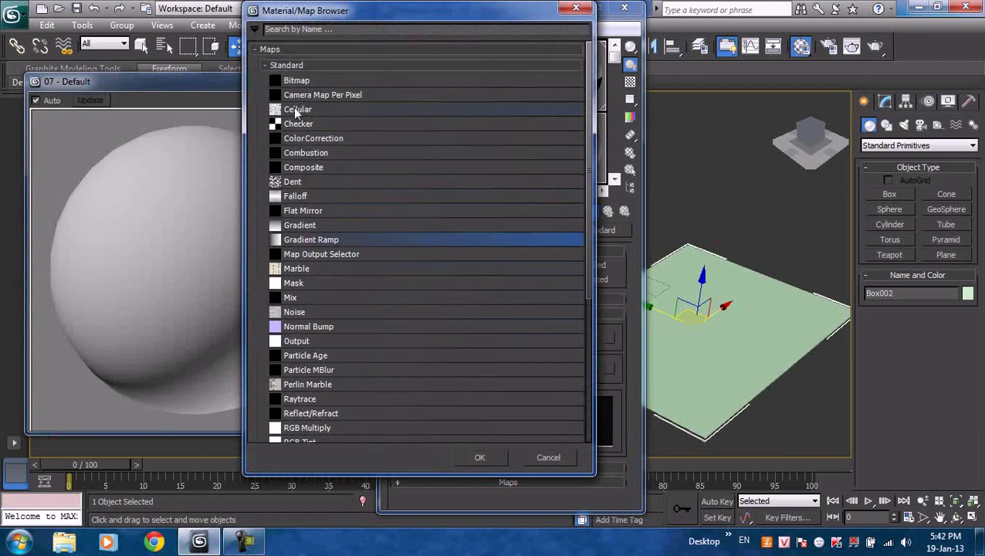
double_click(295, 81)
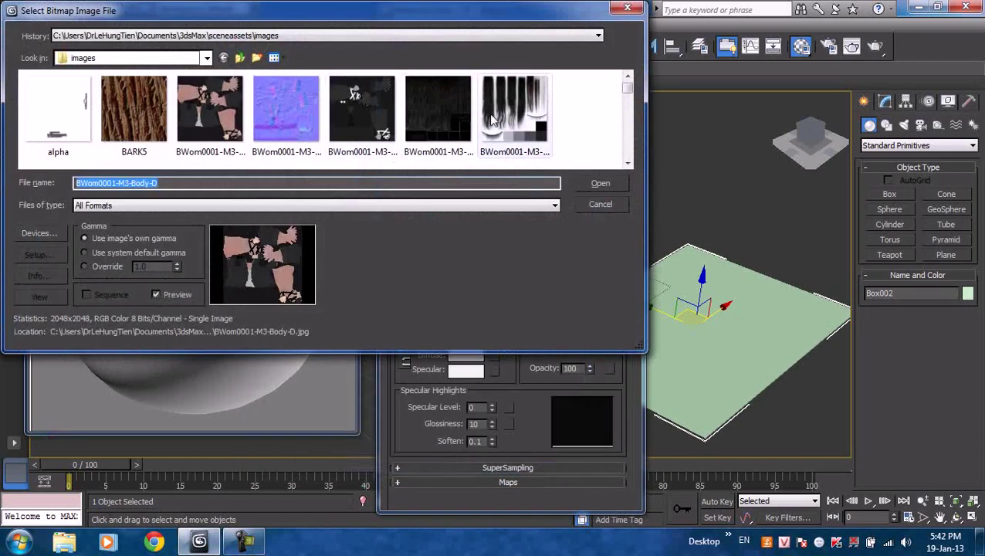
click(532, 114)
scroll(348, 124, down, 1)
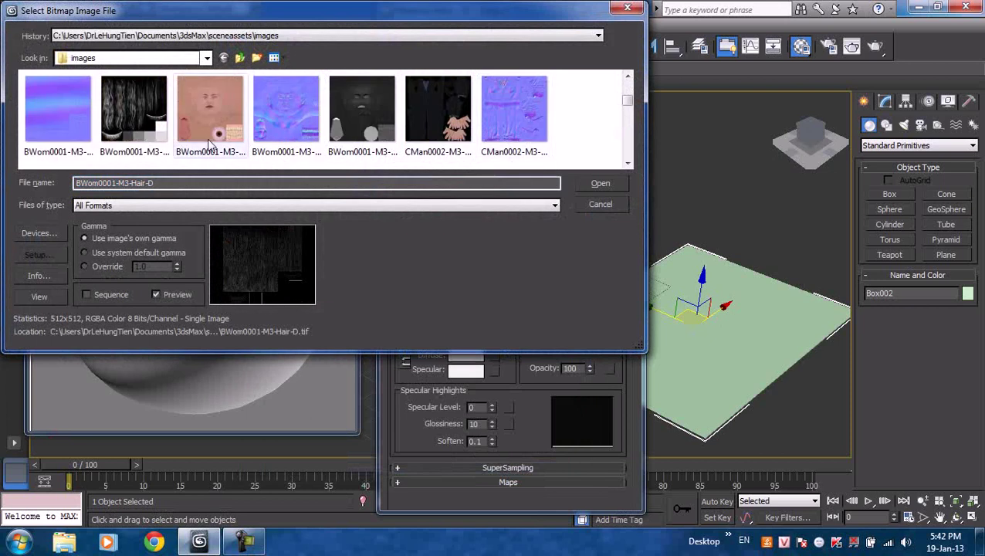
scroll(222, 145, down, 1)
scroll(170, 131, down, 1)
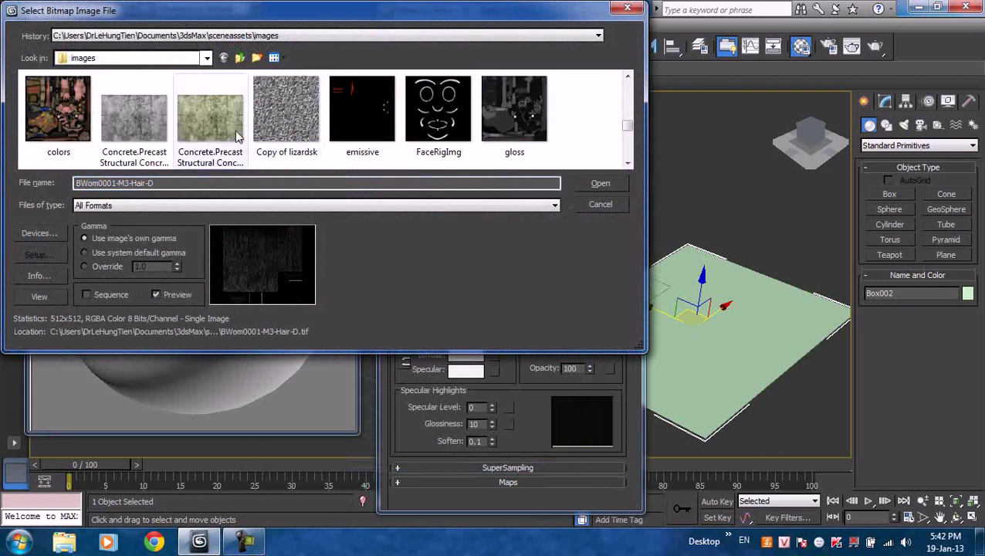
click(58, 112)
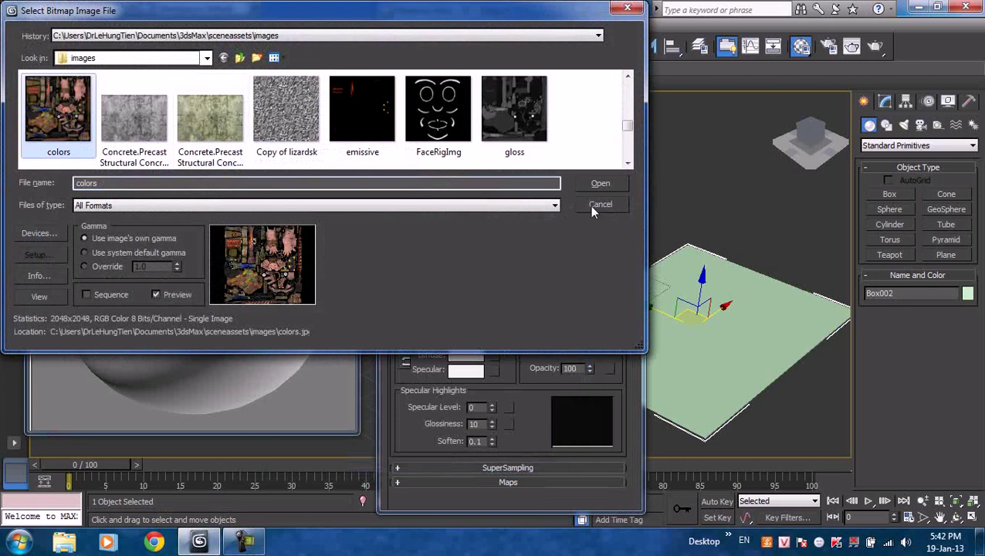
click(595, 186)
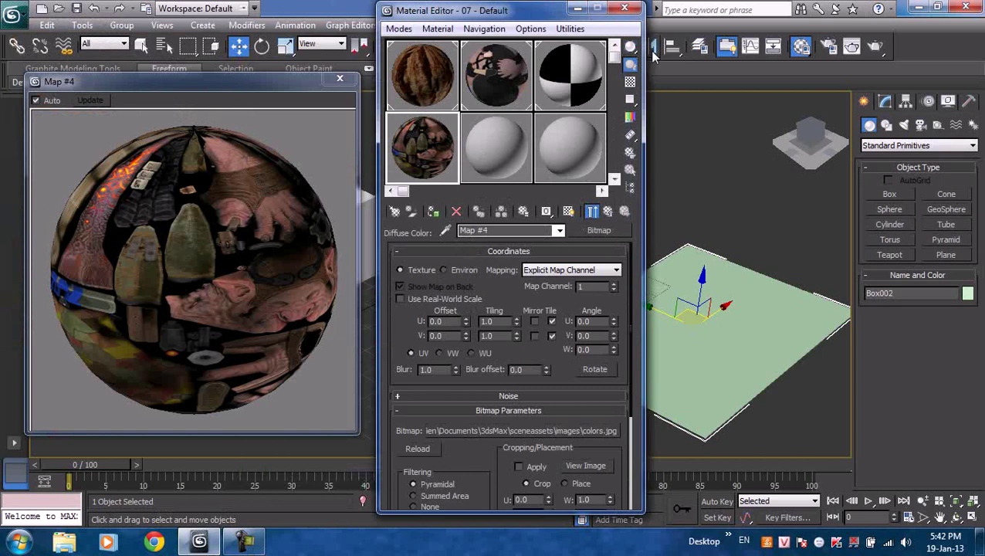
- Show the material sample as a cube, hide the editor, and test-render the scene
drag(637, 51, 680, 48)
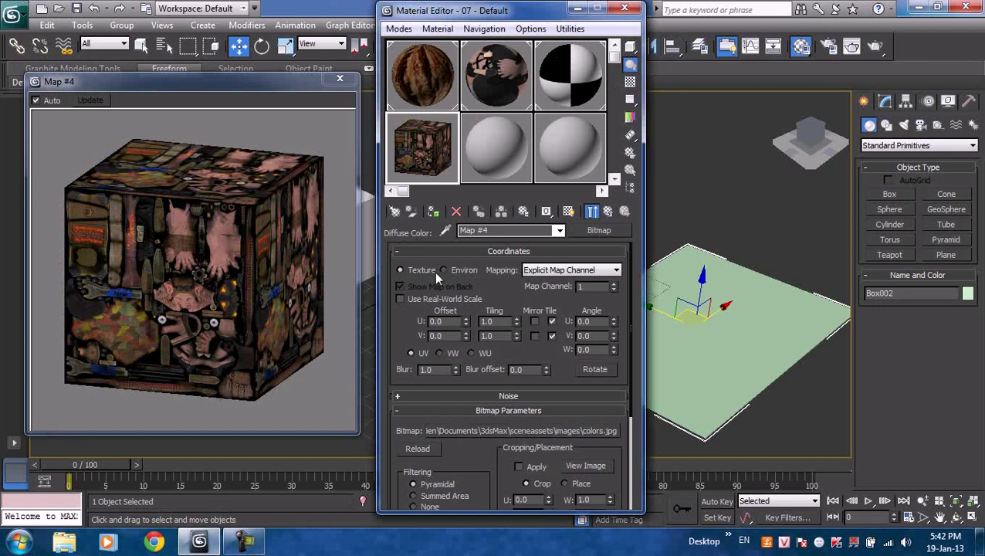
click(578, 7)
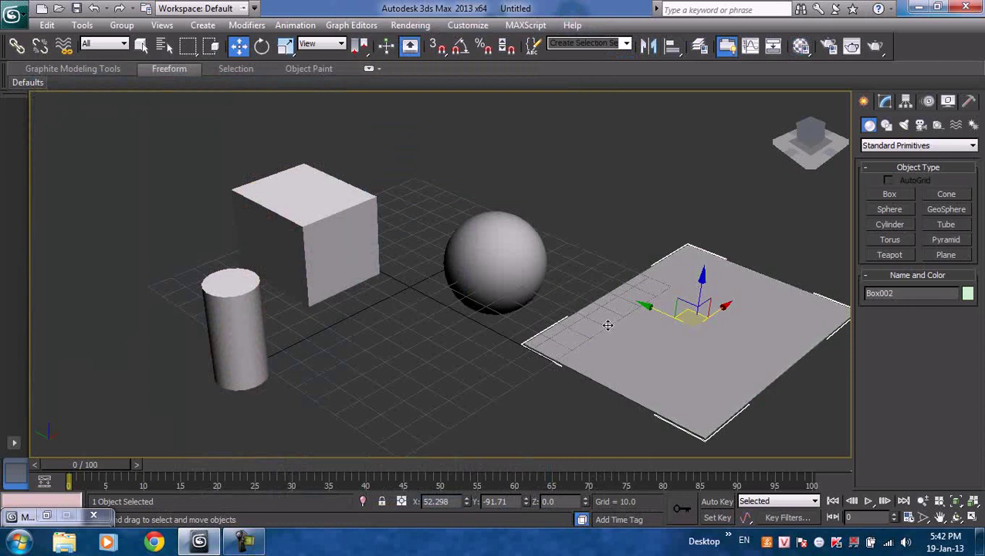
key(shift+q)
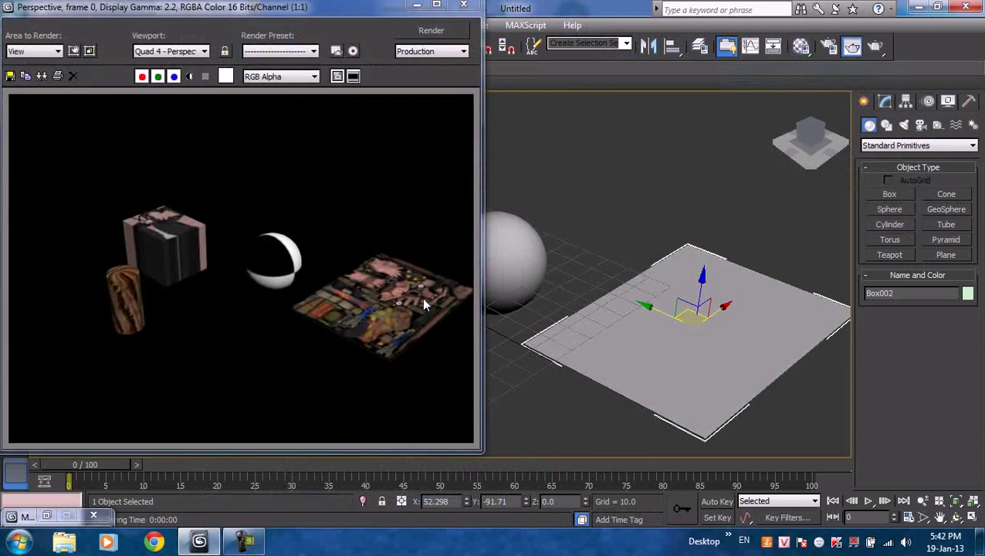
click(463, 6)
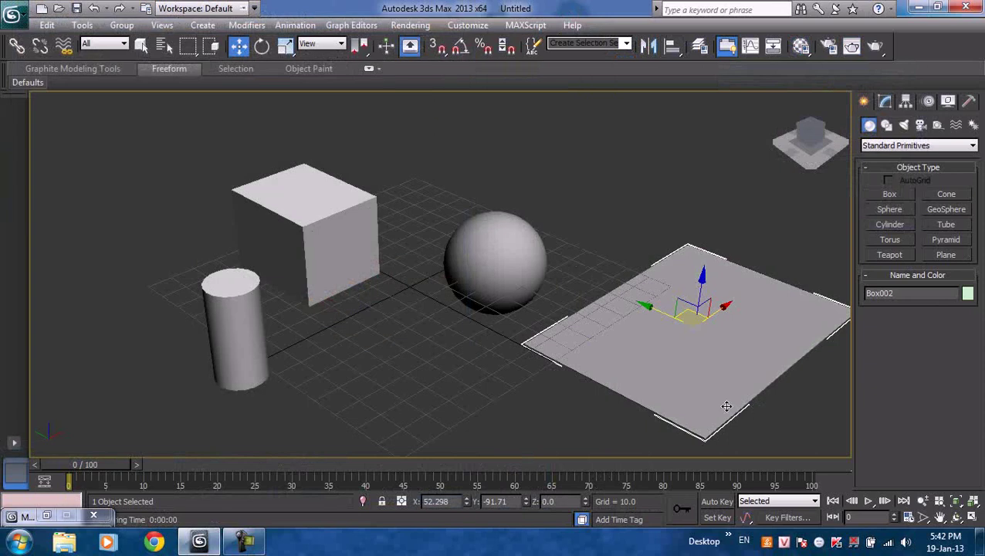
- Zoom in on the plane and test-render it again
middle_drag(727, 406, 550, 338)
scroll(553, 331, up, 5)
scroll(468, 314, down, 4)
middle_drag(467, 314, 440, 311)
key(shift+q)
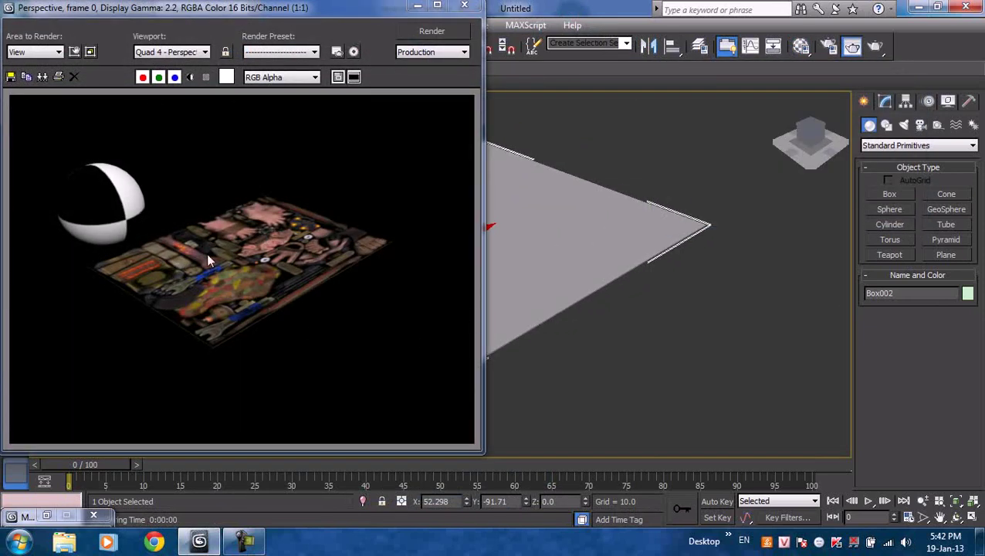
click(464, 5)
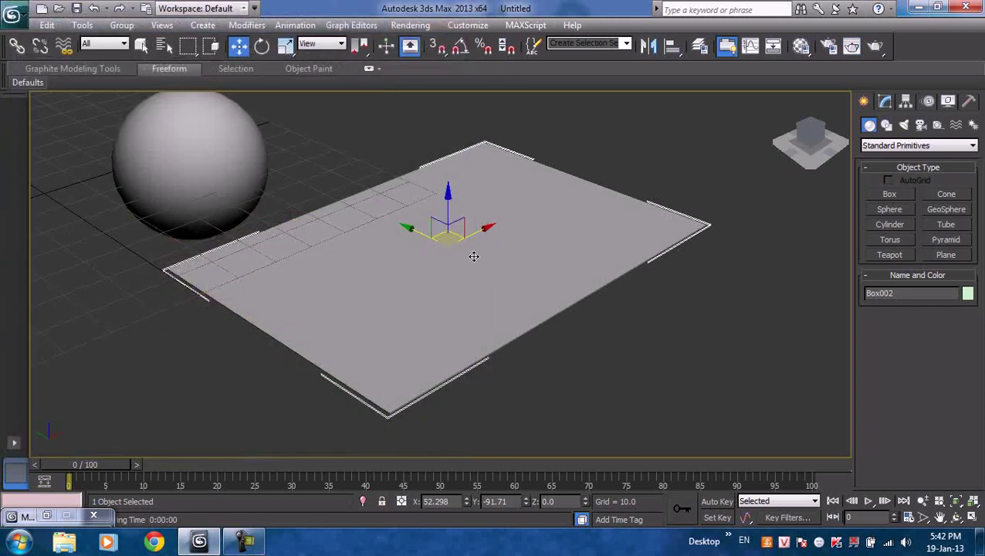
- Add a UVW Map modifier to the plane
click(886, 104)
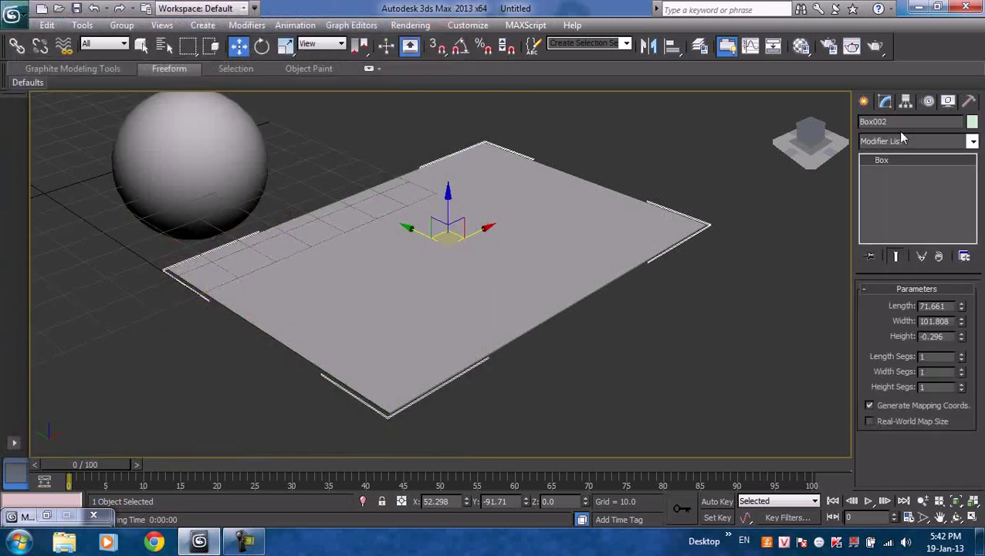
click(896, 140)
scroll(895, 278, down, 10)
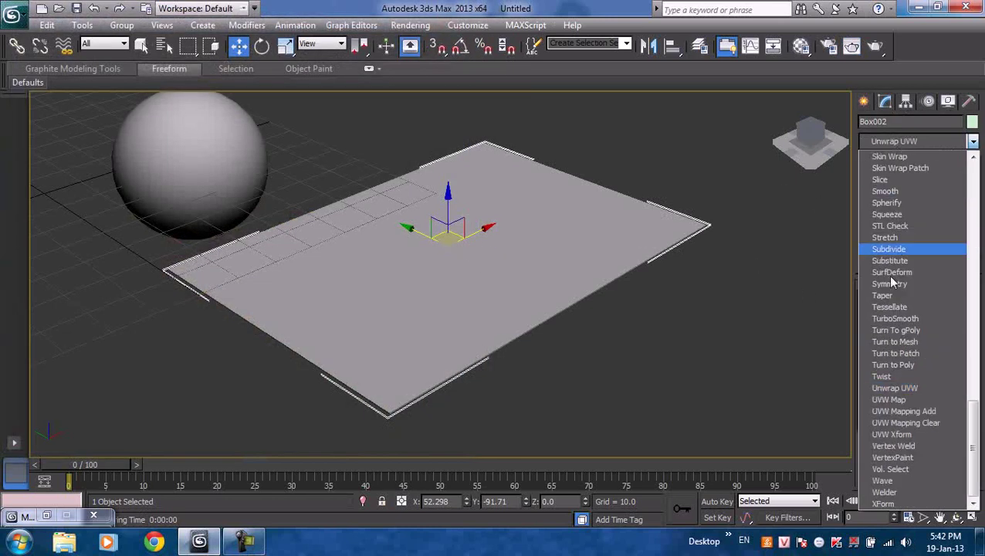
click(888, 399)
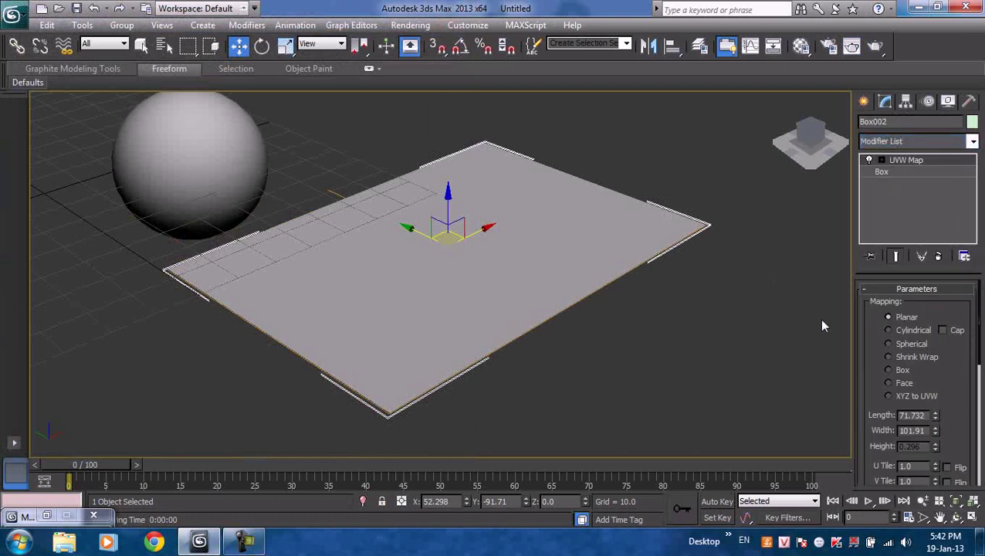
drag(449, 207, 450, 199)
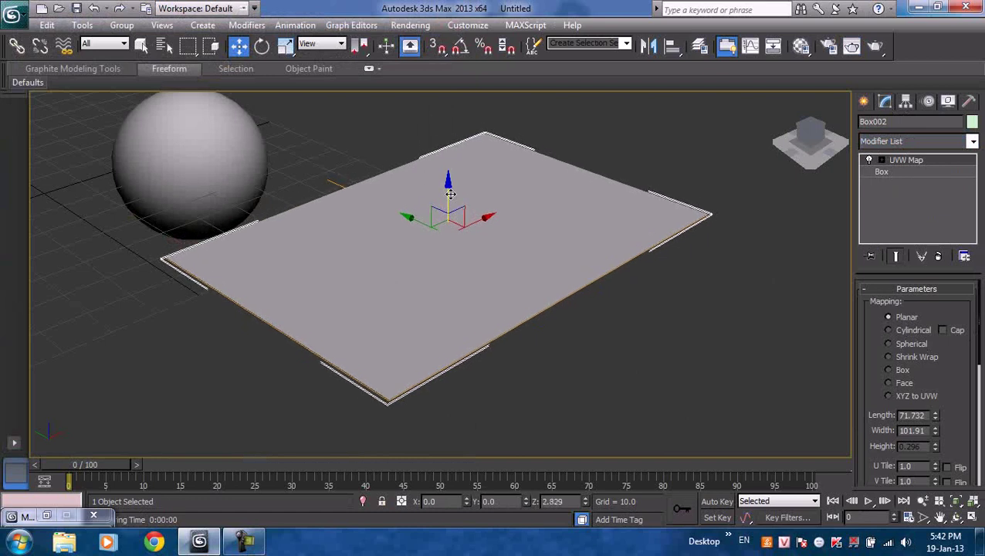
- Select the UVW Map gizmo and scale it down to a smaller rectangle
click(882, 160)
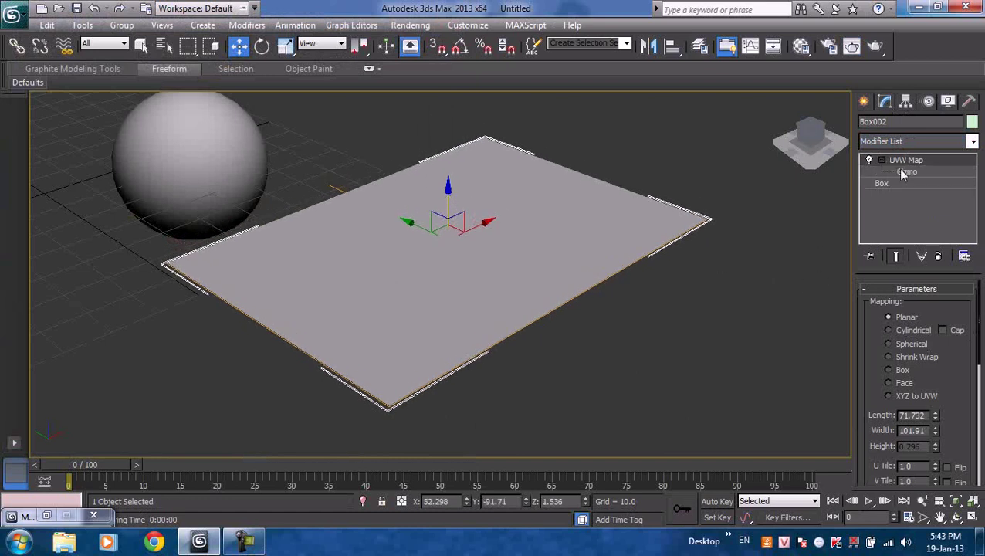
click(907, 172)
drag(450, 192, 450, 191)
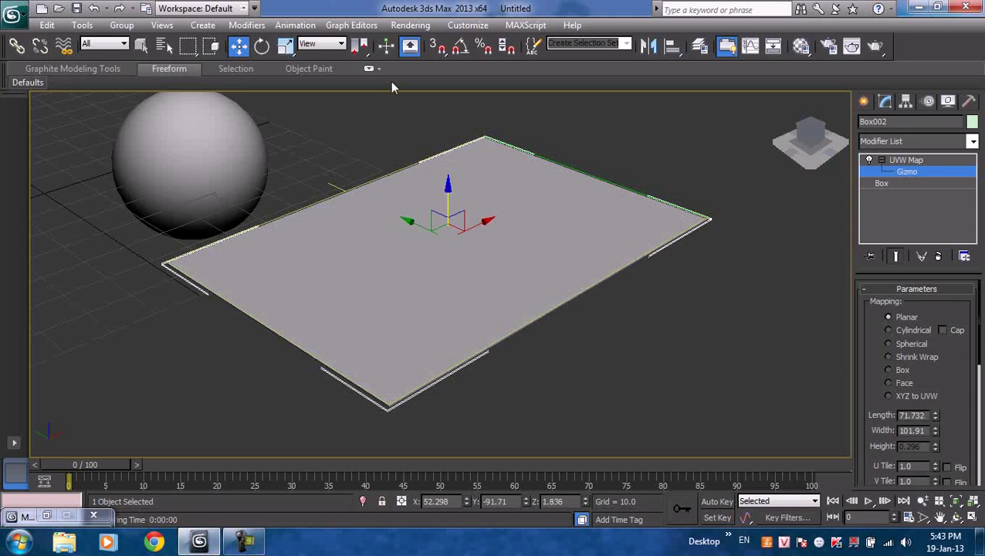
click(285, 46)
drag(450, 220, 368, 300)
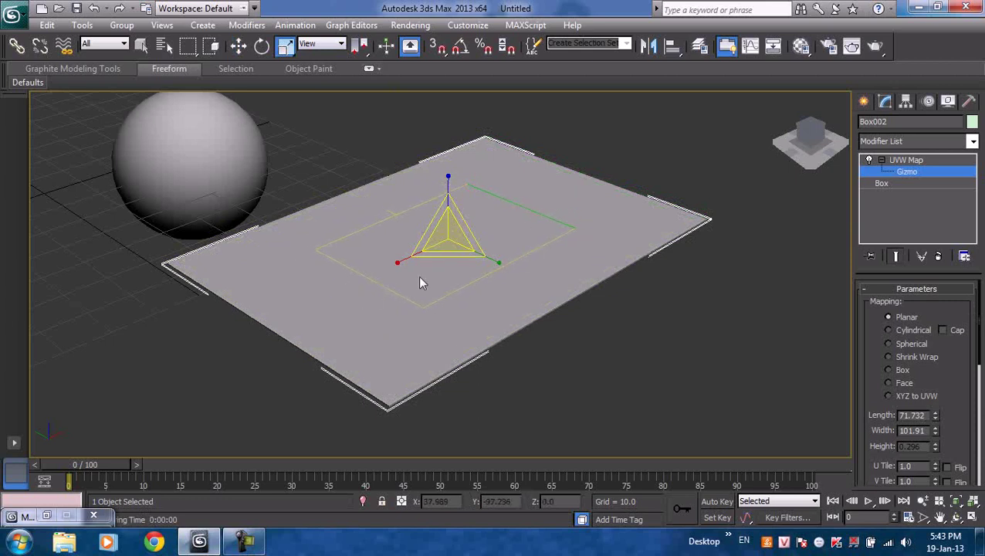
- Test-render twice, then raise the mapping Length to about 199 and Width to about 232
key(shift+q)
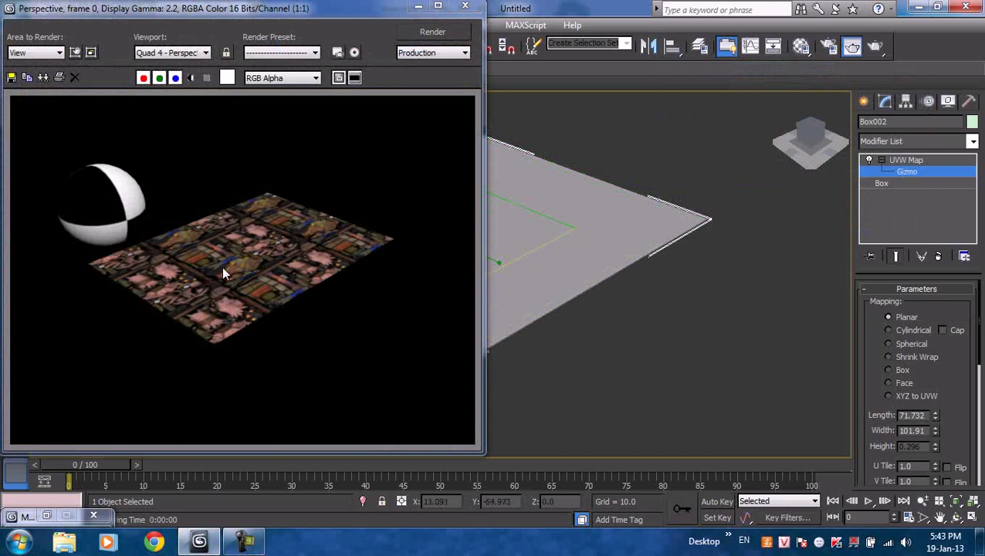
click(464, 6)
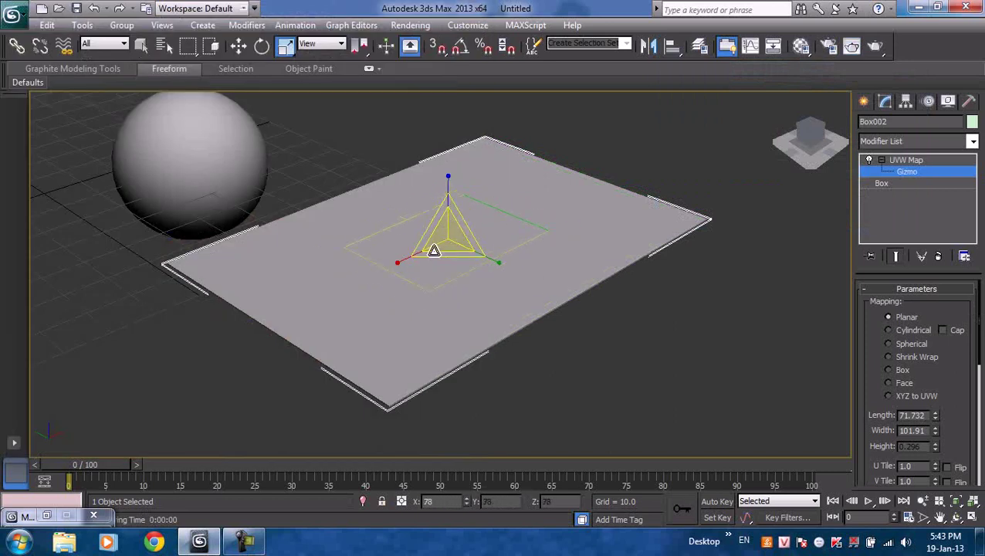
key(shift+q)
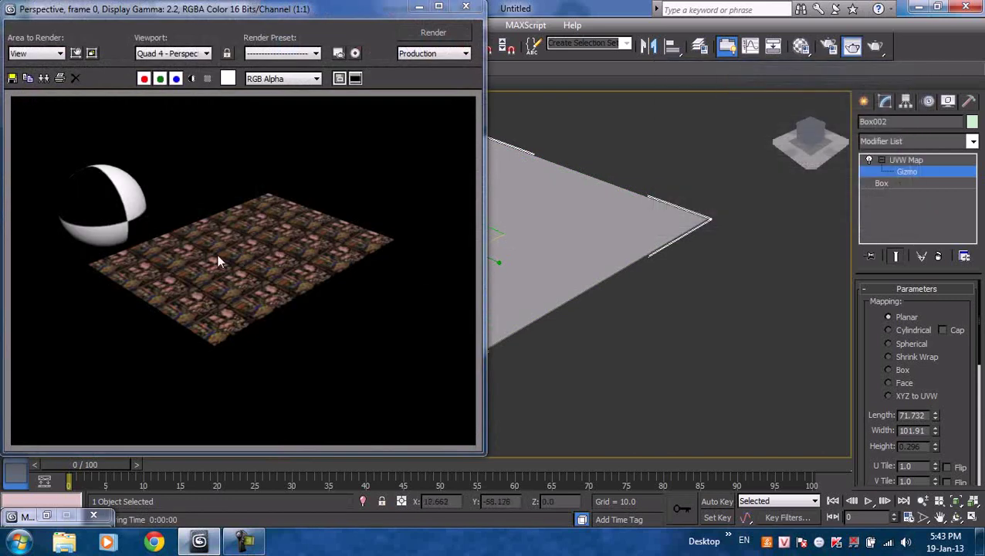
click(466, 6)
scroll(880, 309, down, 3)
drag(935, 352, 935, 324)
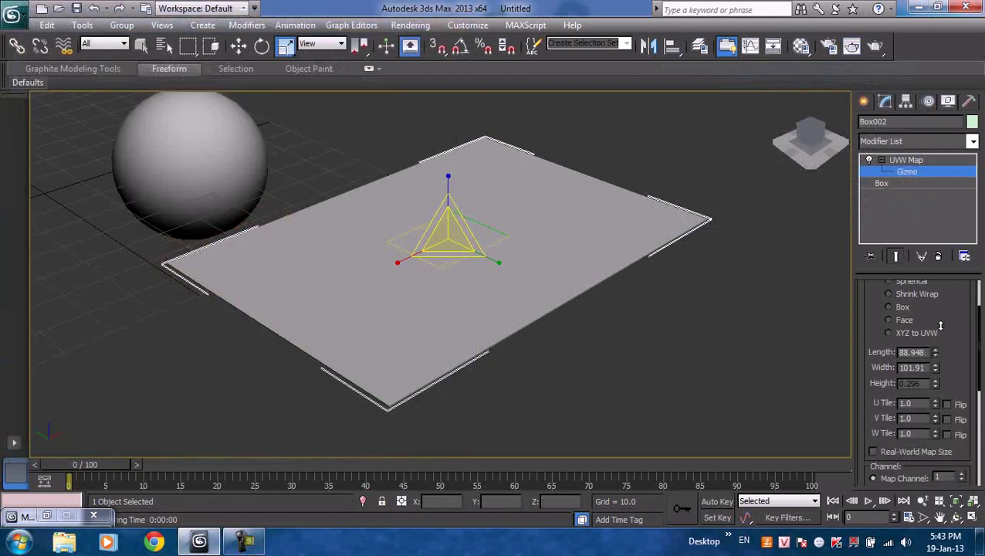
drag(935, 368, 966, 278)
click(935, 351)
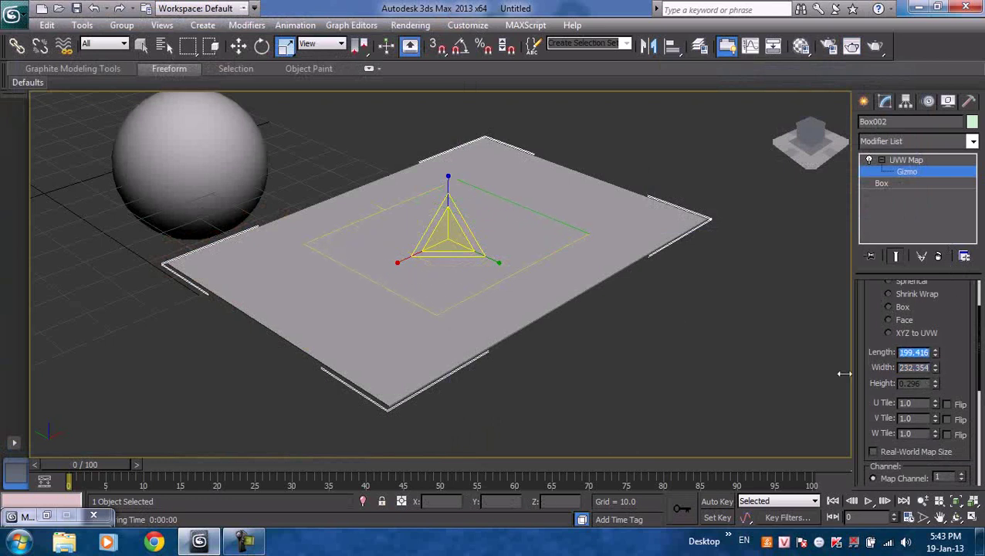
- Set the UVW Map tiling to U 3 and V 5, then test-render
scroll(880, 403, down, 3)
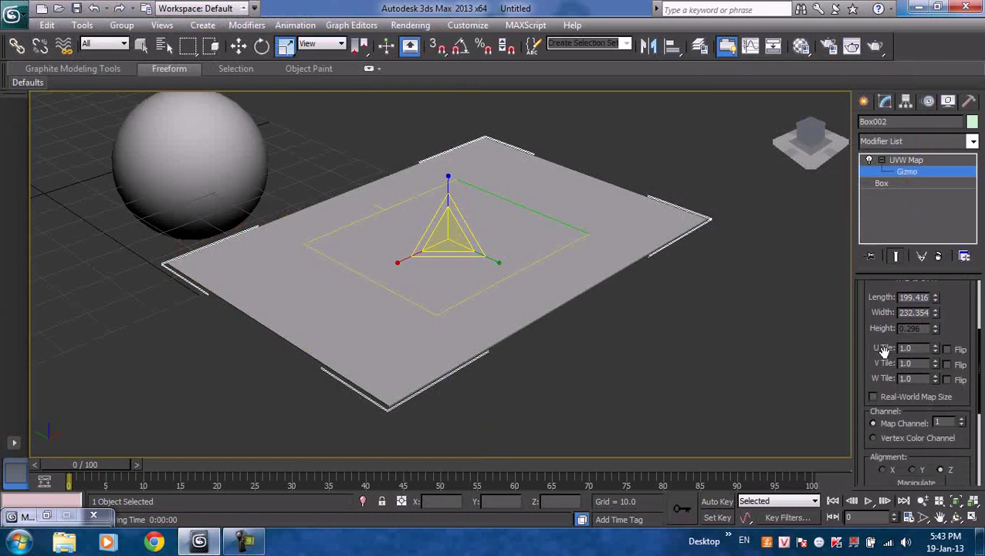
drag(918, 362, 871, 362)
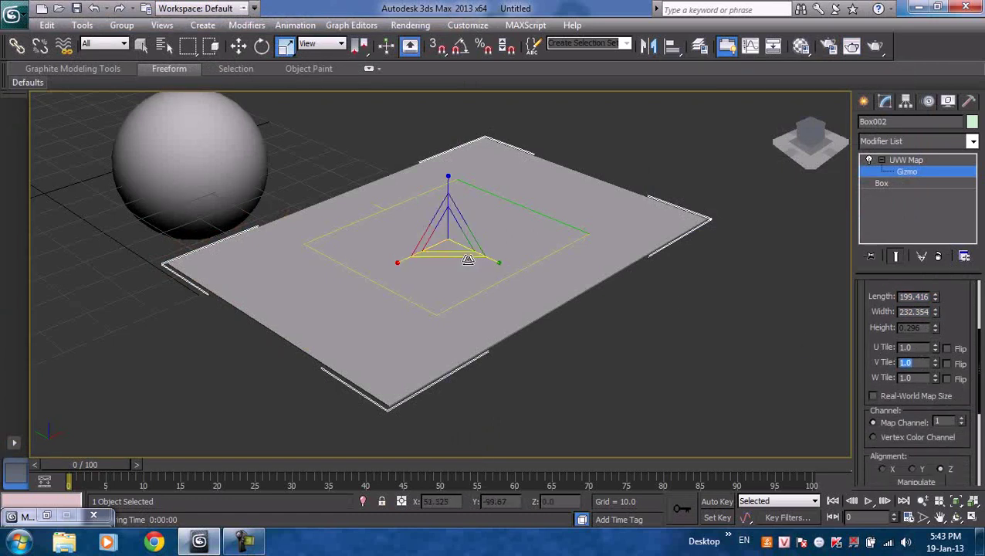
text(5)
key(shift+Tab)
text(3)
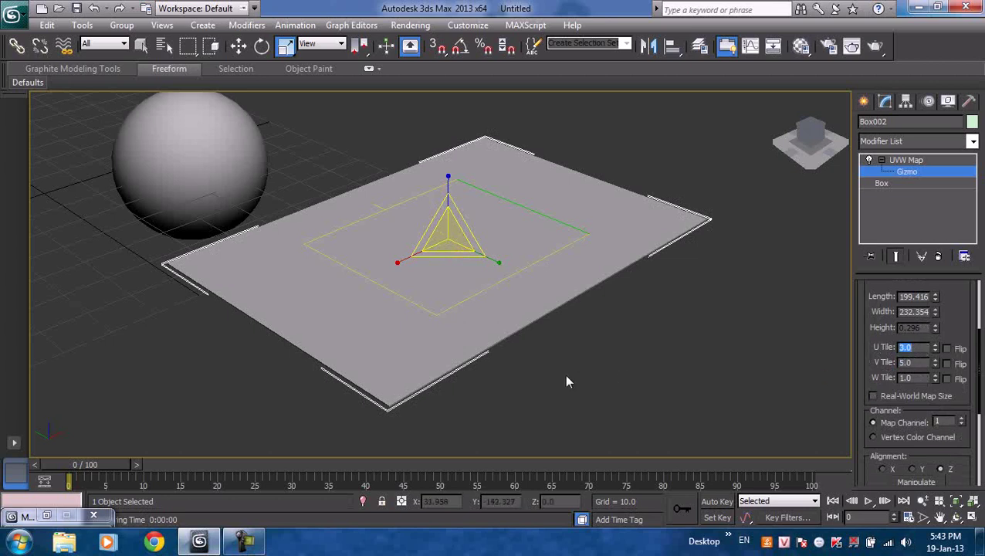
key(shift+q)
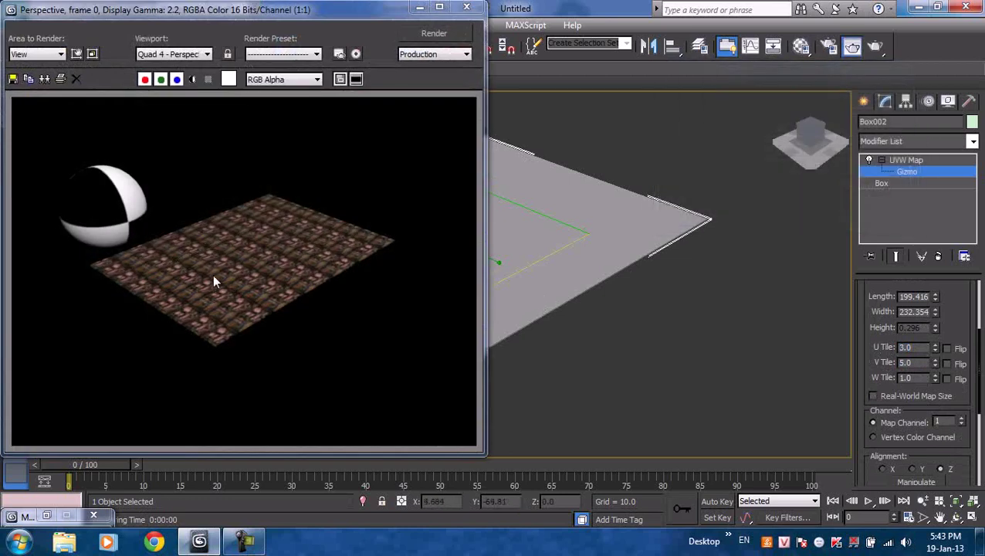
click(466, 7)
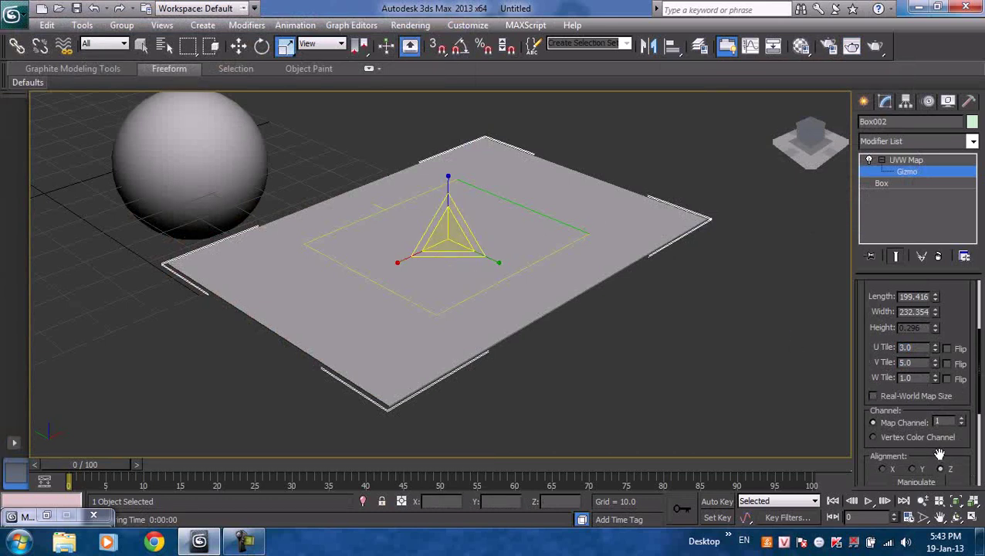
- Switch the mapping alignment to Y and test-render, which produces stripes
drag(939, 457, 950, 384)
click(914, 375)
click(941, 375)
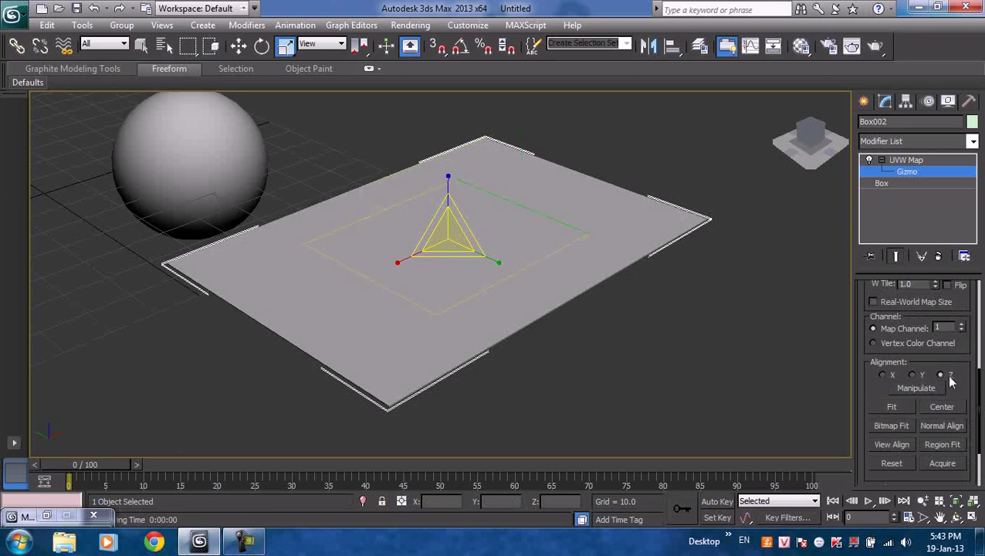
click(883, 375)
click(914, 375)
key(shift+q)
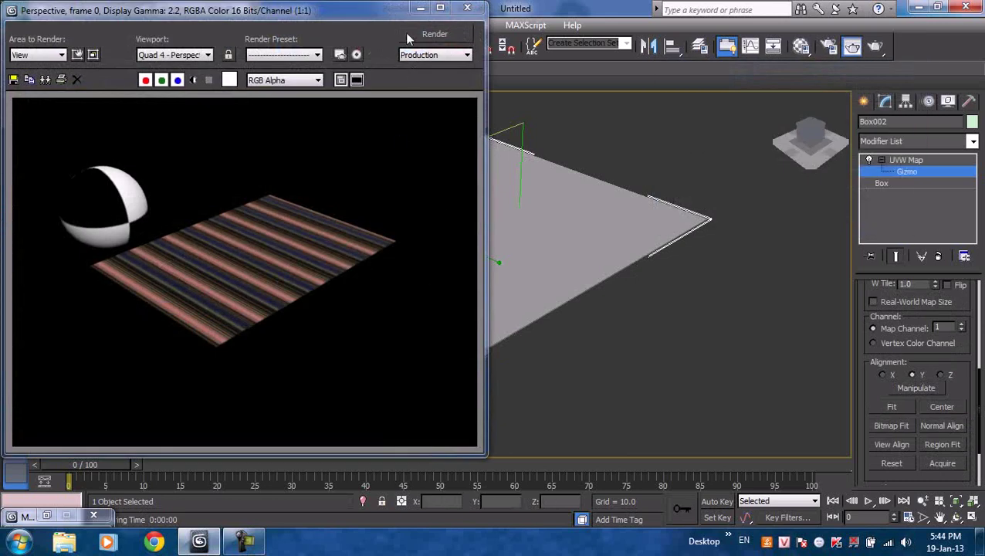
click(467, 8)
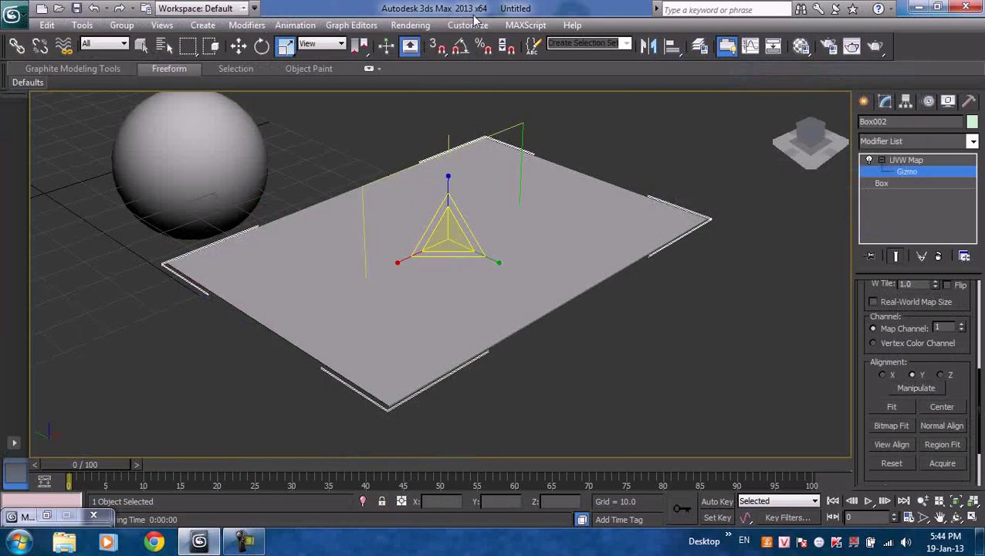
- Return the alignment to Z and test-render the evenly tiled plane
click(911, 375)
click(941, 376)
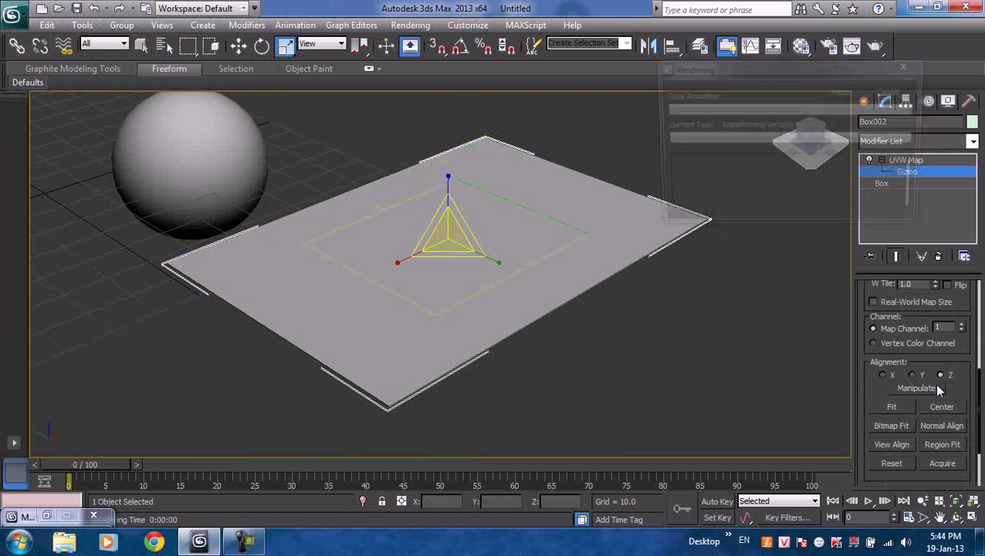
key(shift+q)
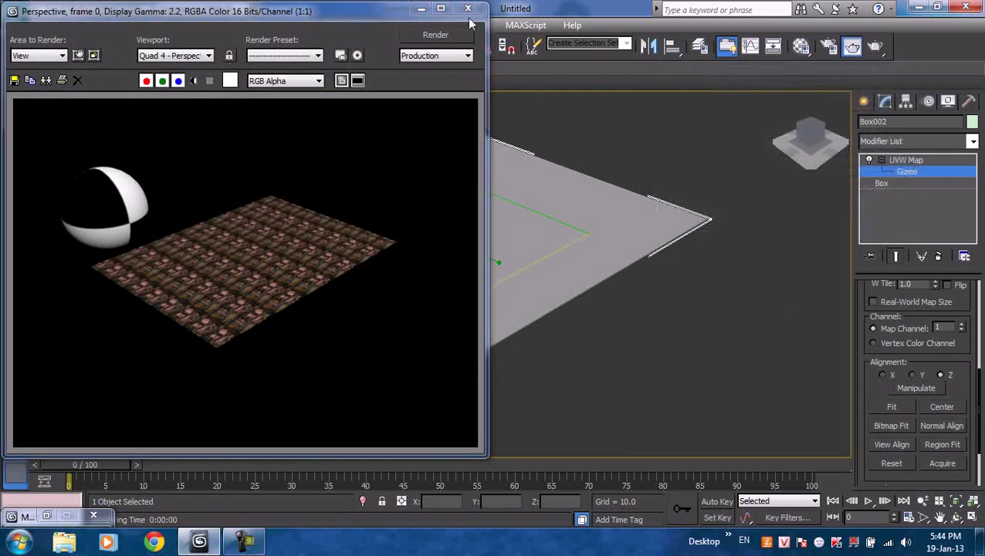
click(468, 8)
- Fit the plane's mapping gizmo to its edges and test-render the result
click(892, 407)
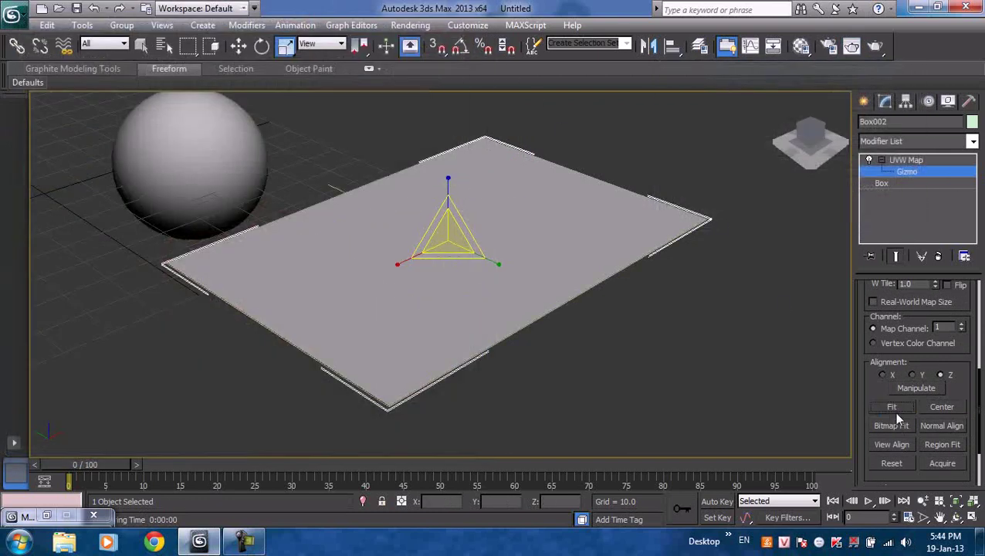
key(shift+q)
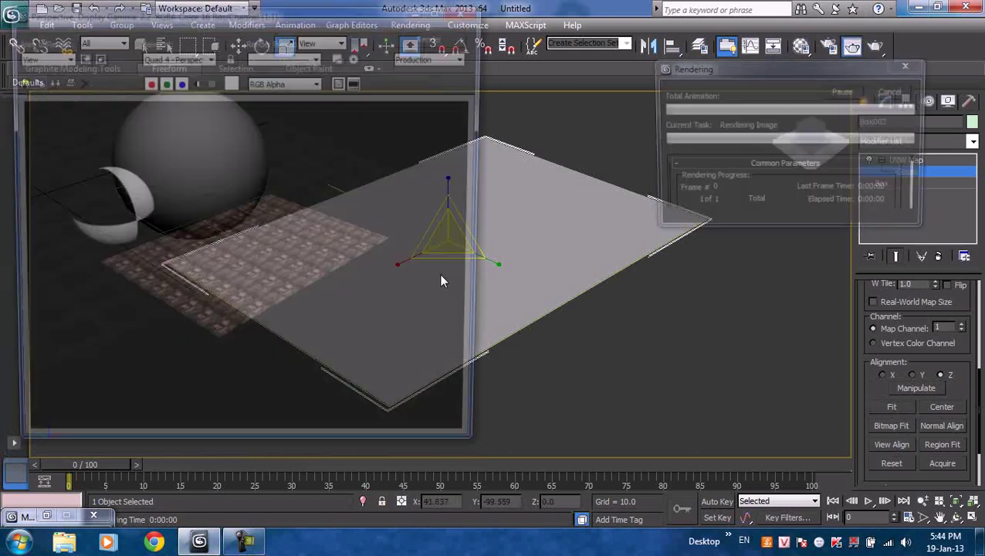
key(shift+q)
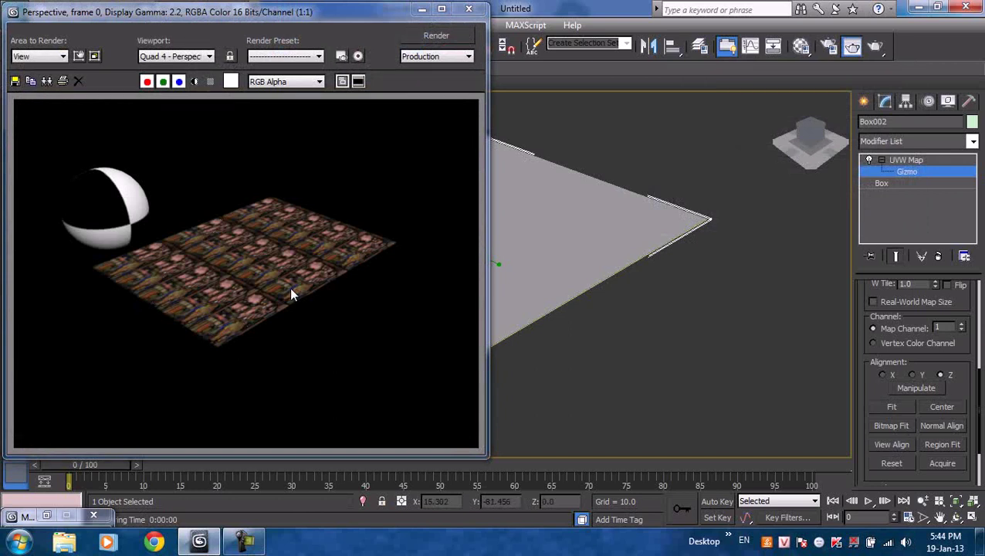
click(469, 10)
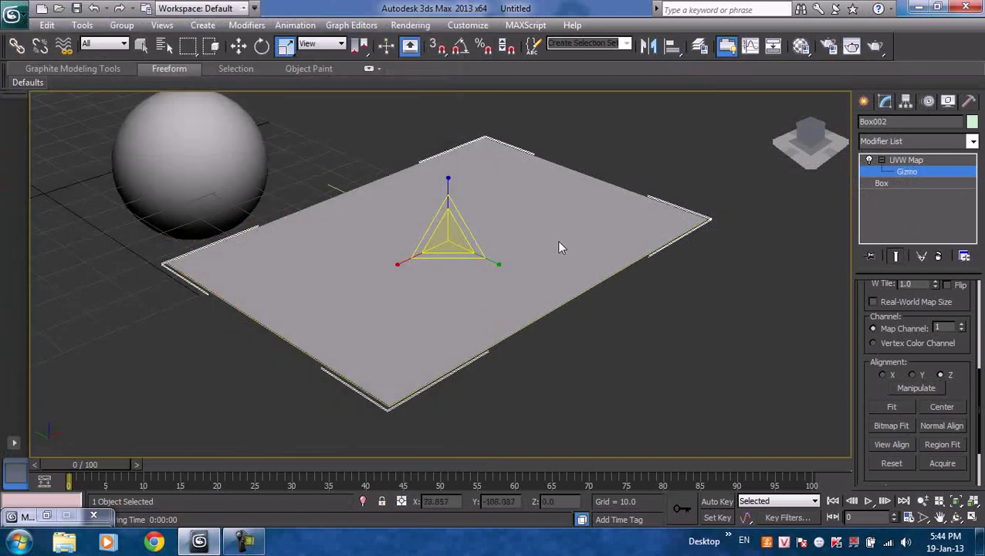
- Bring the whole scene into view and select Sphere001 (radius 20.444, 32 segments)
scroll(566, 234, down, 3)
middle_drag(262, 234, 394, 234)
scroll(396, 234, up, 5)
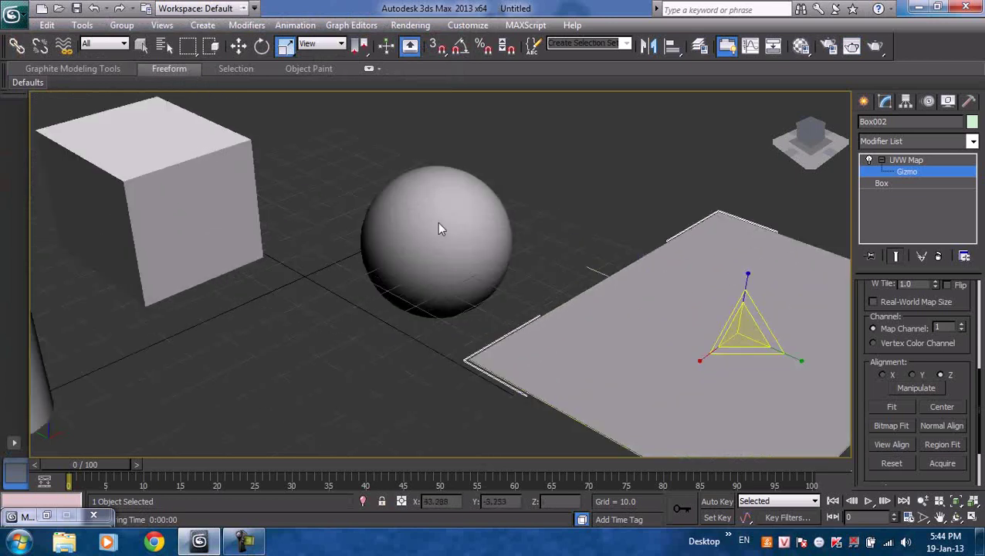
scroll(437, 232, down, 2)
right_click(504, 180)
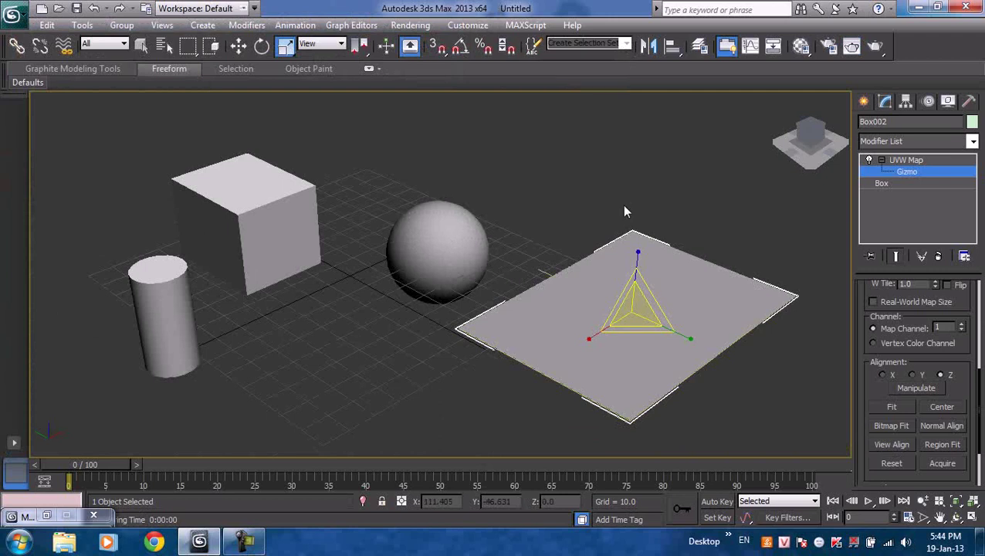
right_click(620, 172)
click(882, 184)
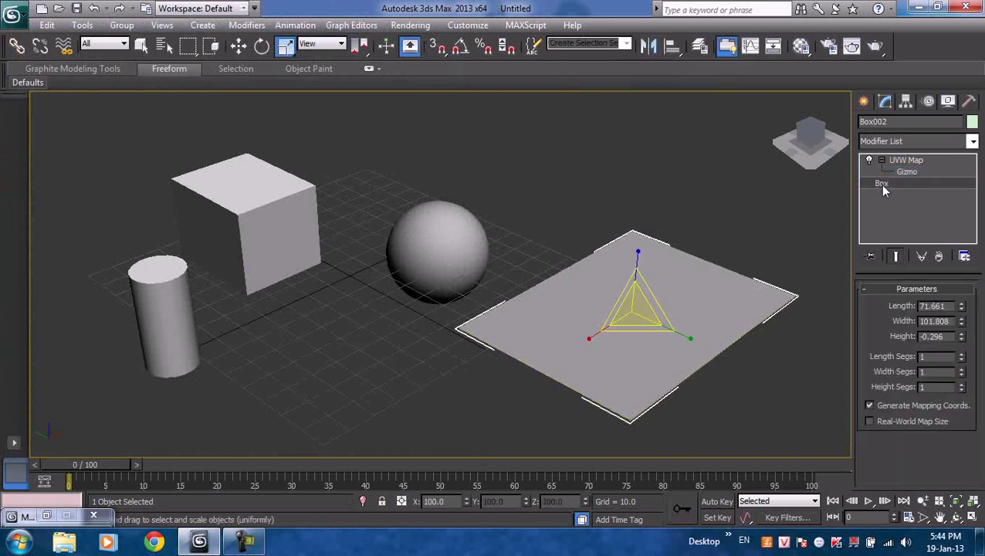
click(595, 185)
click(463, 222)
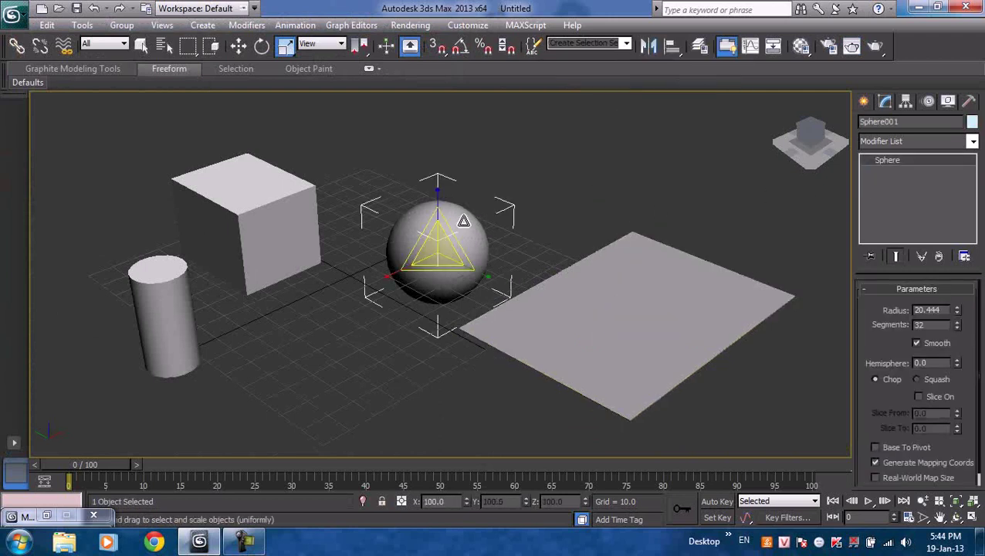
- Add a UVW Map modifier with Spherical mapping to the sphere and test-render it
click(887, 135)
key(u)
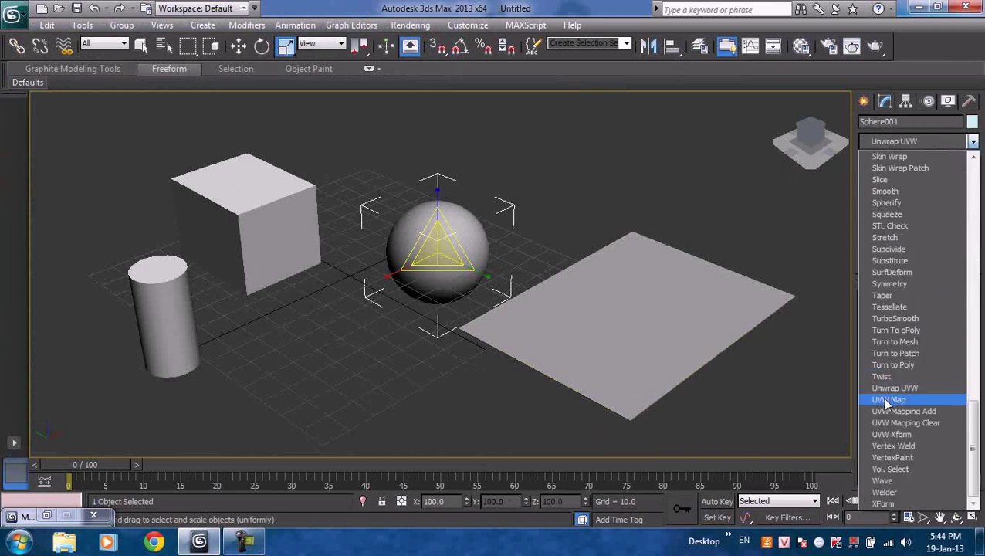
click(884, 399)
click(915, 345)
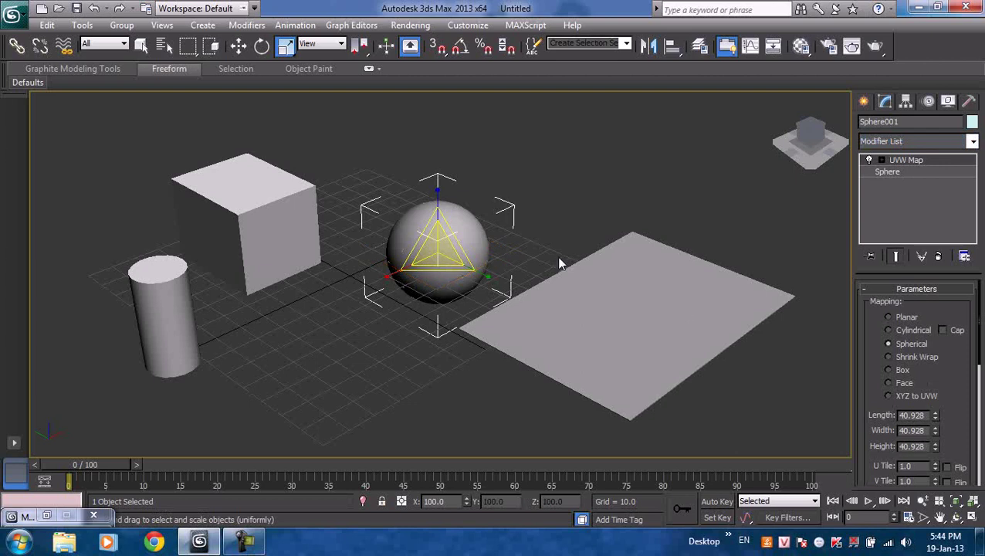
key(shift+q)
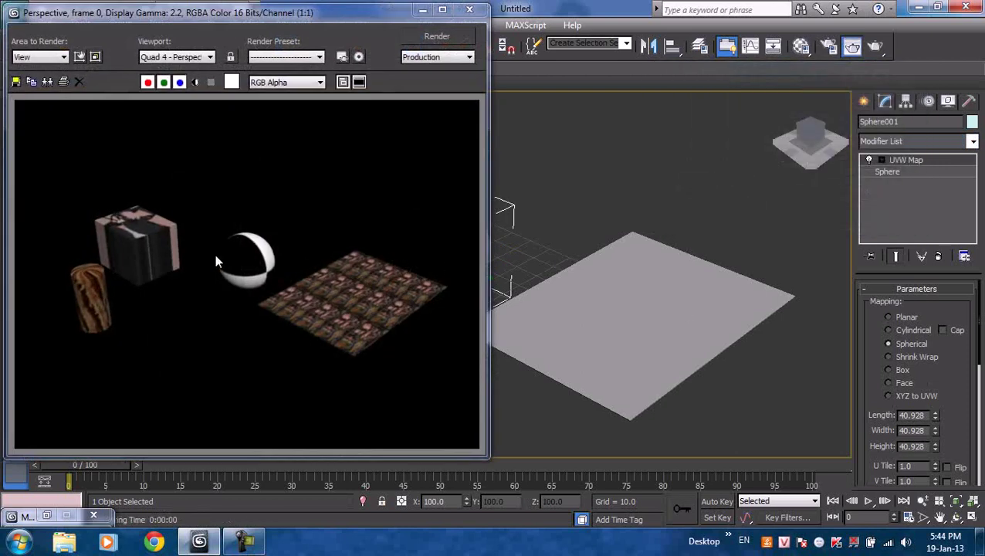
click(469, 9)
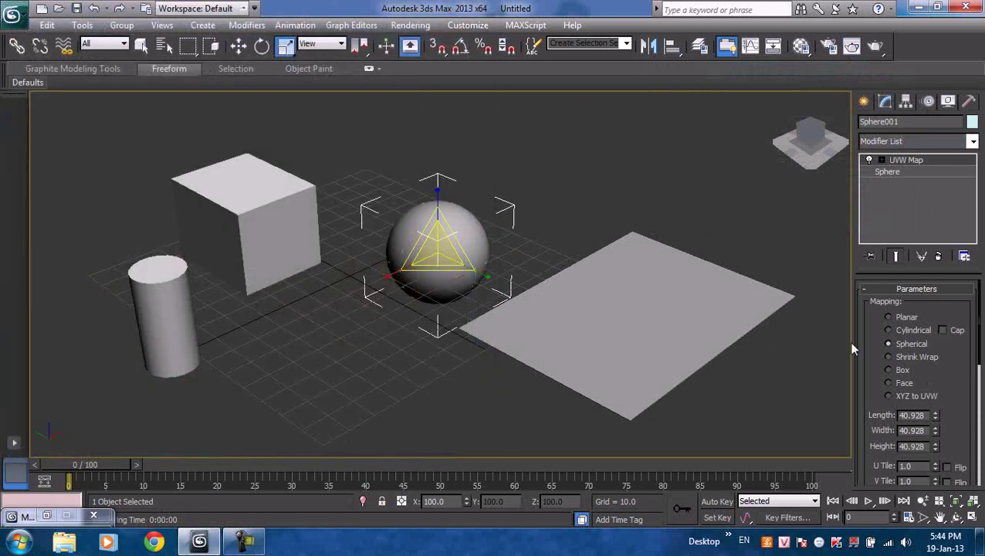
- Scale the sphere up and enlarge the spherical mapping gizmo around it, then test-render
drag(886, 392, 888, 288)
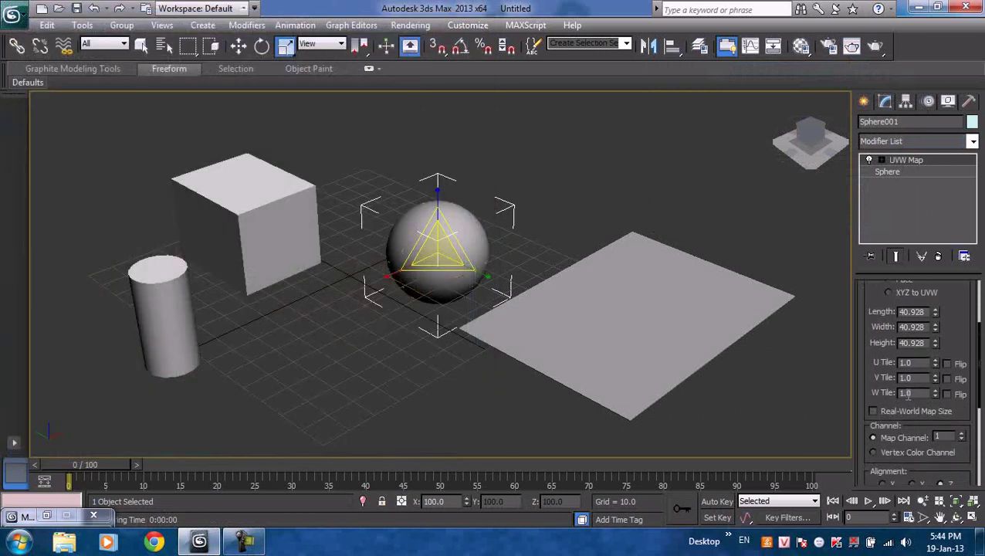
scroll(906, 357, up, 3)
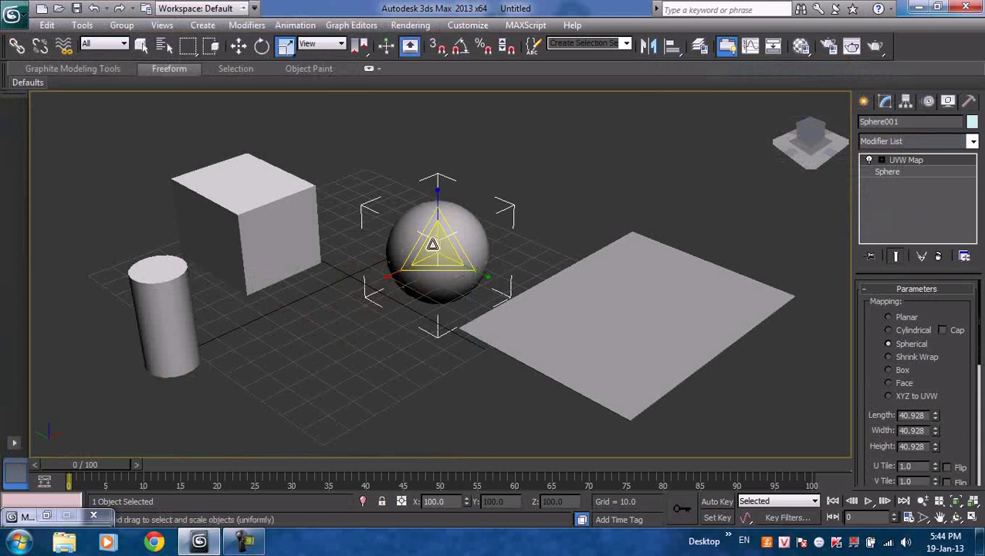
mouse_move(433, 234)
mouse_down()
mouse_move(485, 204)
mouse_move(457, 230)
mouse_up()
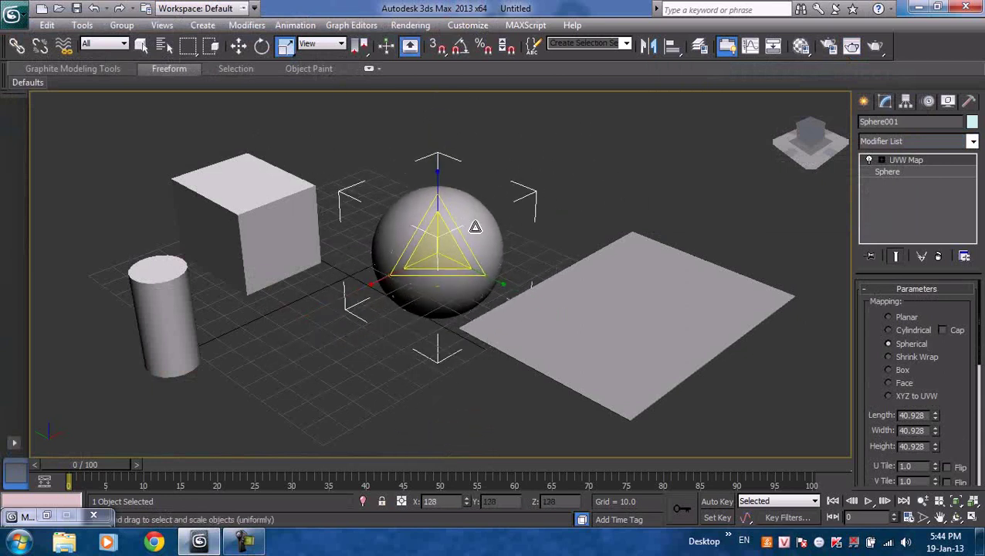
click(882, 159)
click(900, 172)
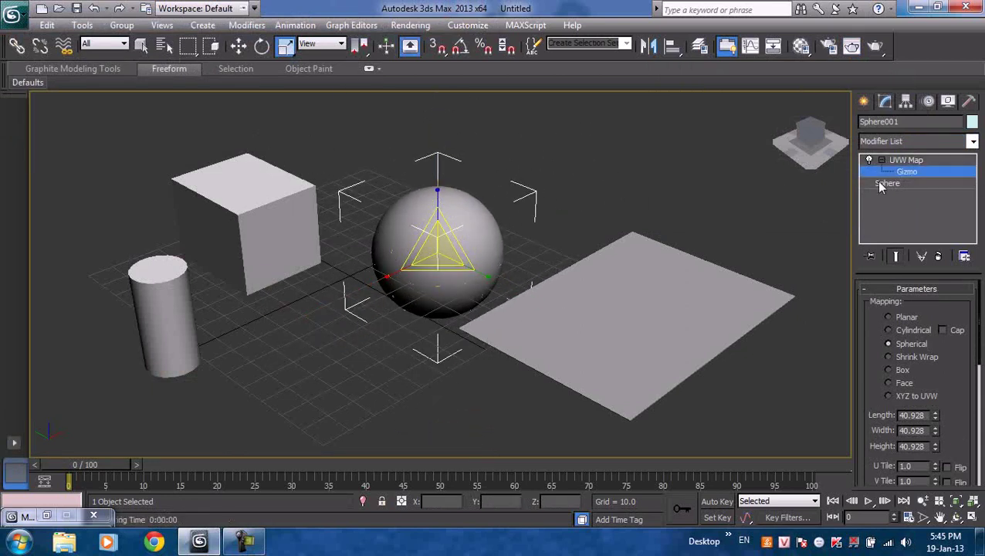
drag(454, 230, 495, 196)
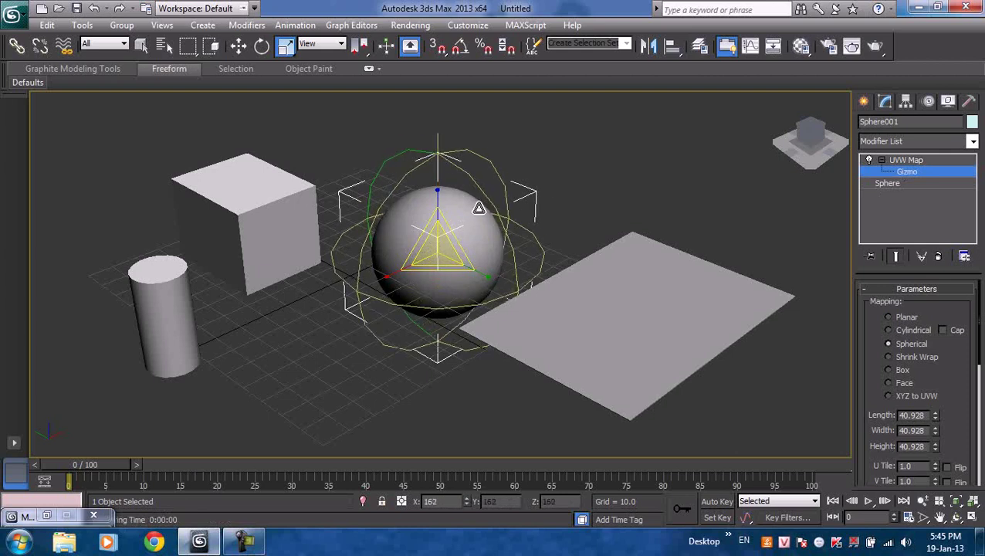
key(shift+q)
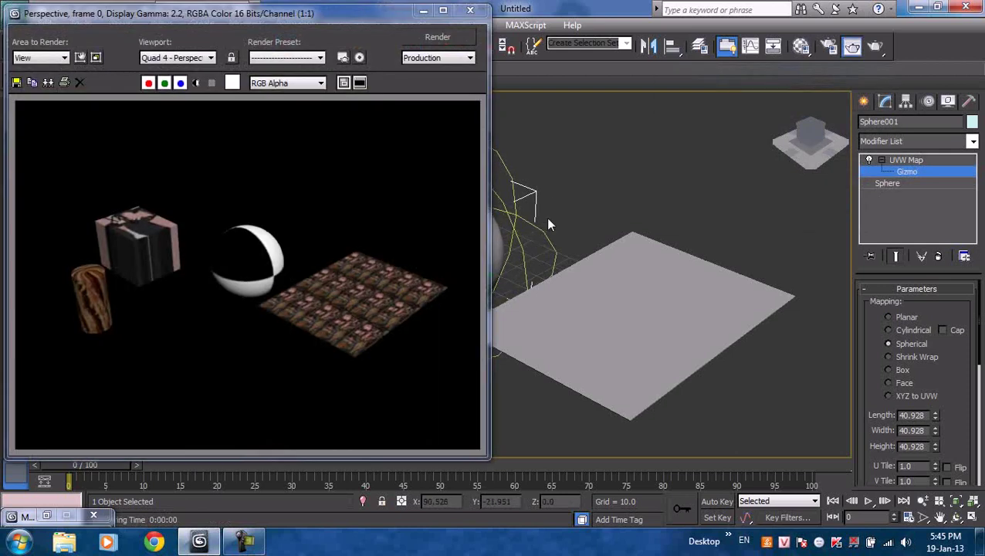
click(470, 10)
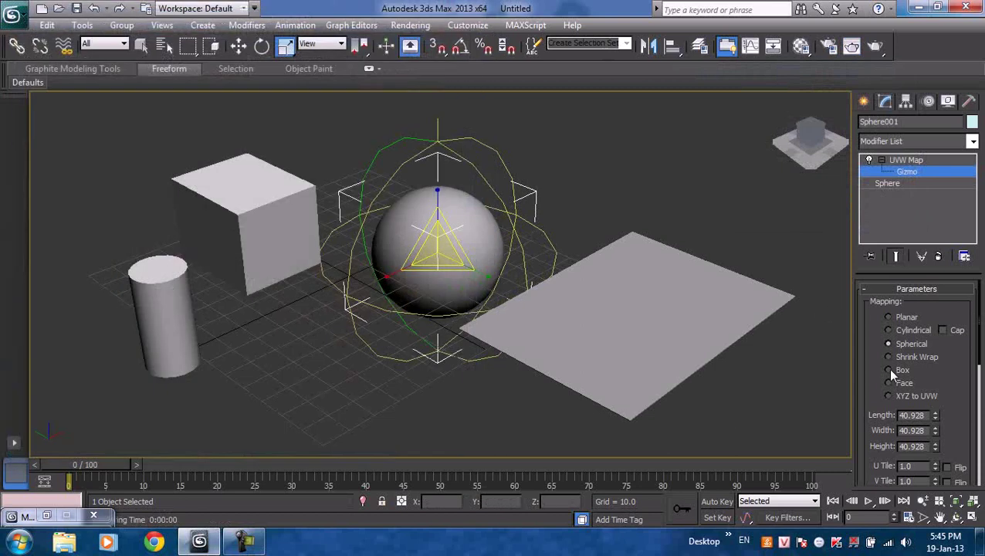
- Set the sphere's U and V Tile to 10, test-rendering after each change
scroll(882, 376, down, 3)
scroll(911, 377, down, 1)
drag(916, 370, 887, 371)
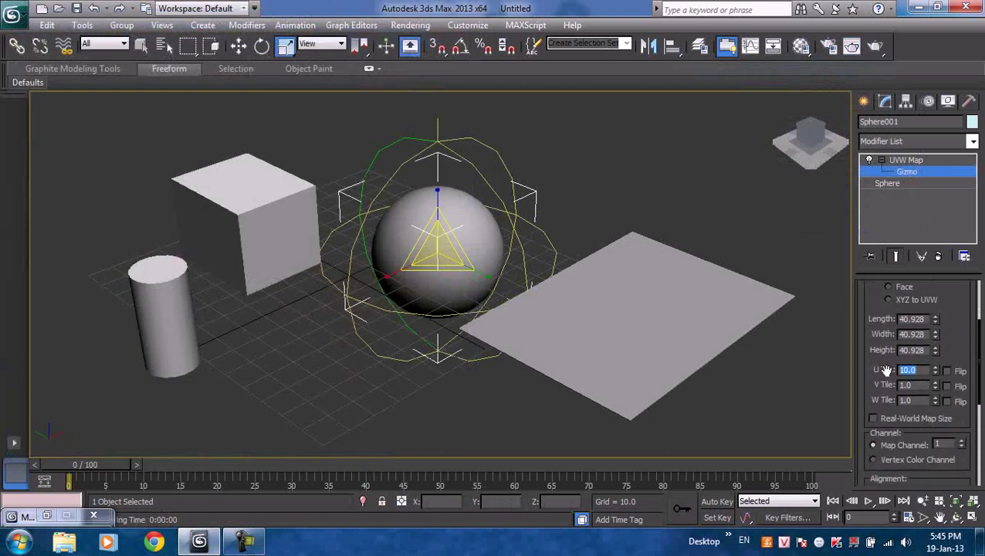
key(shift+q)
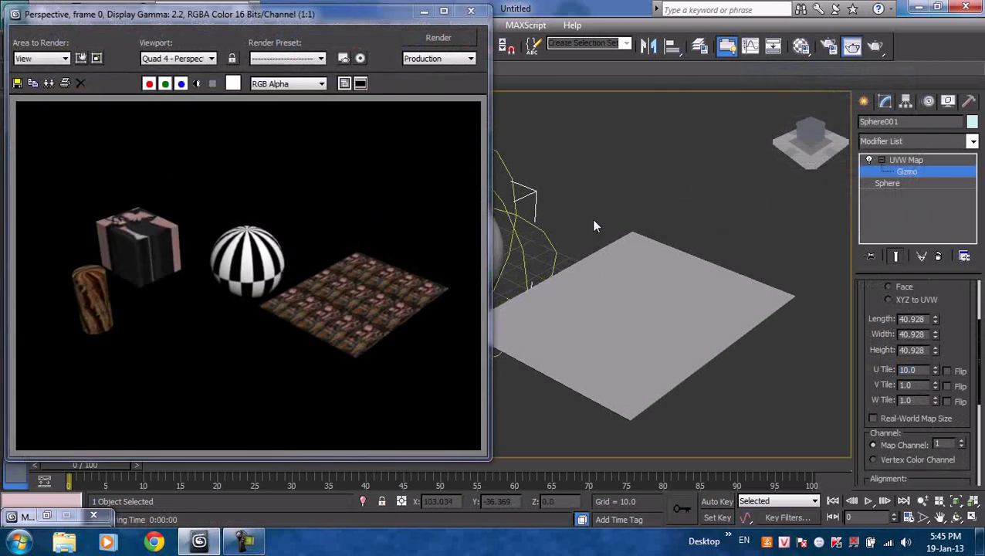
click(472, 11)
double_click(926, 385)
text(10)
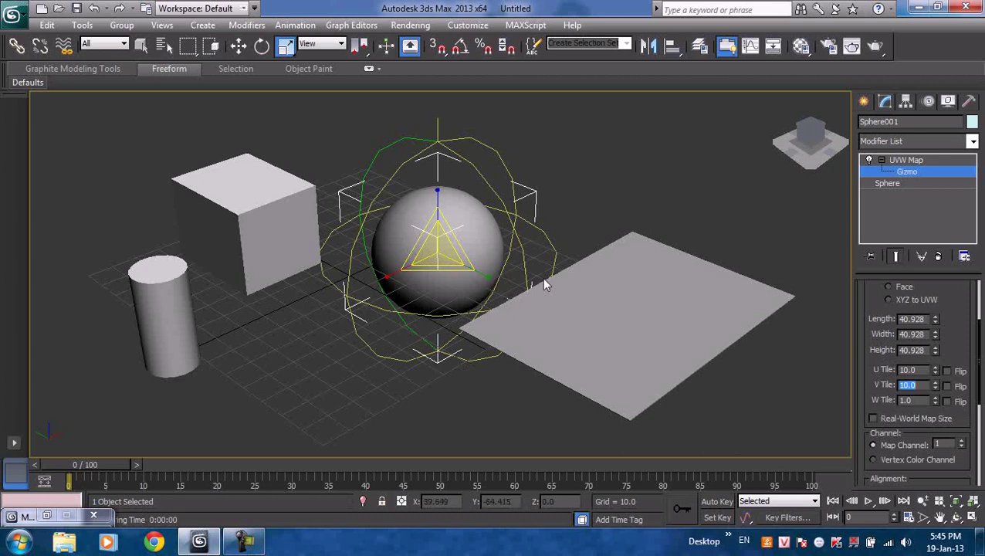
key(shift+q)
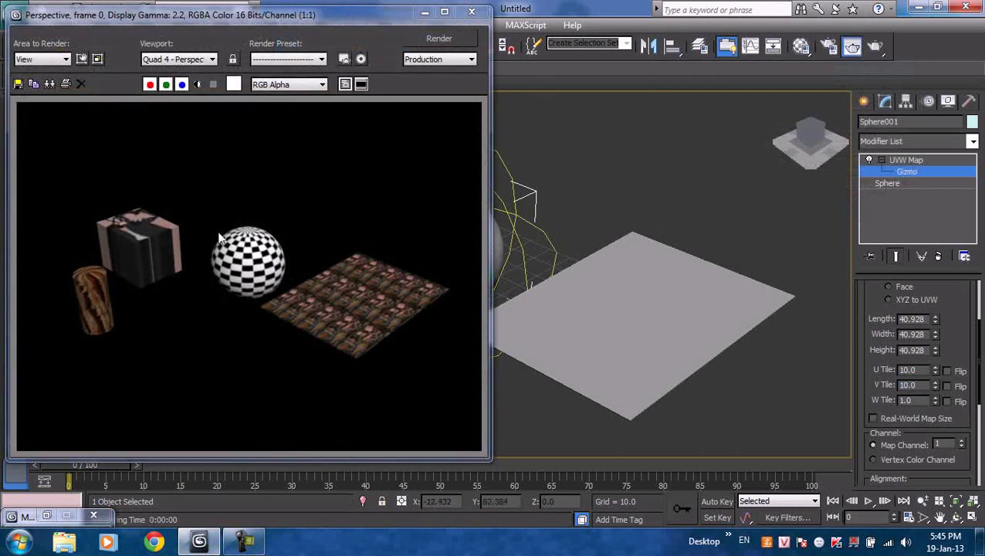
click(472, 11)
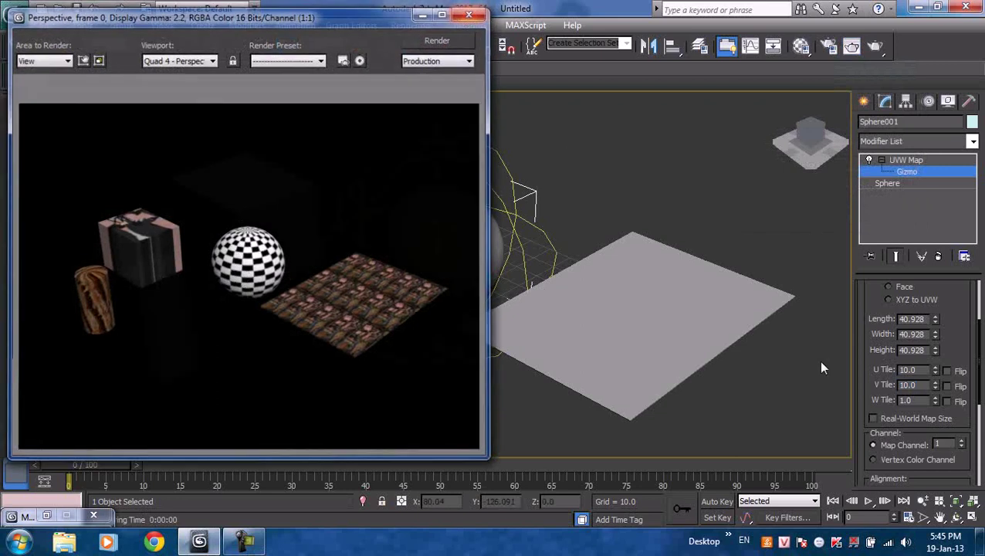
- Fit the gizmo to the sphere, giving a 40.928-unit gizmo, and test-render the result
drag(869, 383, 872, 279)
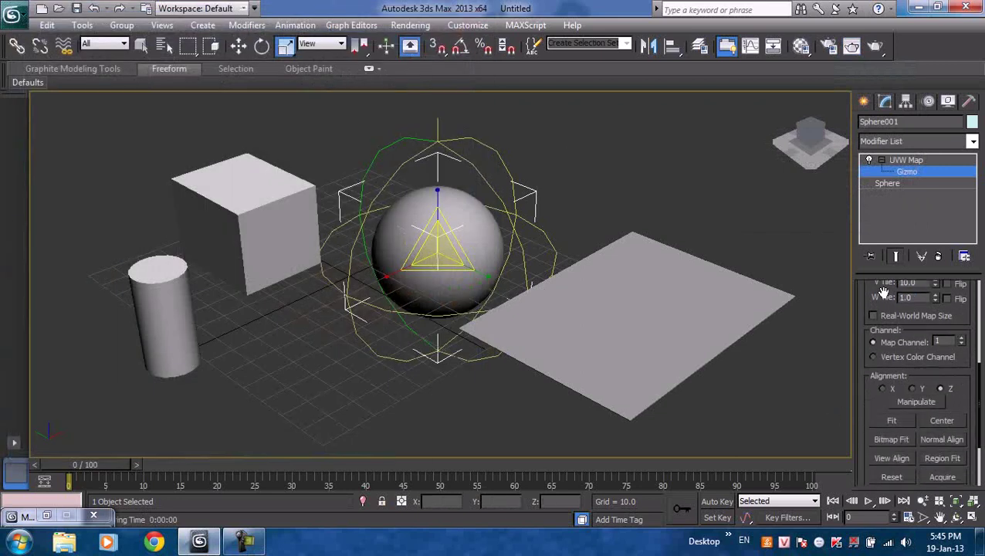
click(901, 422)
key(shift+q)
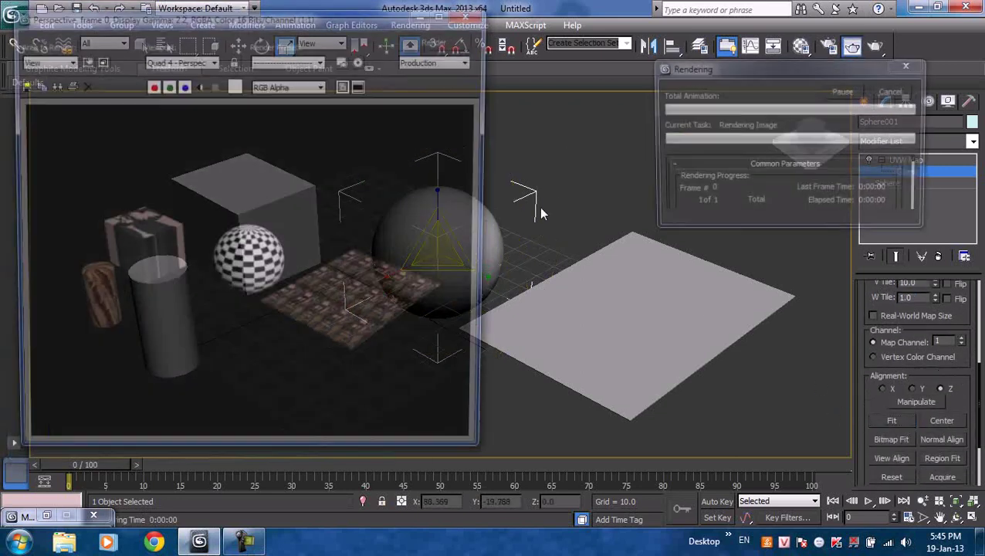
click(472, 12)
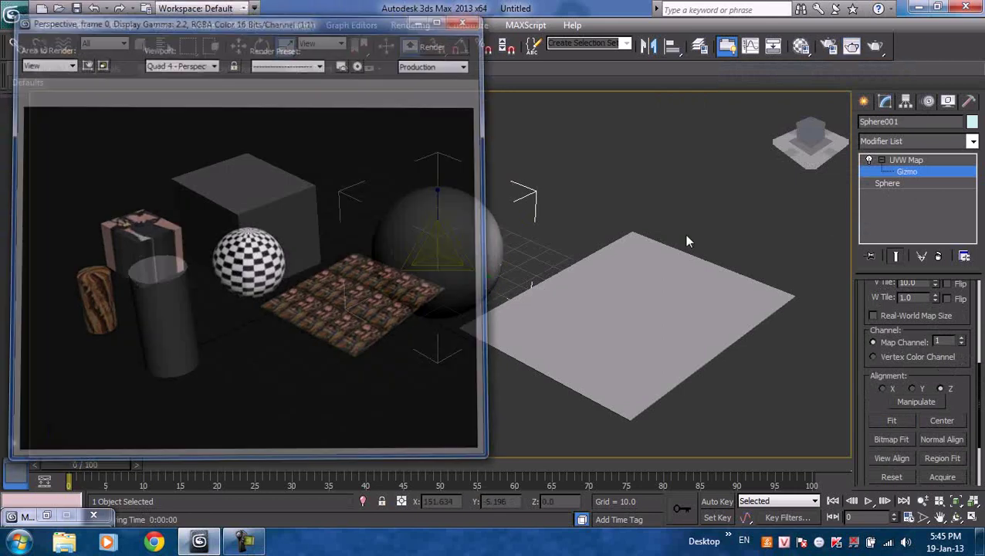
drag(863, 292, 880, 262)
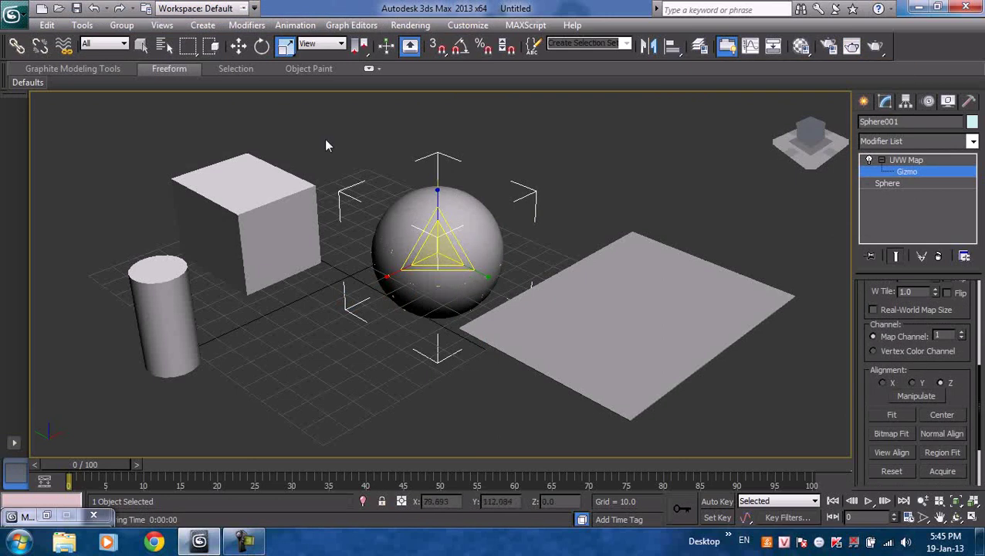
click(896, 183)
- Add a second UVW Map modifier with Box mapping to Box001
click(309, 183)
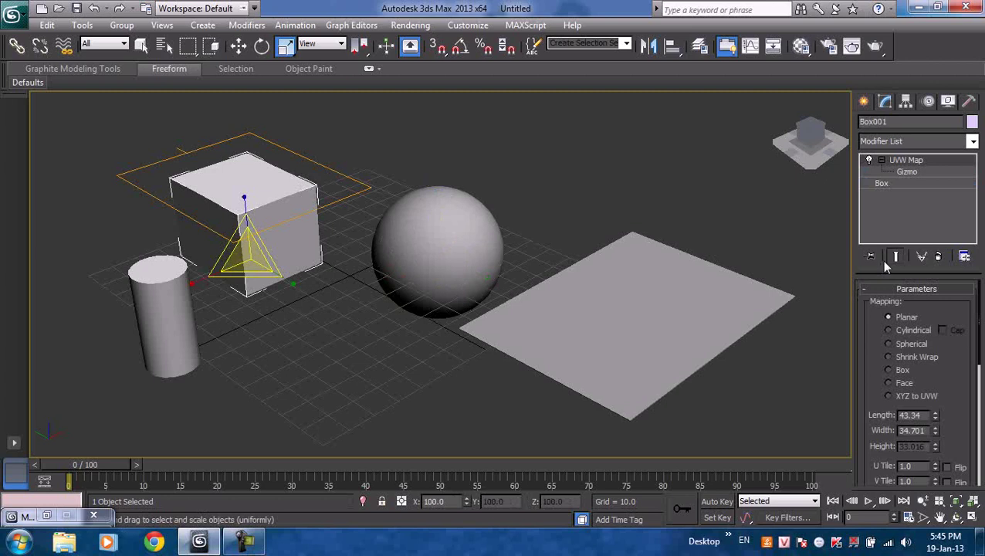
click(881, 183)
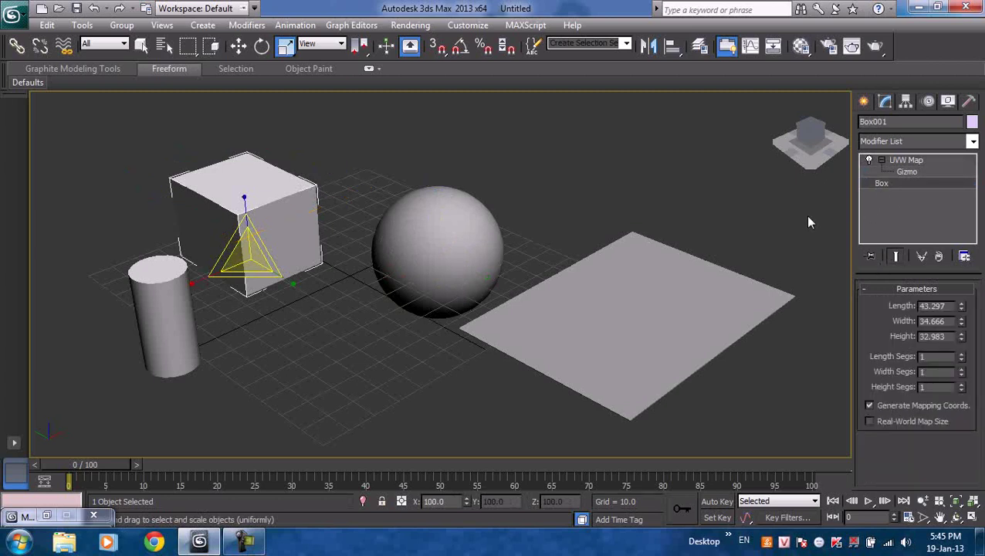
click(887, 142)
key(u)
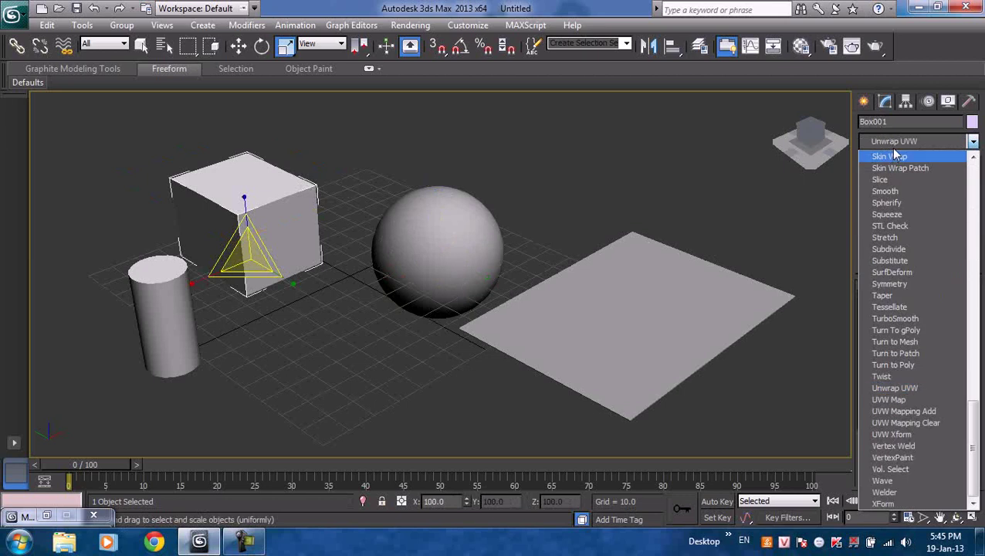
click(889, 400)
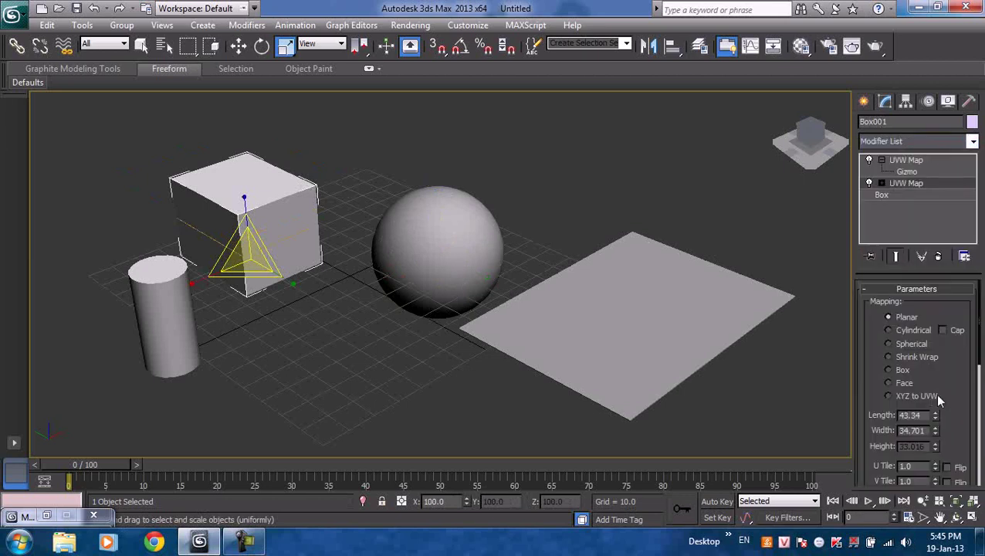
click(902, 370)
- Test-render the box-mapped cube
scroll(911, 409, down, 4)
scroll(919, 448, down, 1)
scroll(879, 461, down, 4)
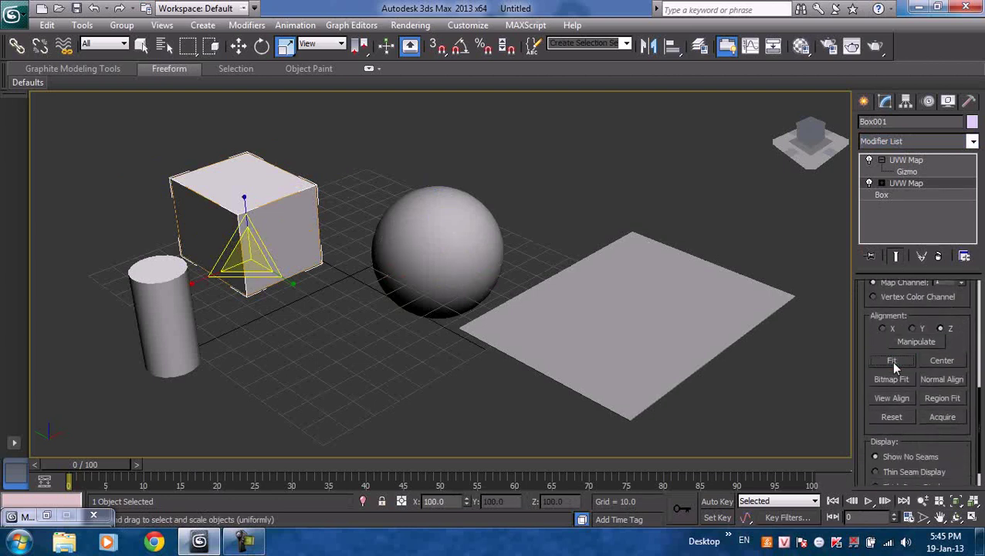
key(shift+q)
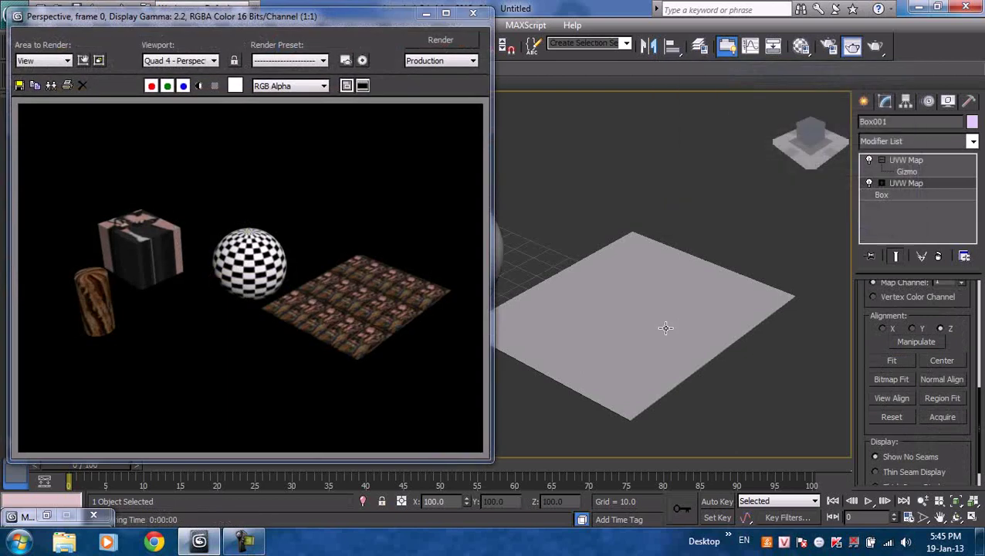
click(473, 13)
- Give the cylinder a UVW Map modifier with Cylindrical mapping and test-render it
click(117, 179)
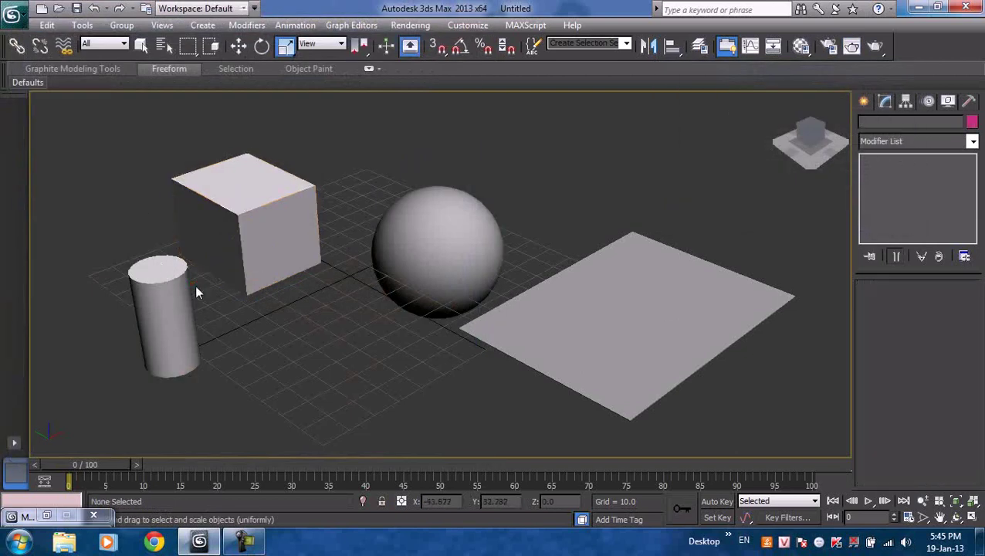
click(165, 278)
click(879, 144)
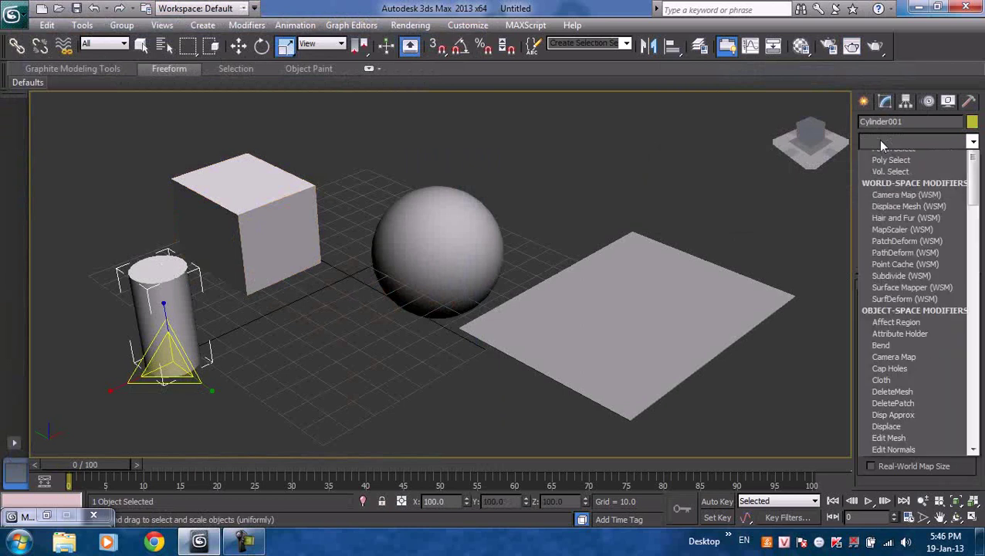
key(u)
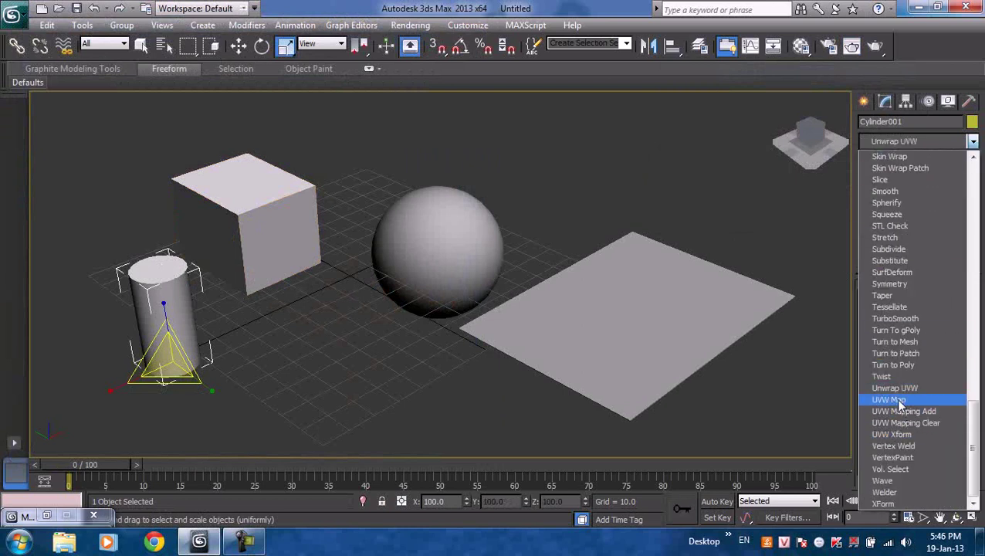
click(894, 399)
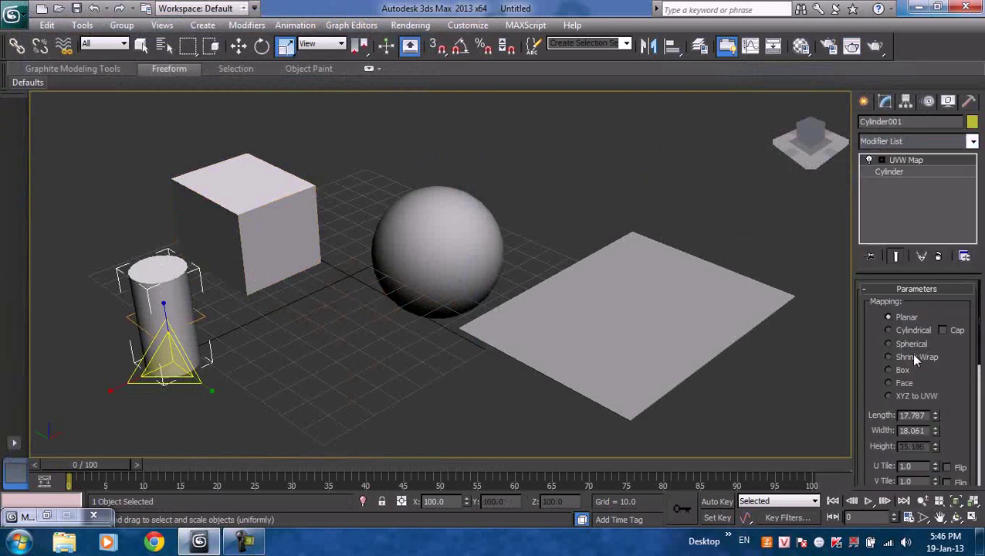
click(913, 331)
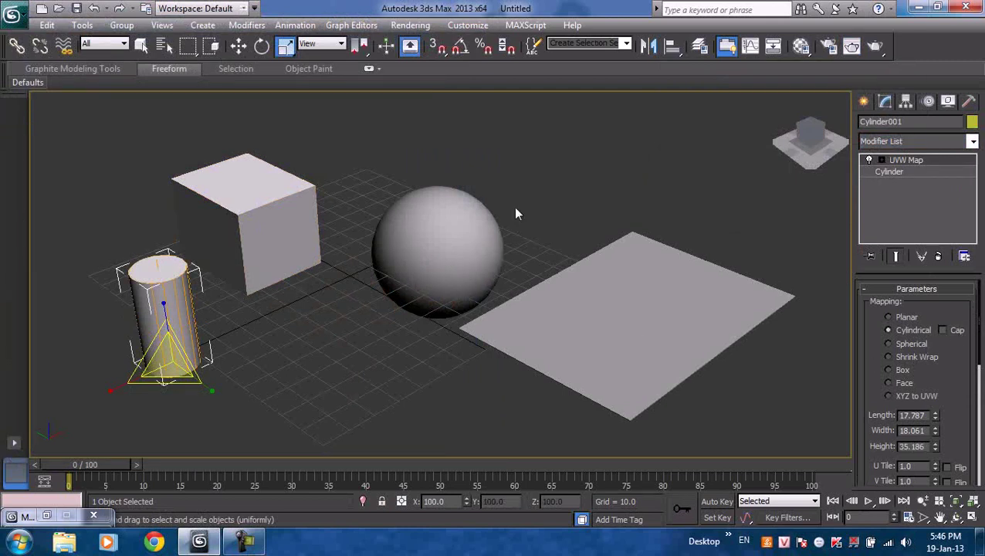
key(shift+q)
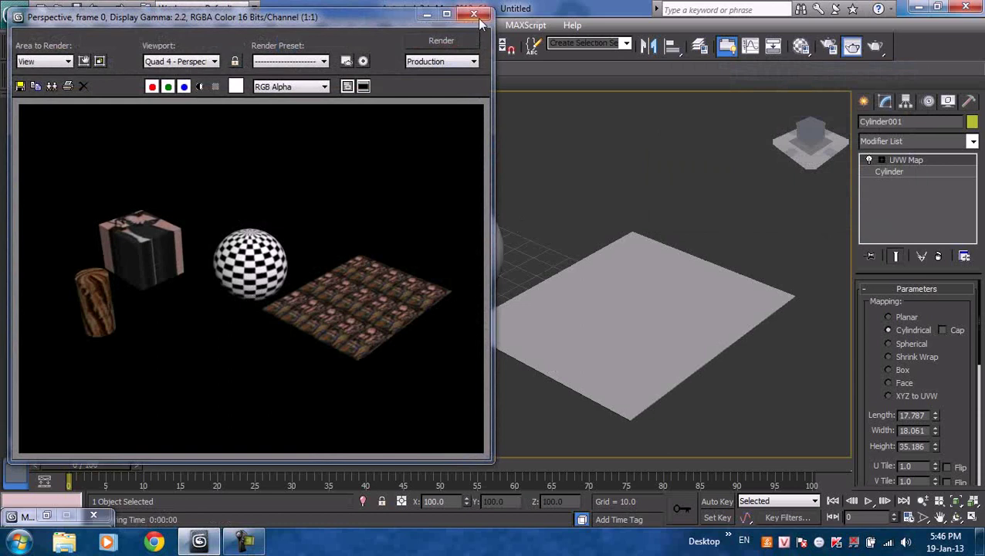
click(473, 14)
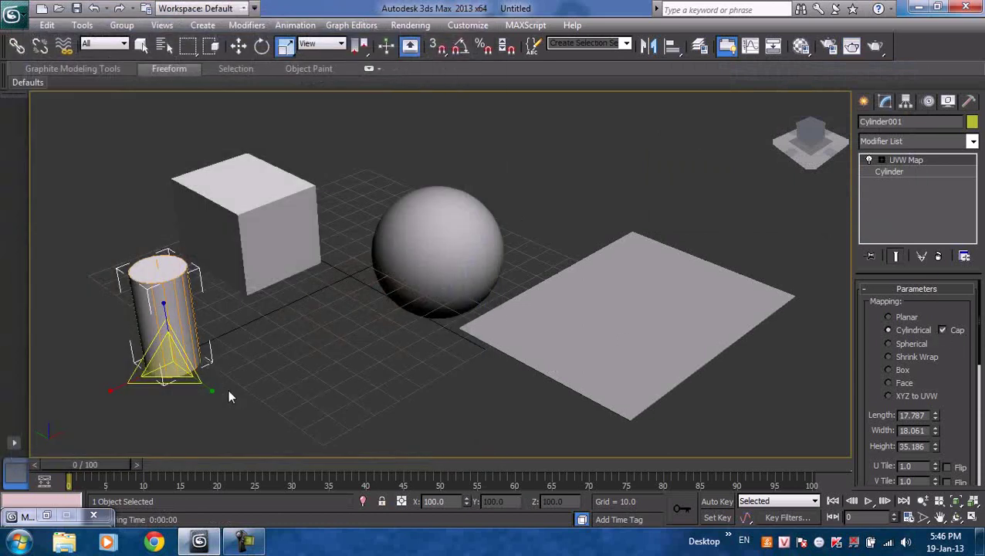
- Deselect the cylinder, pan across the scene and render a fresh test image
click(261, 377)
scroll(261, 367, up, 5)
scroll(261, 360, down, 2)
middle_drag(261, 361, 609, 387)
key(shift+q)
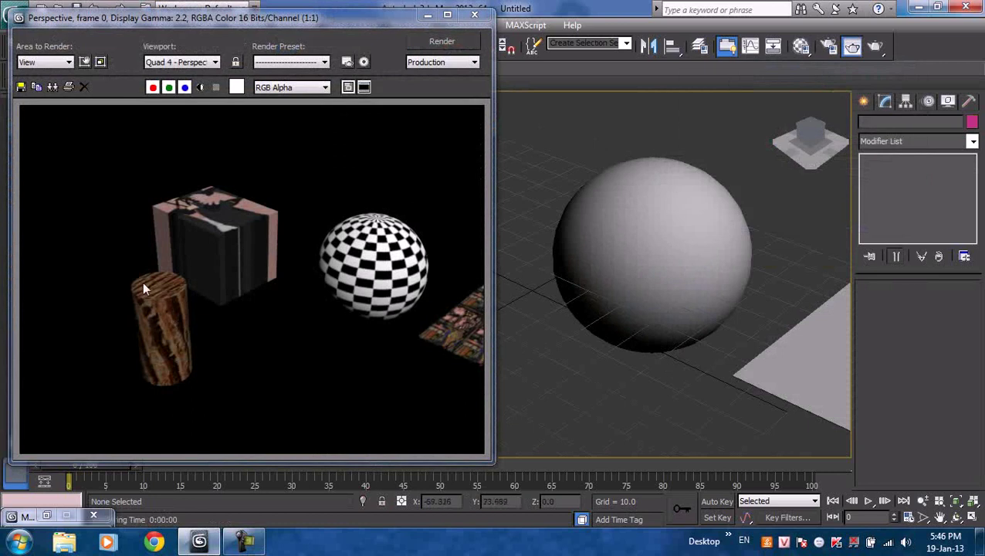
click(474, 14)
scroll(496, 253, down, 3)
scroll(496, 254, up, 2)
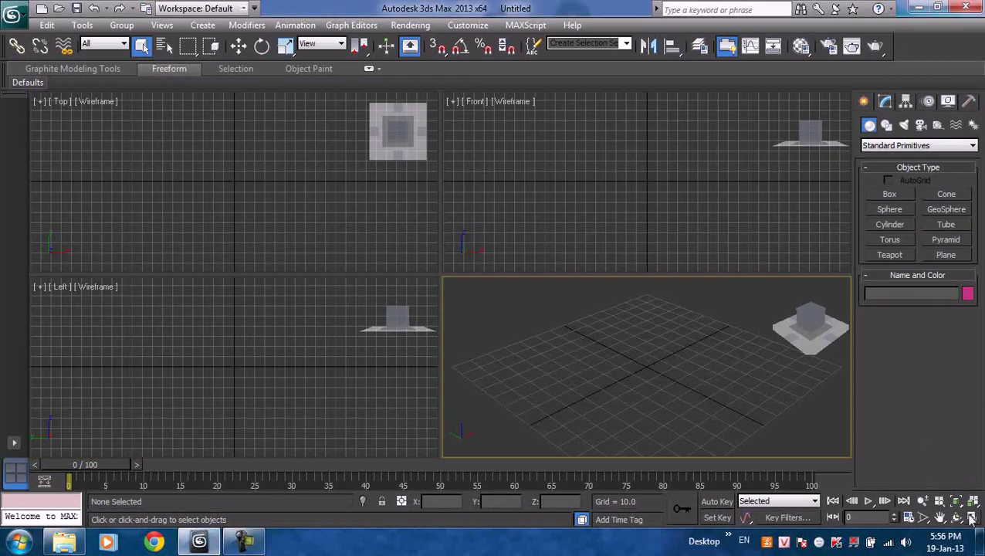
- Maximize the Perspective viewport and create a box and a sphere at the right
key(alt+w)
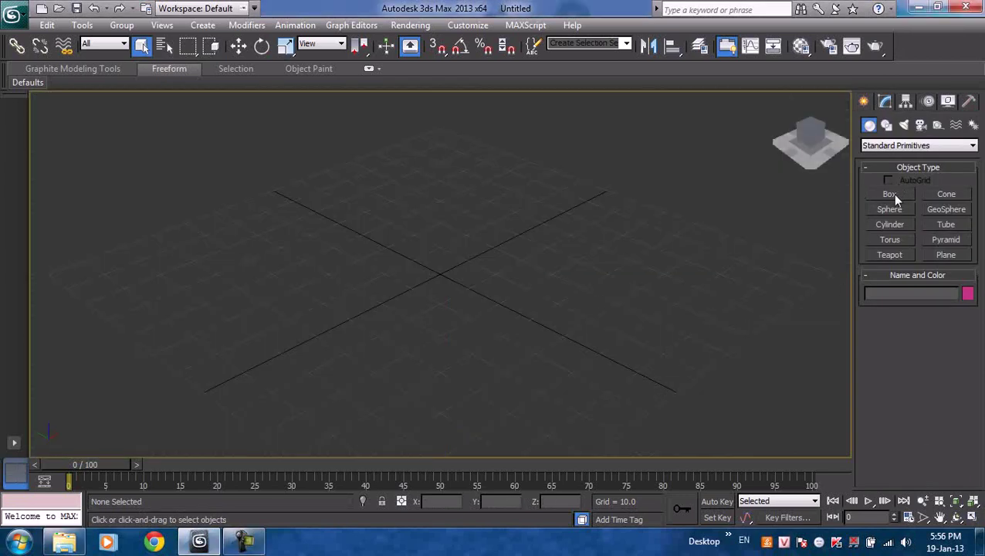
click(890, 194)
drag(357, 163, 350, 235)
click(348, 174)
click(892, 210)
drag(632, 242, 645, 213)
- Create a cylinder at the left of the scene
click(890, 223)
drag(174, 283, 187, 259)
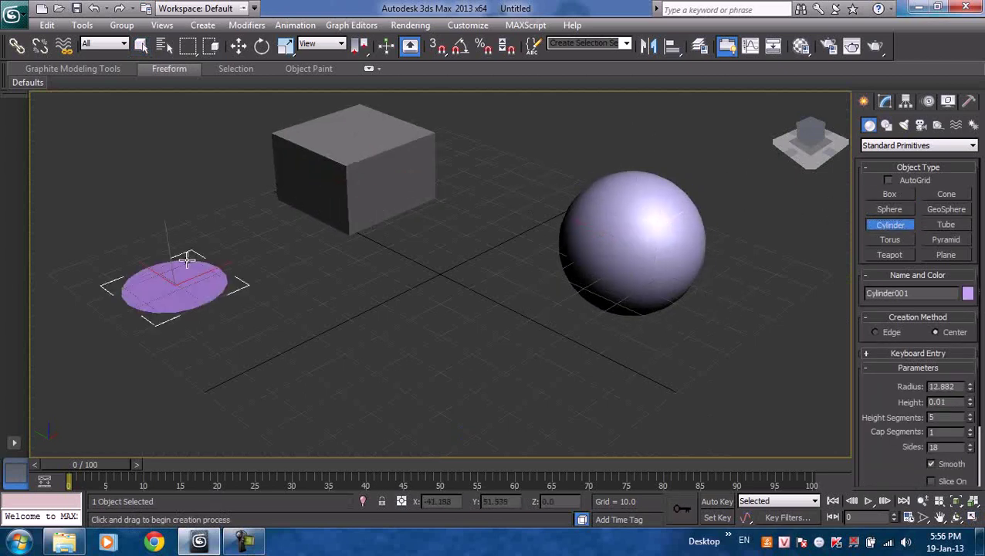
click(193, 139)
right_click(203, 142)
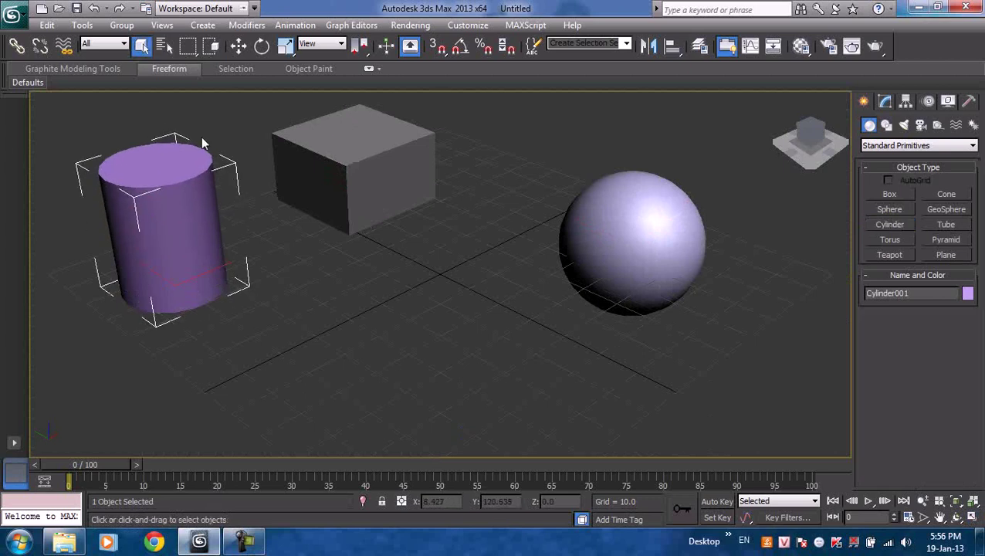
click(358, 238)
middle_drag(296, 219, 281, 237)
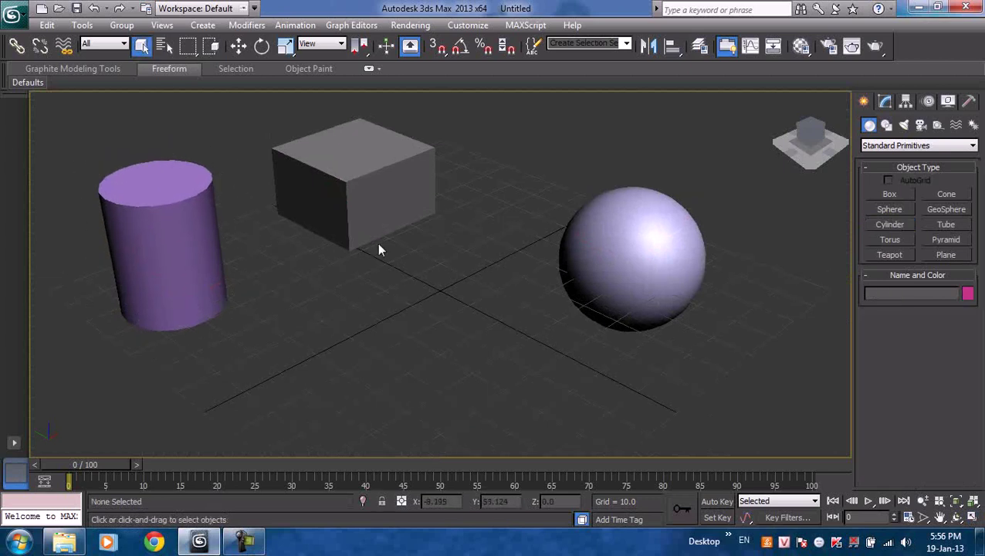
- Create a second box near the grid centre and bring up the Material Editor
click(890, 194)
drag(408, 319, 452, 380)
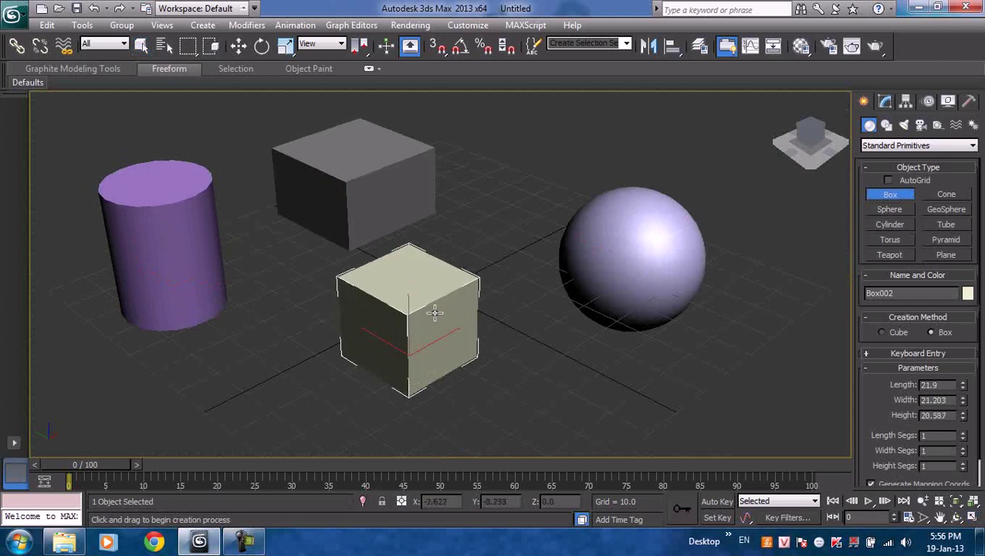
click(463, 290)
right_click(463, 290)
key(m)
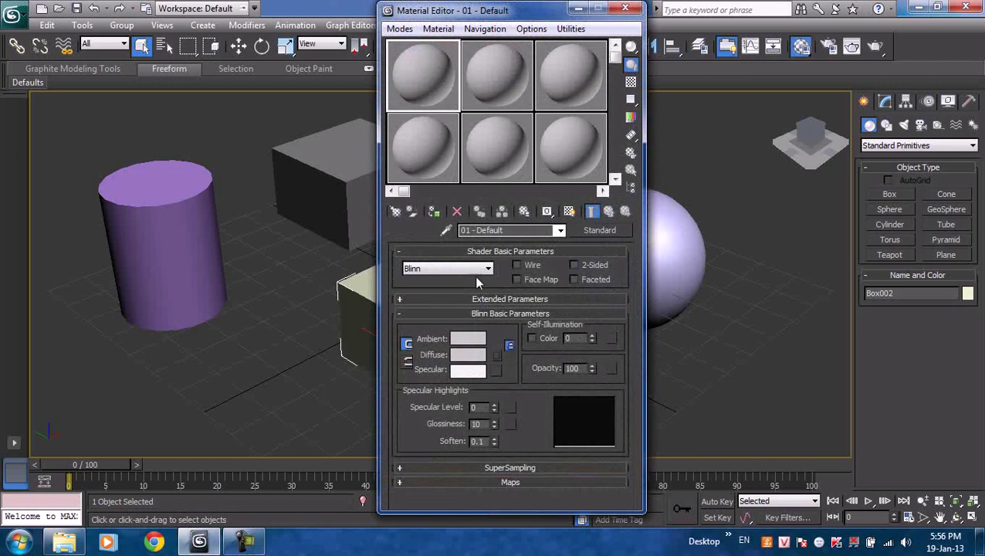
- Assign a Bitmap map to the material's Diffuse colour and browse the 3dsMax folders
click(497, 356)
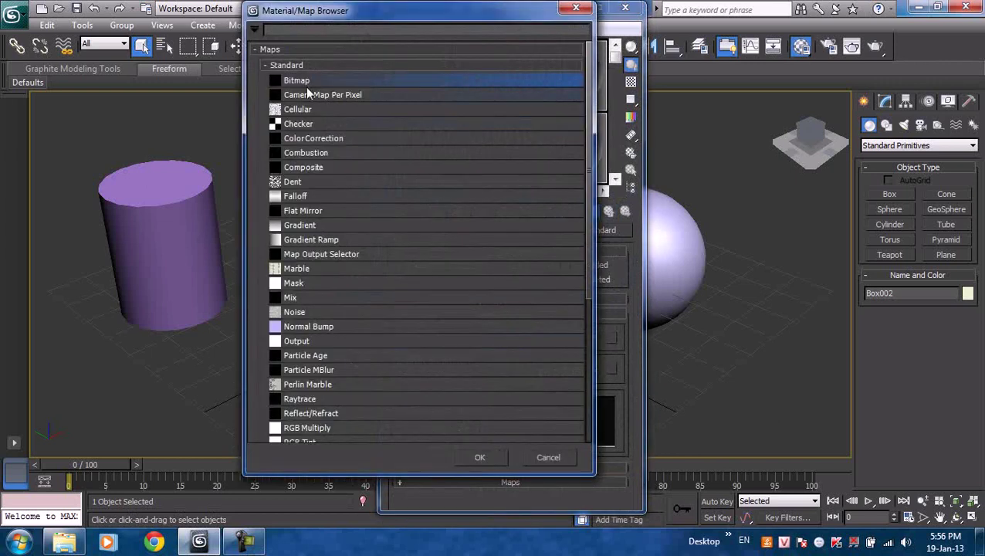
double_click(297, 82)
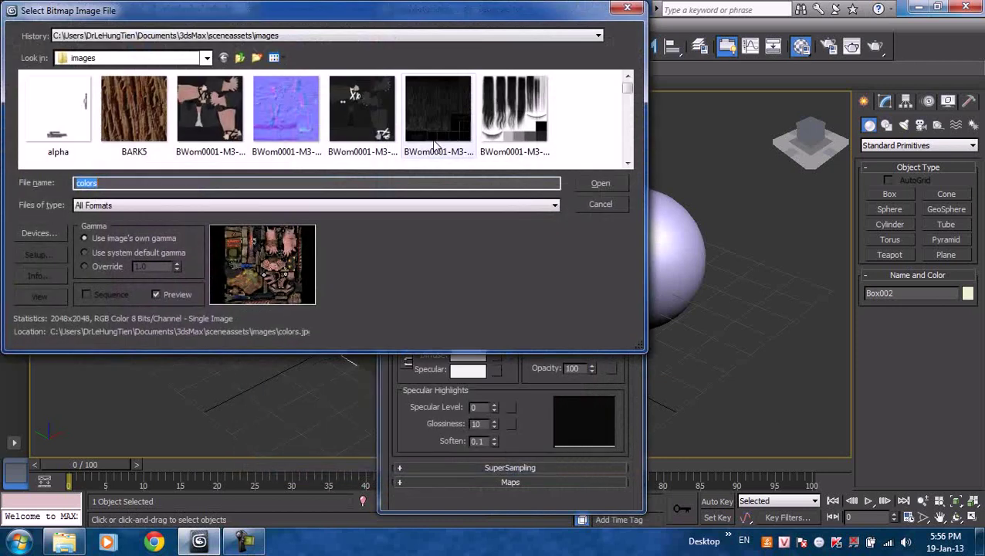
click(239, 59)
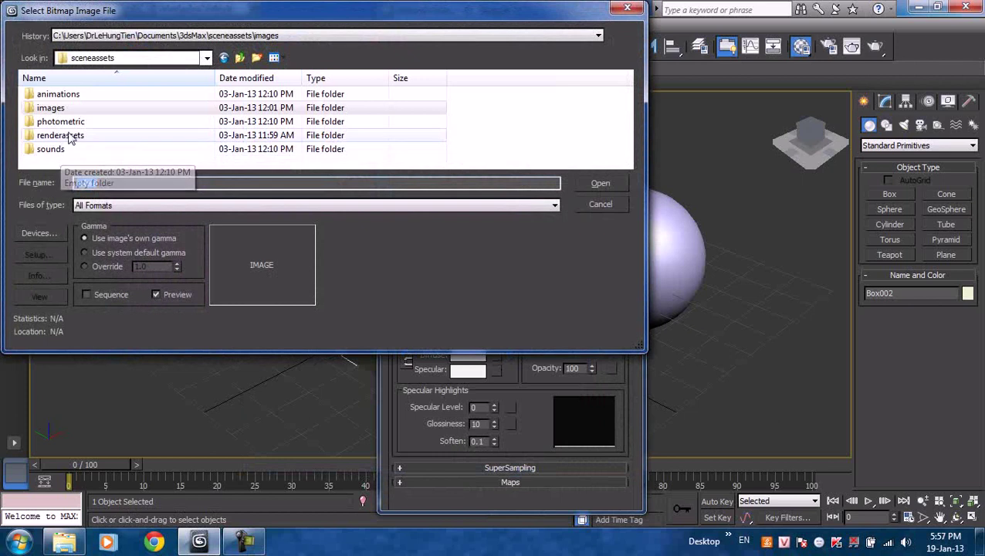
click(239, 57)
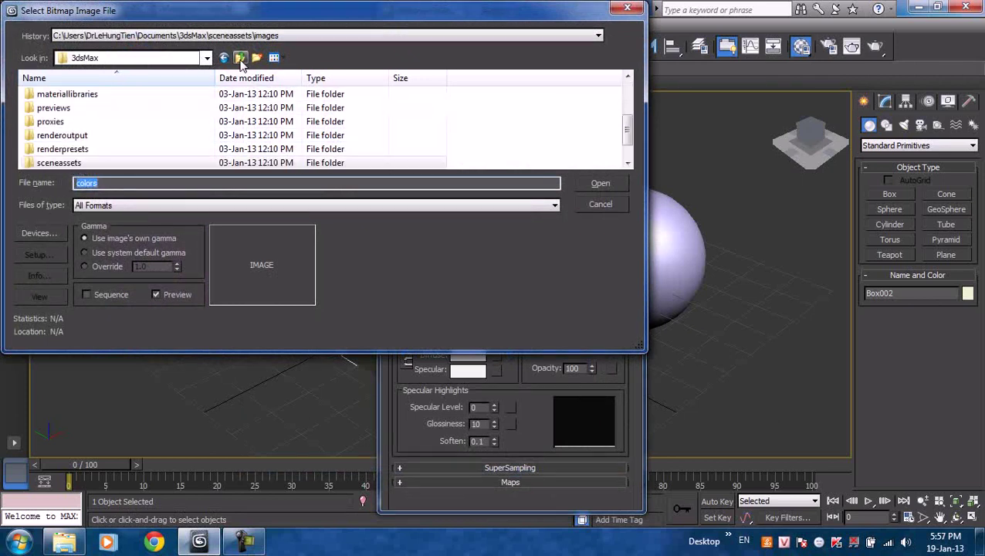
click(121, 153)
scroll(91, 160, down, 1)
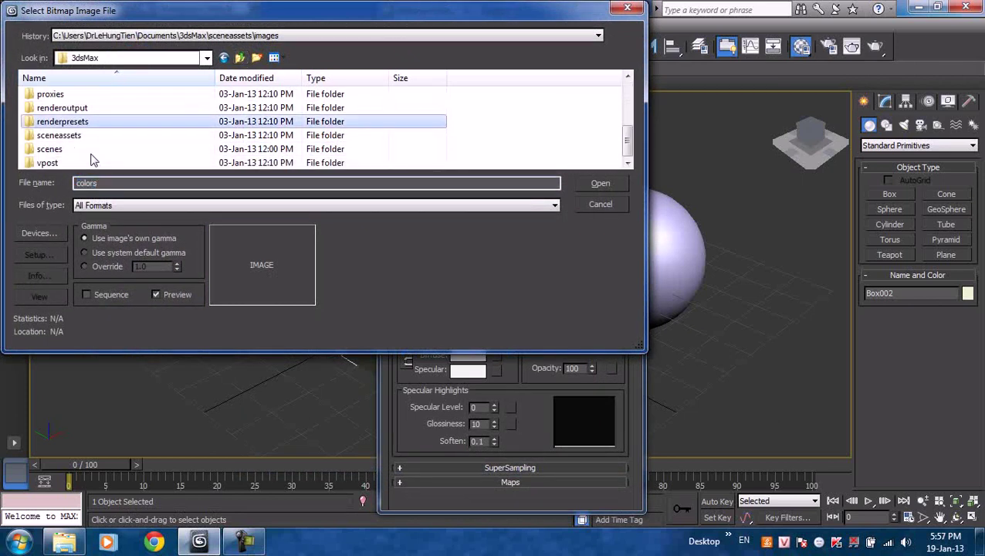
double_click(91, 149)
- Load Beautiful Sky.jpg from My Documents as the diffuse bitmap
click(224, 57)
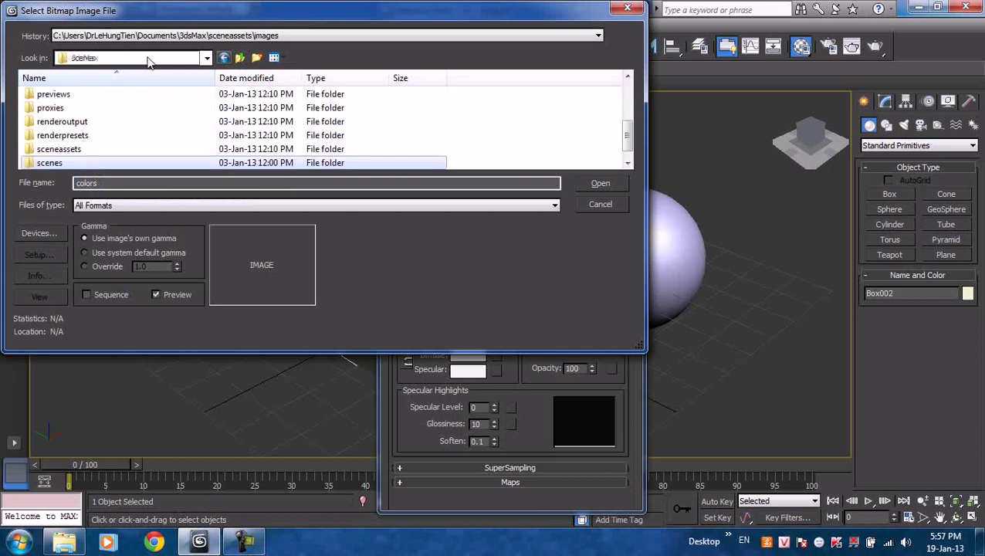
click(149, 59)
click(128, 127)
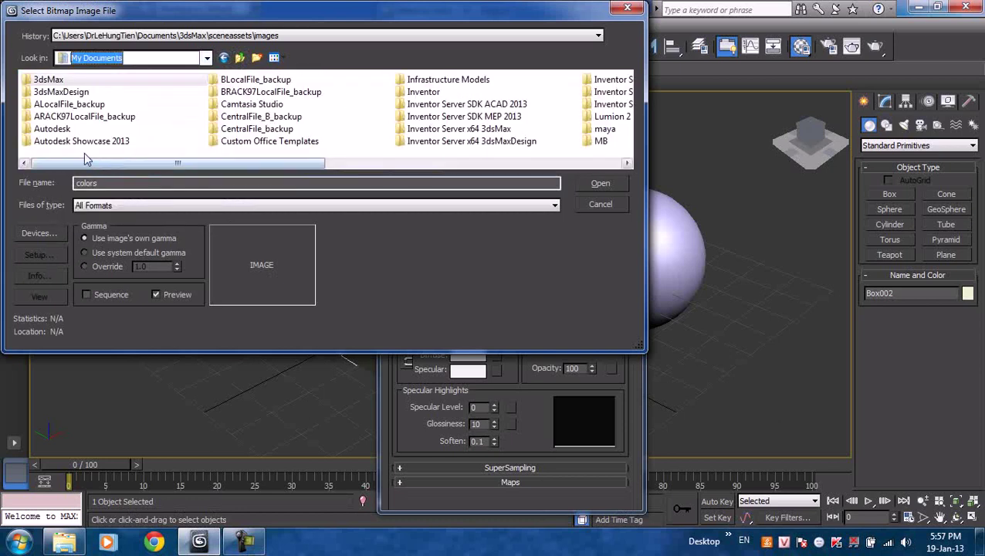
click(394, 163)
drag(366, 164, 511, 164)
click(448, 85)
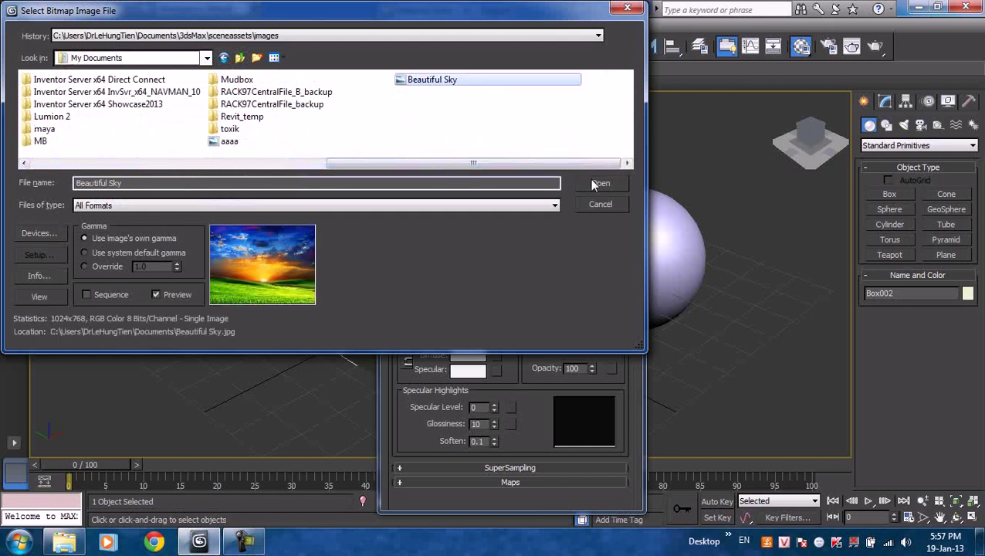
click(597, 184)
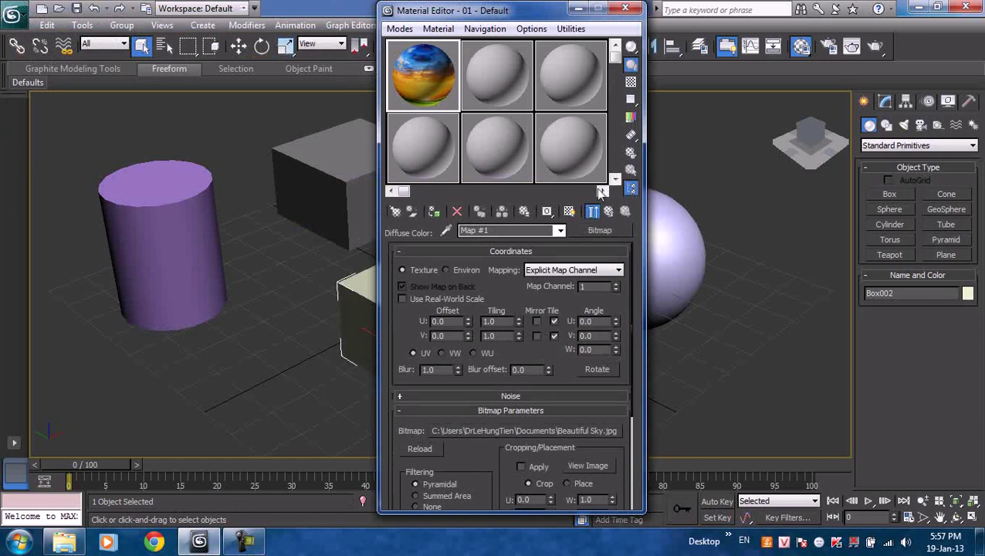
- Apply the Beautiful Sky material to Box002, show it shaded in the viewport, and test-render
click(632, 170)
click(180, 104)
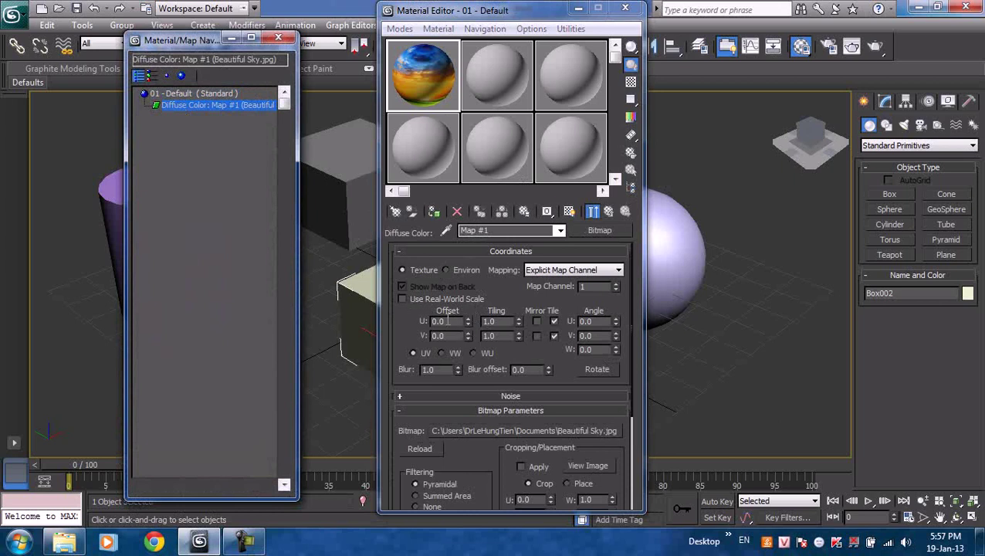
drag(448, 321, 423, 324)
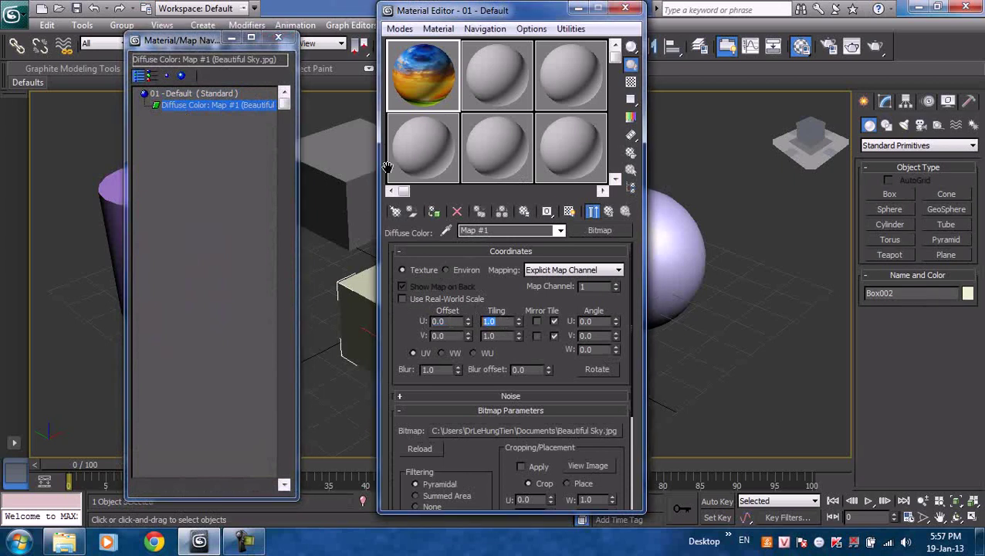
click(435, 217)
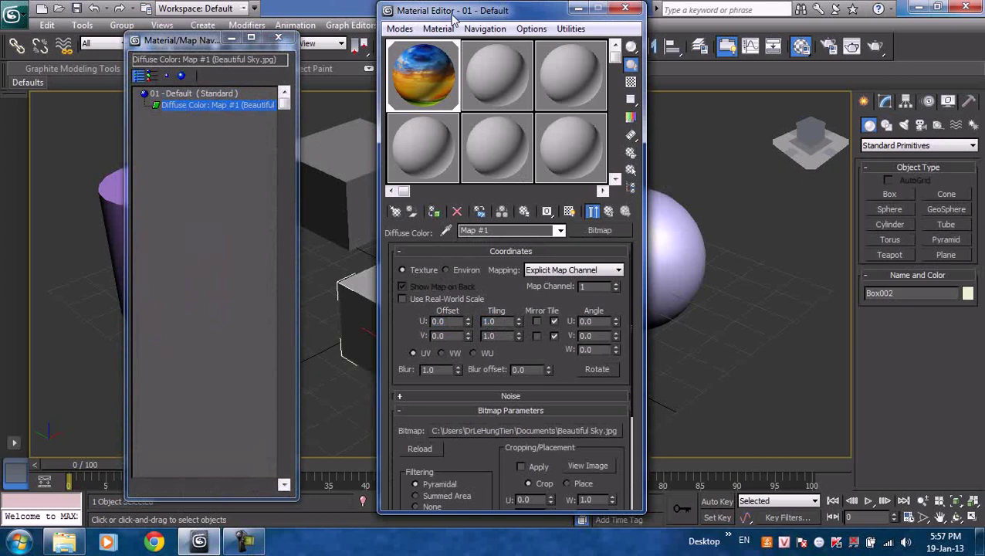
drag(452, 14, 684, 32)
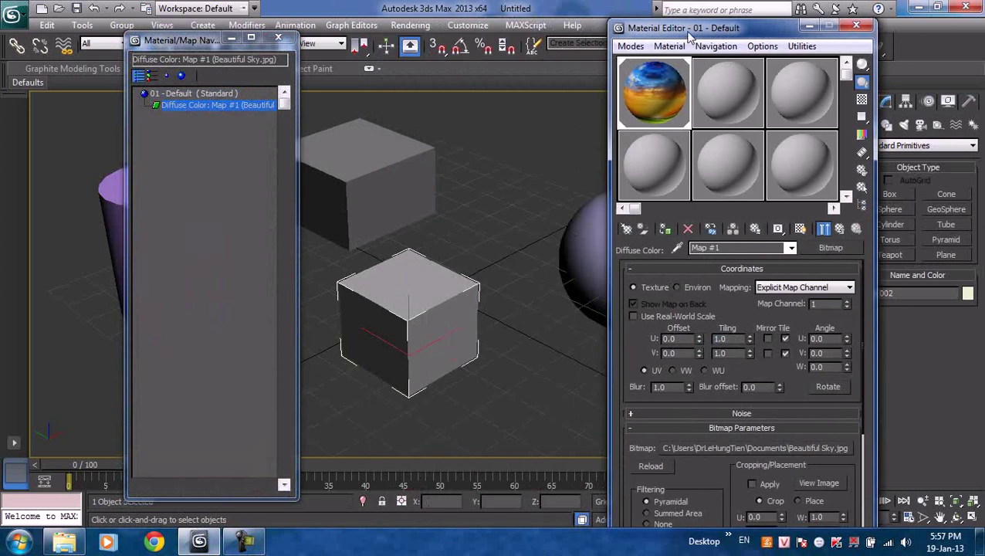
click(801, 229)
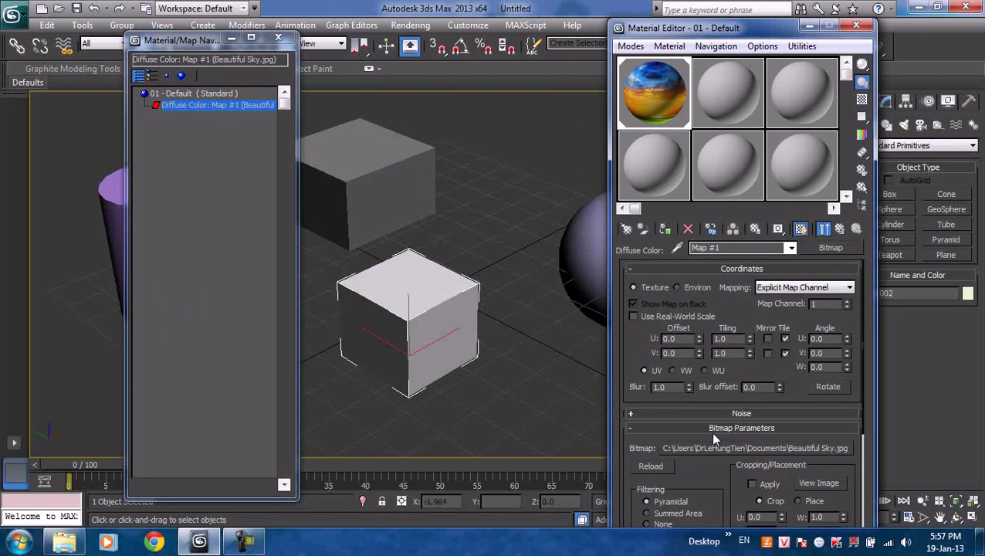
click(278, 37)
key(shift+q)
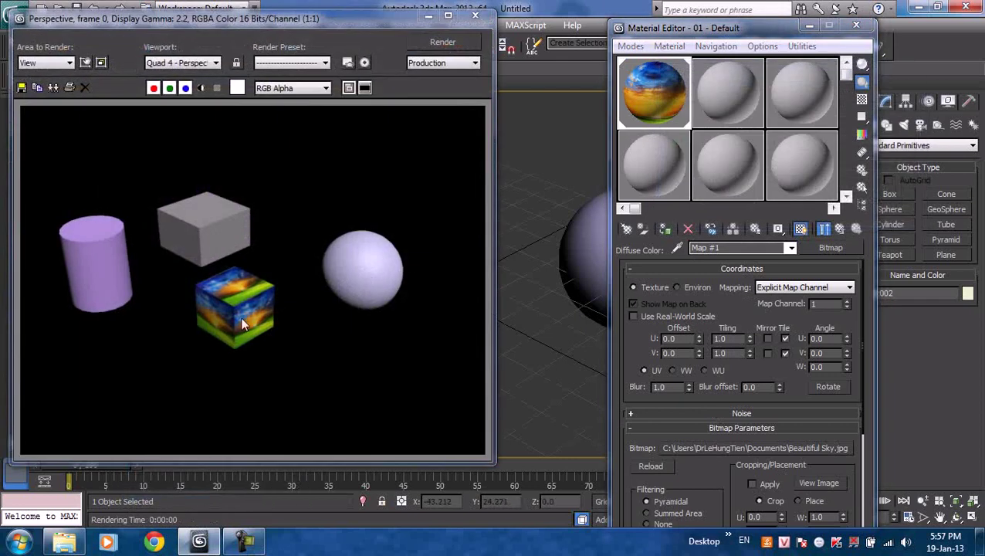
click(474, 16)
scroll(378, 262, up, 2)
scroll(374, 251, down, 2)
scroll(375, 258, up, 4)
mouse_move(378, 268)
middle_down()
mouse_move(431, 298)
mouse_move(534, 285)
middle_up()
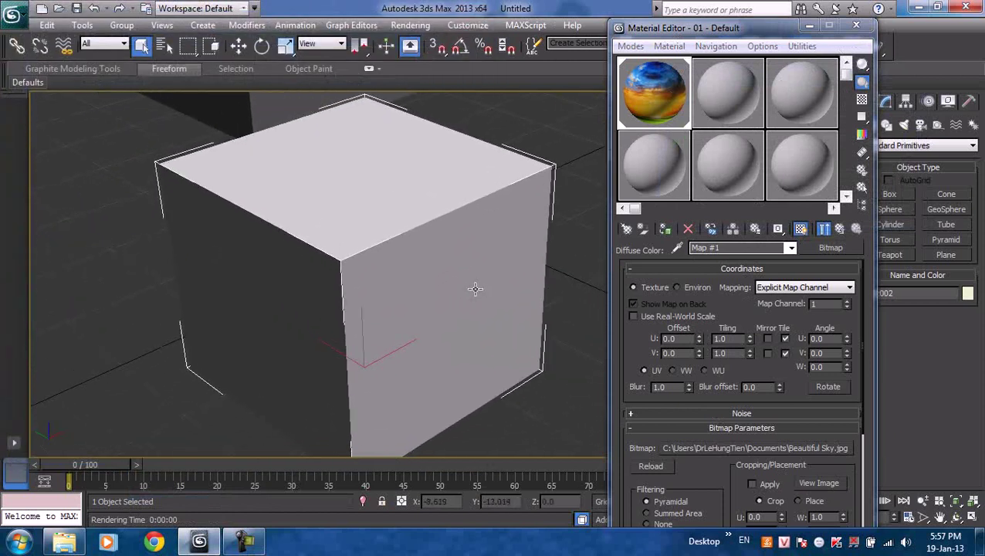
alt+middle_drag(461, 281, 442, 273)
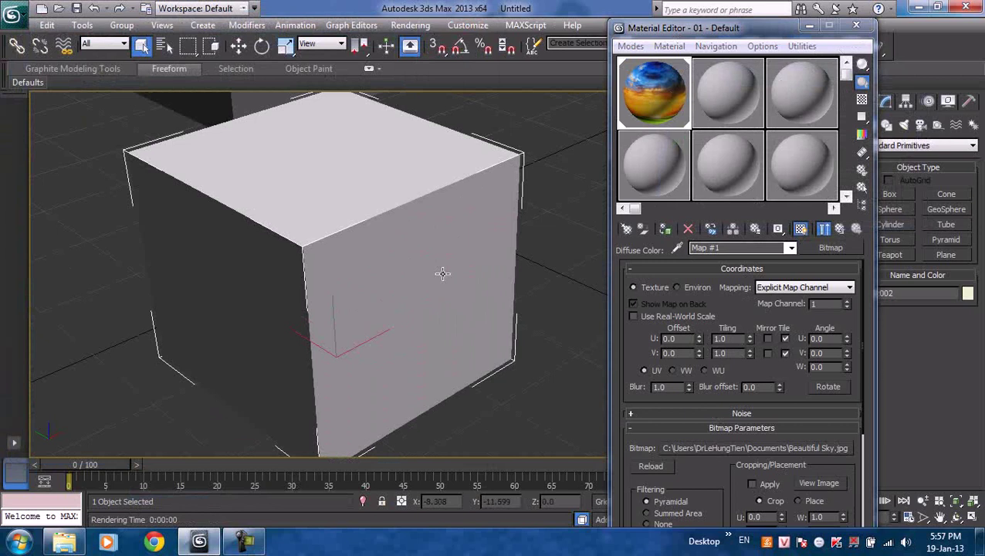
scroll(442, 273, down, 3)
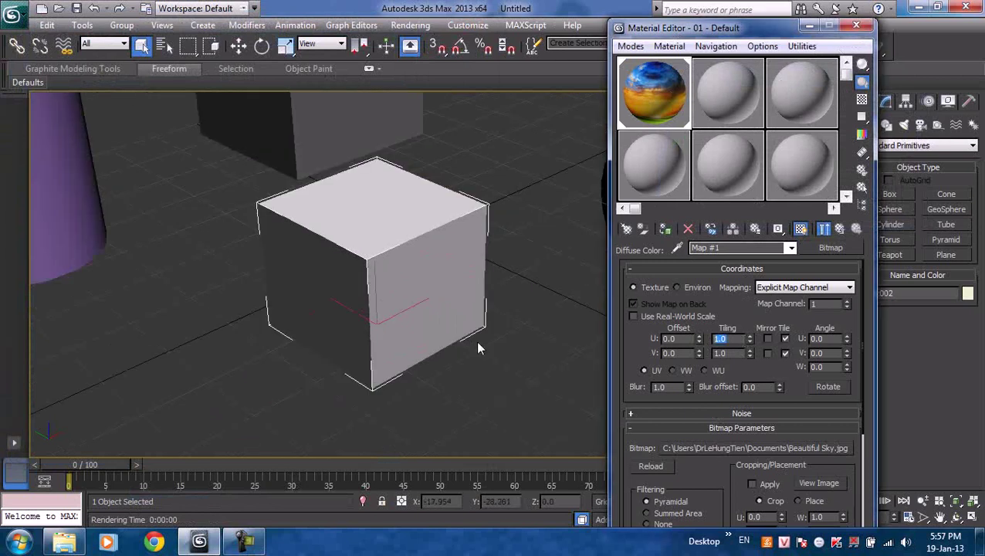
click(507, 334)
key(shift+q)
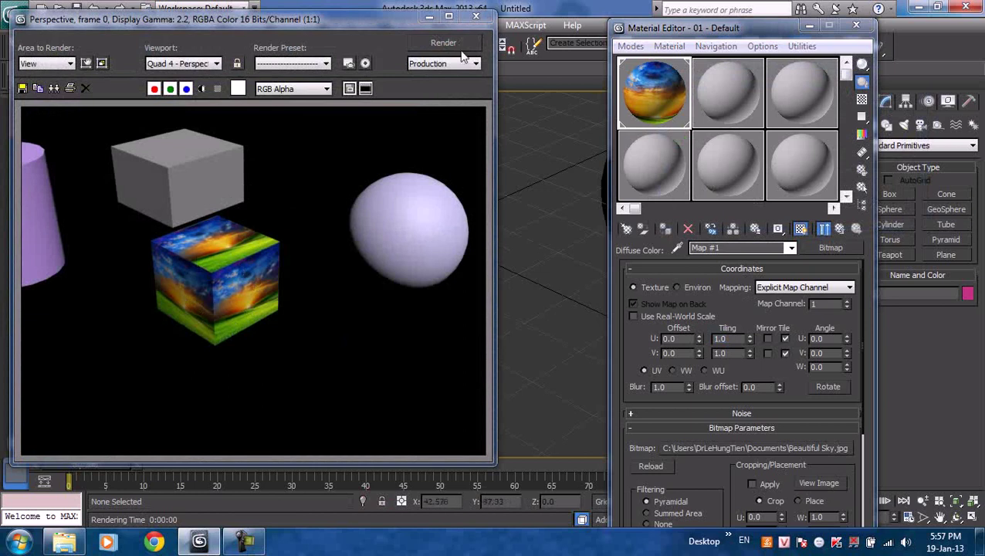
click(475, 15)
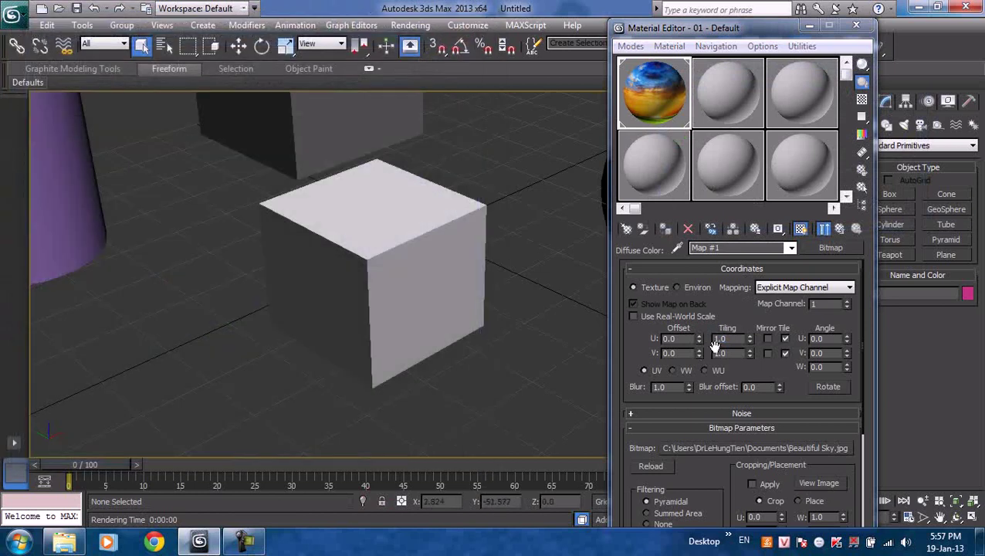
- Try U tiling of 10, then return it to 1.0, test-rendering each
double_click(722, 339)
text(1)
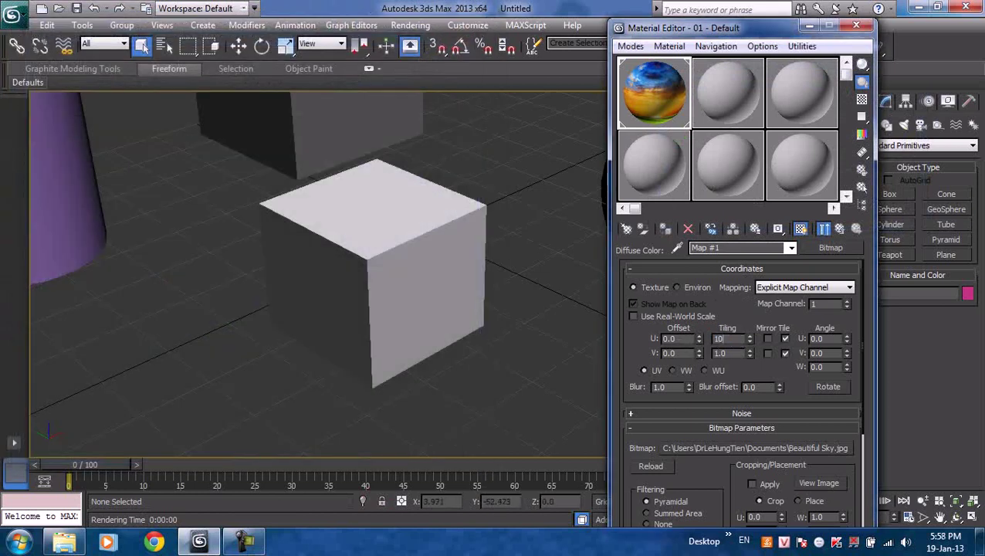
text(0)
key(Return)
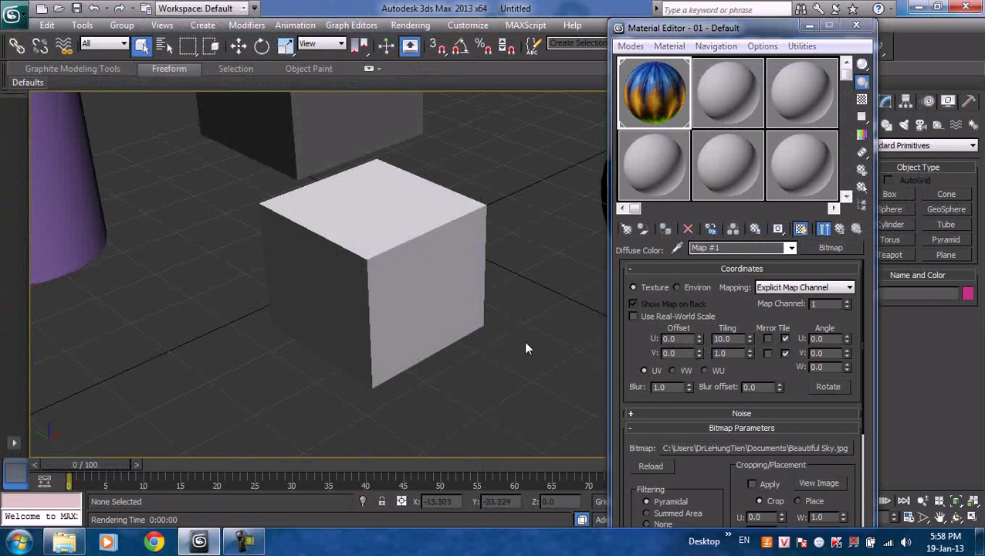
key(shift+q)
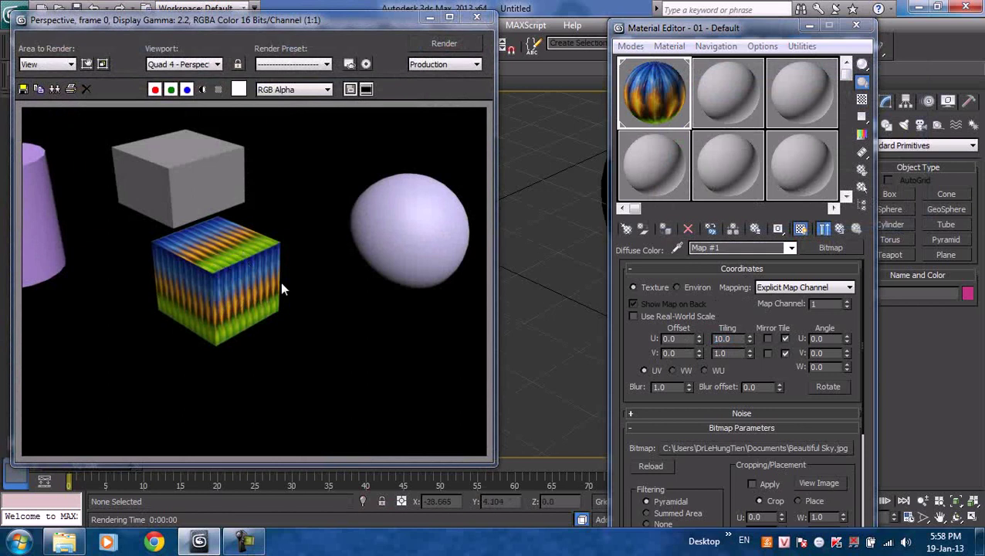
click(476, 17)
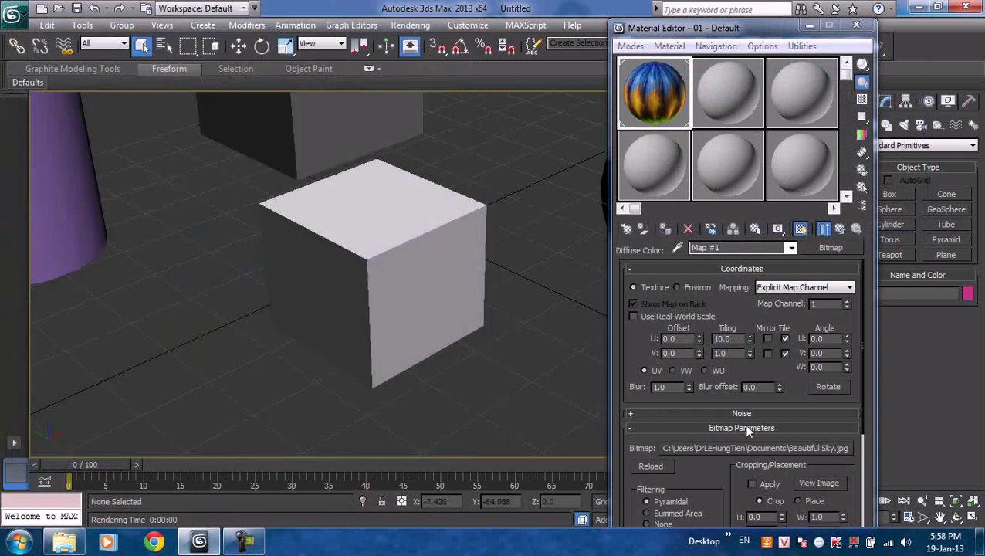
click(722, 339)
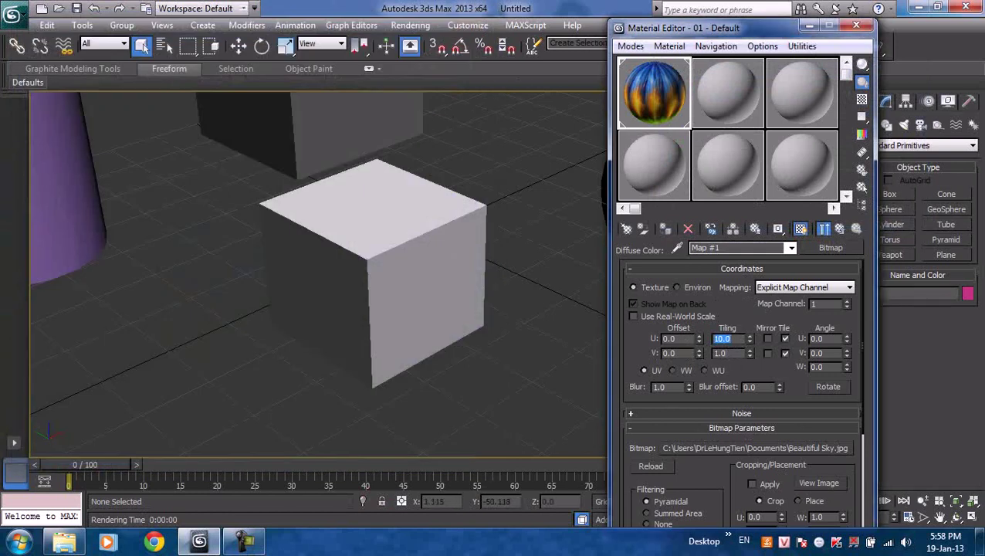
text(1.0)
key(Return)
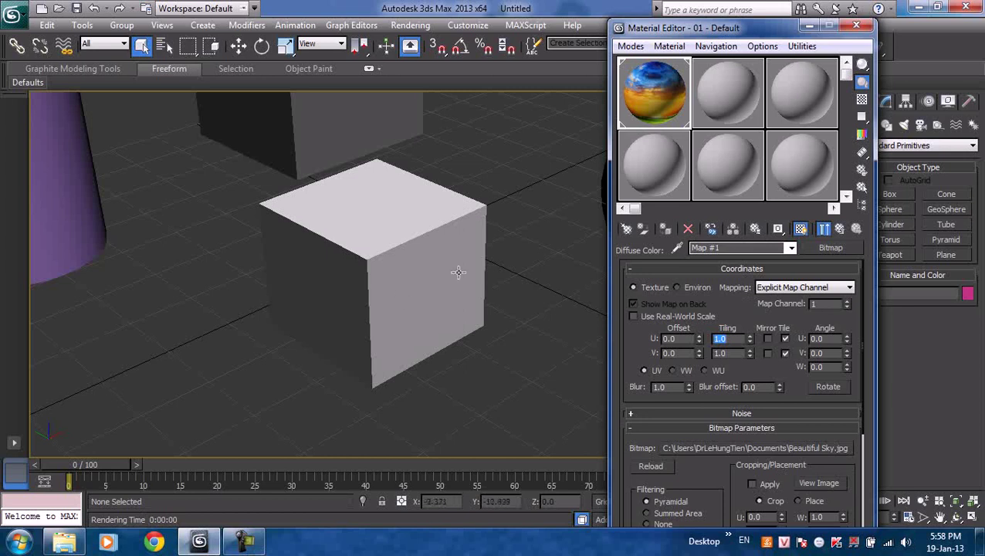
key(shift+q)
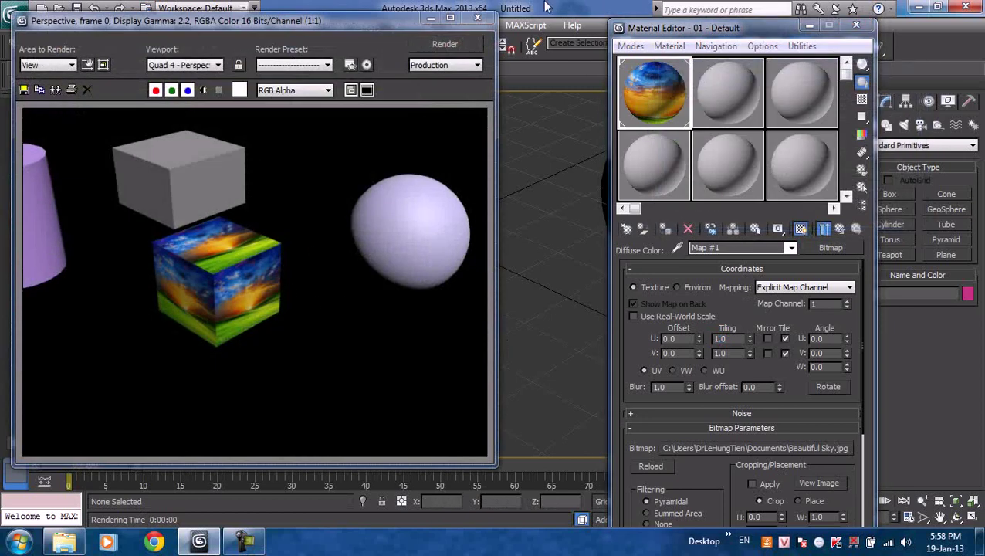
click(477, 17)
- Set V and U tiling to 5.0 and render the cube with 5x5 tiling
double_click(734, 354)
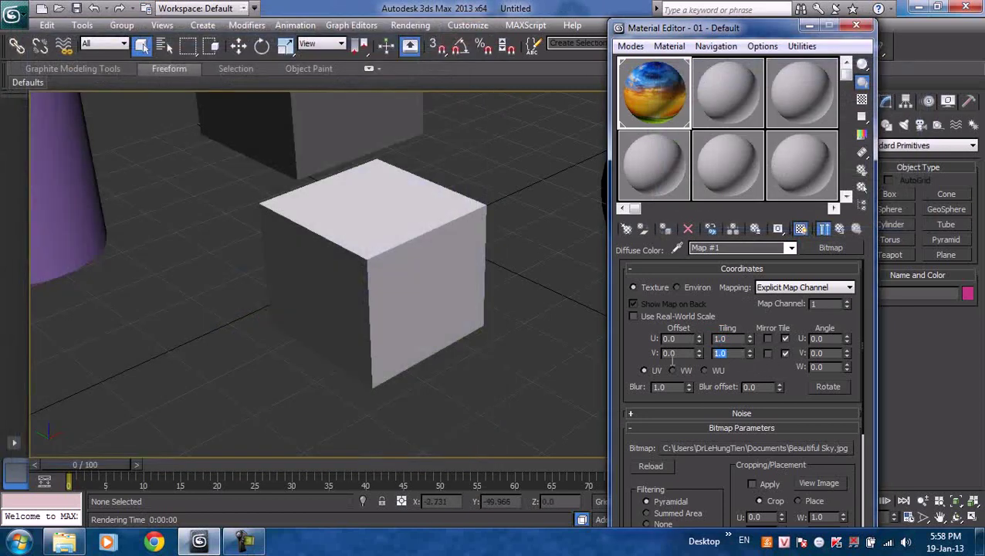
text(5)
key(Return)
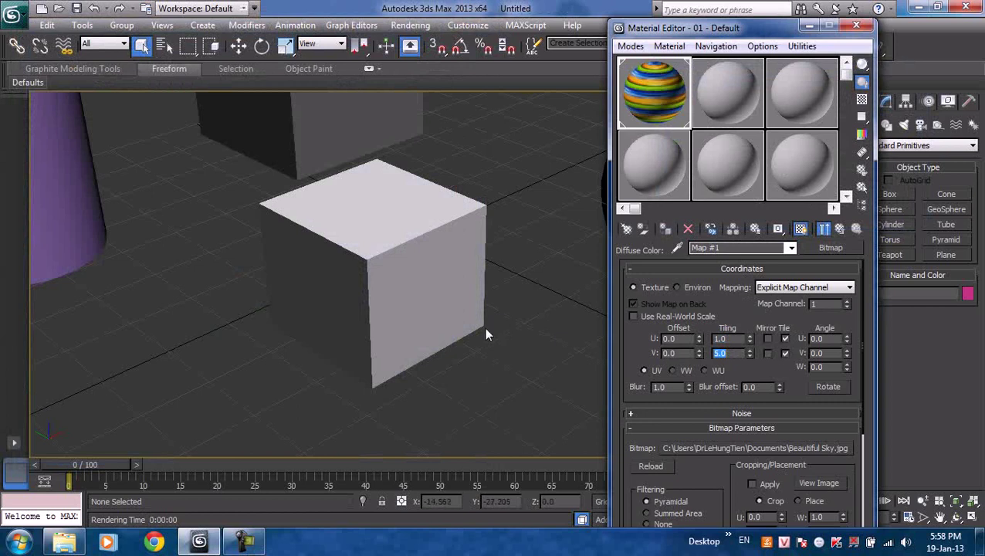
key(shift+q)
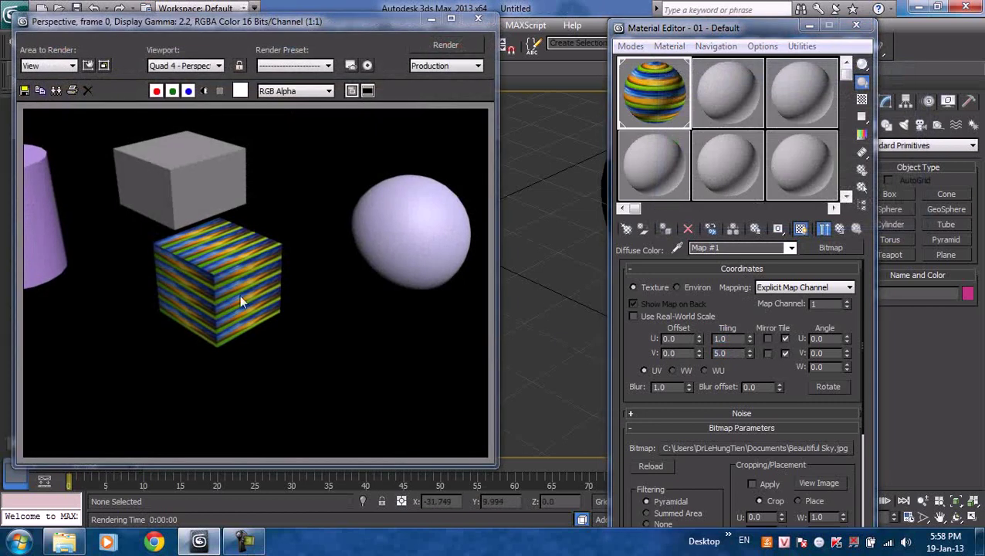
double_click(720, 339)
text(5)
key(Return)
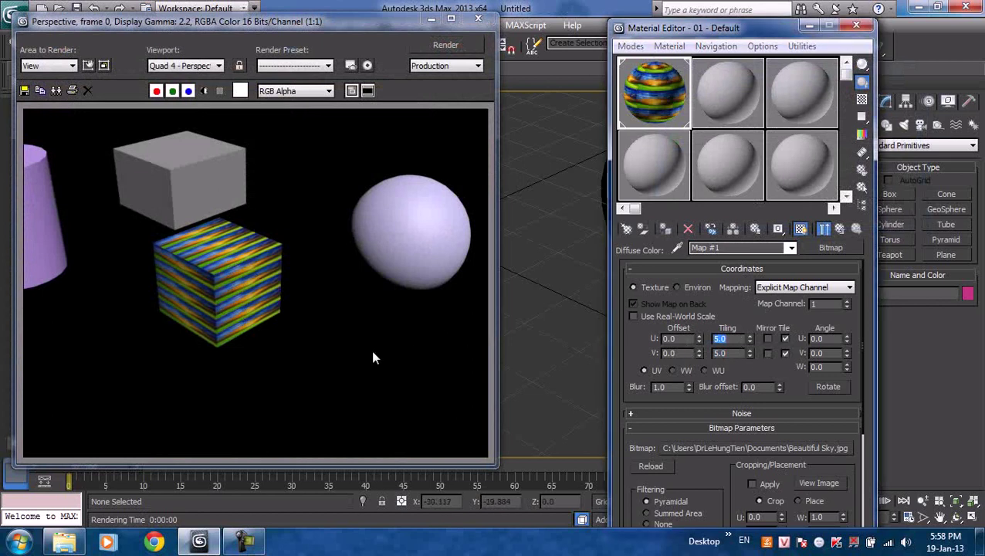
click(477, 17)
key(shift+q)
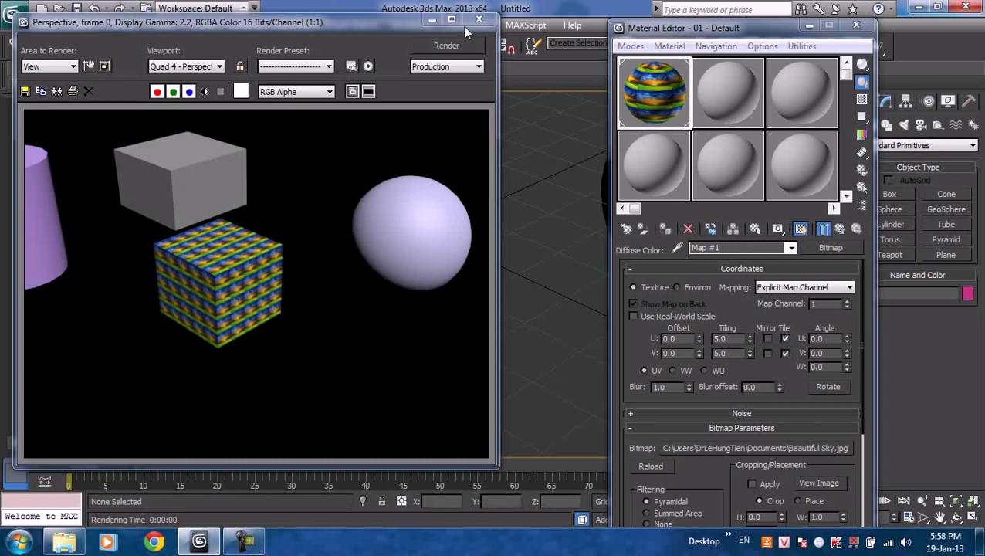
click(479, 18)
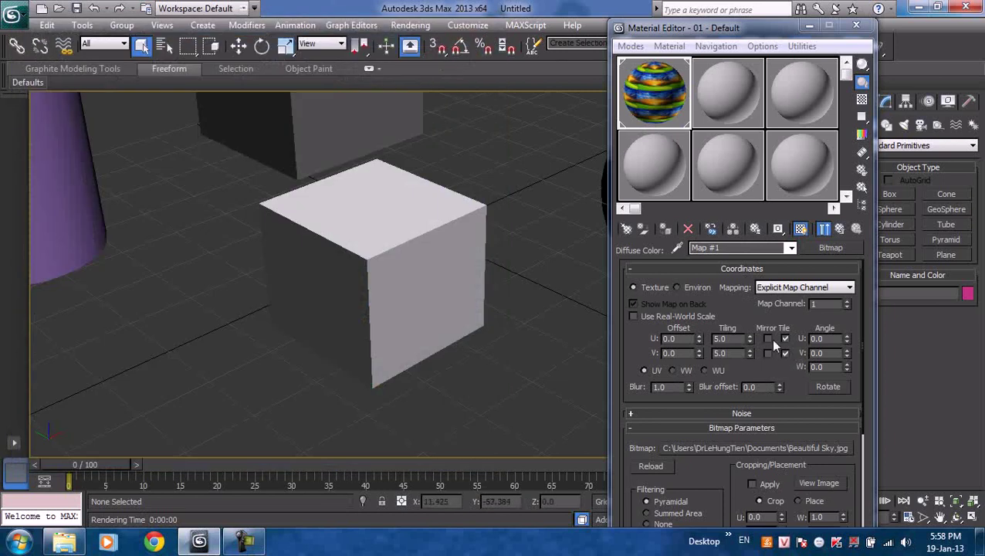
- Rotate the sky texture to a W angle of 45 degrees and test-render the cube
double_click(834, 339)
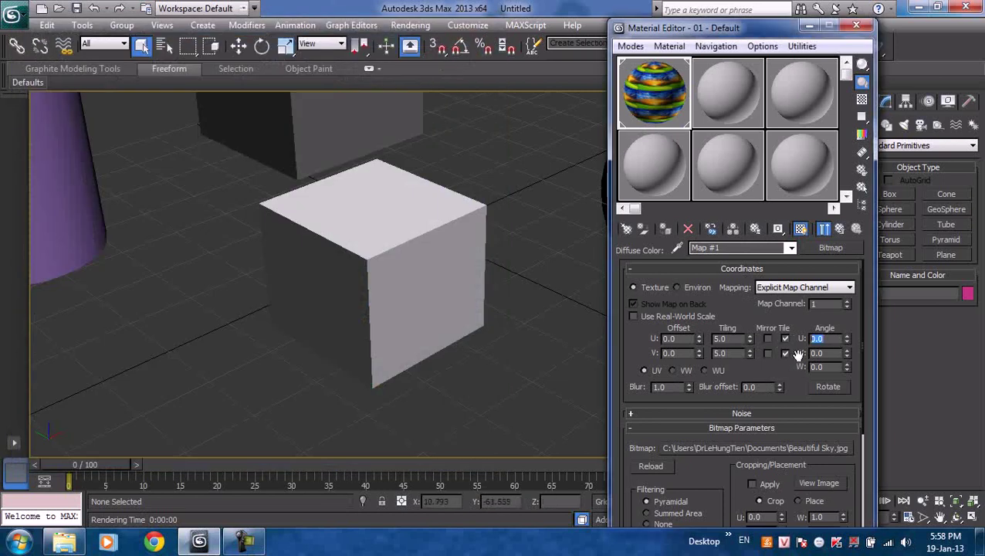
double_click(832, 366)
text(45)
key(Return)
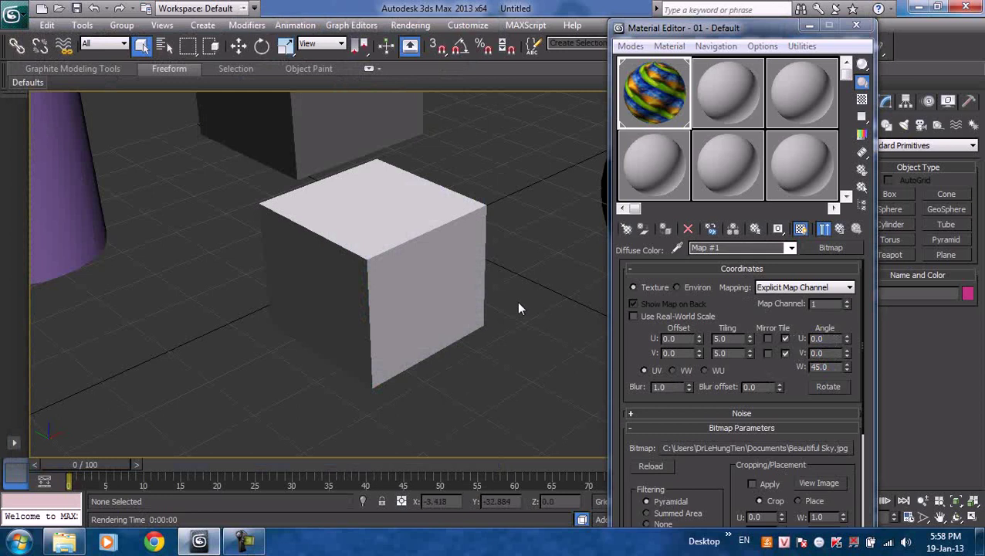
scroll(523, 303, up, 3)
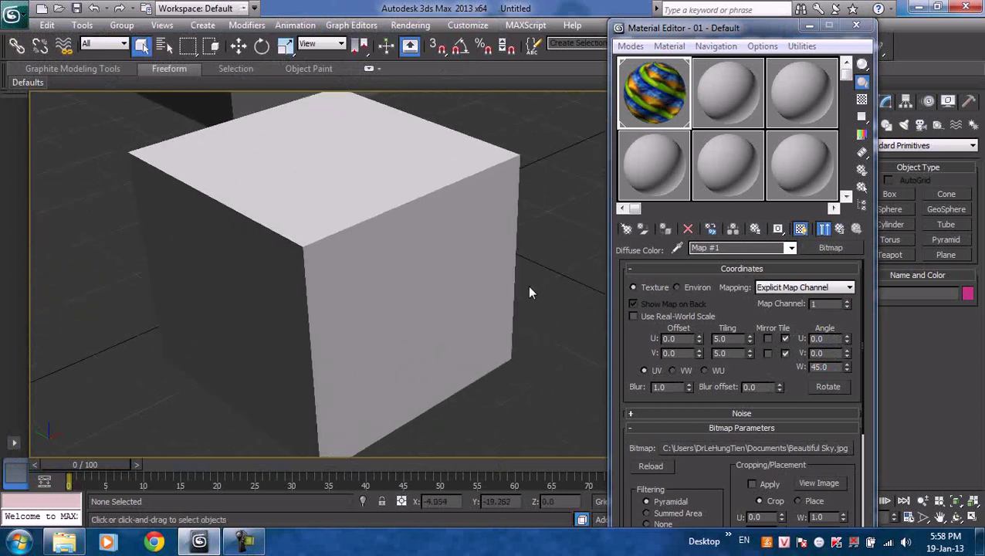
key(shift+q)
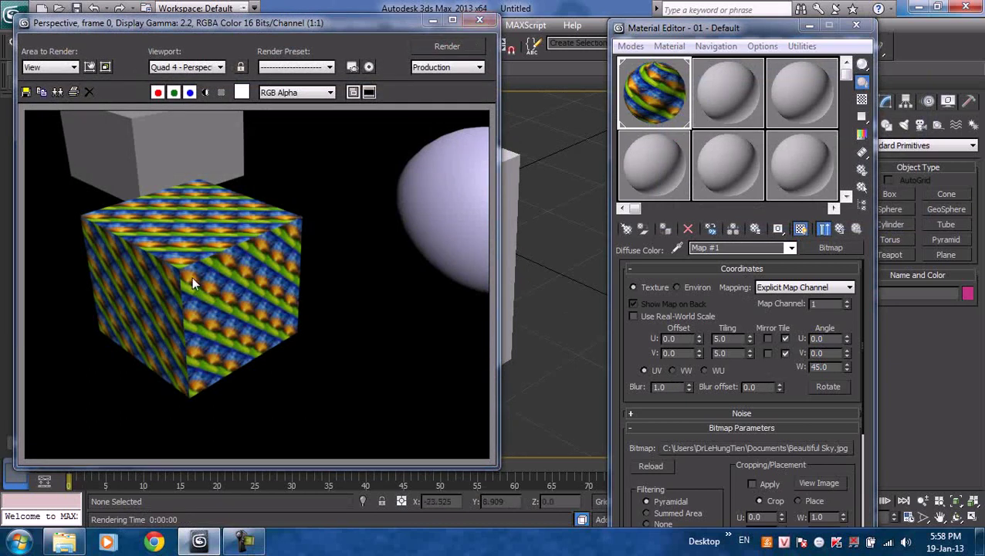
click(492, 20)
- Reset U and V tiling to 1.0 and render the cube again
double_click(720, 353)
text(1)
key(Return)
double_click(720, 338)
text(1)
key(Return)
click(568, 279)
key(shift+q)
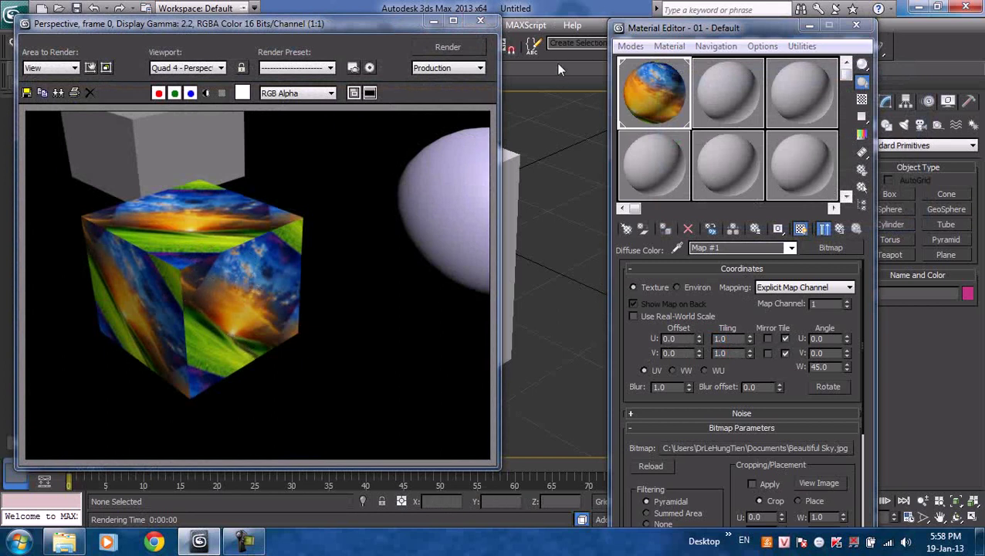
click(480, 21)
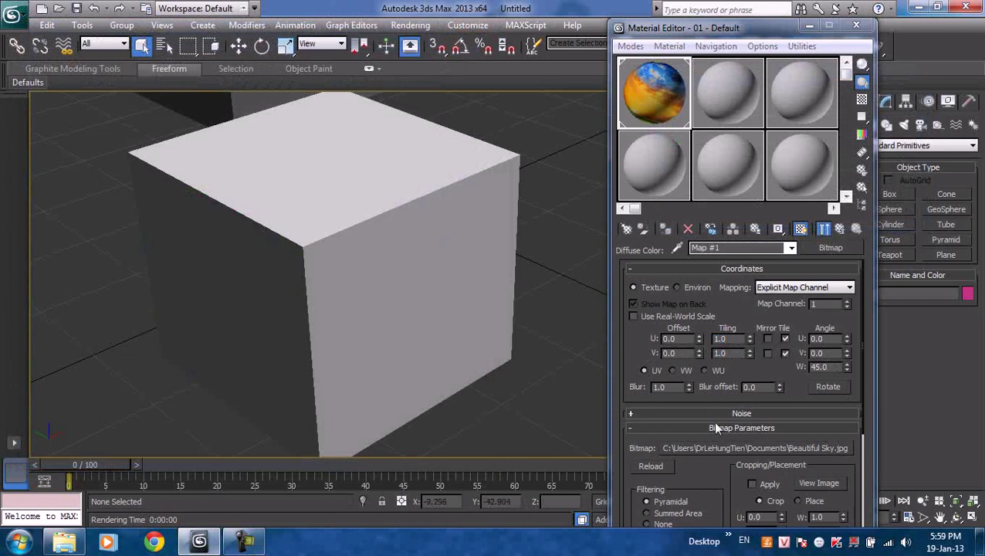
- Set the sky bitmap Blur to 2.0 and test-render the cube
drag(679, 386, 638, 386)
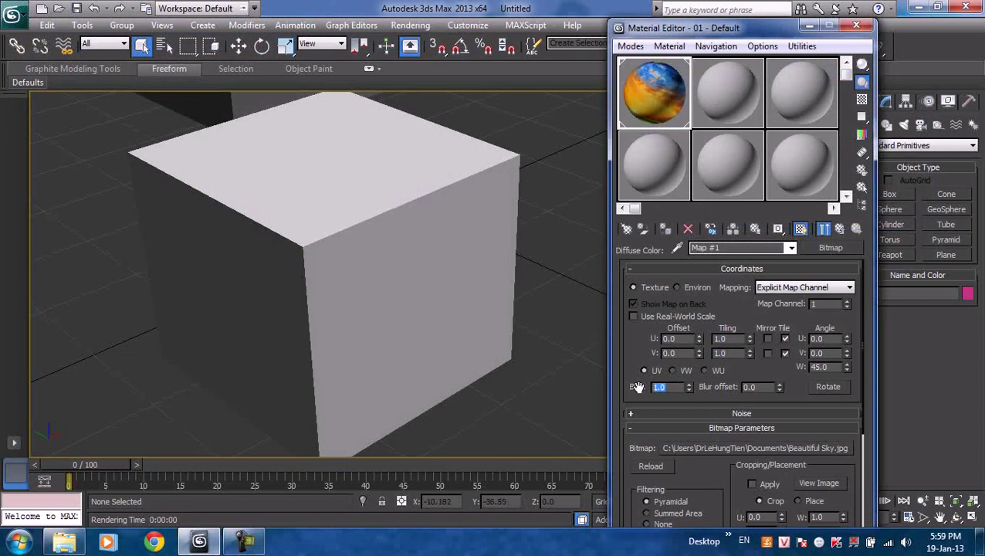
text(2)
key(Return)
click(474, 332)
key(shift+q)
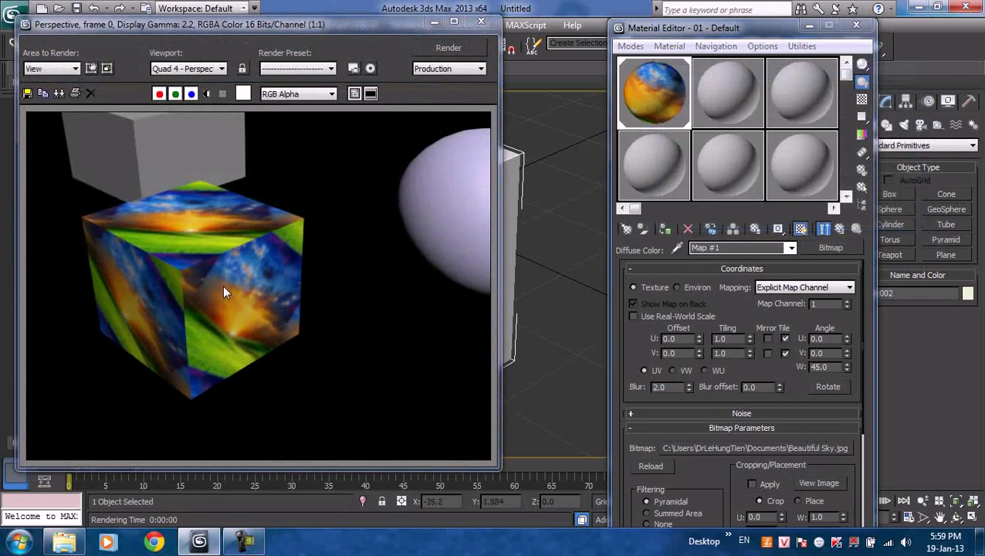
- Increase Blur to 5.0 and render again to check the softer texture
click(627, 395)
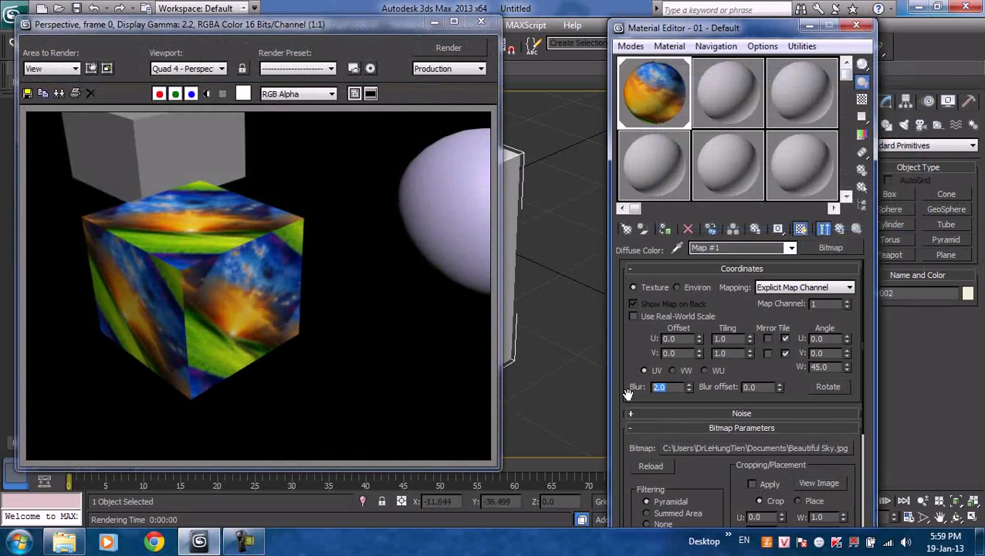
text(5)
key(shift+q)
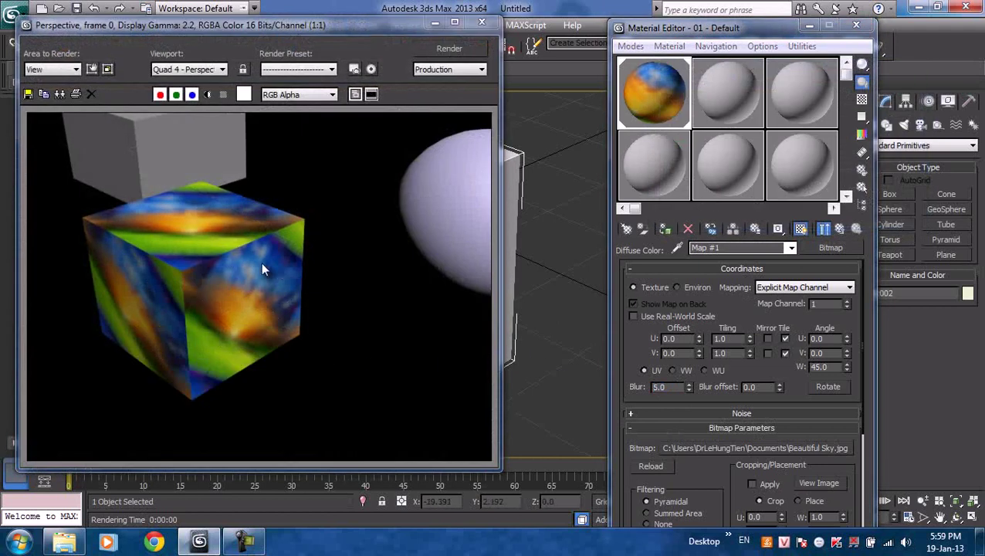
click(481, 22)
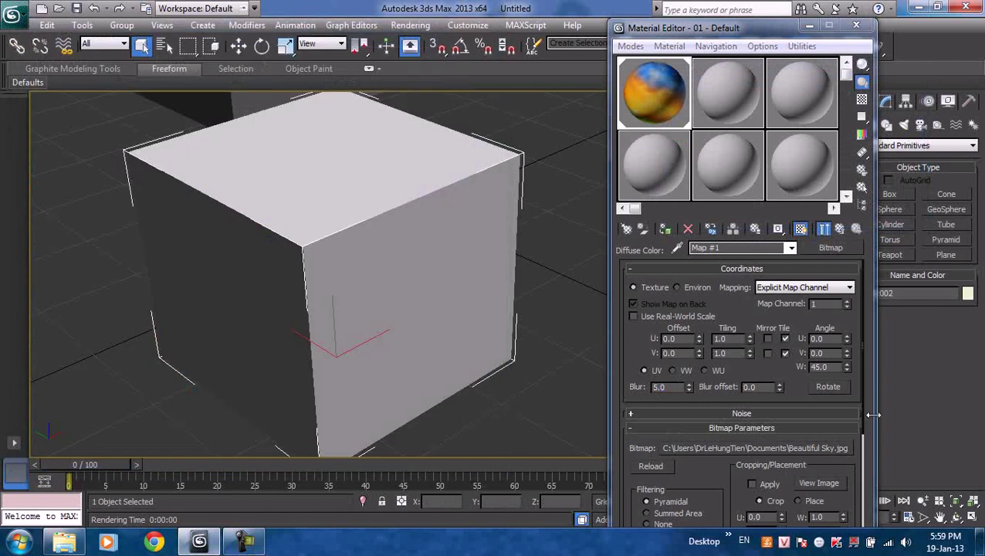
click(767, 388)
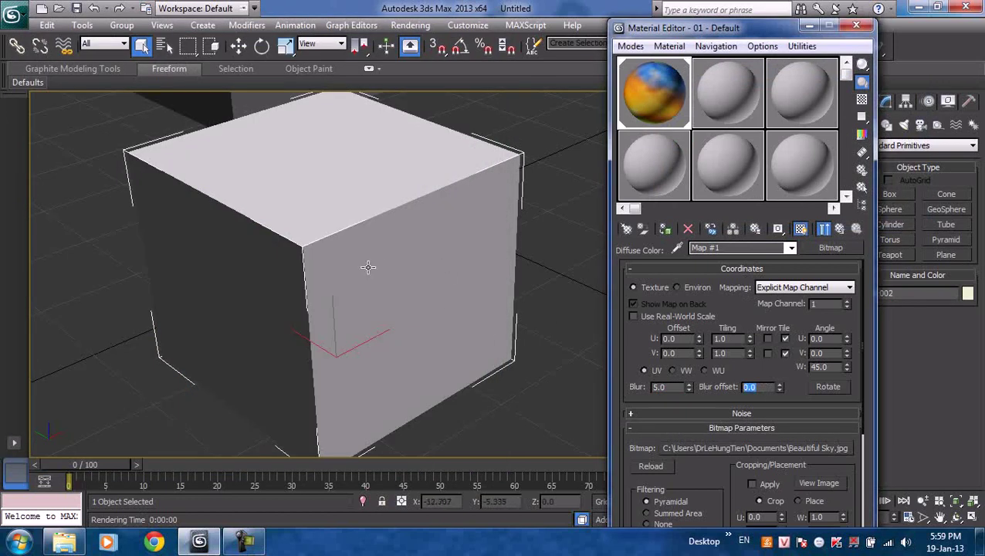
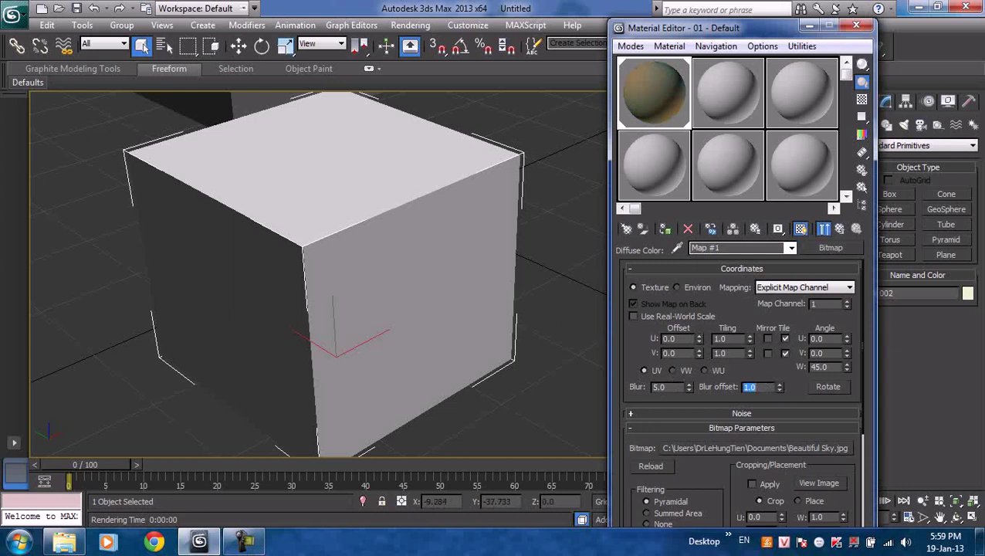
- Set the sky bitmap's Blur offset to 0.5 and test-render the result
text(0)
key(Return)
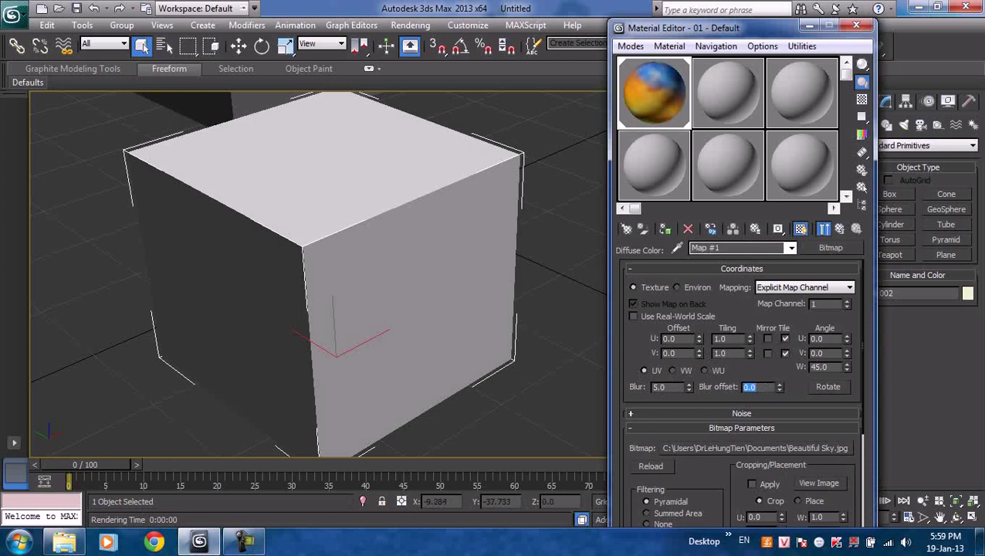
text(0.5)
key(Return)
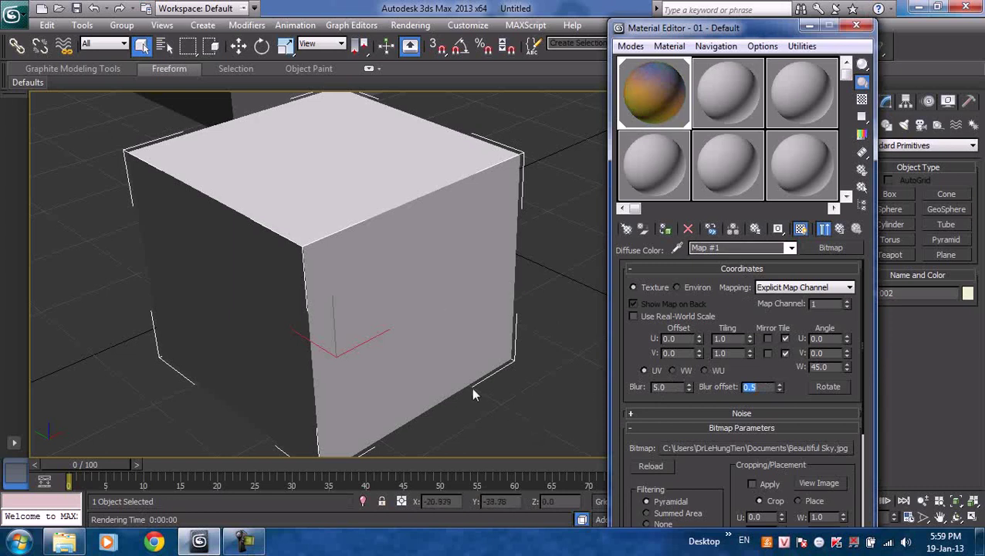
key(shift+q)
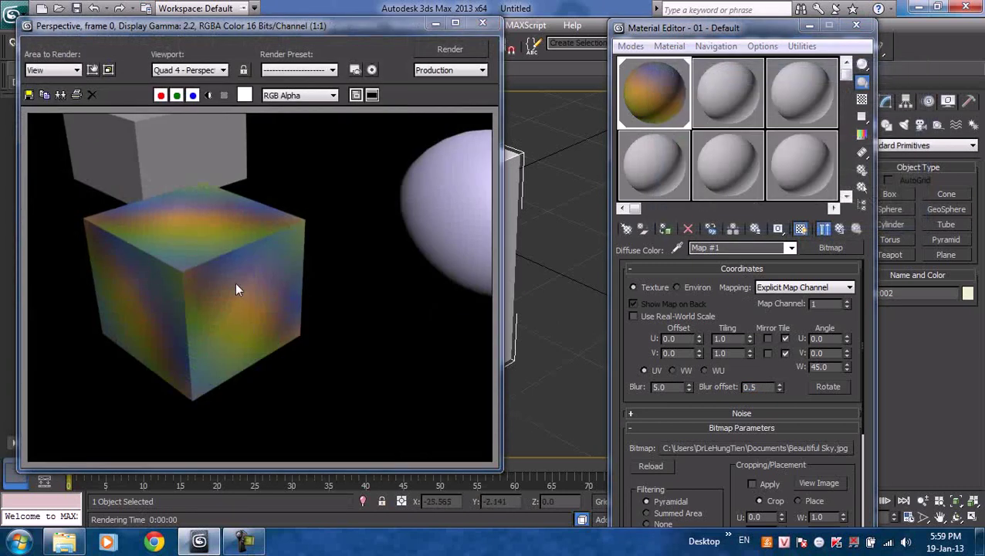
click(482, 23)
- Rotate the map's coordinates to about U -31.5, V 29.4, W 8.5 and render to check
click(827, 386)
mouse_move(348, 150)
mouse_down()
mouse_move(341, 101)
mouse_move(370, 106)
mouse_move(314, 143)
mouse_up()
drag(311, 75, 314, 115)
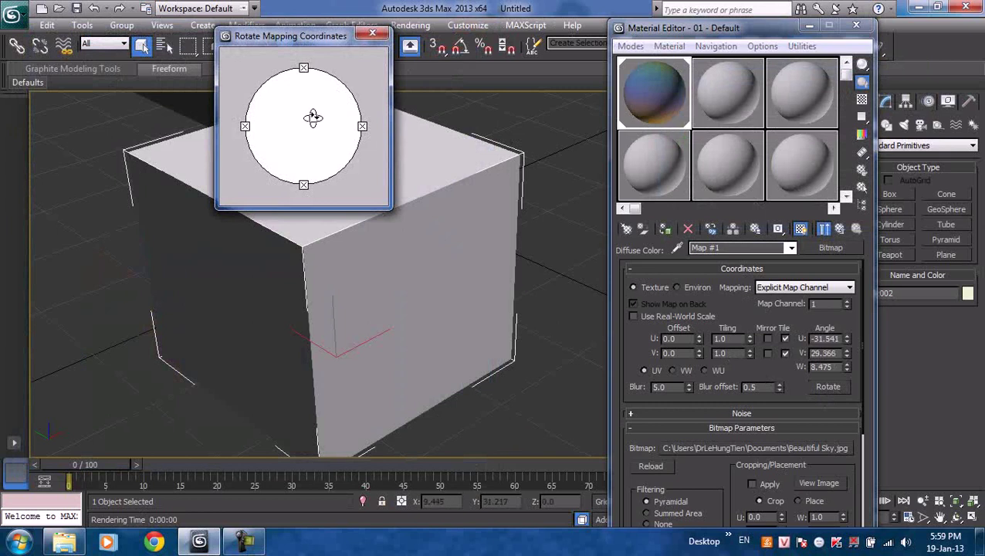
click(522, 228)
key(shift+q)
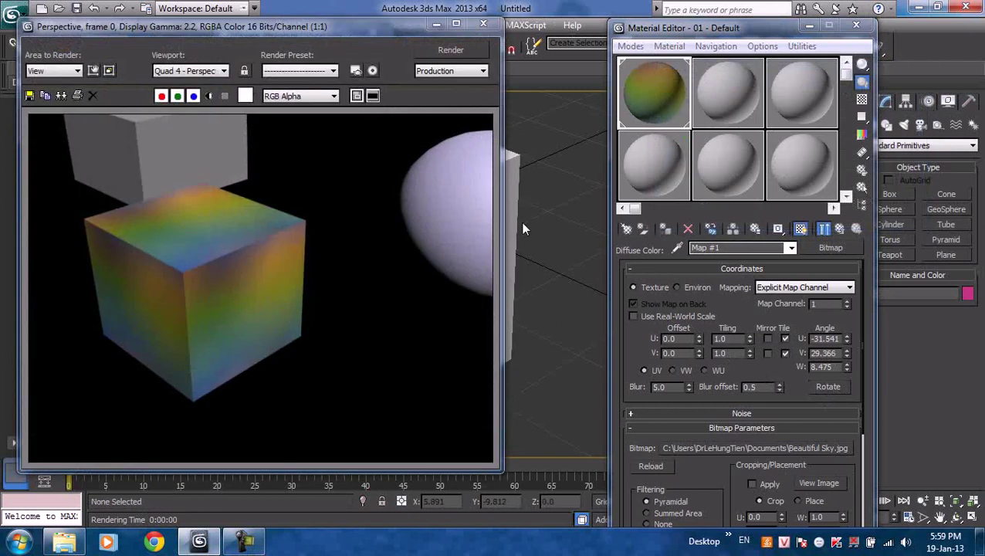
click(483, 25)
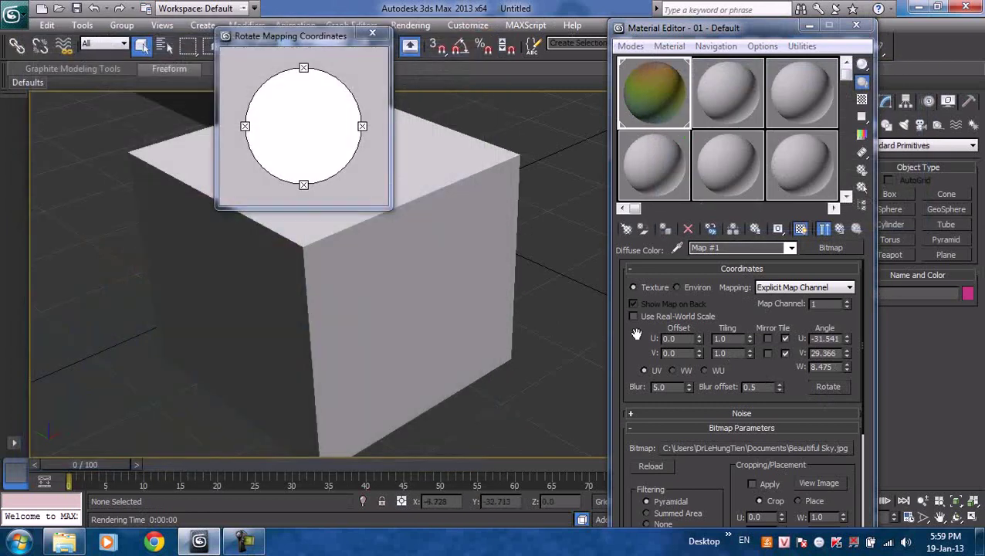
scroll(645, 353, down, 2)
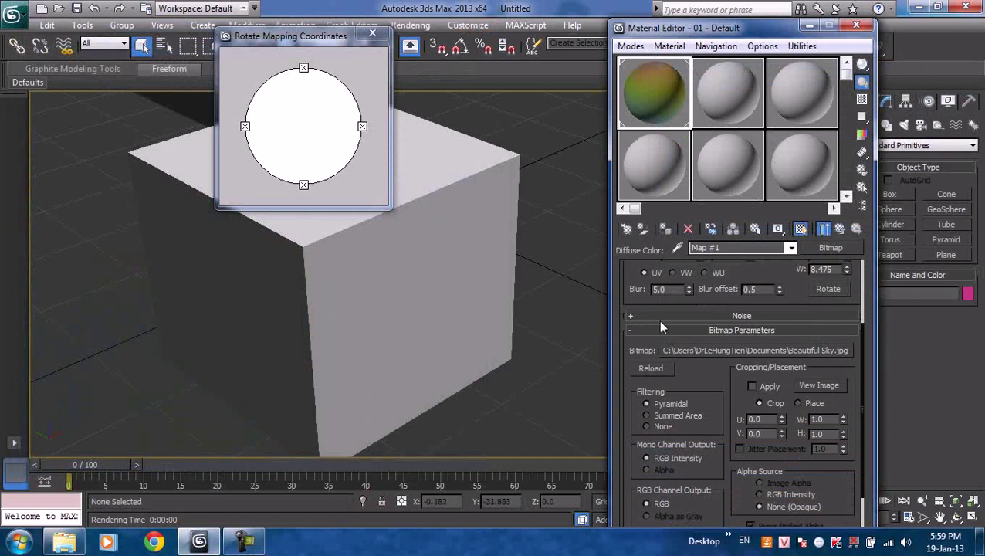
click(372, 33)
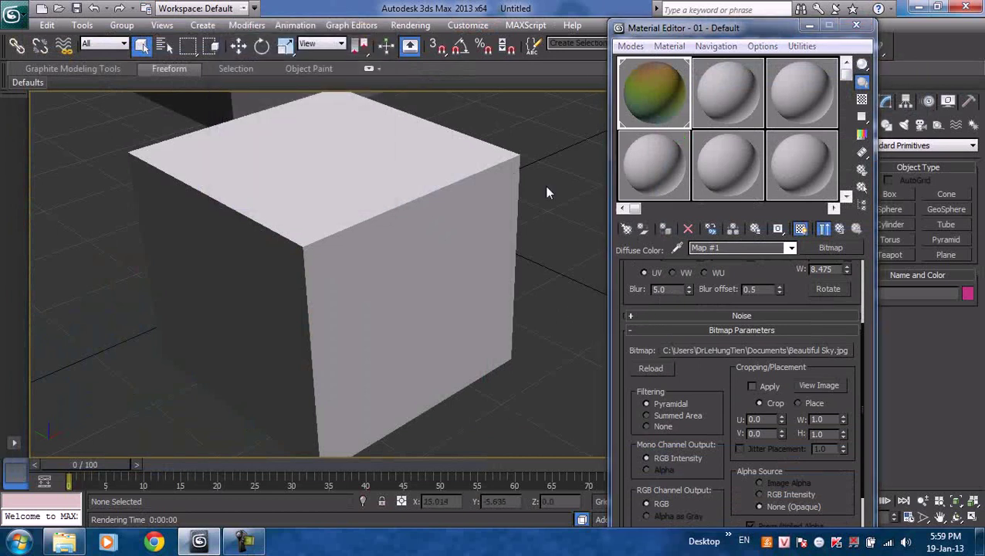
- Pan the view back to the boxes and select the upper grey box
scroll(478, 189, down, 5)
middle_drag(478, 189, 345, 294)
scroll(357, 303, up, 3)
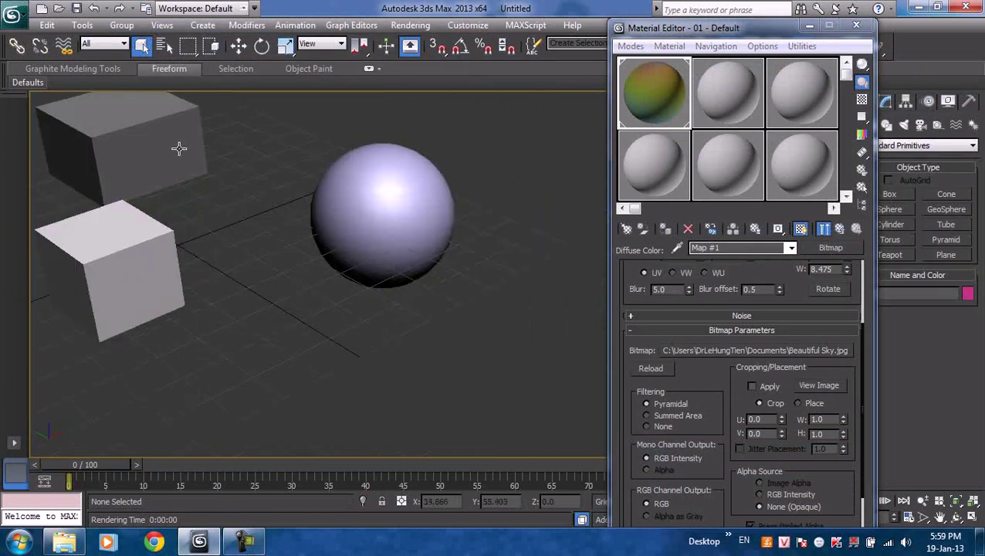
middle_drag(176, 145, 394, 294)
click(329, 222)
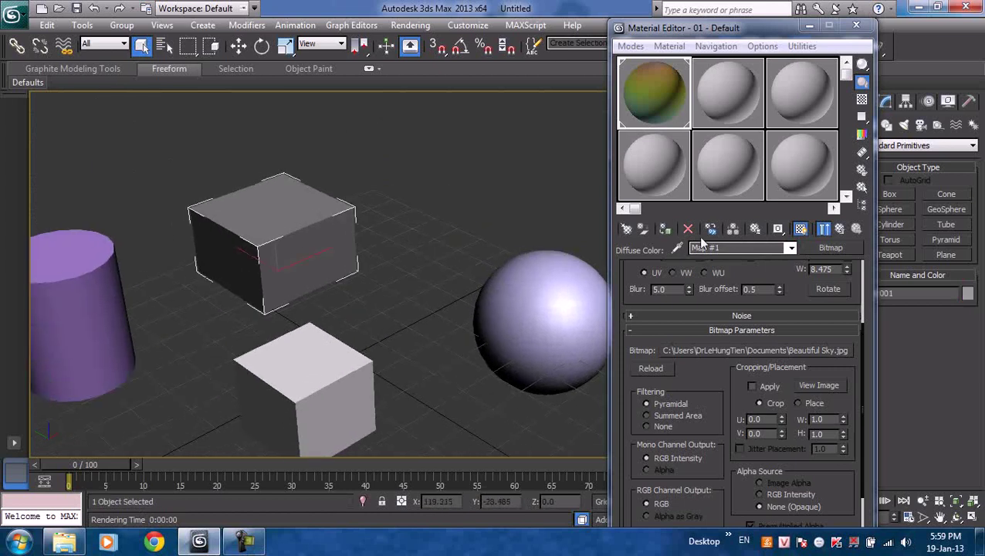
- Give Material 02 a Beautiful Sky.jpg diffuse bitmap, assign it to the upper box, and render
click(726, 88)
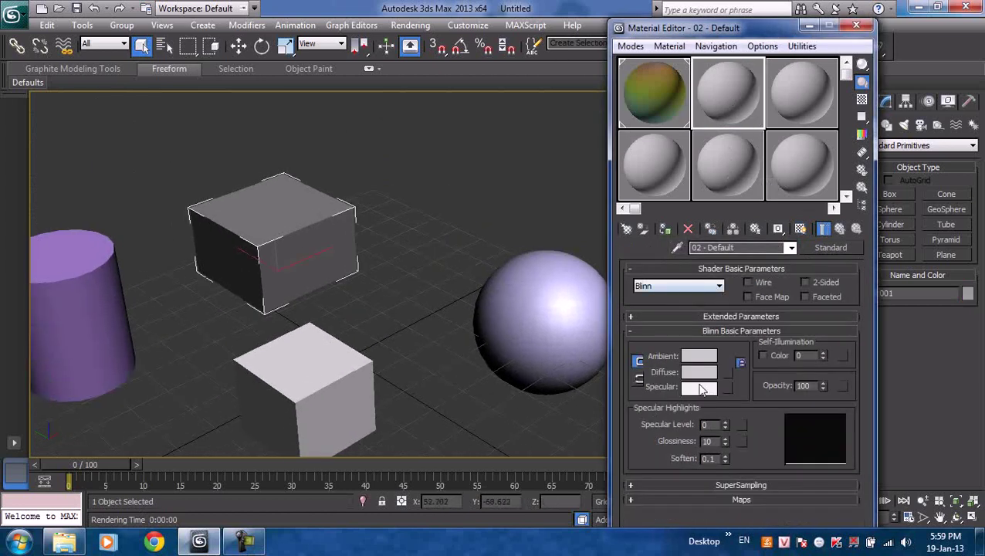
click(727, 372)
double_click(300, 82)
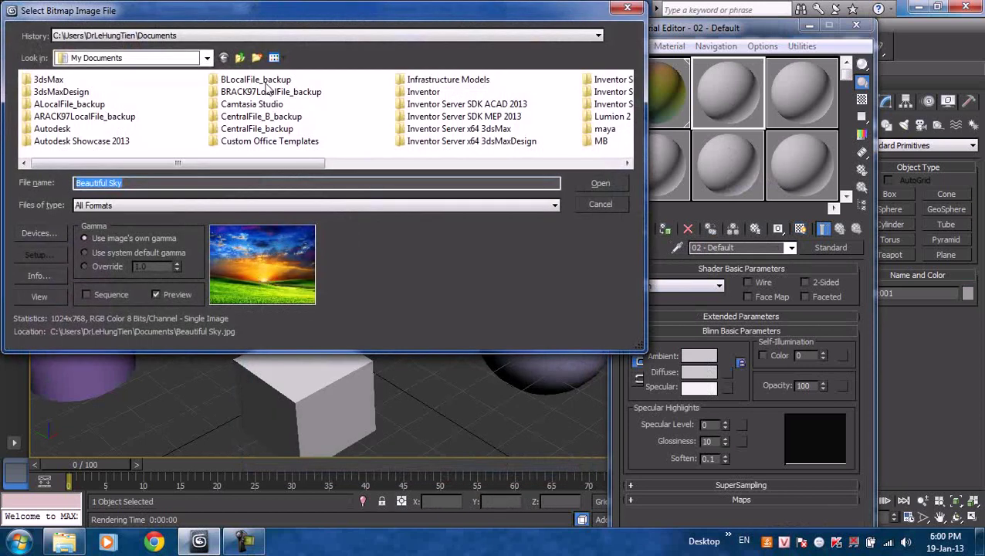
click(594, 185)
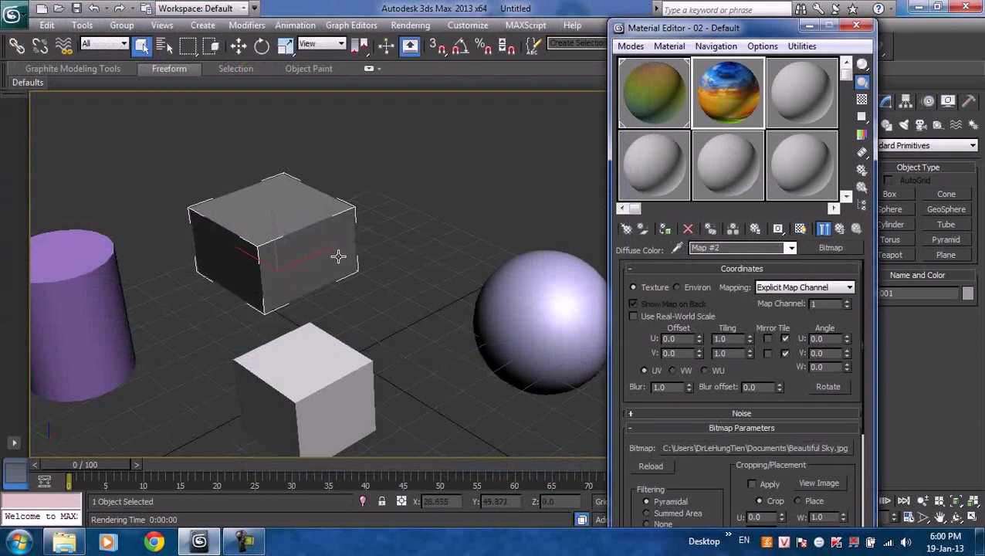
click(668, 229)
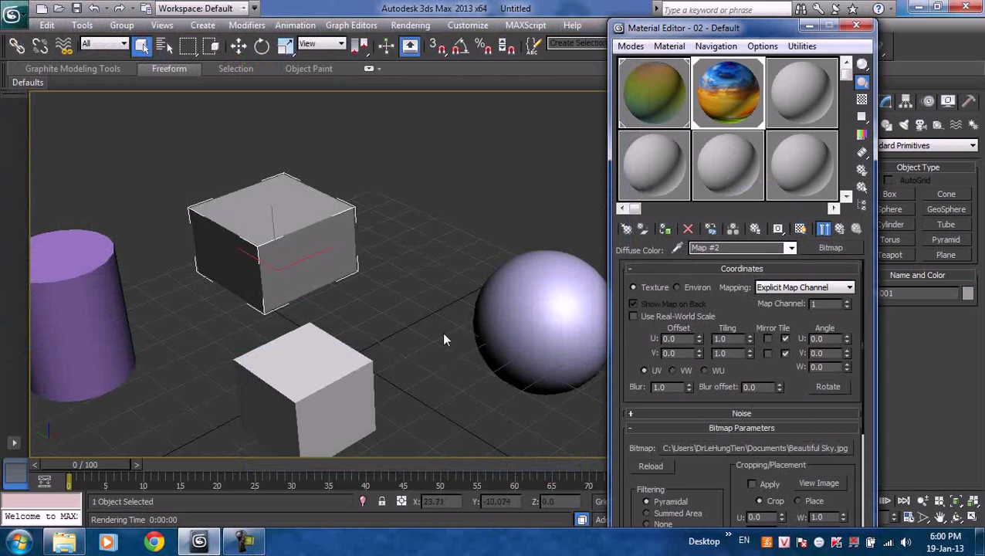
key(shift+q)
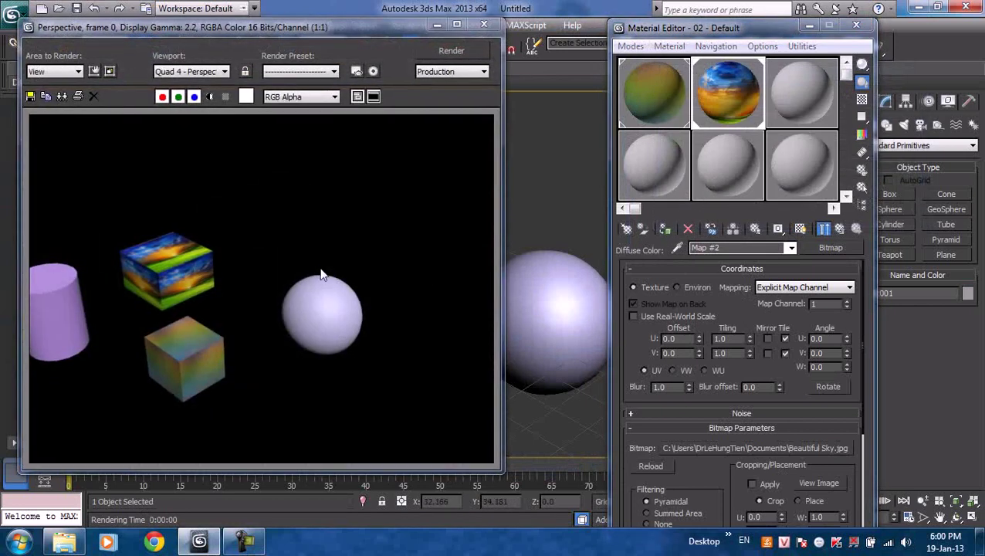
- Expand the sky map's Noise settings, set the Amount, and render a preview
click(484, 25)
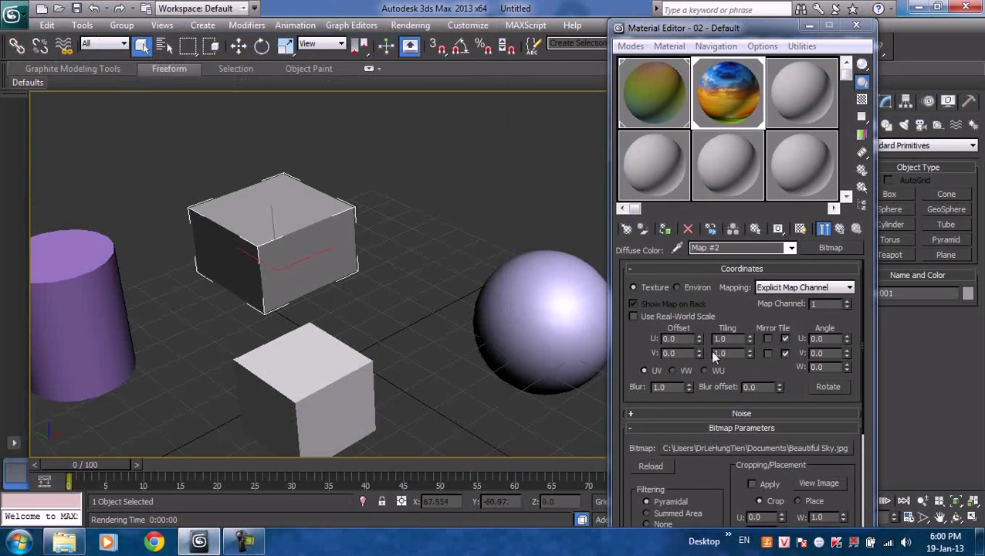
click(681, 415)
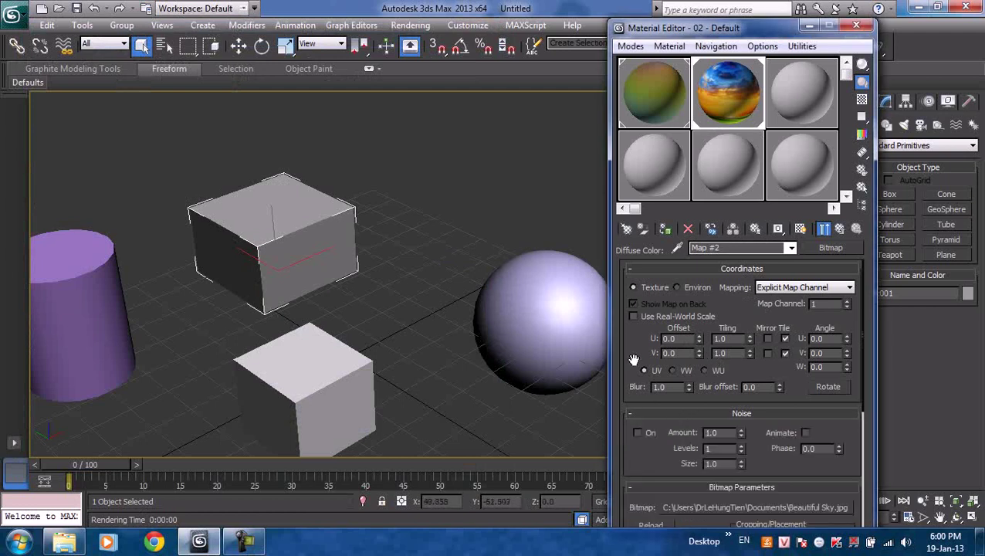
scroll(670, 325, down, 2)
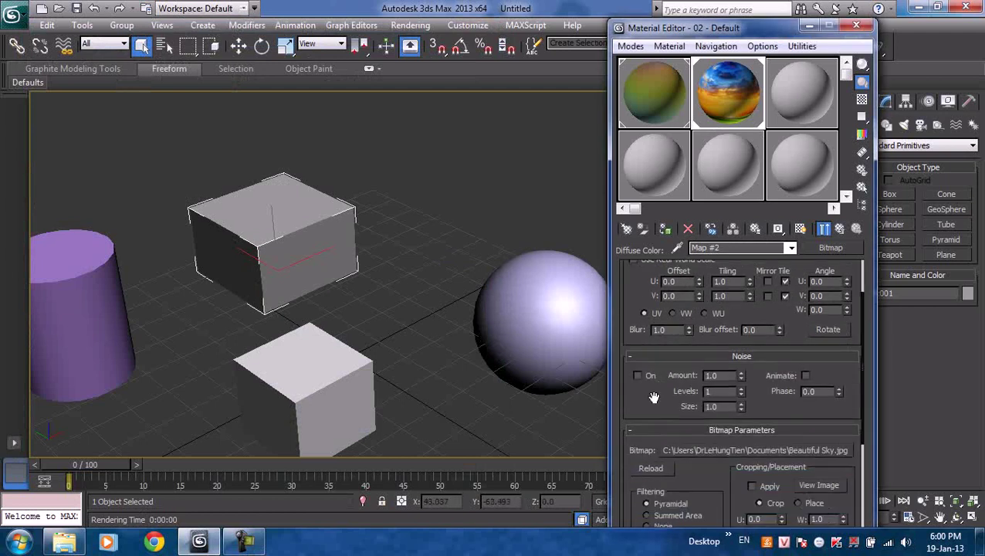
drag(660, 386, 656, 343)
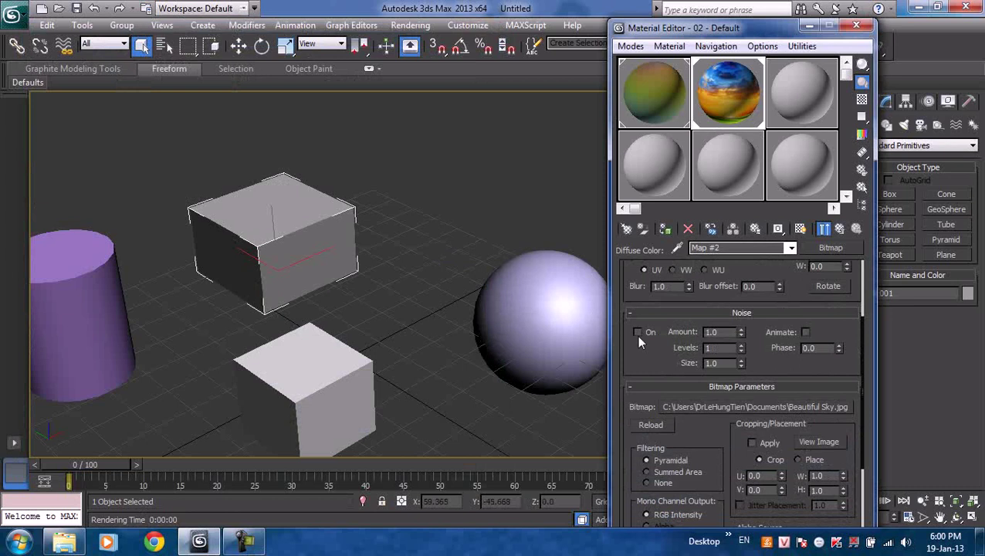
double_click(714, 332)
text(0)
click(430, 245)
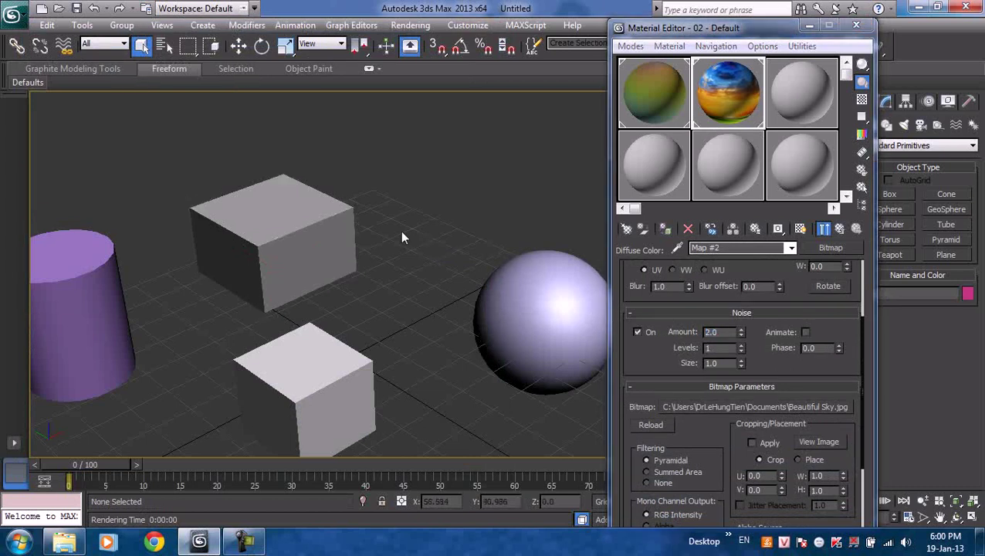
key(shift+q)
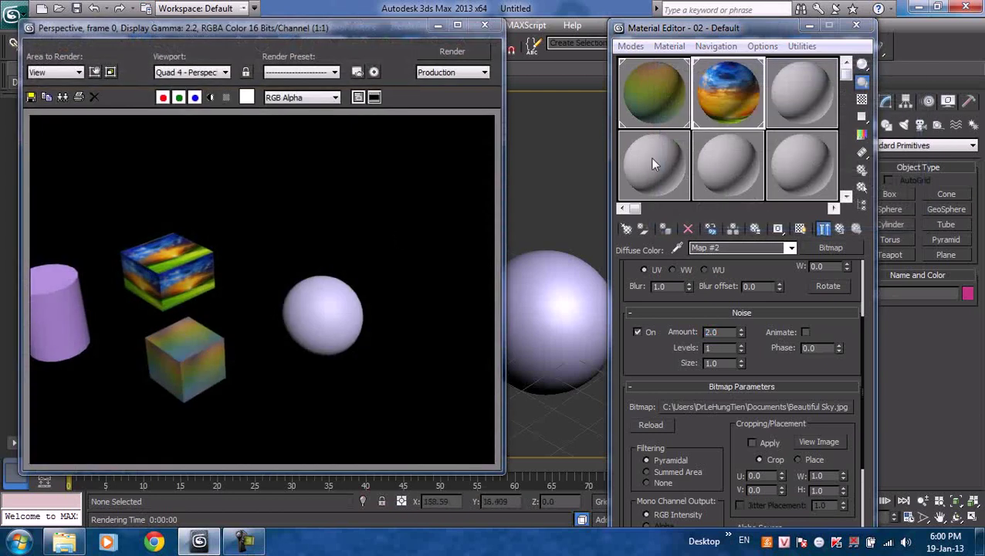
click(485, 25)
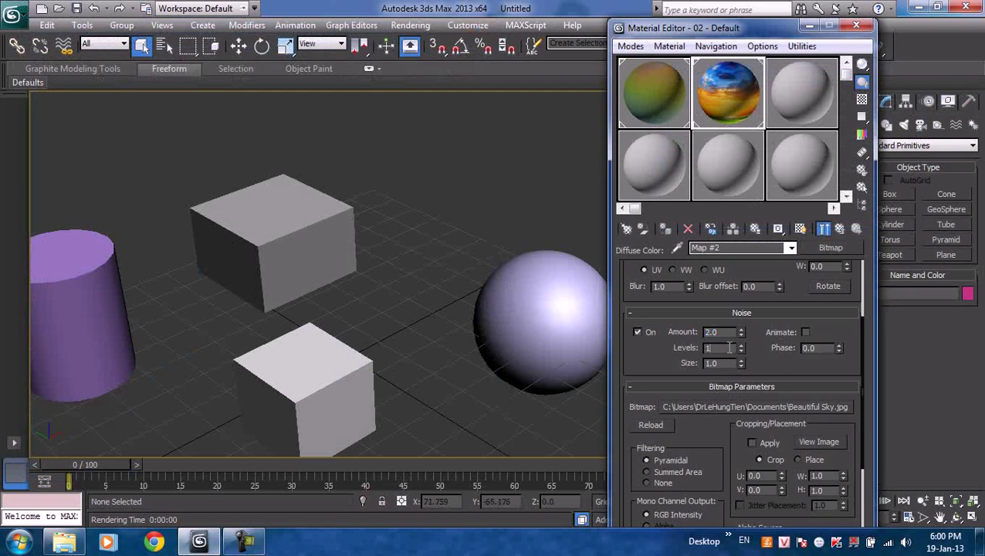
text(0)
- Set noise Levels to 10 and render to preview the effect
key(Return)
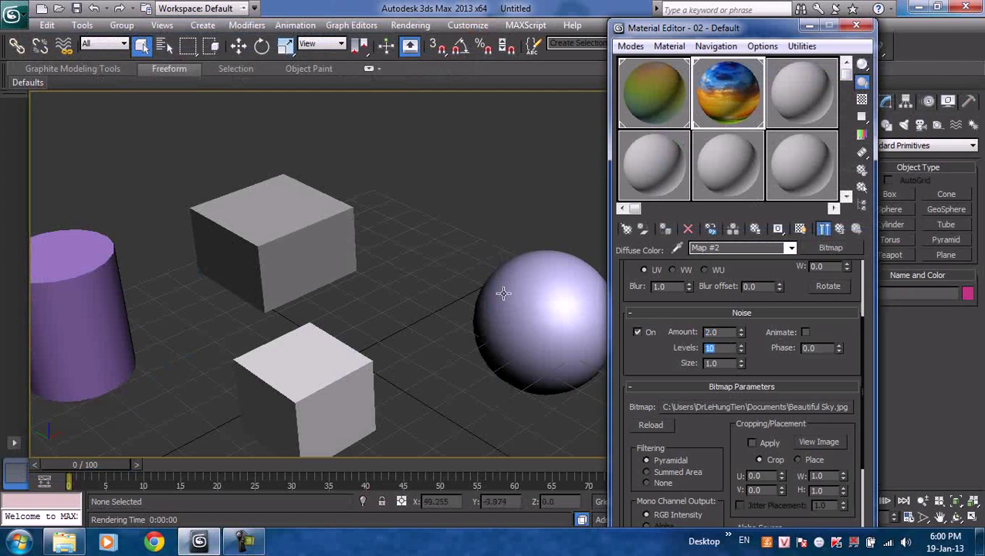
key(shift+q)
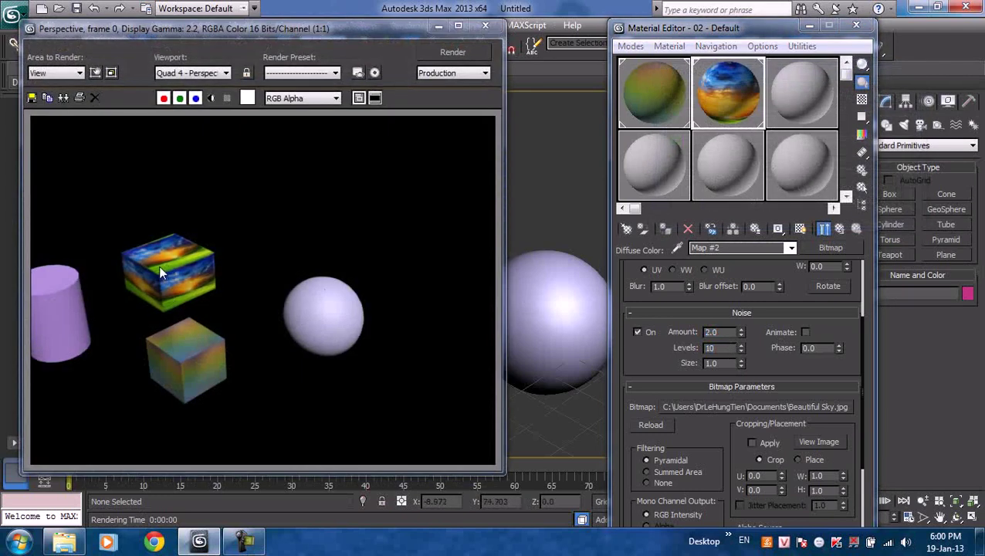
scroll(165, 266, up, 1)
scroll(142, 260, up, 1)
scroll(142, 259, down, 2)
click(485, 26)
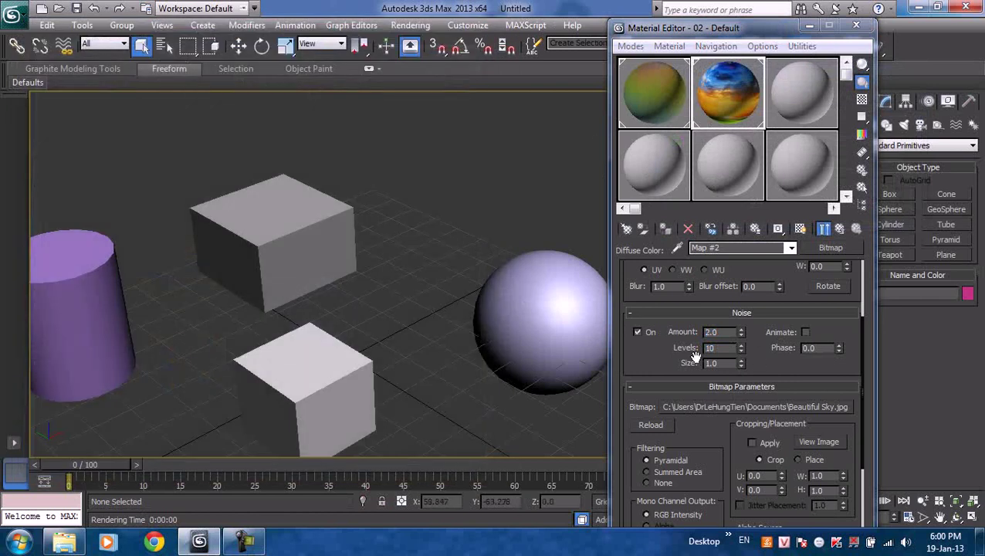
- Set the noise Size to 5.0 and render to check the distorted texture
drag(720, 362, 692, 366)
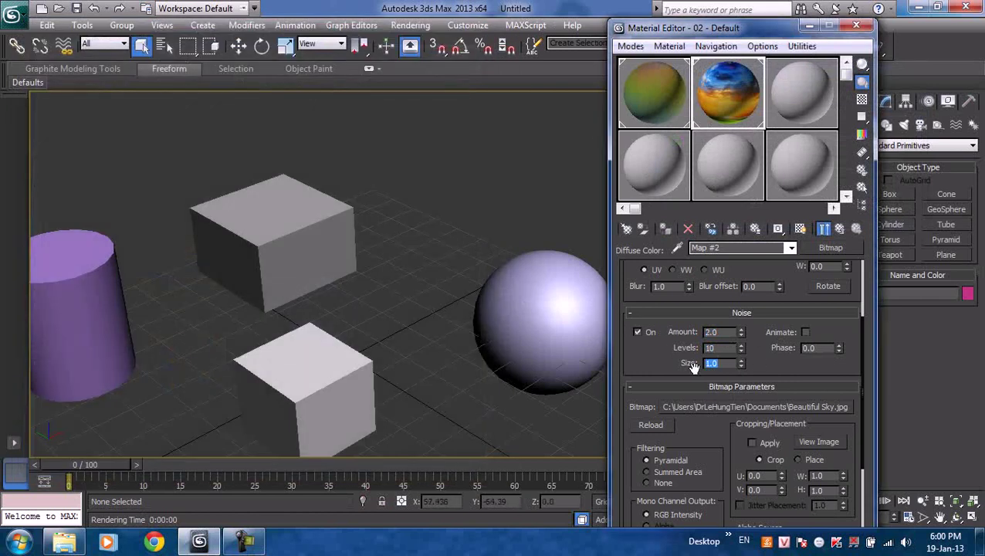
text(5)
key(Return)
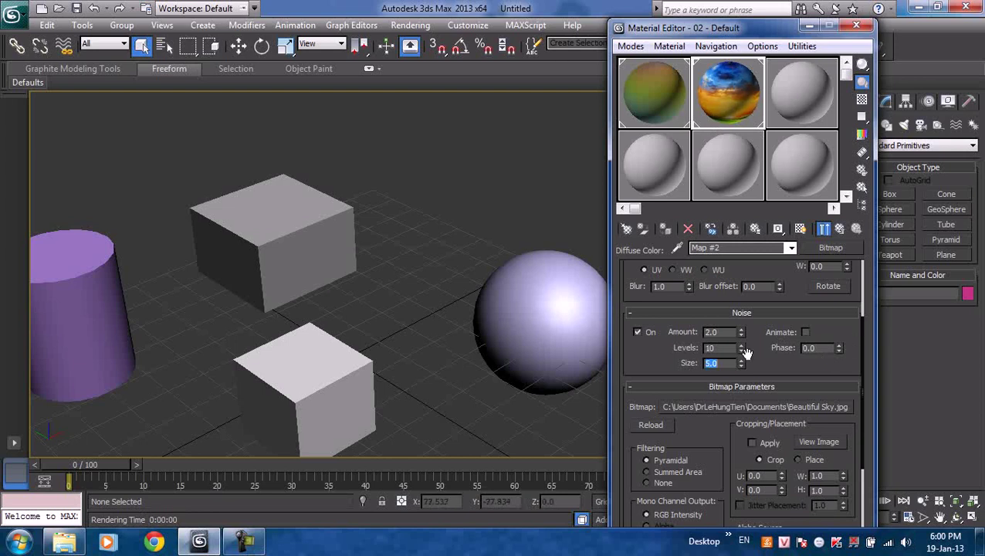
scroll(371, 203, up, 2)
scroll(390, 213, up, 2)
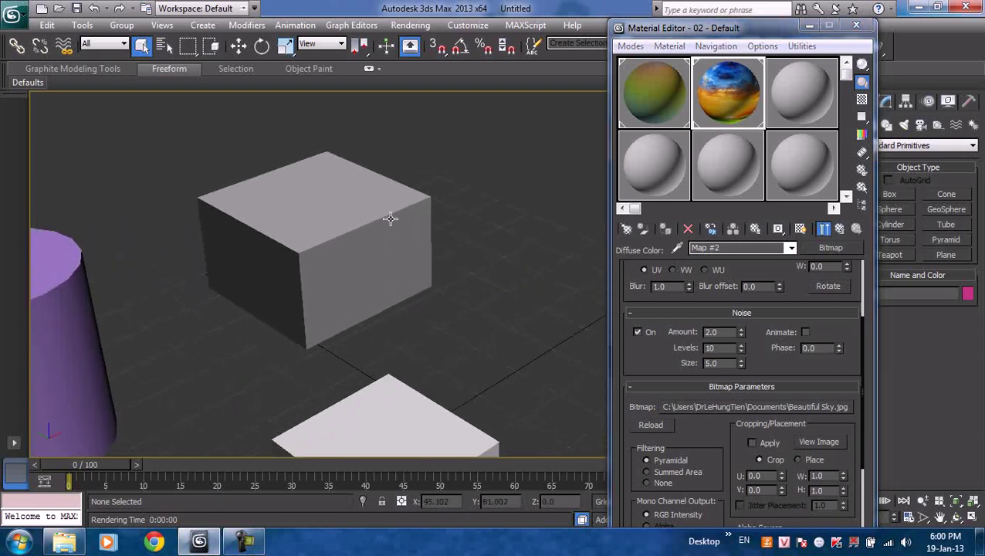
key(shift+q)
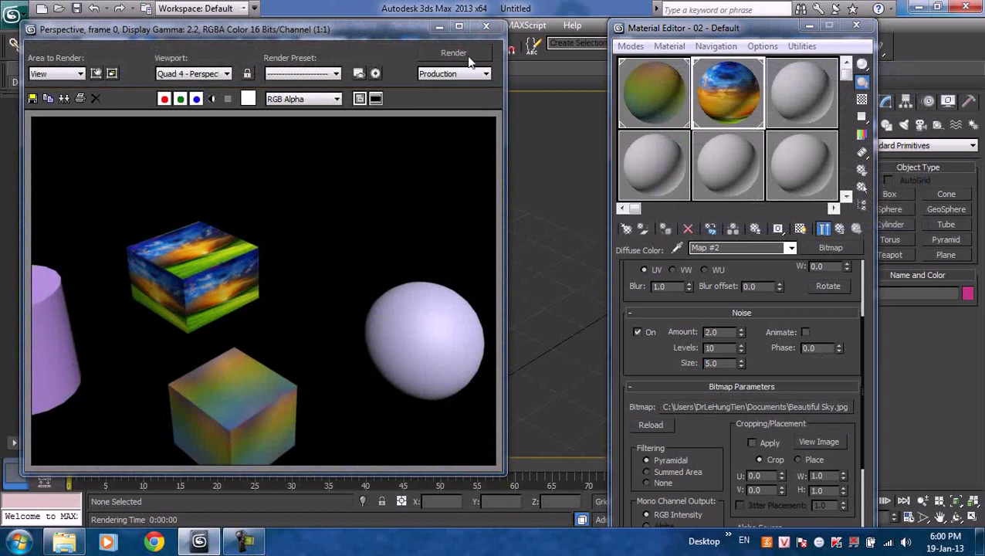
click(486, 28)
drag(662, 354, 677, 298)
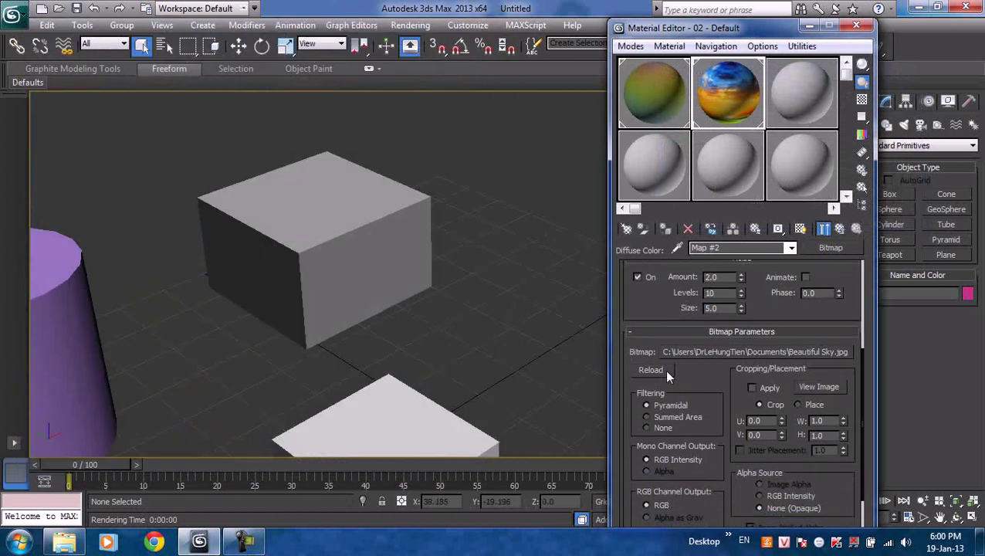
- Load aaaa.jpg into Map #2's bitmap in place of the sky image and test-render the box
click(770, 352)
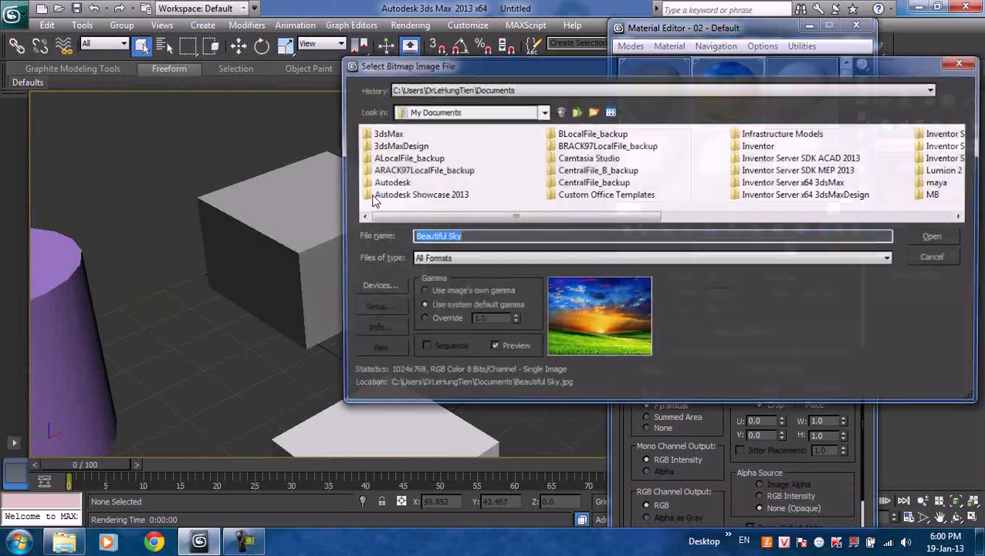
click(949, 217)
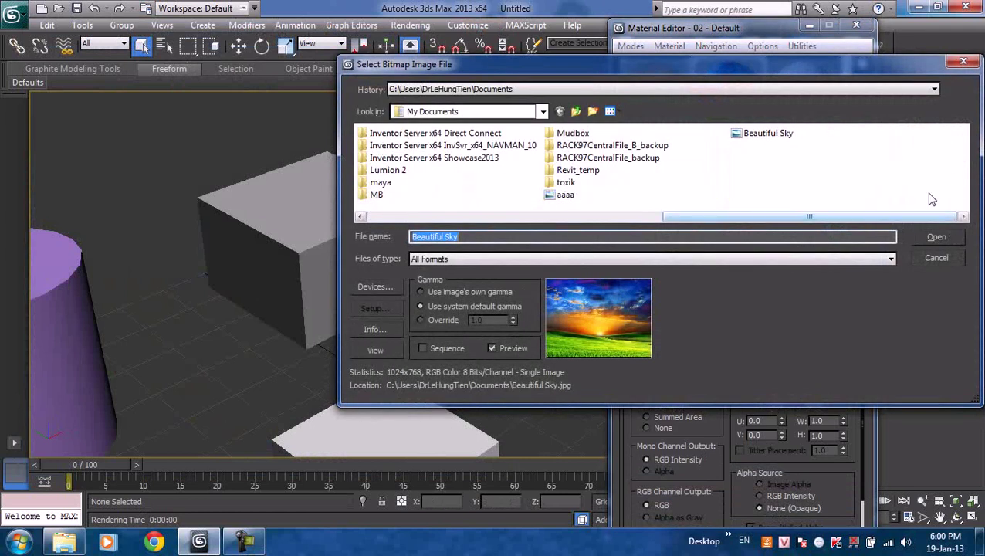
click(562, 194)
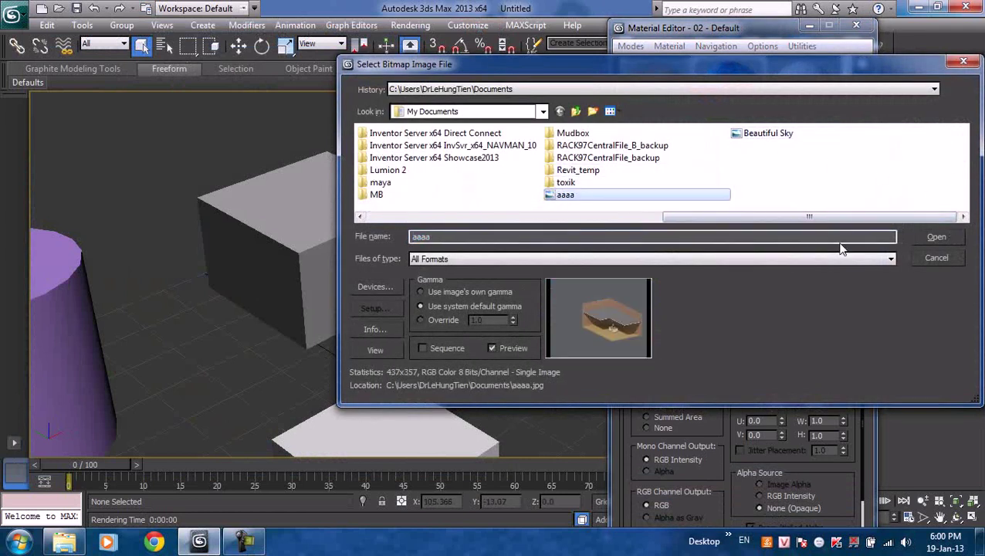
click(919, 236)
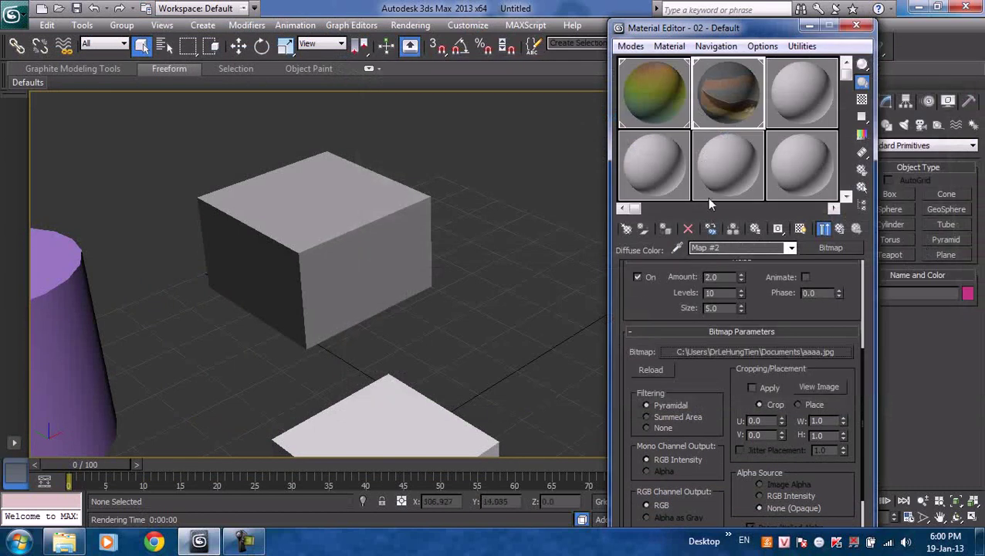
click(359, 156)
key(shift+q)
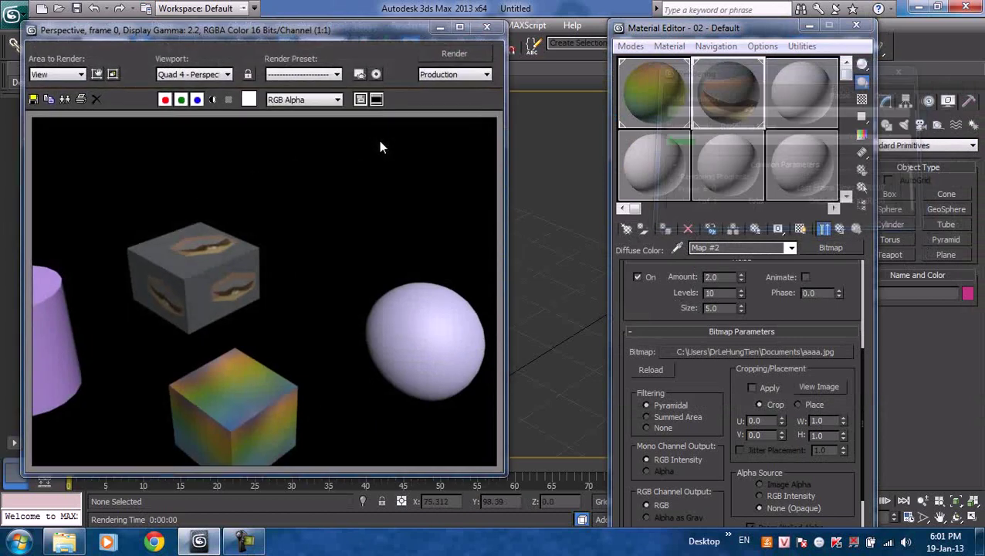
click(486, 26)
scroll(710, 397, down, 2)
drag(710, 397, 710, 394)
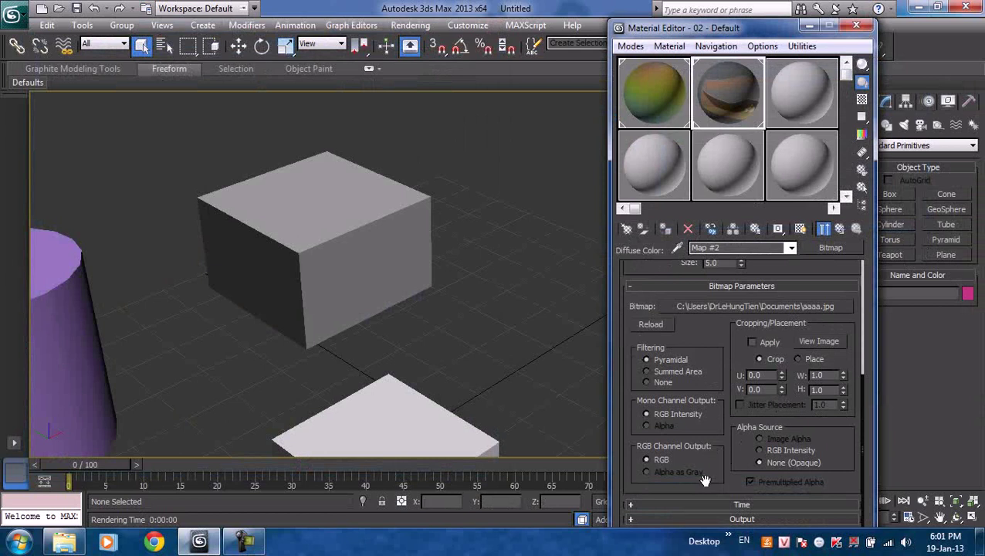
- Tick Enable Color Map in Map #2's Output rollout, leaving a straight Mono curve
click(702, 504)
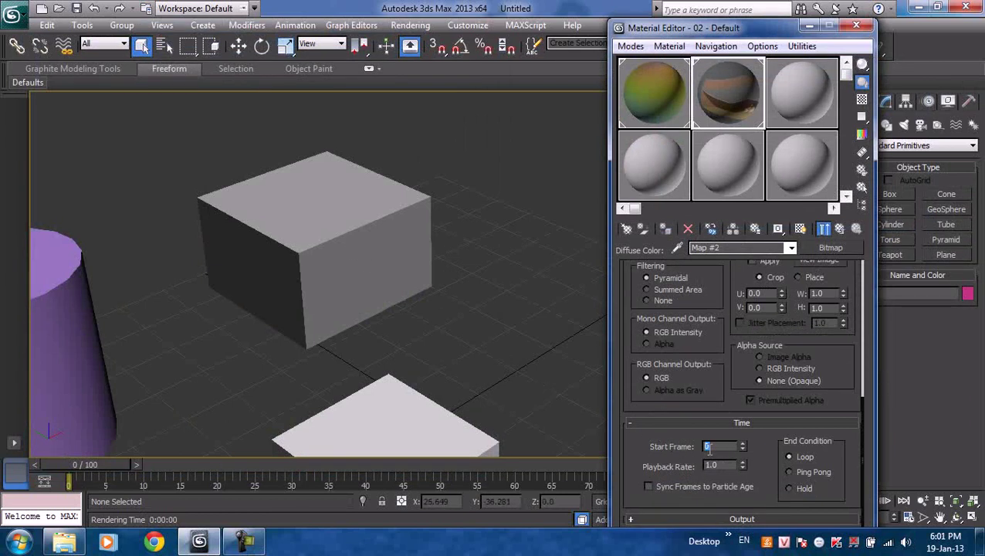
click(629, 426)
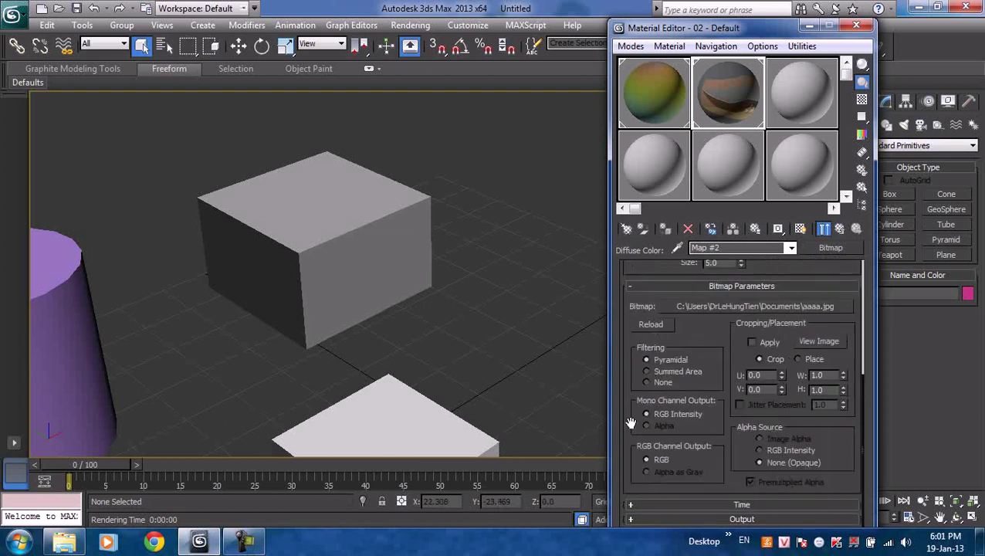
click(715, 519)
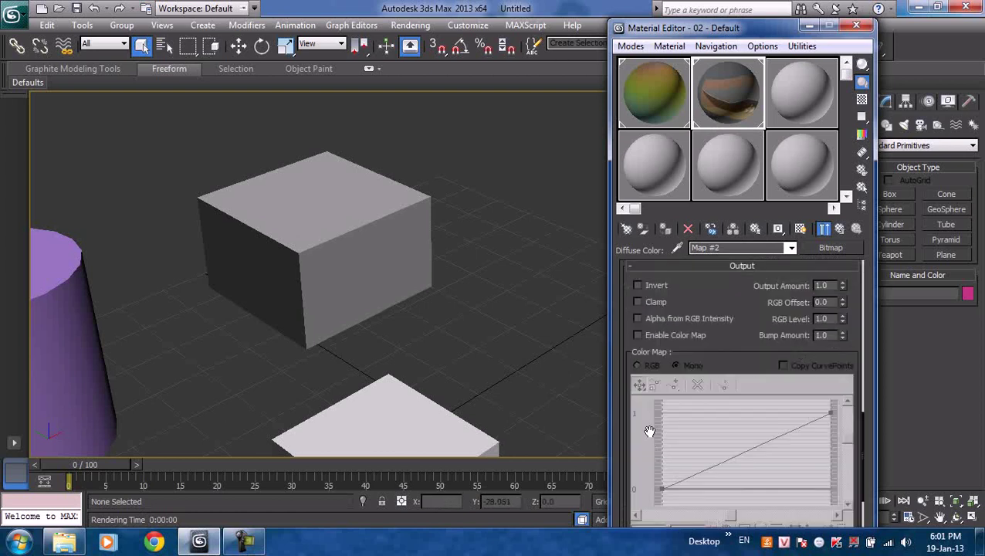
click(637, 336)
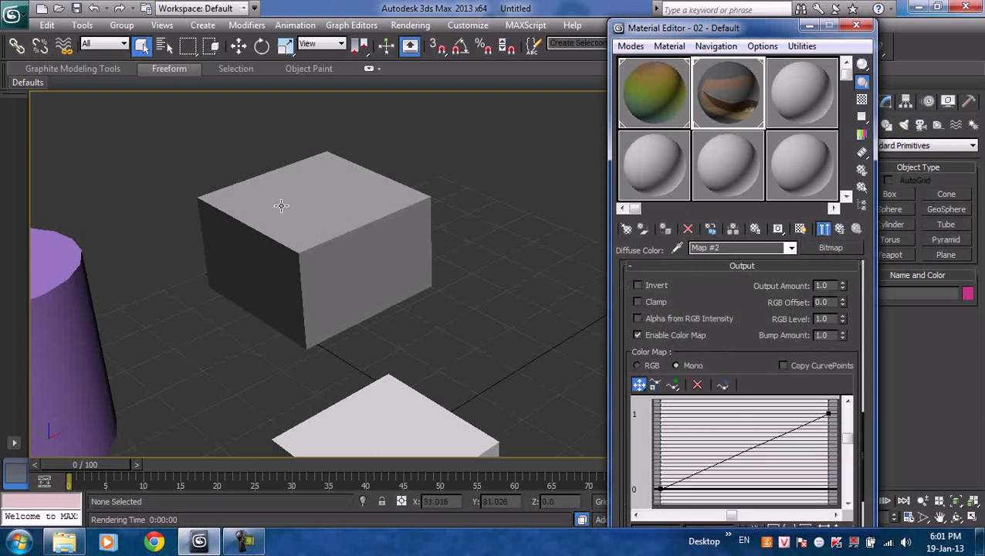
- Raise the Mono color-map curve's middle point with Move Vertical and render to see the brightening
double_click(822, 285)
click(673, 386)
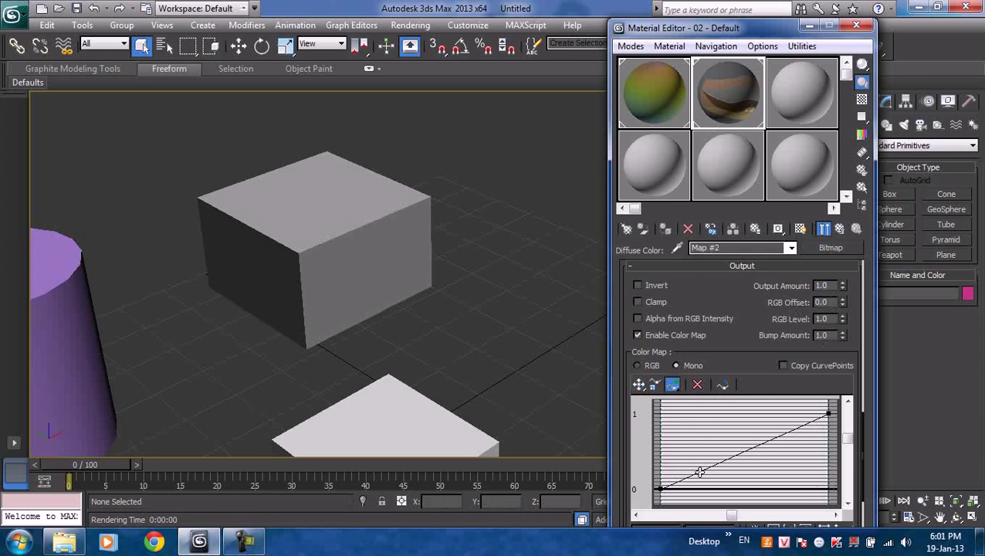
drag(639, 385, 640, 432)
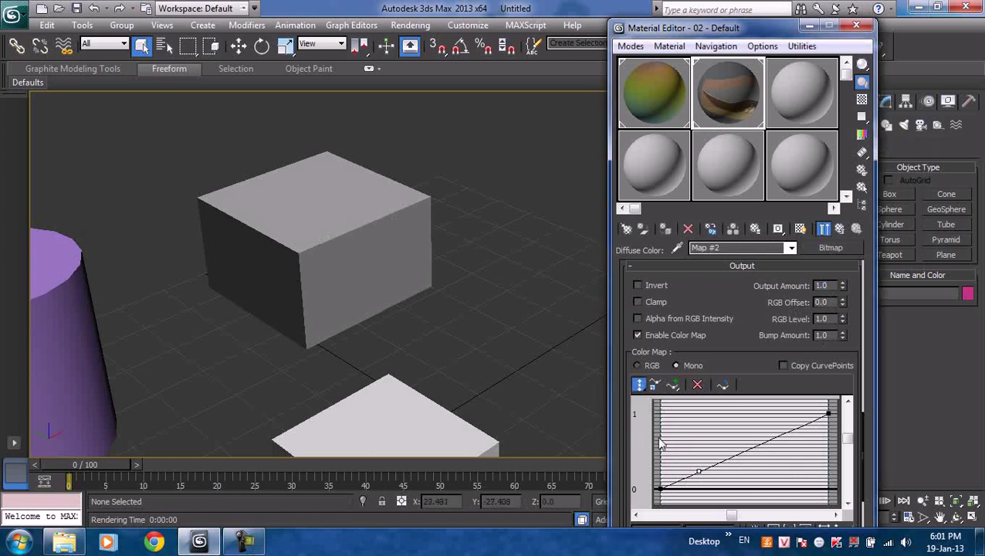
drag(698, 470, 698, 432)
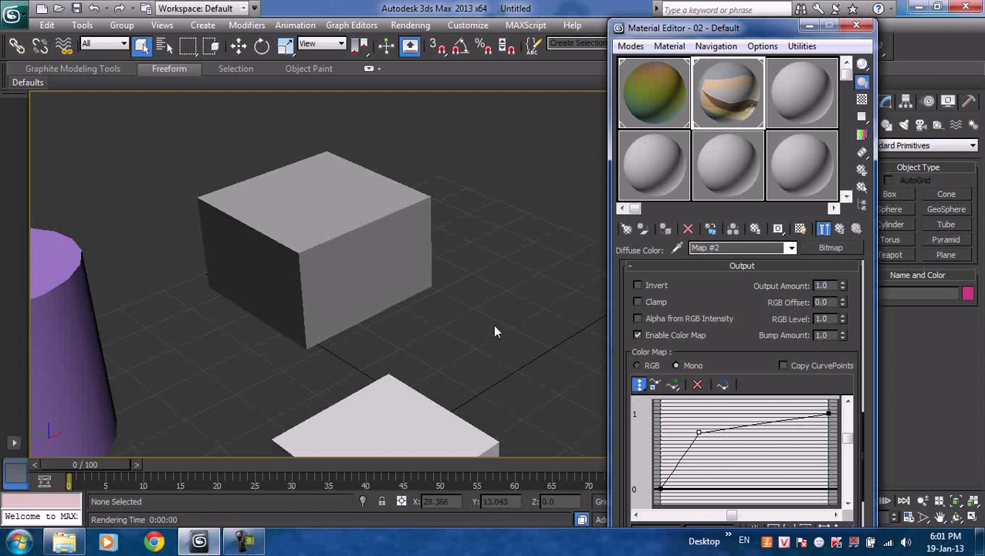
key(shift+q)
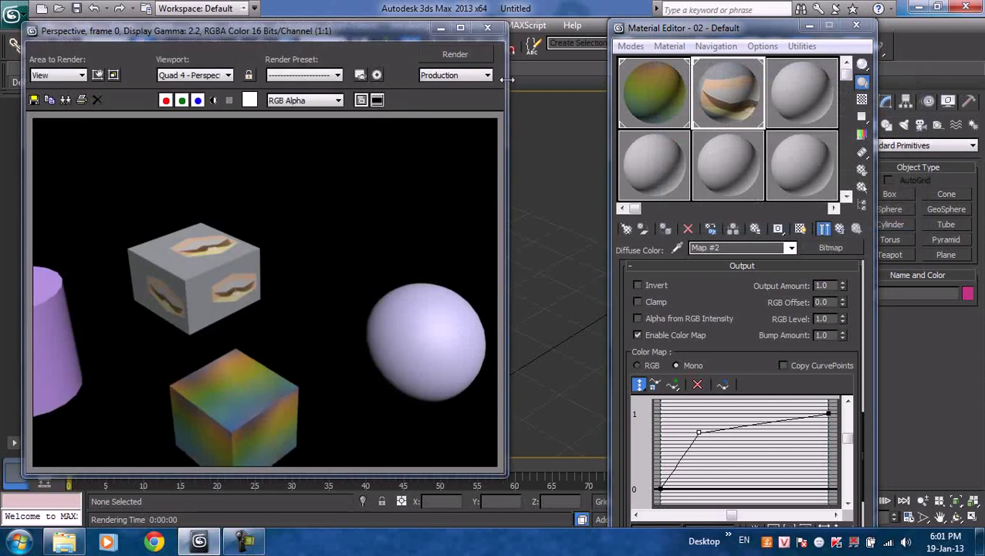
click(487, 27)
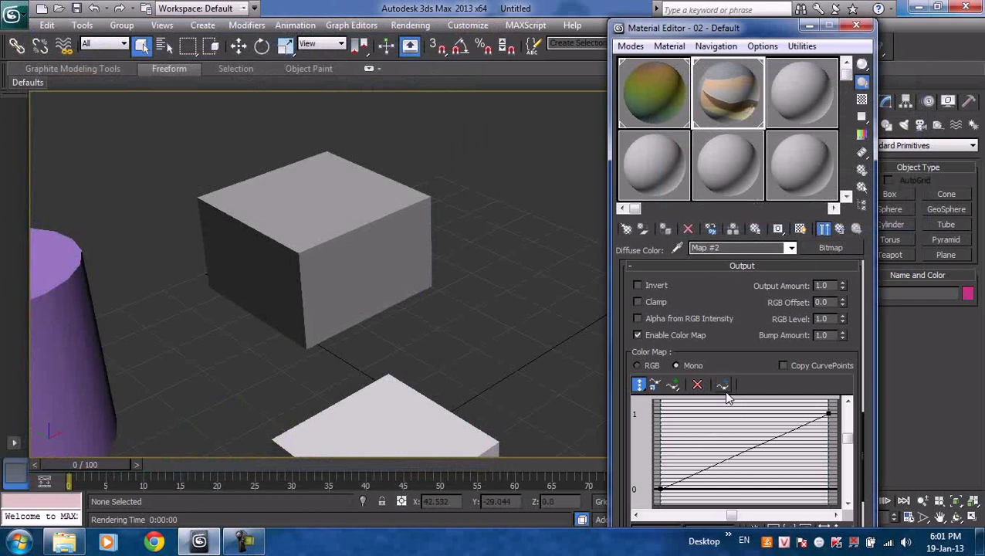
- Reset the color-map curve, add two points, and lift the lower one upward
click(723, 386)
click(672, 384)
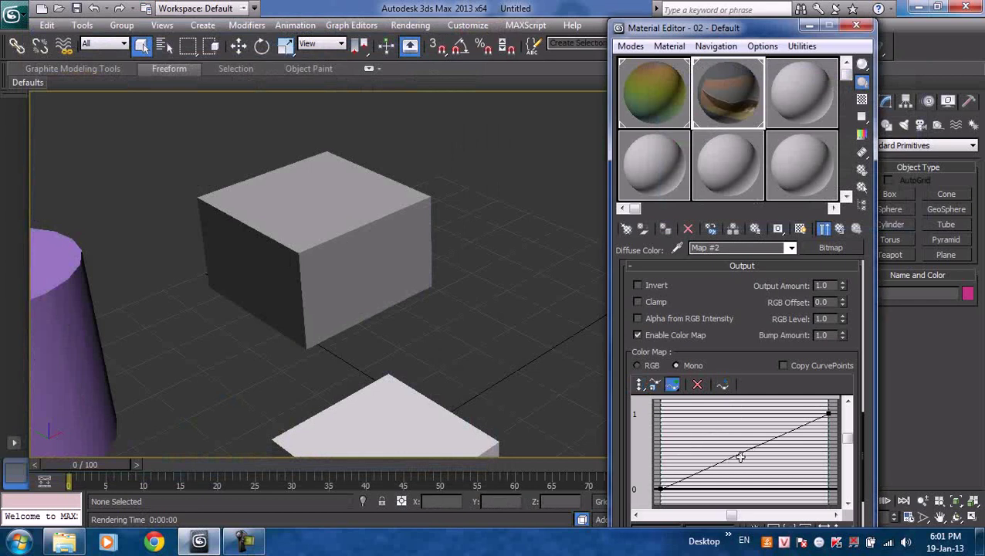
click(737, 454)
click(705, 468)
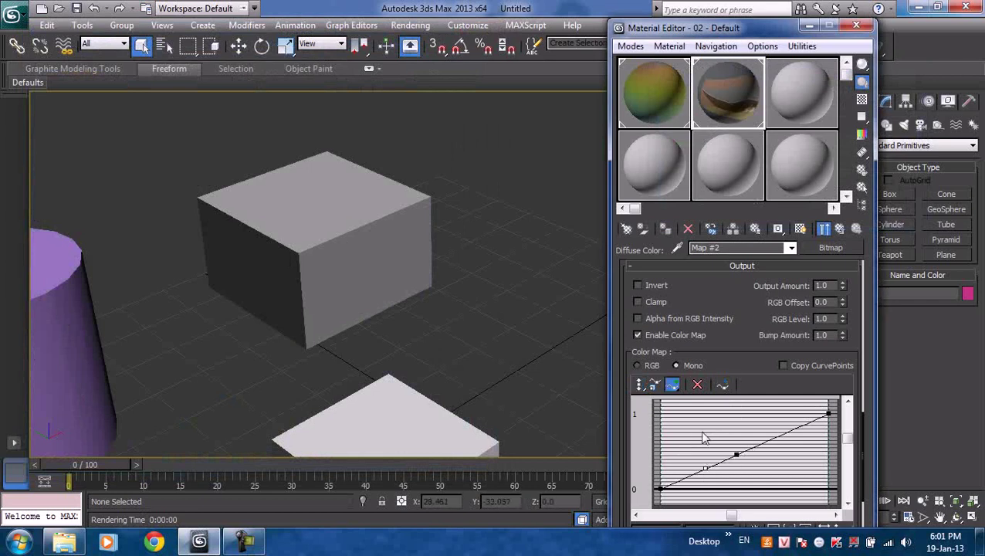
click(655, 384)
drag(706, 467, 705, 455)
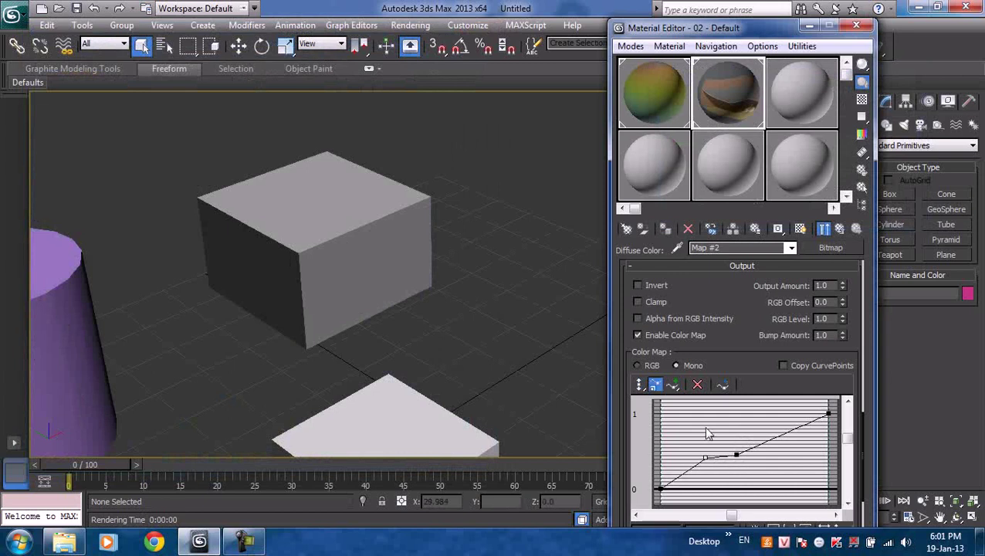
- Add a third point near the curve's upper end and switch the color map to RGB
click(677, 389)
click(655, 384)
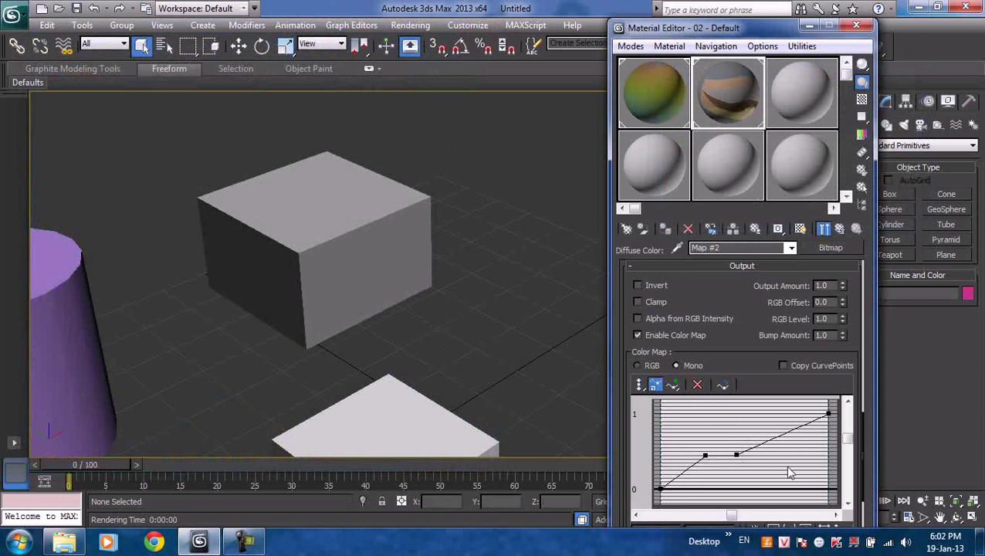
click(673, 384)
click(796, 427)
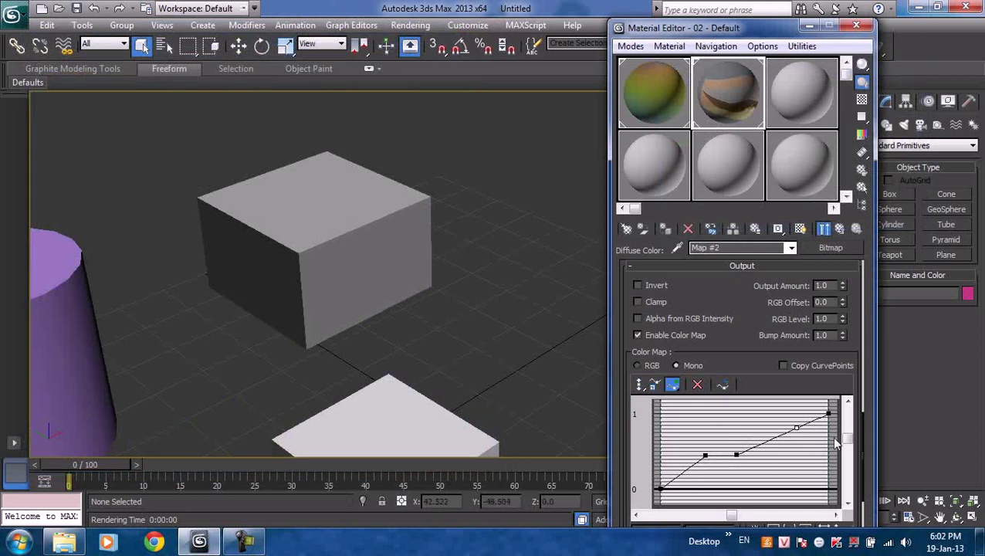
click(650, 365)
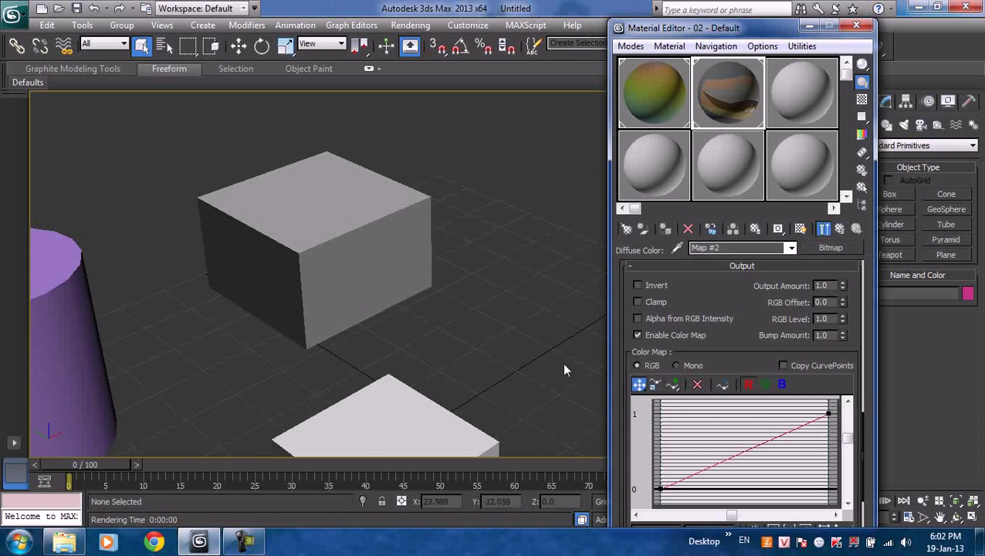
mouse_move(546, 341)
middle_down()
mouse_move(461, 298)
mouse_move(436, 270)
mouse_move(465, 304)
middle_up()
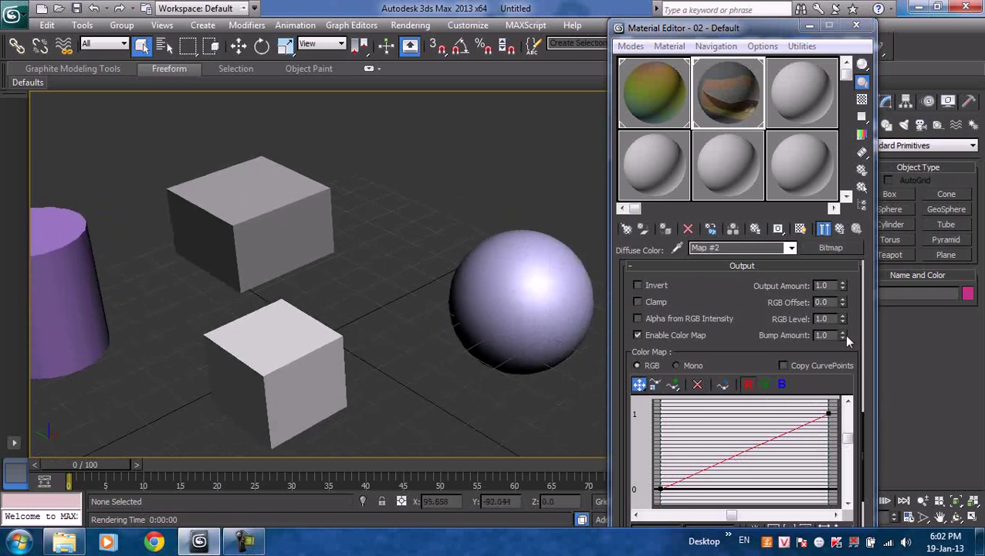
mouse_move(717, 292)
mouse_down()
mouse_move(689, 356)
mouse_move(688, 522)
mouse_up()
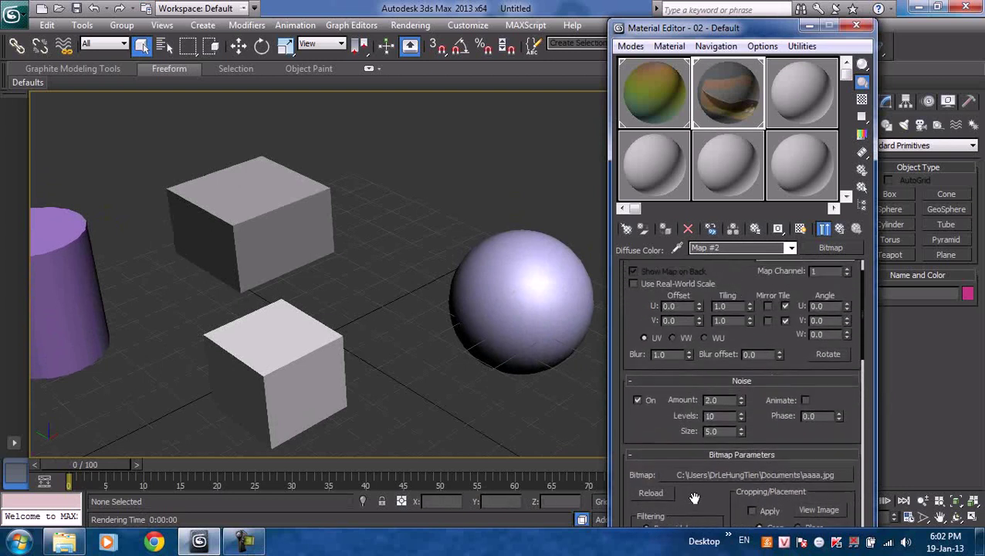